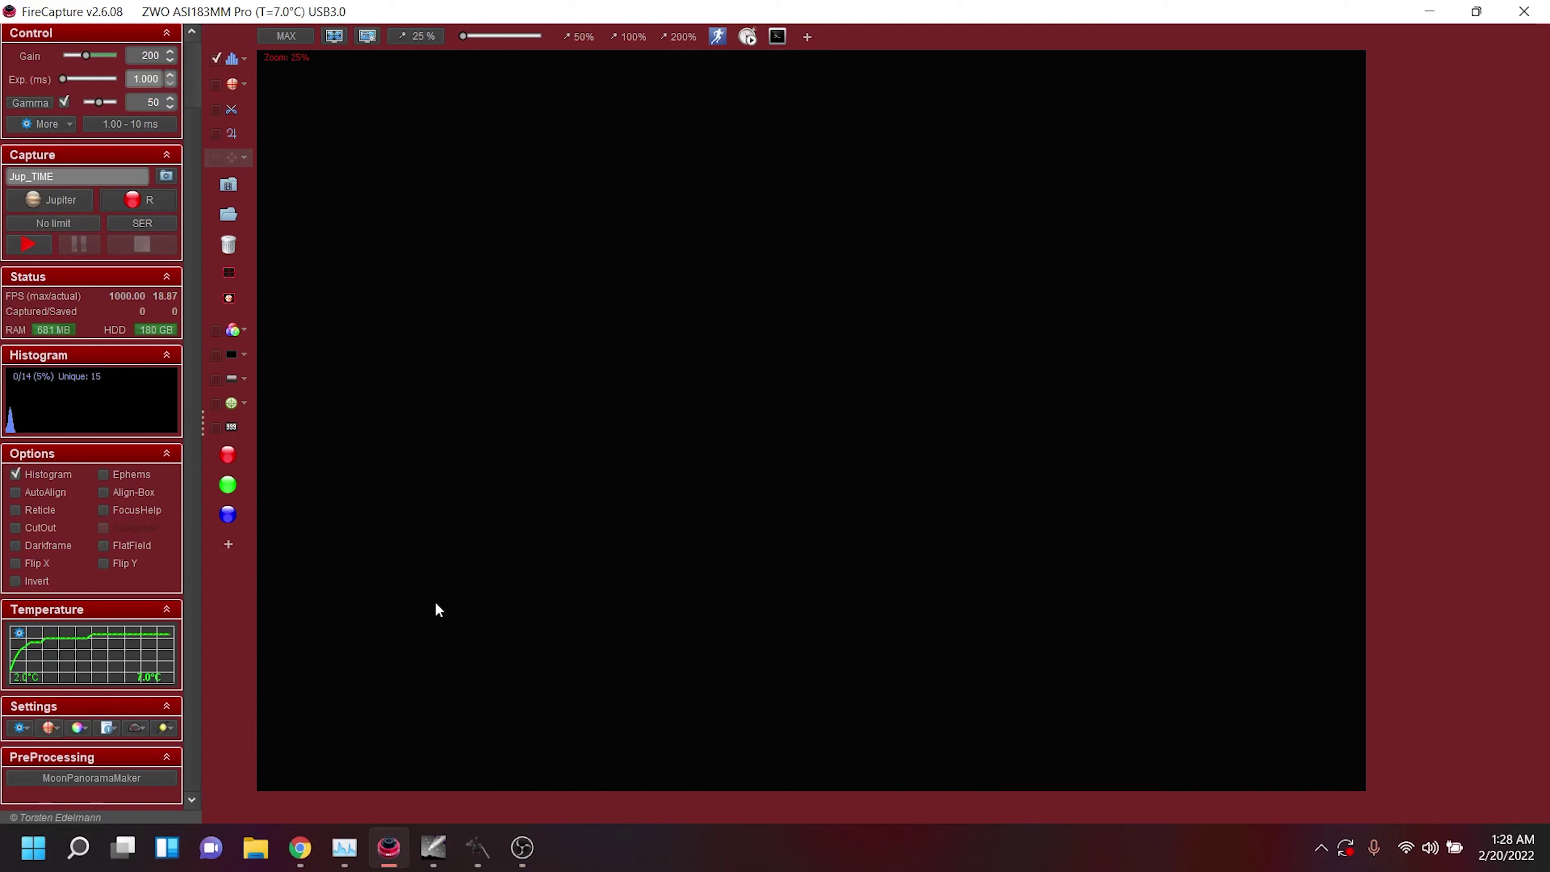
Check the preprocessing plugin list for the MoonPanoramaMaker plugin's status and close it.
{"action": "left_click", "coordinate": [82, 776]}
{"action": "left_click", "coordinate": [772, 95]}
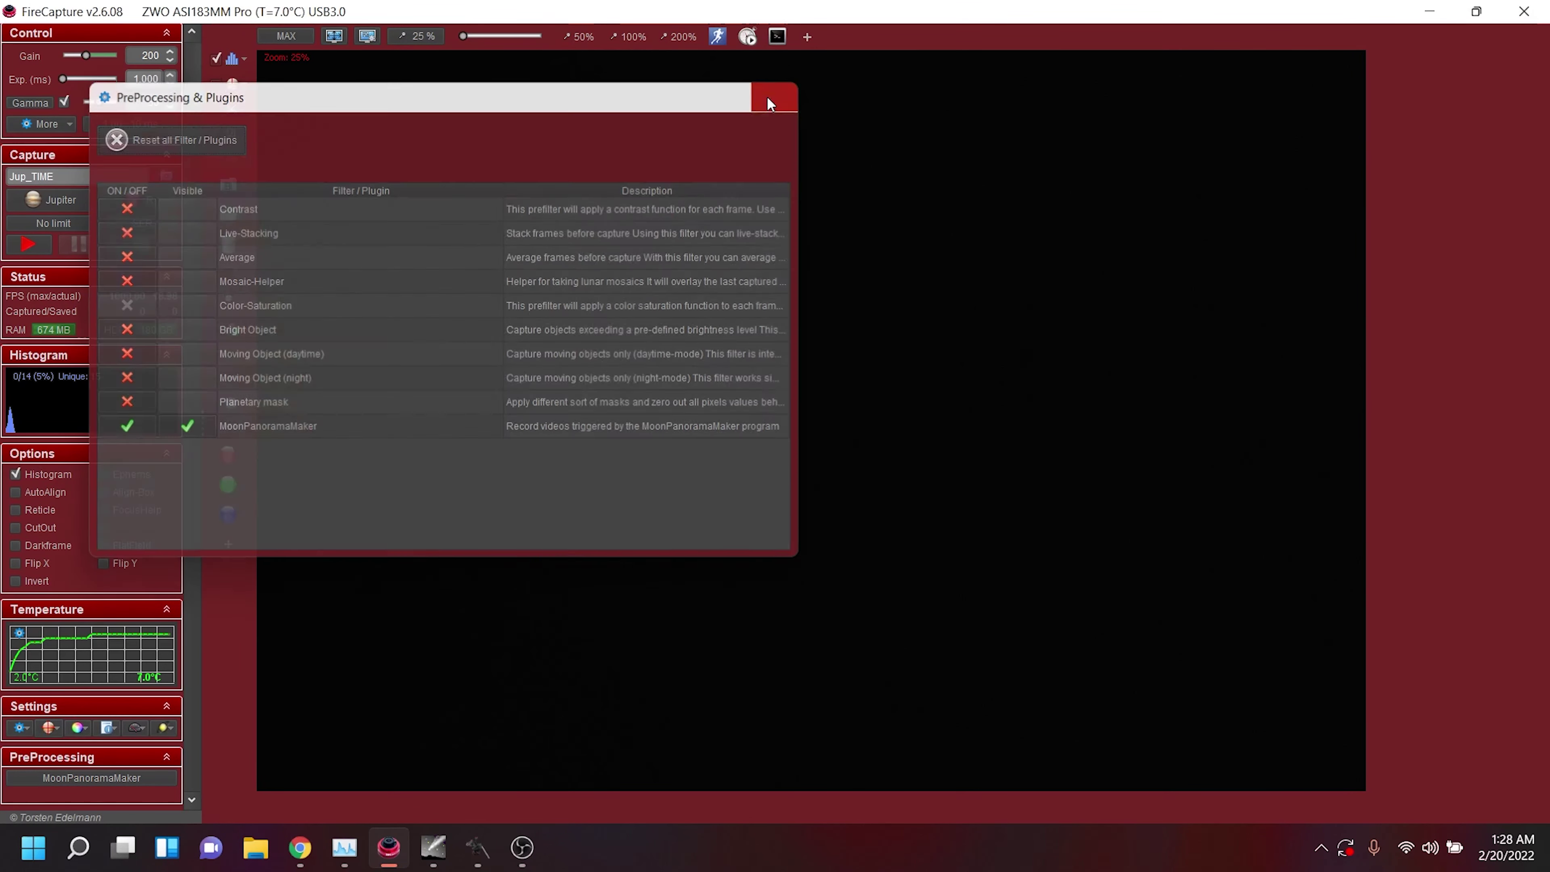
{"action": "scroll", "coordinate": [194, 488], "scroll_direction": "up", "scroll_amount": 2}
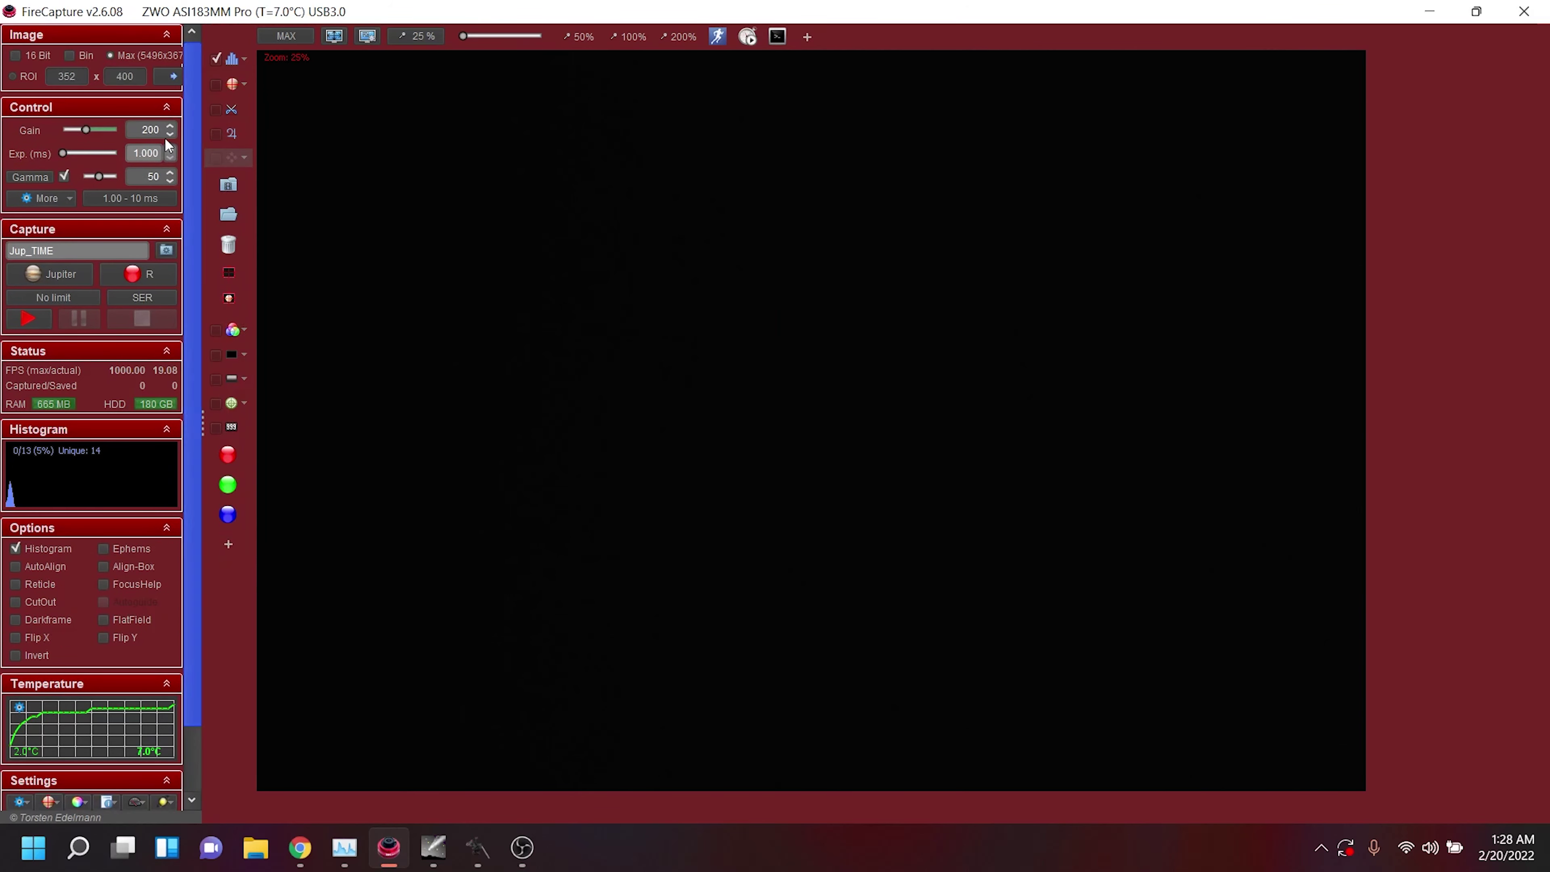
Minimize the capture window and launch MoonPanoramaMaker from the desktop.
{"action": "left_click", "coordinate": [1429, 12]}
{"action": "left_click", "coordinate": [970, 16]}
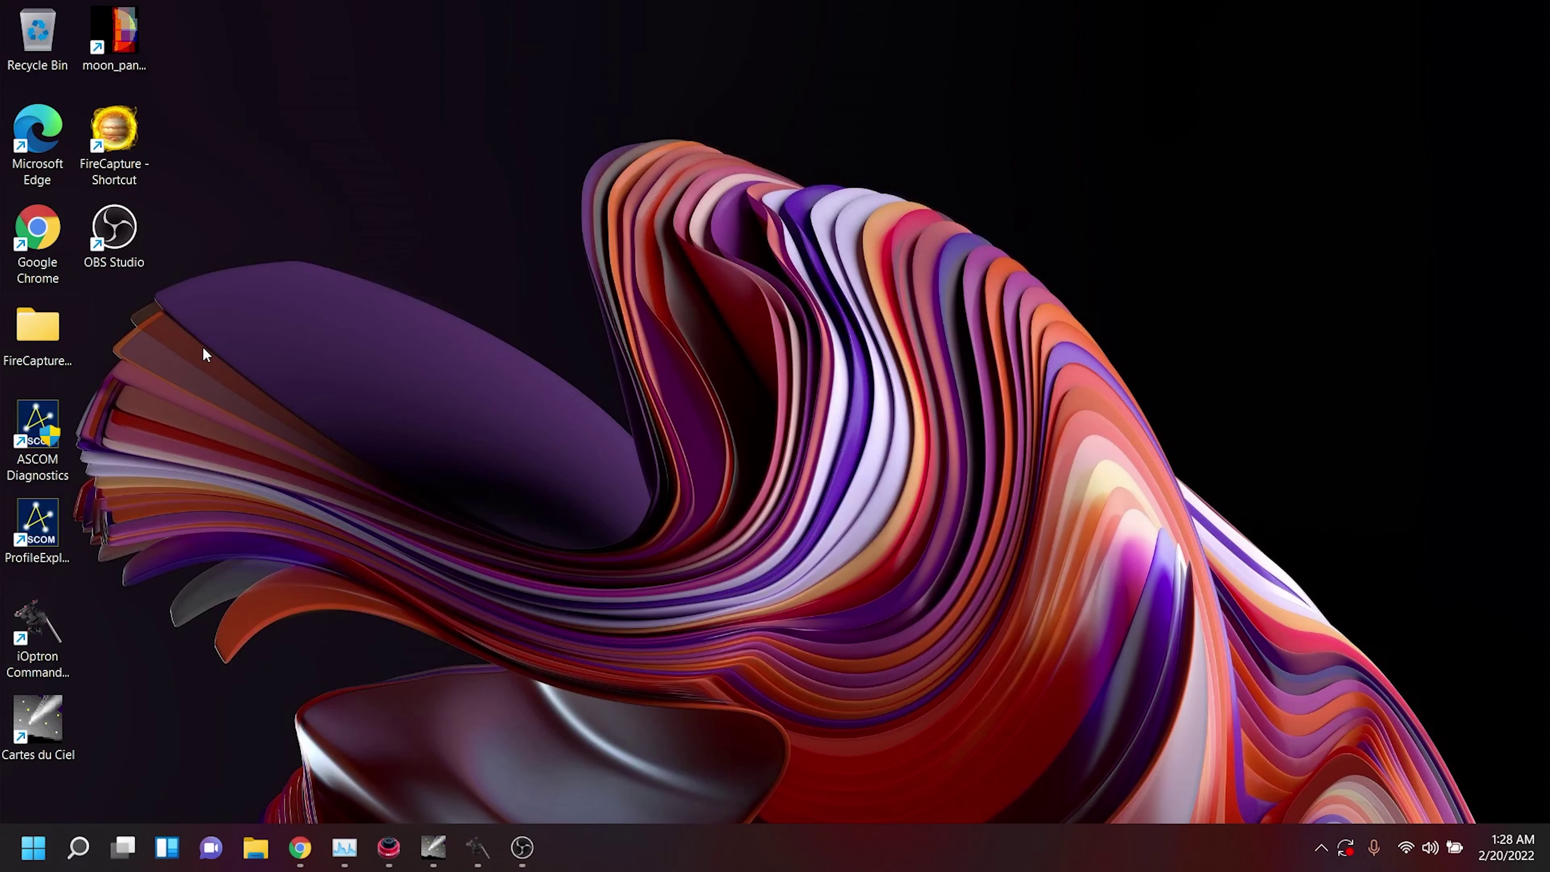
{"action": "left_click", "coordinate": [137, 25]}
{"action": "double_click", "coordinate": [137, 25]}
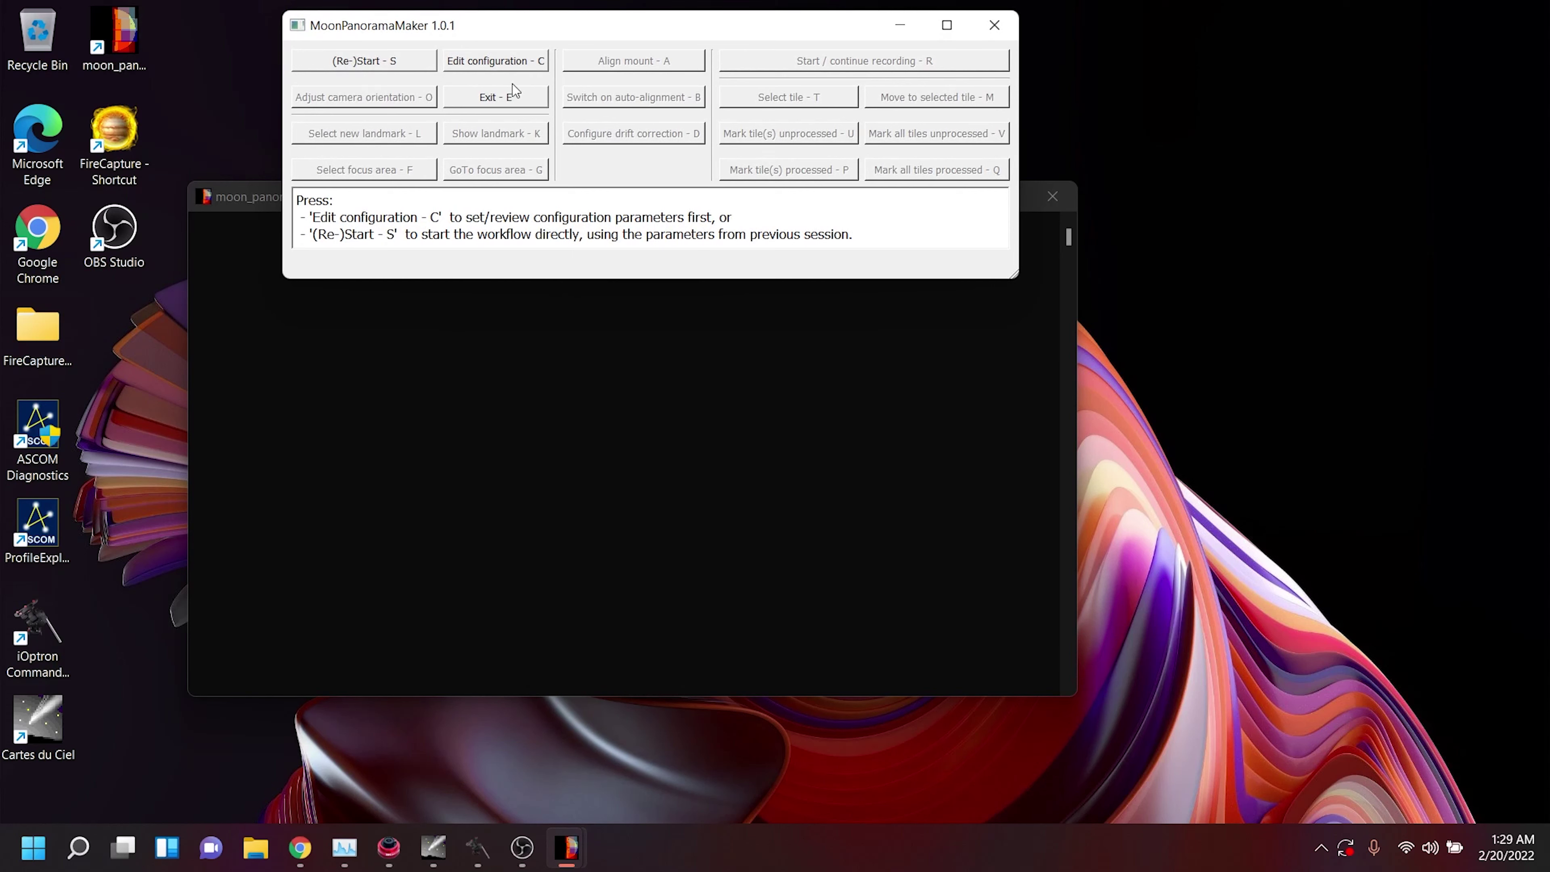
Open the MoonPanoramaMaker configuration and set the site elevation to 1200 m.
{"action": "left_click", "coordinate": [501, 64]}
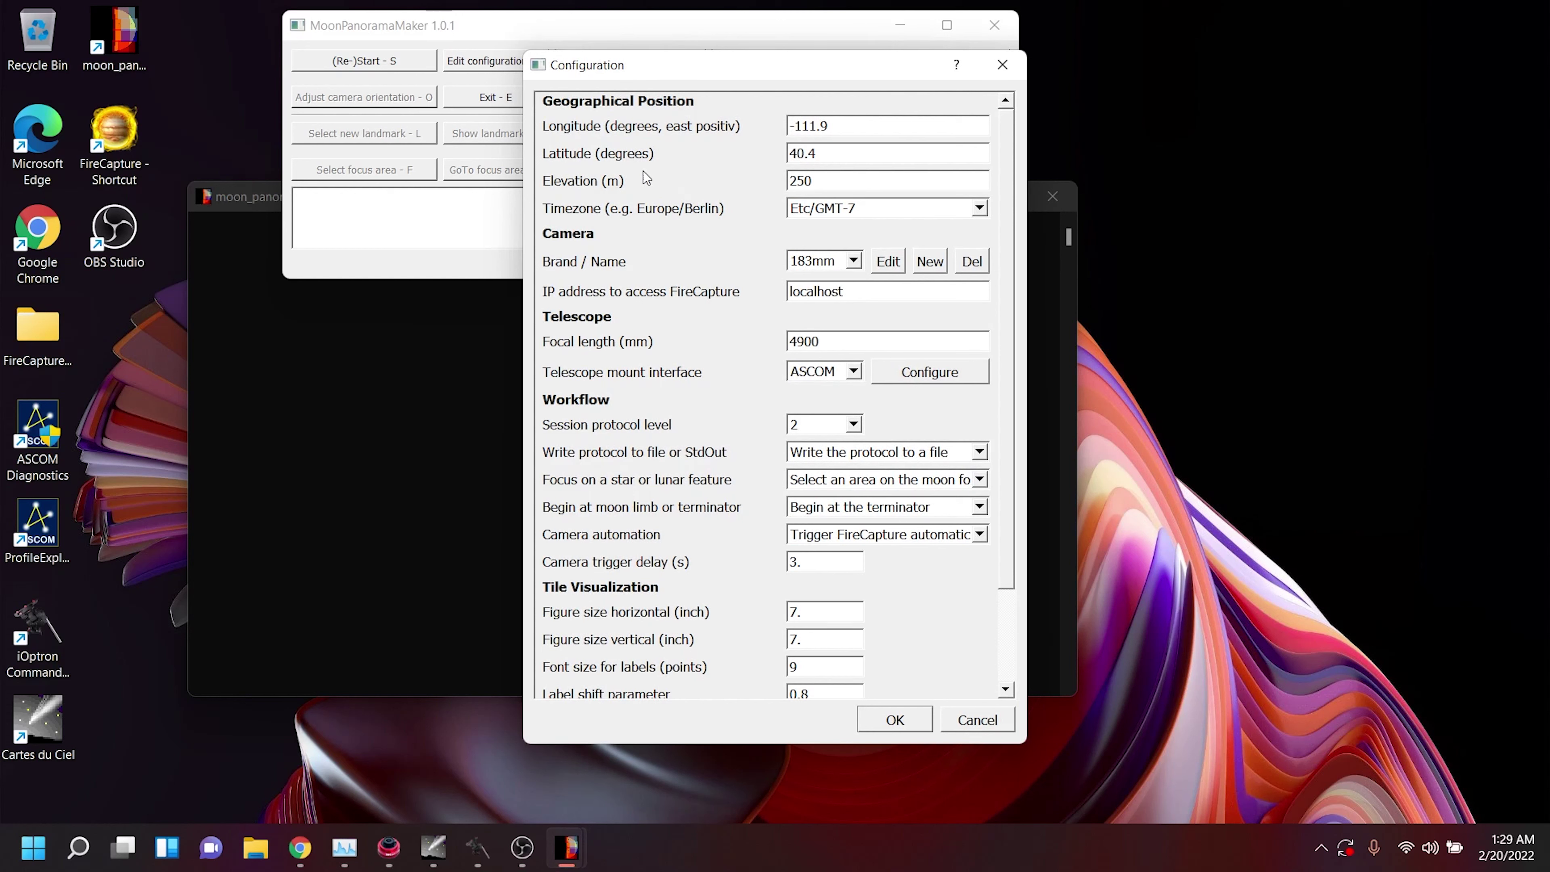
{"action": "double_click", "coordinate": [827, 182]}
{"action": "type", "text": "1200"}
Review the 183mm camera's parameters and the telescope's focal length, and accept the configuration.
{"action": "left_click", "coordinate": [888, 261]}
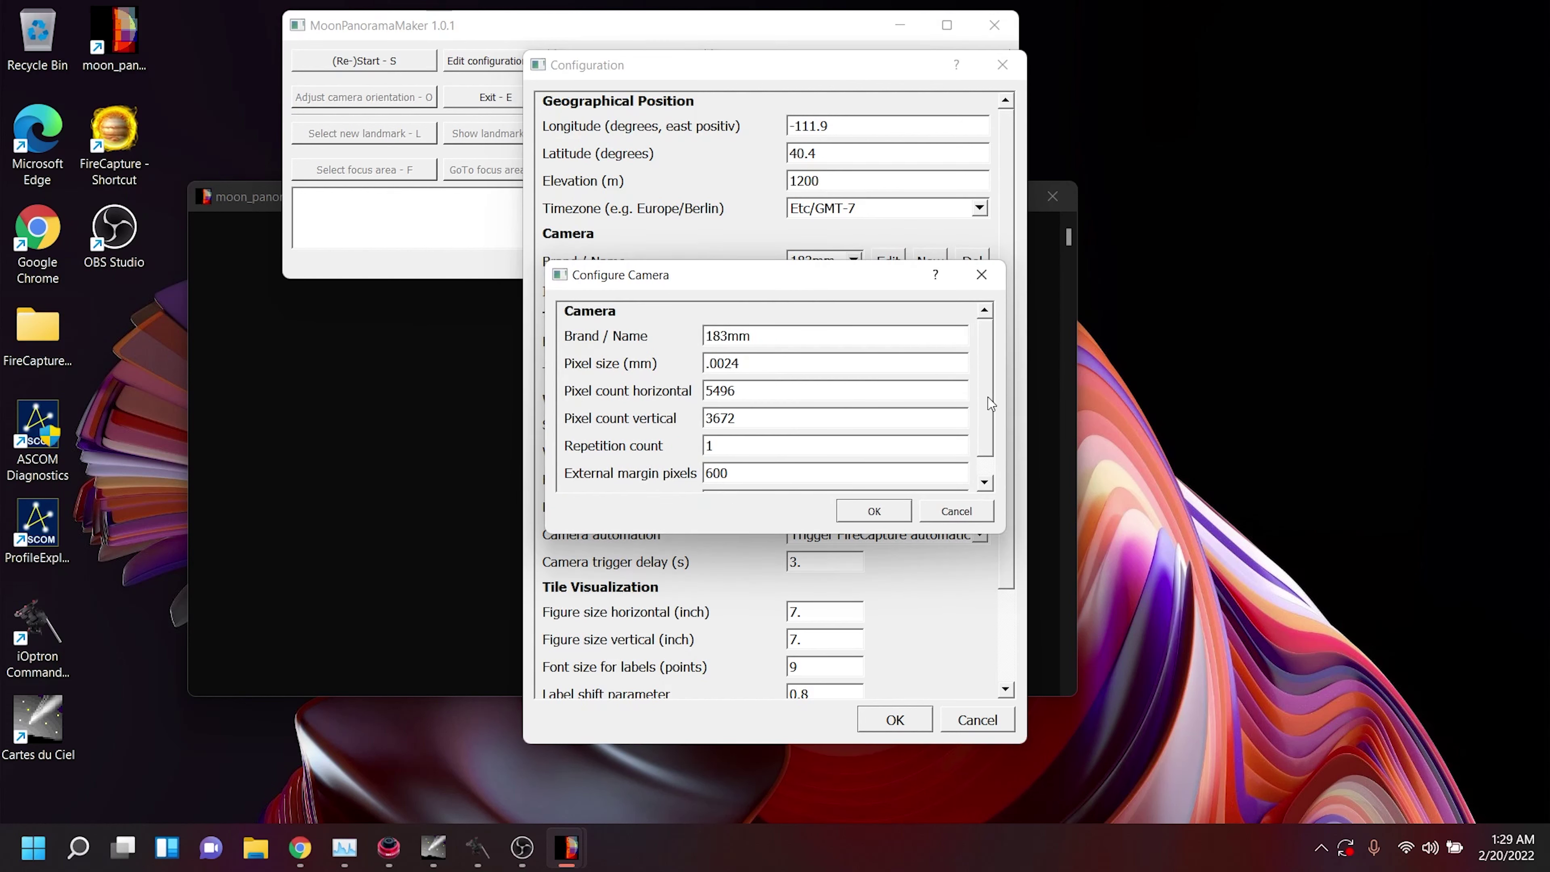
{"action": "scroll", "coordinate": [989, 404], "scroll_direction": "down", "scroll_amount": 1}
{"action": "left_click", "coordinate": [755, 453]}
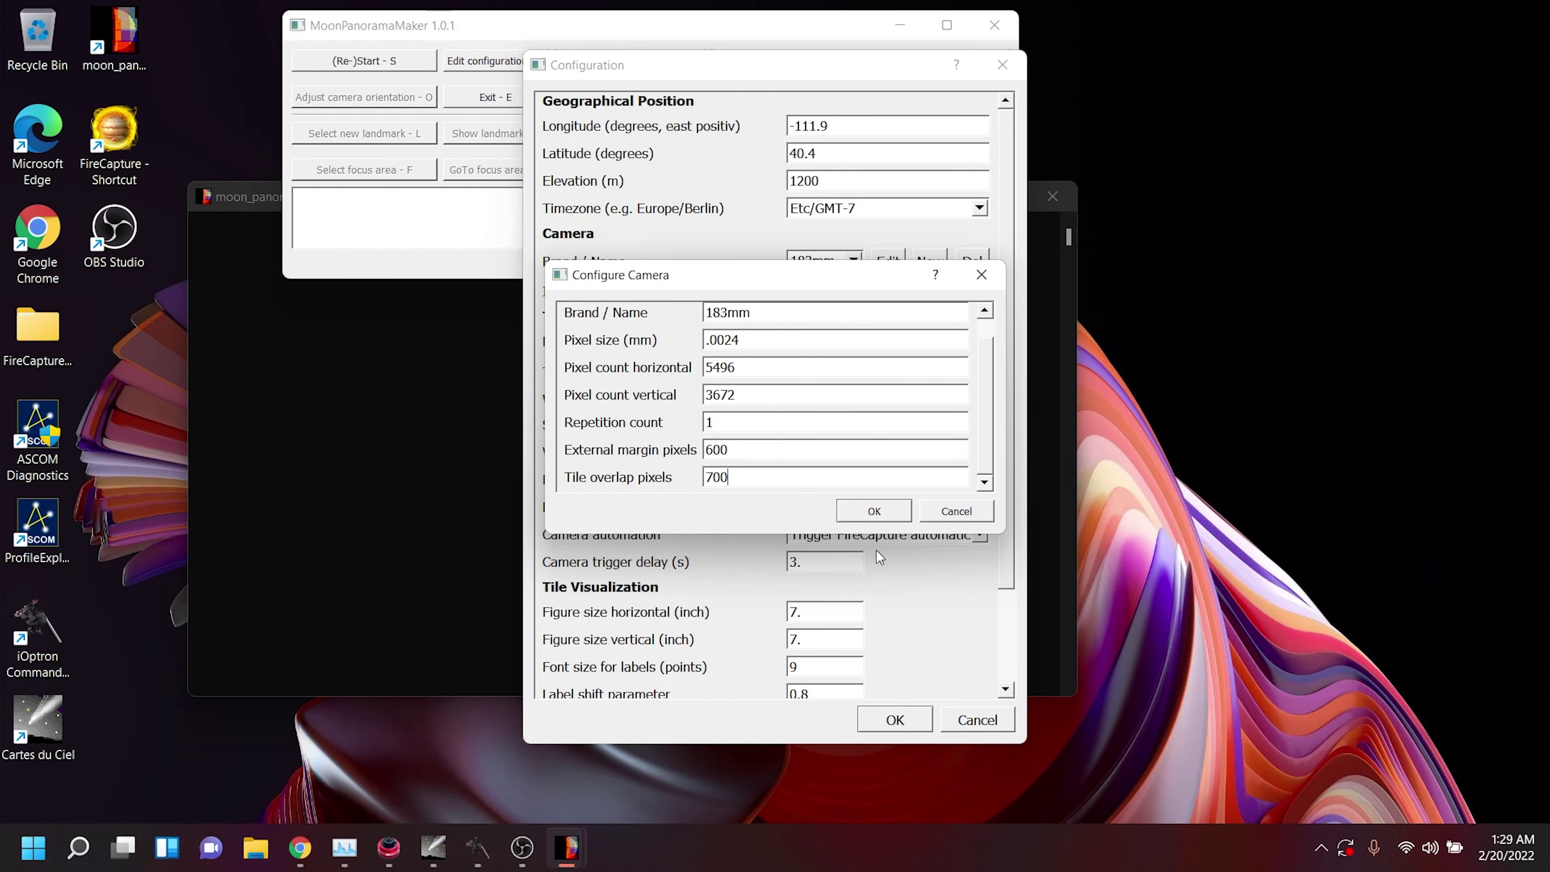
{"action": "left_click", "coordinate": [868, 513]}
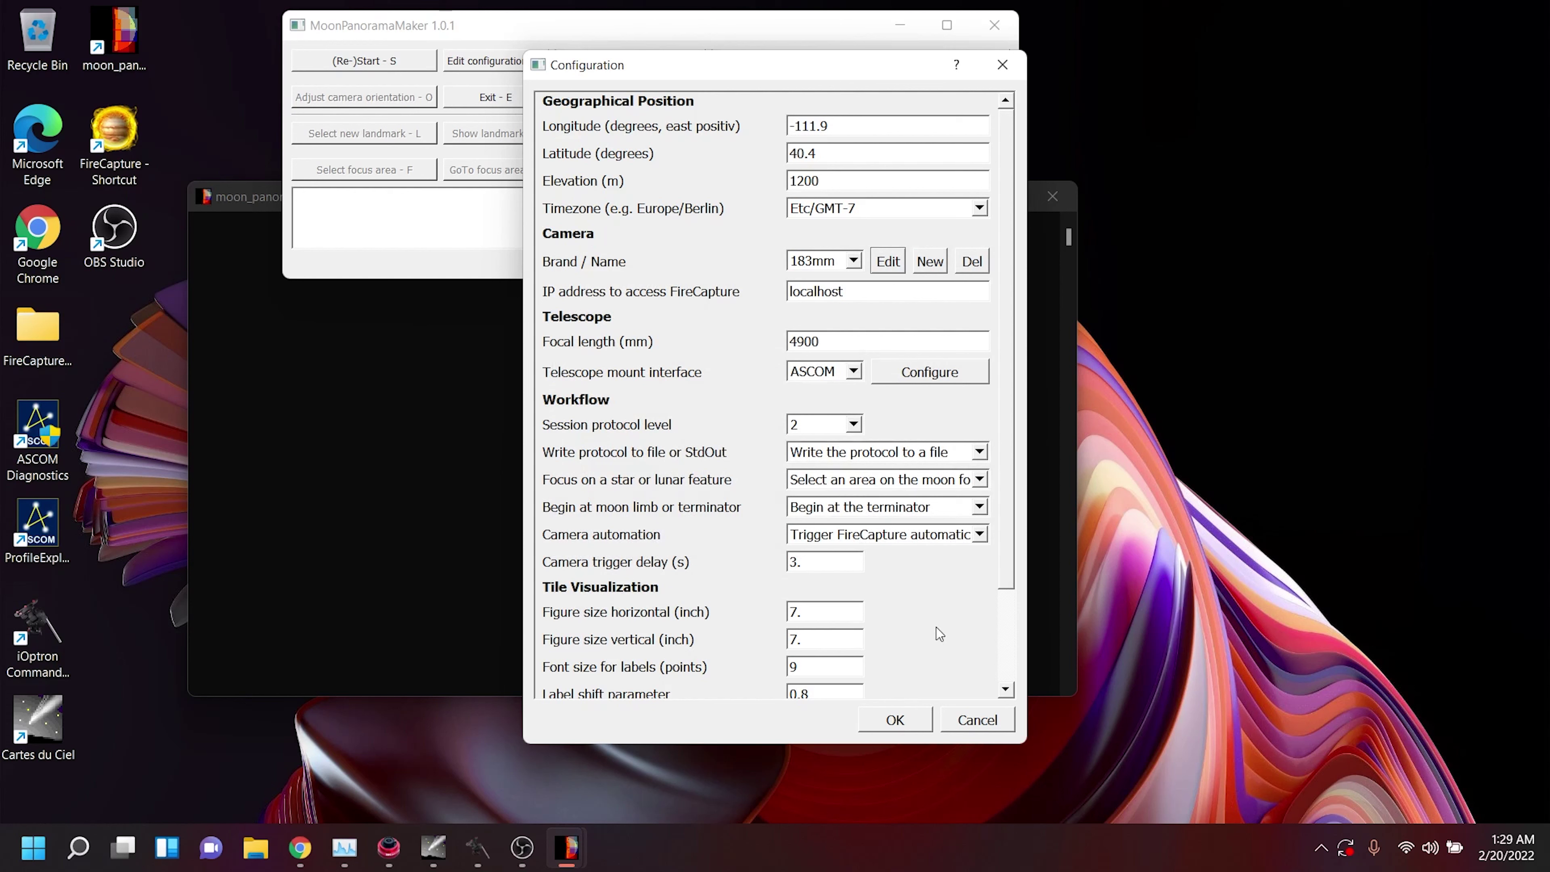
{"action": "left_click", "coordinate": [865, 343]}
{"action": "left_click", "coordinate": [905, 724]}
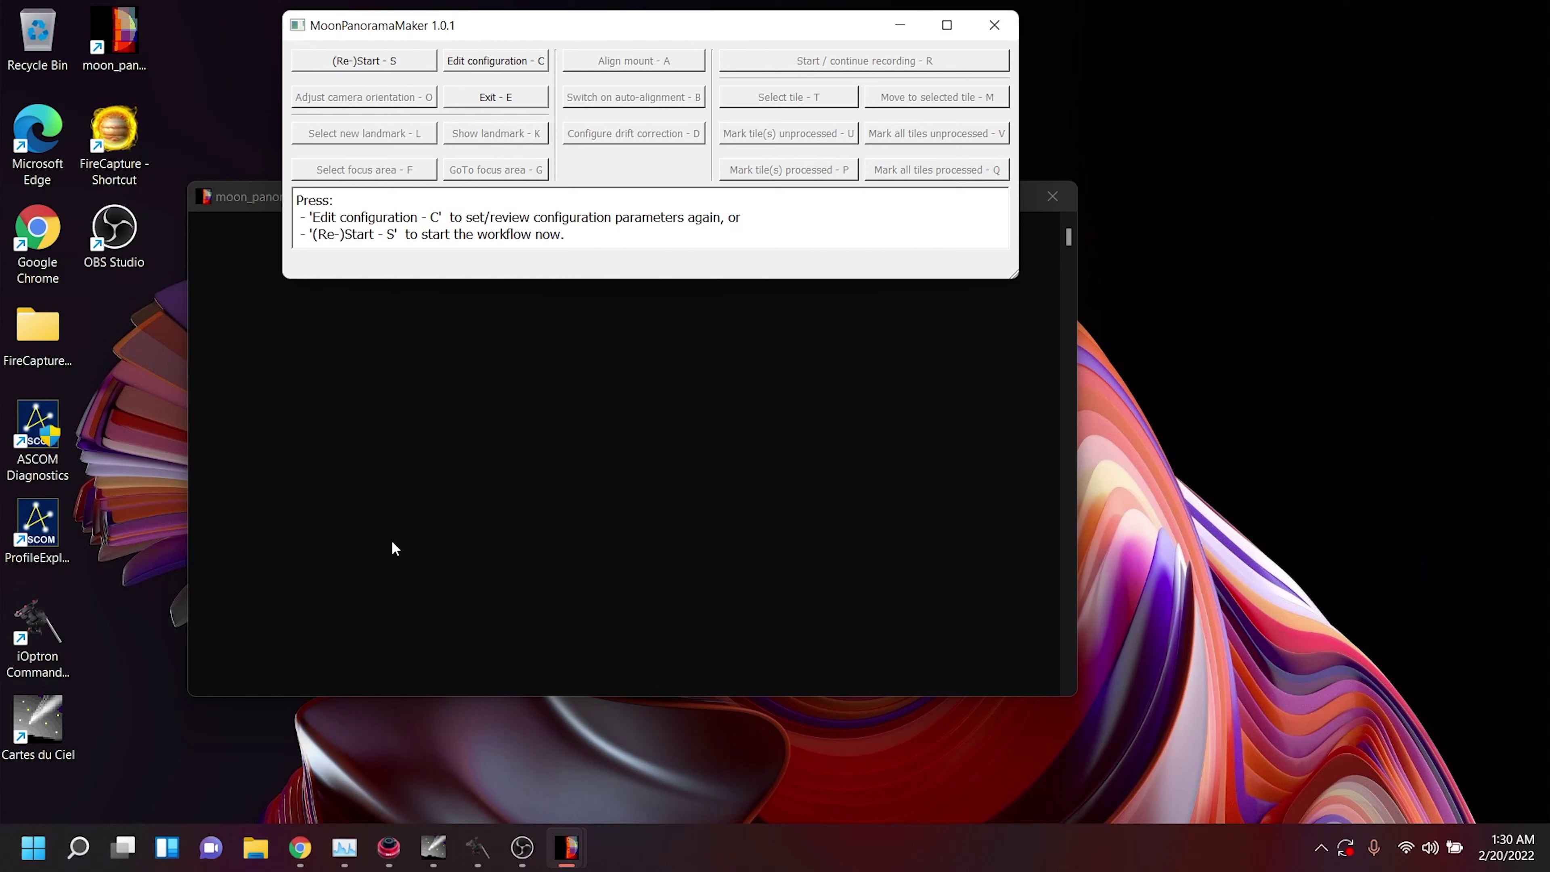
Quick-format the Samsung_T5 (D:) drive as exFAT with 128-kilobyte allocation units, switching to FireCapture while it finishes.
{"action": "left_click", "coordinate": [255, 849]}
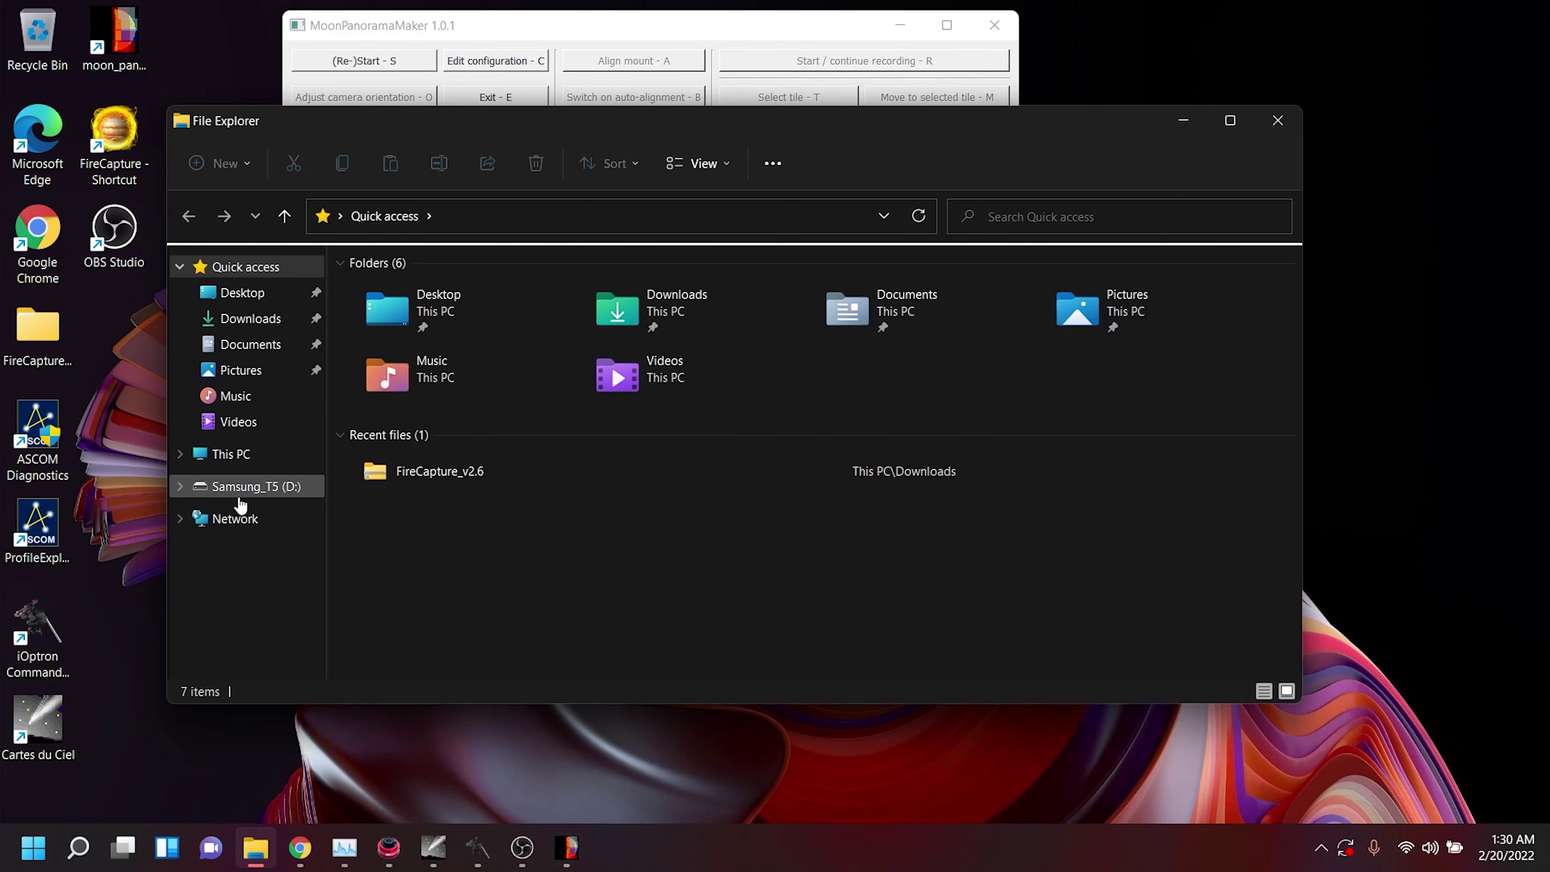
{"action": "left_click", "coordinate": [240, 489]}
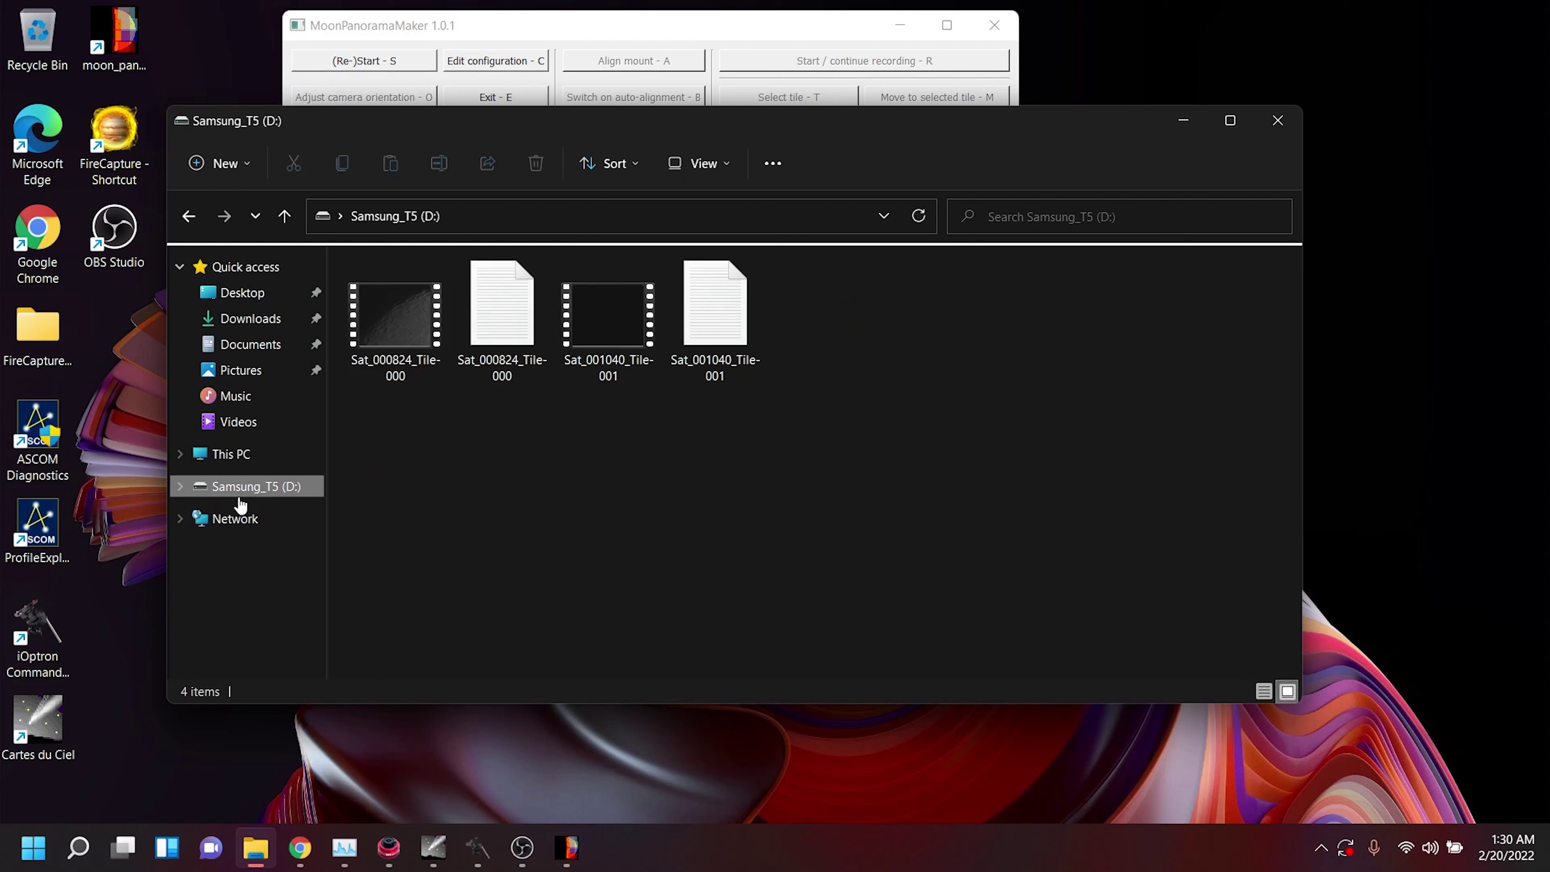
{"action": "right_click", "coordinate": [242, 498]}
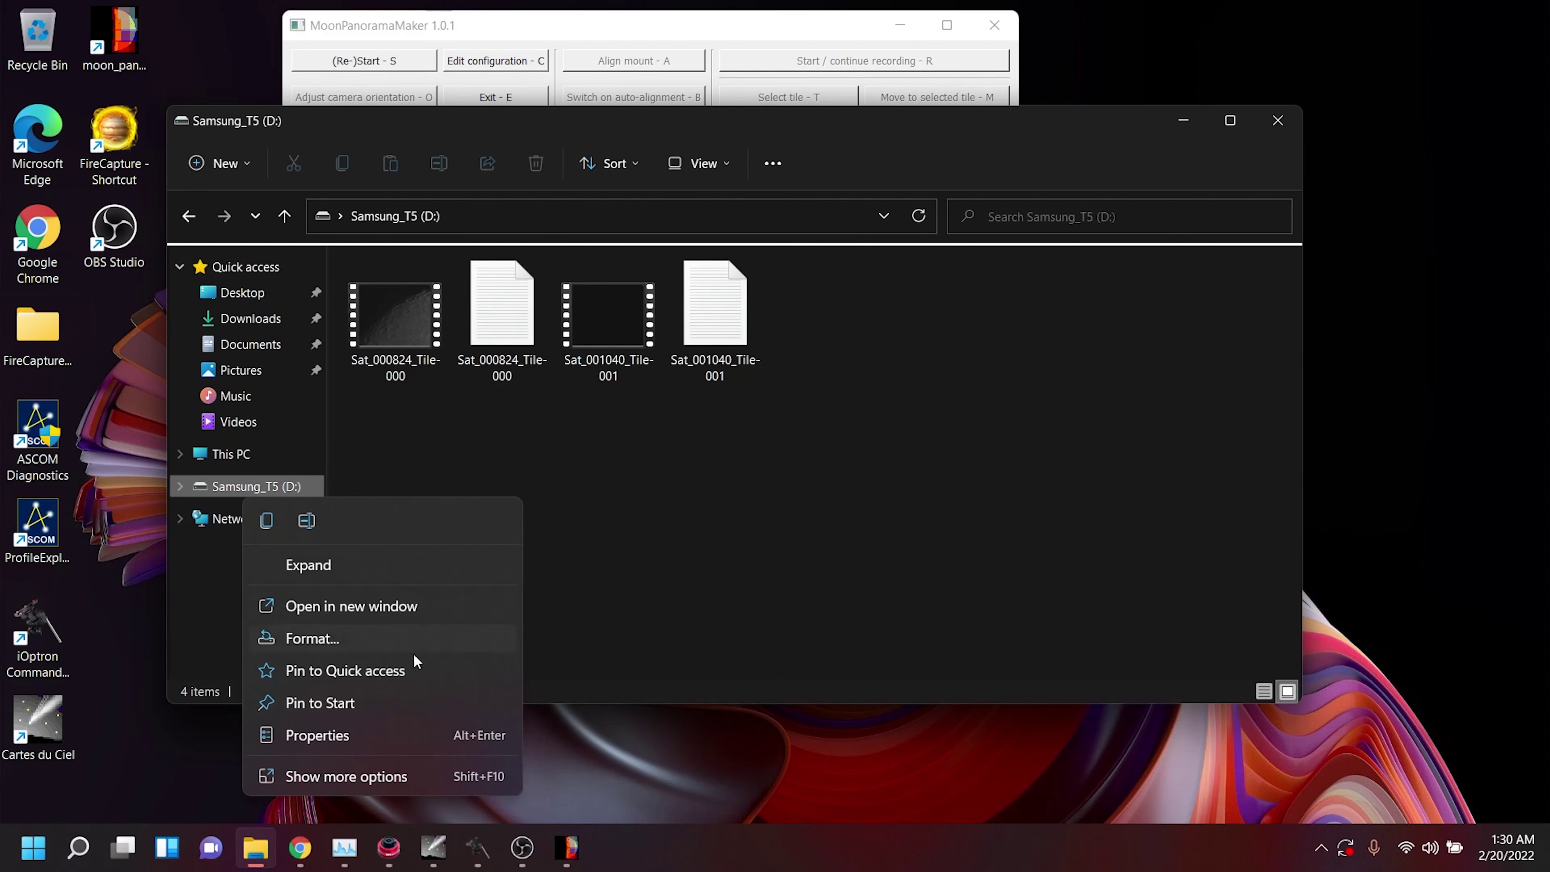
{"action": "left_click", "coordinate": [378, 777]}
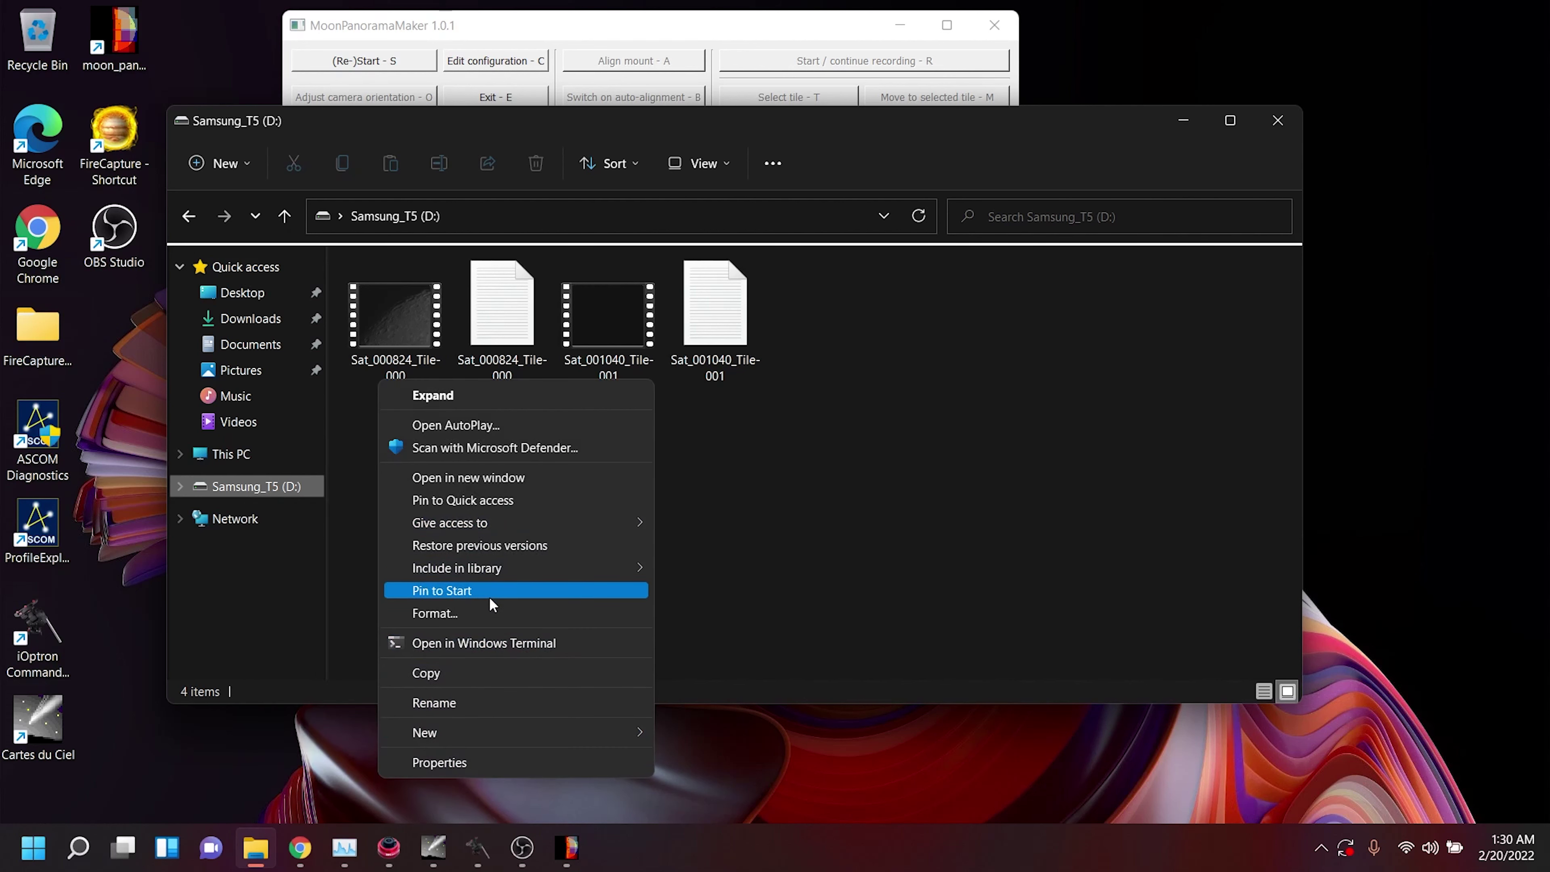
{"action": "left_click", "coordinate": [491, 616]}
{"action": "left_click", "coordinate": [369, 769]}
{"action": "left_click", "coordinate": [830, 428]}
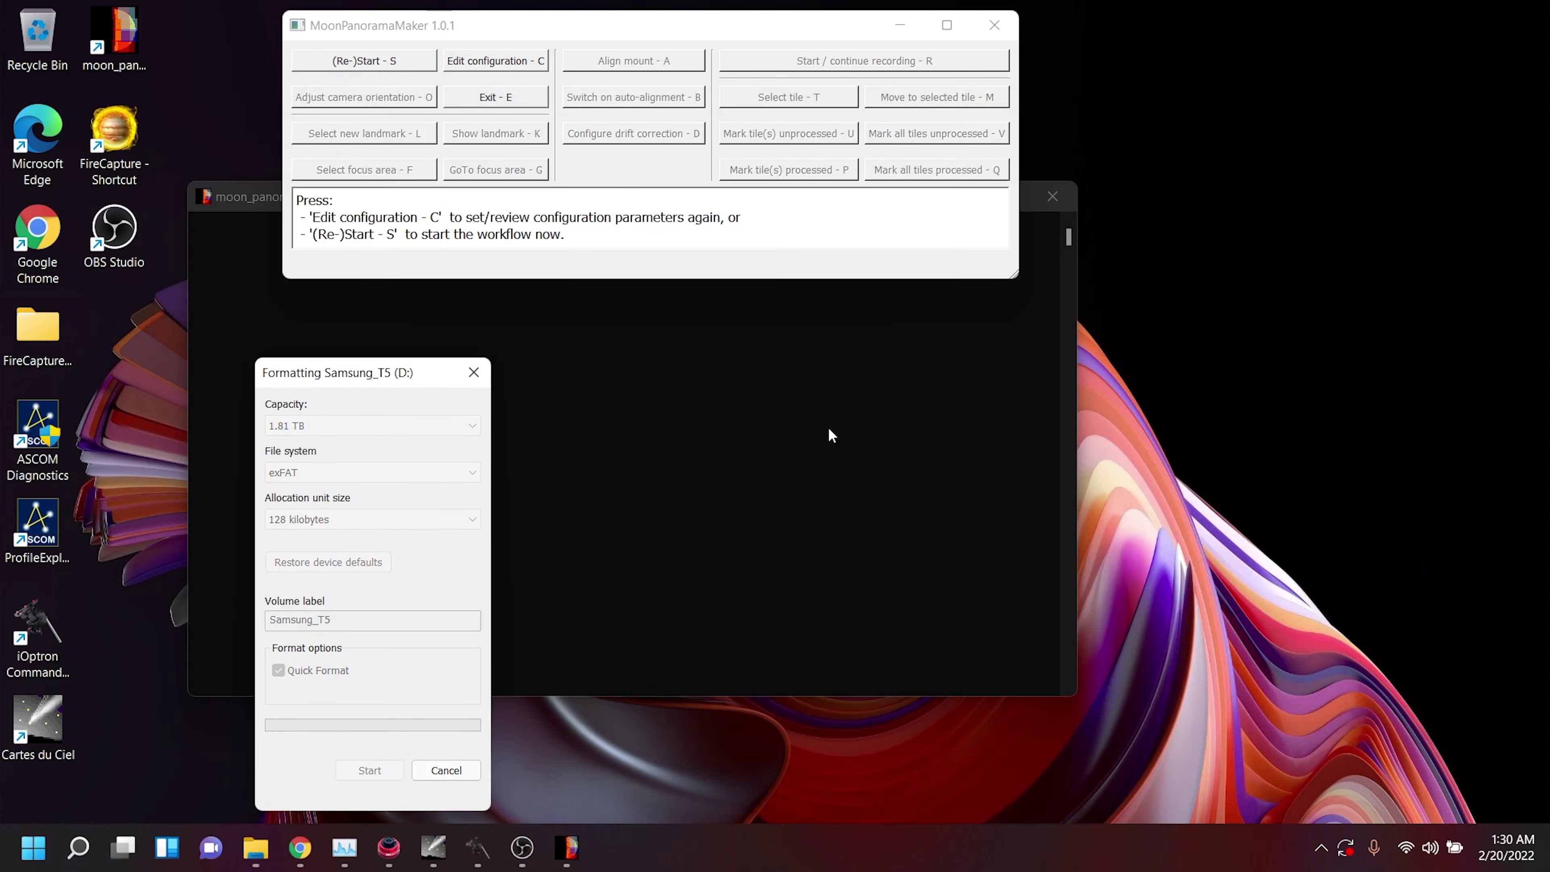
{"action": "left_click", "coordinate": [391, 846]}
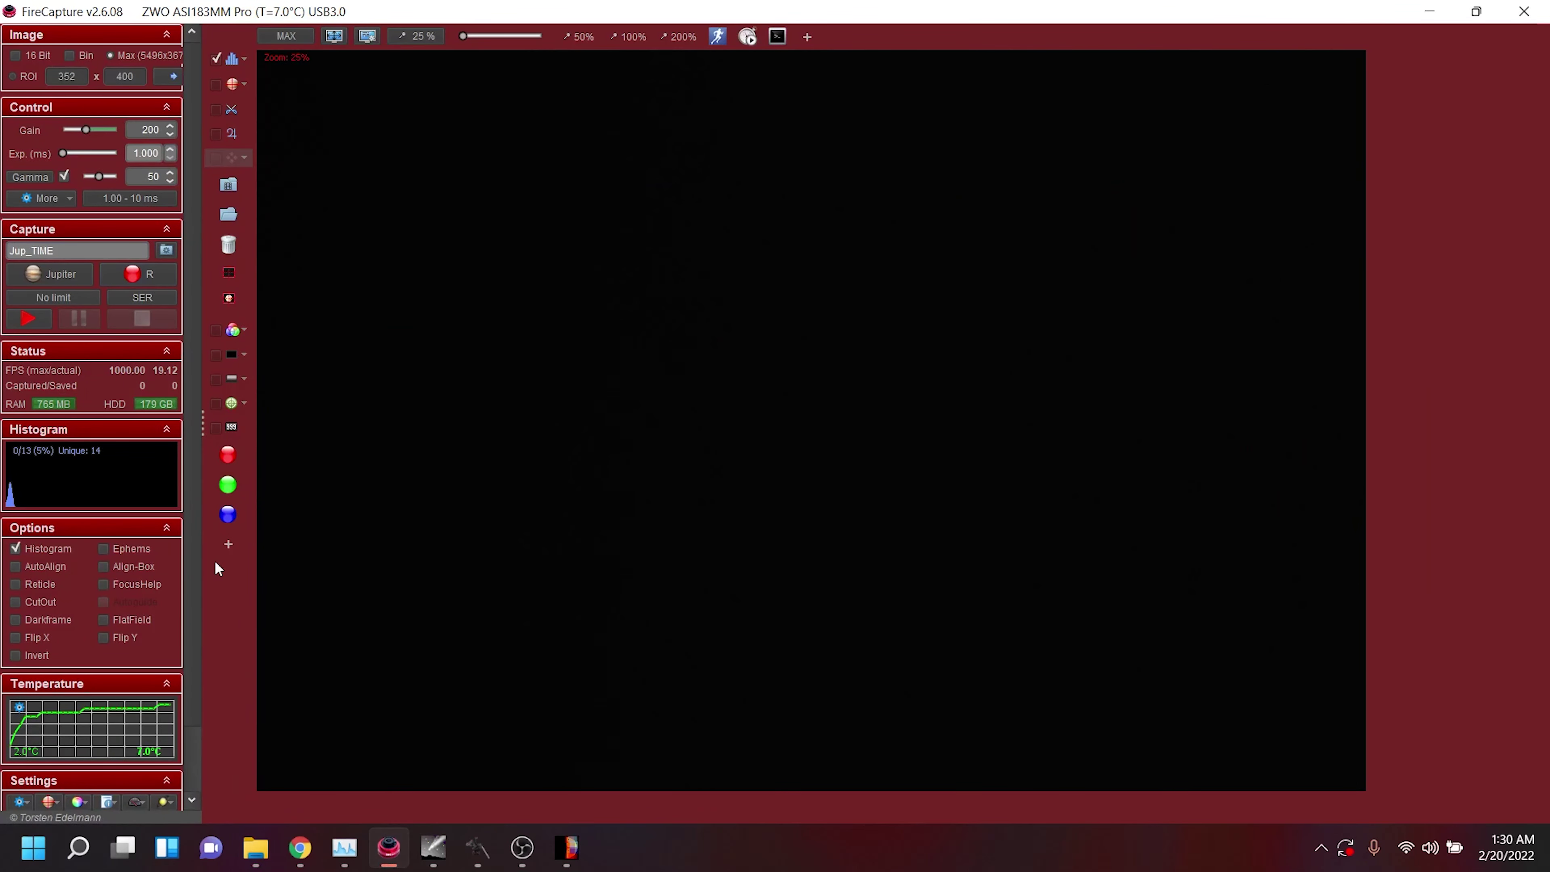
{"action": "left_click", "coordinate": [904, 430]}
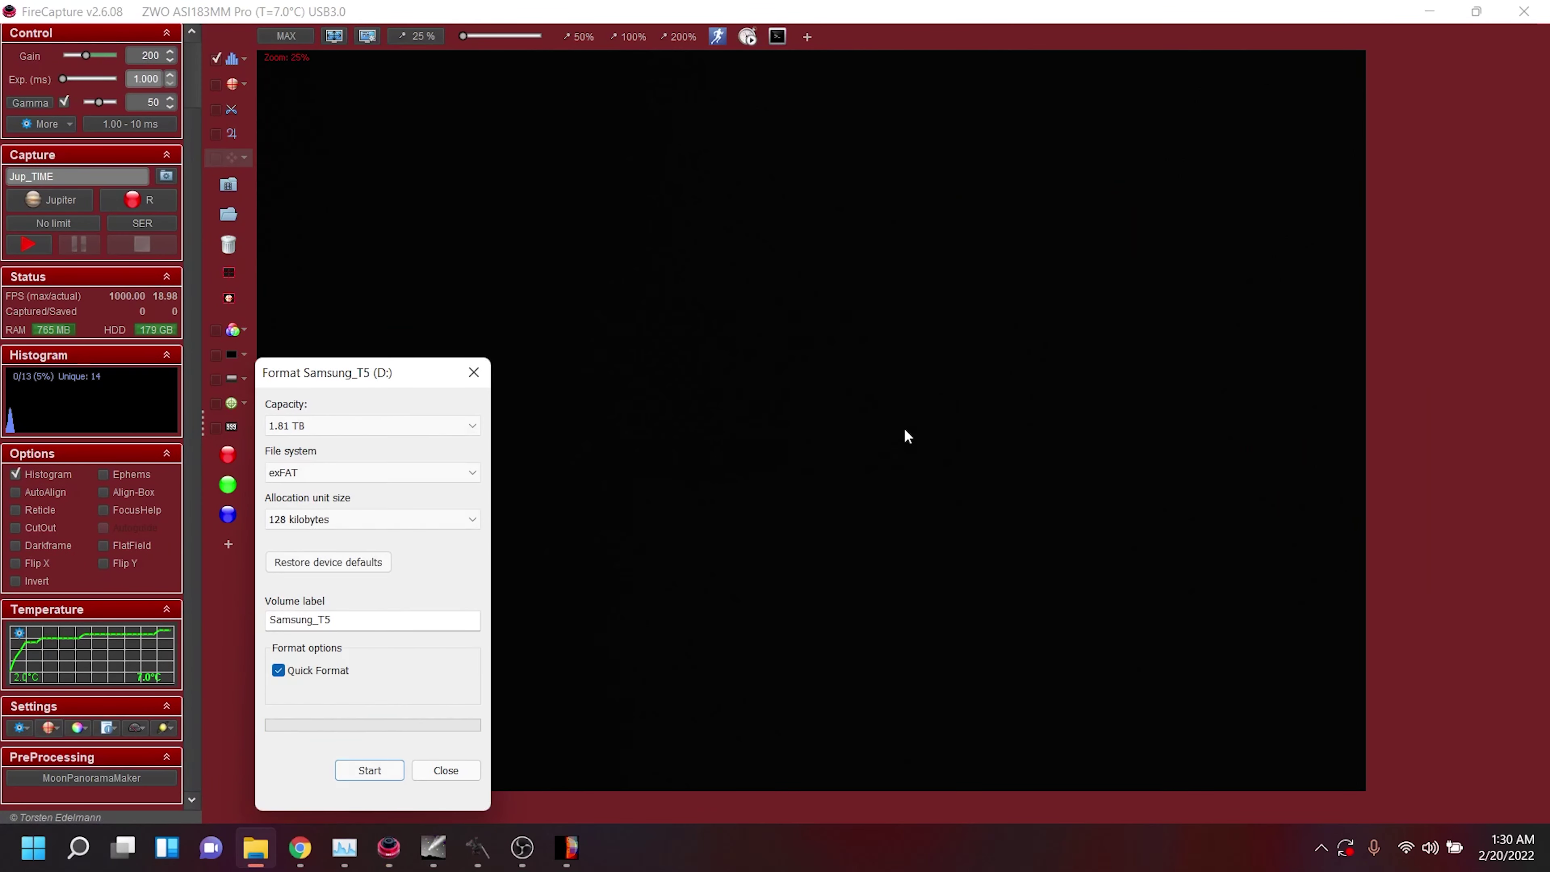
{"action": "left_click", "coordinate": [428, 777]}
Set the capture root directory to the D:\ drive in the capture settings.
{"action": "left_click", "coordinate": [19, 727]}
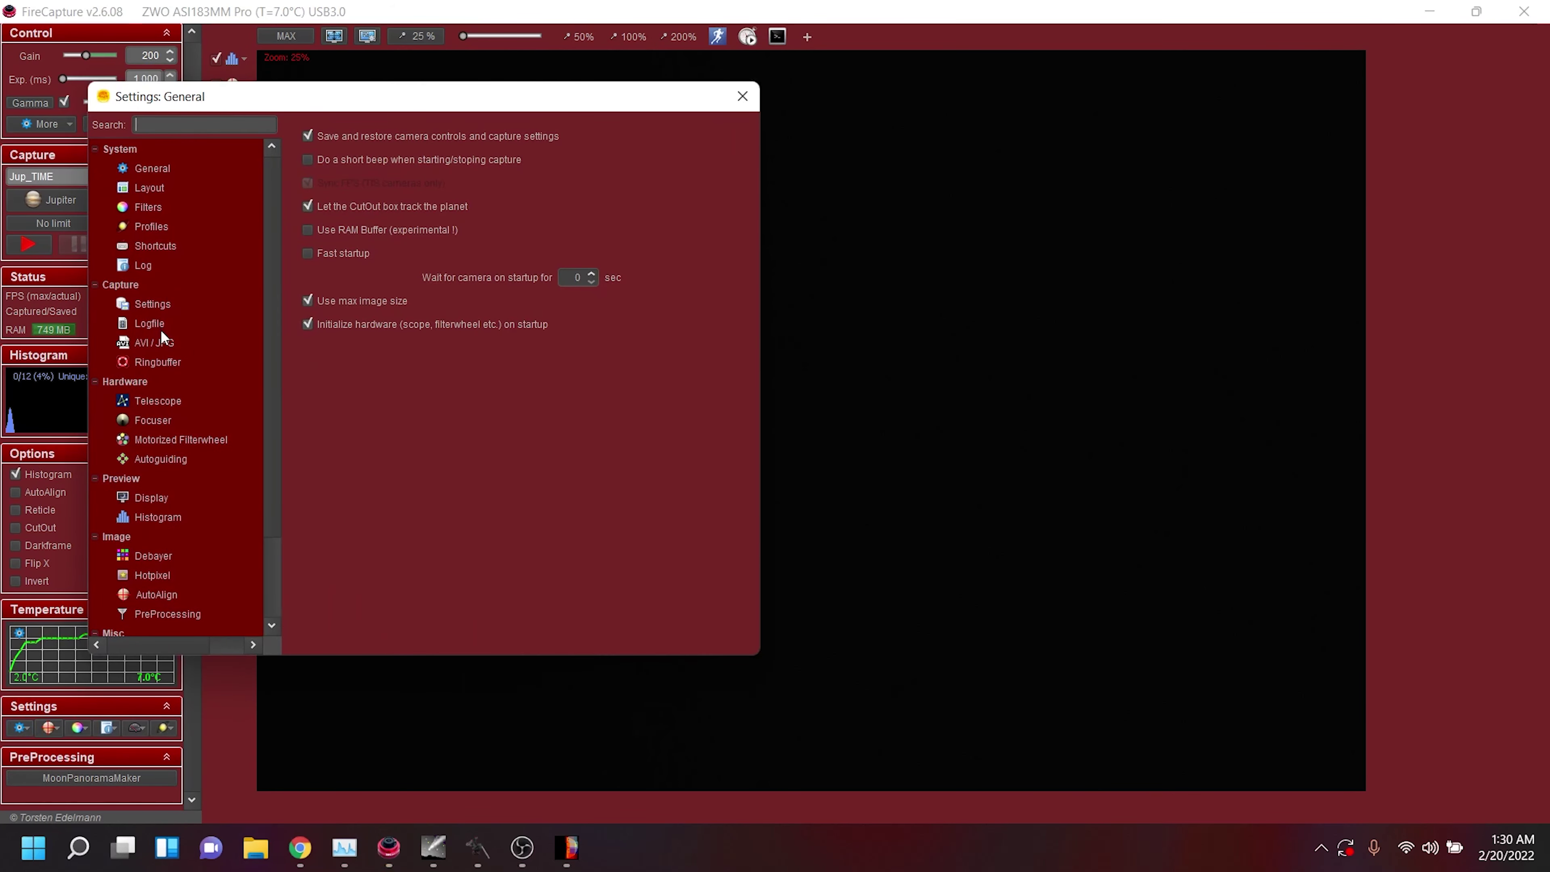
{"action": "left_click", "coordinate": [153, 305]}
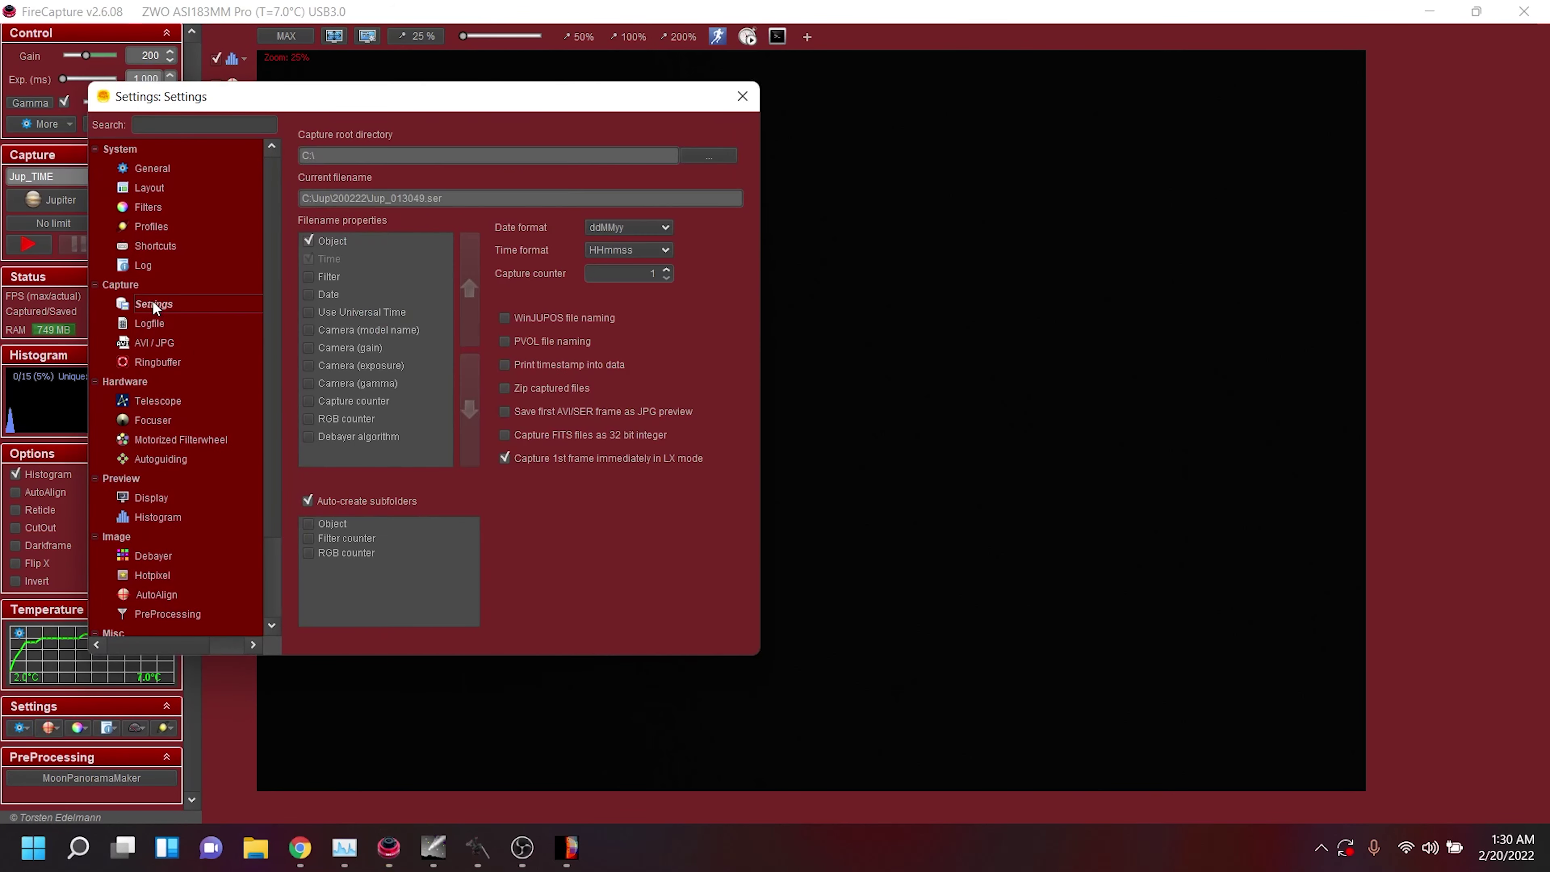
{"action": "left_click", "coordinate": [696, 158]}
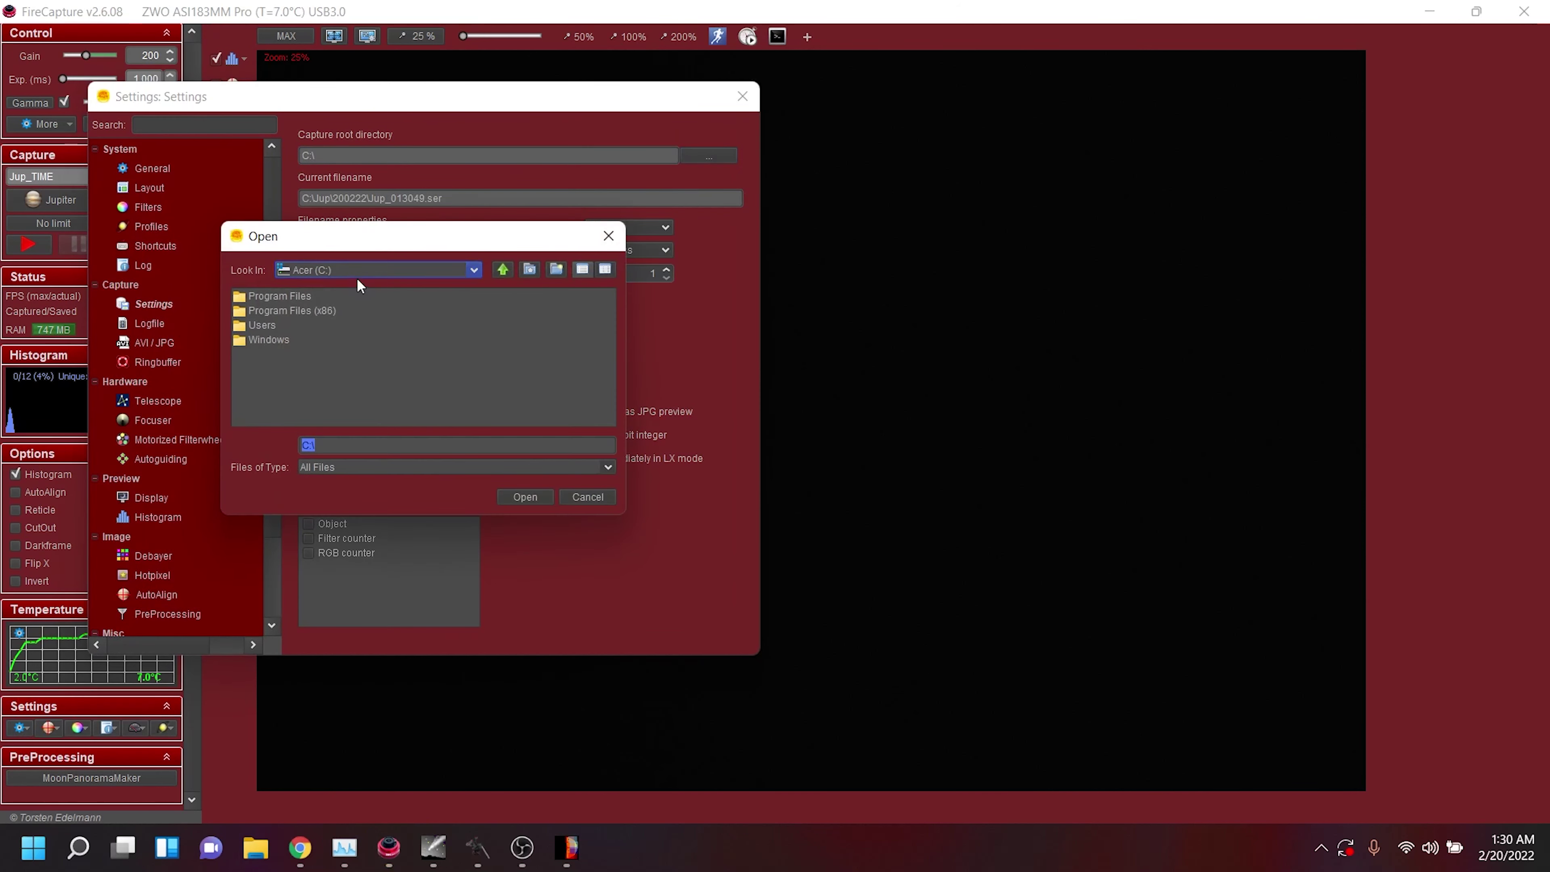
{"action": "left_click", "coordinate": [356, 276]}
{"action": "left_click", "coordinate": [368, 316]}
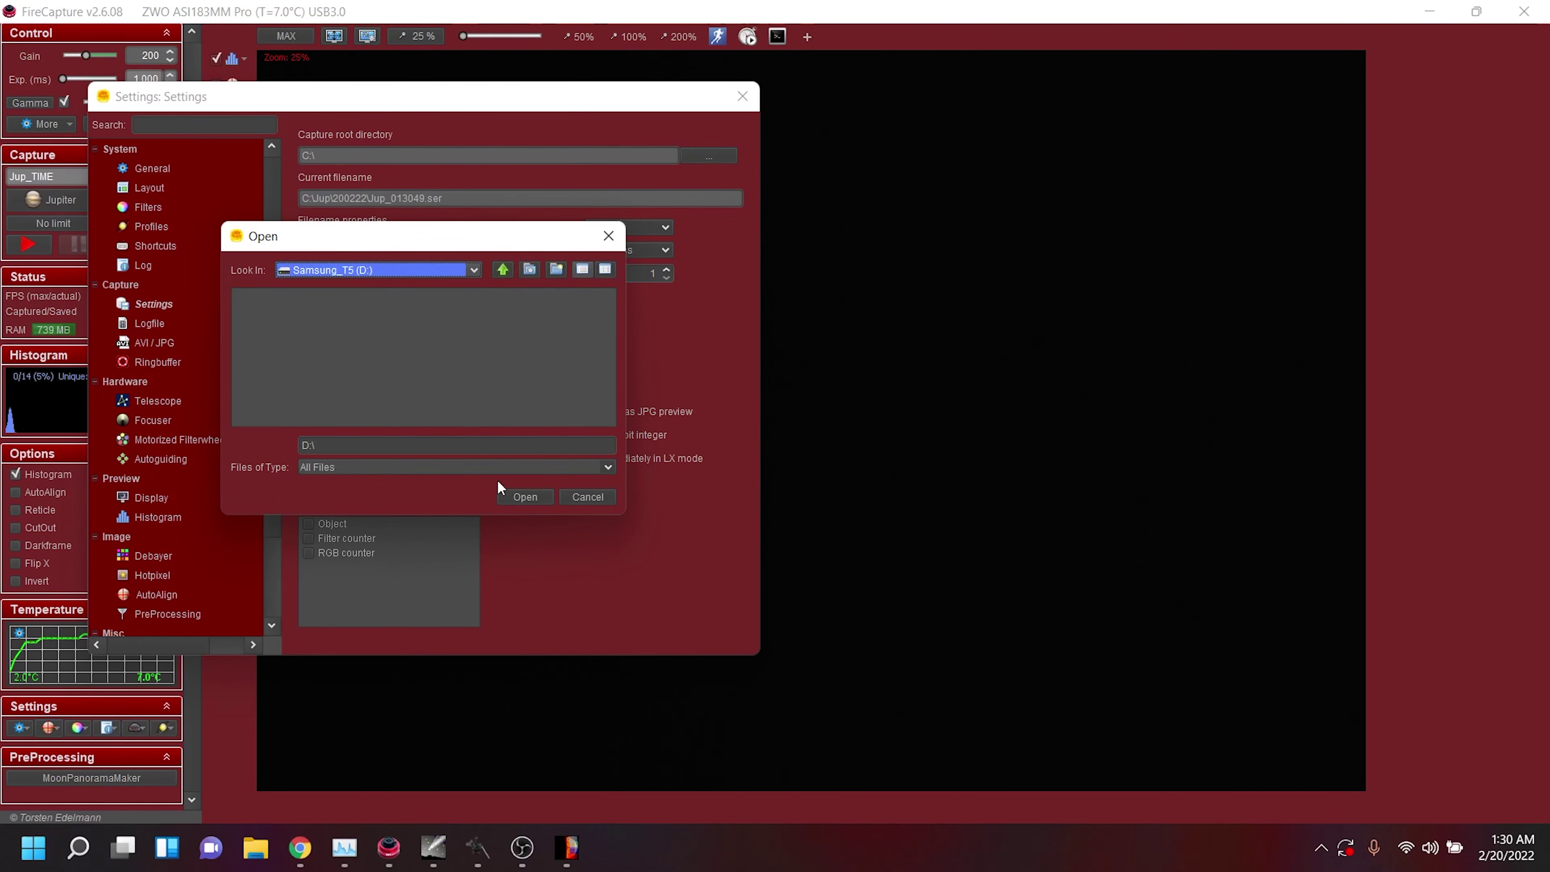
{"action": "left_click", "coordinate": [518, 490]}
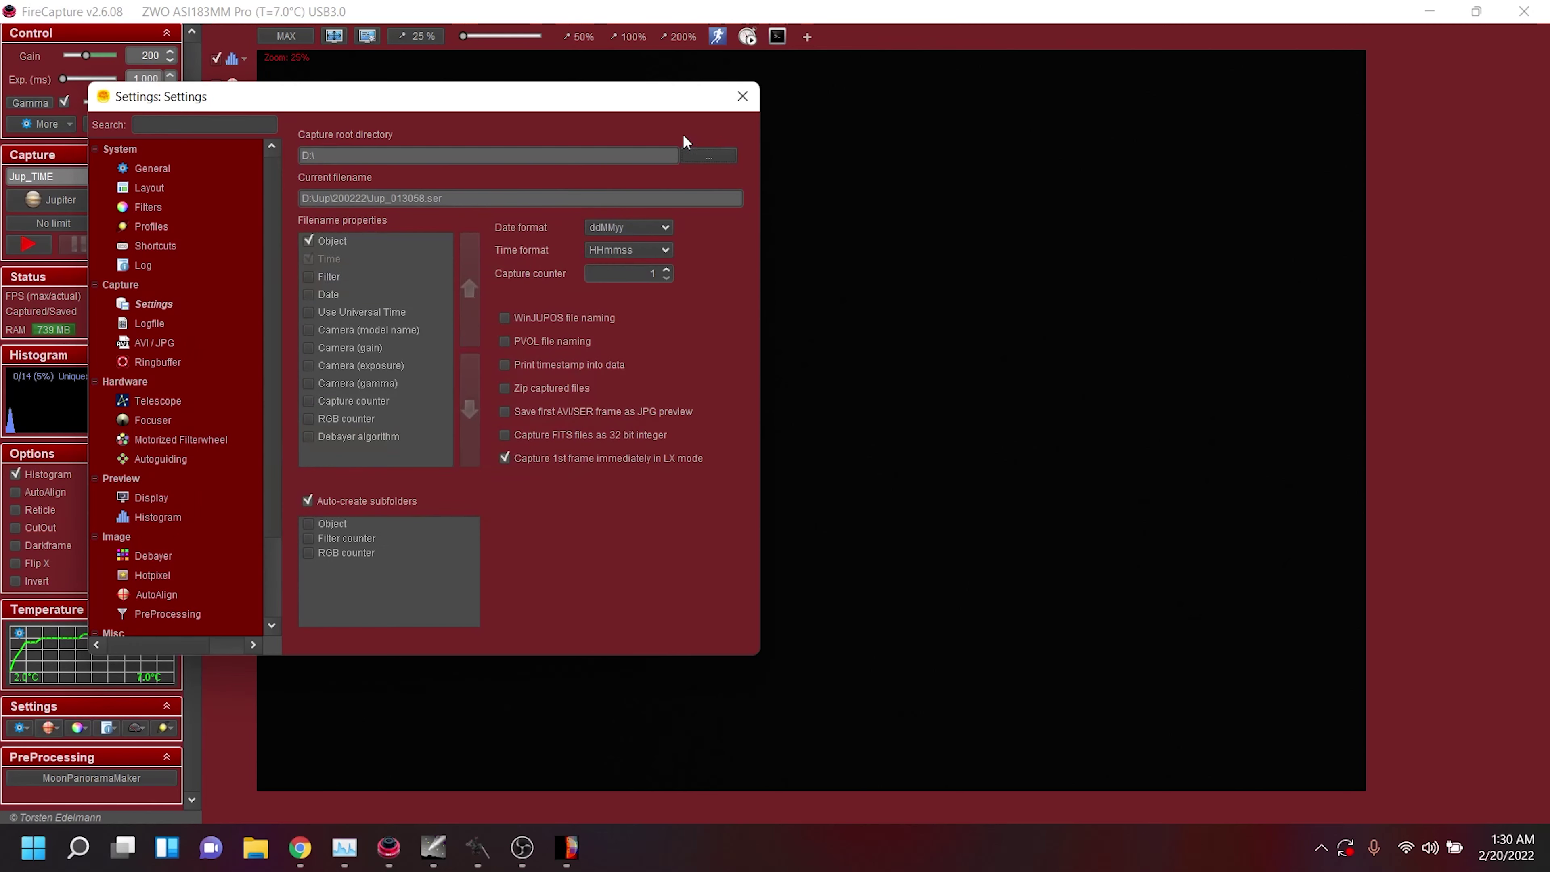
{"action": "left_click", "coordinate": [745, 105]}
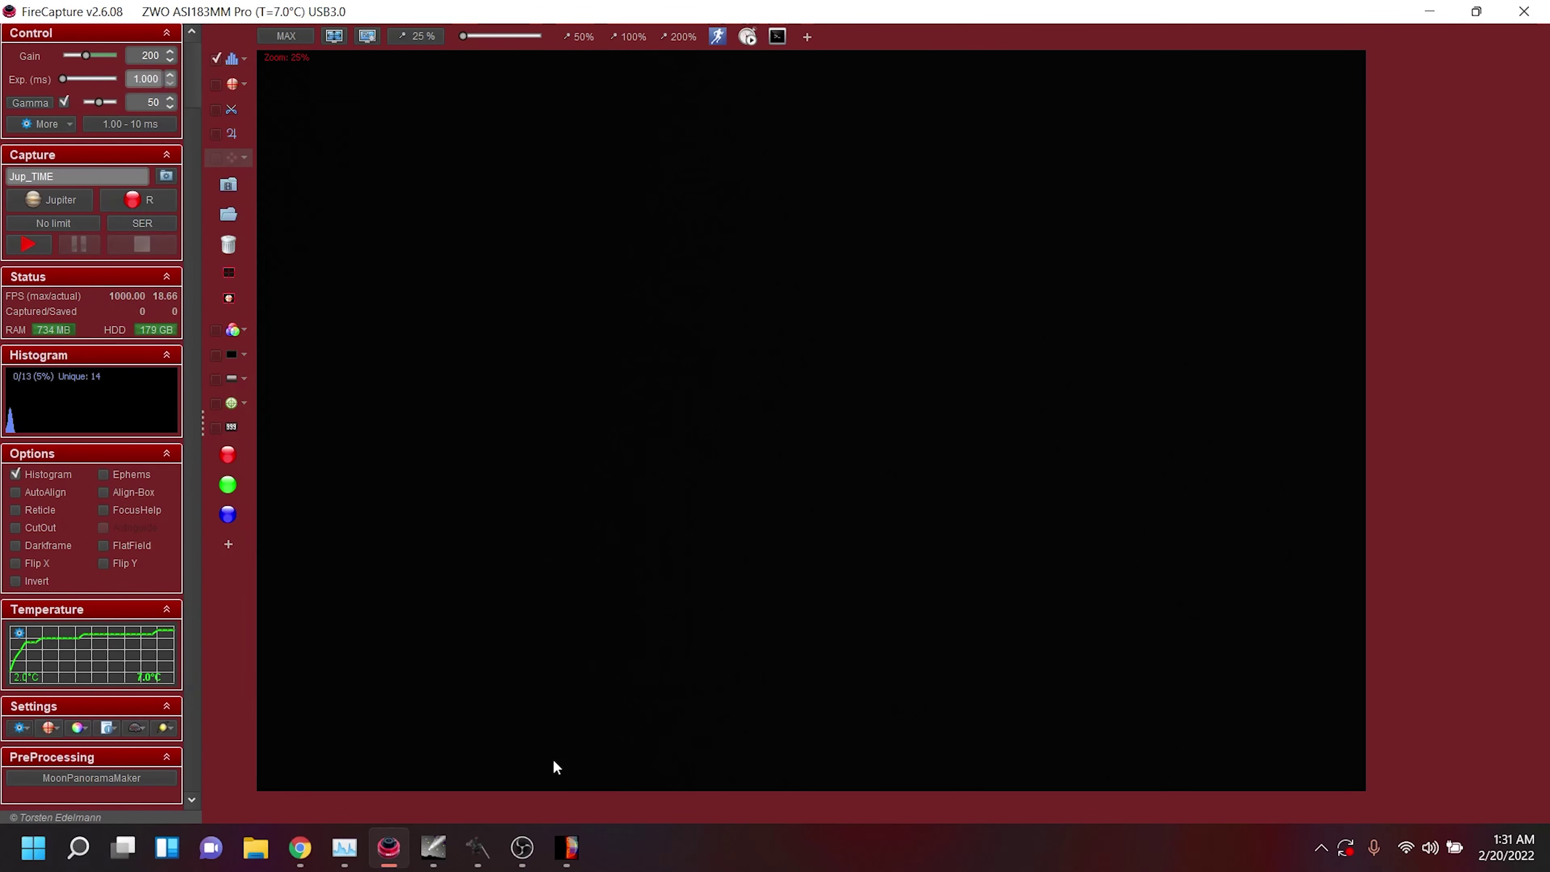
Switch to MoonPanoramaMaker, start its workflow, and confirm that FireCapture is ready for camera automation.
{"action": "mouse_move", "coordinate": [566, 847]}
{"action": "left_click", "coordinate": [649, 809]}
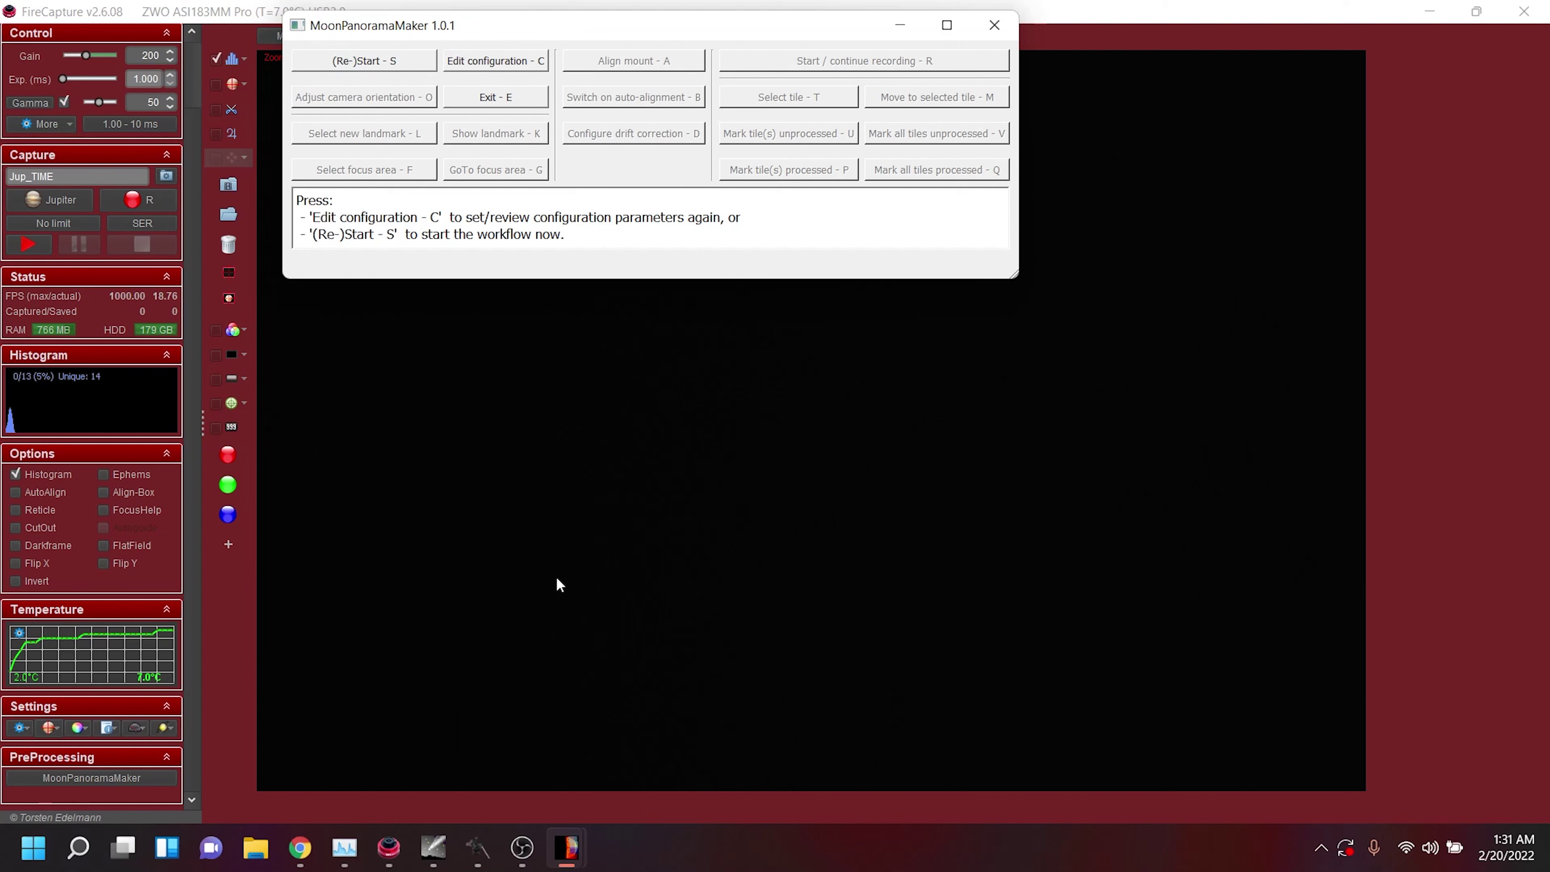
{"action": "left_click", "coordinate": [361, 53]}
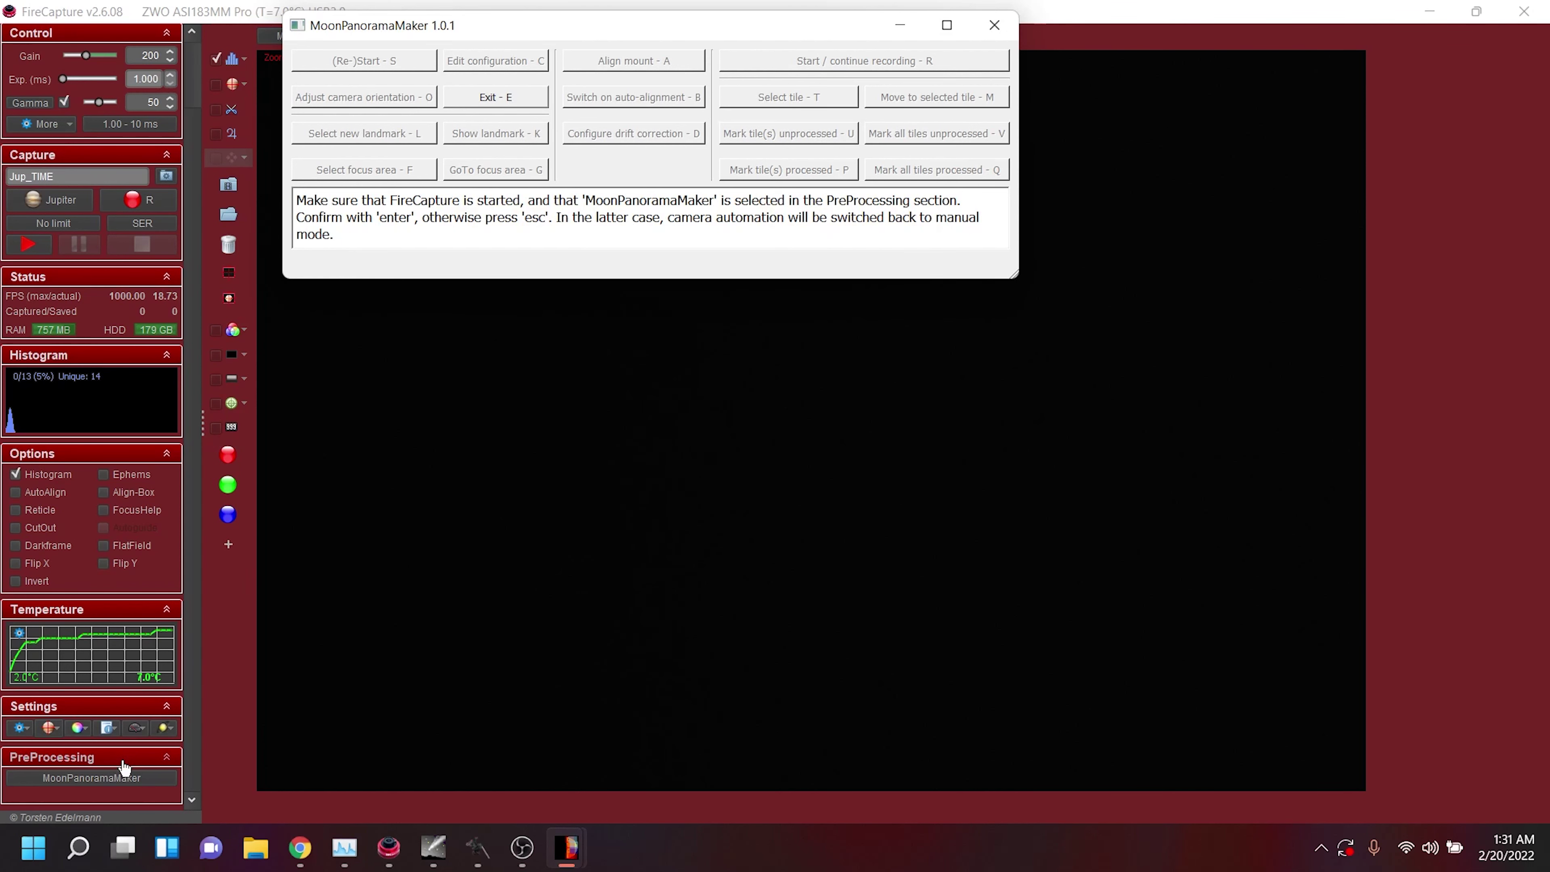
{"action": "key", "text": "Return"}
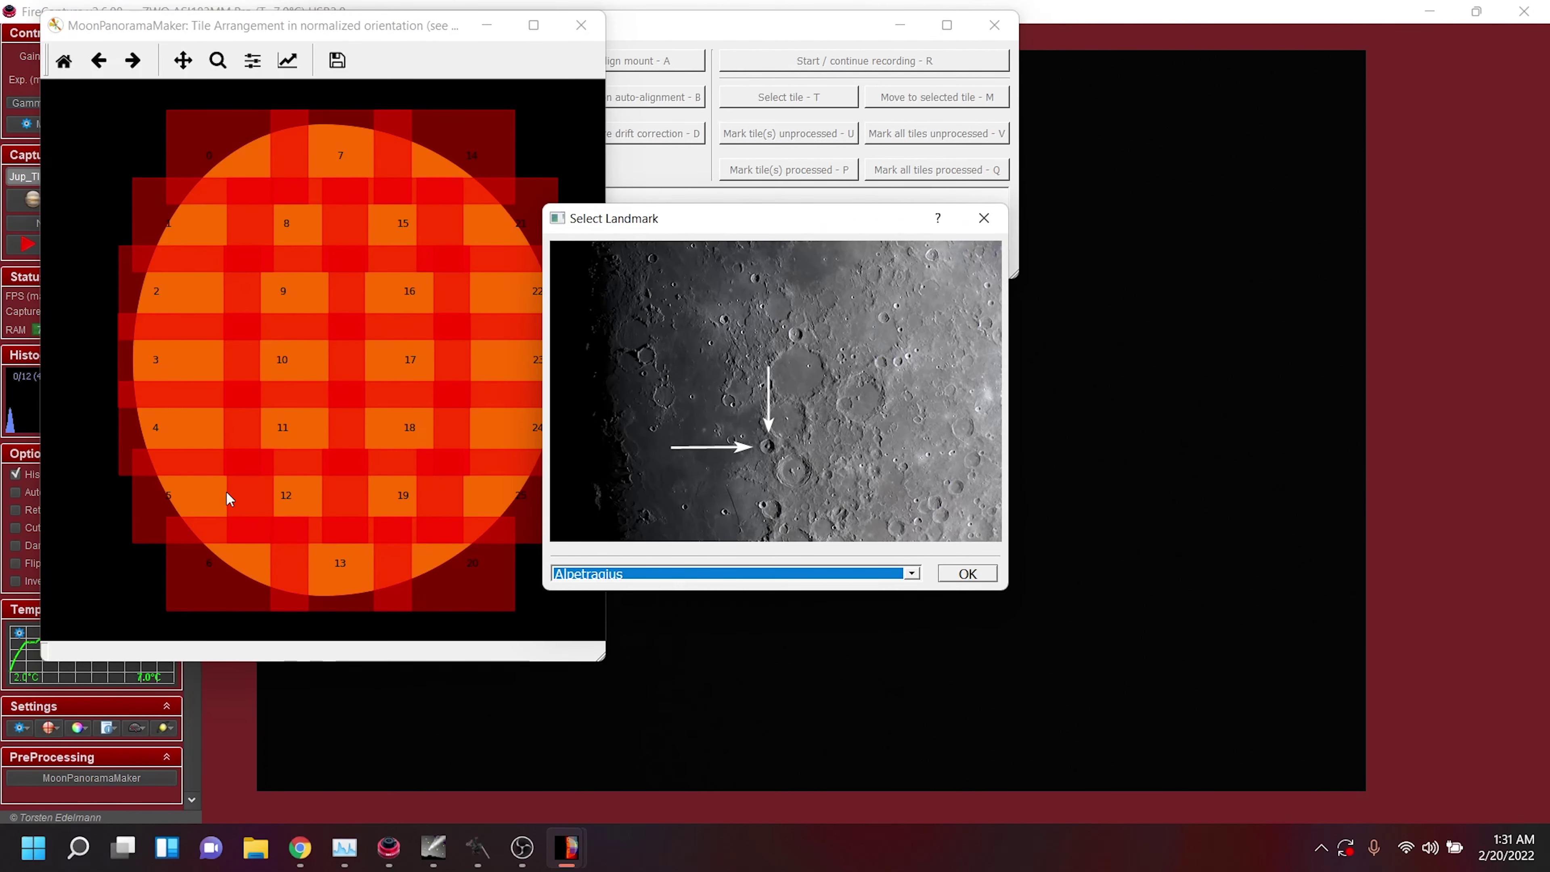
Choose Copernicus as the alignment landmark and confirm the selection.
{"action": "left_click_drag", "start_coordinate": [593, 221], "coordinate": [760, 231]}
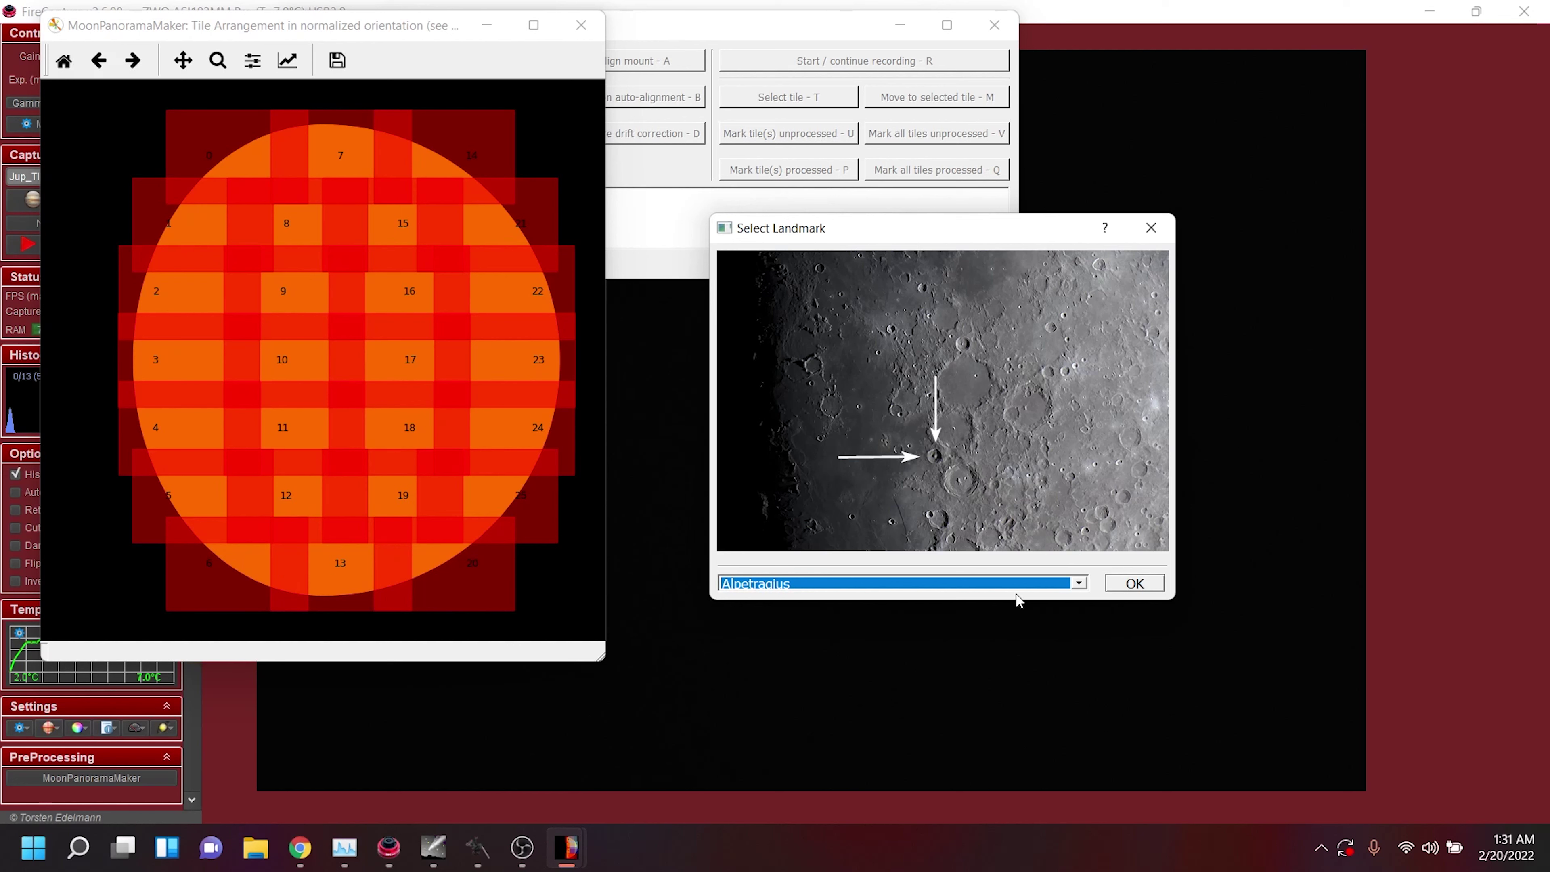
{"action": "left_click", "coordinate": [1077, 585]}
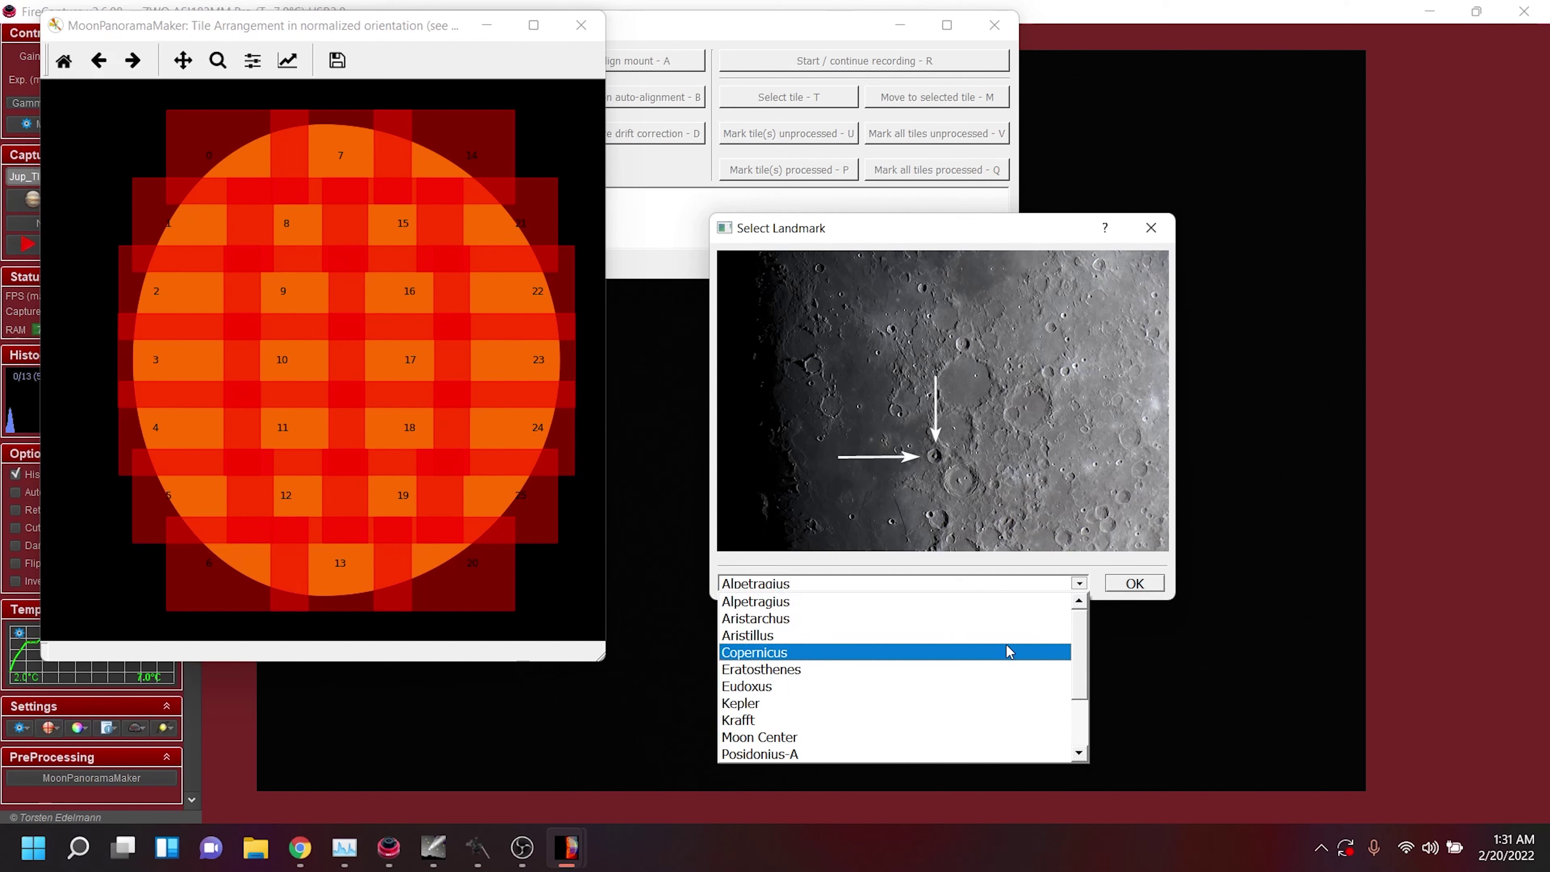
{"action": "key", "text": "Escape"}
{"action": "key", "text": "Down"}
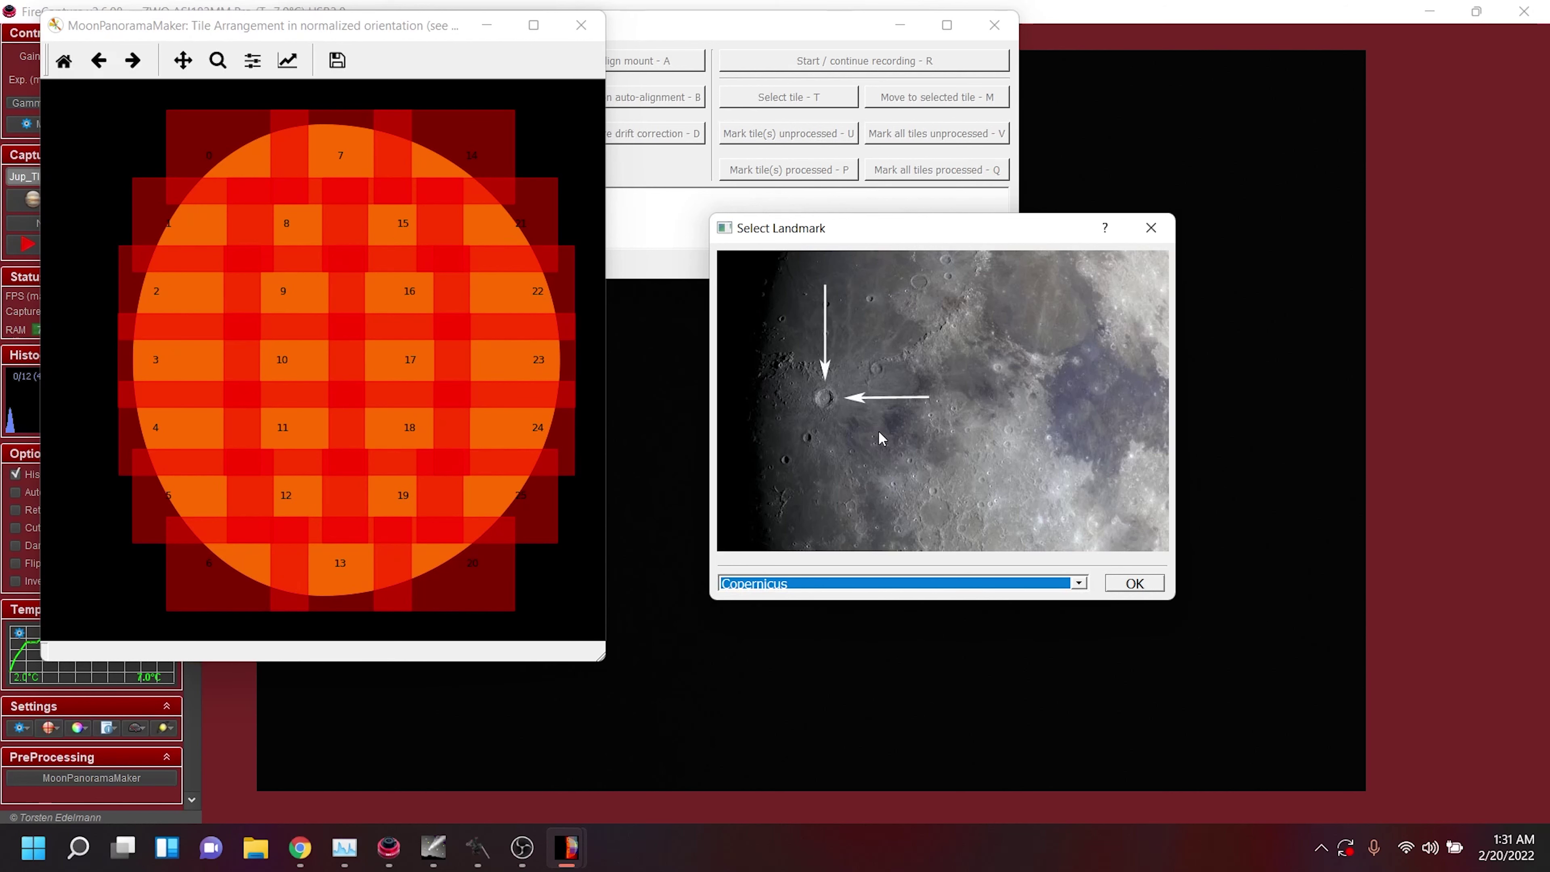
{"action": "left_click", "coordinate": [1135, 584]}
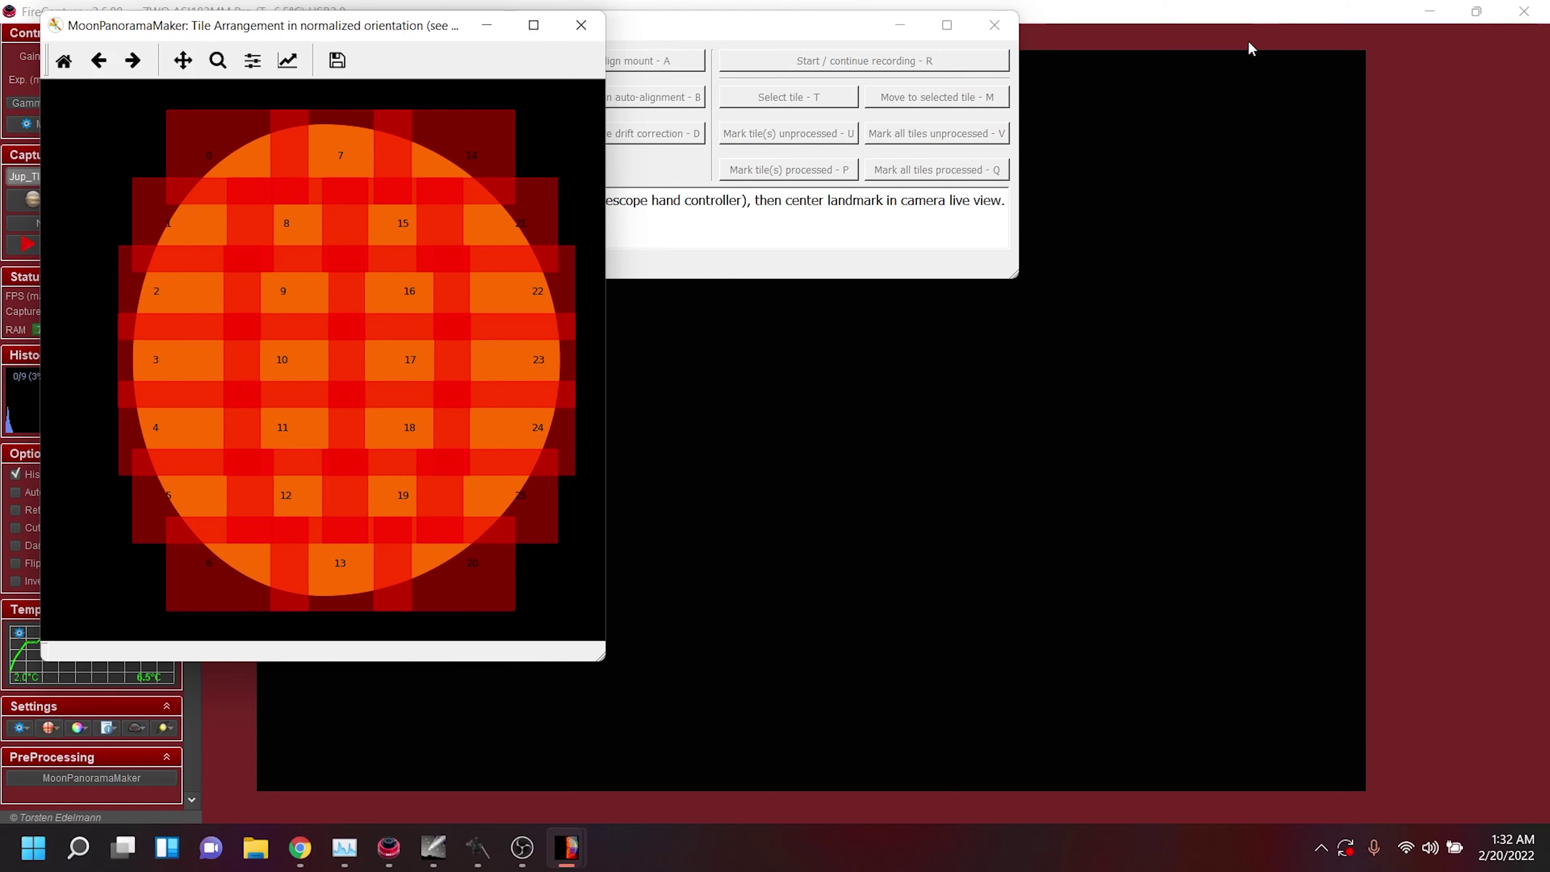
Switch to FireCapture and apply the Moon capture profile at the maximum image size.
{"action": "left_click", "coordinate": [1451, 263]}
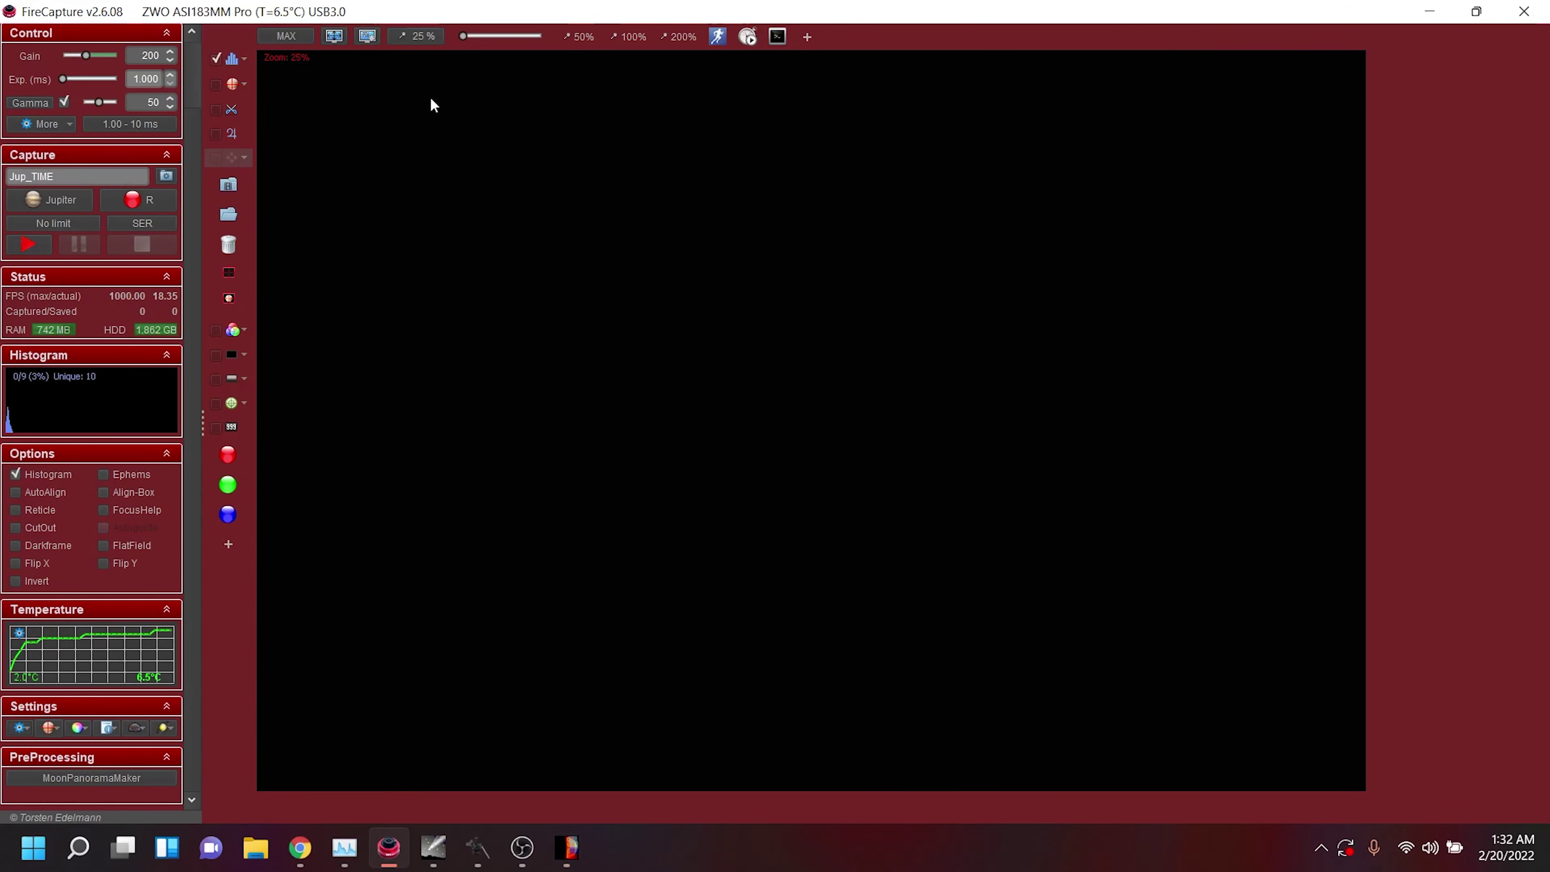
{"action": "left_click", "coordinate": [79, 196]}
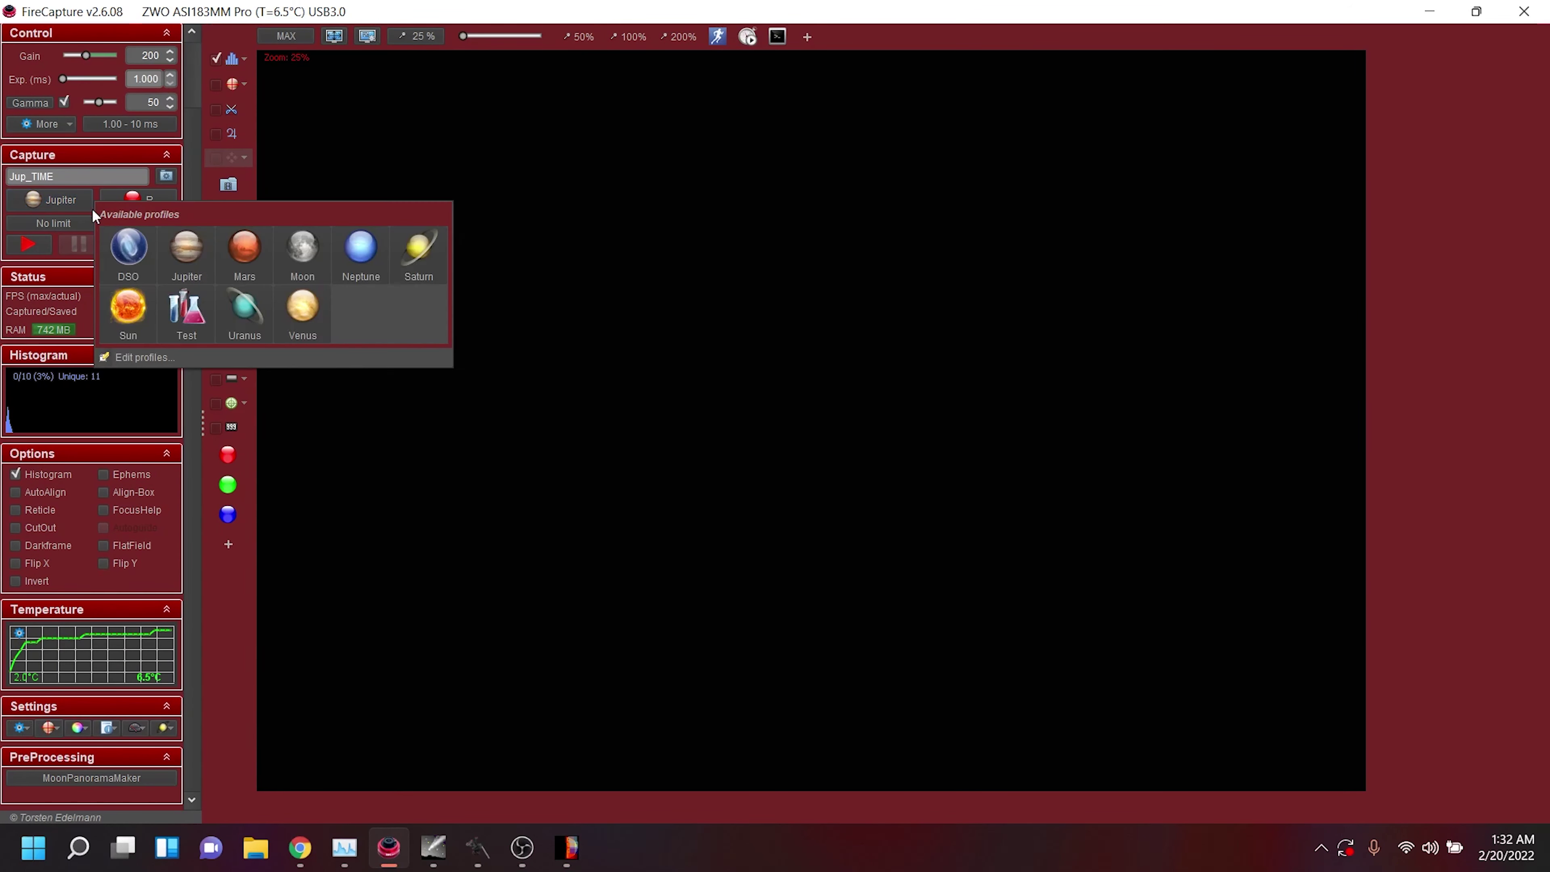
{"action": "left_click", "coordinate": [301, 250]}
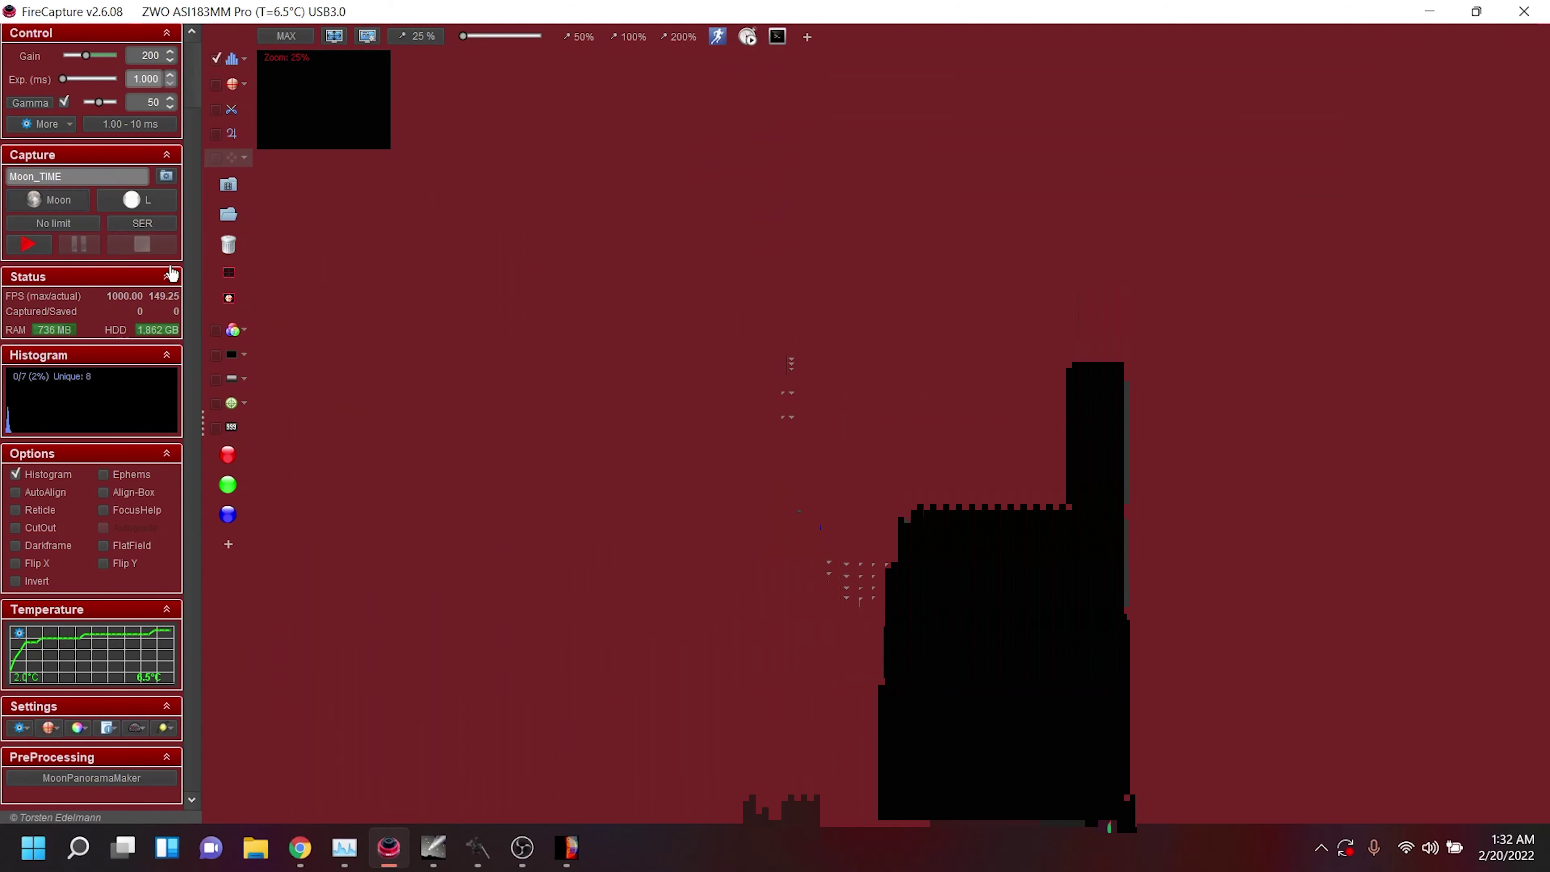
{"action": "left_click", "coordinate": [115, 202]}
{"action": "left_click", "coordinate": [318, 257]}
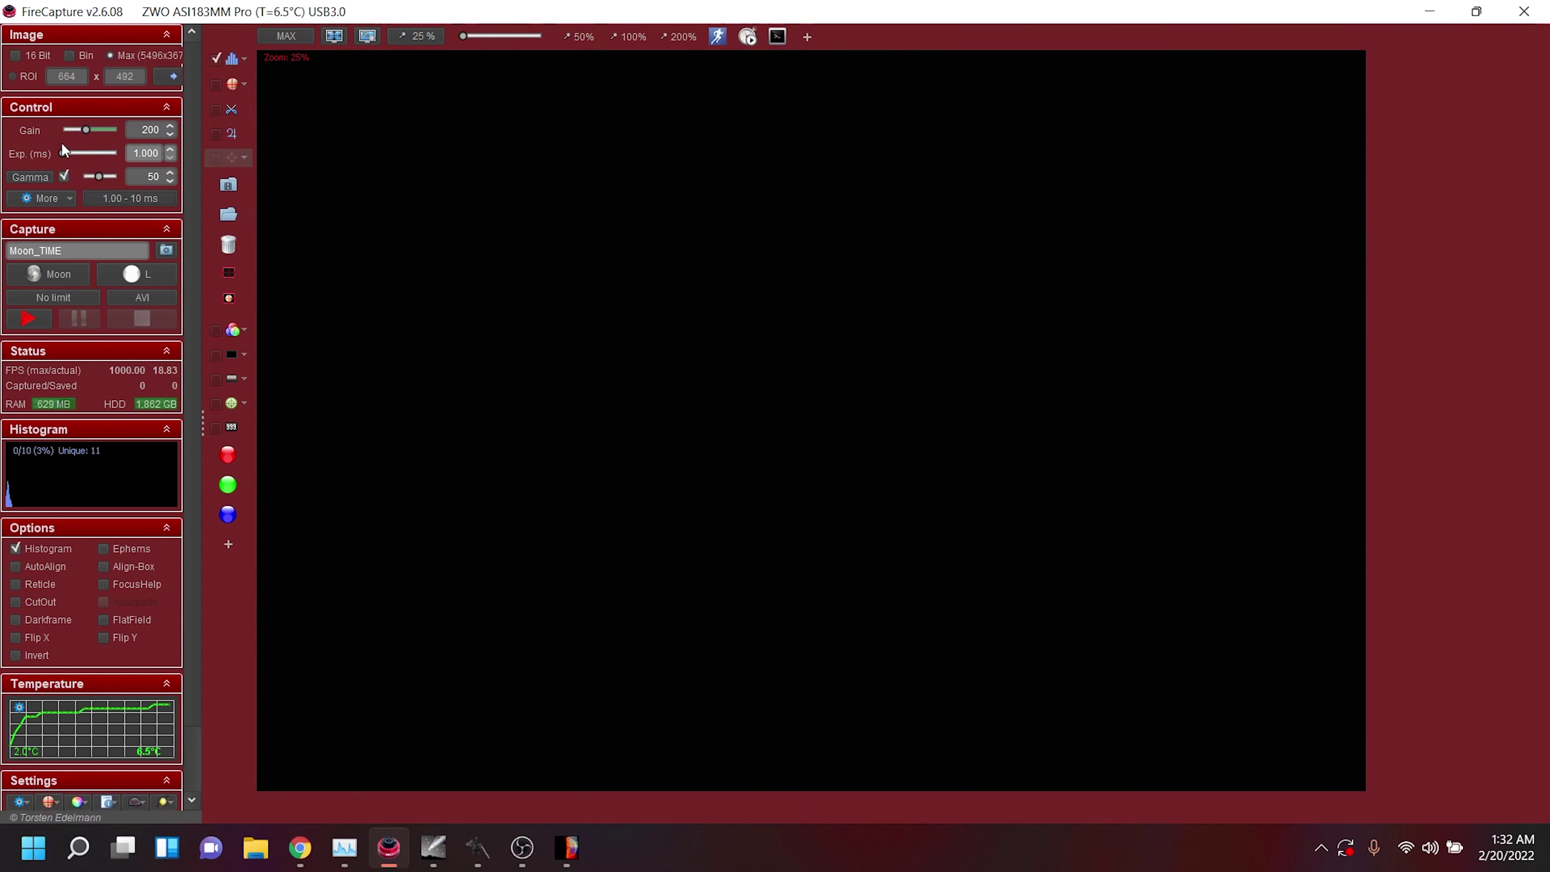
Set the camera exposure to 10 ms and the gain to 232.
{"action": "left_click_drag", "start_coordinate": [59, 152], "coordinate": [118, 130]}
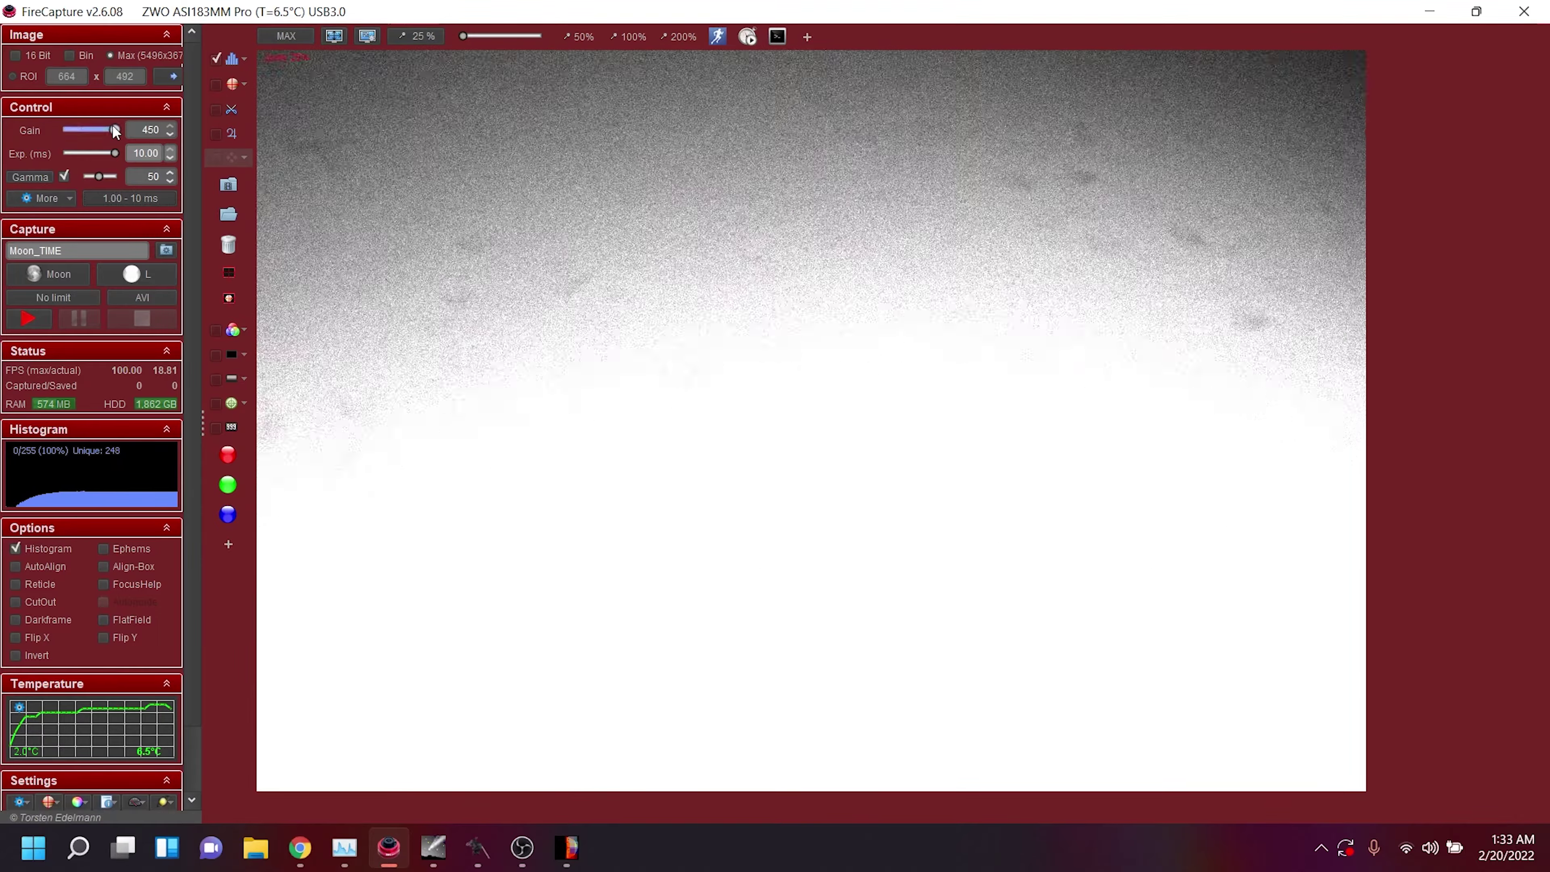
{"action": "left_click_drag", "start_coordinate": [113, 130], "coordinate": [90, 129]}
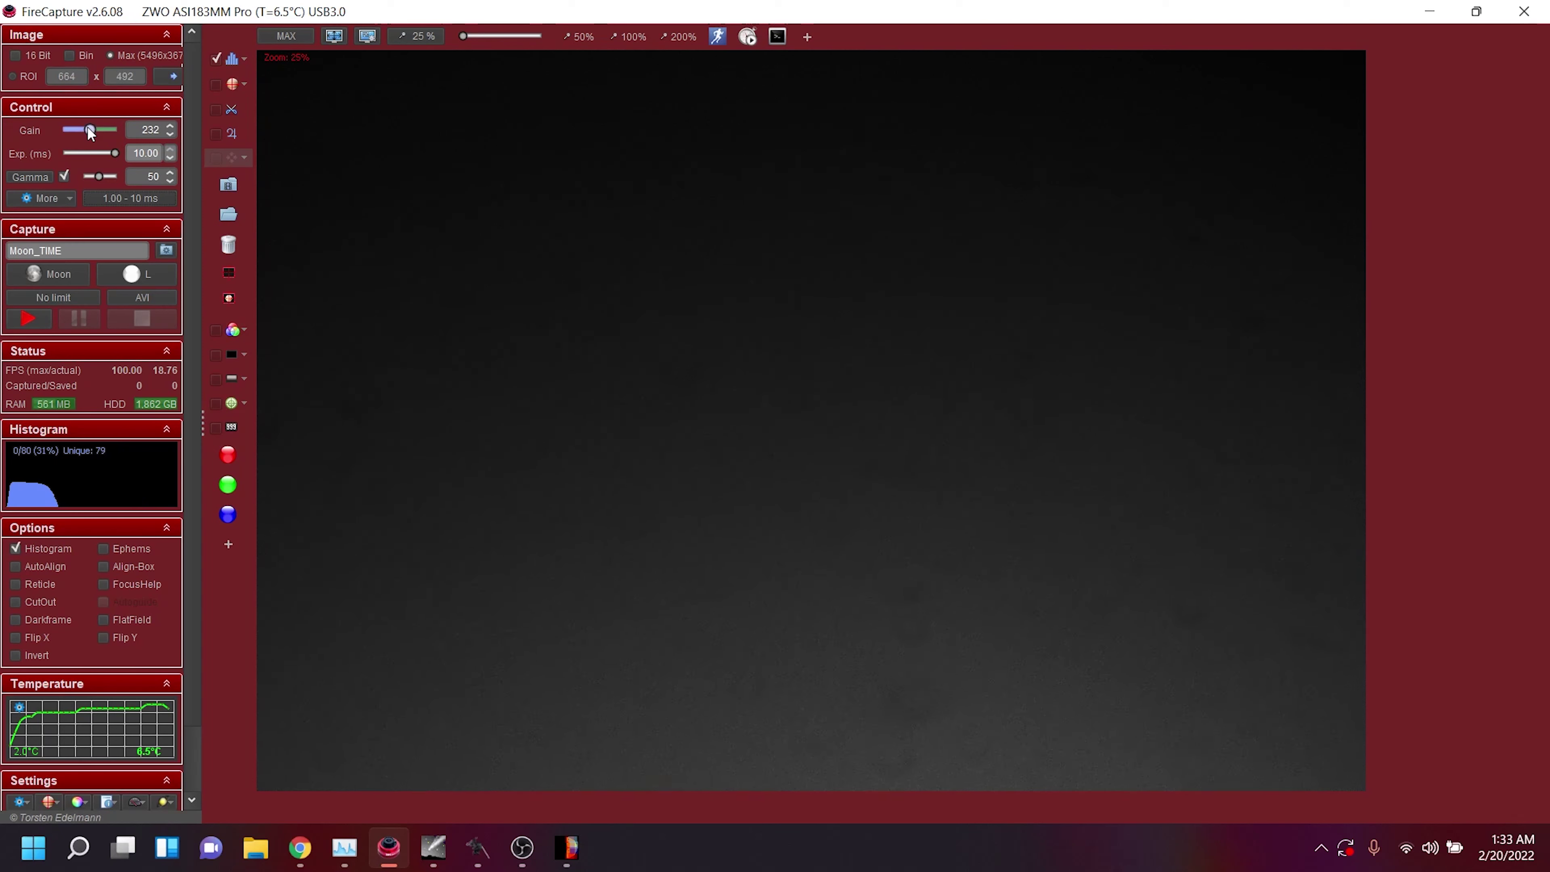
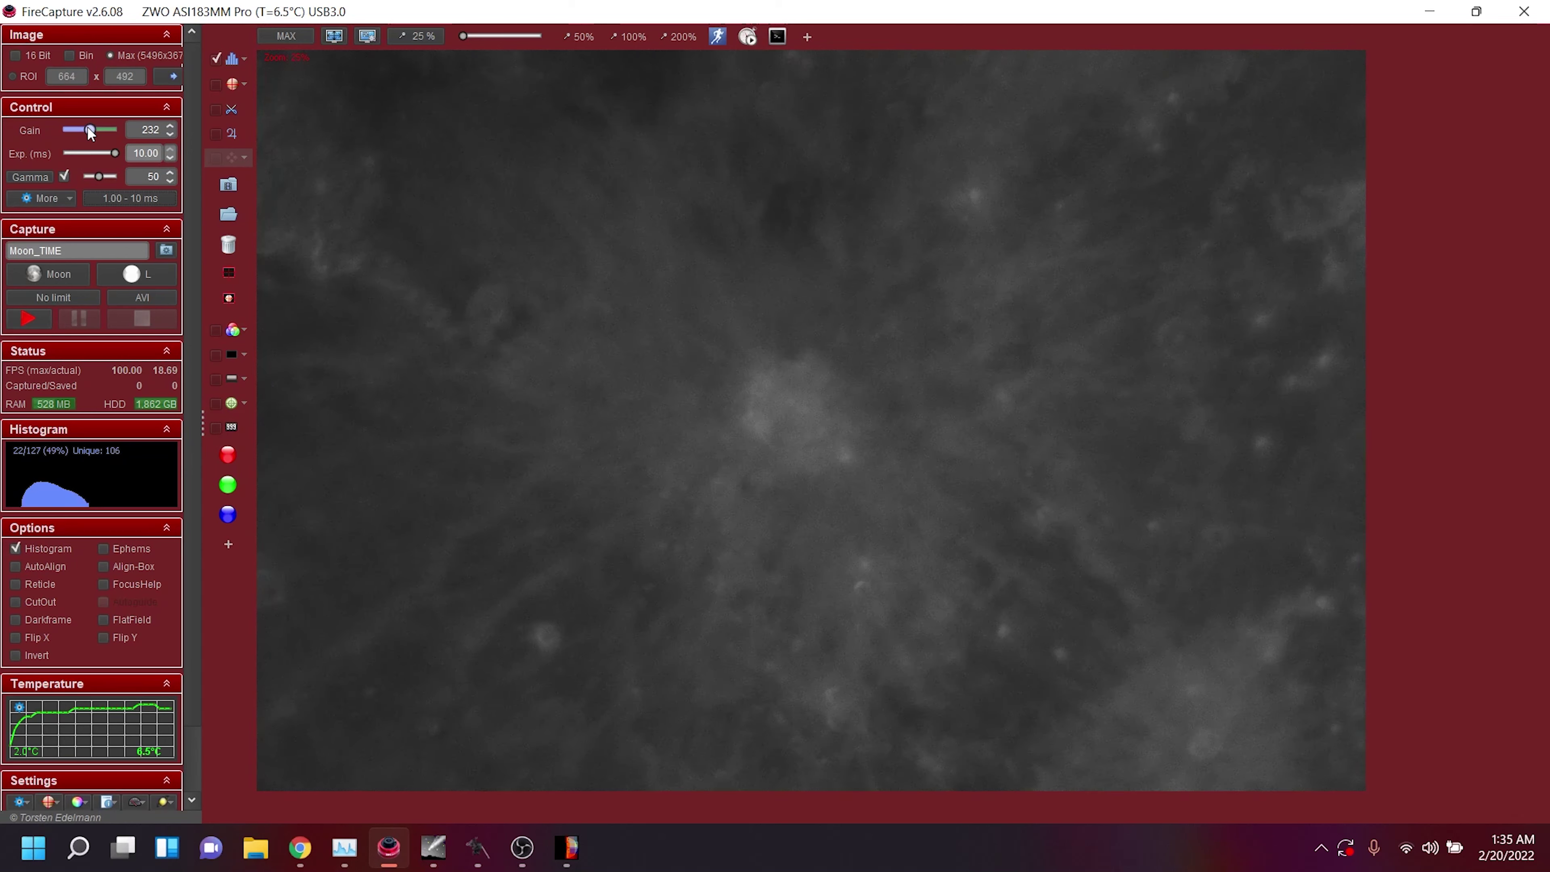
Switch to MoonPanoramaMaker and confirm that the Copernicus landmark is centered in the camera live view.
{"action": "mouse_move", "coordinate": [574, 849]}
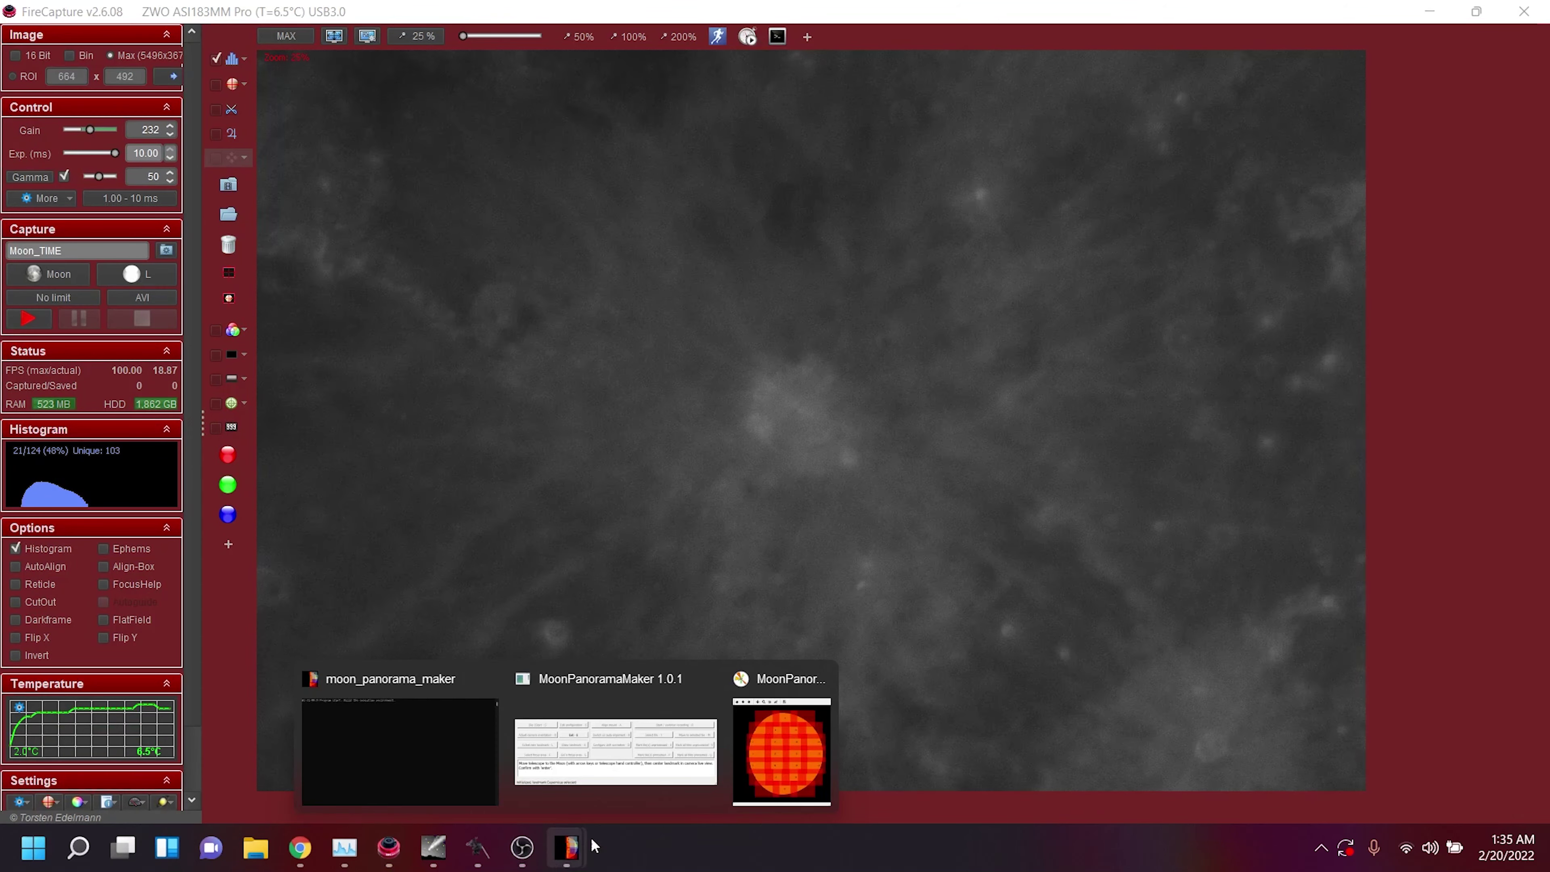
{"action": "left_click", "coordinate": [615, 784]}
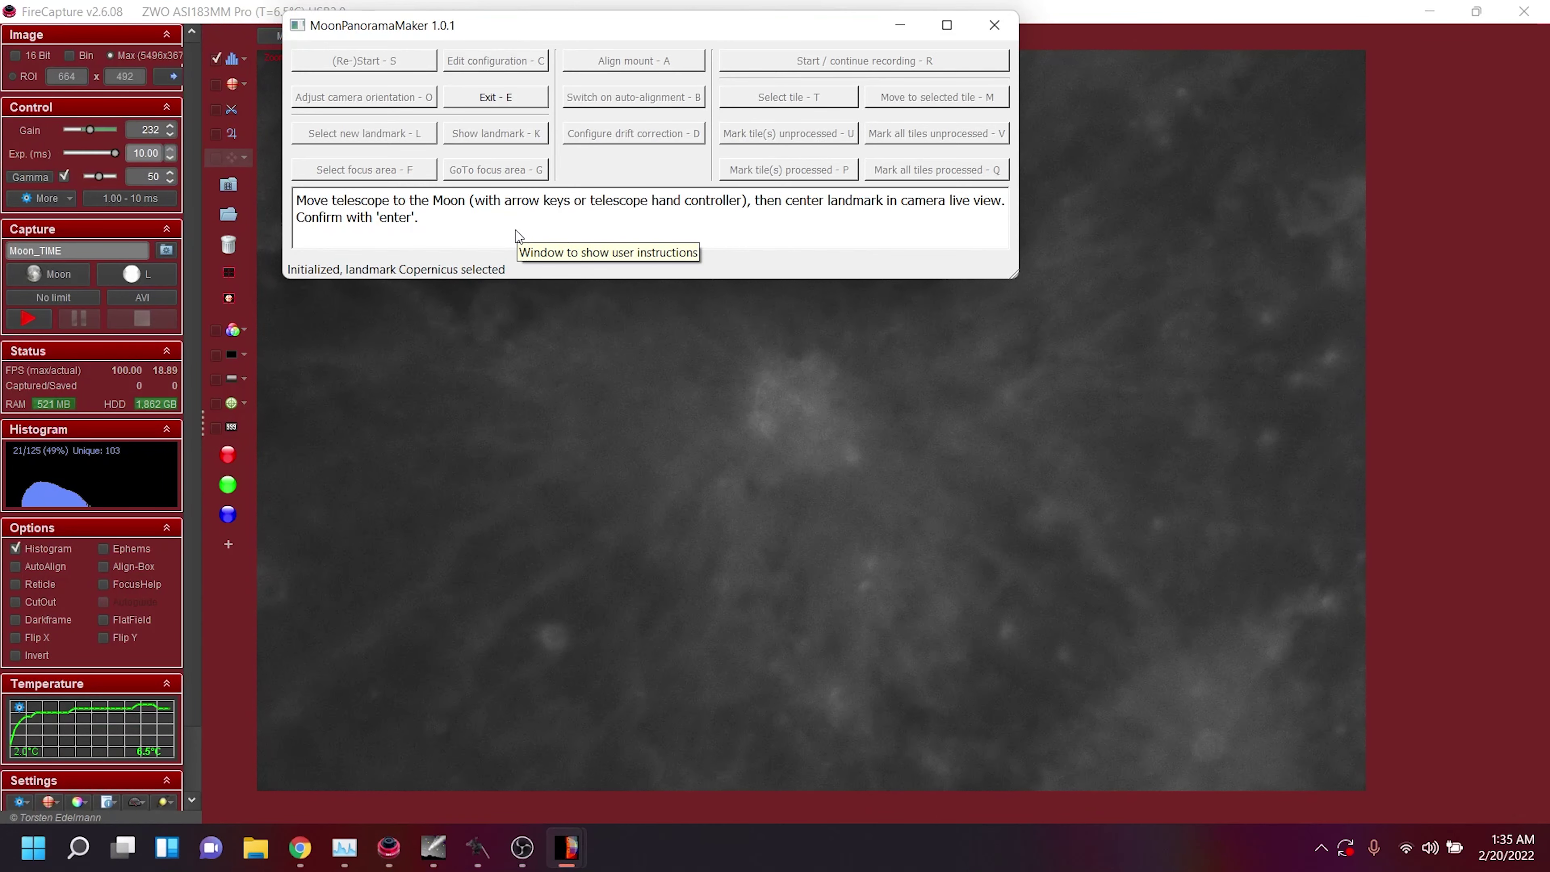
{"action": "key", "text": "Return"}
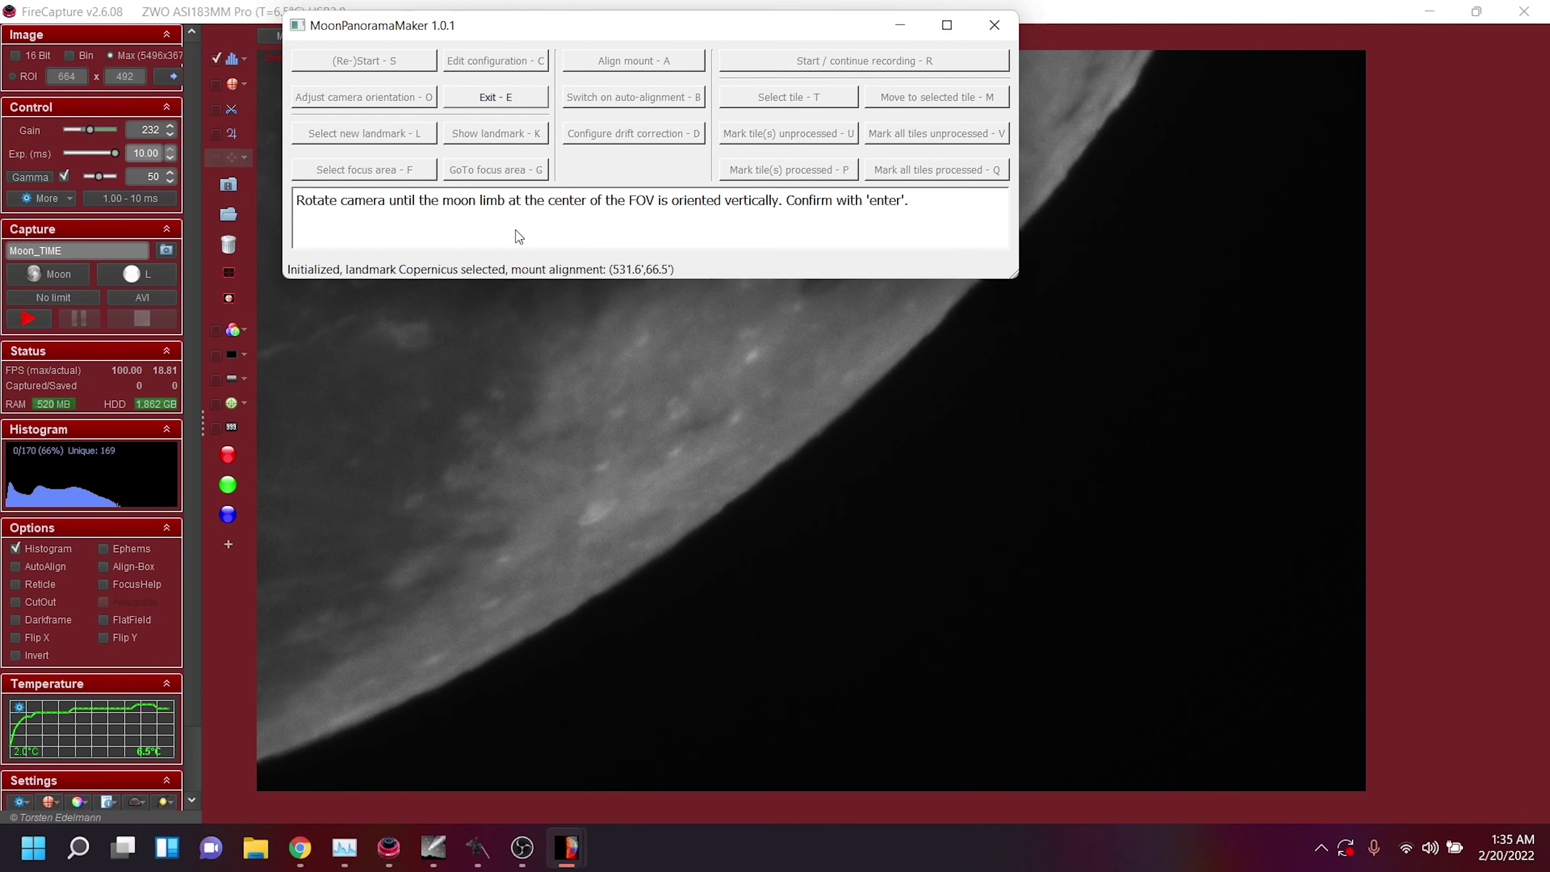
Check in FireCapture that the moon limb is oriented vertically, and confirm the camera orientation in MoonPanoramaMaker.
{"action": "left_click", "coordinate": [1435, 405]}
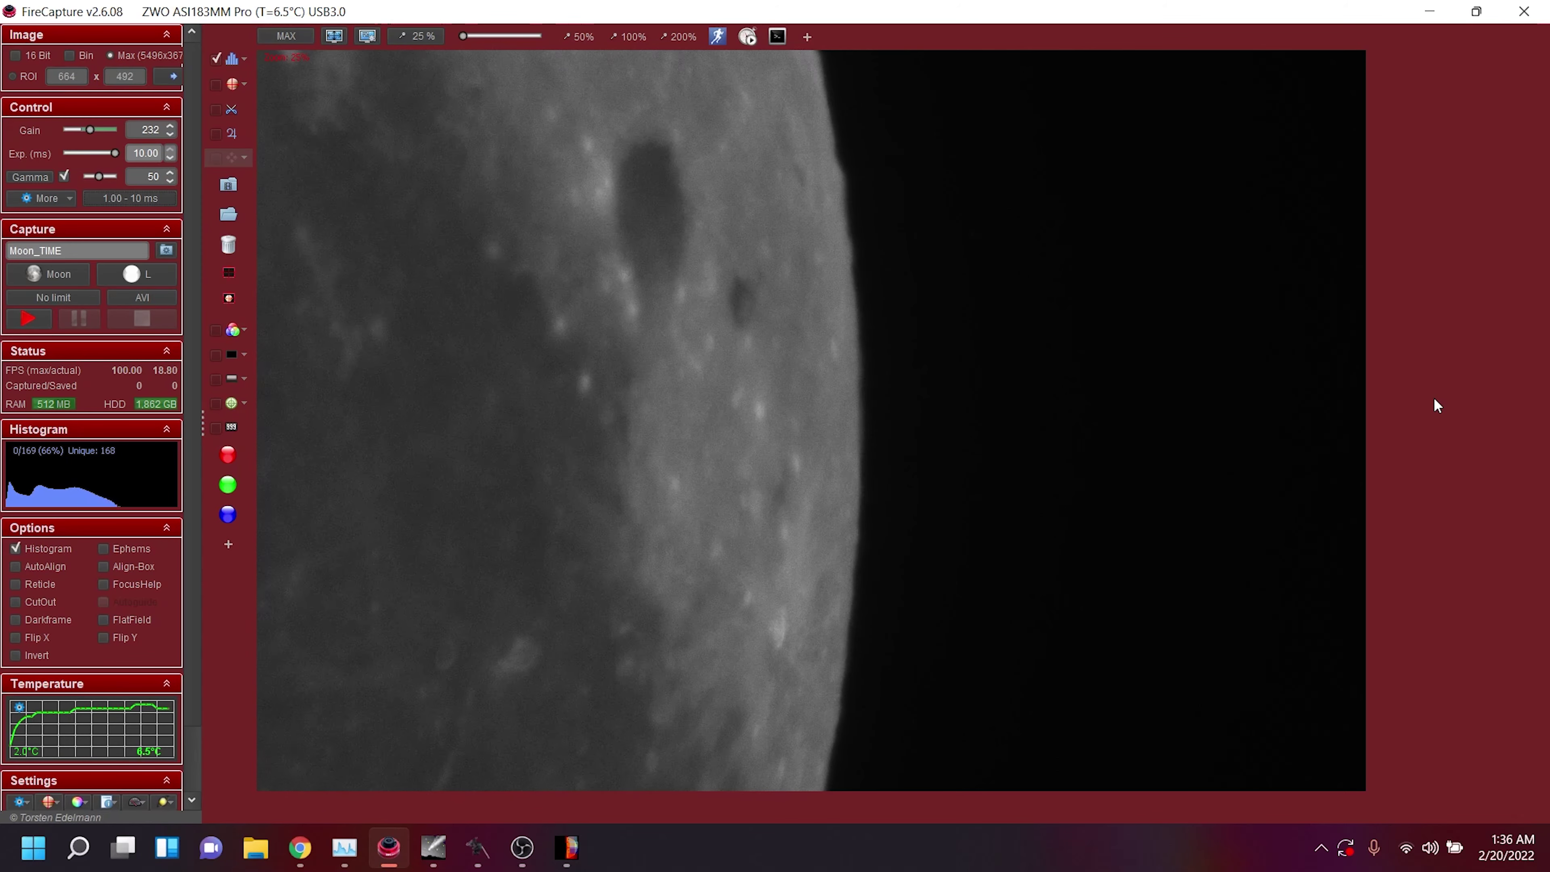
{"action": "mouse_move", "coordinate": [566, 847]}
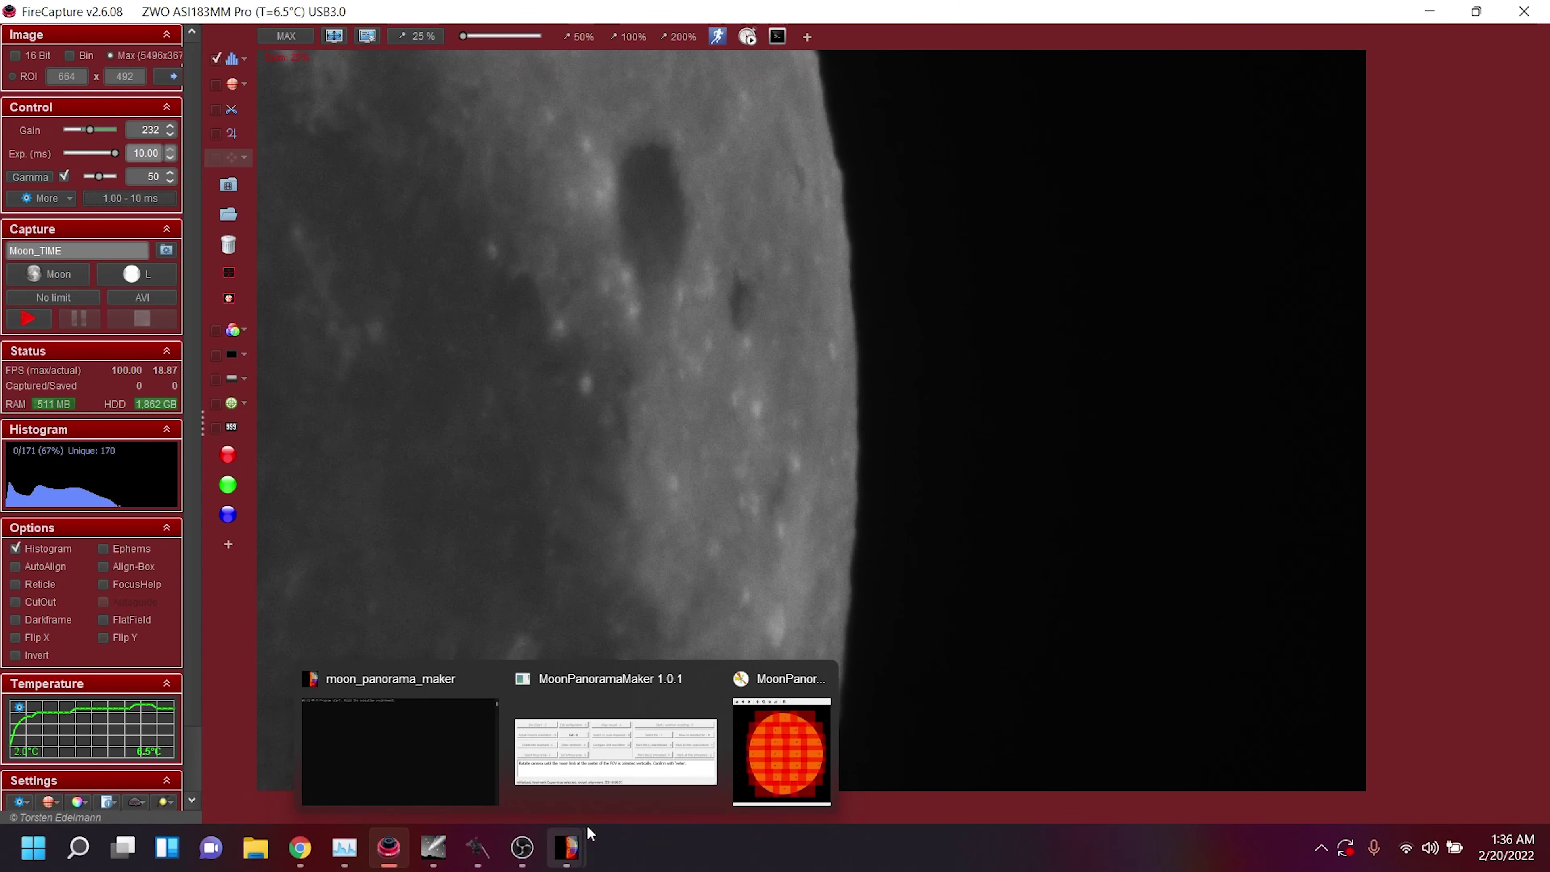
{"action": "left_click", "coordinate": [579, 777]}
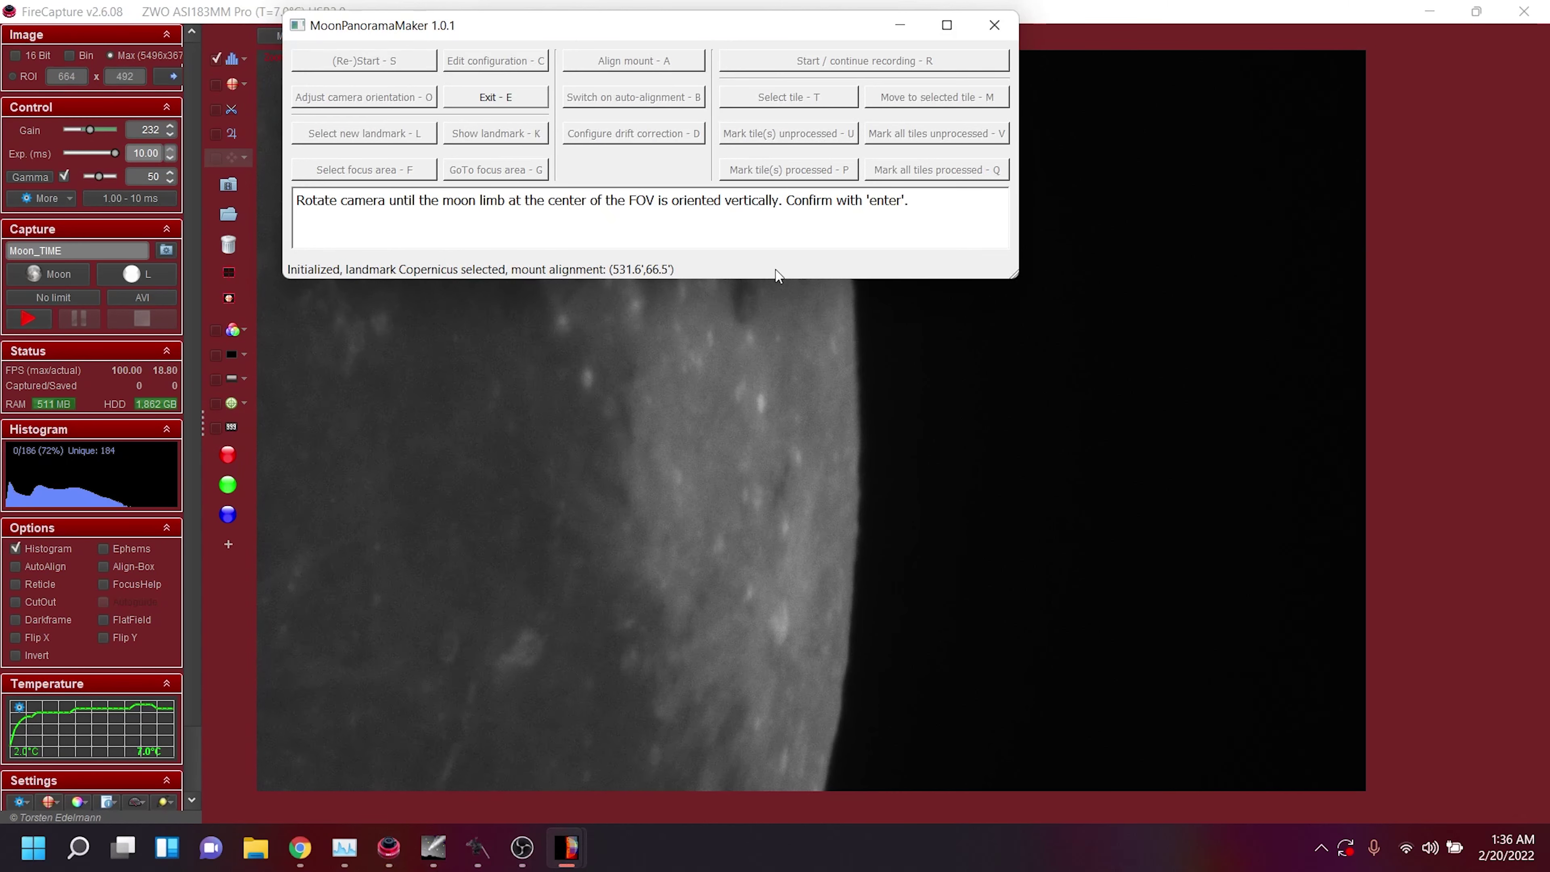
{"action": "key", "text": "Return"}
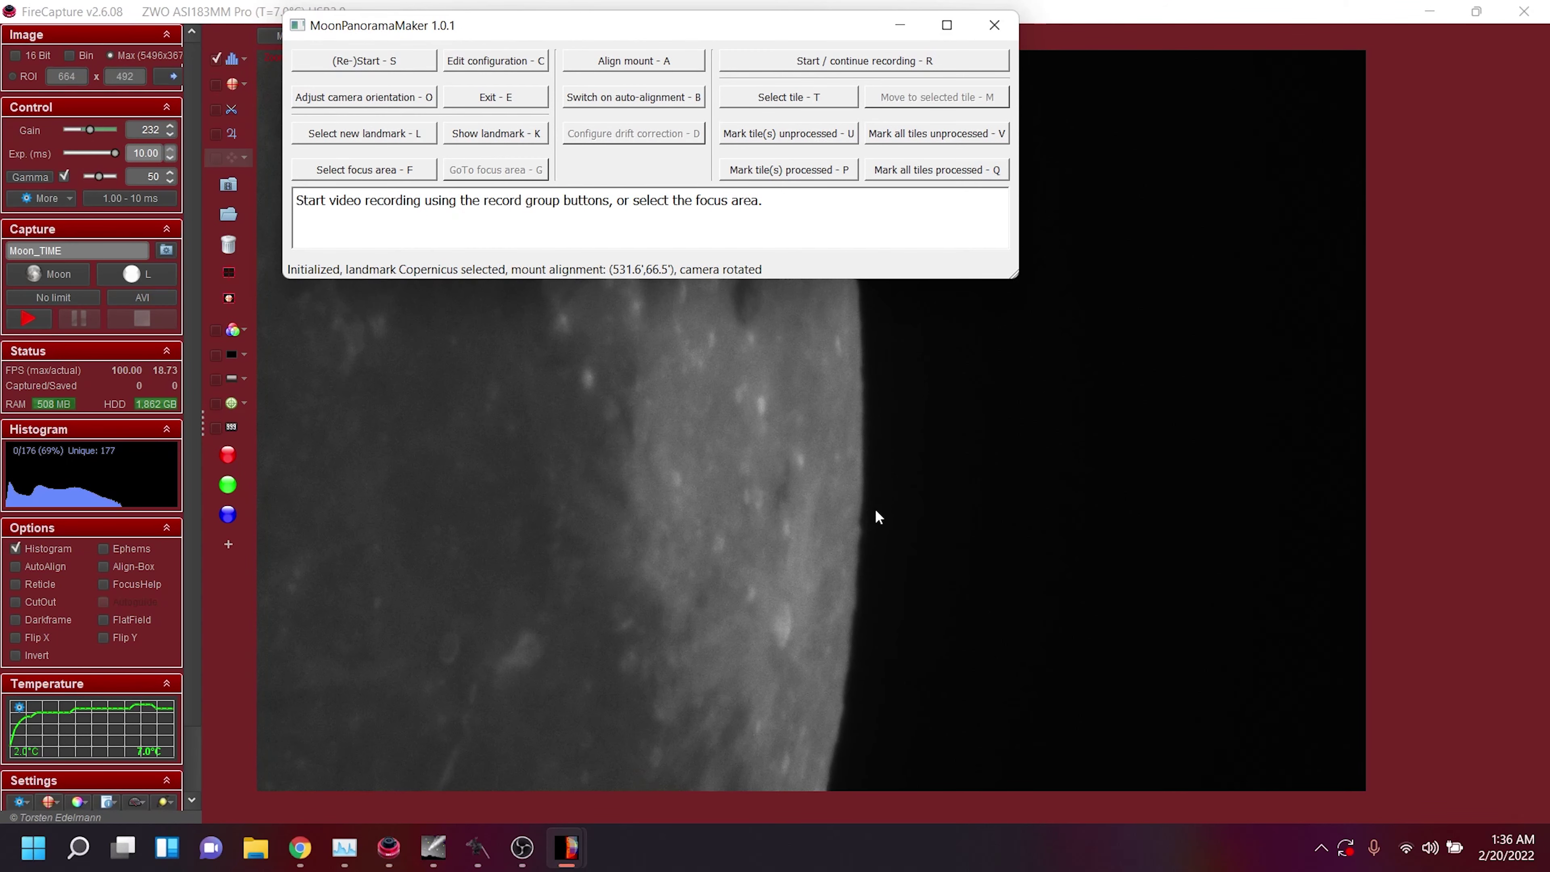
Display the tile arrangement map, select tile 9, and move the telescope to it.
{"action": "left_click", "coordinate": [573, 847]}
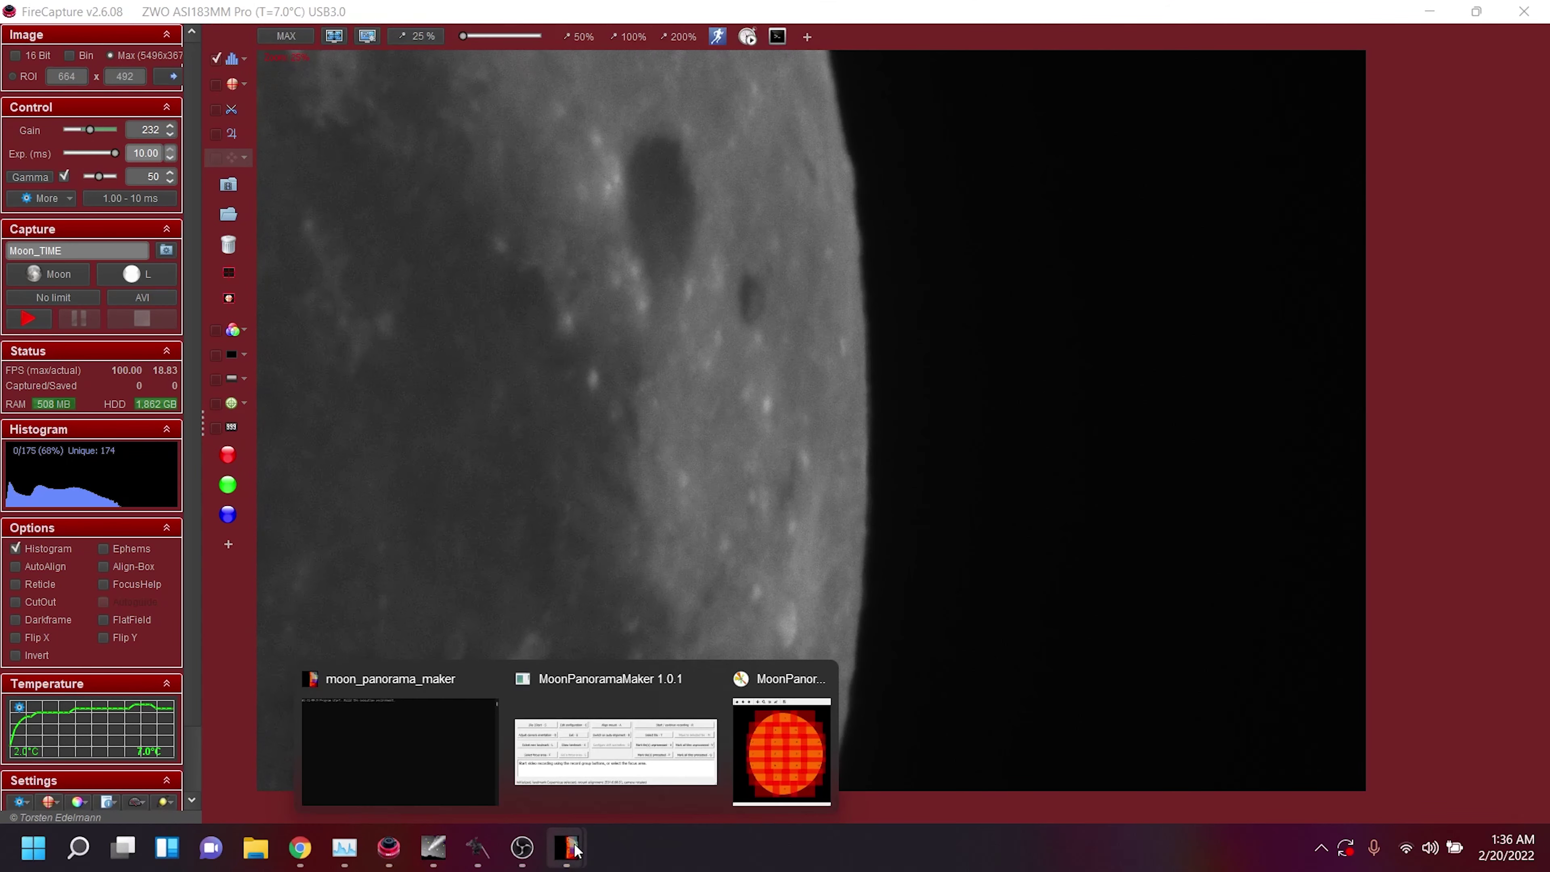
{"action": "left_click", "coordinate": [791, 748]}
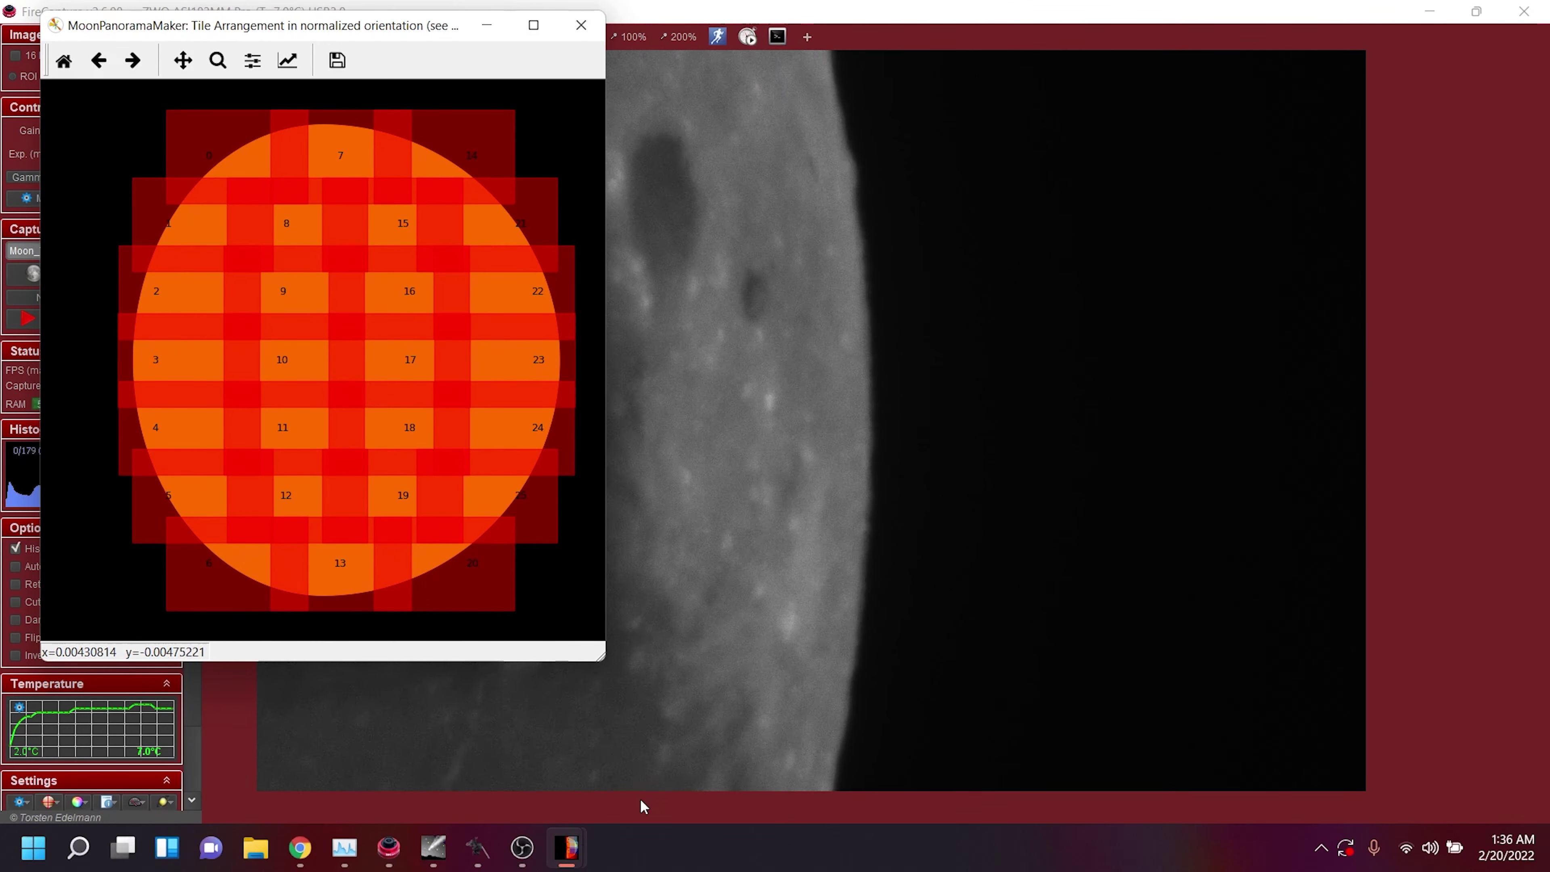
{"action": "mouse_move", "coordinate": [566, 847]}
{"action": "left_click", "coordinate": [617, 751]}
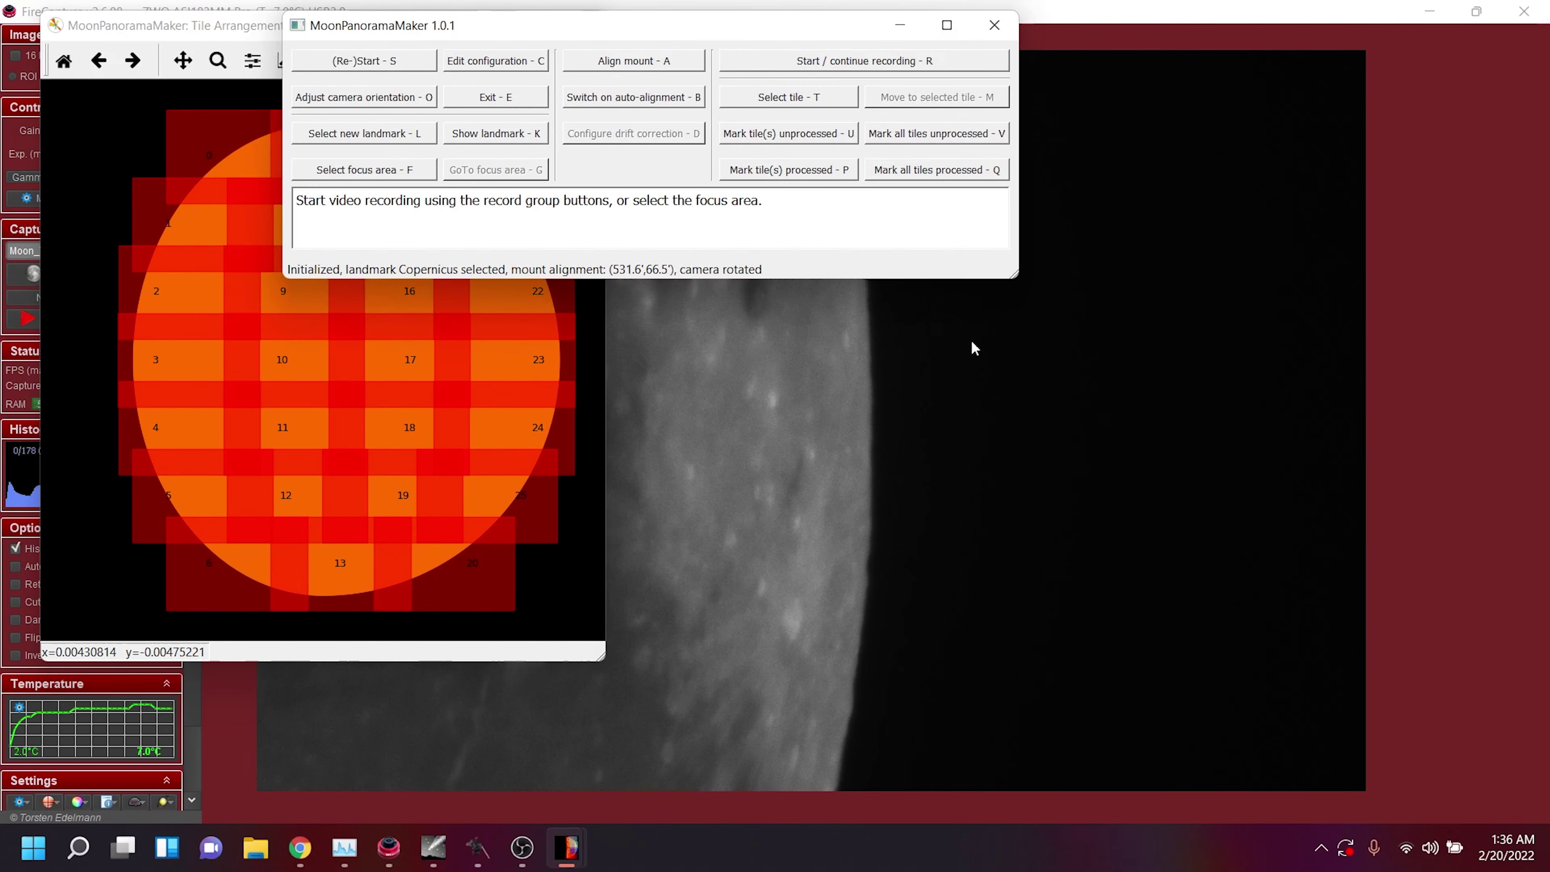
{"action": "key", "text": "t"}
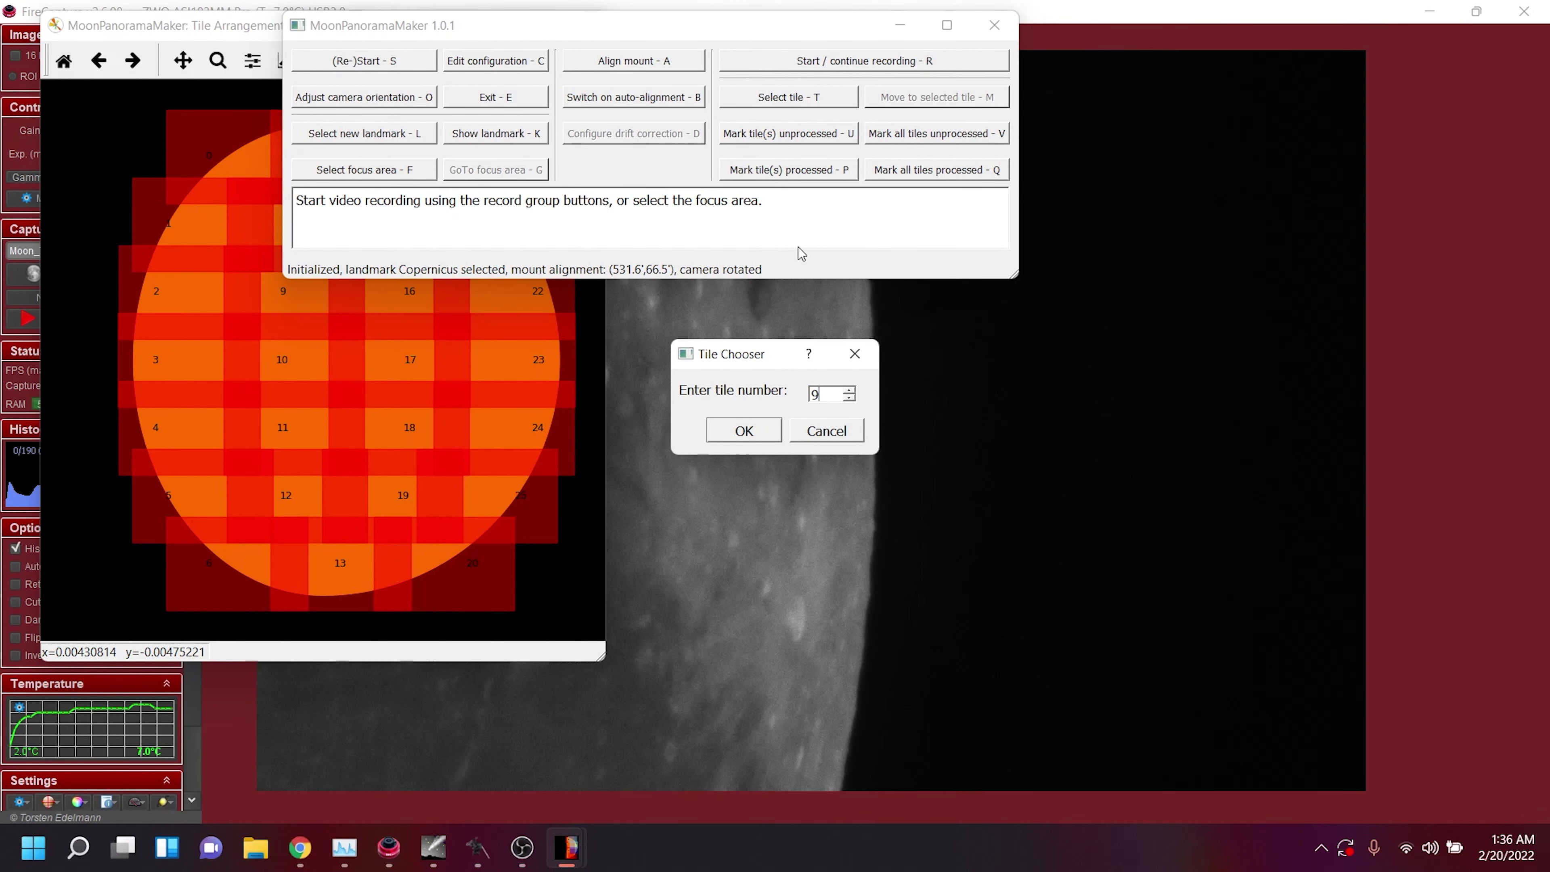
{"action": "left_click", "coordinate": [757, 440]}
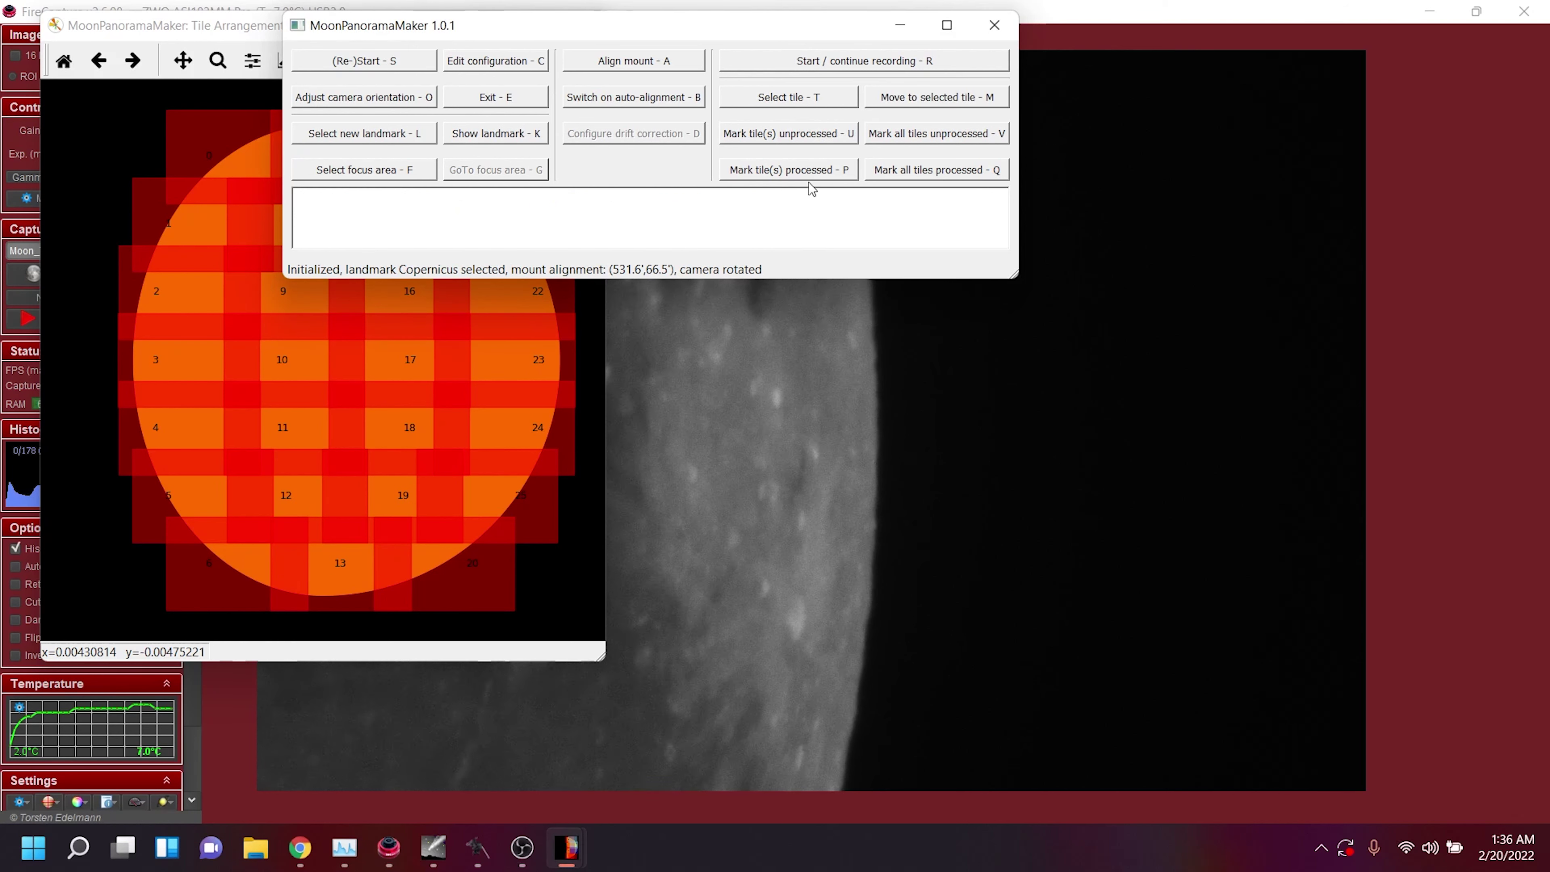
{"action": "left_click", "coordinate": [879, 97]}
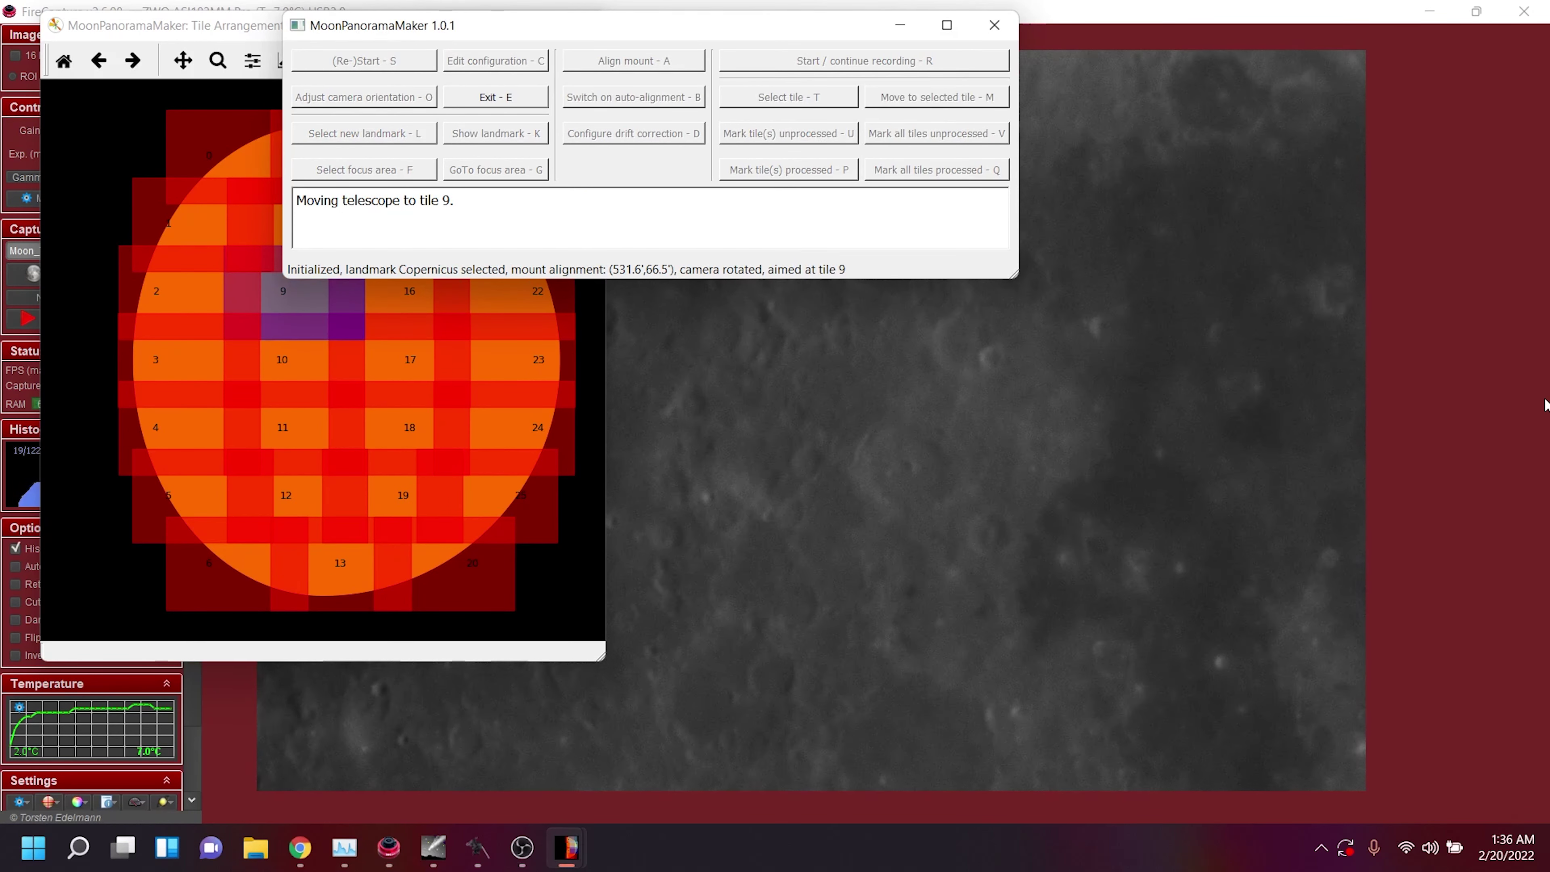
Examine the tile 9 live view in FireCapture and move the telescope to tile 9 again from MoonPanoramaMaker.
{"action": "key", "text": "alt+Tab"}
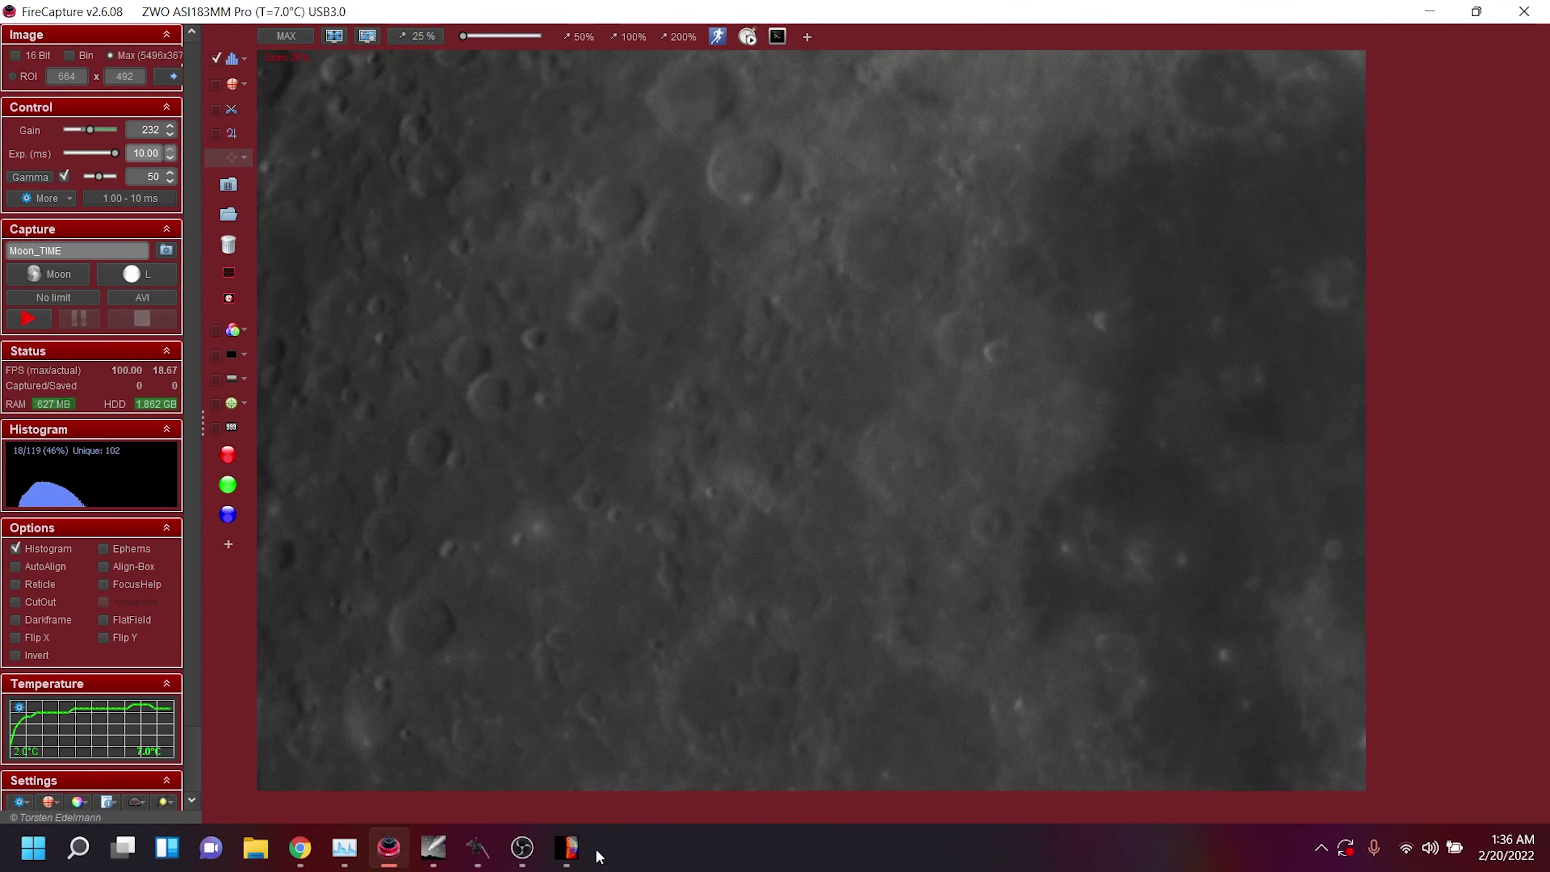
{"action": "mouse_move", "coordinate": [568, 847]}
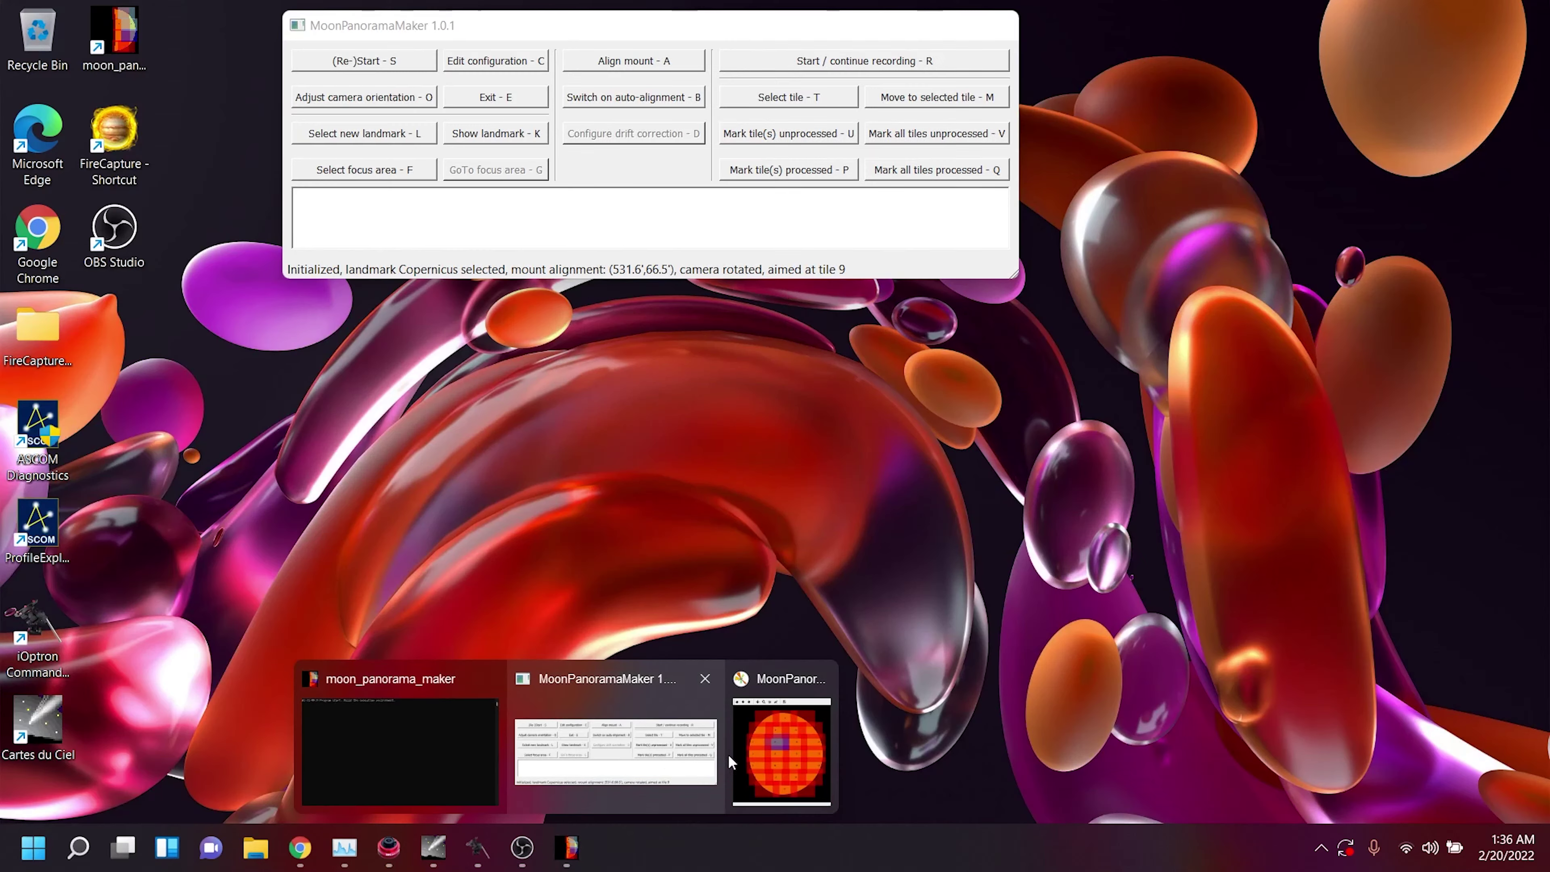
{"action": "left_click", "coordinate": [669, 755]}
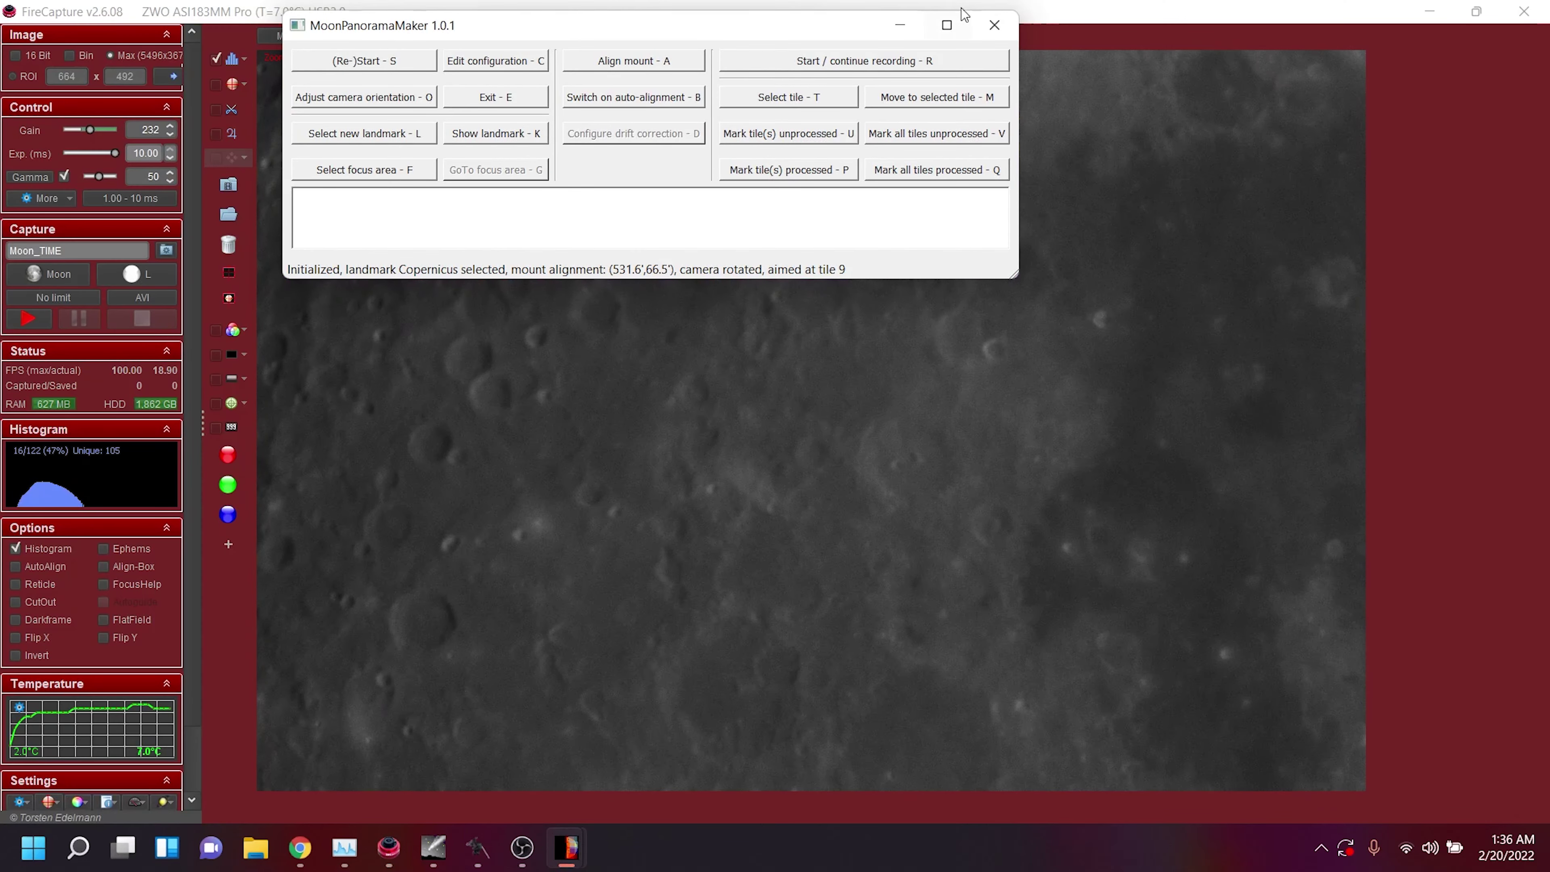
{"action": "left_click", "coordinate": [898, 99]}
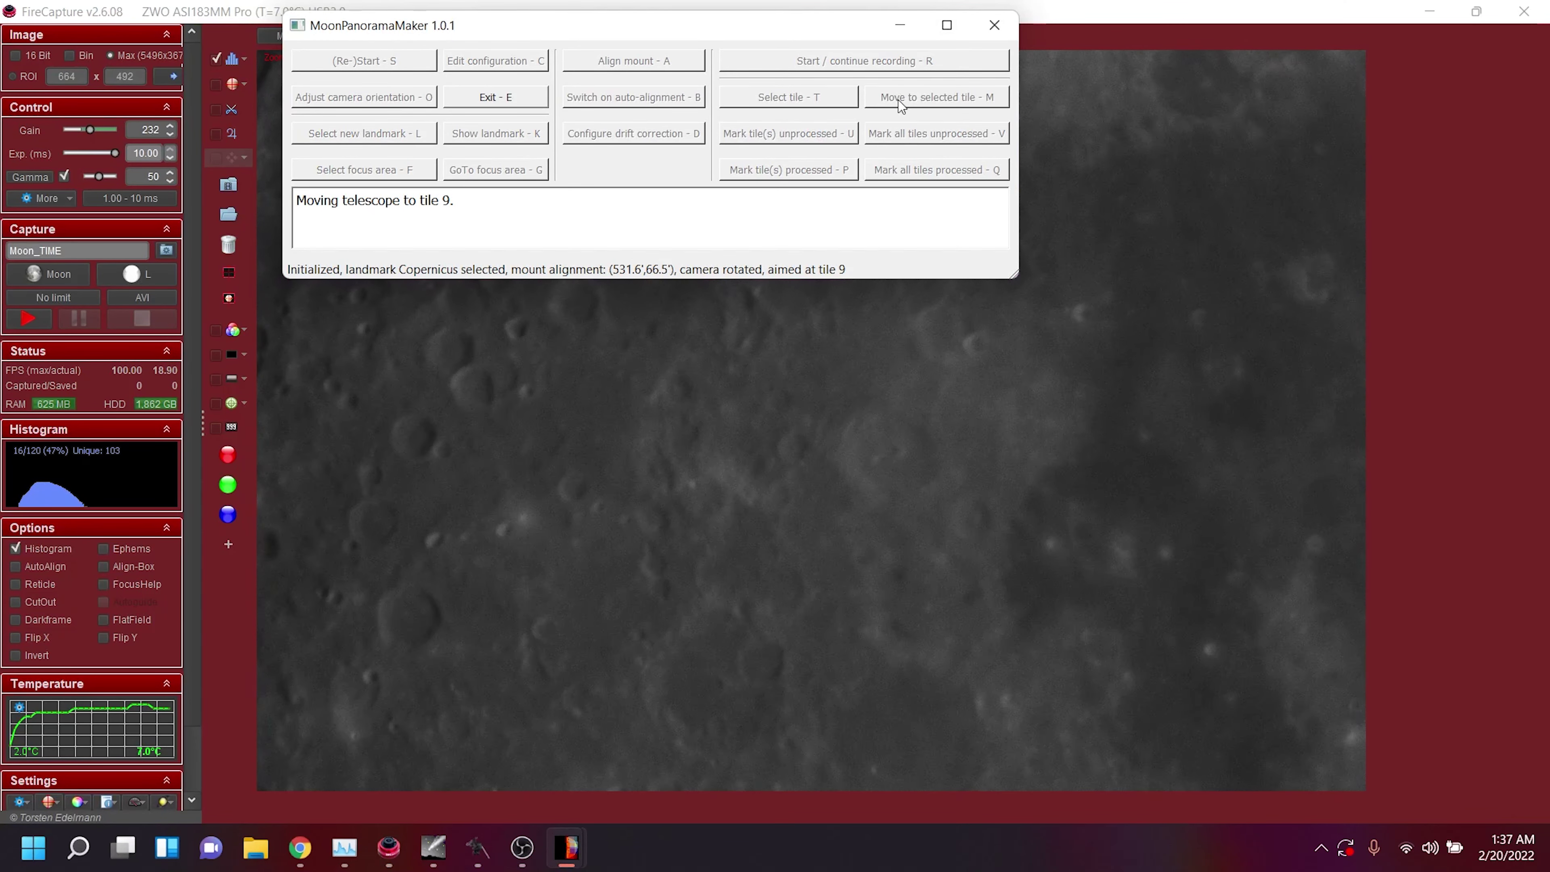
Select tile 0 and move the telescope to it.
{"action": "left_click", "coordinate": [773, 101]}
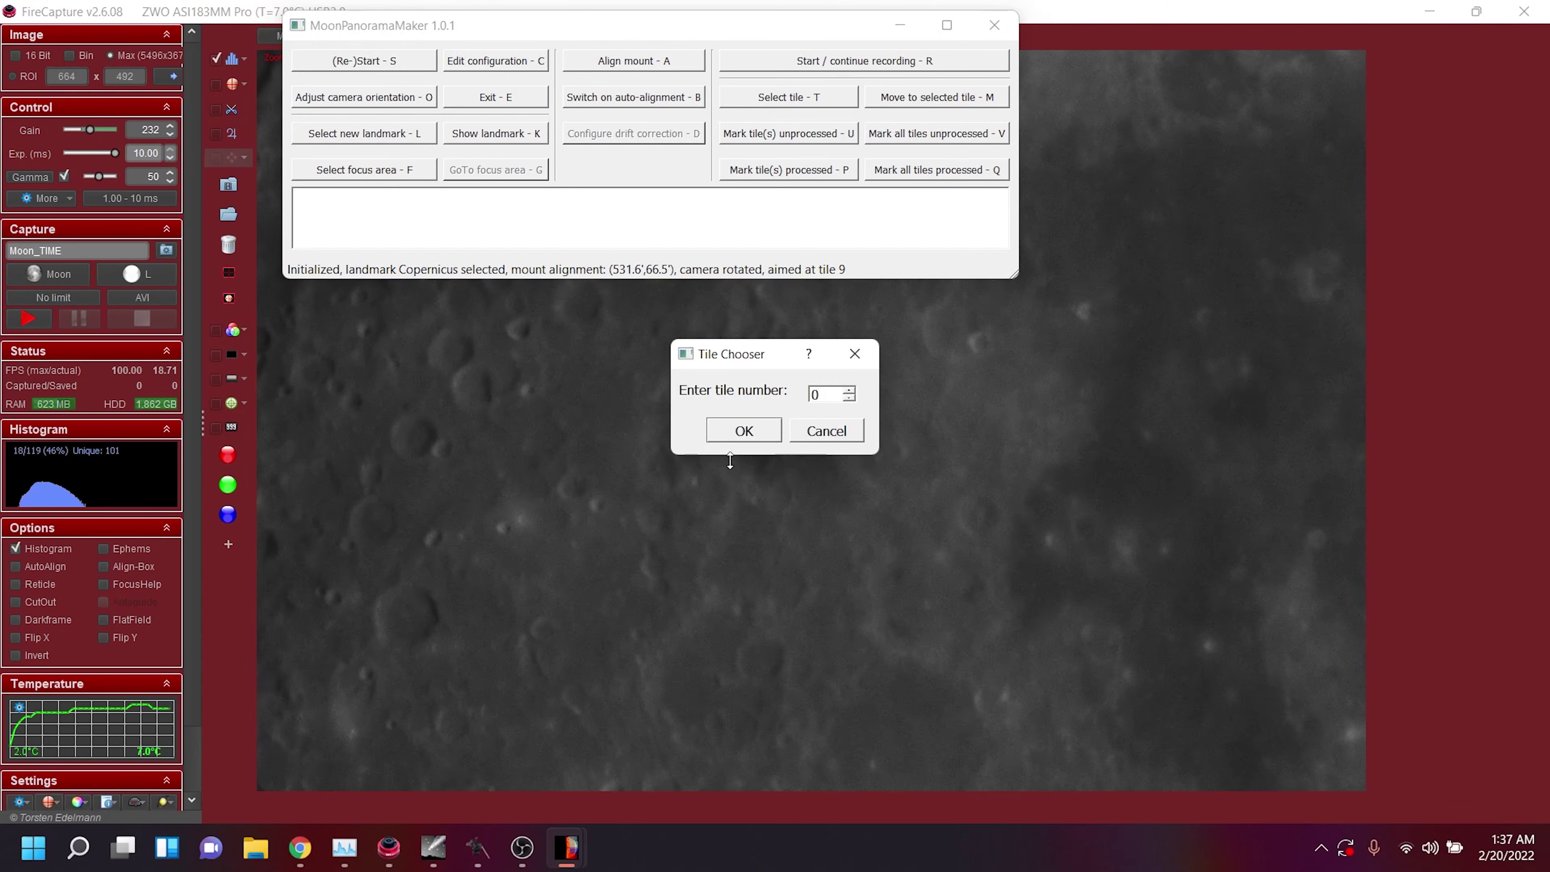
{"action": "left_click", "coordinate": [743, 432]}
{"action": "left_click", "coordinate": [925, 105]}
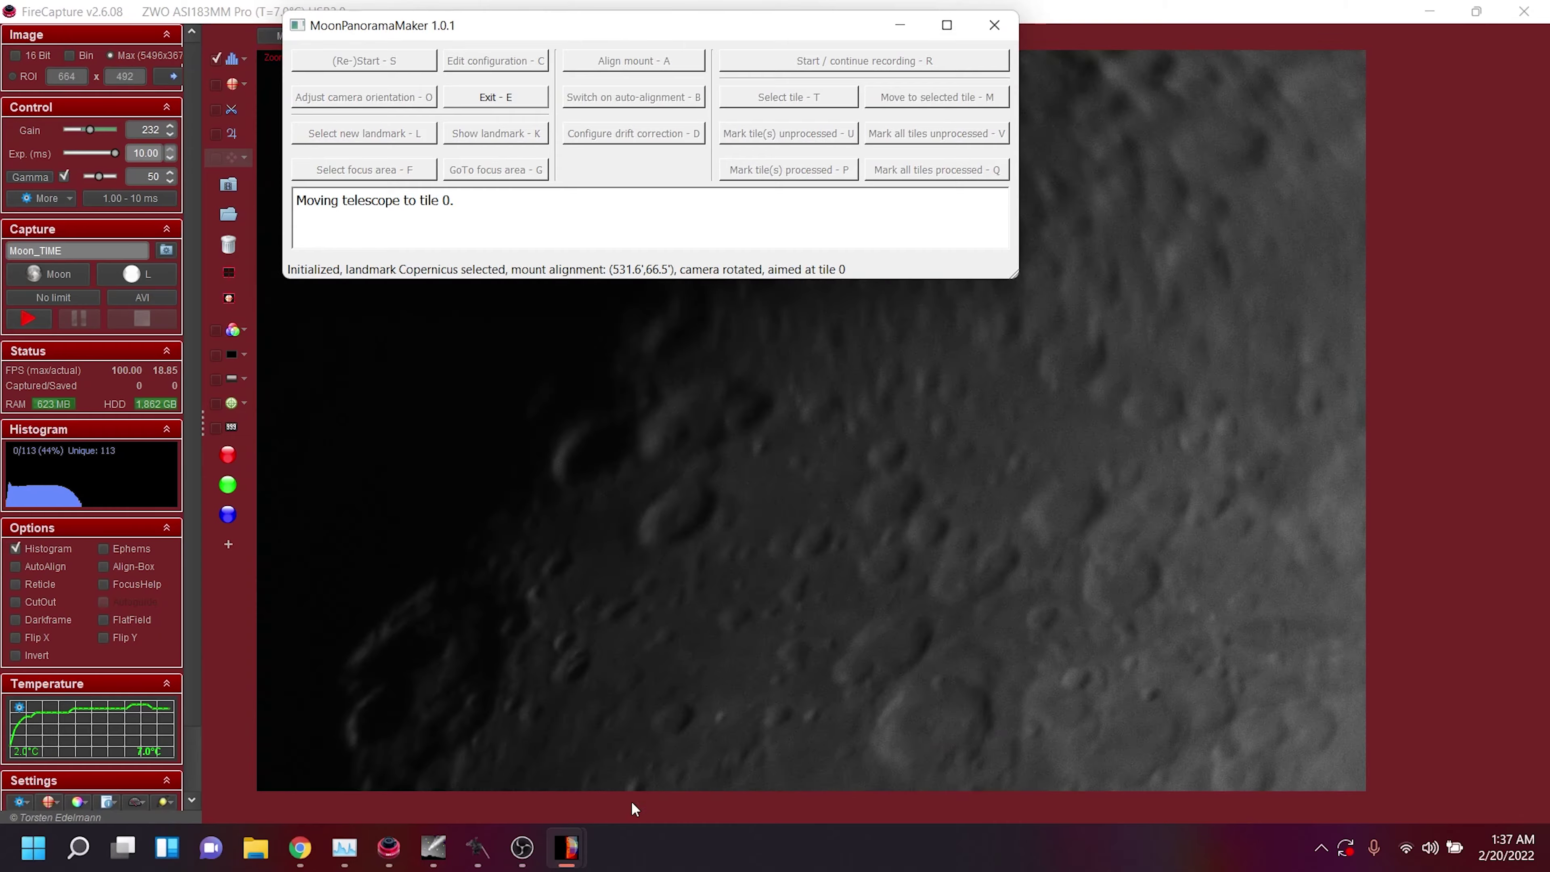
Check tile 0 on the tile map, reposition the map lower, and minimize both MoonPanoramaMaker windows to examine the live view.
{"action": "mouse_move", "coordinate": [524, 850]}
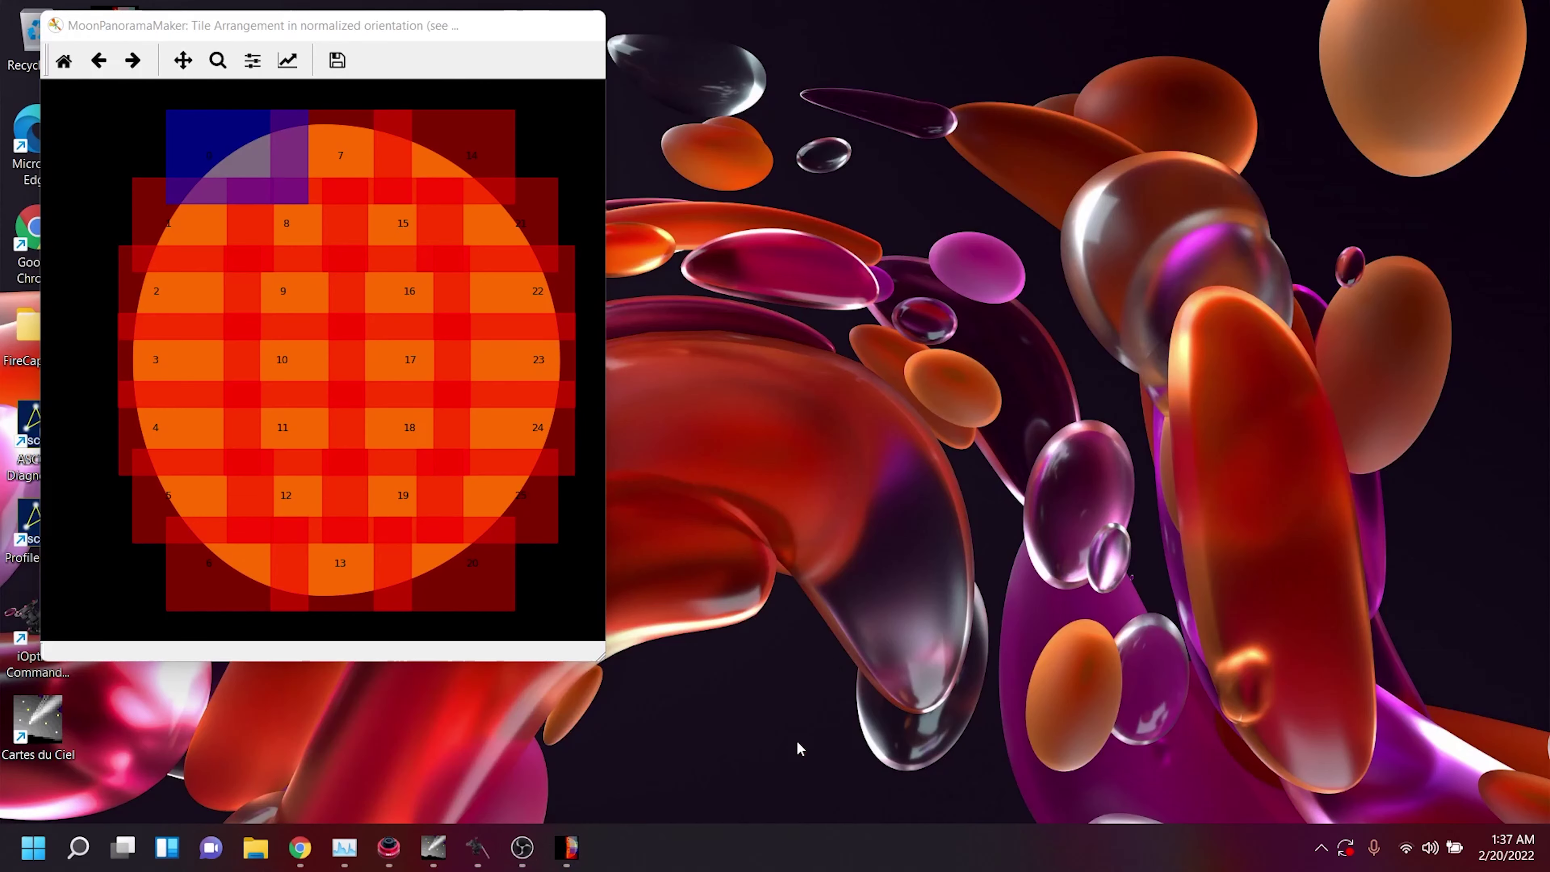
{"action": "left_click", "coordinate": [797, 739]}
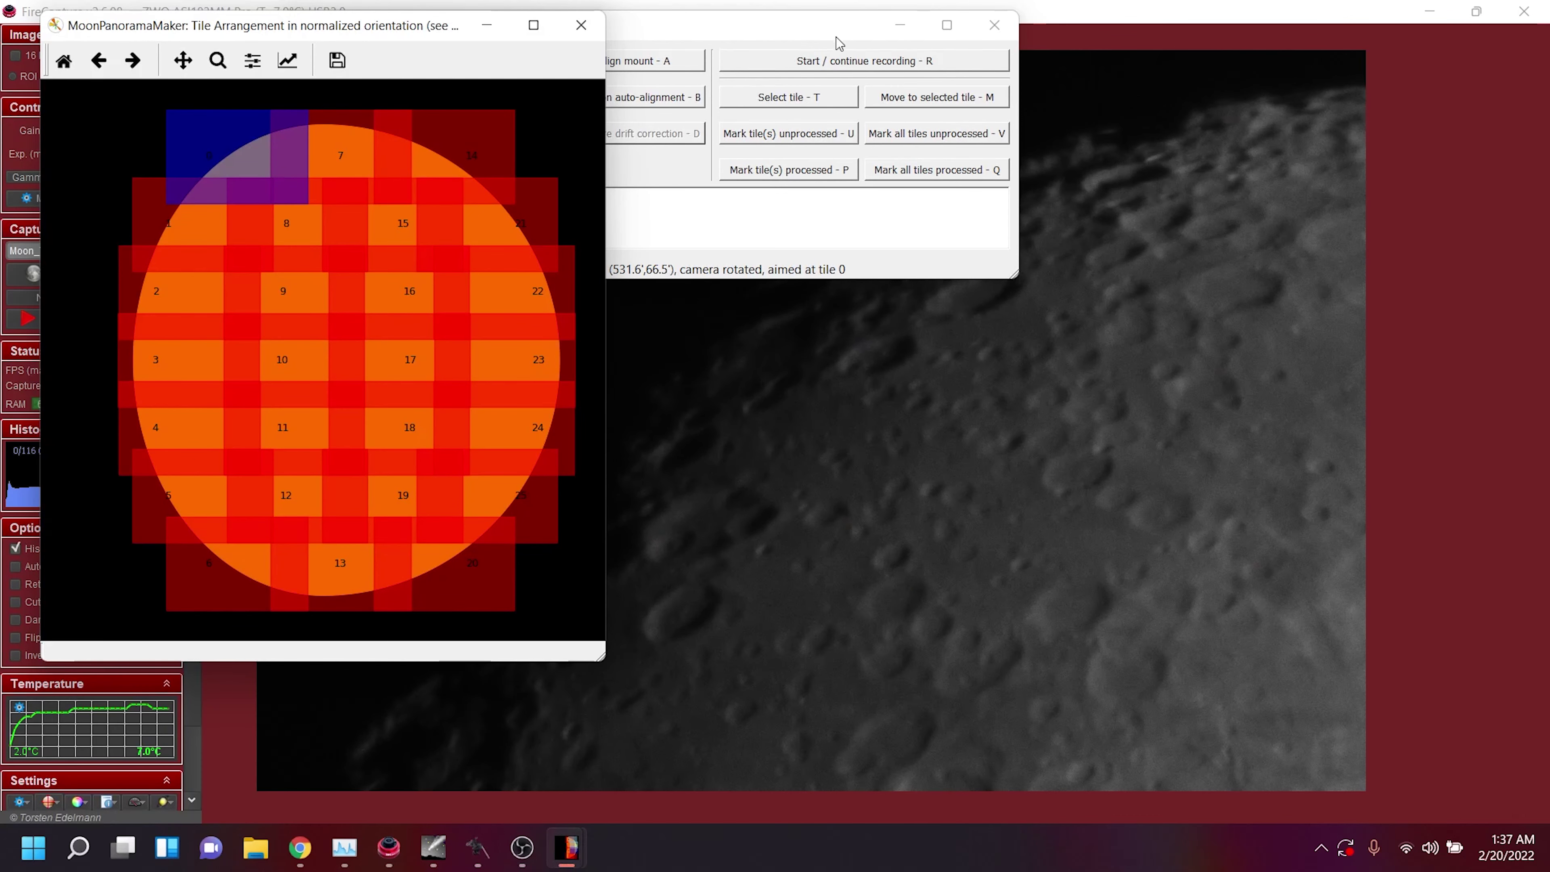
{"action": "left_click", "coordinate": [899, 25]}
{"action": "left_click_drag", "start_coordinate": [365, 26], "coordinate": [345, 167]}
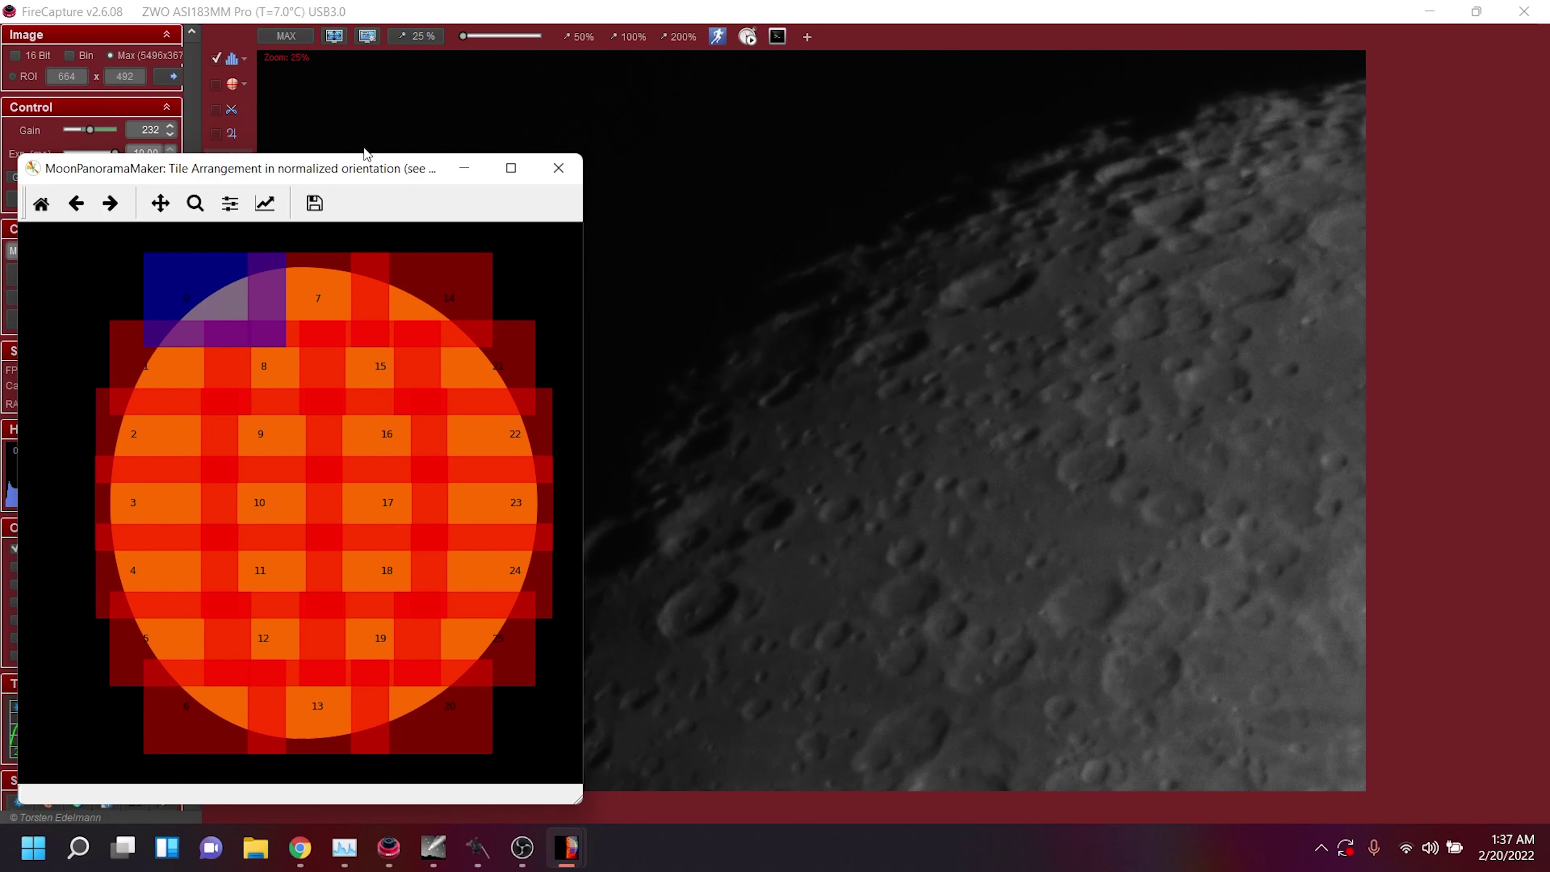
{"action": "left_click", "coordinate": [453, 177]}
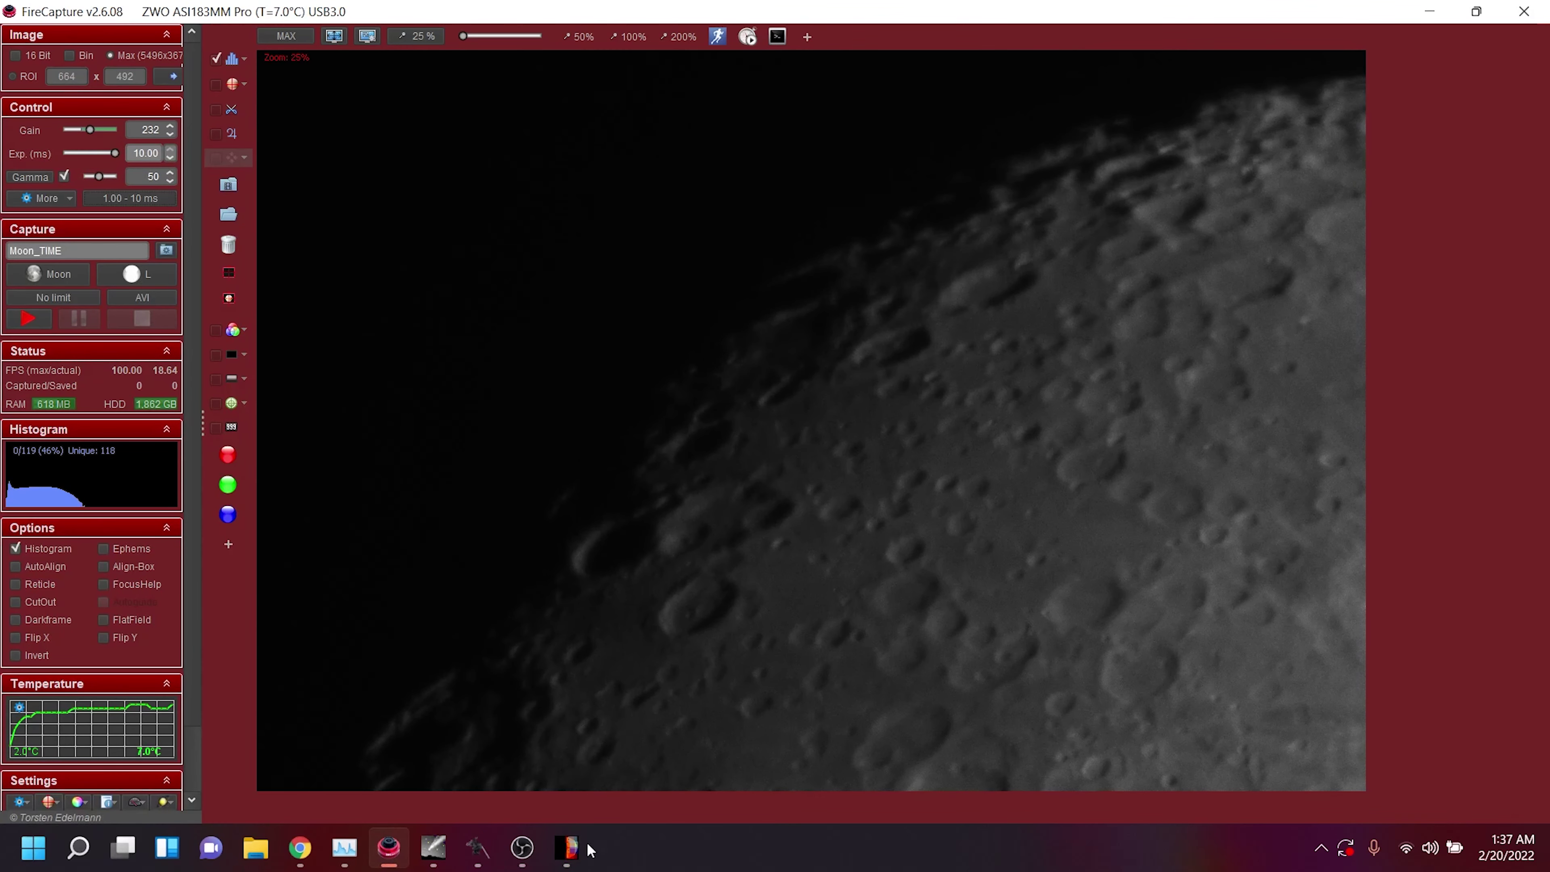
Restore the tile map and control window, select tile 23, and move the telescope to it.
{"action": "mouse_move", "coordinate": [570, 849]}
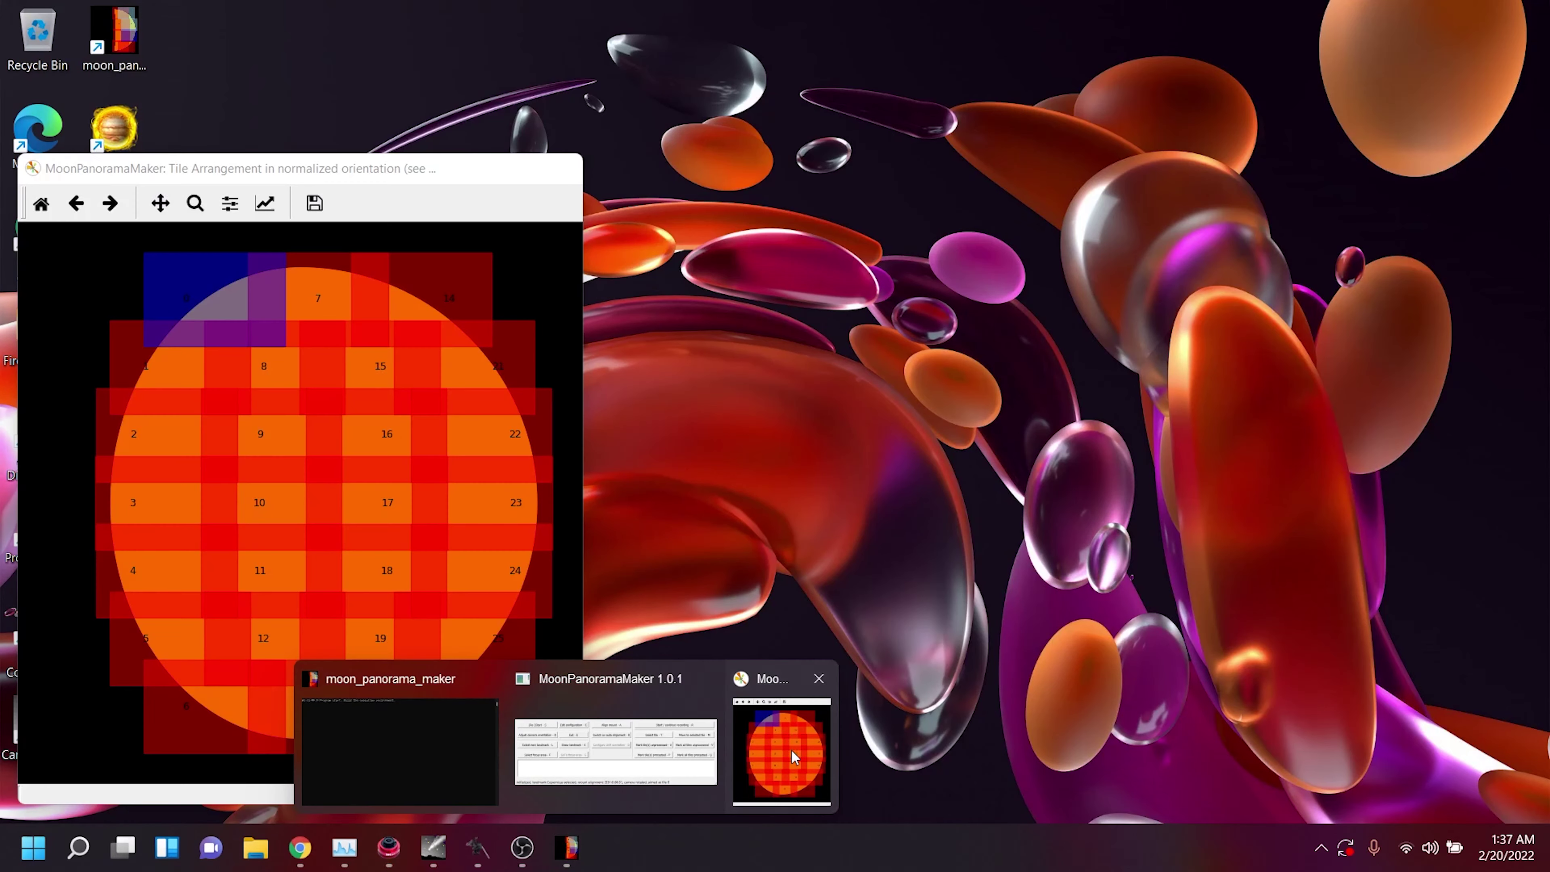
{"action": "left_click", "coordinate": [791, 748]}
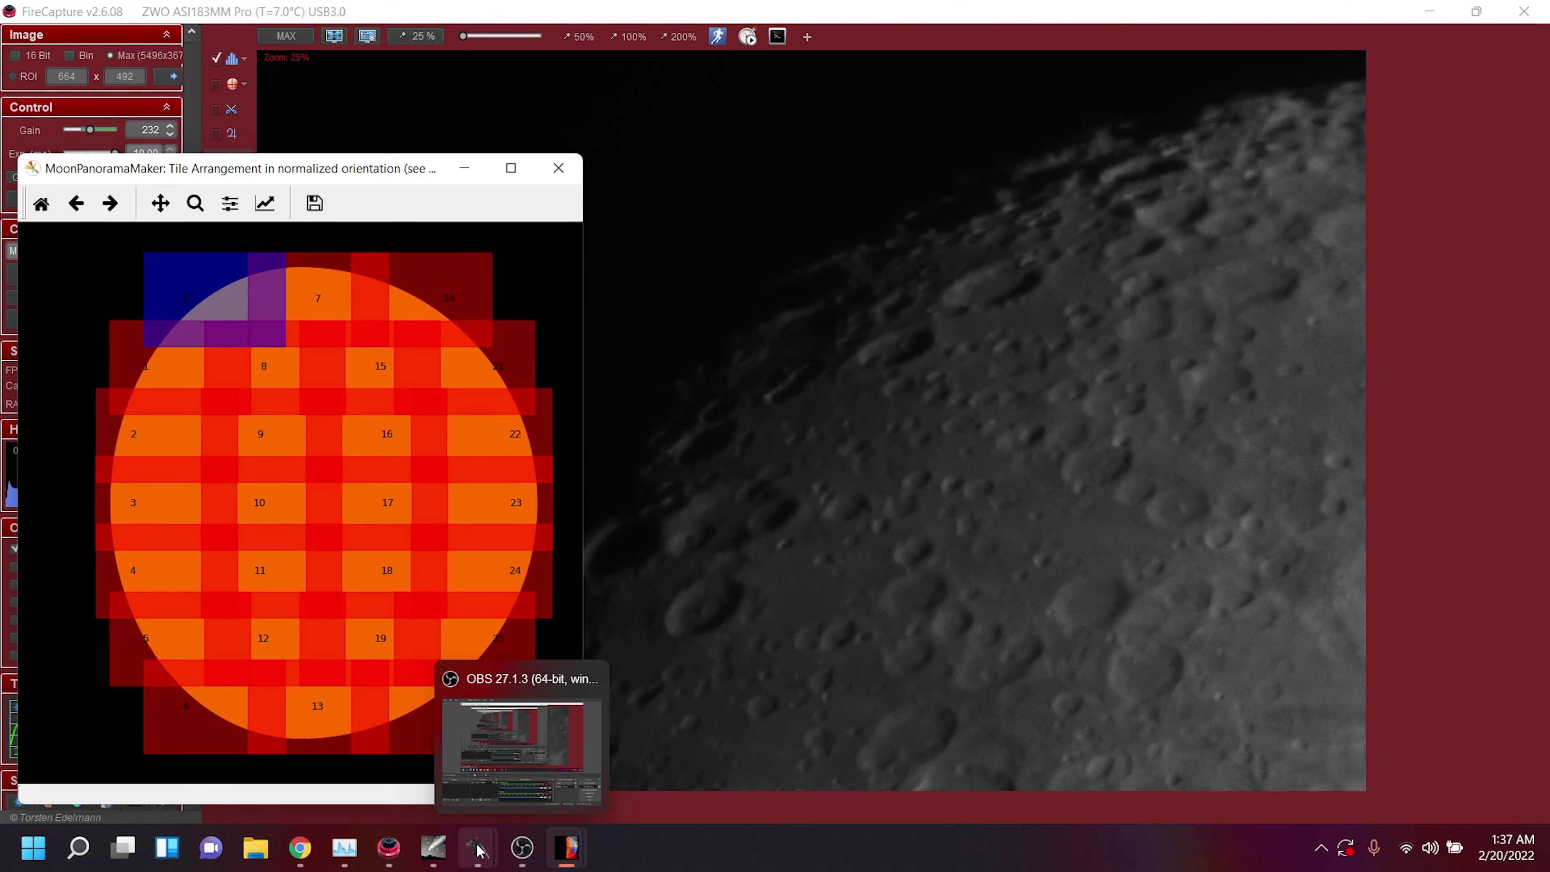
{"action": "left_click", "coordinate": [592, 798]}
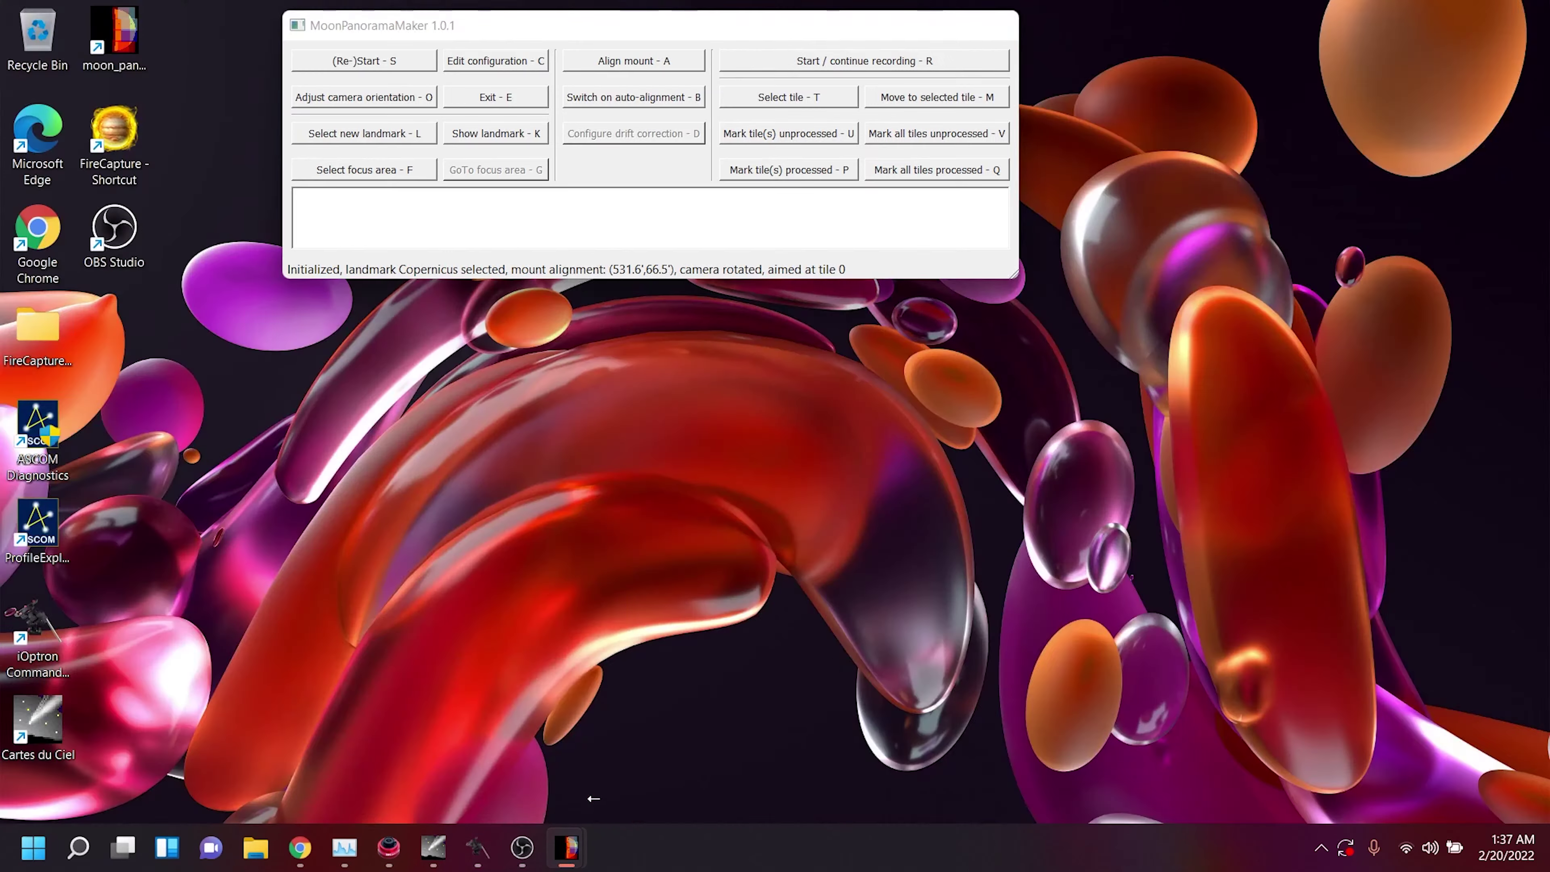
{"action": "left_click", "coordinate": [817, 95]}
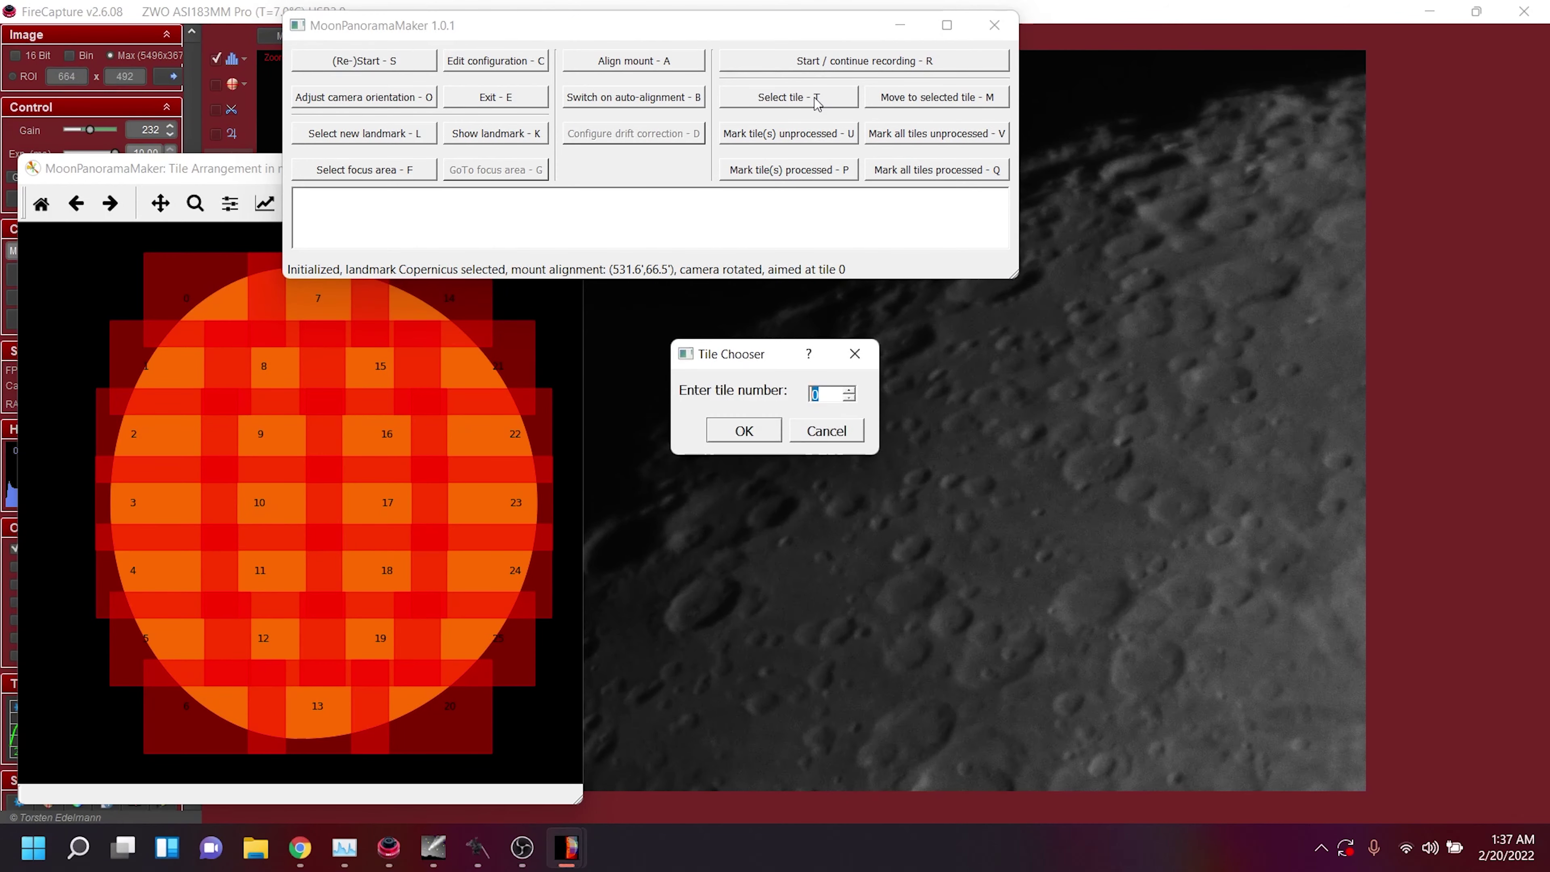
{"action": "left_click", "coordinate": [745, 435]}
{"action": "left_click", "coordinate": [947, 99]}
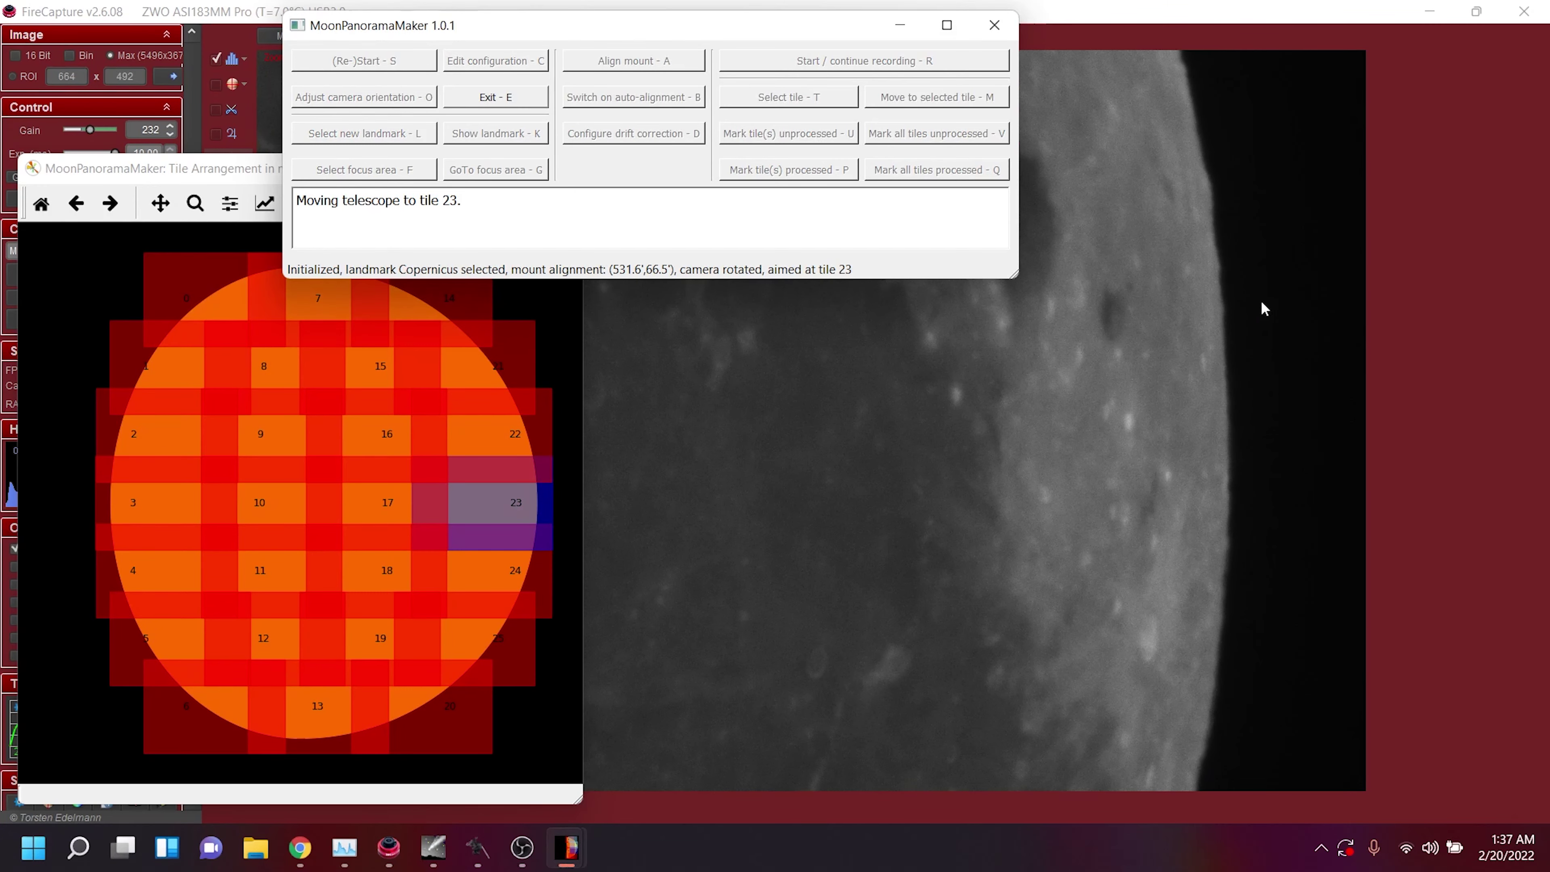
Switch to FireCapture and set the camera exposure to 4.273 ms and the gain to 293.
{"action": "left_click", "coordinate": [1502, 176]}
{"action": "mouse_move", "coordinate": [108, 153]}
{"action": "left_mouse_down"}
{"action": "mouse_move", "coordinate": [56, 151]}
{"action": "mouse_move", "coordinate": [85, 160]}
{"action": "mouse_move", "coordinate": [99, 130]}
{"action": "left_mouse_up"}
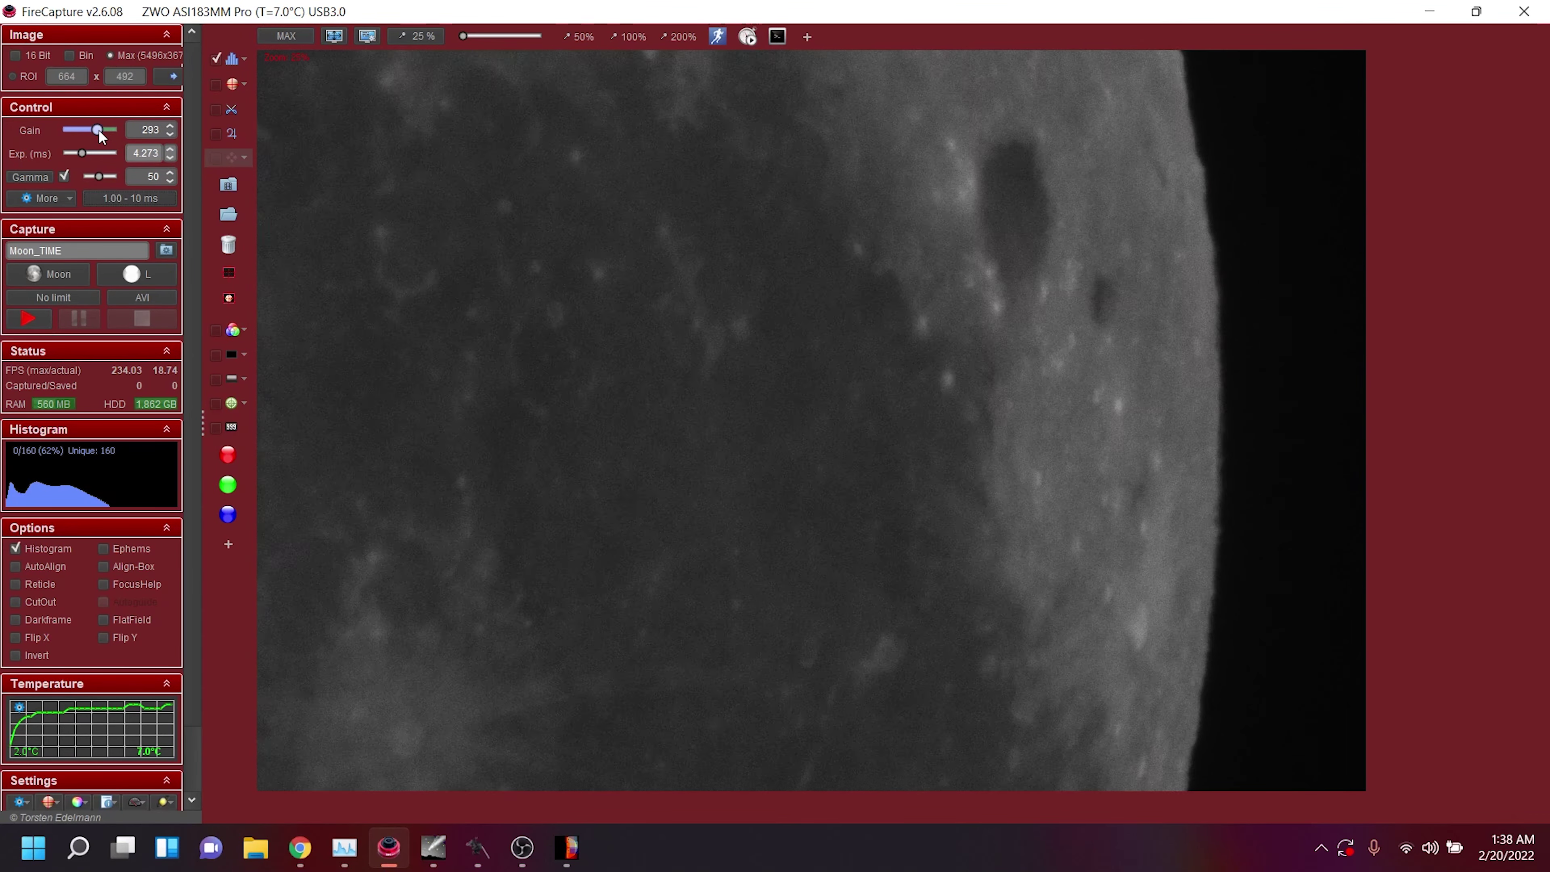
Move the telescope to tile 23 again from MoonPanoramaMaker and bring up the tile map.
{"action": "key", "text": "alt+Tab"}
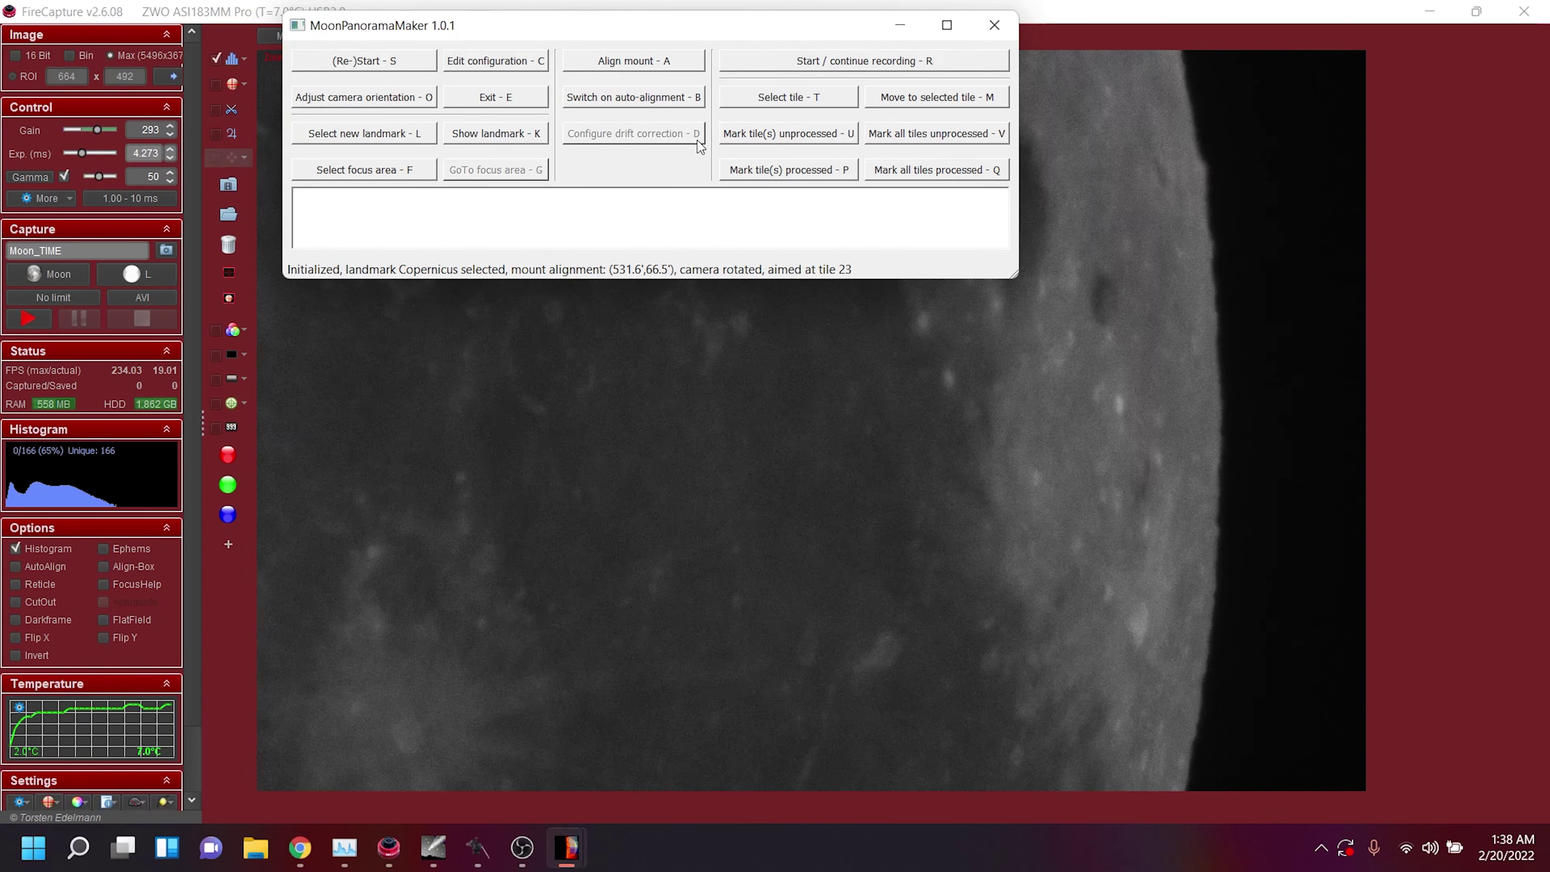
{"action": "left_click", "coordinate": [893, 102]}
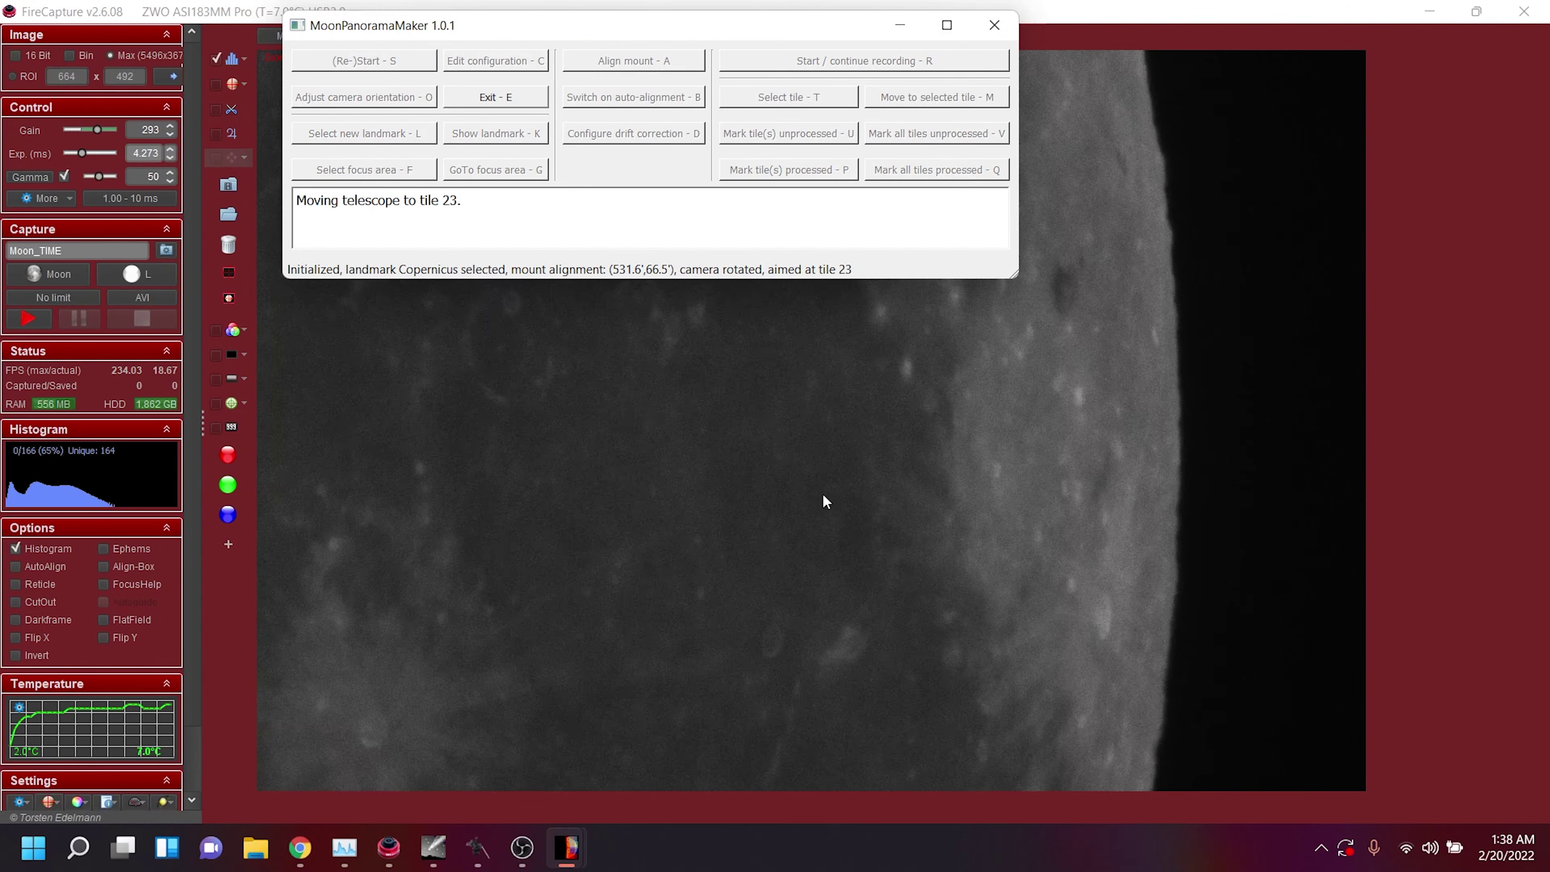
{"action": "mouse_move", "coordinate": [567, 847]}
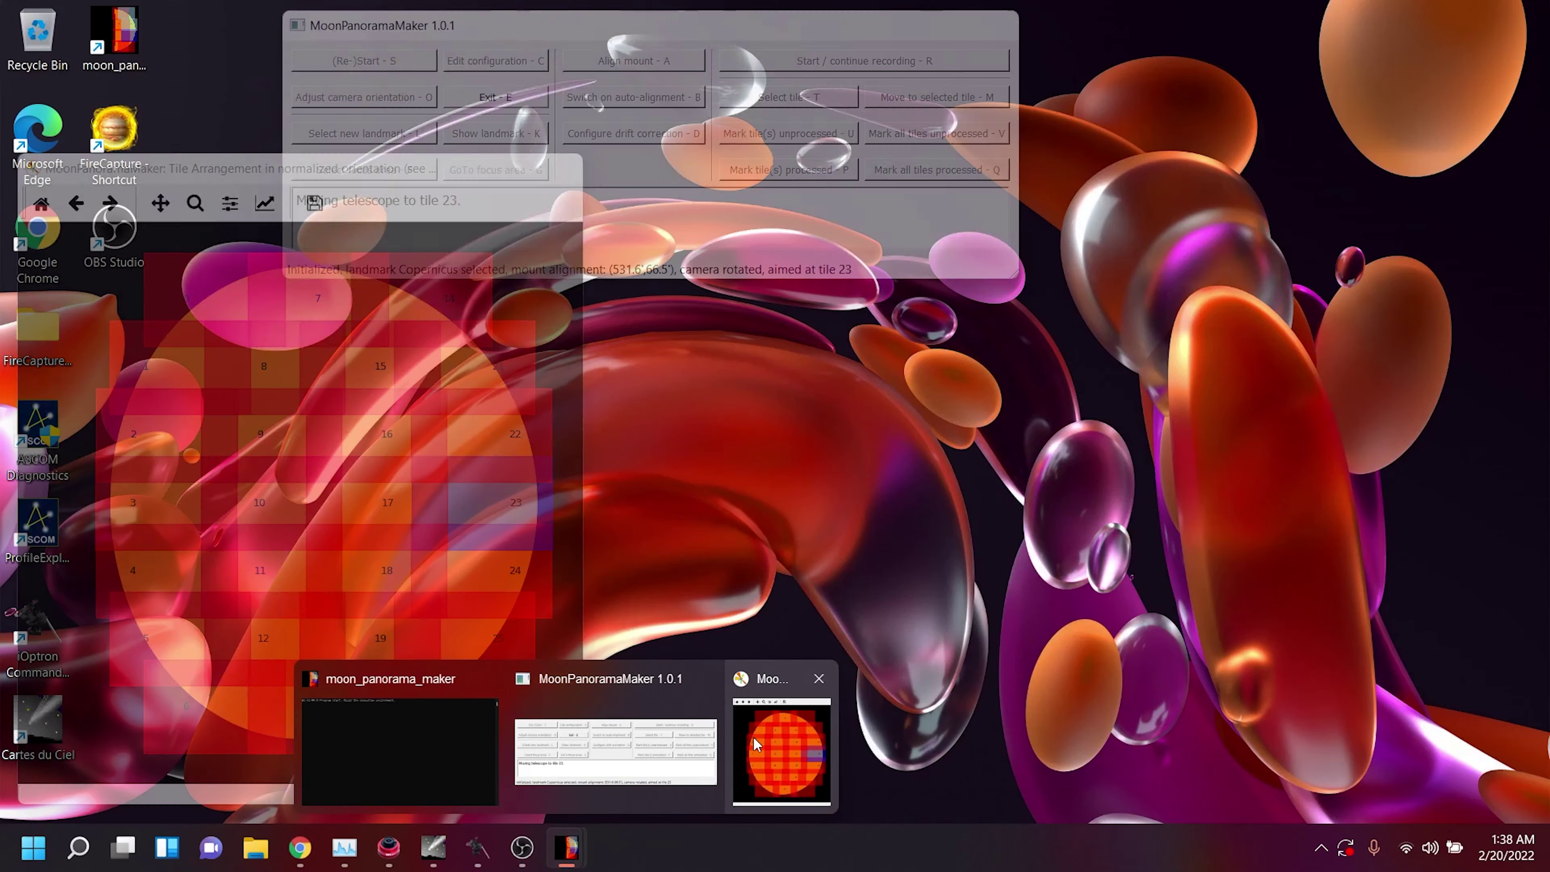
{"action": "left_click", "coordinate": [770, 745]}
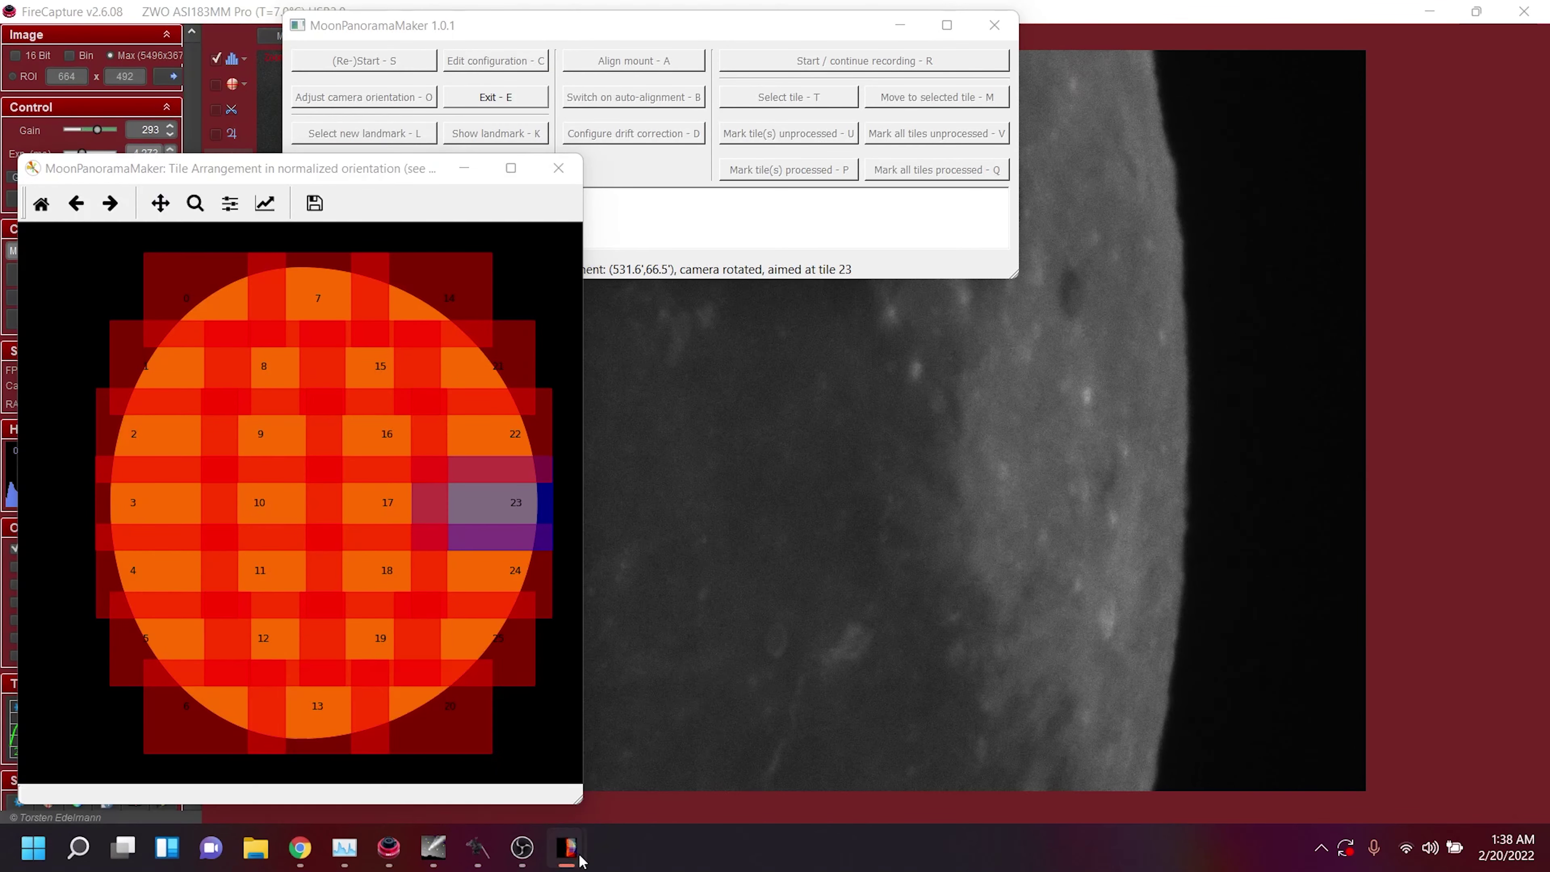
Select tile 3 in MoonPanoramaMaker, move the telescope to it, and bring the FireCapture live view to the front.
{"action": "mouse_move", "coordinate": [566, 847]}
{"action": "left_click", "coordinate": [619, 732]}
{"action": "left_click", "coordinate": [793, 99]}
{"action": "type", "text": "3"}
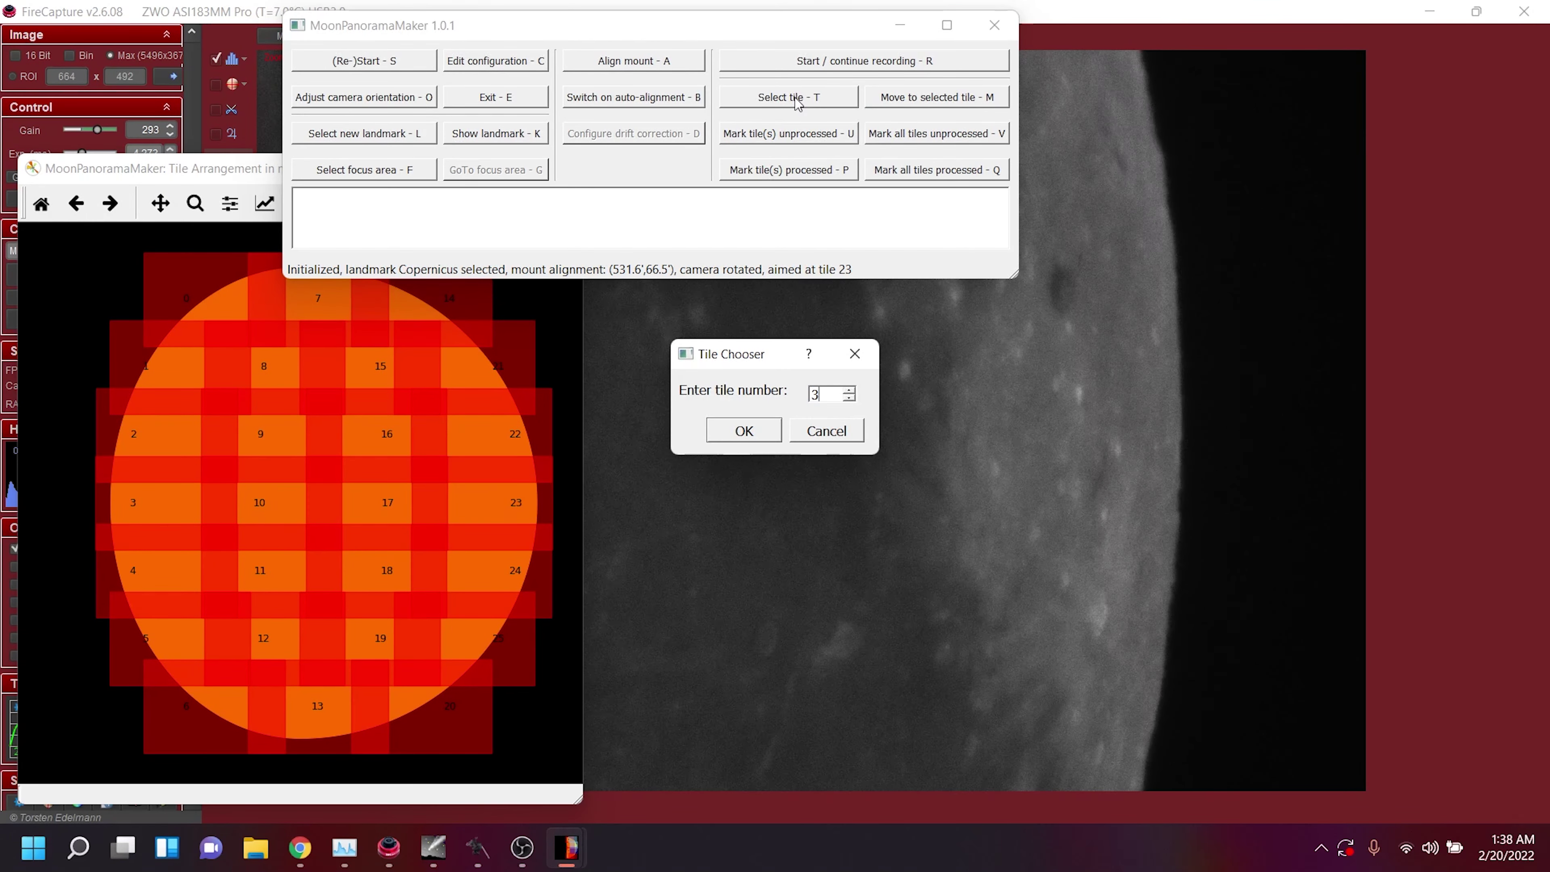
{"action": "left_click", "coordinate": [735, 434]}
{"action": "left_click", "coordinate": [913, 100]}
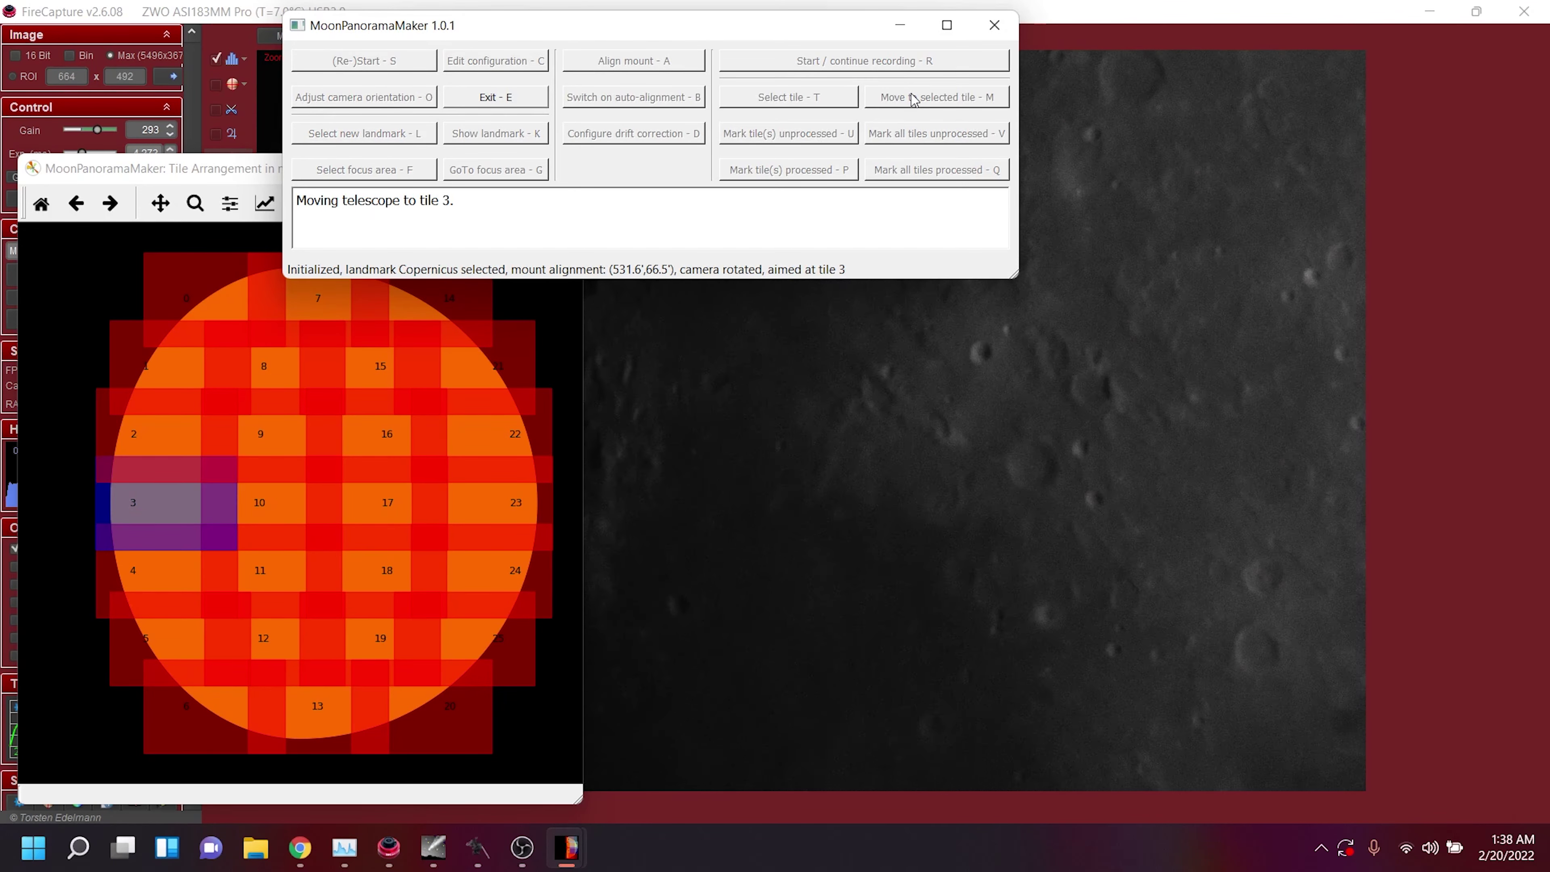
{"action": "left_click", "coordinate": [1402, 382]}
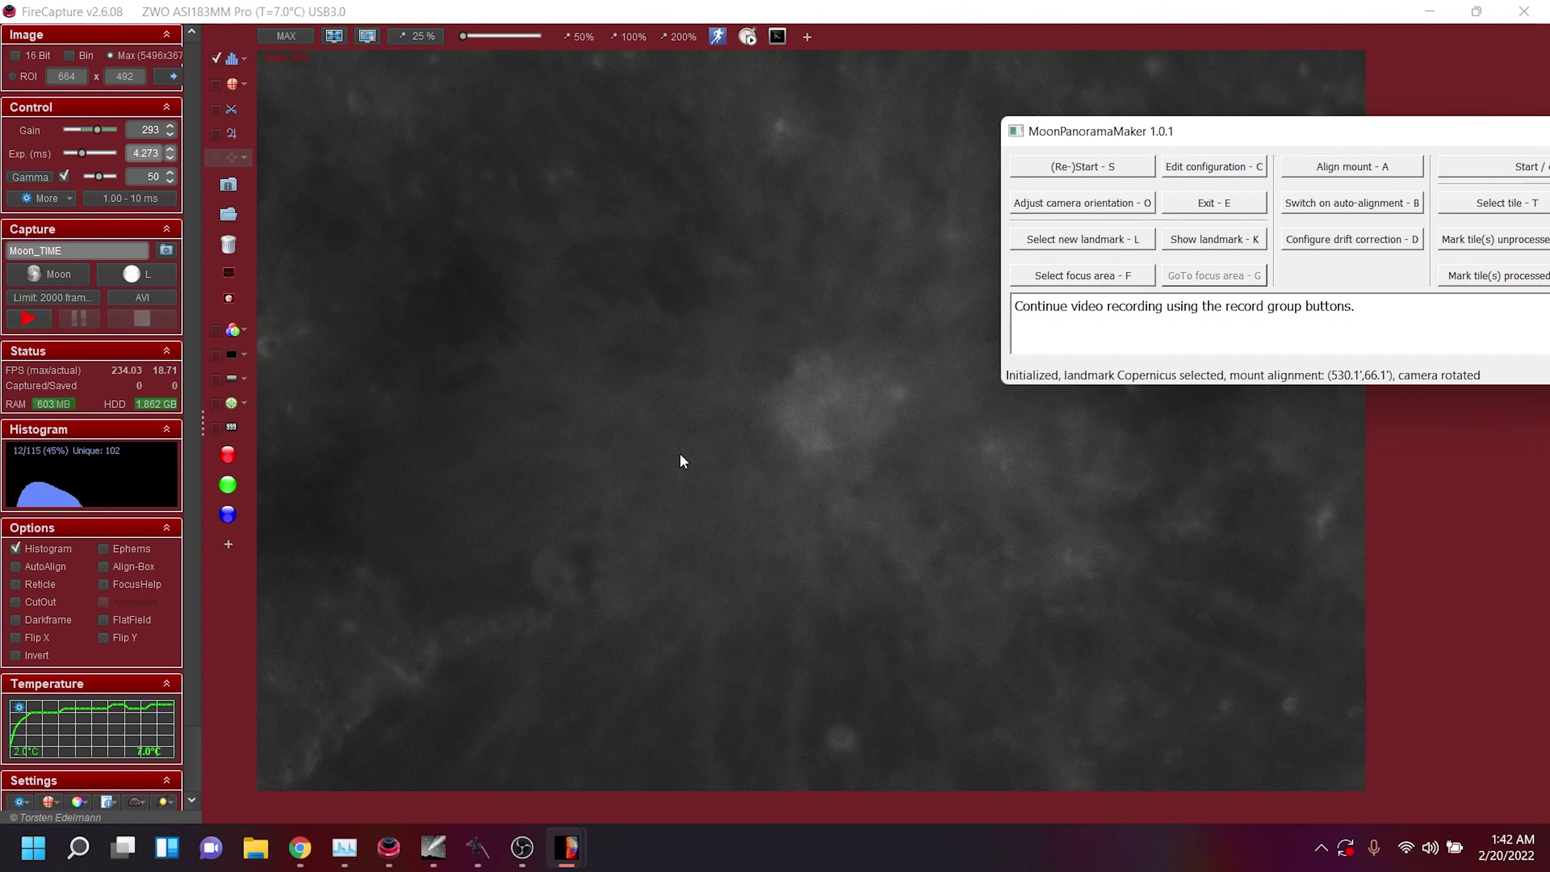
Reposition the MoonPanoramaMaker window, start the automated tile recording, and minimize the window to clear the live view.
{"action": "left_click_drag", "start_coordinate": [1184, 132], "coordinate": [919, 148]}
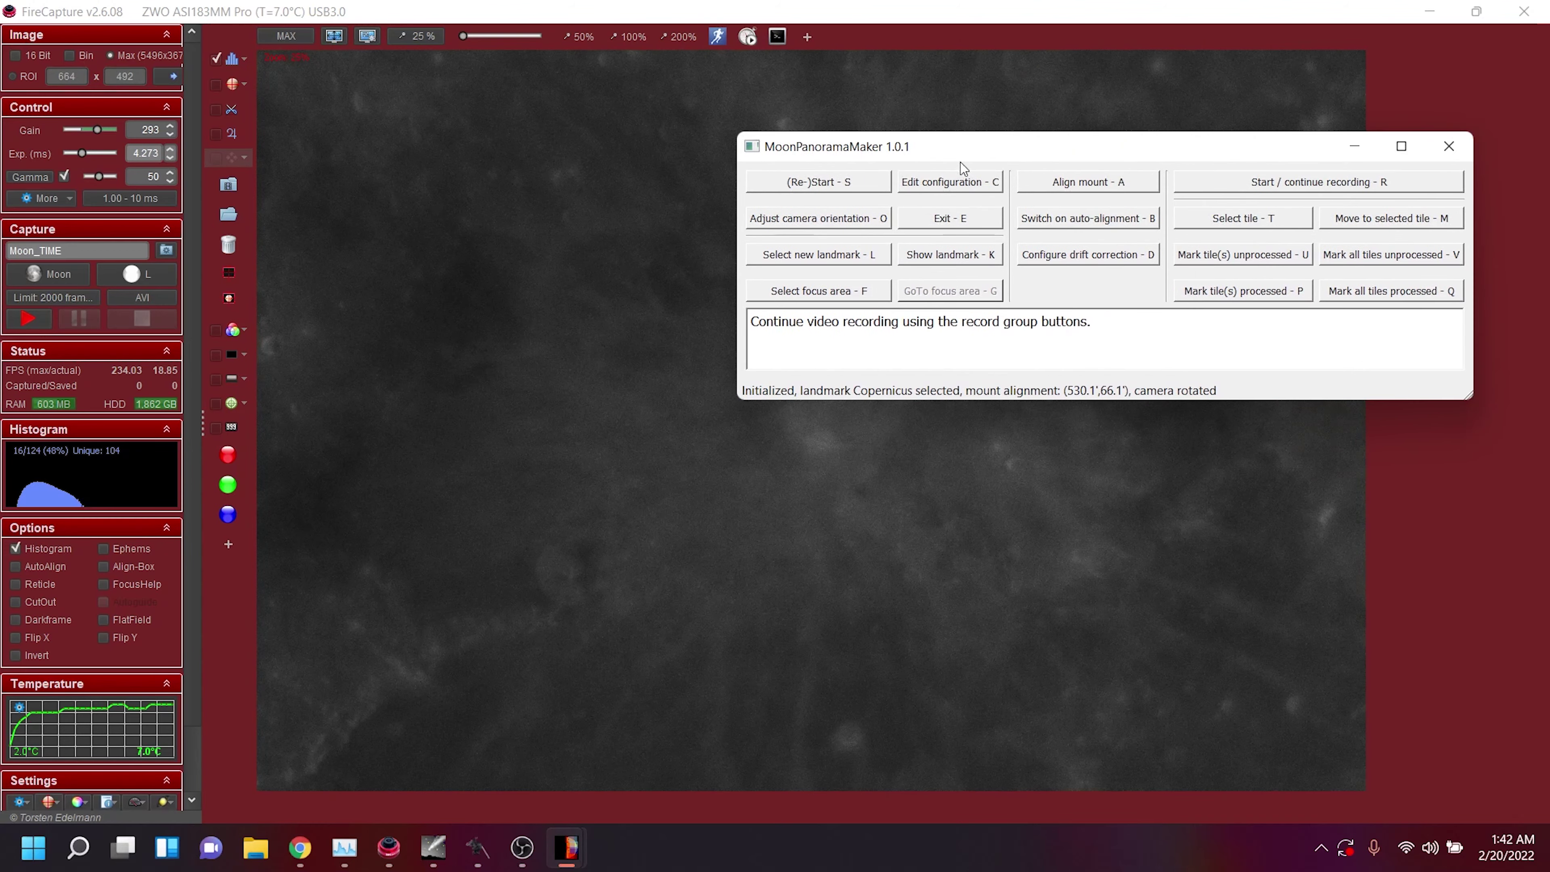
{"action": "left_click", "coordinate": [1223, 187]}
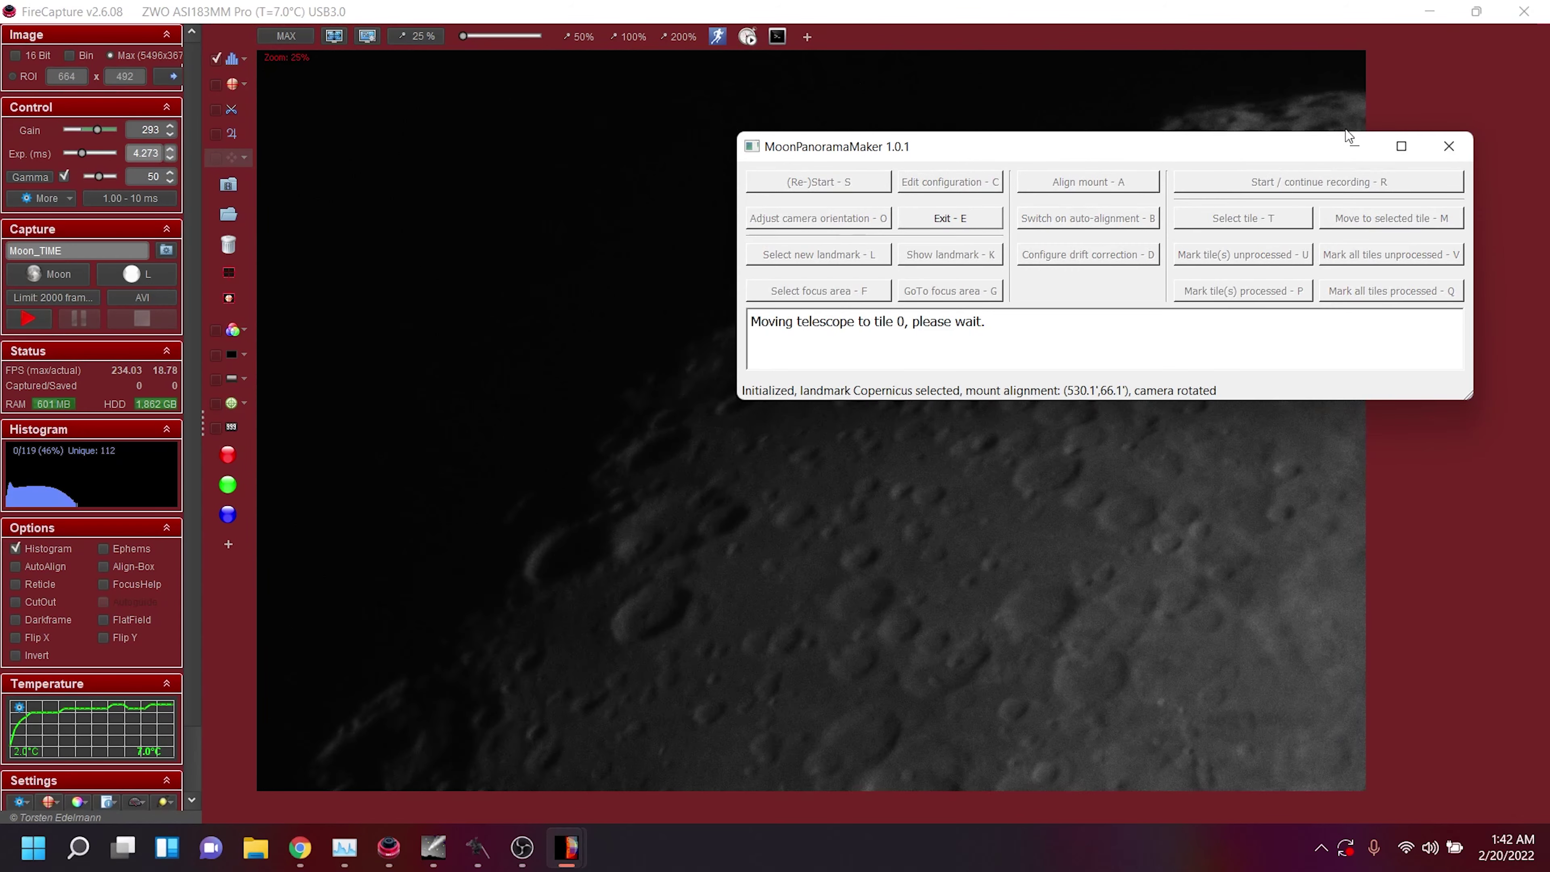
{"action": "left_click", "coordinate": [1351, 144]}
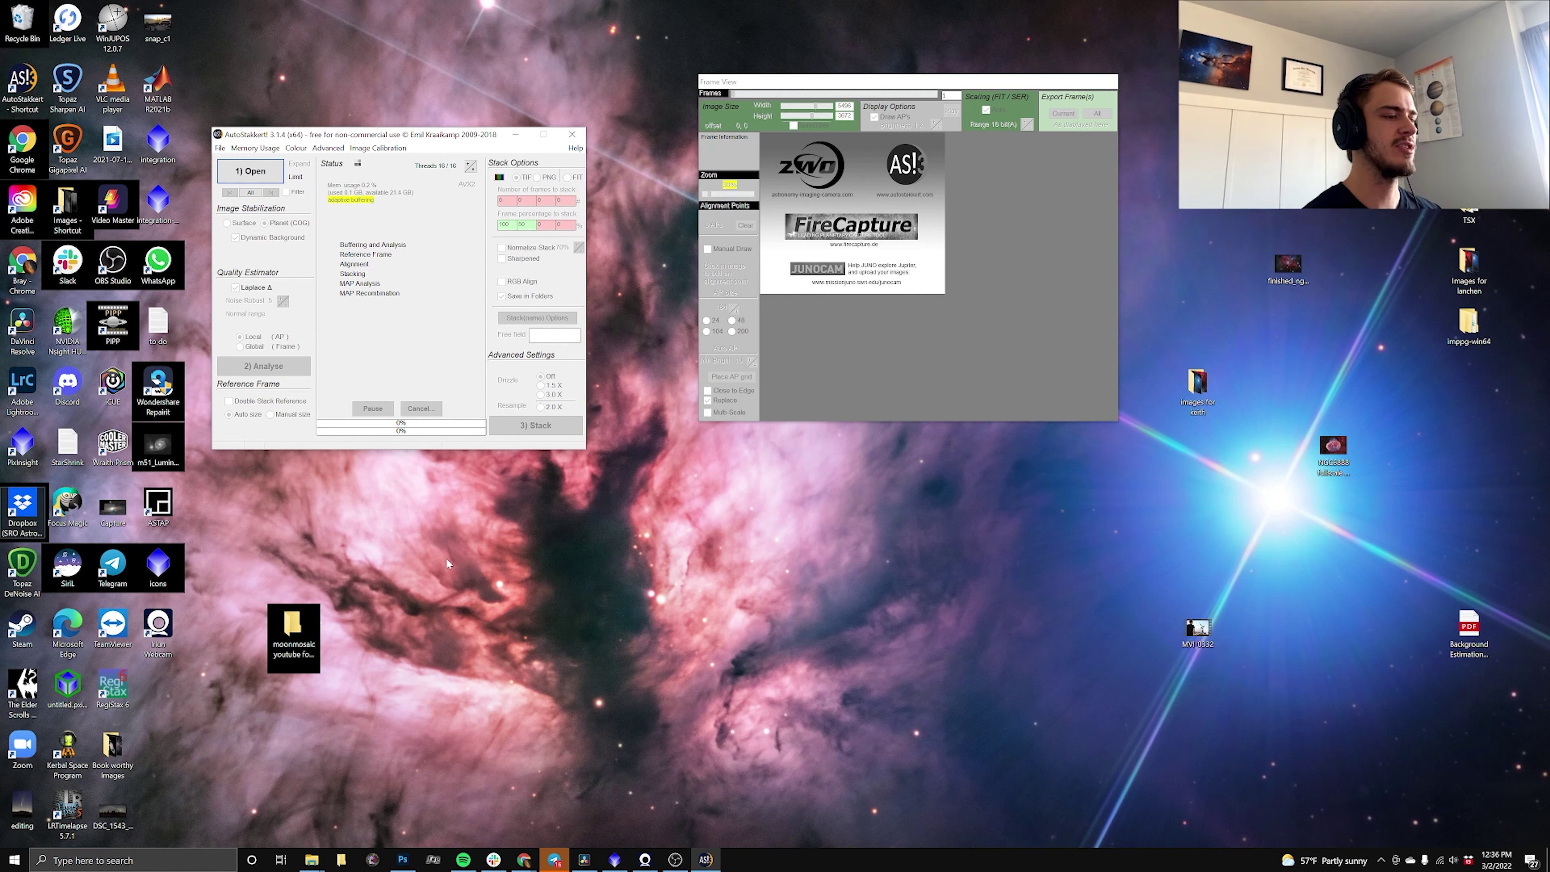
Find PIPP on the computer and launch it.
{"action": "left_click", "coordinate": [122, 860]}
{"action": "type", "text": "pipp"}
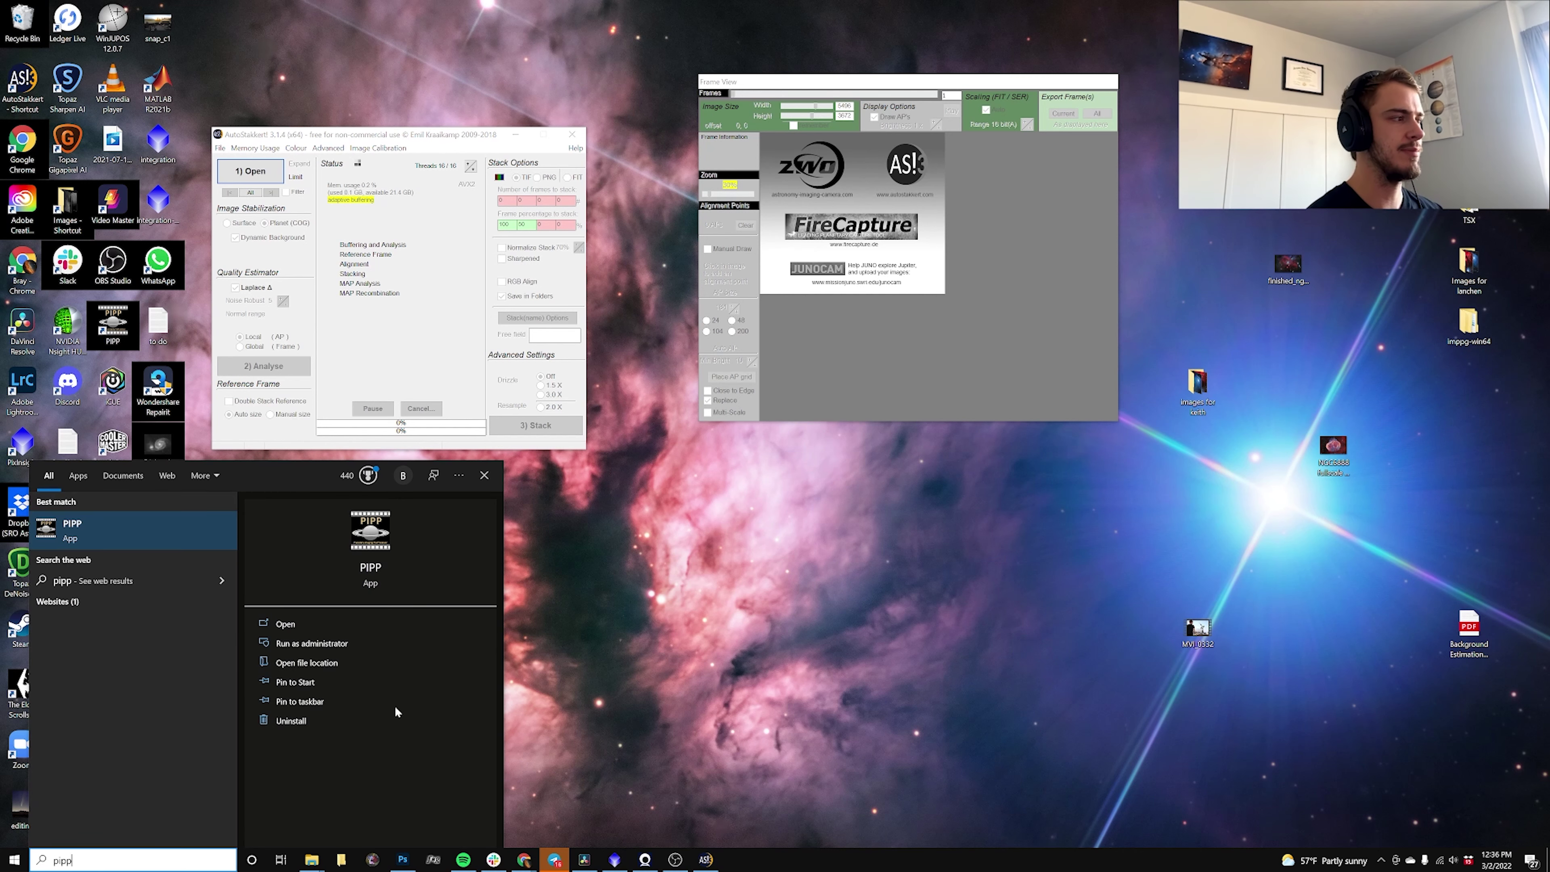
{"action": "key", "text": "Return"}
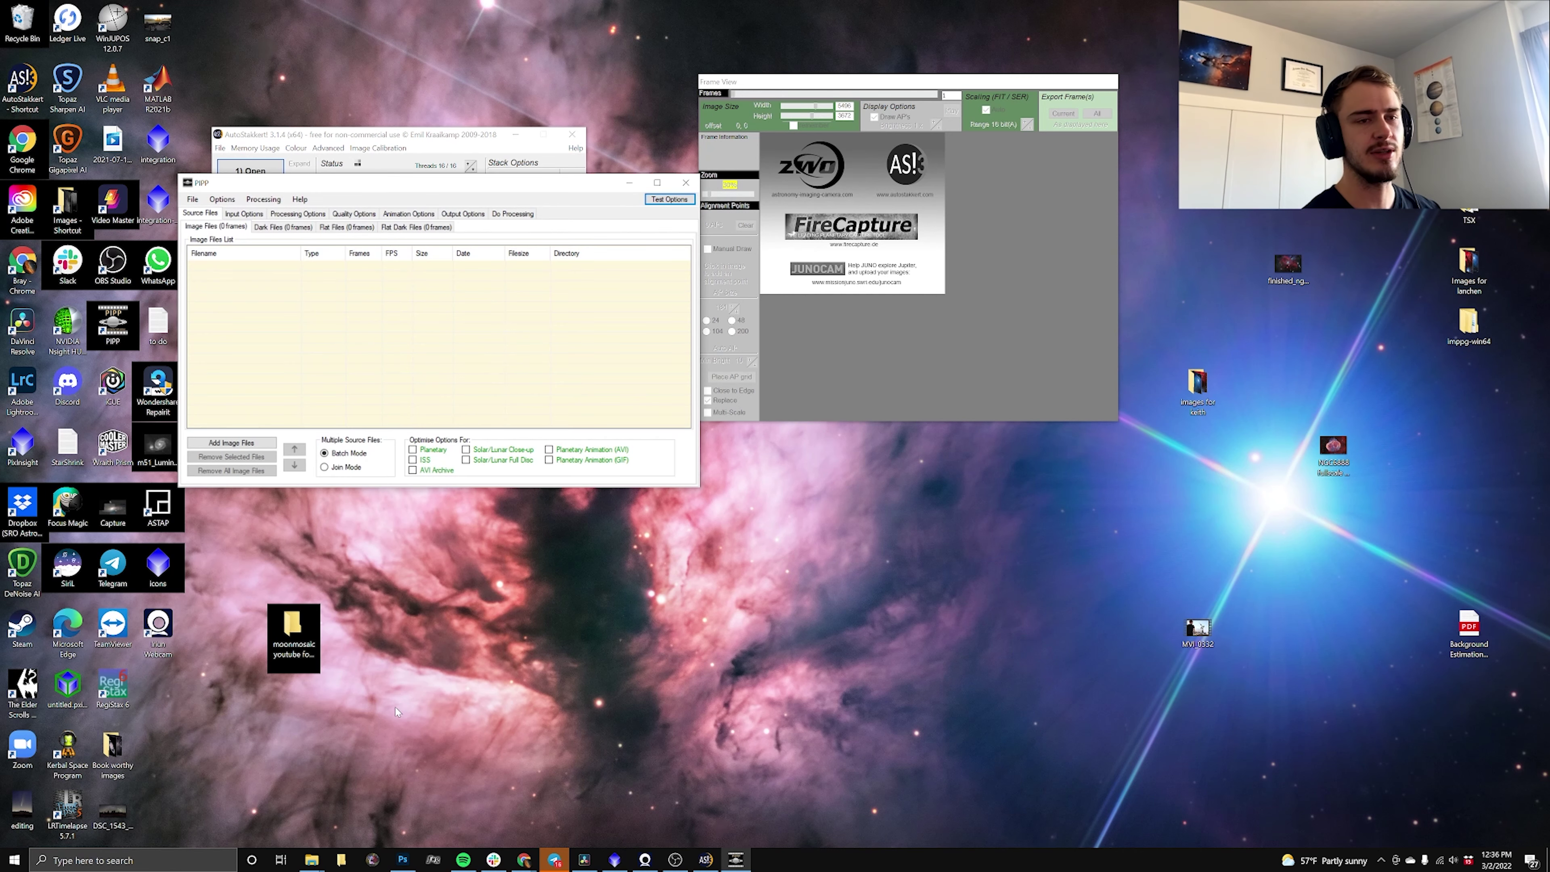
Add the moon photos IMG_9213 through IMG_9245 from the Images\moonmosaic2\moonmosaiccolor folder as source files.
{"action": "left_click", "coordinate": [193, 199]}
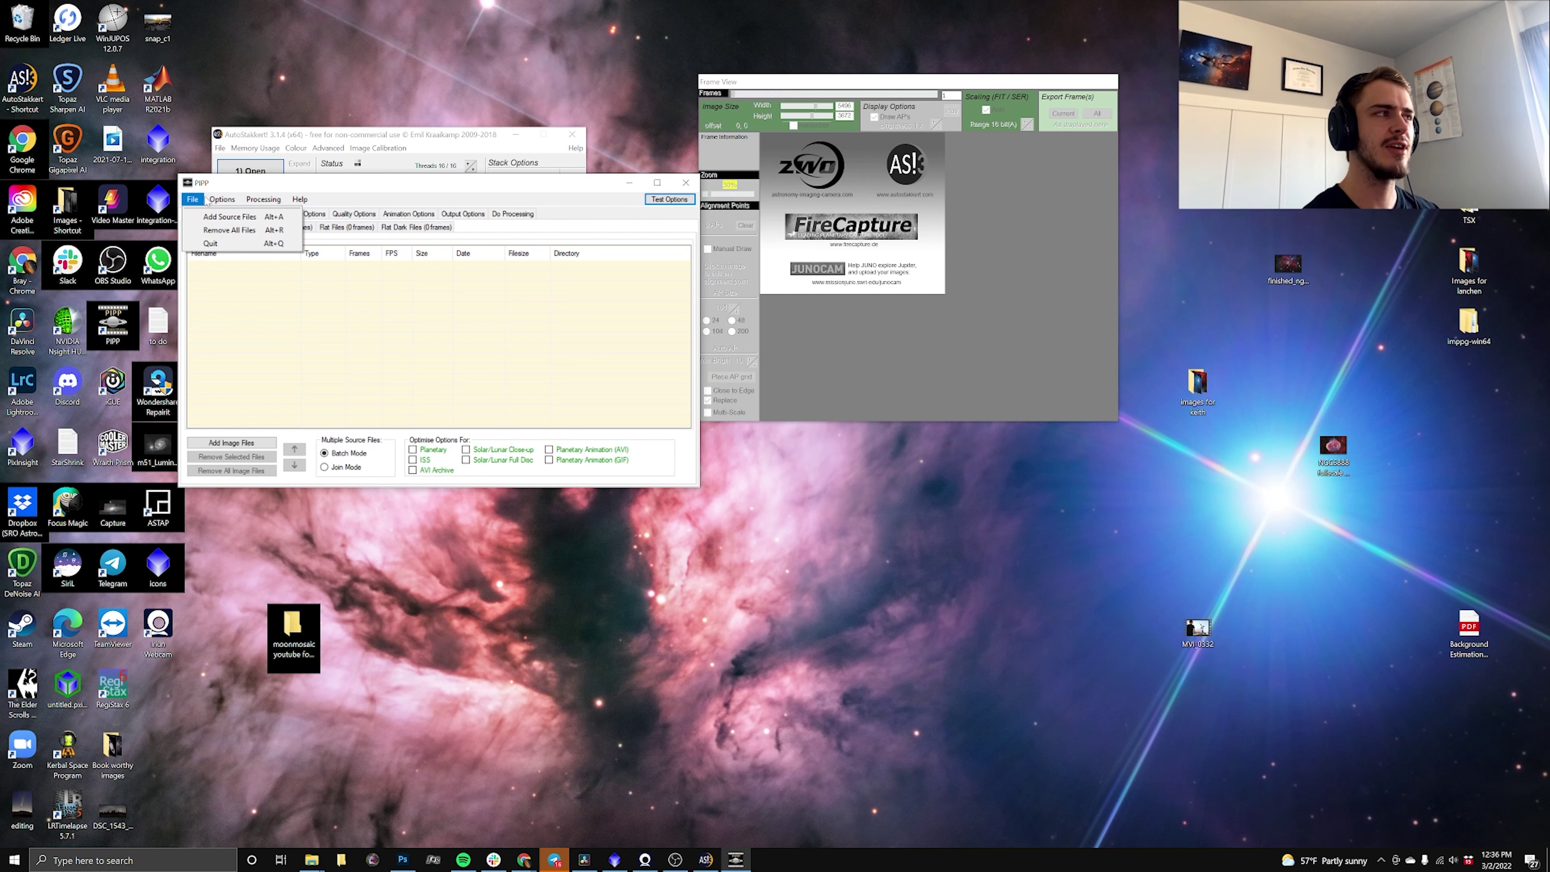
{"action": "left_click", "coordinate": [229, 216]}
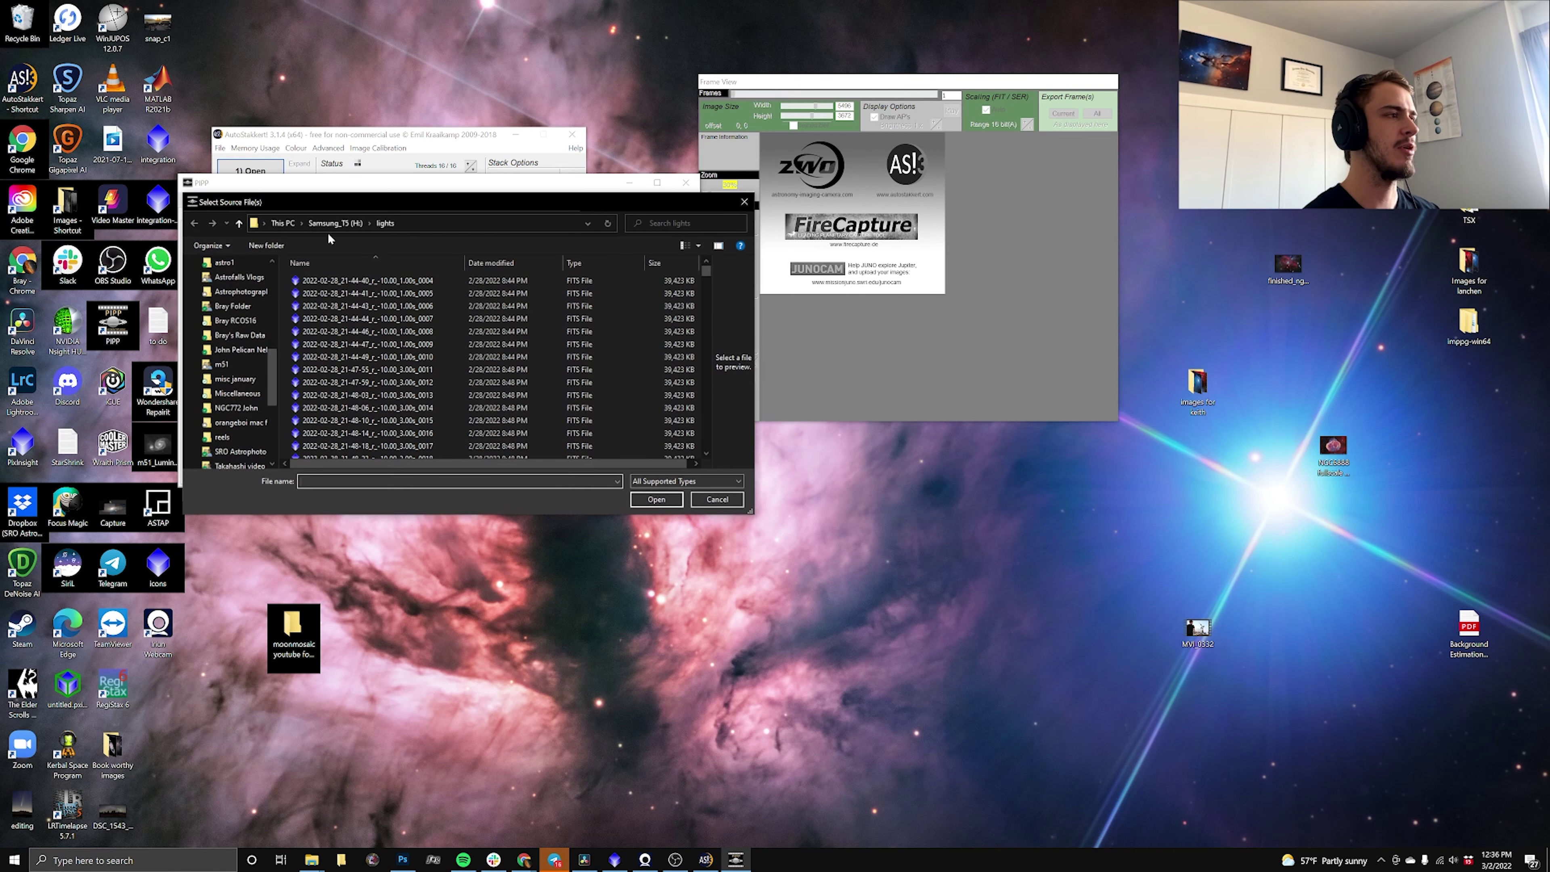
{"action": "scroll", "coordinate": [243, 323], "scroll_direction": "up", "scroll_amount": 10}
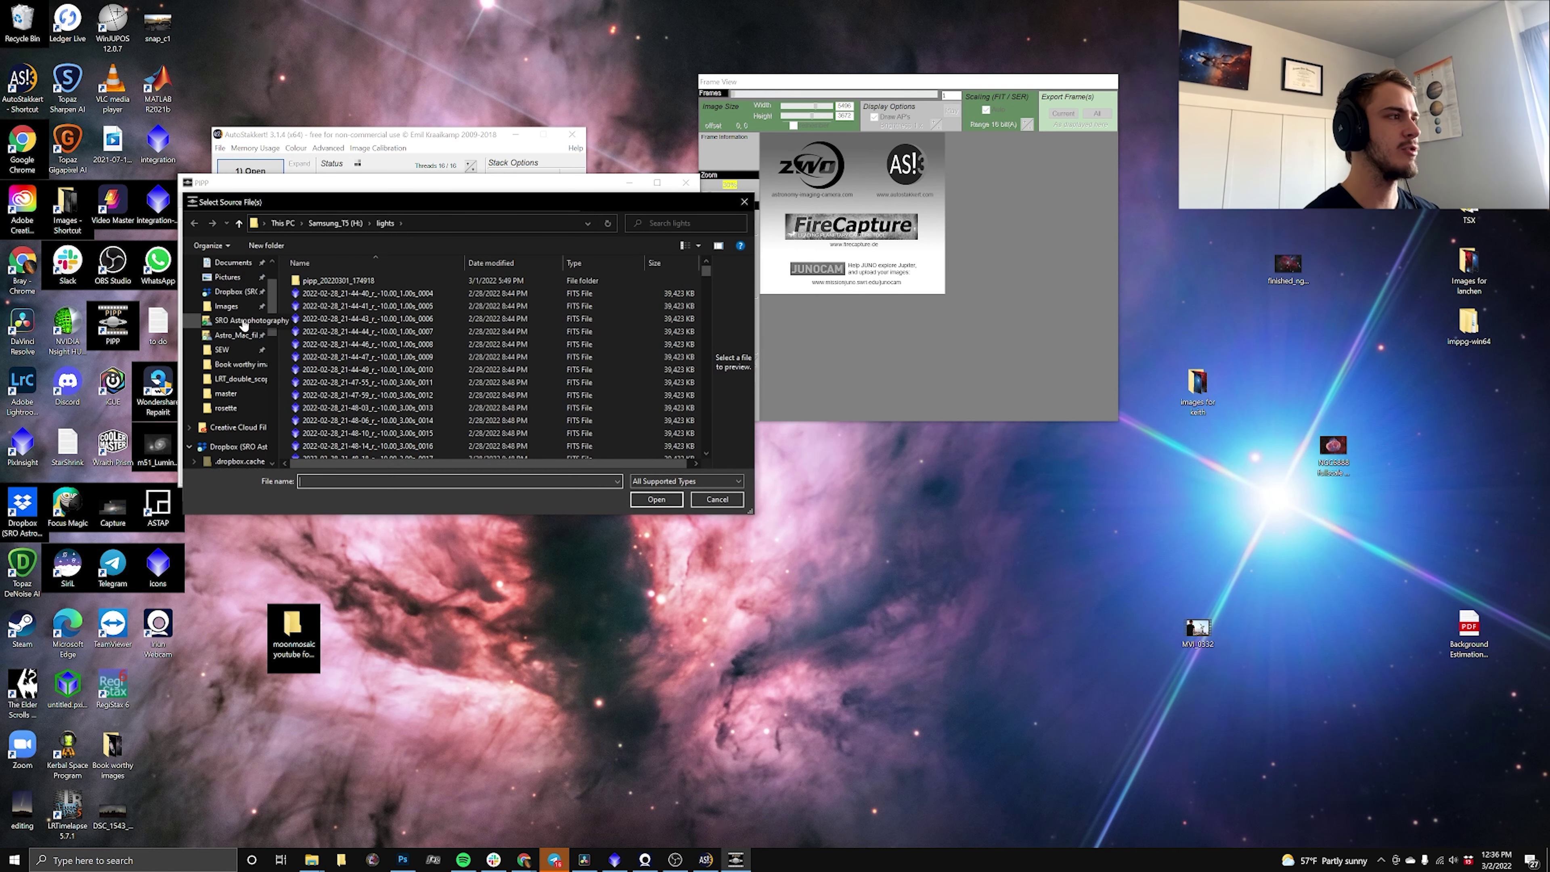
{"action": "left_click", "coordinate": [230, 306]}
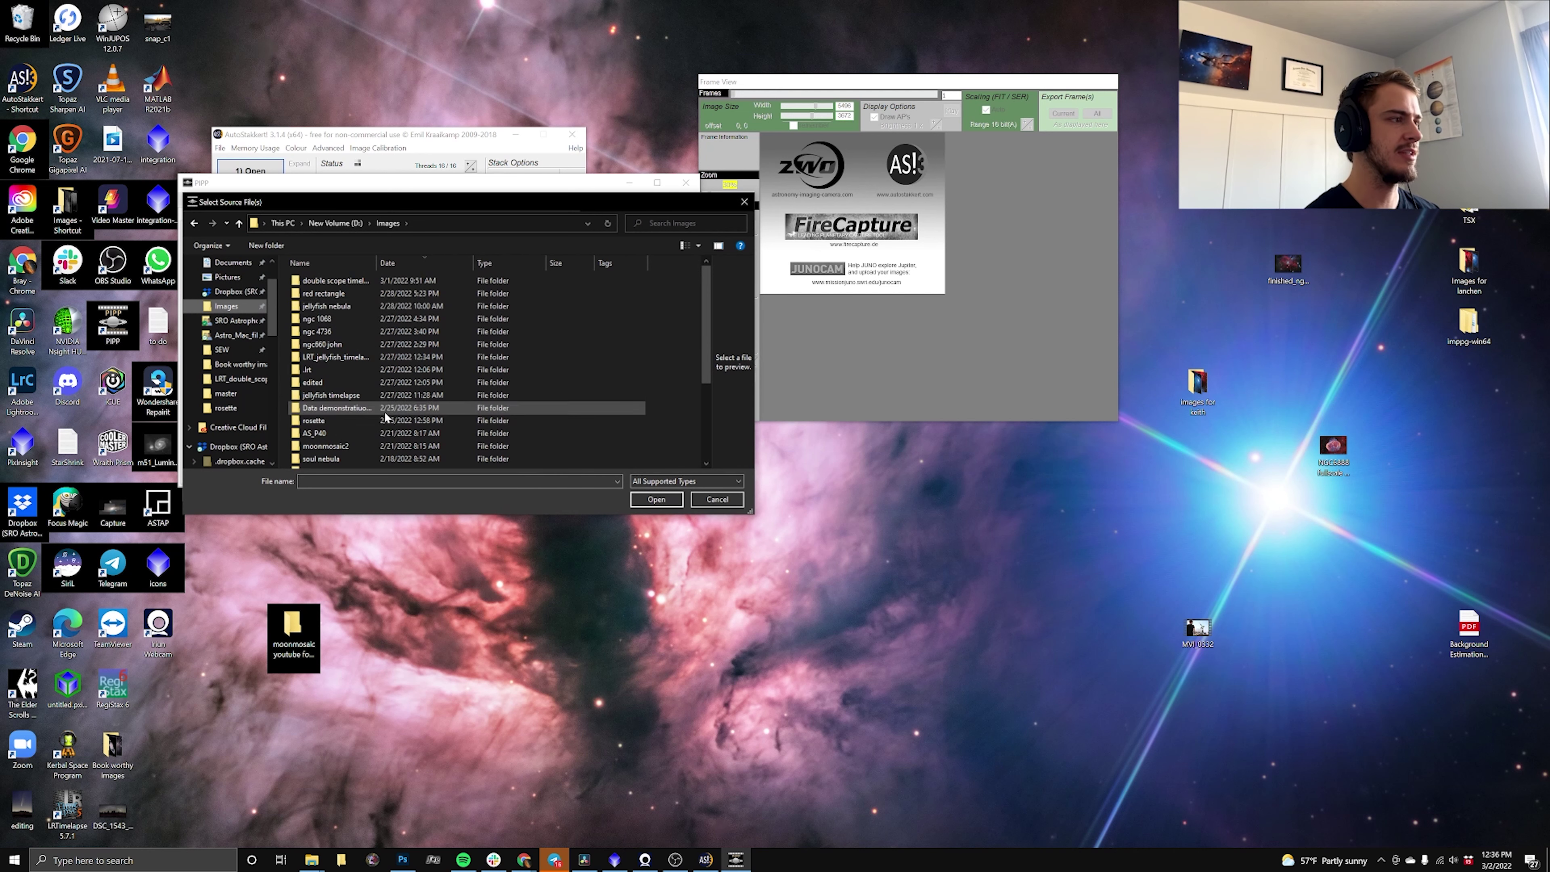
{"action": "double_click", "coordinate": [385, 446]}
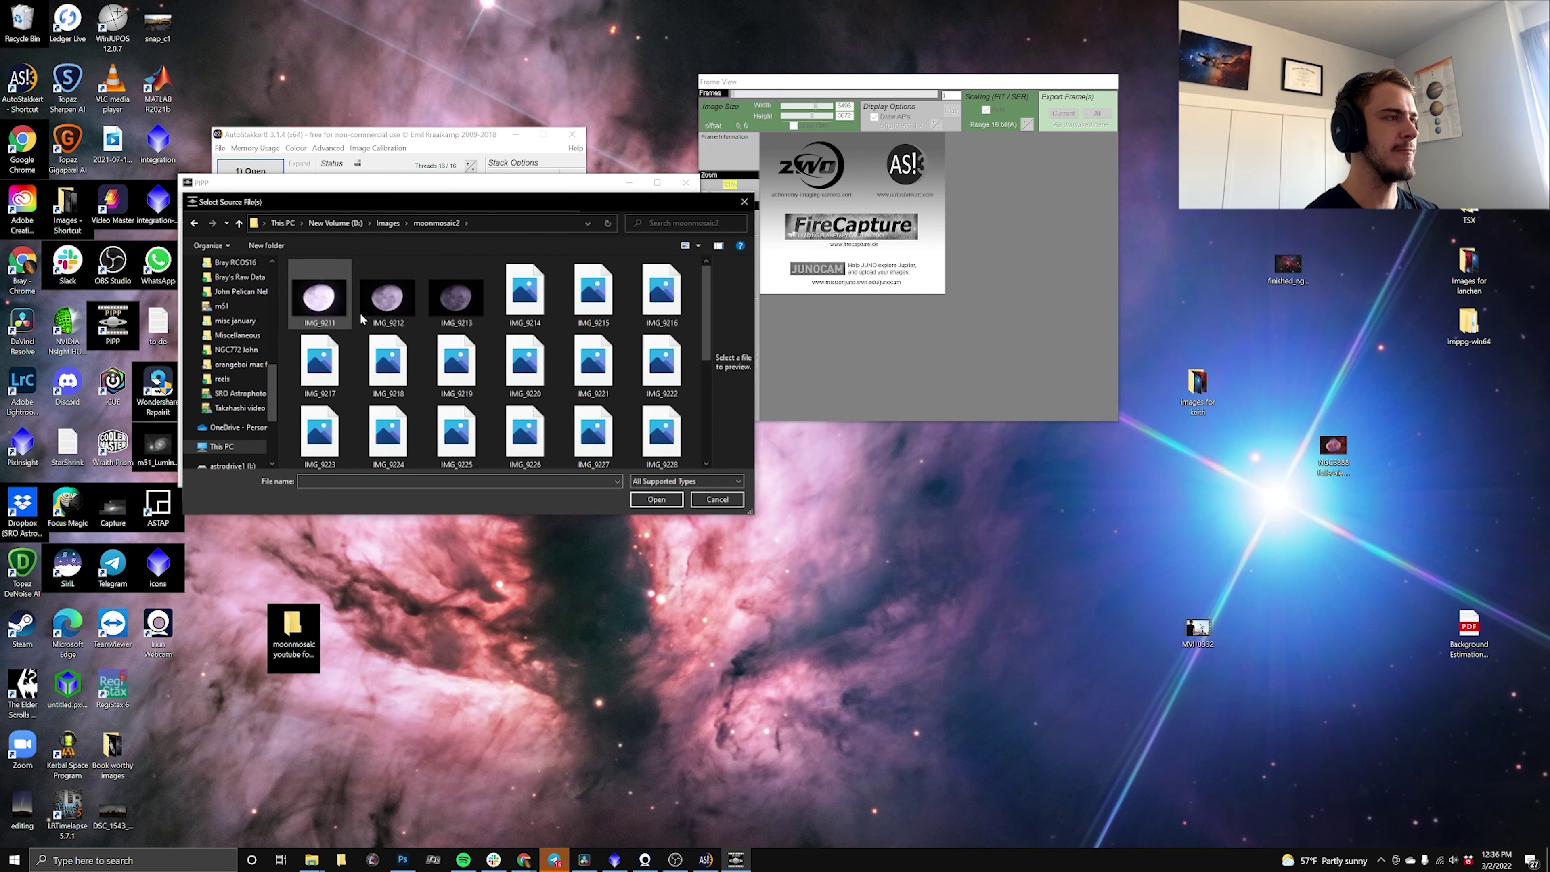
{"action": "left_click", "coordinate": [459, 309]}
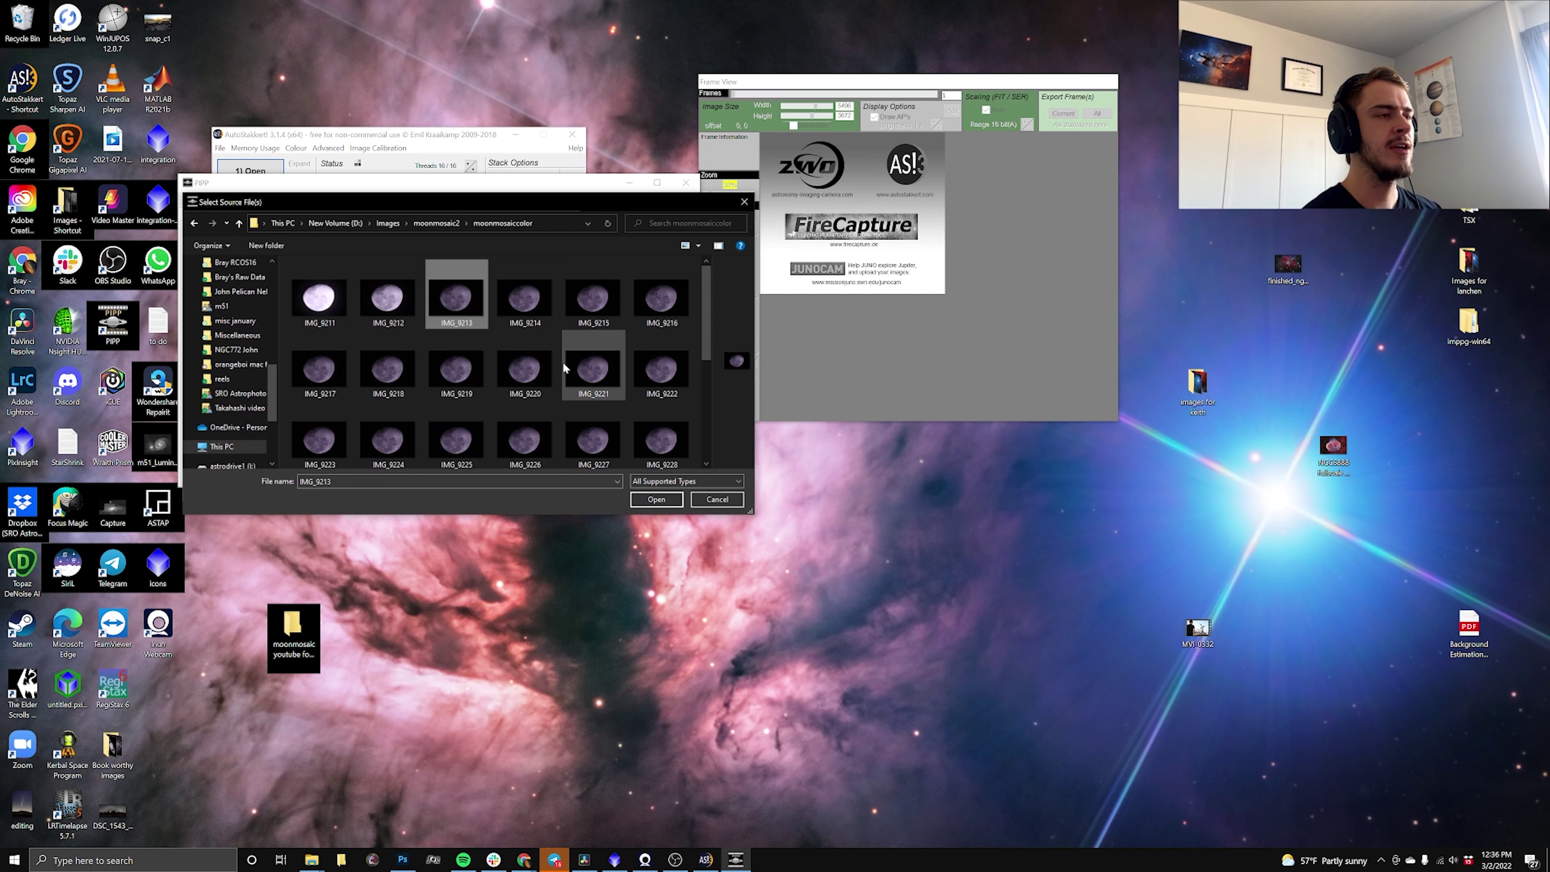
{"action": "key", "text": "shift+End"}
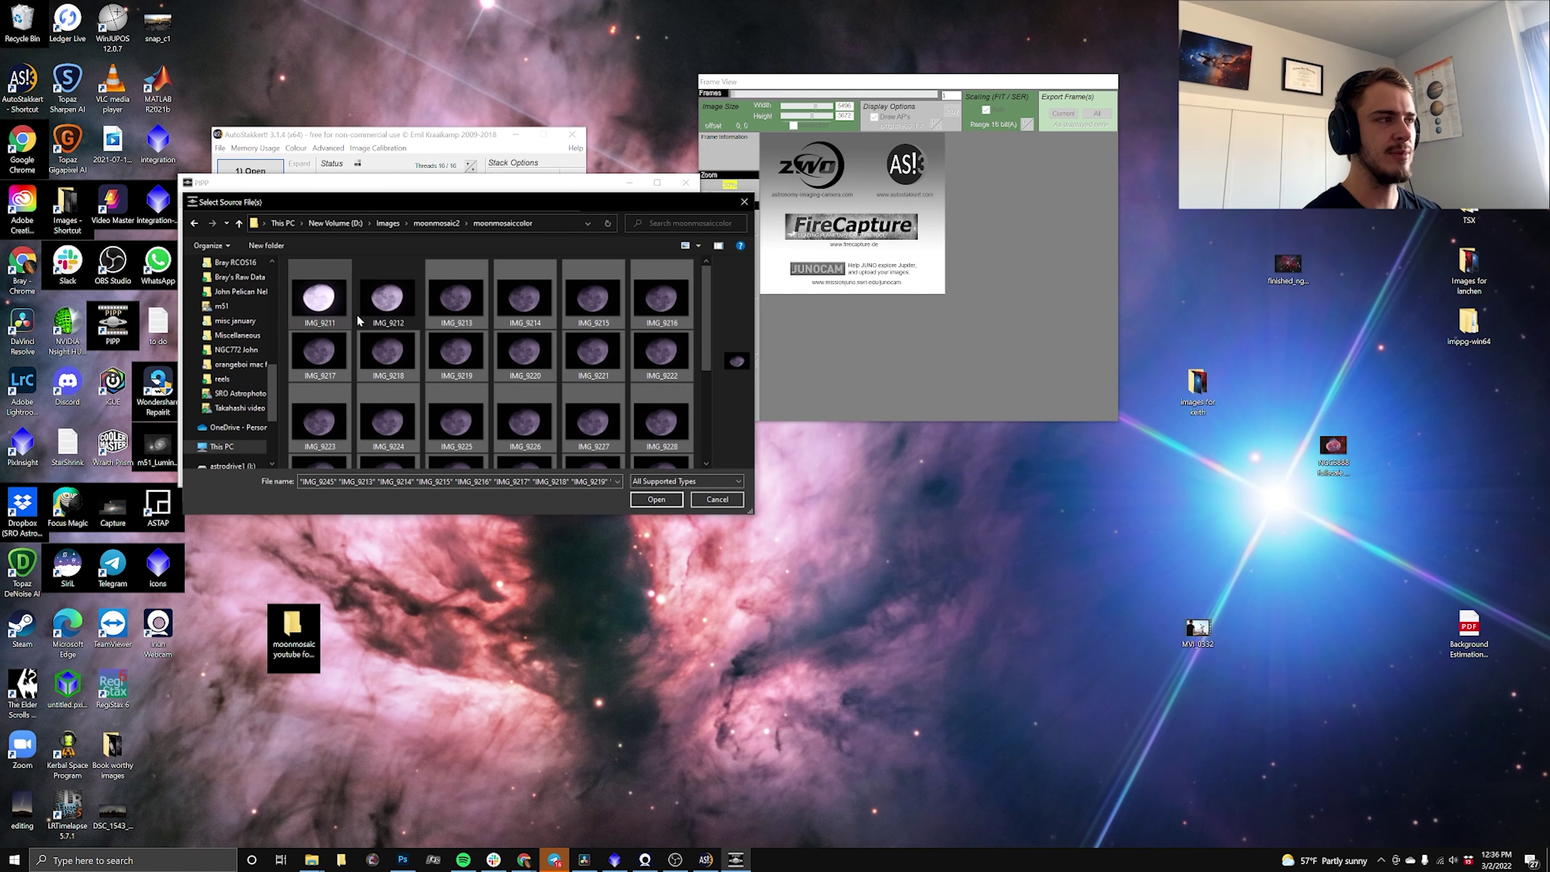
{"action": "left_click", "coordinate": [656, 499]}
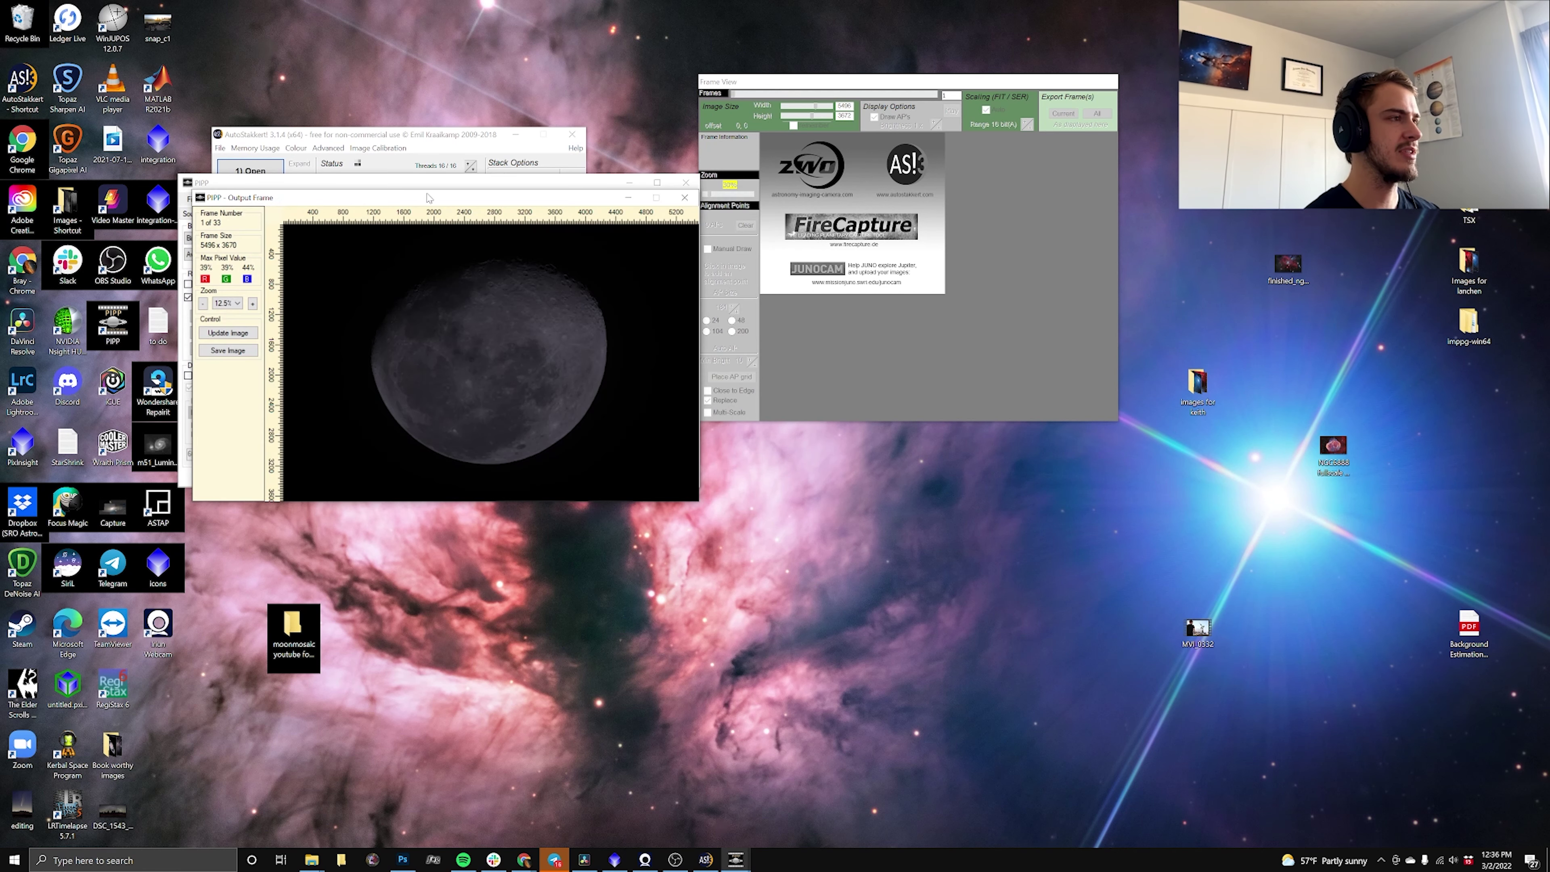
Move the output frame preview aside, set the output format to TIFF, and start processing the moon frames.
{"action": "left_click_drag", "start_coordinate": [427, 197], "coordinate": [780, 222]}
{"action": "left_click", "coordinate": [299, 224]}
{"action": "left_click", "coordinate": [298, 213]}
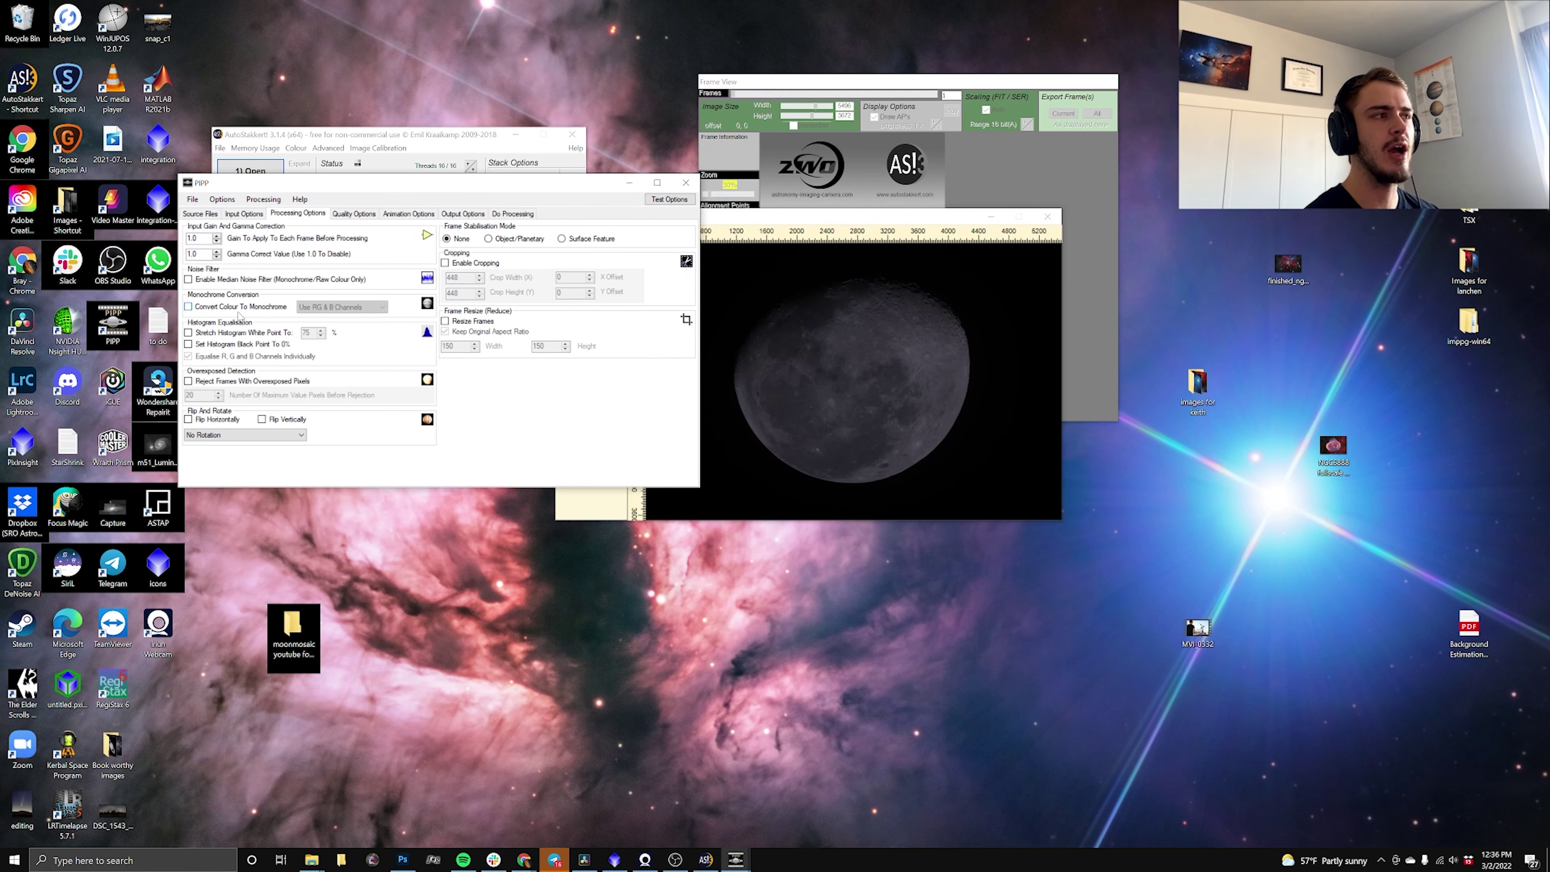
{"action": "left_click", "coordinate": [353, 213]}
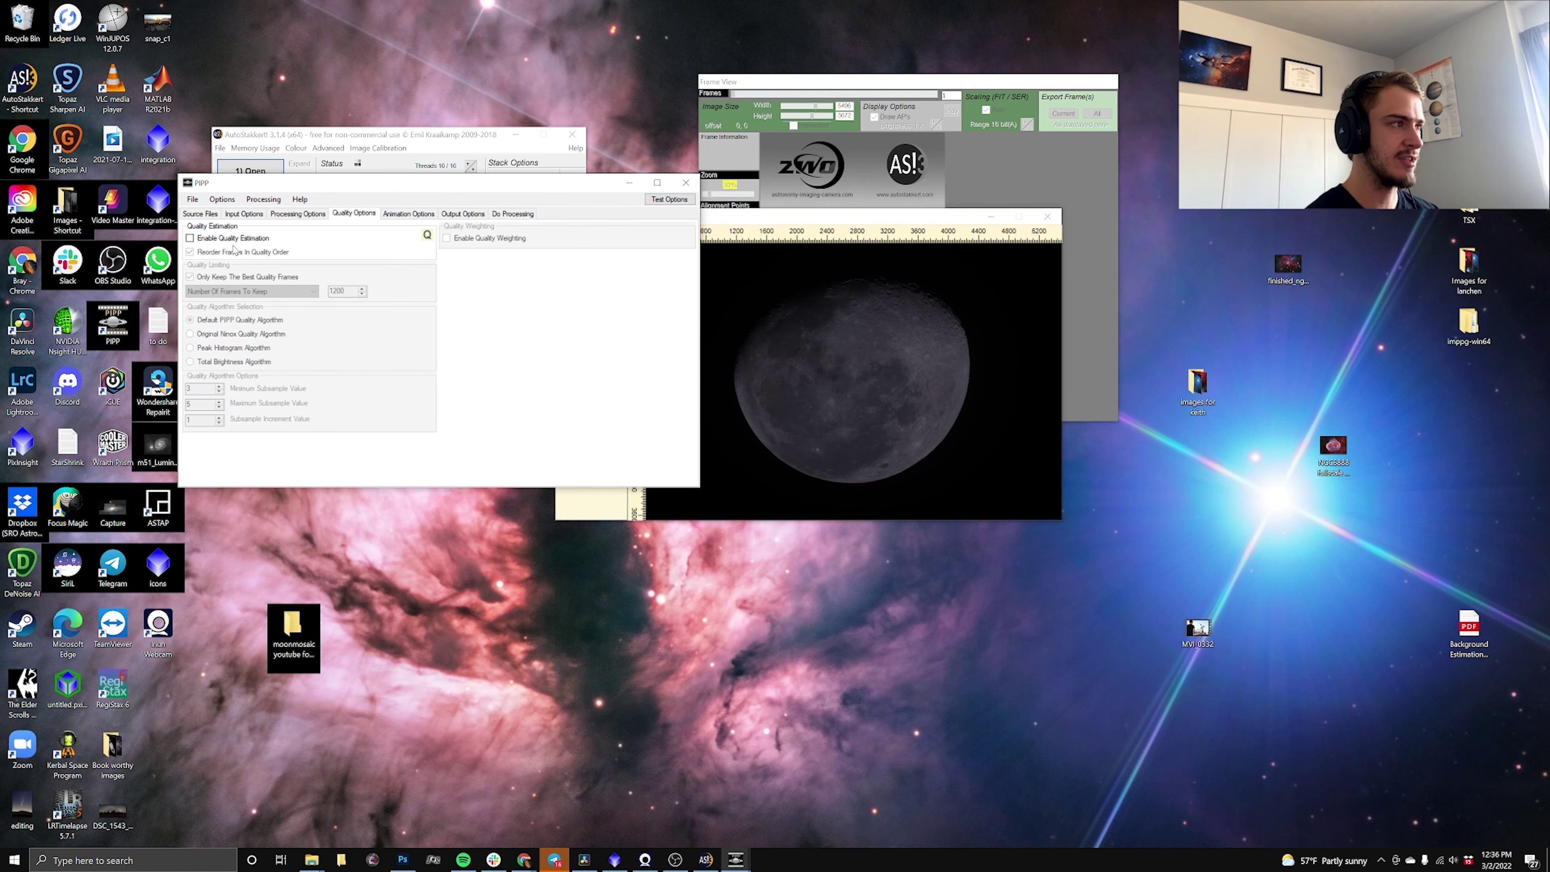
{"action": "left_click", "coordinate": [407, 215]}
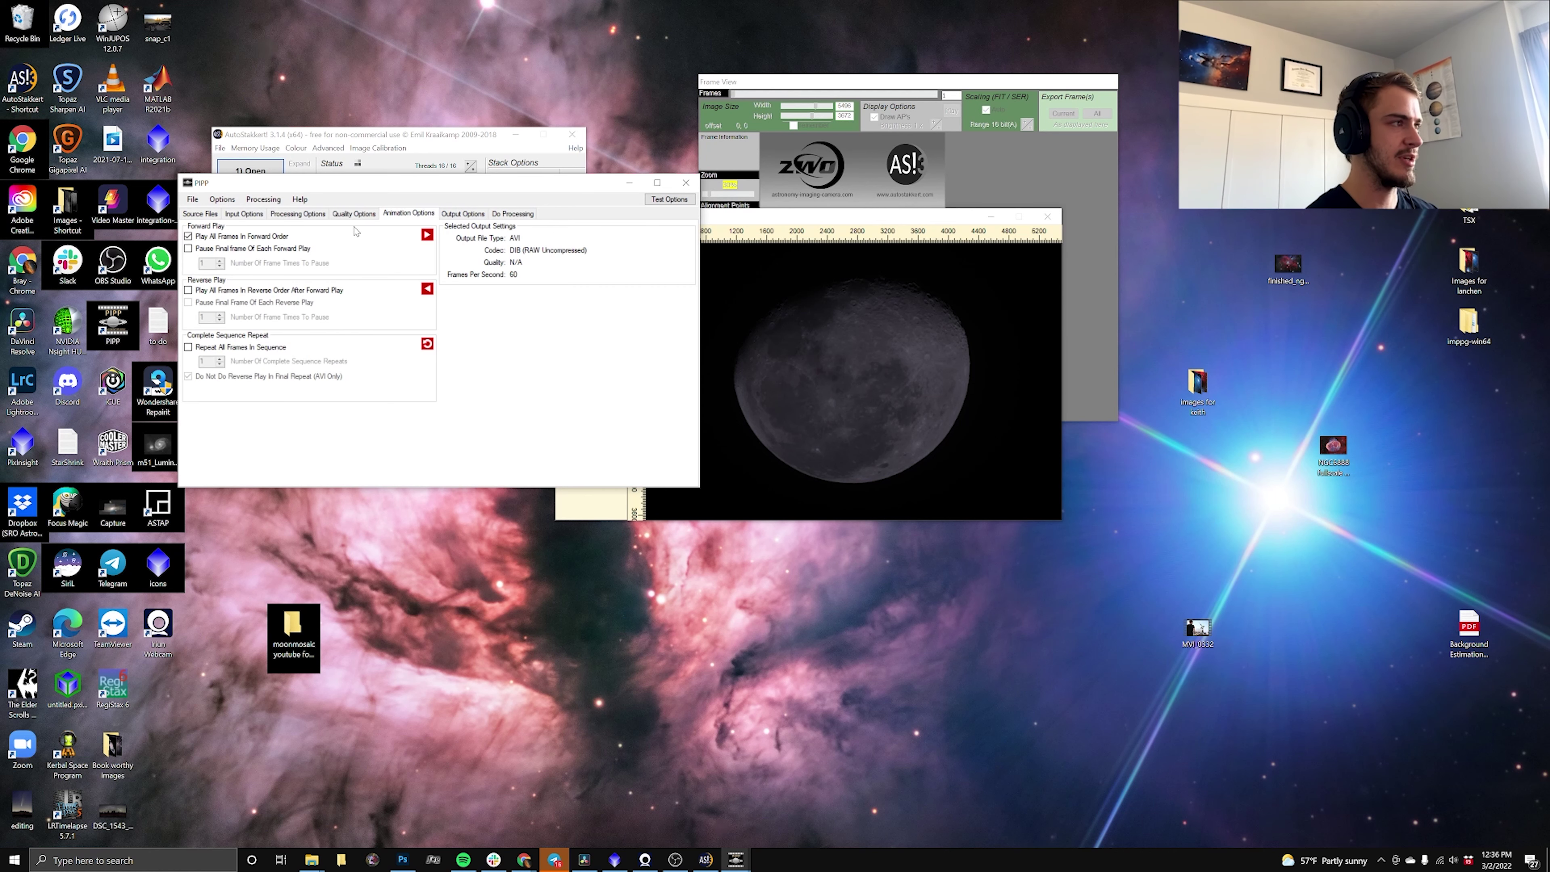
{"action": "left_click", "coordinate": [458, 214]}
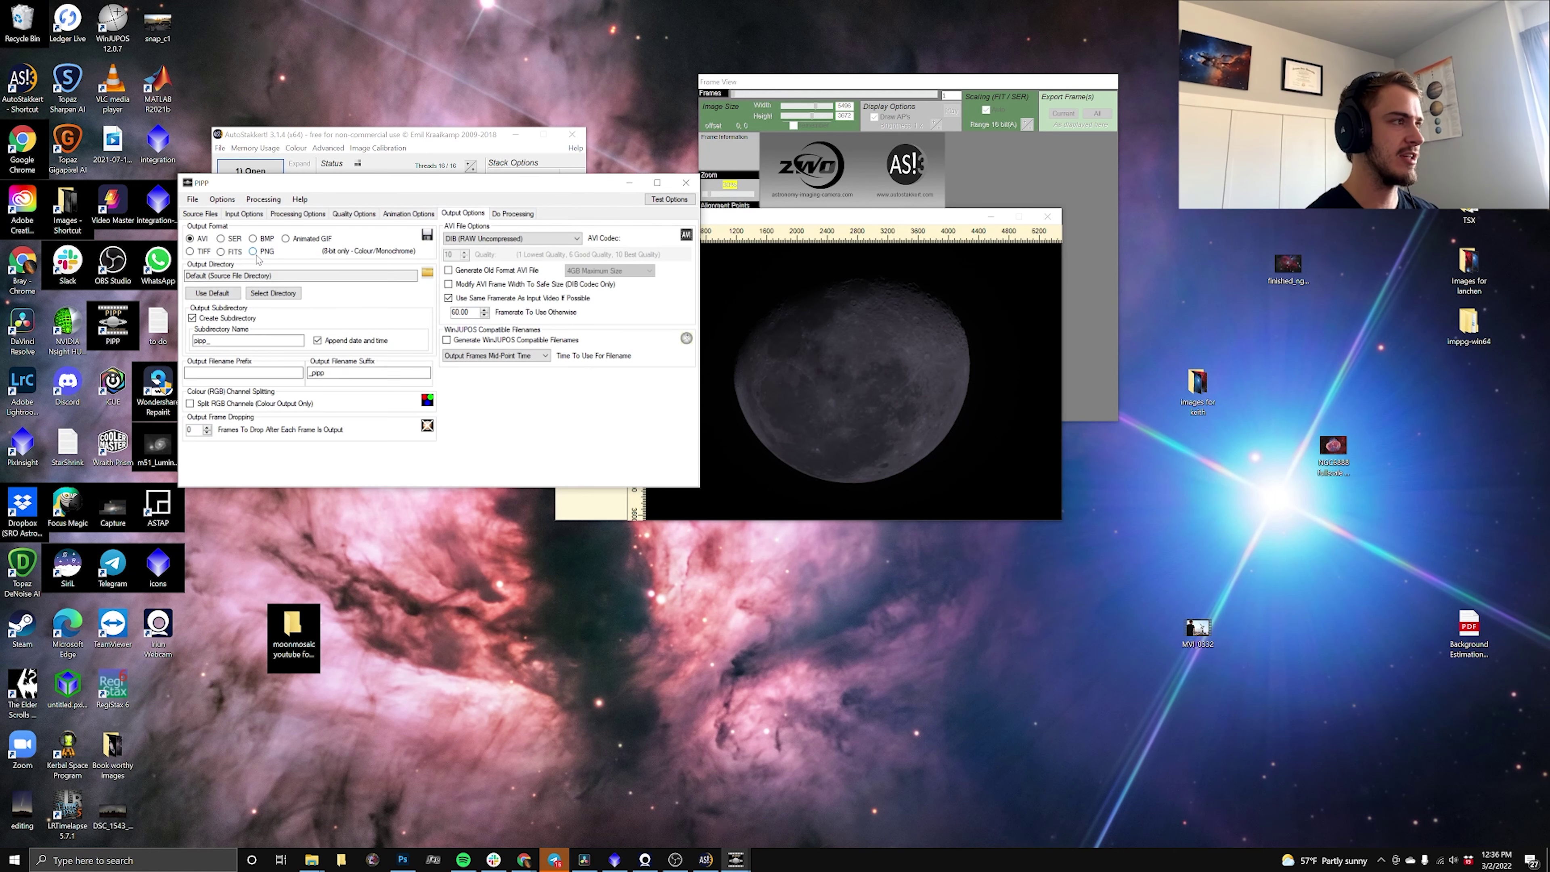
{"action": "left_click", "coordinate": [204, 252]}
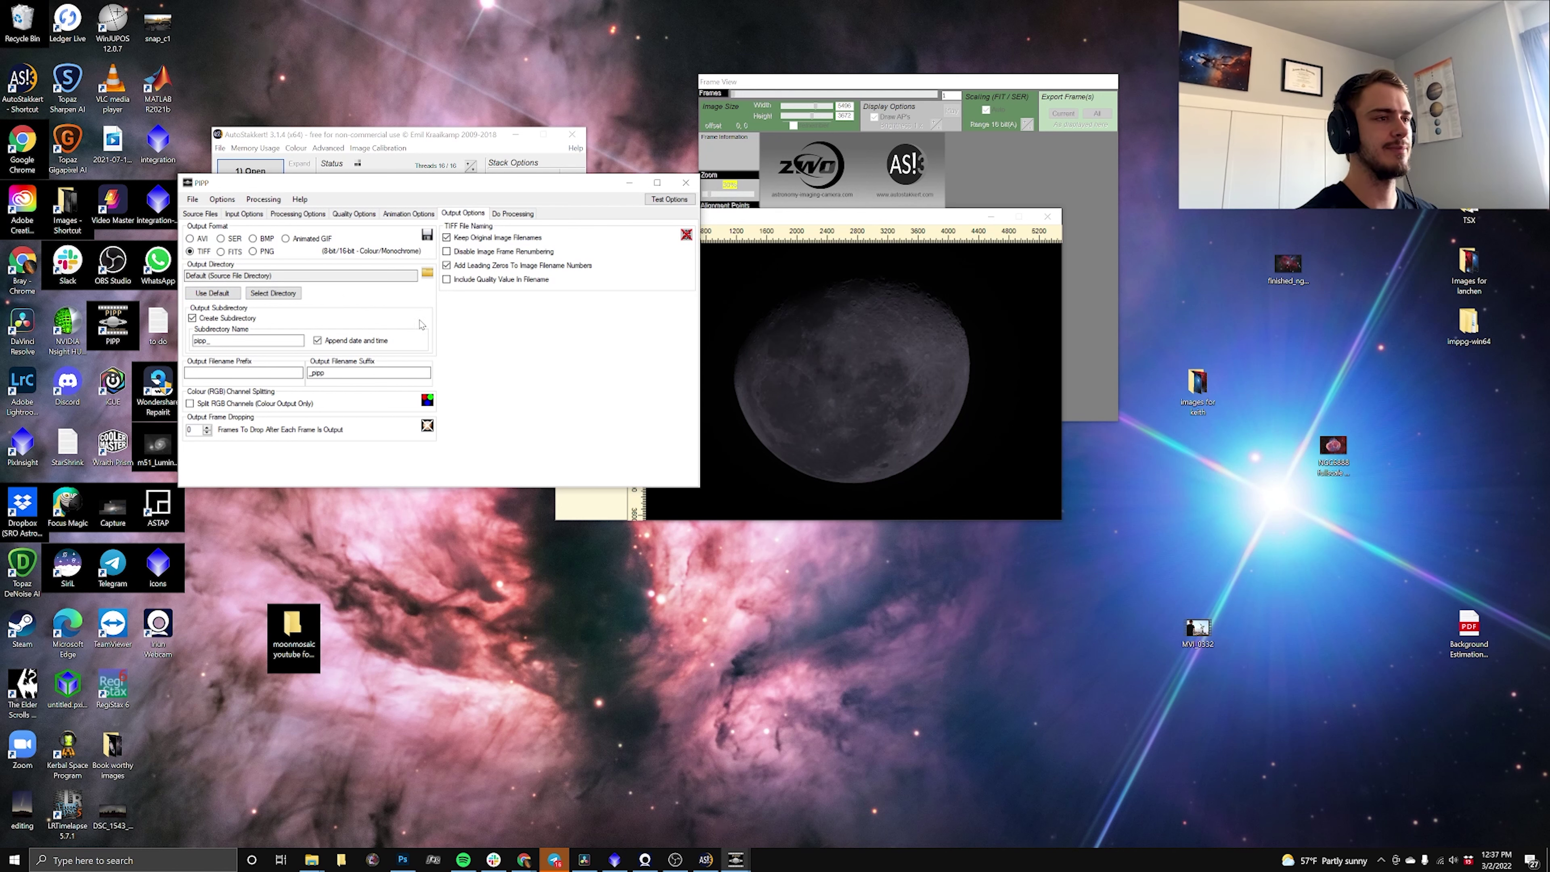
{"action": "left_click", "coordinate": [514, 213]}
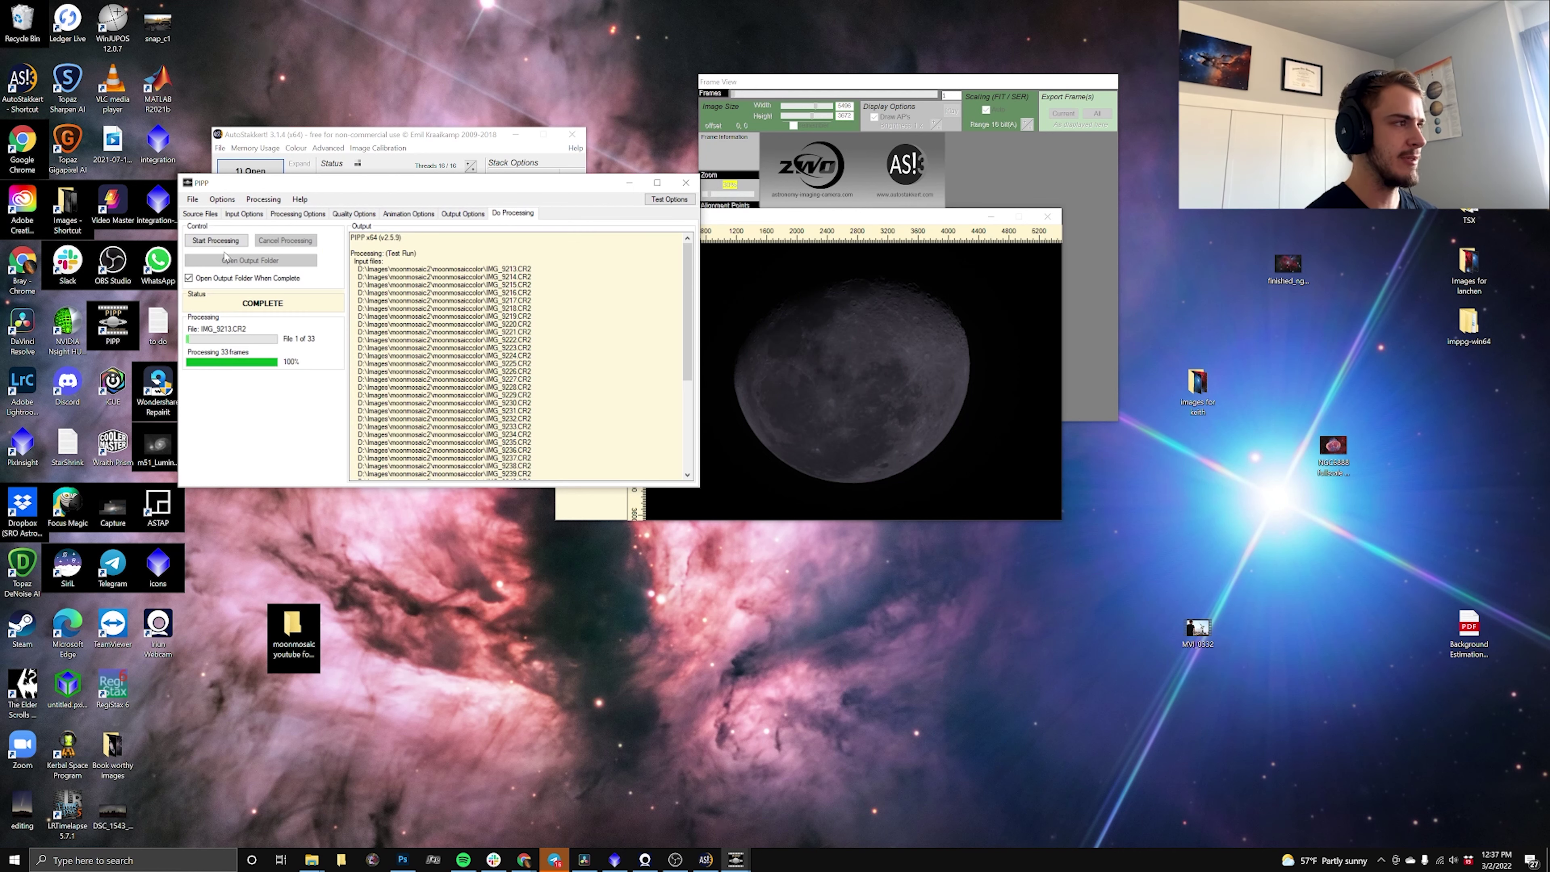
{"action": "left_click", "coordinate": [217, 240]}
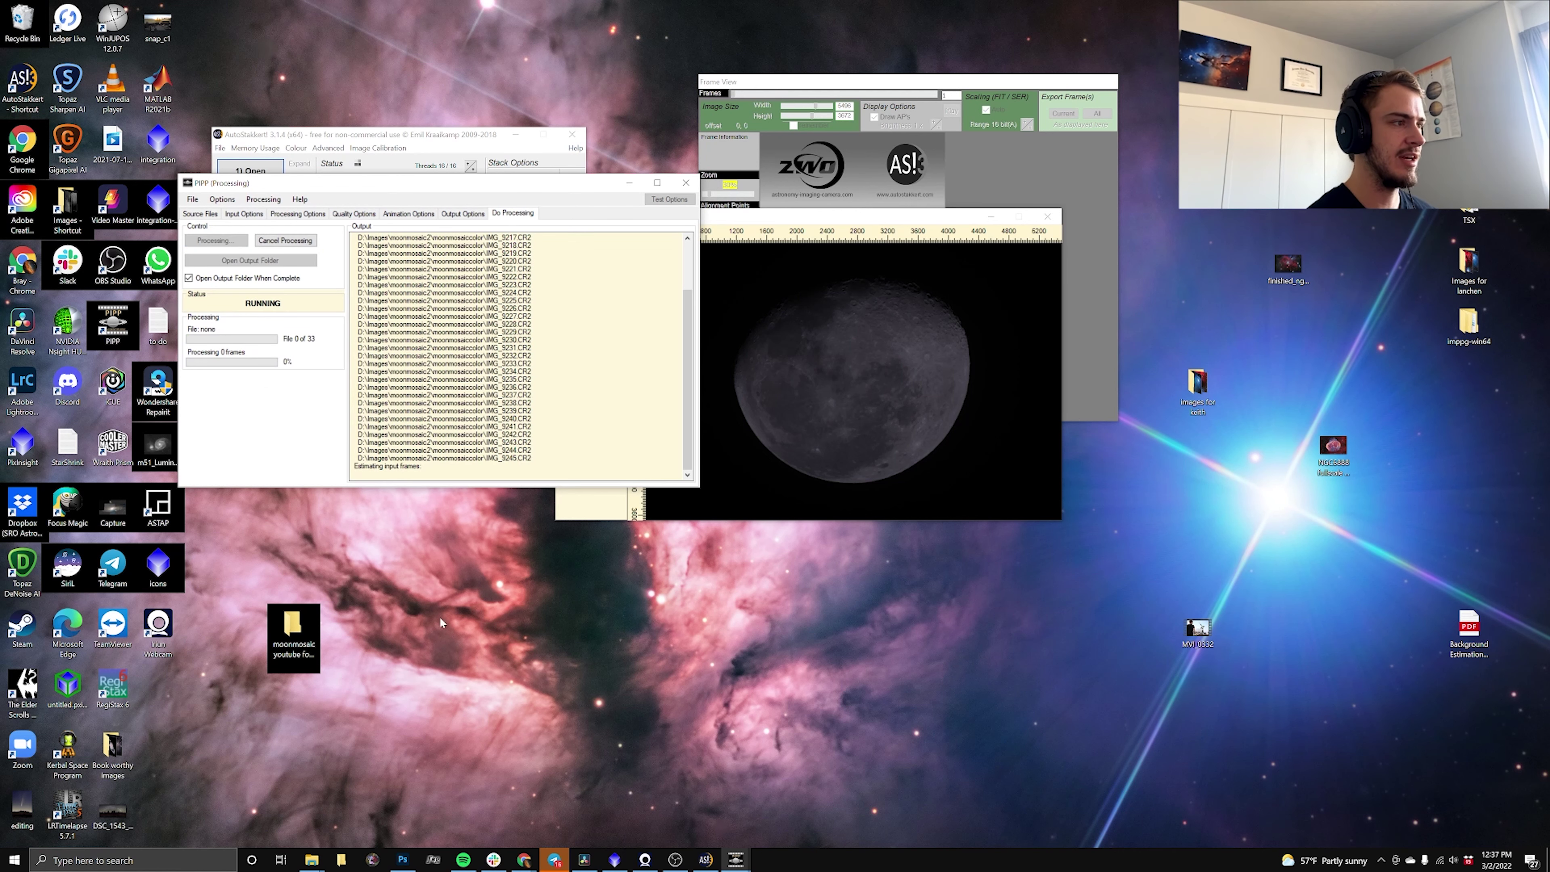
Switch to File Explorer and browse into the moonmosaiccolor folder inside Images\moonmosaic2 to examine its contents.
{"action": "mouse_move", "coordinate": [323, 861]}
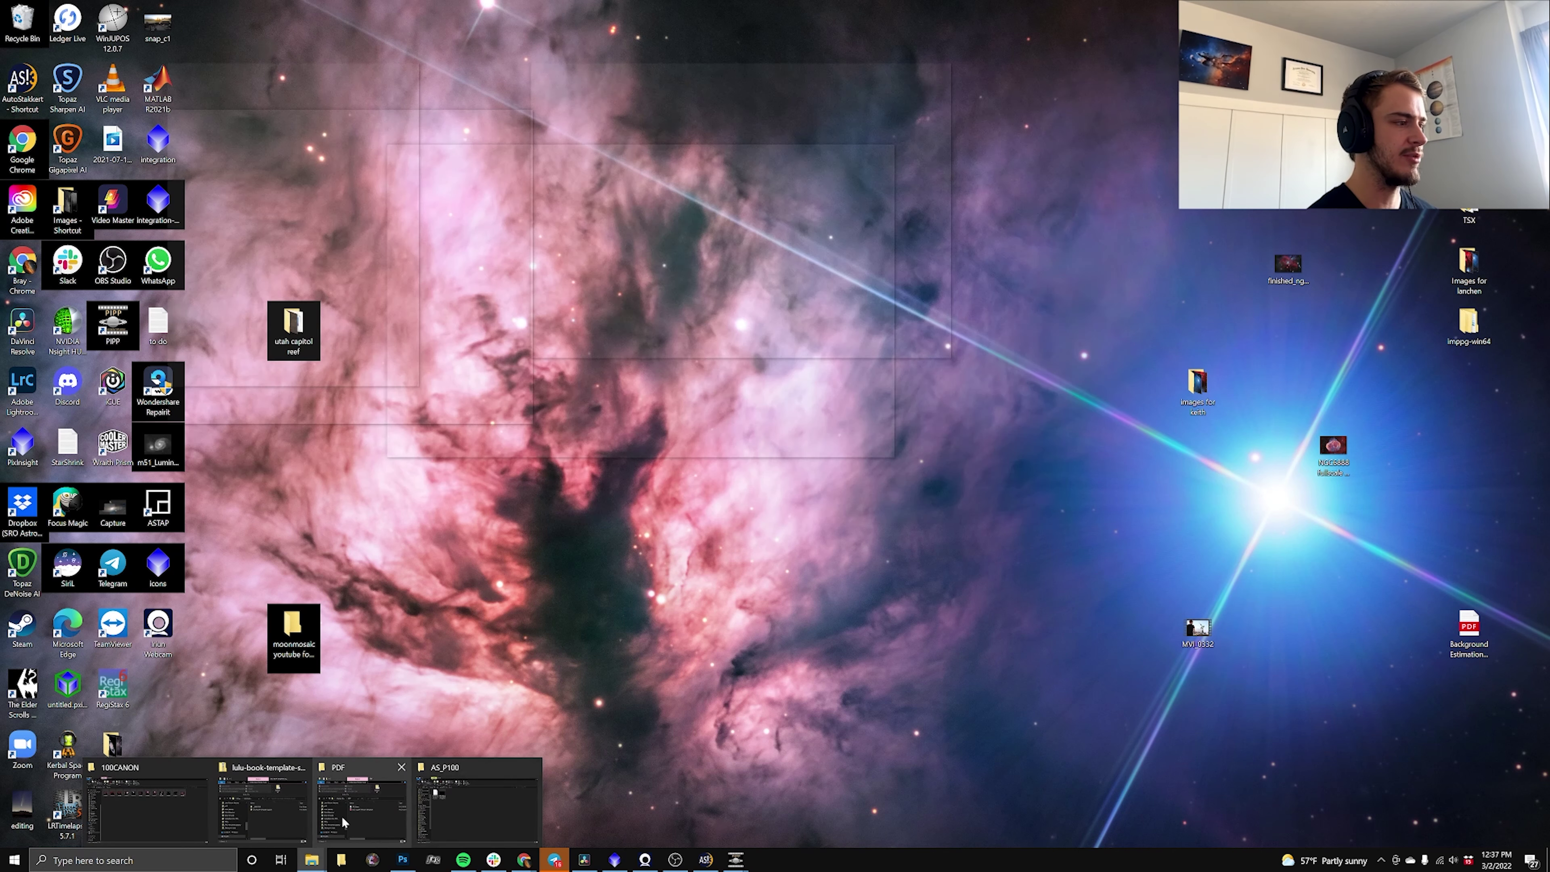
{"action": "left_click", "coordinate": [152, 818]}
{"action": "scroll", "coordinate": [711, 415], "scroll_direction": "up", "scroll_amount": 5}
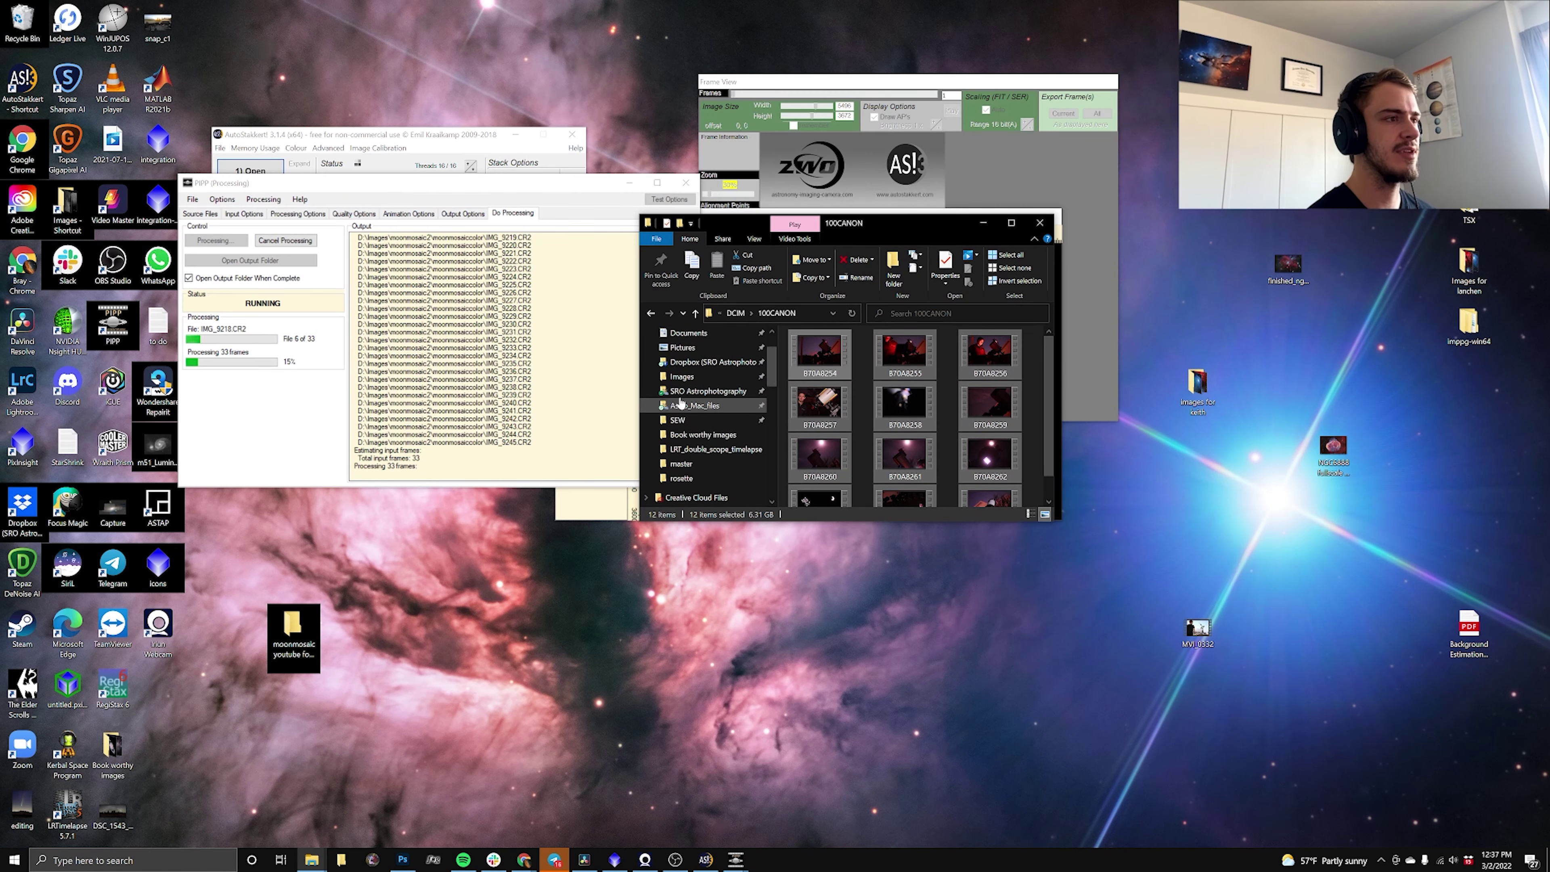
{"action": "left_click", "coordinate": [681, 376]}
{"action": "key", "text": "super+Up"}
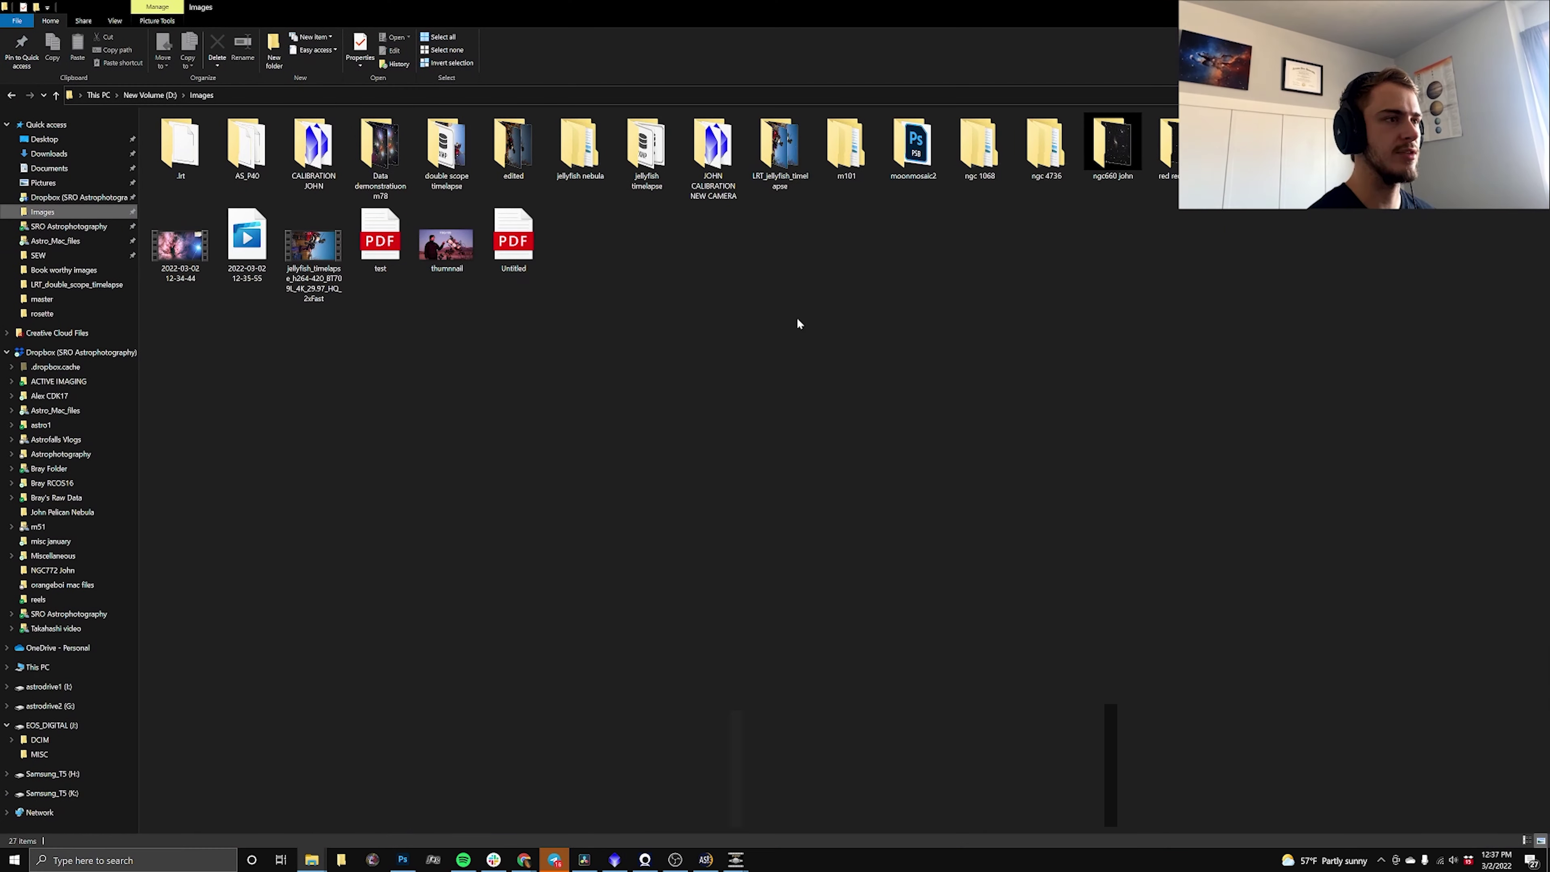
{"action": "left_click", "coordinate": [915, 146]}
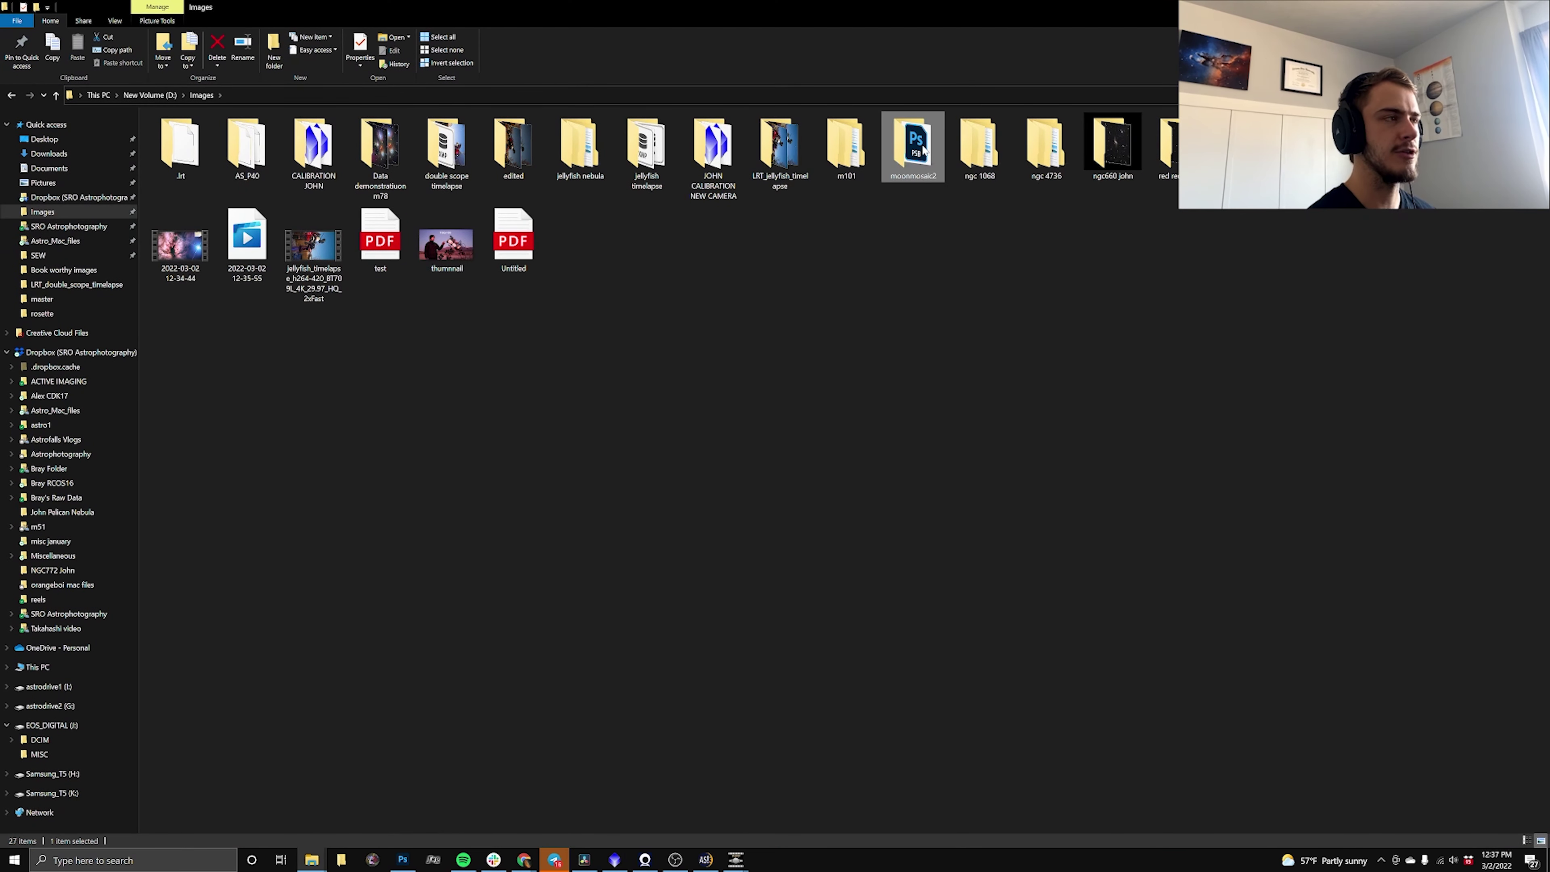
{"action": "double_click", "coordinate": [912, 143]}
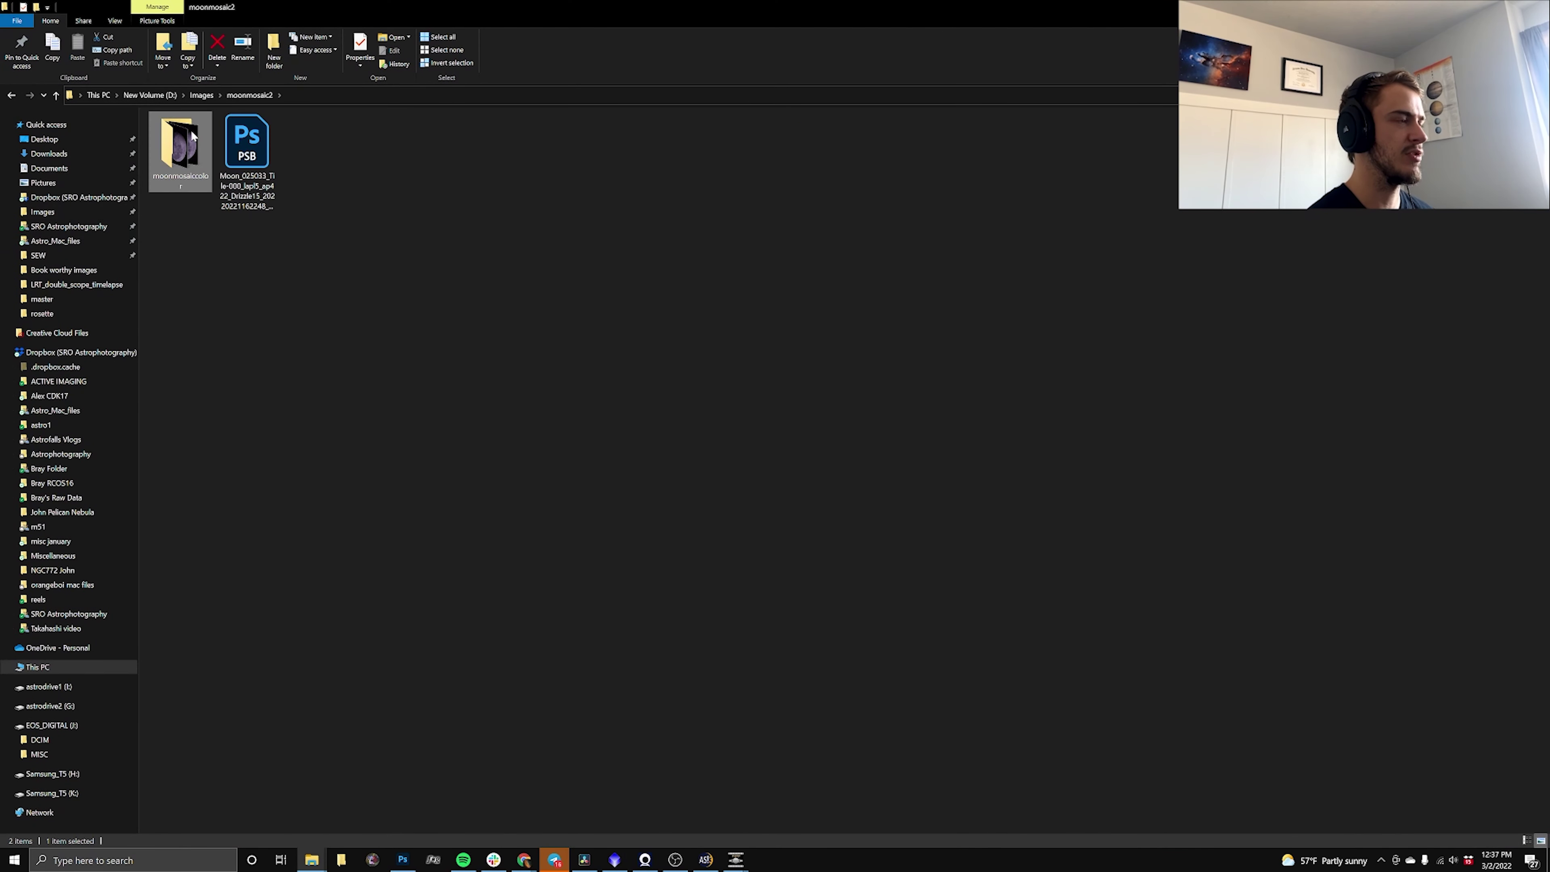
{"action": "double_click", "coordinate": [183, 143]}
{"action": "double_click", "coordinate": [188, 153]}
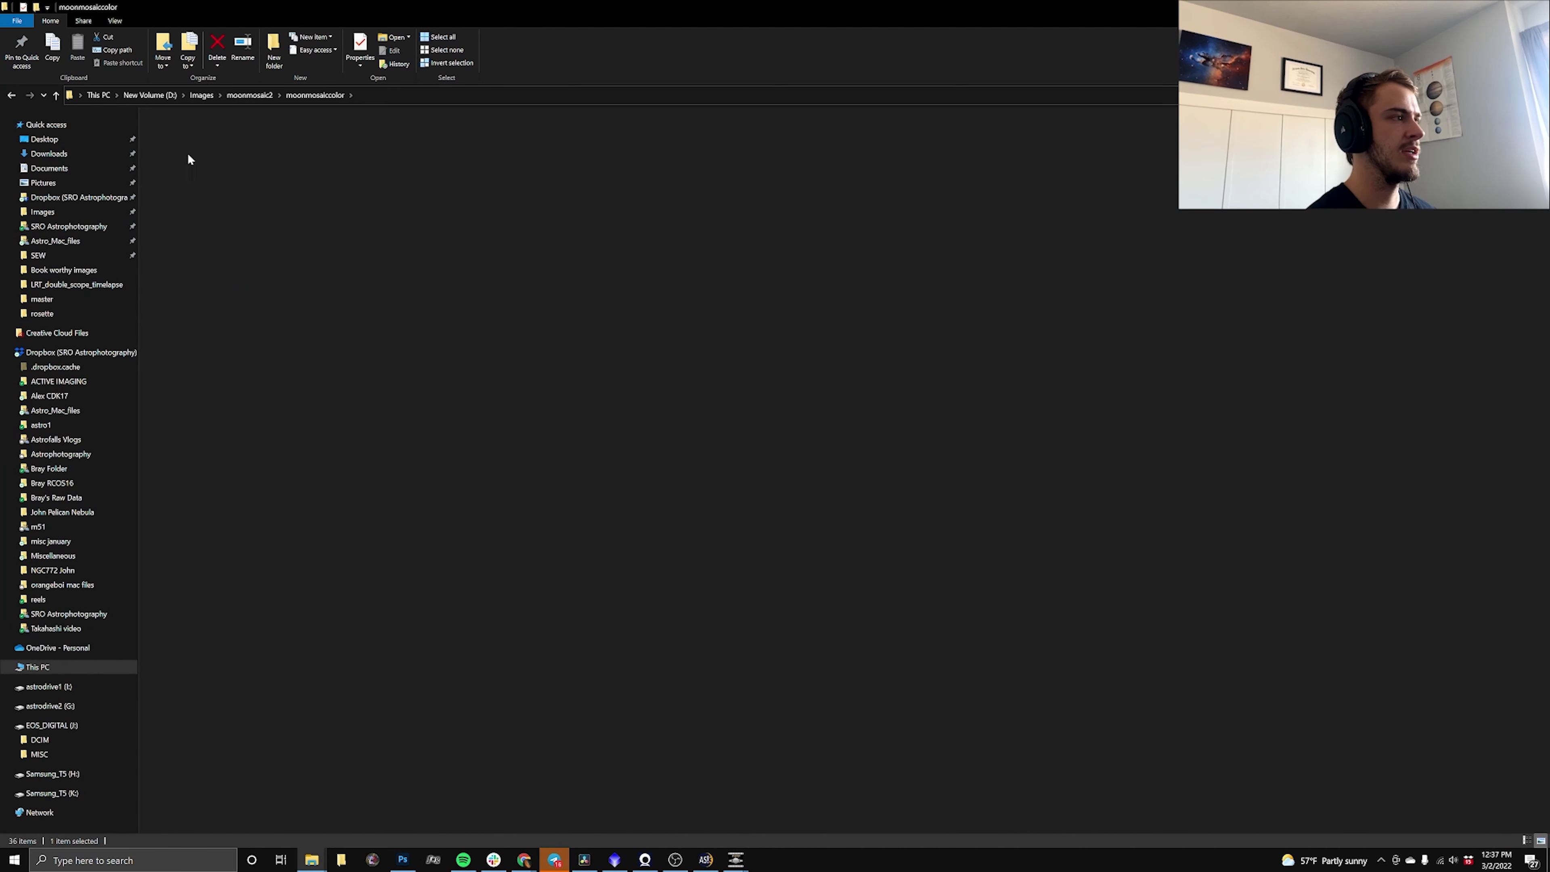
{"action": "double_click", "coordinate": [224, 136]}
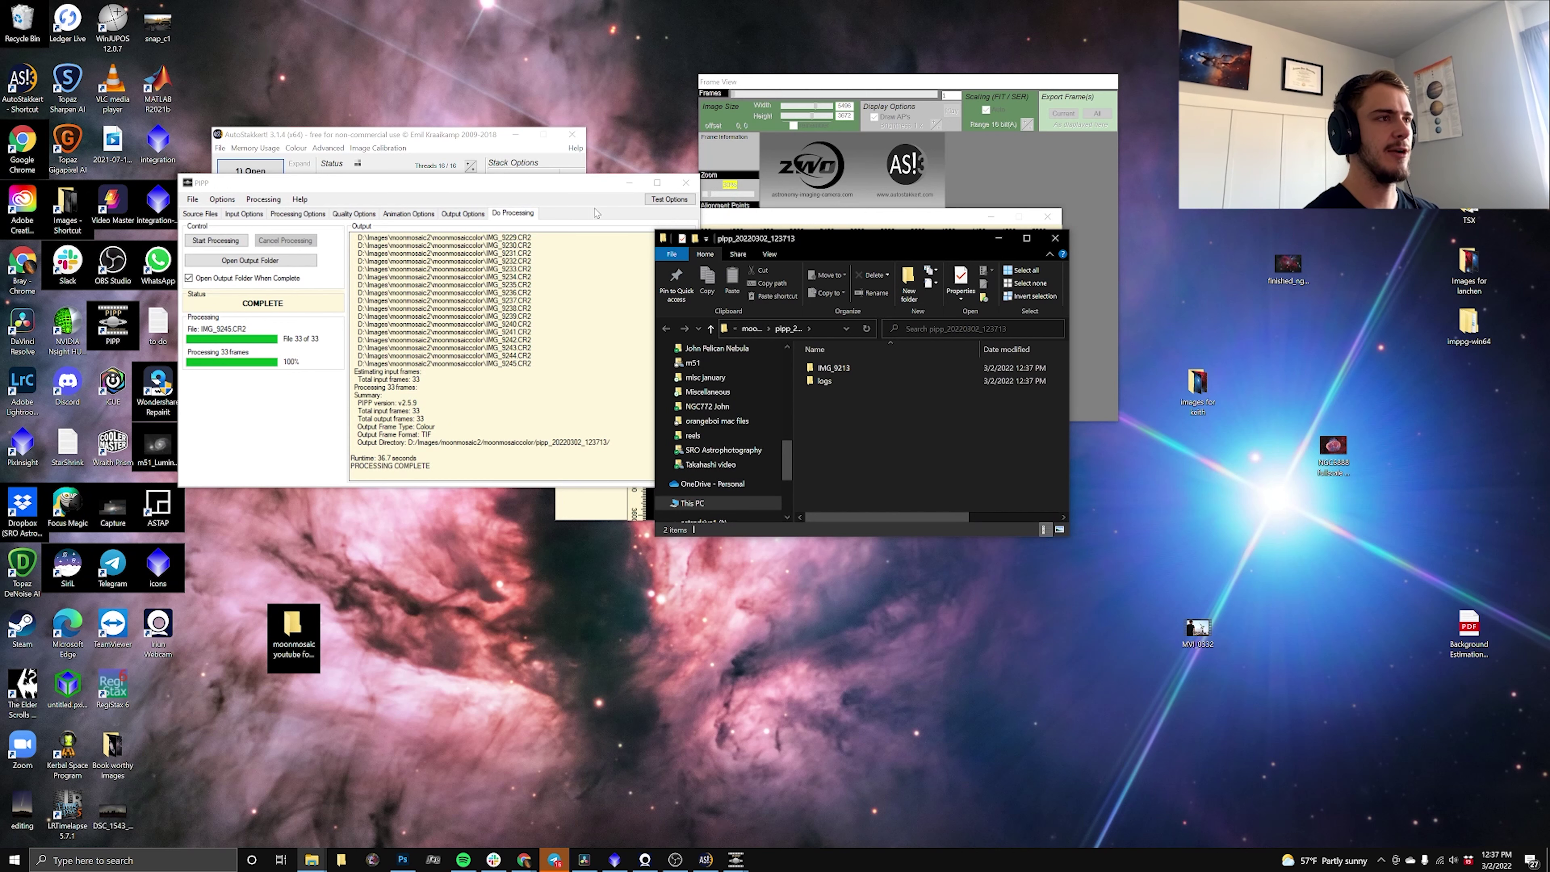
Close PIPP and load all the converted TIFF frames from the pipp_20220302_123713\IMG_9213 folder into AutoStakkert.
{"action": "left_click", "coordinate": [685, 182]}
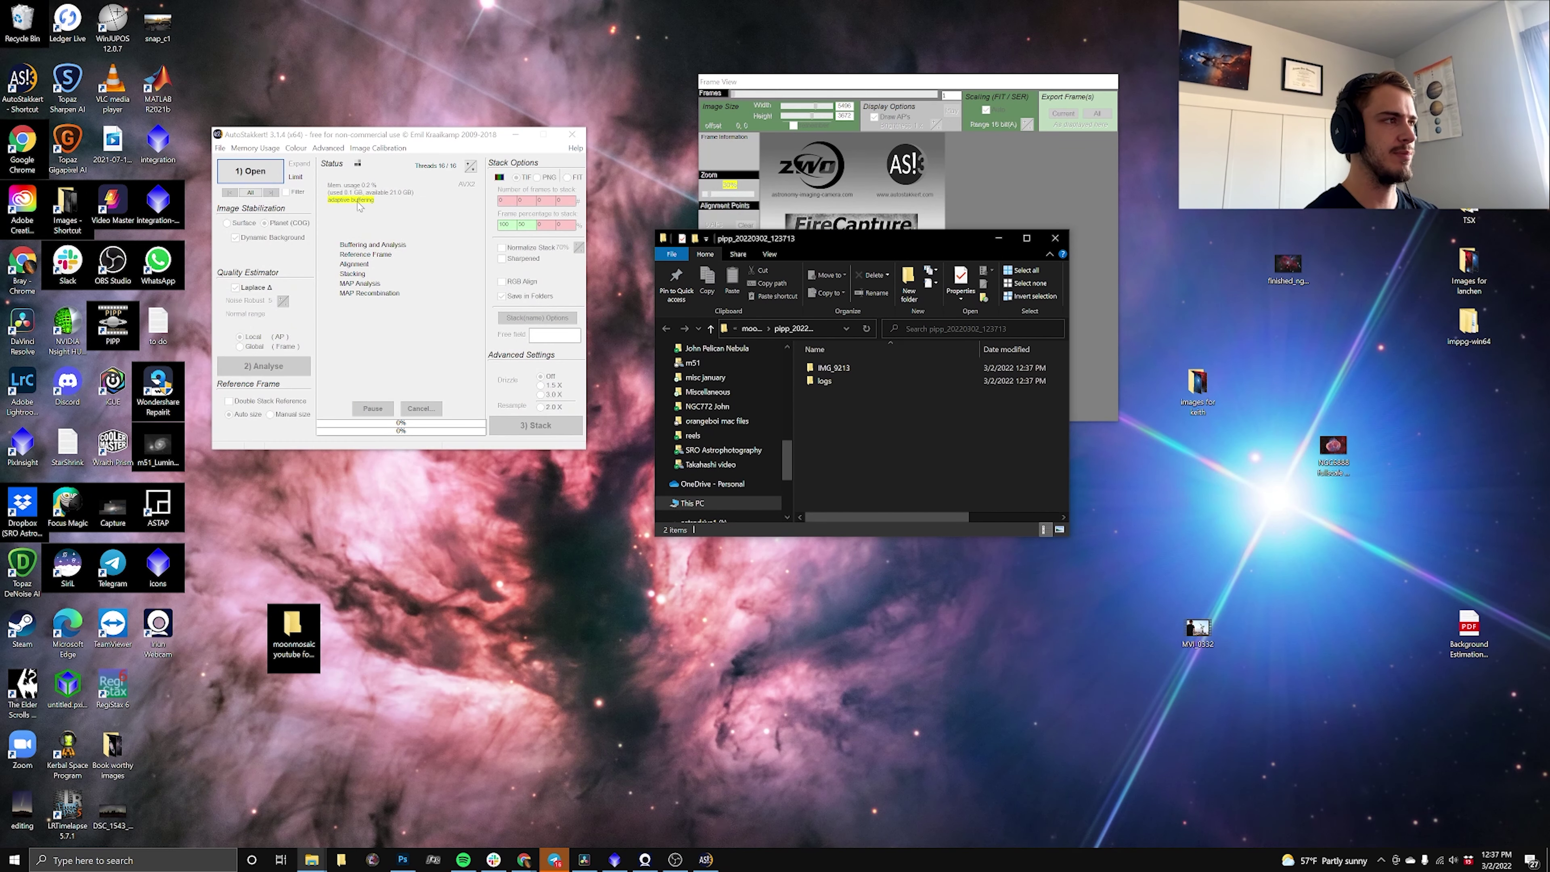
{"action": "left_click", "coordinate": [250, 171]}
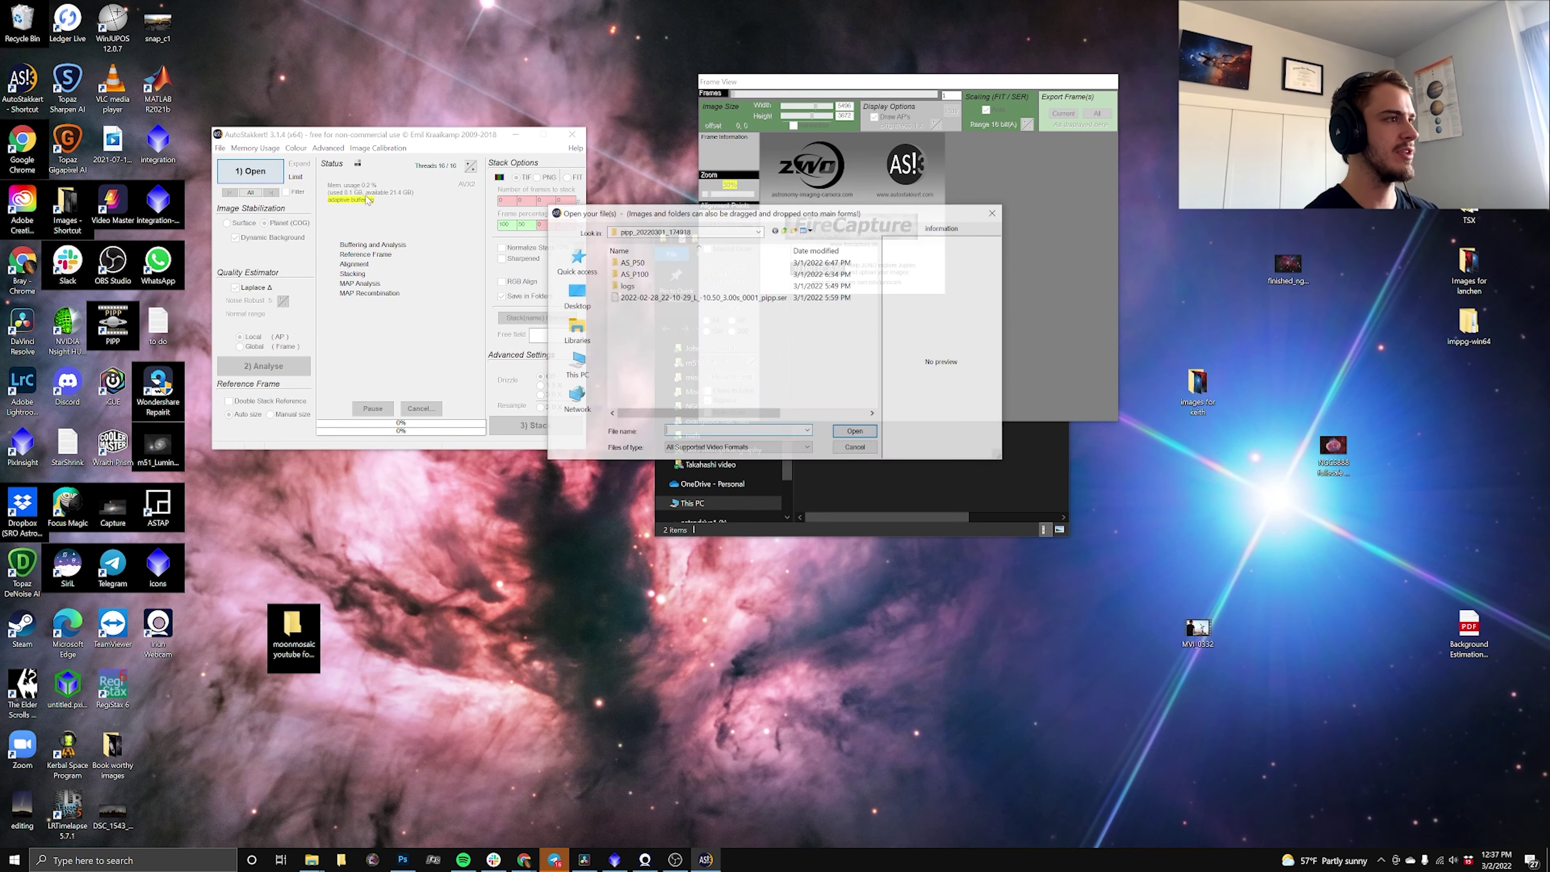
{"action": "left_click", "coordinate": [654, 236]}
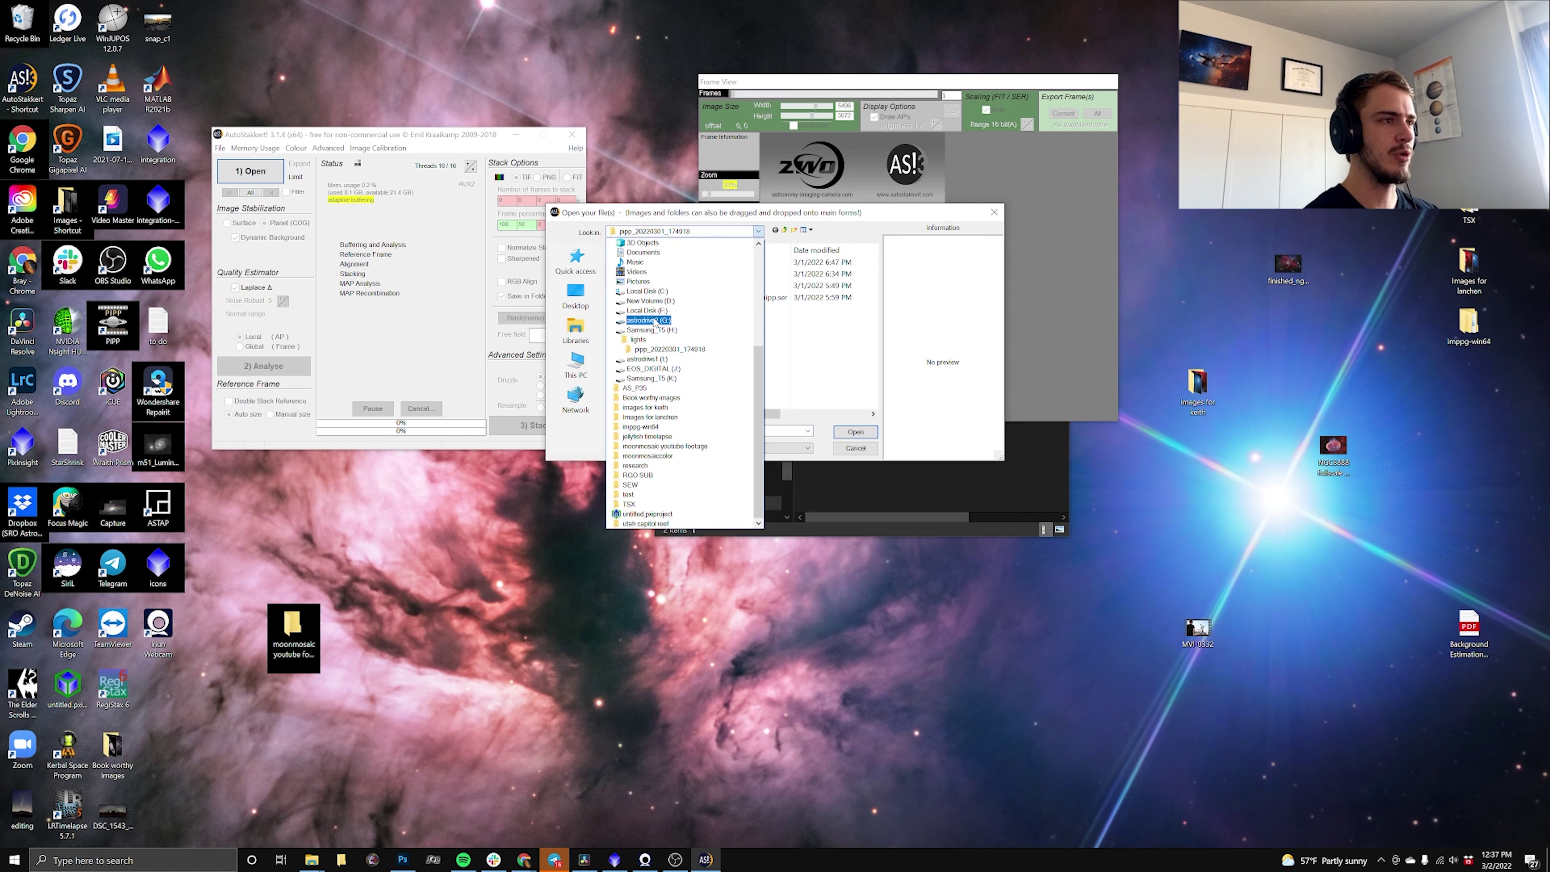
{"action": "left_click", "coordinate": [662, 330]}
{"action": "double_click", "coordinate": [662, 366]}
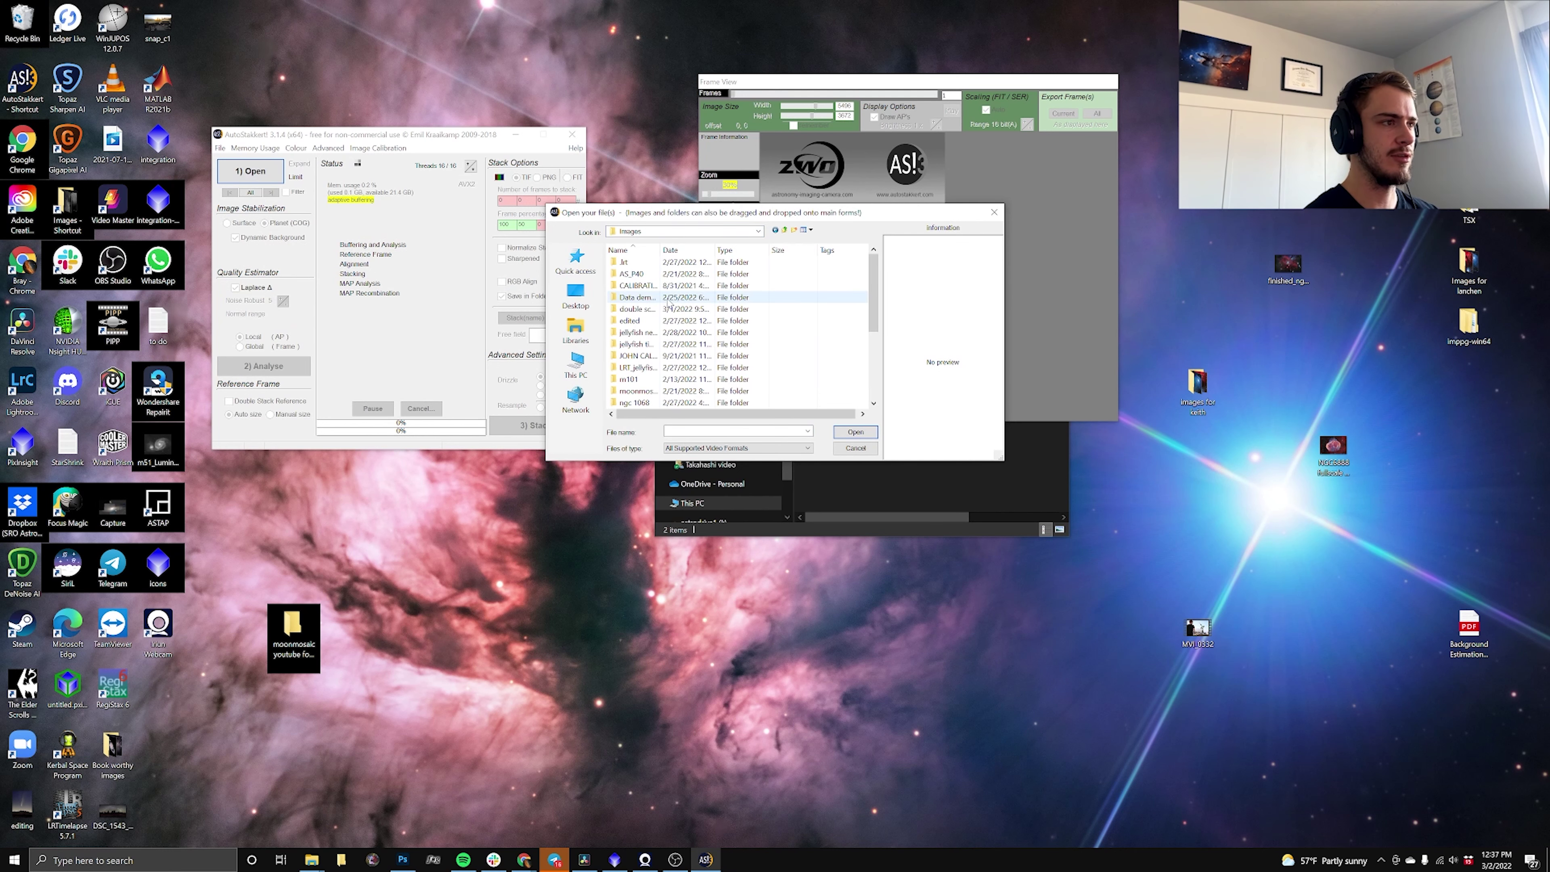
{"action": "double_click", "coordinate": [662, 366]}
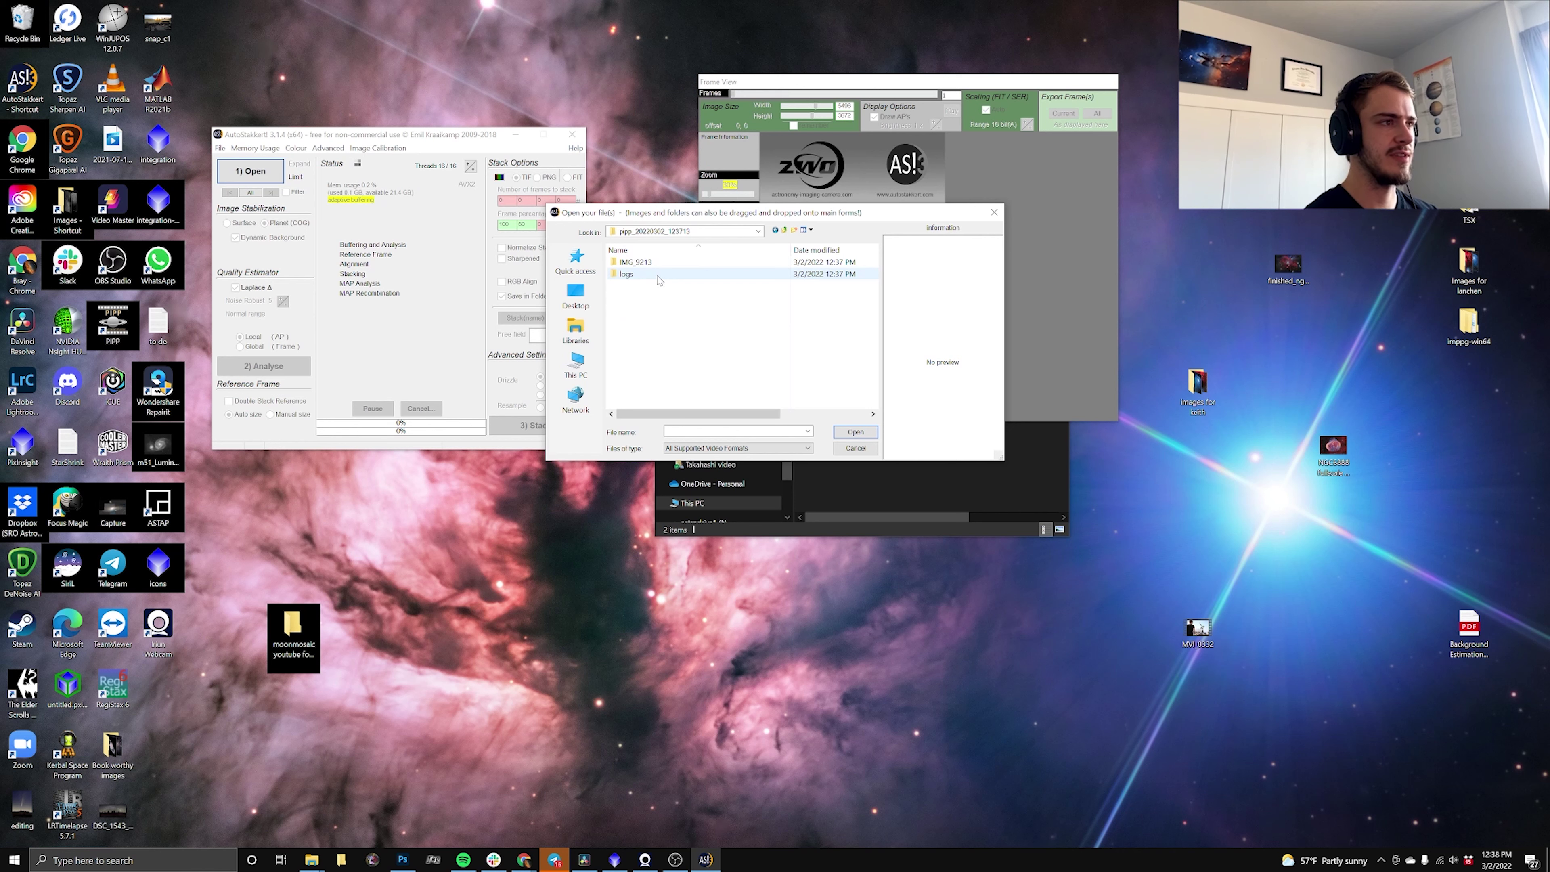
{"action": "double_click", "coordinate": [659, 279]}
{"action": "left_click", "coordinate": [781, 449]}
{"action": "left_click", "coordinate": [775, 465]}
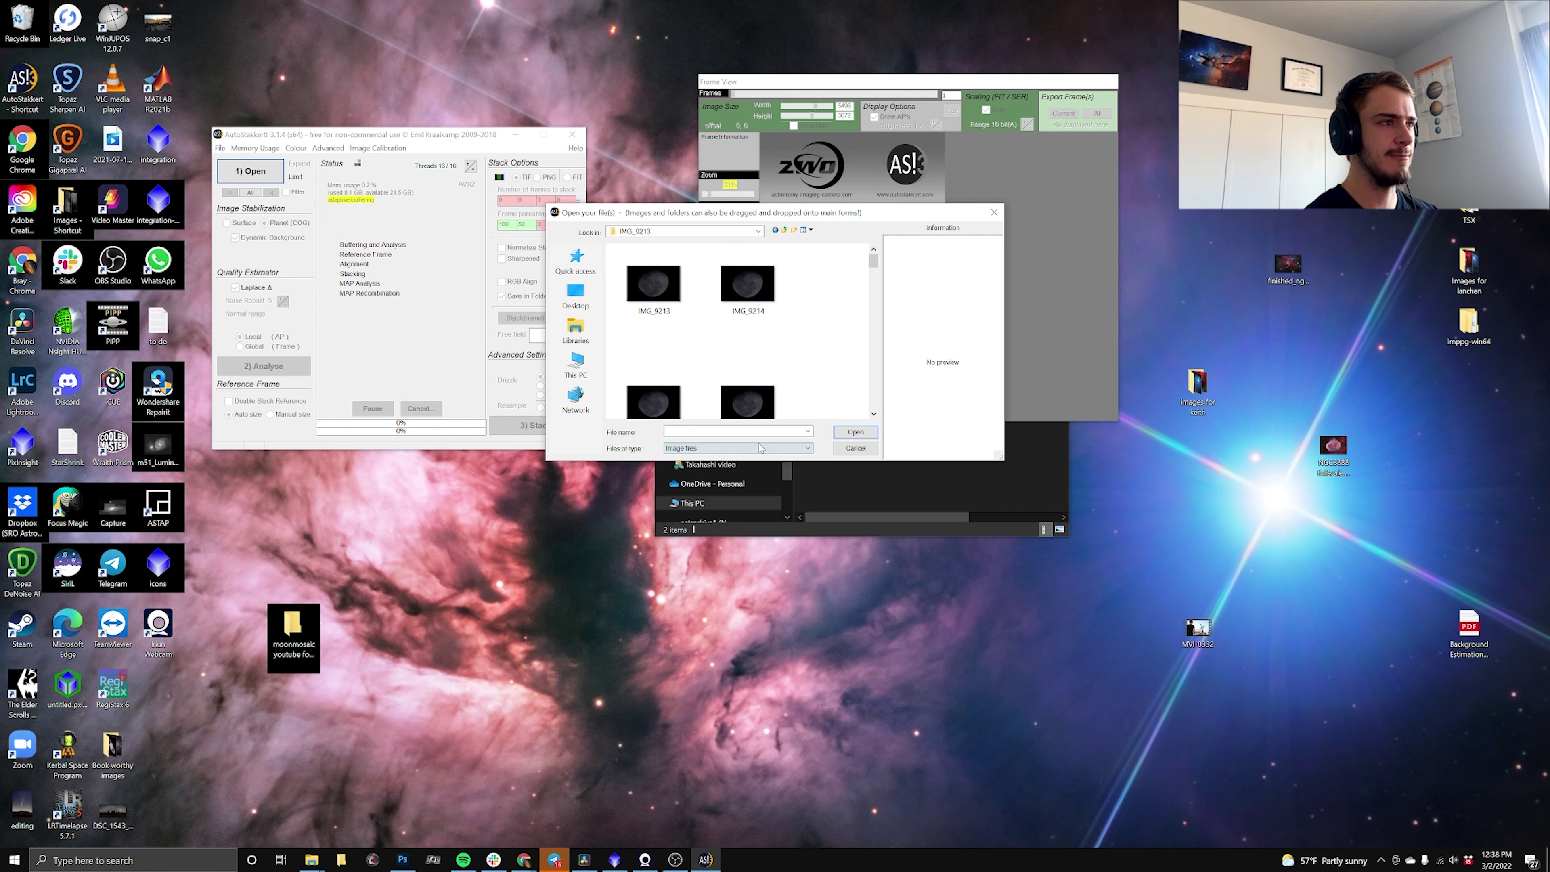
{"action": "key", "text": "ctrl+a"}
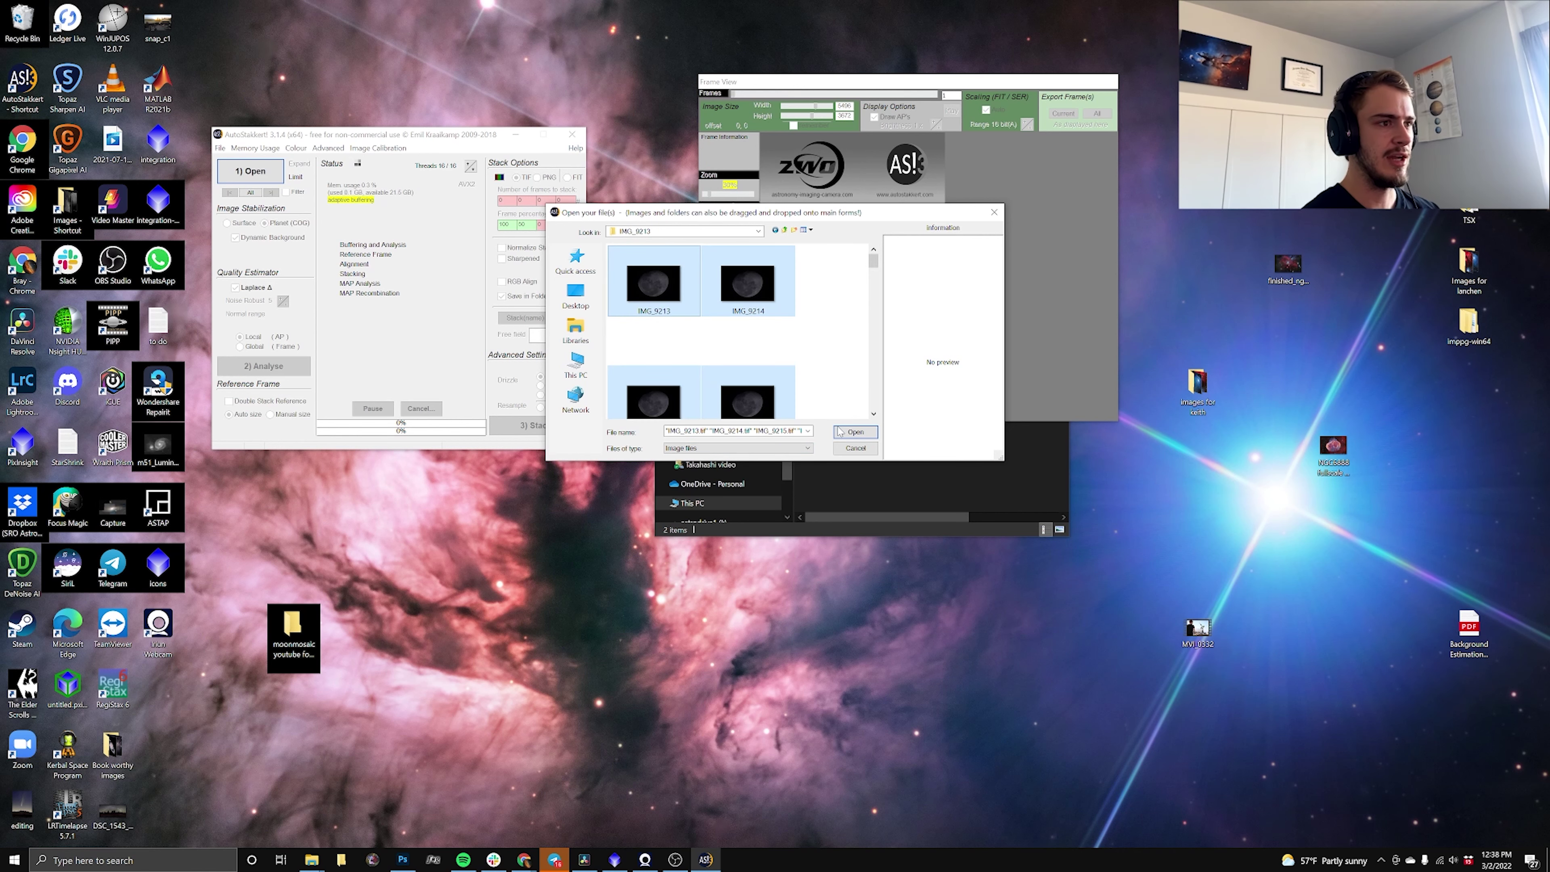
{"action": "left_click", "coordinate": [835, 431]}
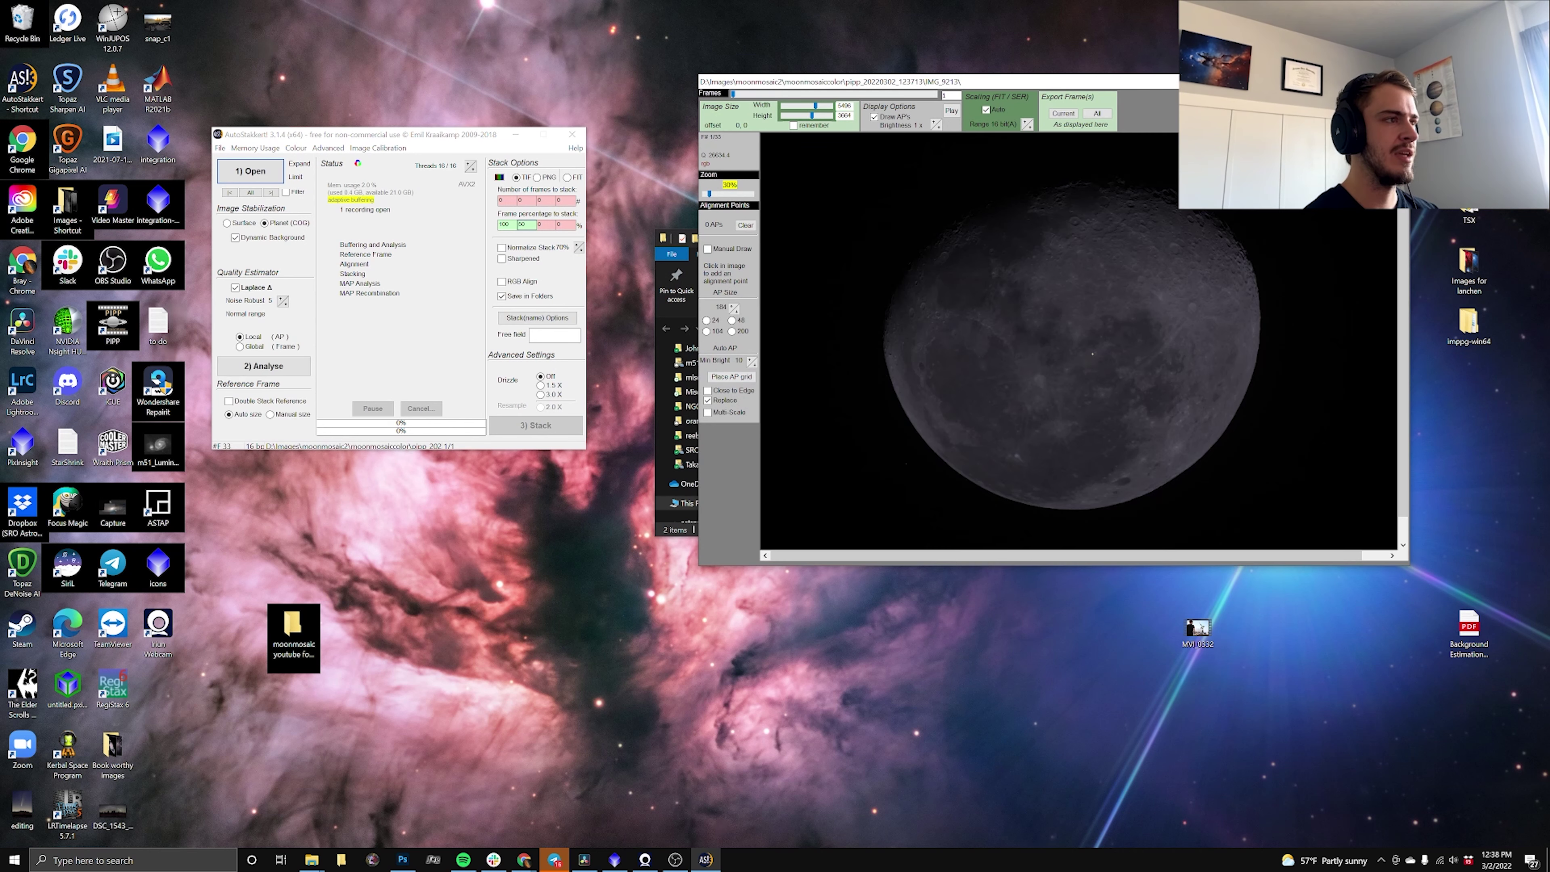
Set the frame percentage to stack to only 90, choose Surface stabilization, and analyse the frames.
{"action": "type", "text": "0"}
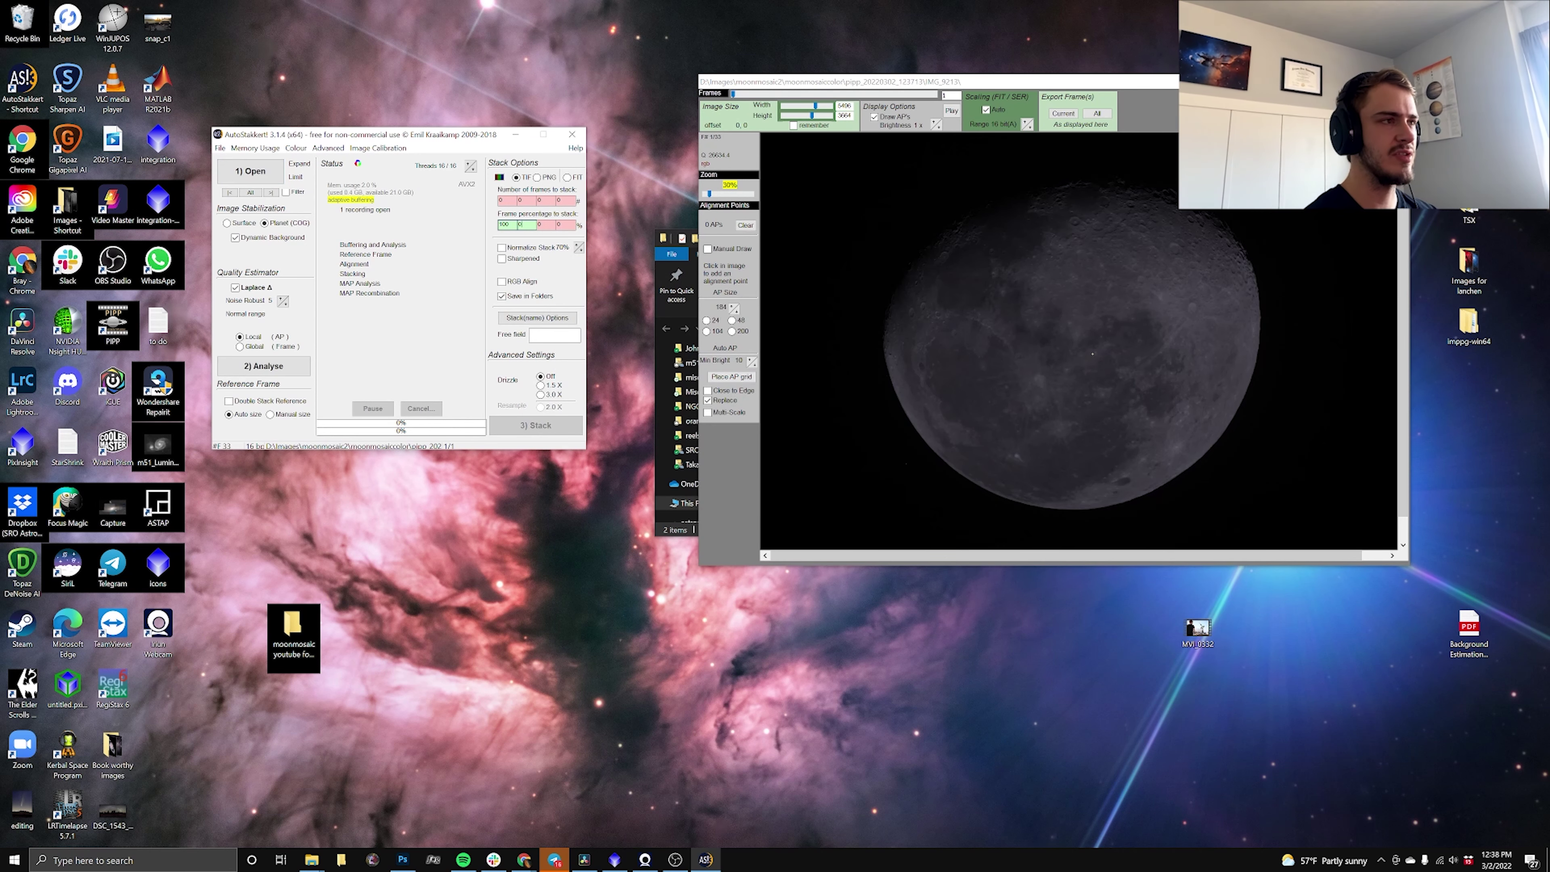
{"action": "left_click_drag", "start_coordinate": [511, 225], "coordinate": [495, 229]}
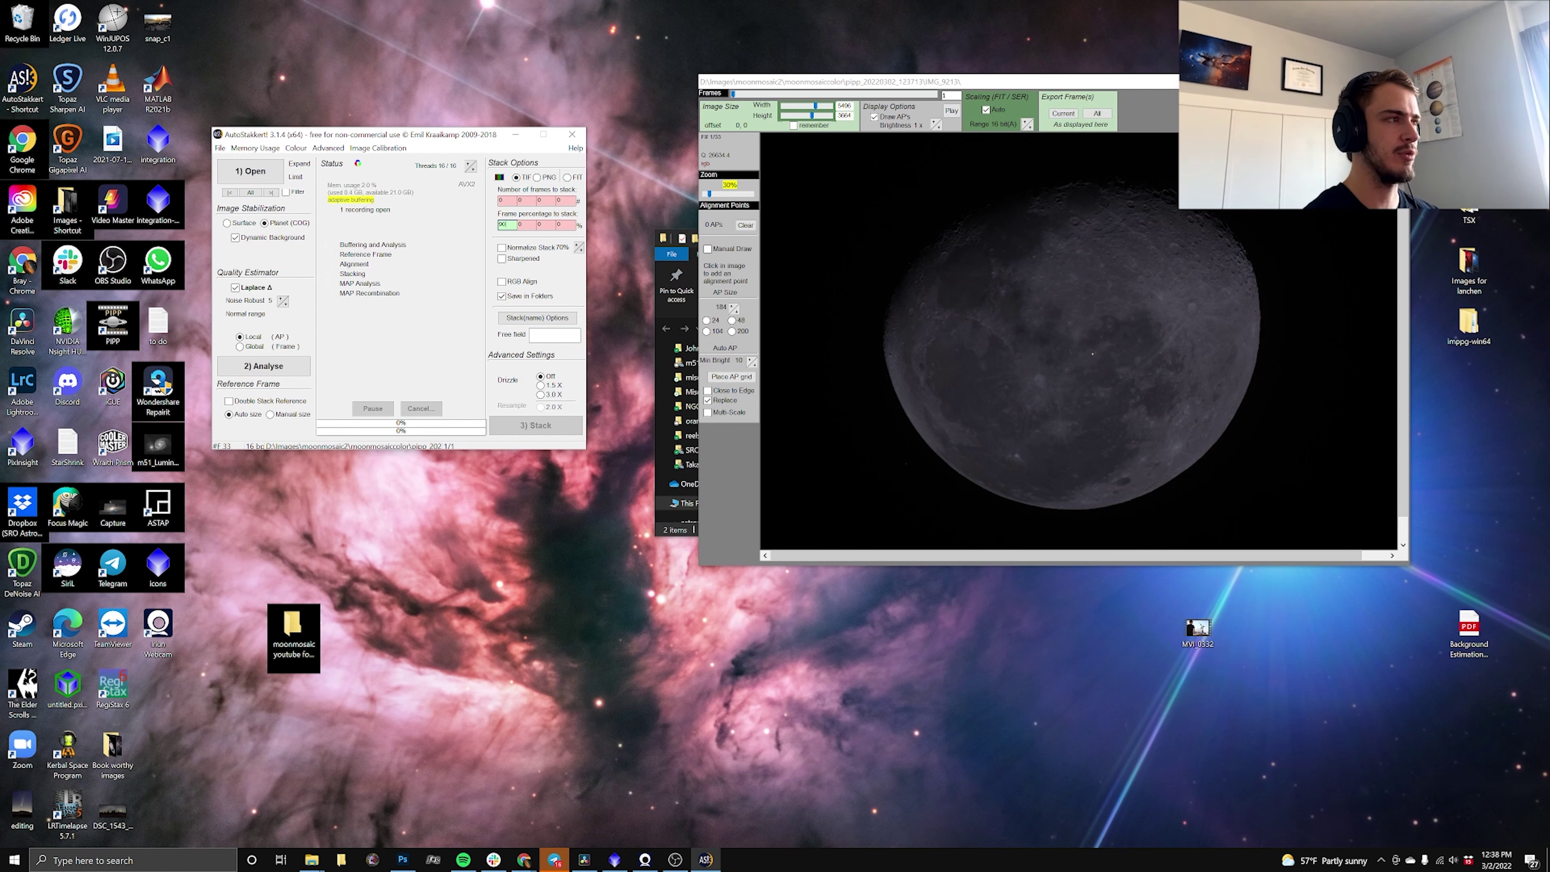
{"action": "left_click", "coordinate": [245, 224]}
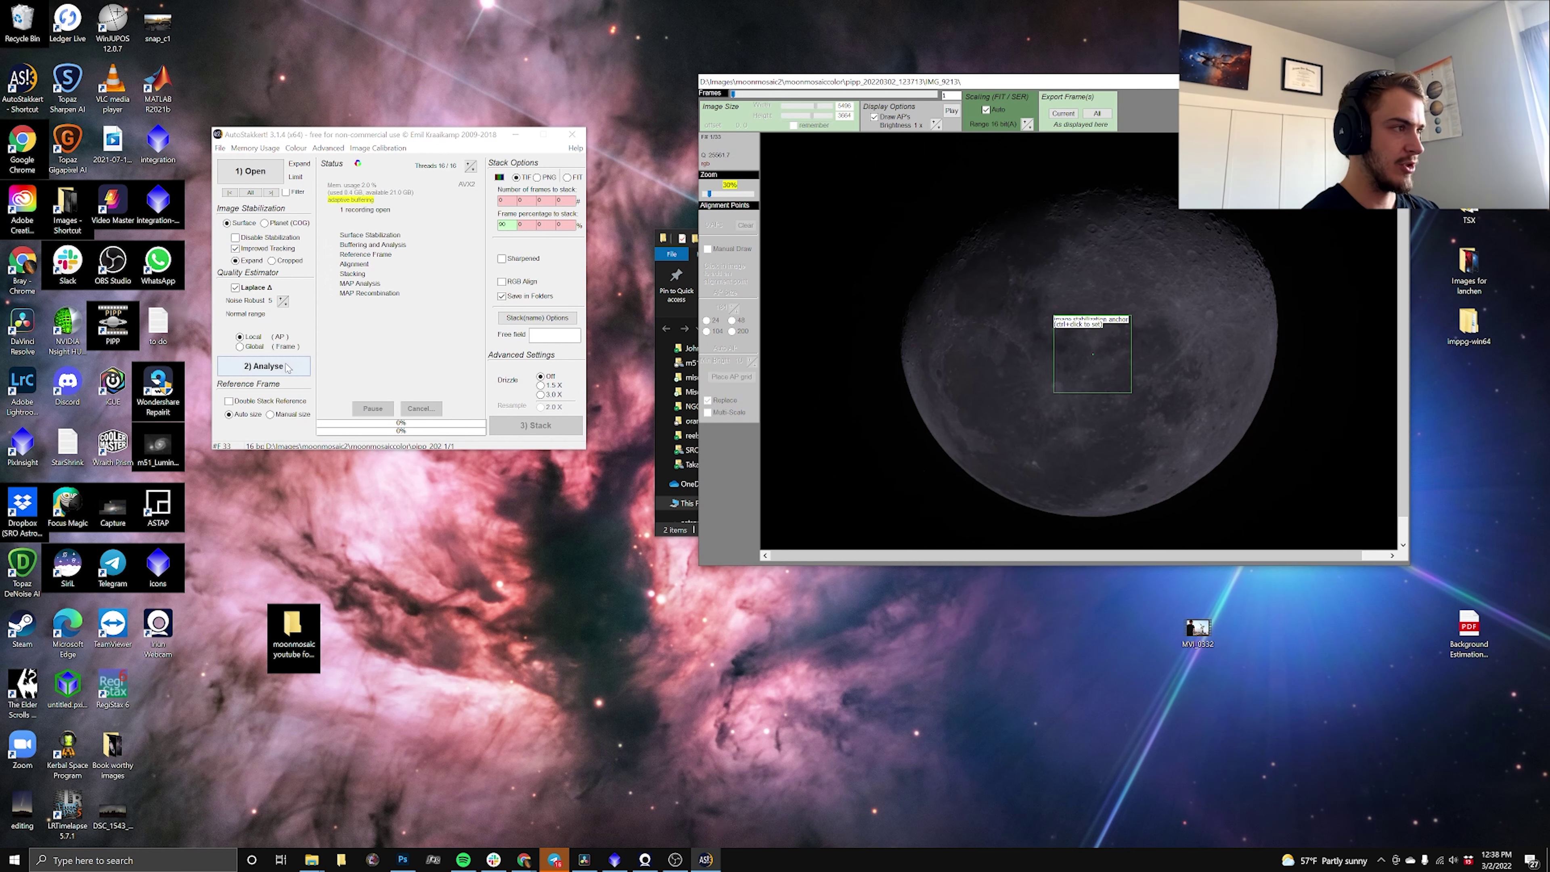
{"action": "left_click", "coordinate": [264, 366]}
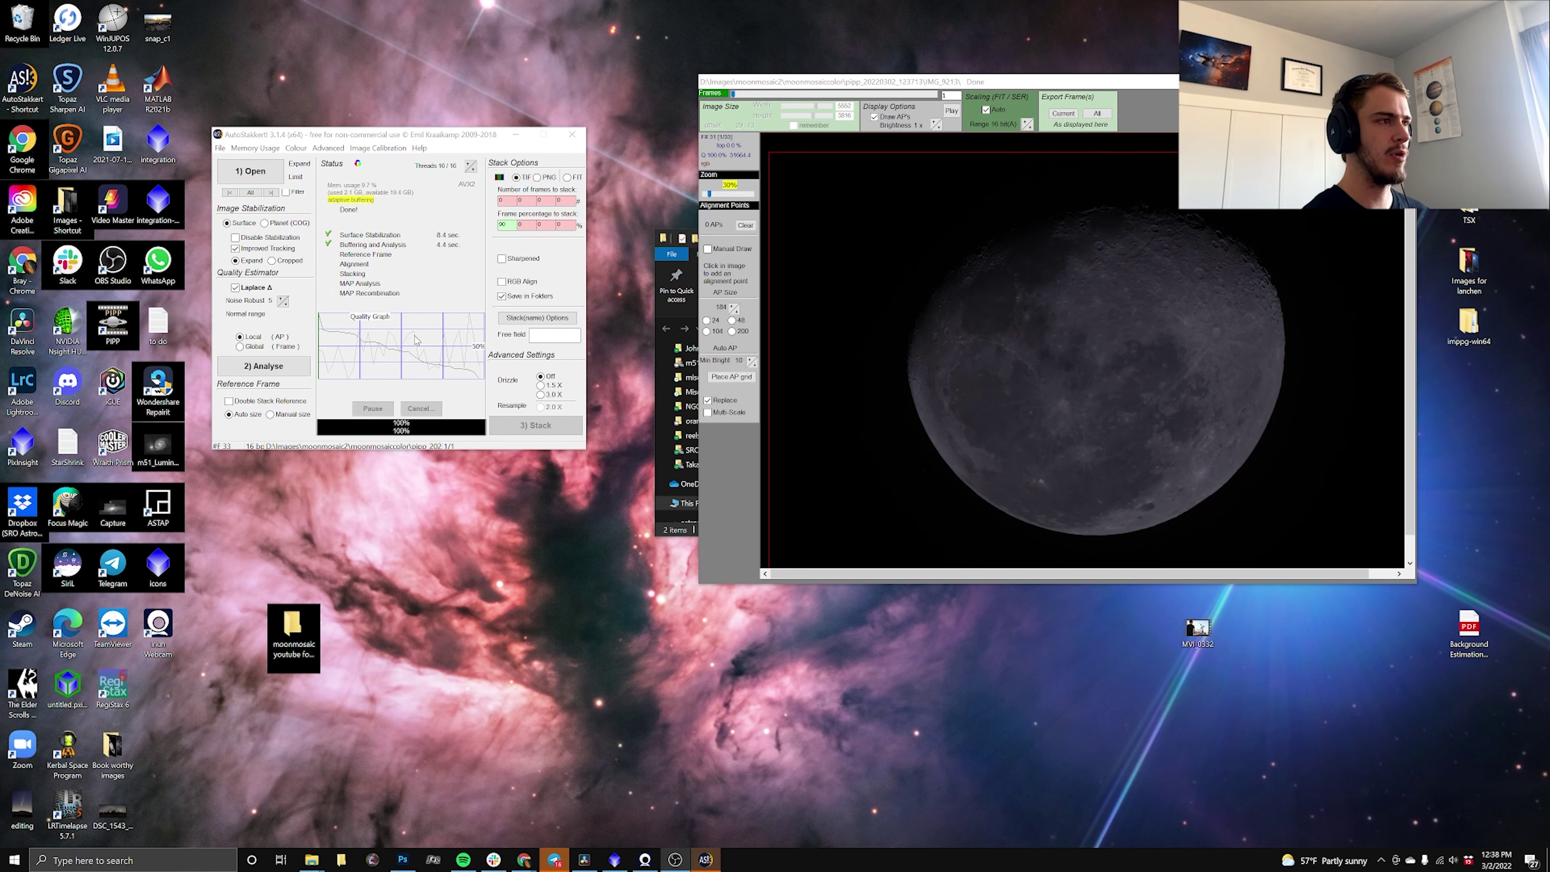
Place an alignment point grid over the moon with AP size 200 and stack the frames.
{"action": "left_click", "coordinate": [740, 332]}
{"action": "left_click", "coordinate": [731, 377]}
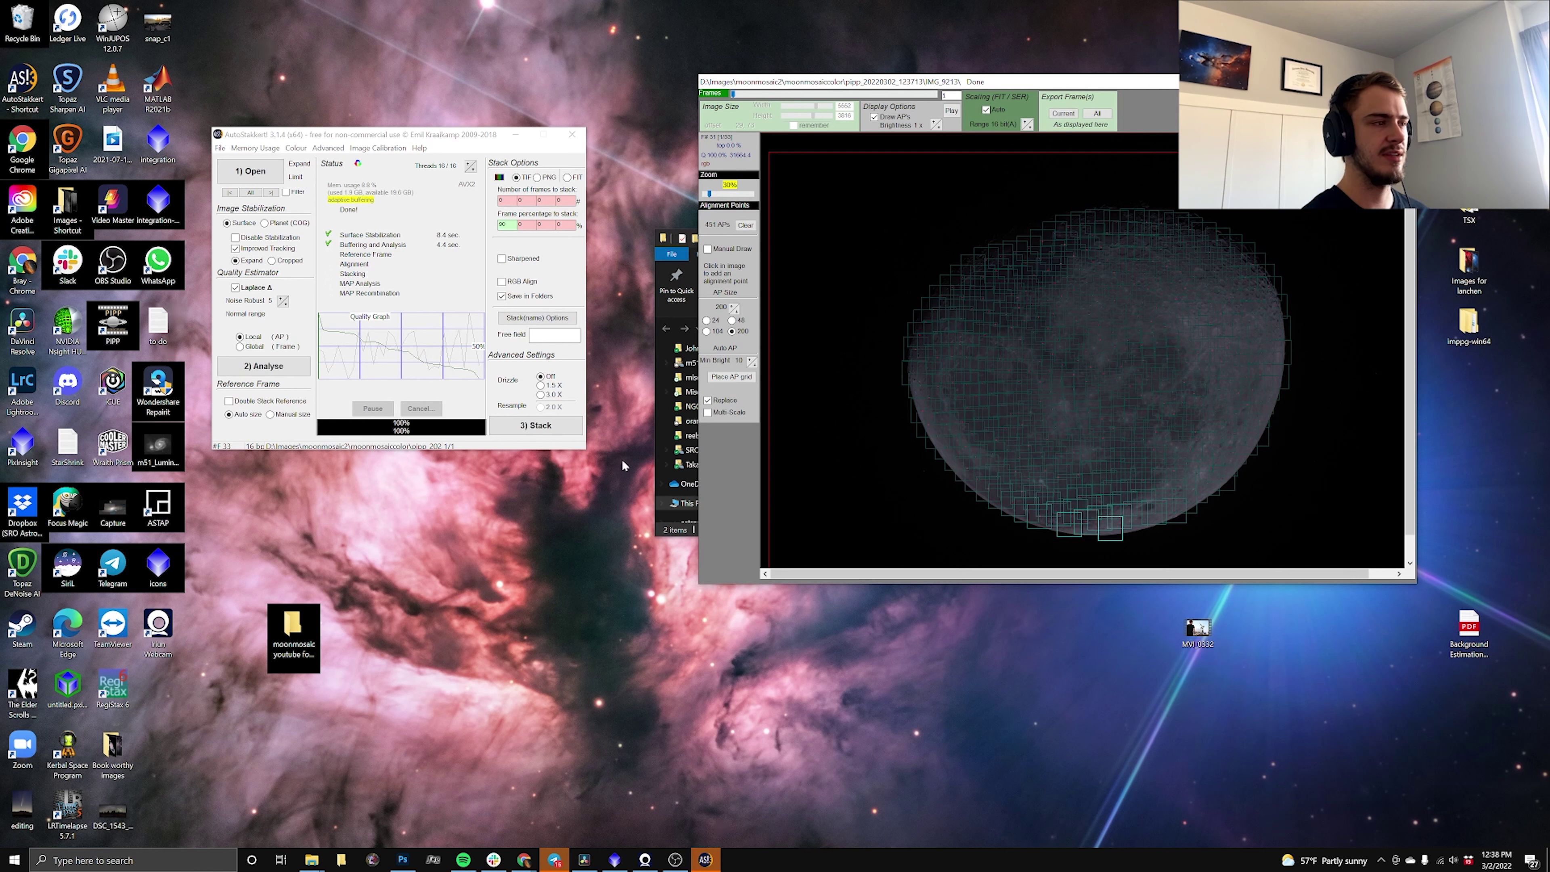
{"action": "left_click", "coordinate": [531, 425]}
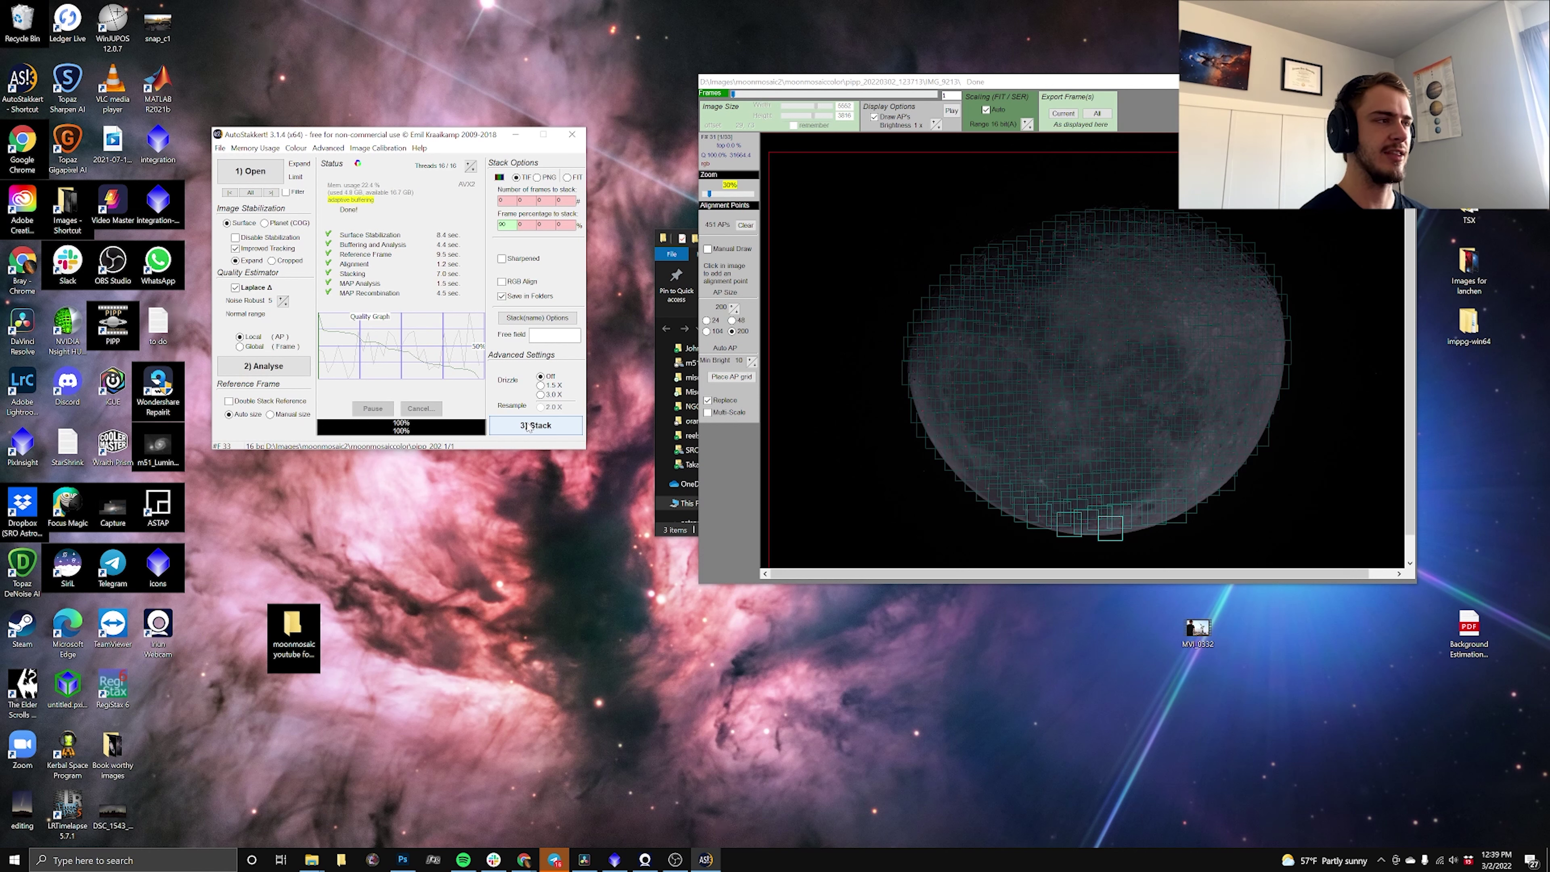
{"action": "left_click", "coordinate": [879, 188]}
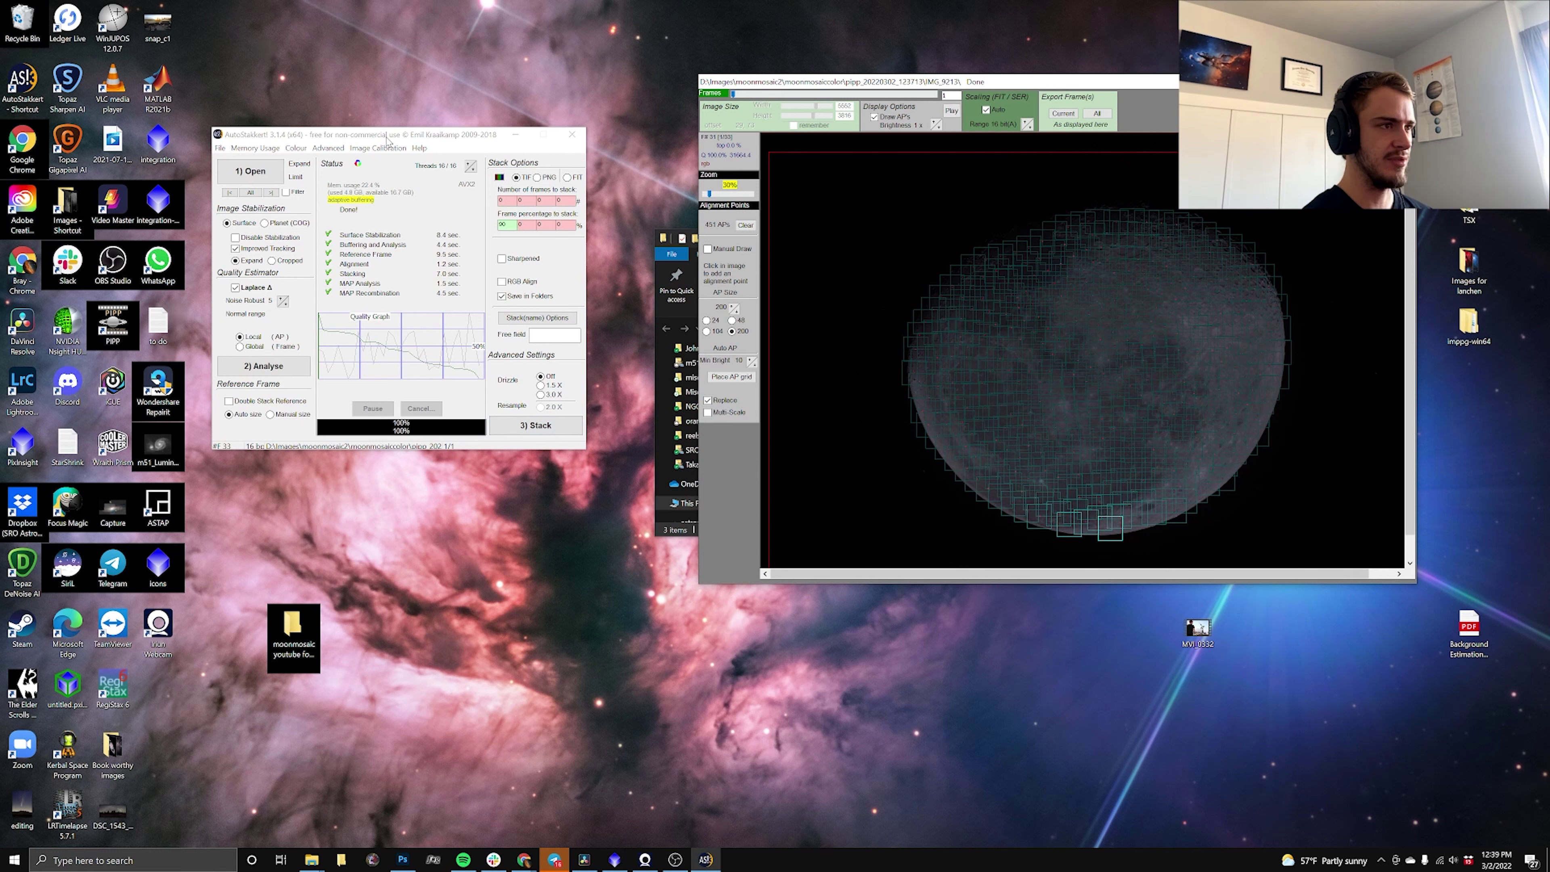
Switch to PixInsight and open the stacked color image IMG_9213_lapl5_ap451 from the AS_P90 folder in Images\moonmosaic2\moonmosaiccolor\pipp_20220302_123713.
{"action": "left_click", "coordinate": [616, 860]}
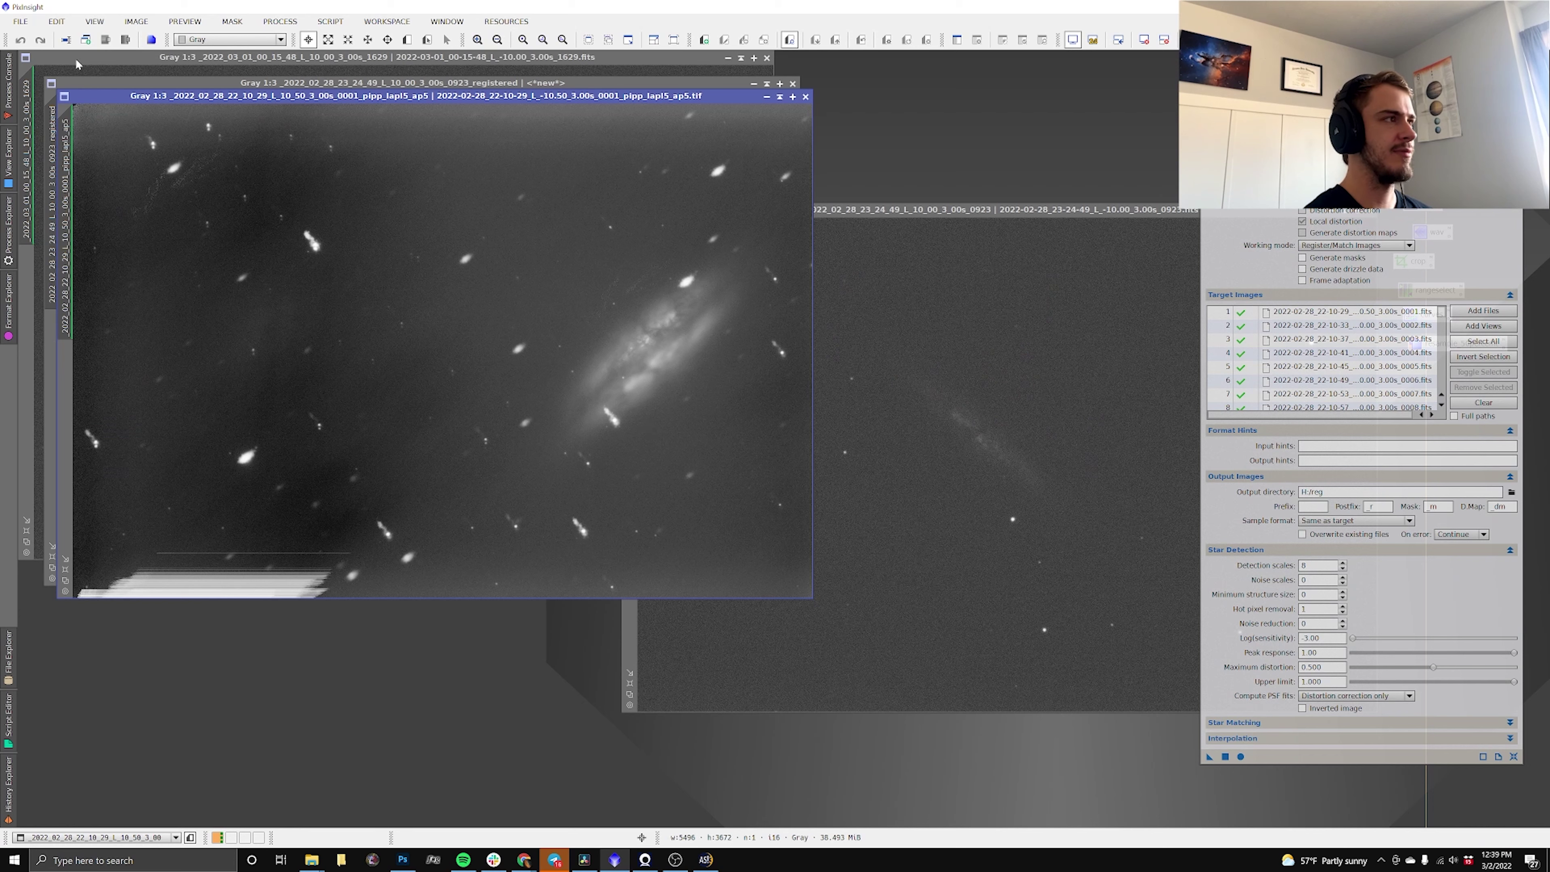
{"action": "left_click", "coordinate": [21, 21]}
{"action": "left_click", "coordinate": [49, 263]}
{"action": "scroll", "coordinate": [56, 175], "scroll_direction": "up", "scroll_amount": 2}
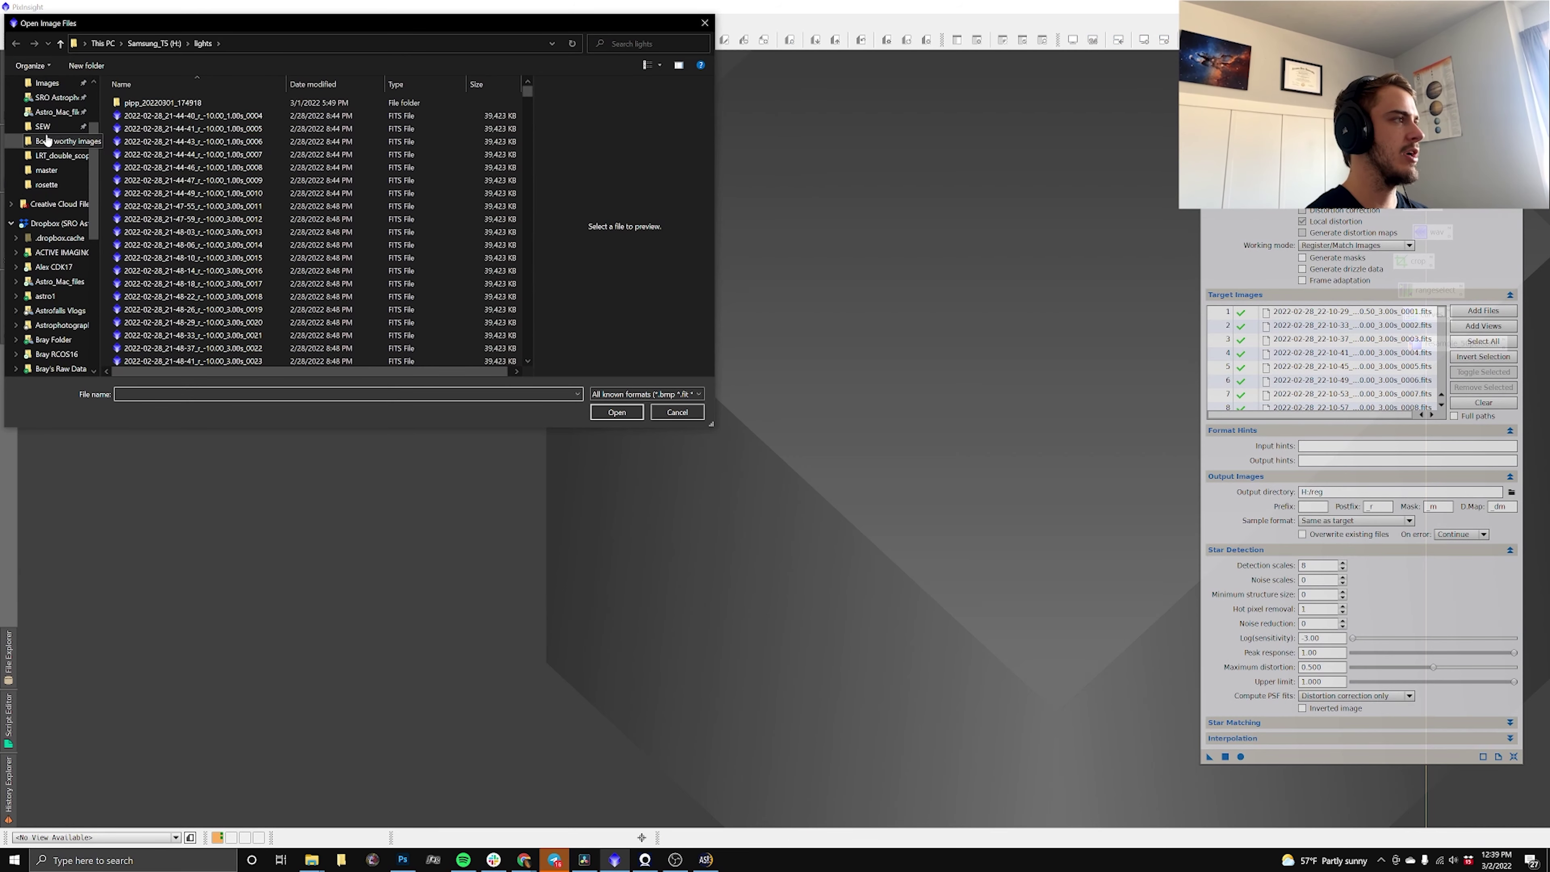
{"action": "left_click", "coordinate": [48, 141]}
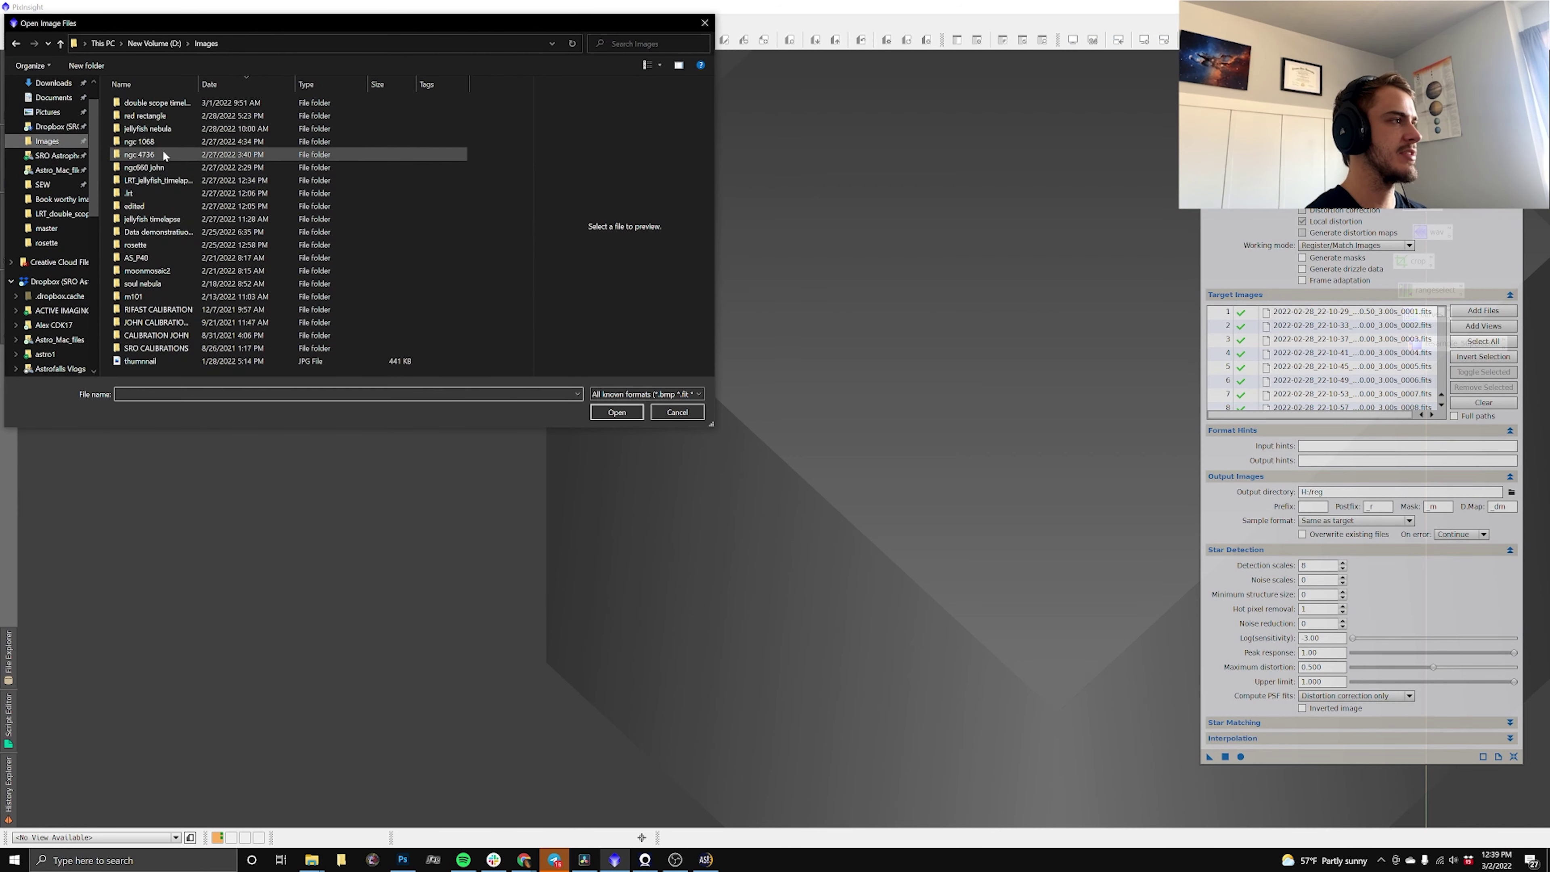
{"action": "double_click", "coordinate": [214, 271]}
{"action": "double_click", "coordinate": [150, 104]}
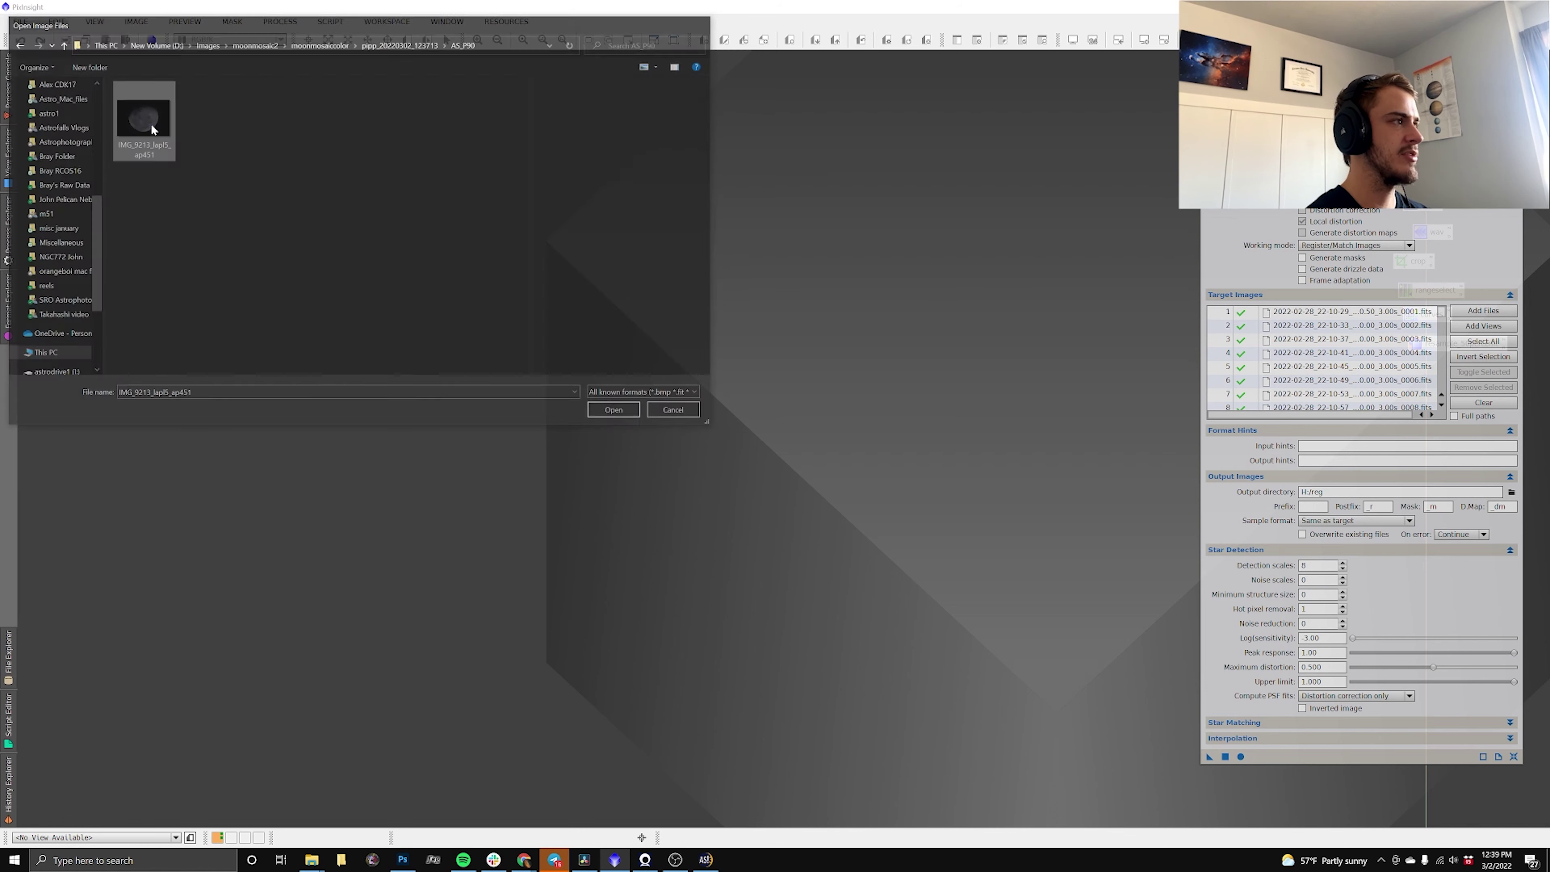
{"action": "double_click", "coordinate": [150, 122]}
Inspect the stacked moon image with an automatic screen stretch and open the ScreenTransferFunction window.
{"action": "scroll", "coordinate": [471, 218], "scroll_direction": "up", "scroll_amount": 7}
{"action": "scroll", "coordinate": [471, 218], "scroll_direction": "down", "scroll_amount": 3}
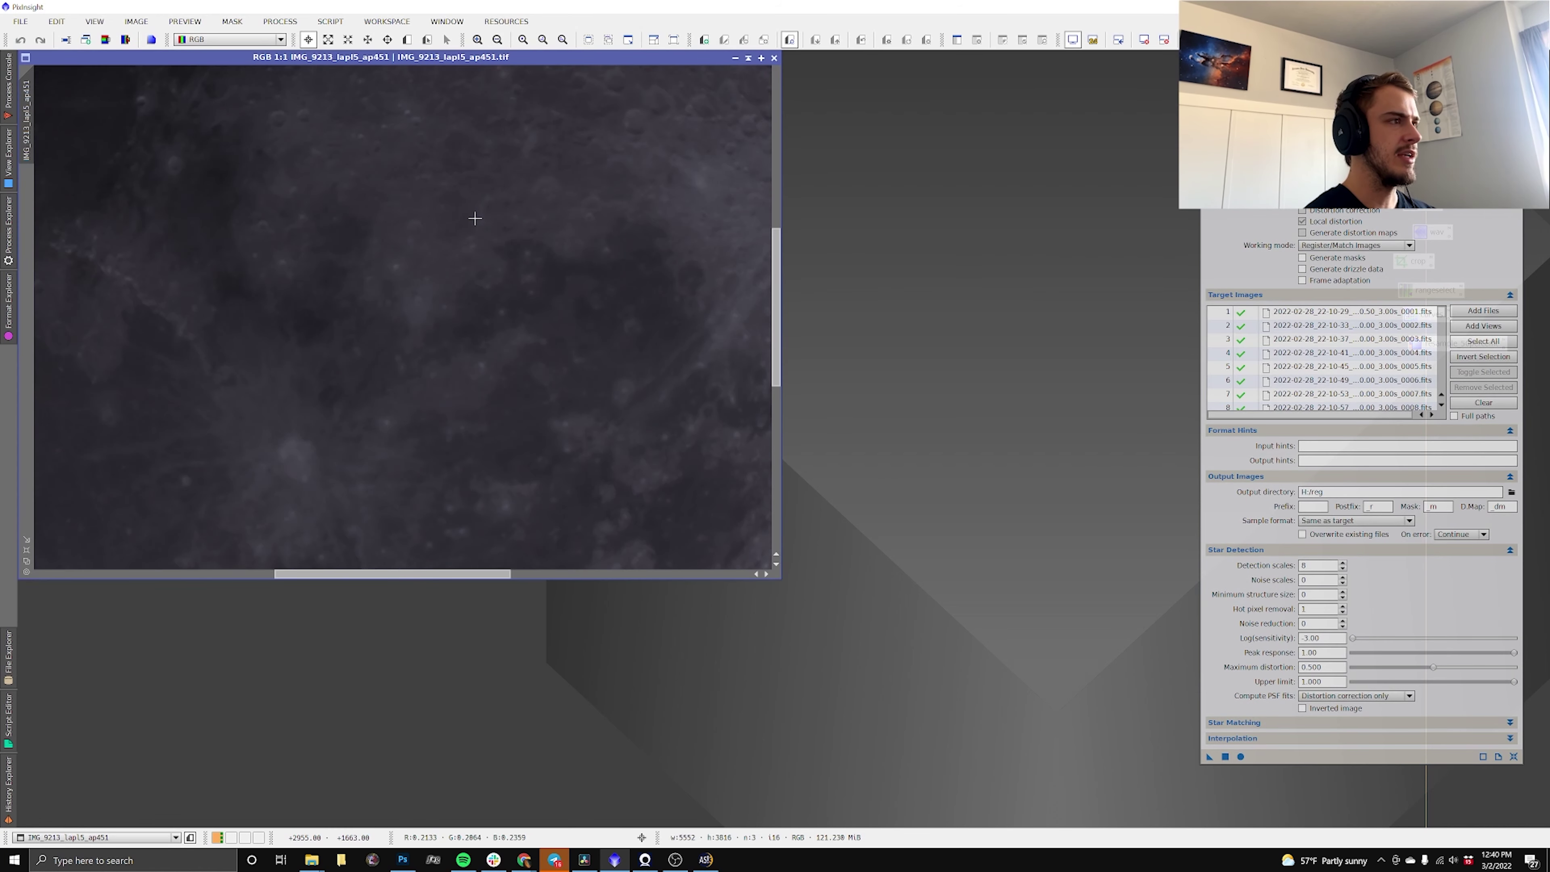
{"action": "scroll", "coordinate": [475, 218], "scroll_direction": "down", "scroll_amount": 2}
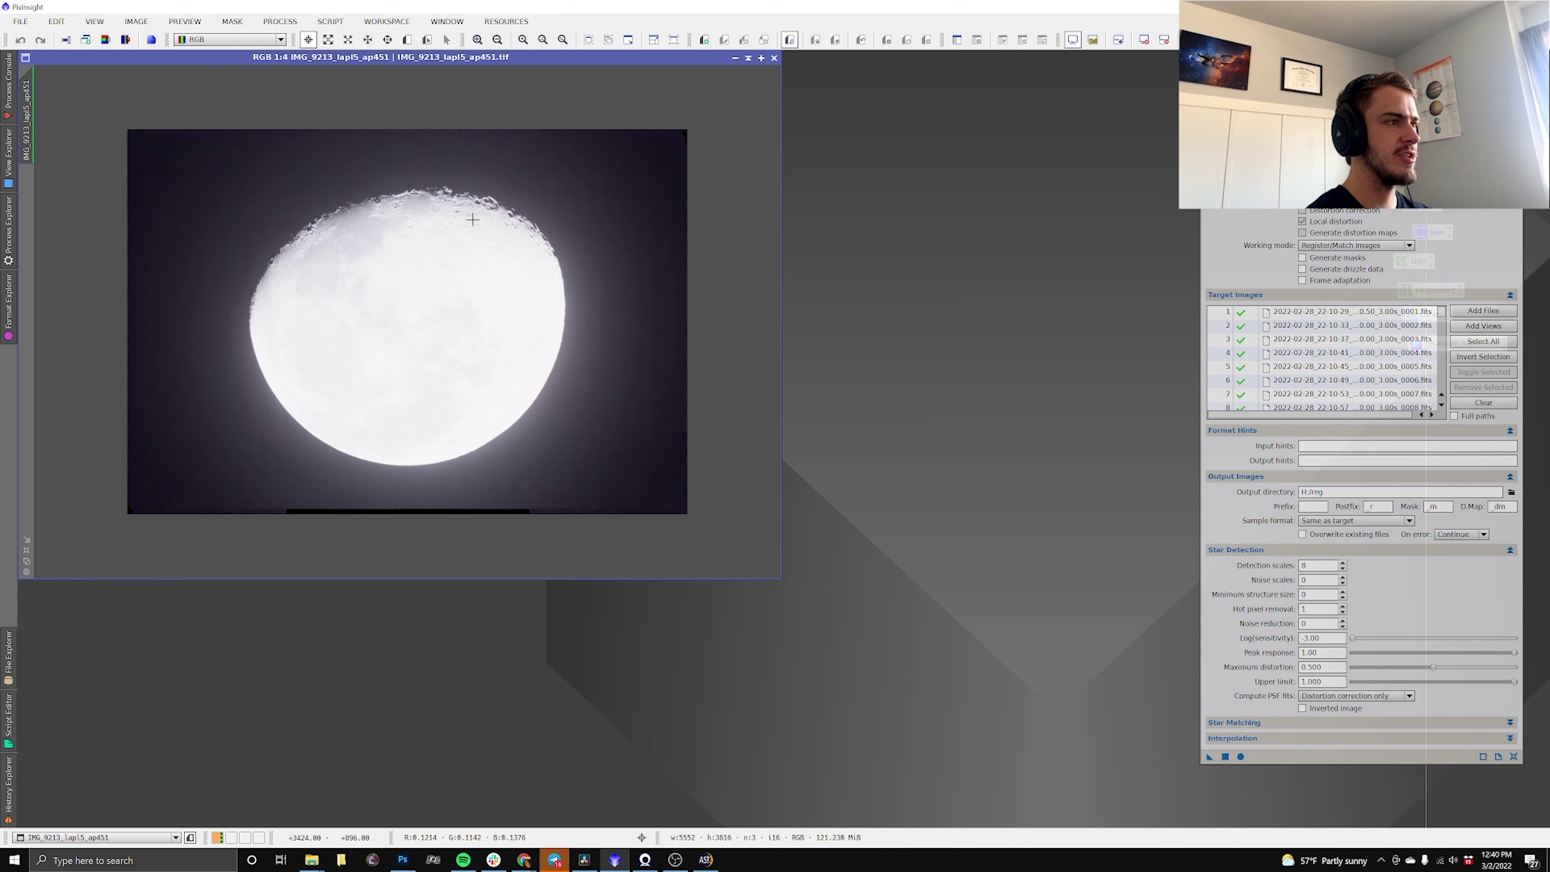
{"action": "scroll", "coordinate": [460, 221], "scroll_direction": "up", "scroll_amount": 1}
{"action": "scroll", "coordinate": [460, 221], "scroll_direction": "down", "scroll_amount": 1}
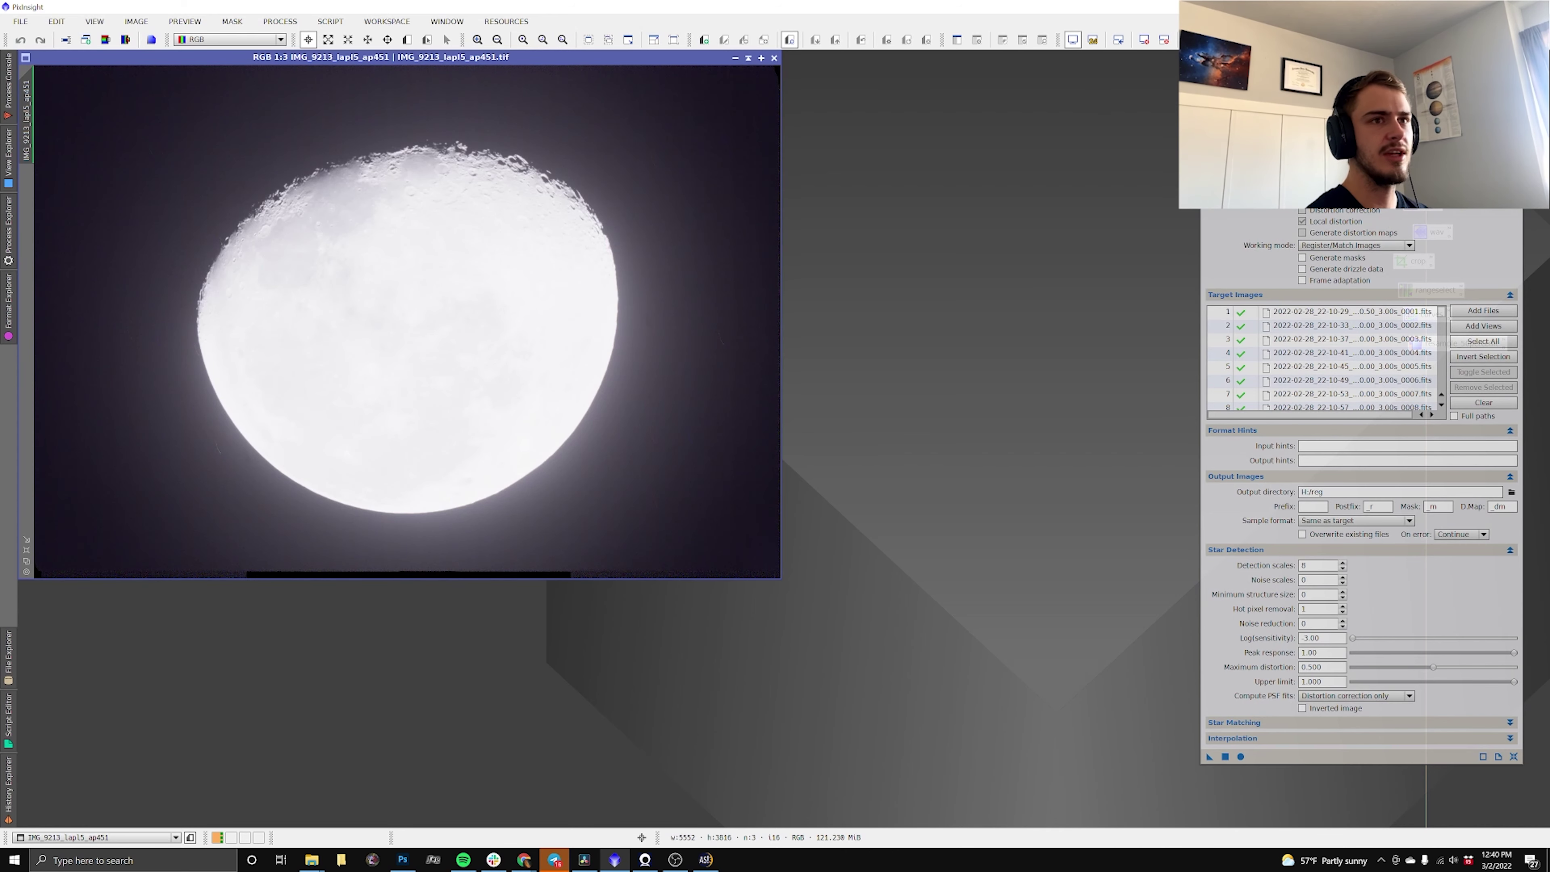
{"action": "key", "text": "ctrl+F12"}
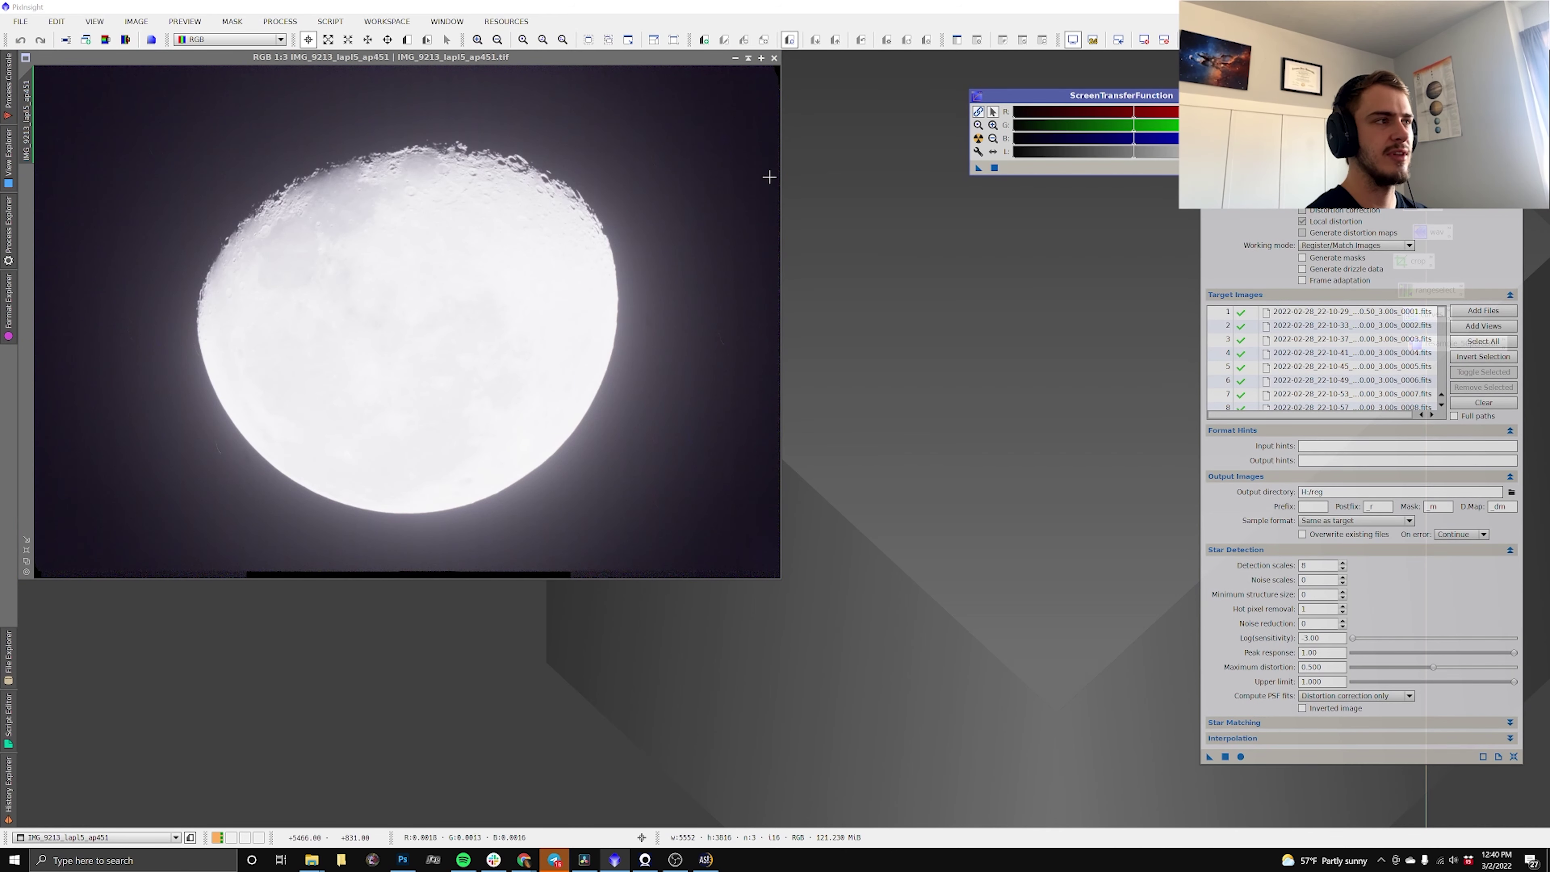
Define a preview around the moon's central region, examine its surface detail, and return to the full unstretched image.
{"action": "left_click", "coordinate": [407, 39]}
{"action": "left_click_drag", "start_coordinate": [374, 235], "coordinate": [526, 355]}
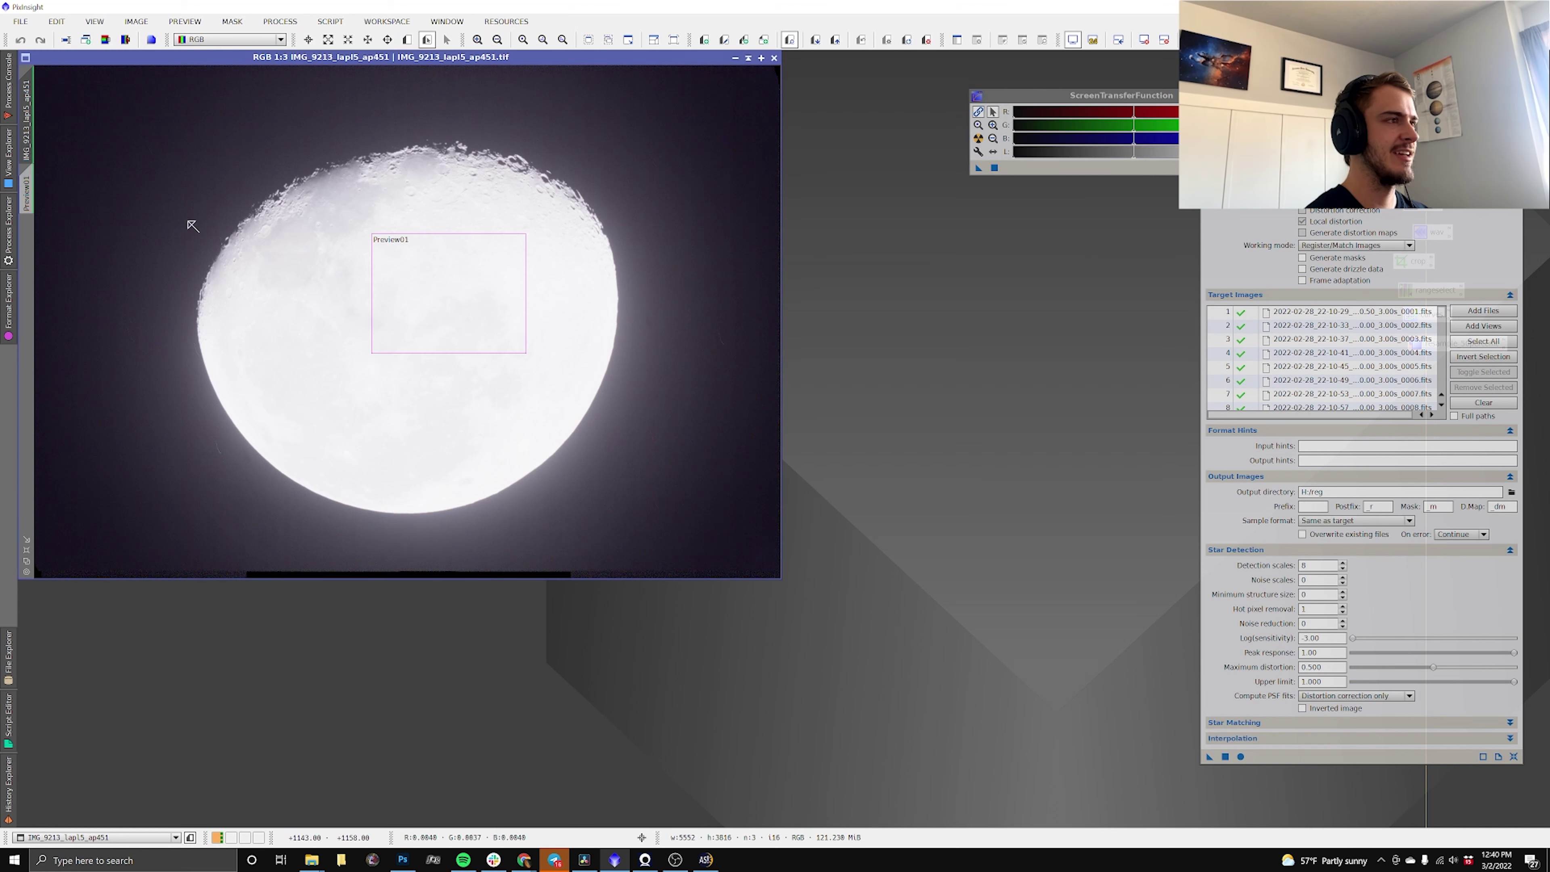
{"action": "left_click", "coordinate": [26, 194]}
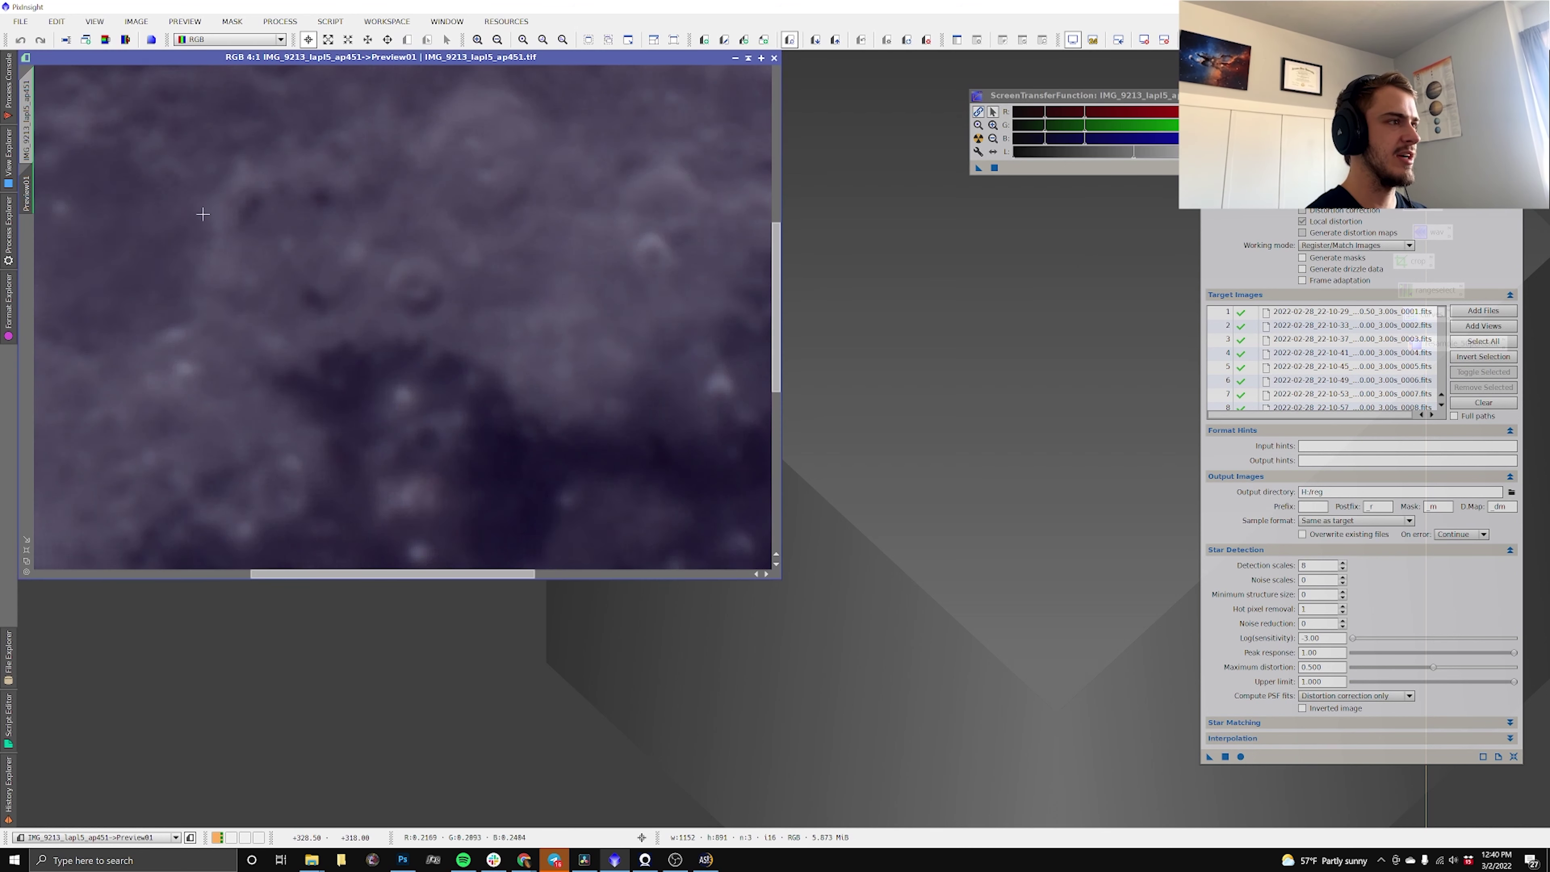
{"action": "scroll", "coordinate": [233, 202], "scroll_direction": "up", "scroll_amount": 1}
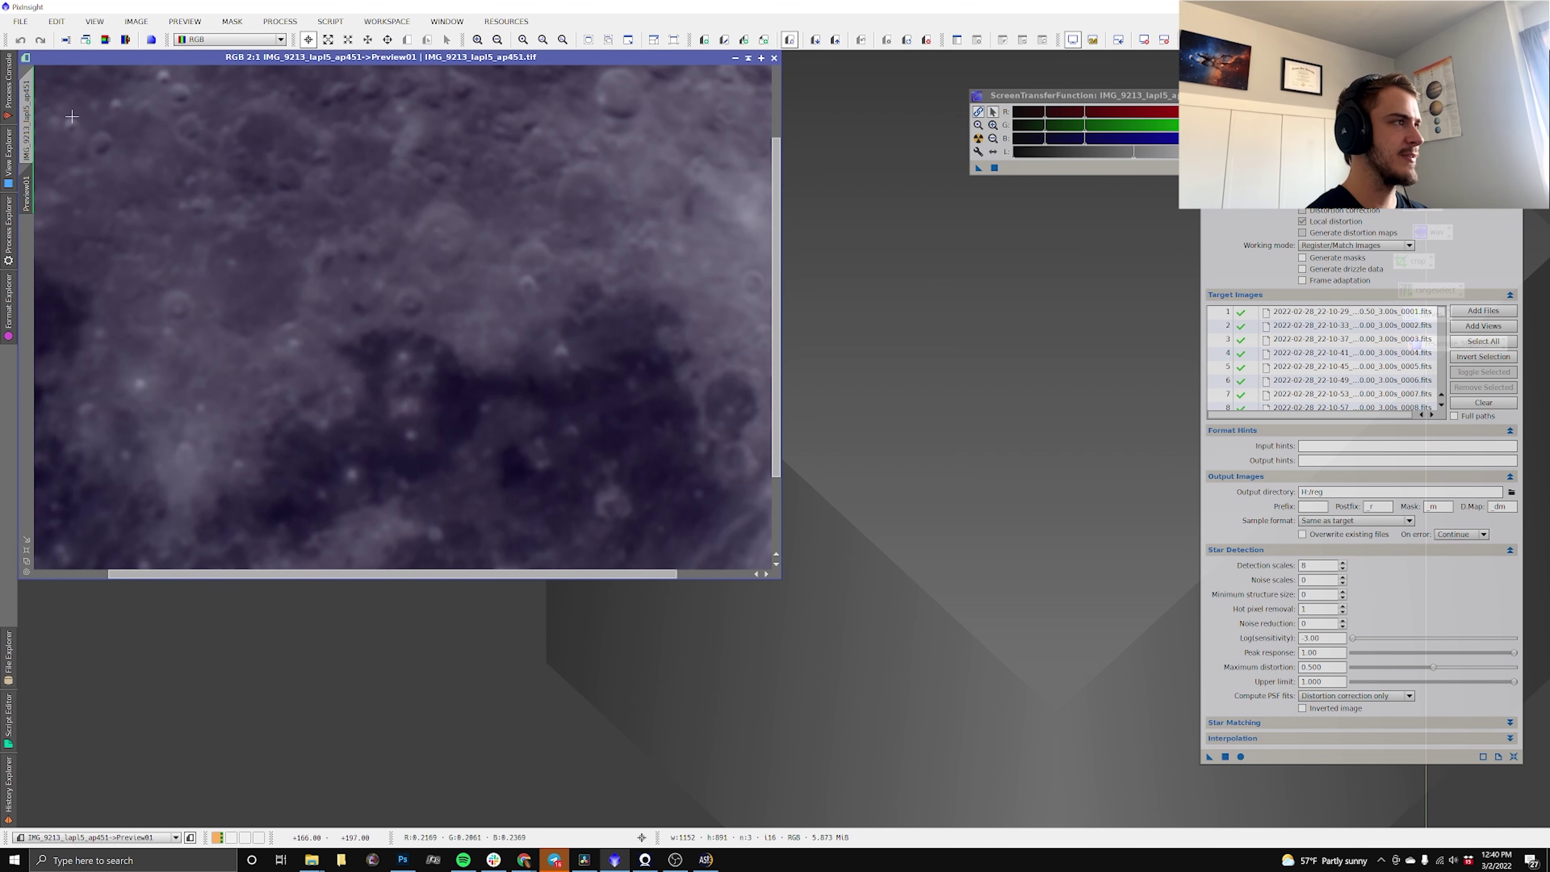
{"action": "left_click", "coordinate": [26, 116]}
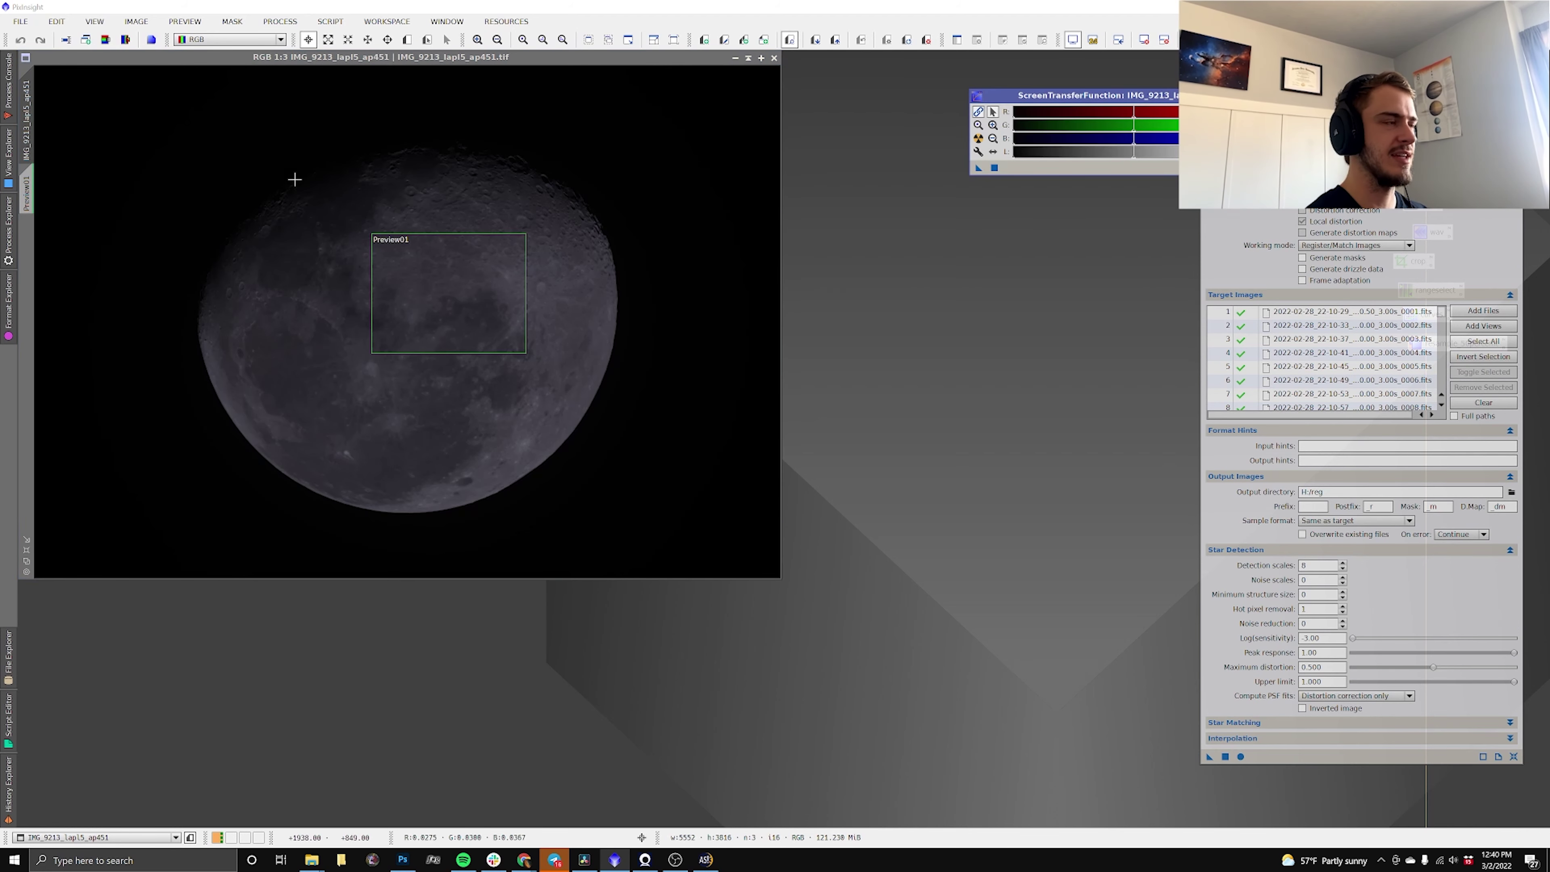
Switch to the AS_P35 folder in File Explorer and look through the stacked lunar mosaic tiles one by one, starting with Tile-000.
{"action": "key", "text": "alt+Tab"}
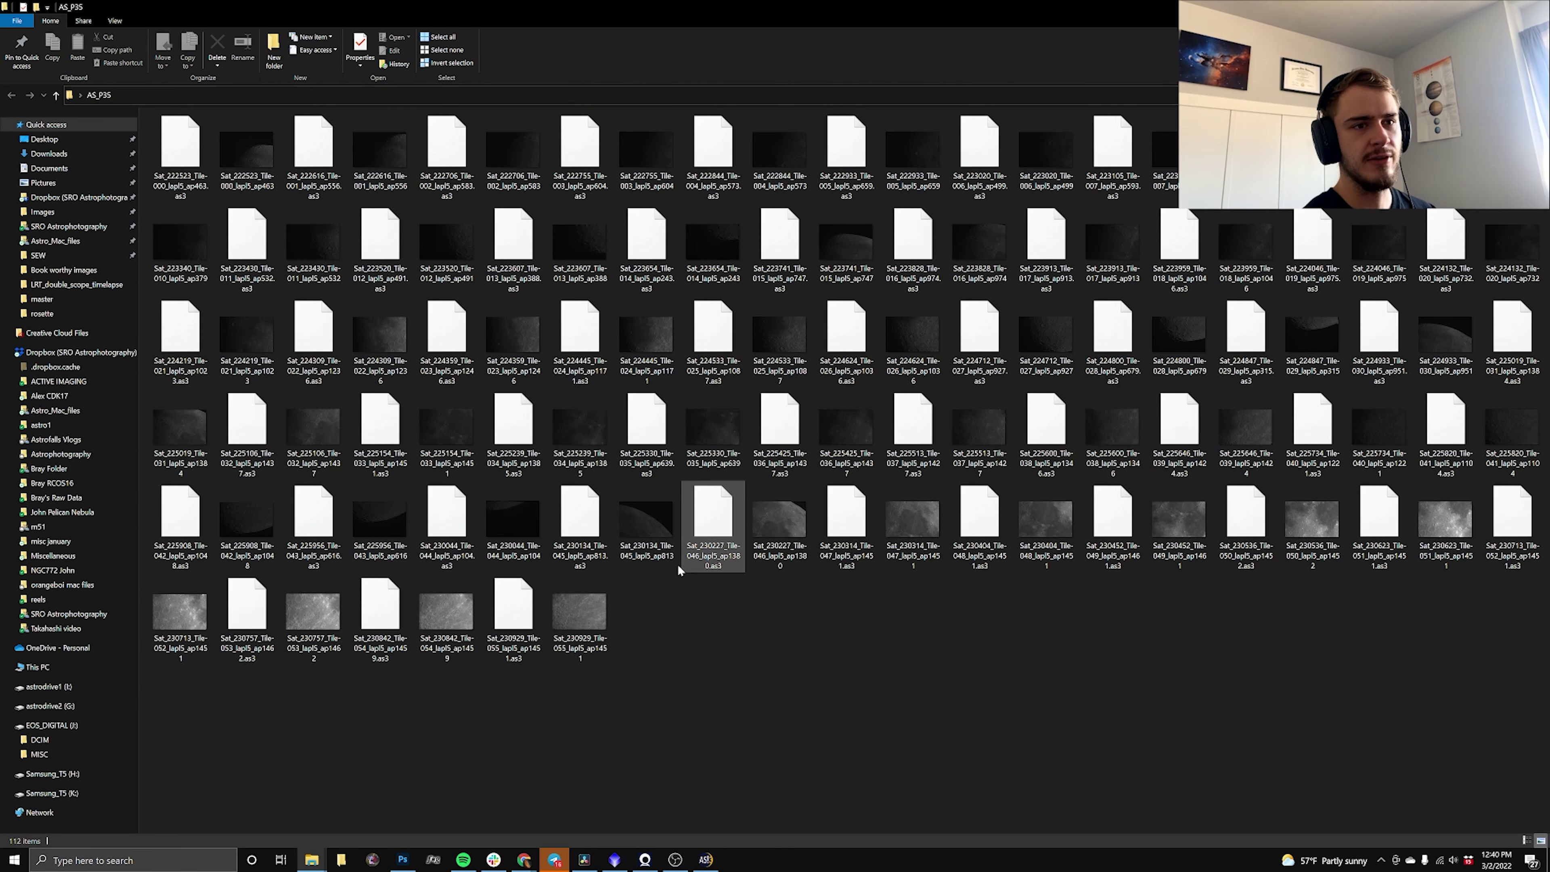
{"action": "double_click", "coordinate": [241, 151]}
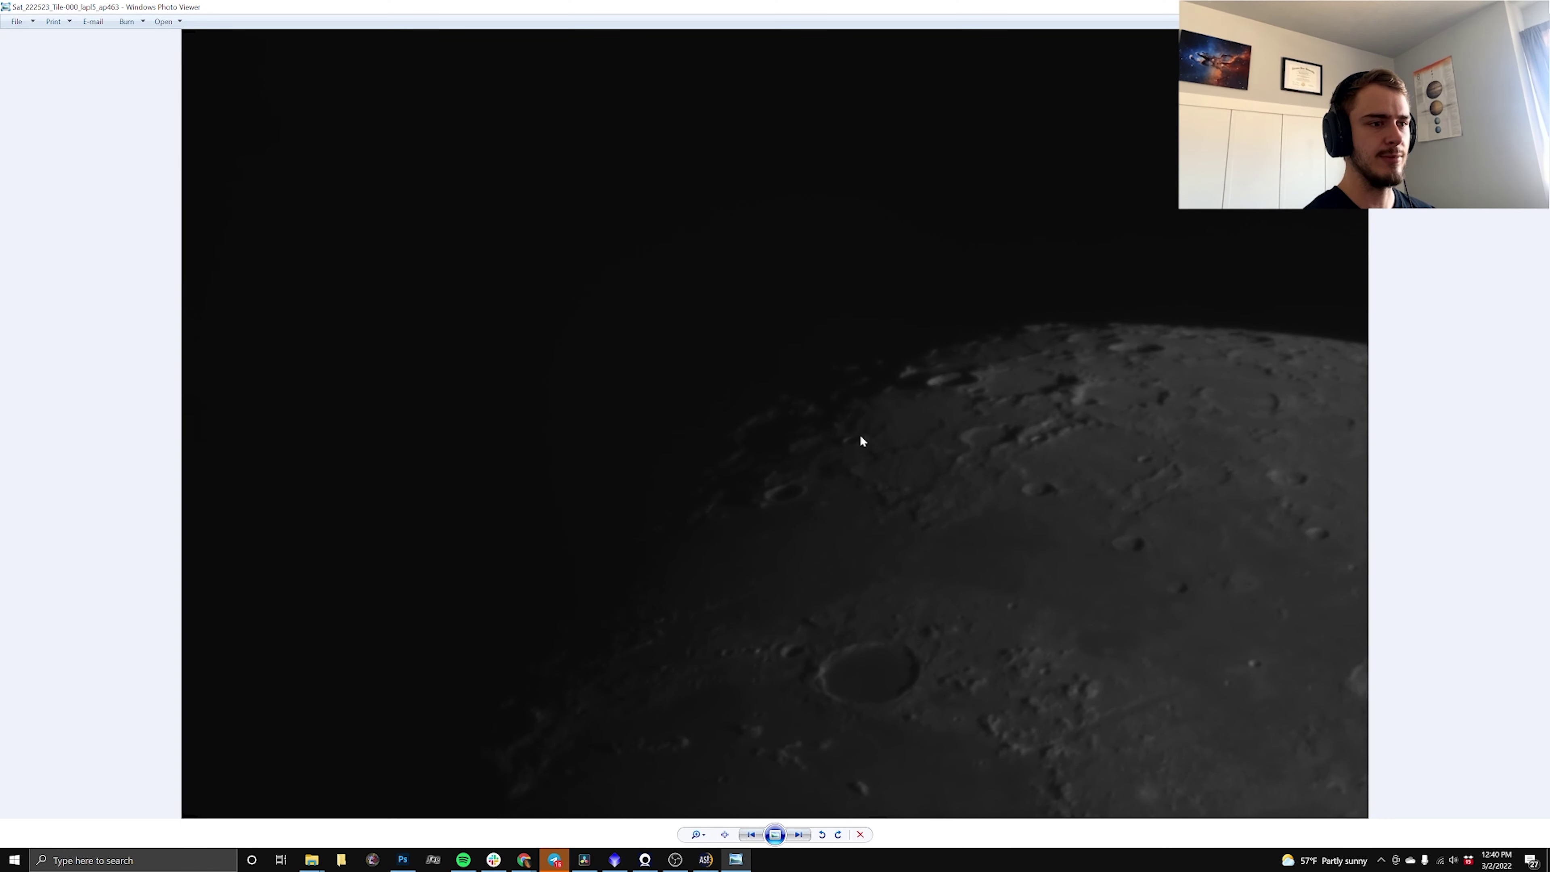
{"action": "key", "text": "Right"}
{"action": "key", "text": "Right"}
{"action": "key", "text": "Right"}
{"action": "key", "text": "Right"}
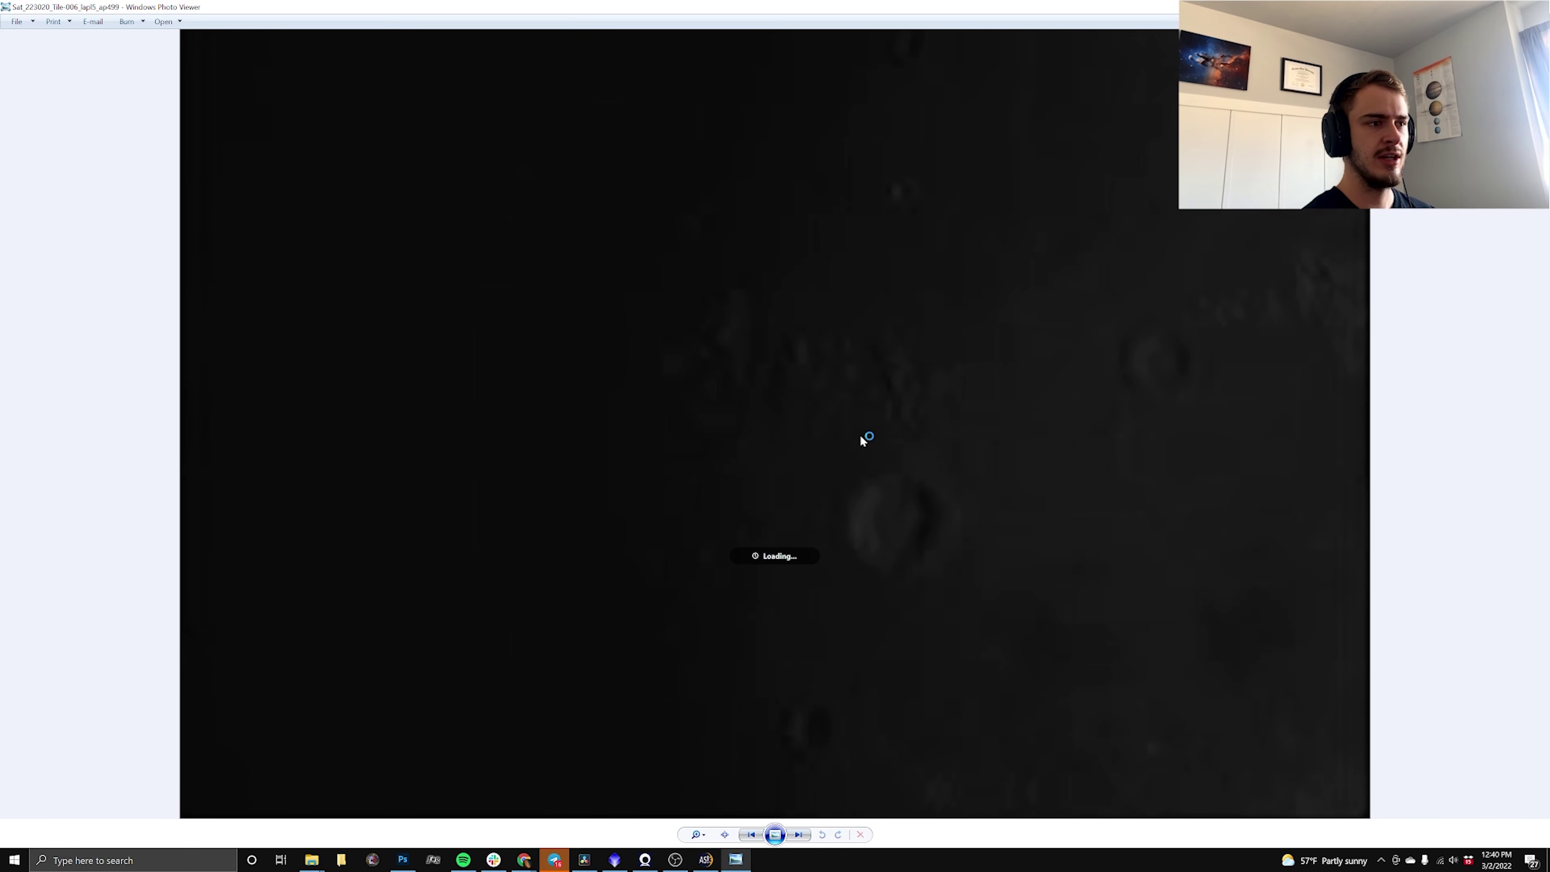
{"action": "key", "text": "Right"}
{"action": "key", "text": "Right"}
{"action": "key", "text": "Right"}
{"action": "key", "text": "Right"}
{"action": "key", "text": "Right"}
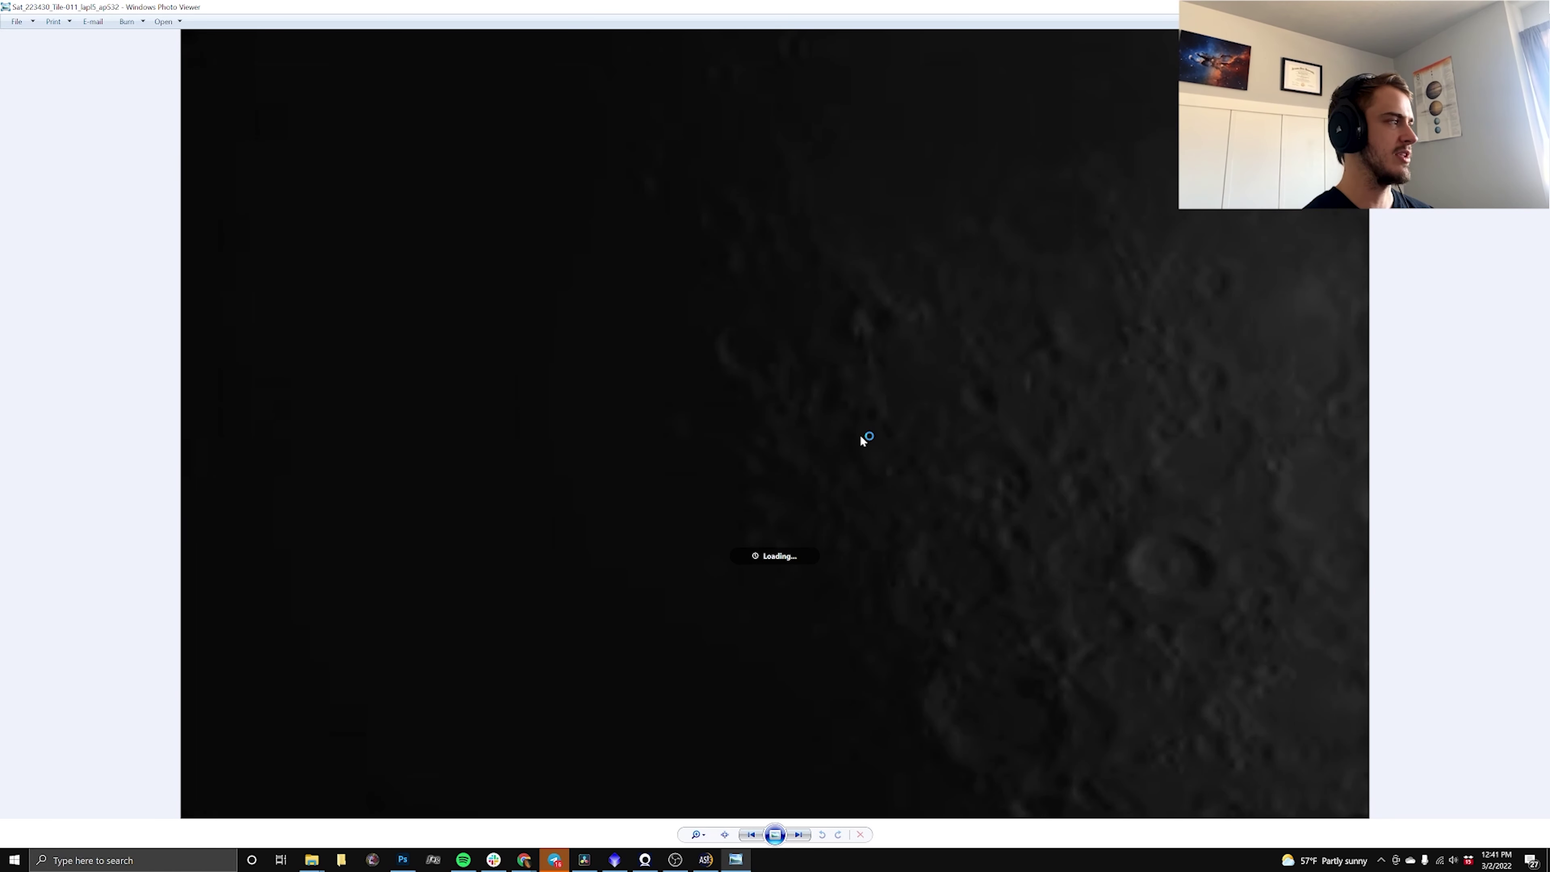
{"action": "key", "text": "Right"}
{"action": "key", "text": "Right"}
{"action": "key", "text": "Right"}
{"action": "key", "text": "Right"}
{"action": "key", "text": "Right"}
{"action": "key", "text": "Right"}
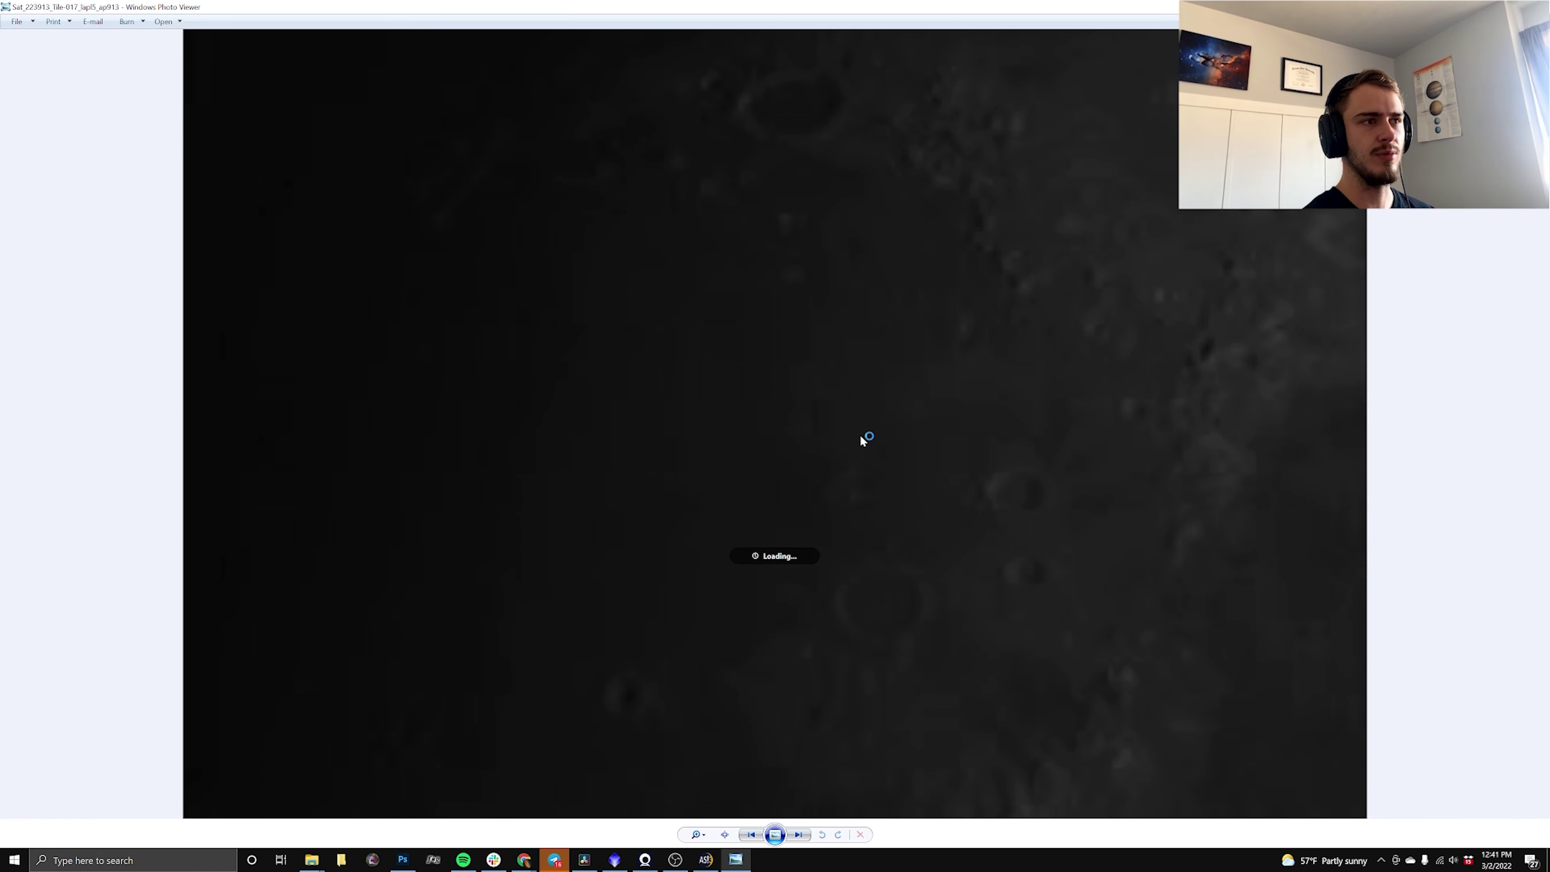
{"action": "key", "text": "Right"}
{"action": "key", "text": "Right"}
{"action": "key", "text": "Right"}
{"action": "key", "text": "Right"}
{"action": "key", "text": "Right"}
{"action": "key", "text": "Right"}
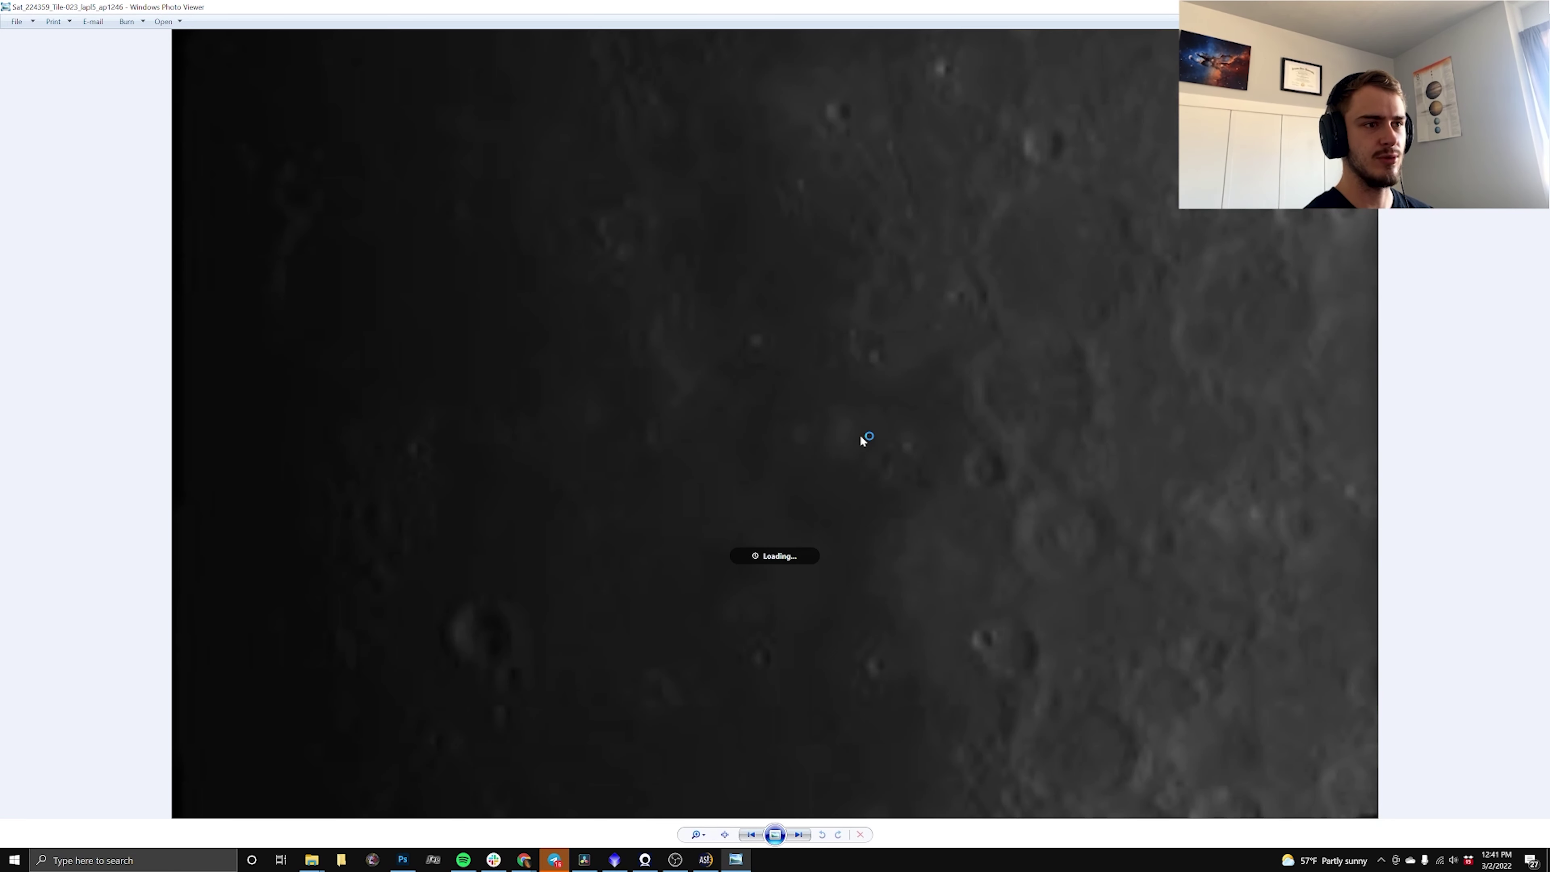
{"action": "key", "text": "Right"}
{"action": "key", "text": "Right"}
{"action": "key", "text": "Right"}
{"action": "key", "text": "Right"}
{"action": "key", "text": "Right"}
{"action": "key", "text": "Right"}
{"action": "key", "text": "Right"}
{"action": "key", "text": "Right"}
{"action": "key", "text": "Right"}
{"action": "key", "text": "Right"}
{"action": "key", "text": "Right"}
{"action": "key", "text": "Right"}
{"action": "key", "text": "Right"}
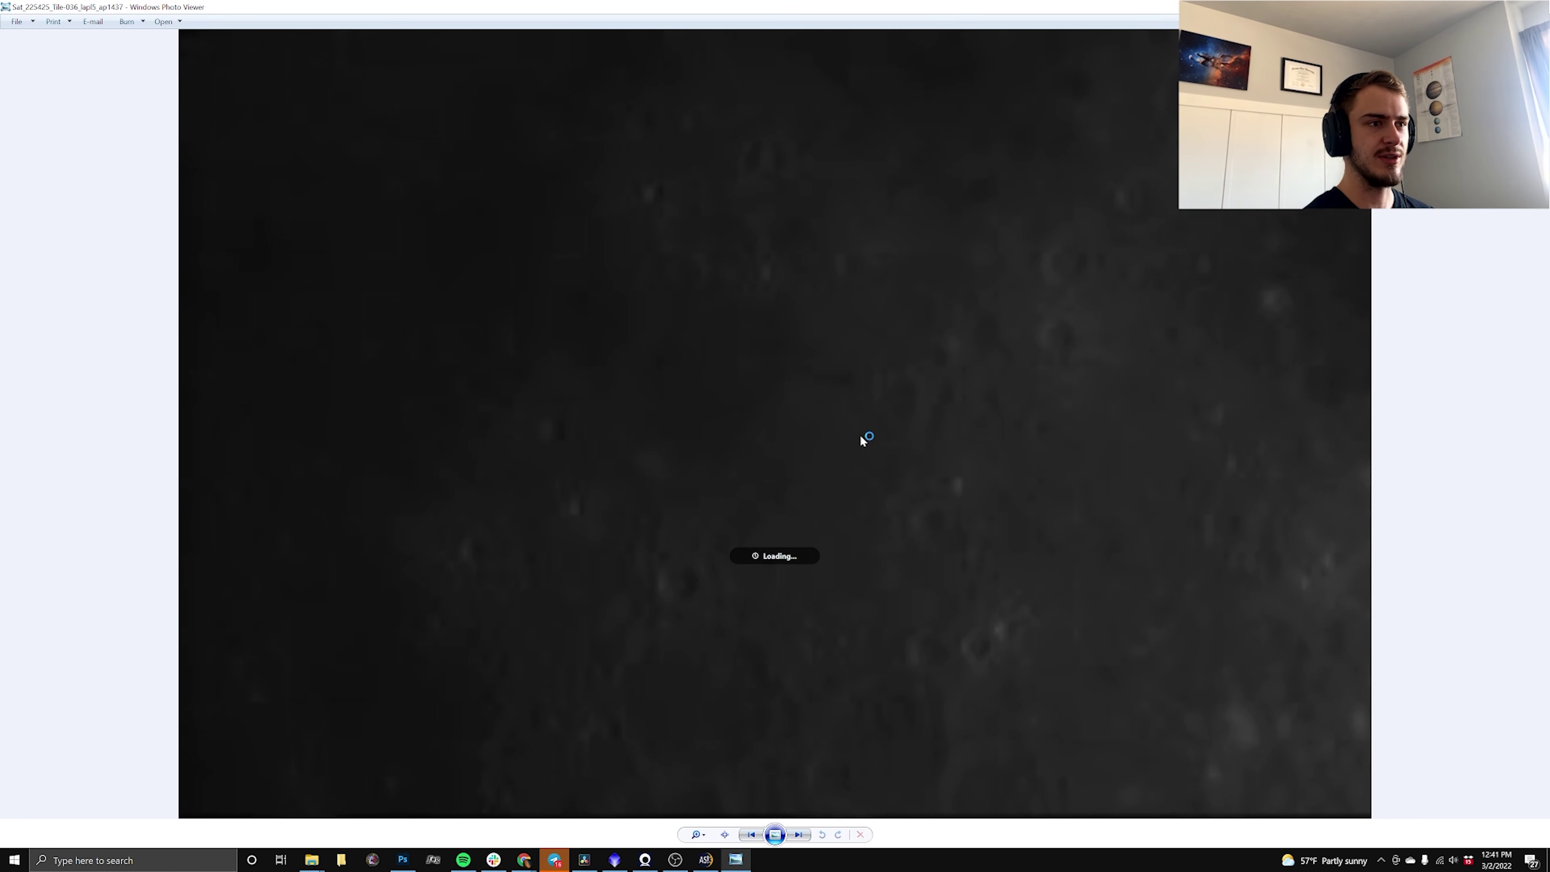
{"action": "key", "text": "Right"}
{"action": "key", "text": "Right"}
{"action": "key", "text": "Right"}
{"action": "key", "text": "Right"}
{"action": "key", "text": "Right"}
{"action": "key", "text": "Right"}
{"action": "key", "text": "Right"}
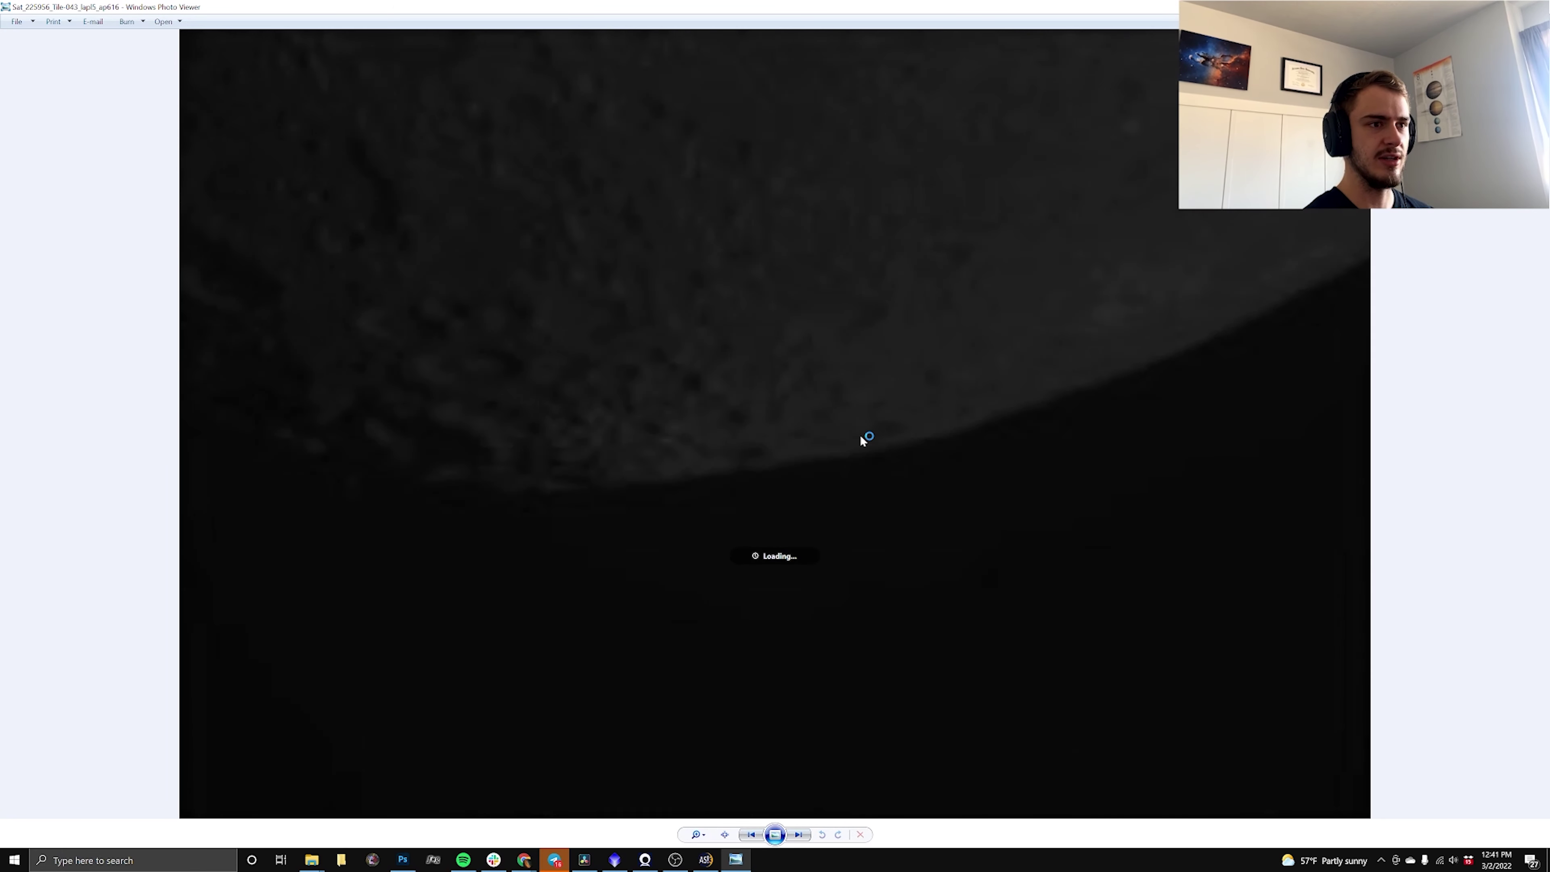
{"action": "key", "text": "Right"}
{"action": "key", "text": "Right"}
{"action": "key", "text": "Right"}
{"action": "key", "text": "Right"}
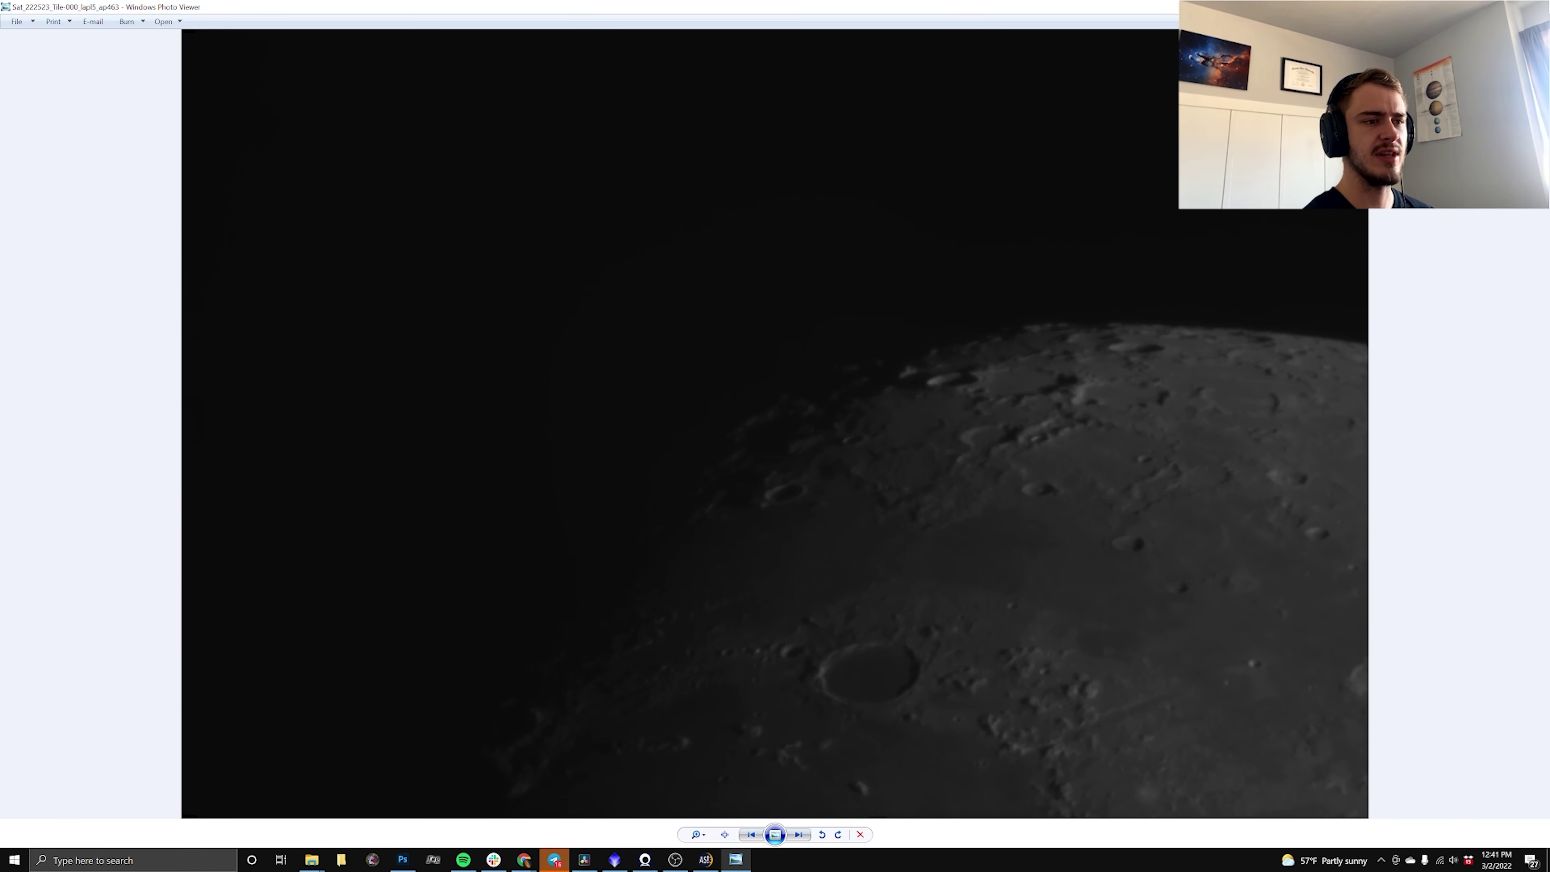
{"action": "key", "text": "Escape"}
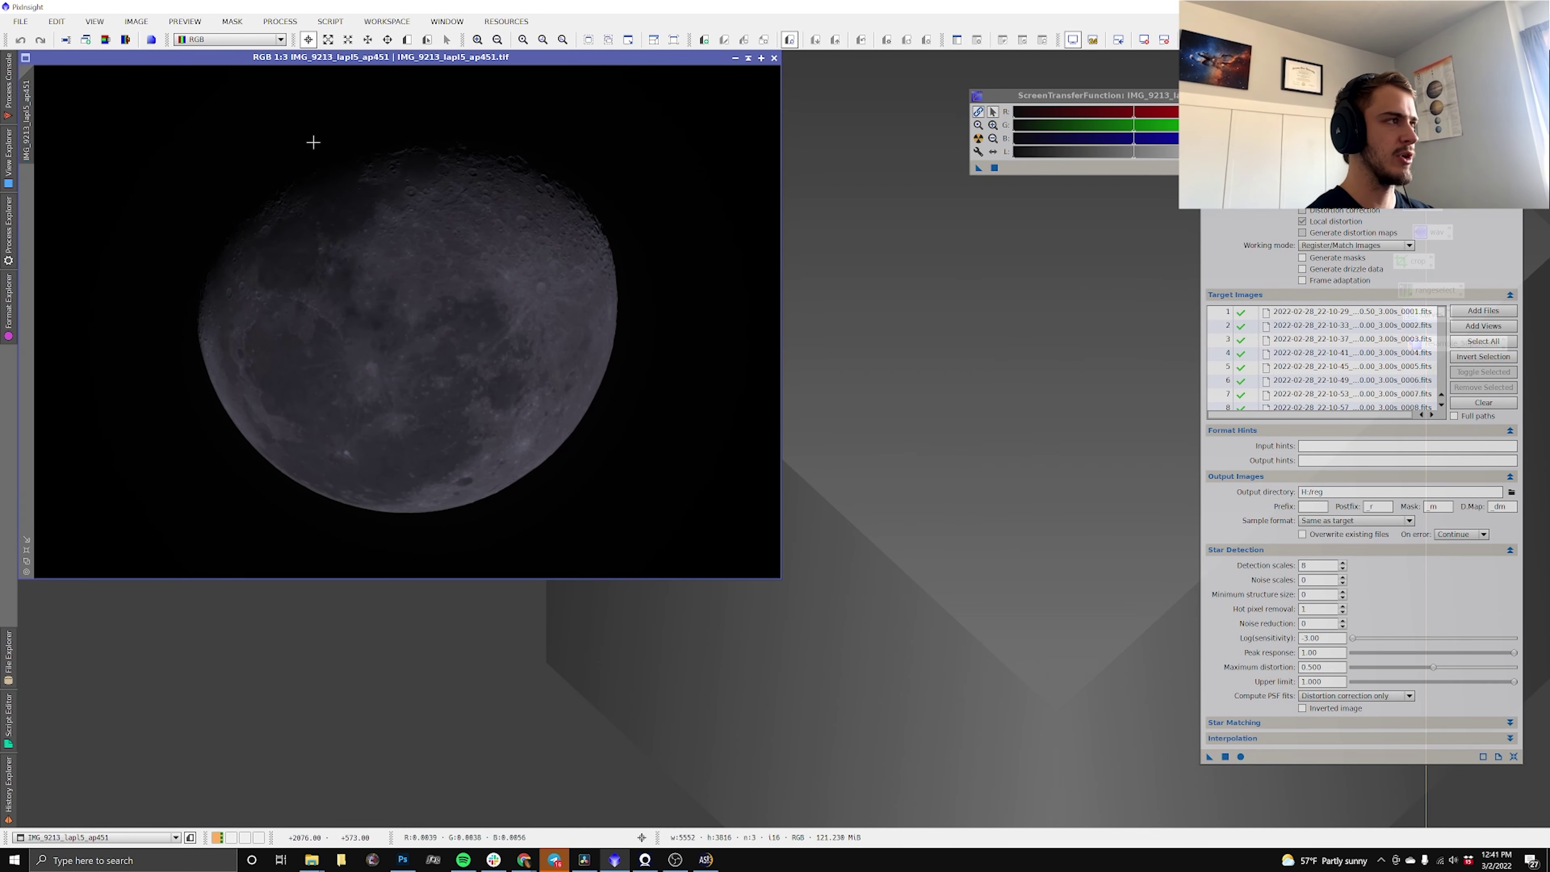
Switch to PixInsight, split the stacked color moon image into separate R, G and B channel images and clear the open process windows.
{"action": "left_click", "coordinate": [105, 39]}
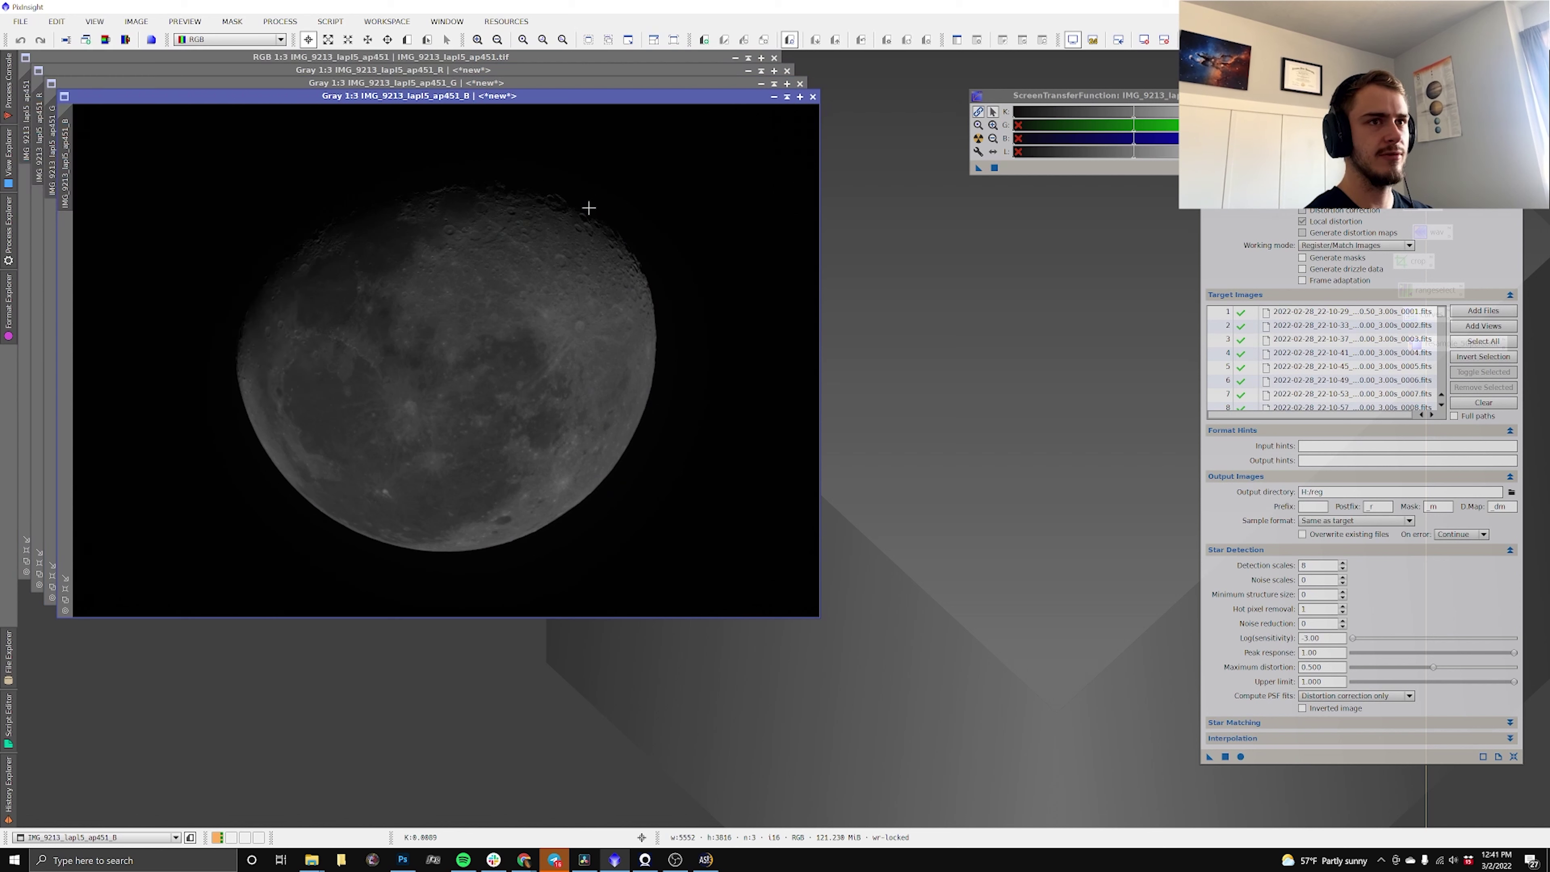
{"action": "left_click", "coordinate": [588, 207]}
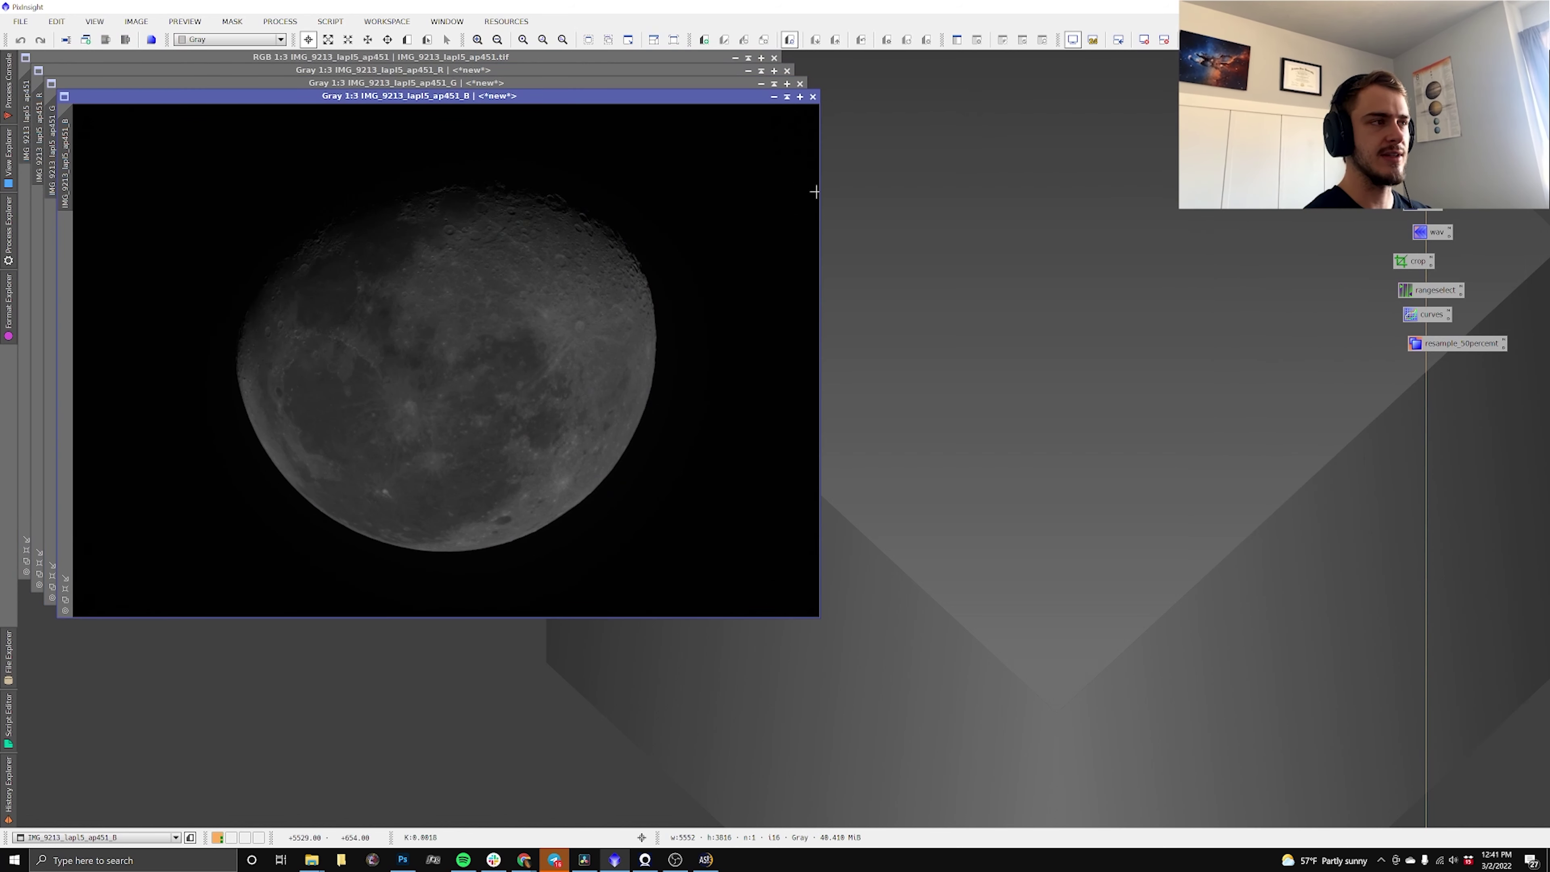
Match the blue and red channel images to the green one with LinearFit, using IMG_9213_lapl5_ap451_G as the reference image.
{"action": "left_click", "coordinate": [280, 22]}
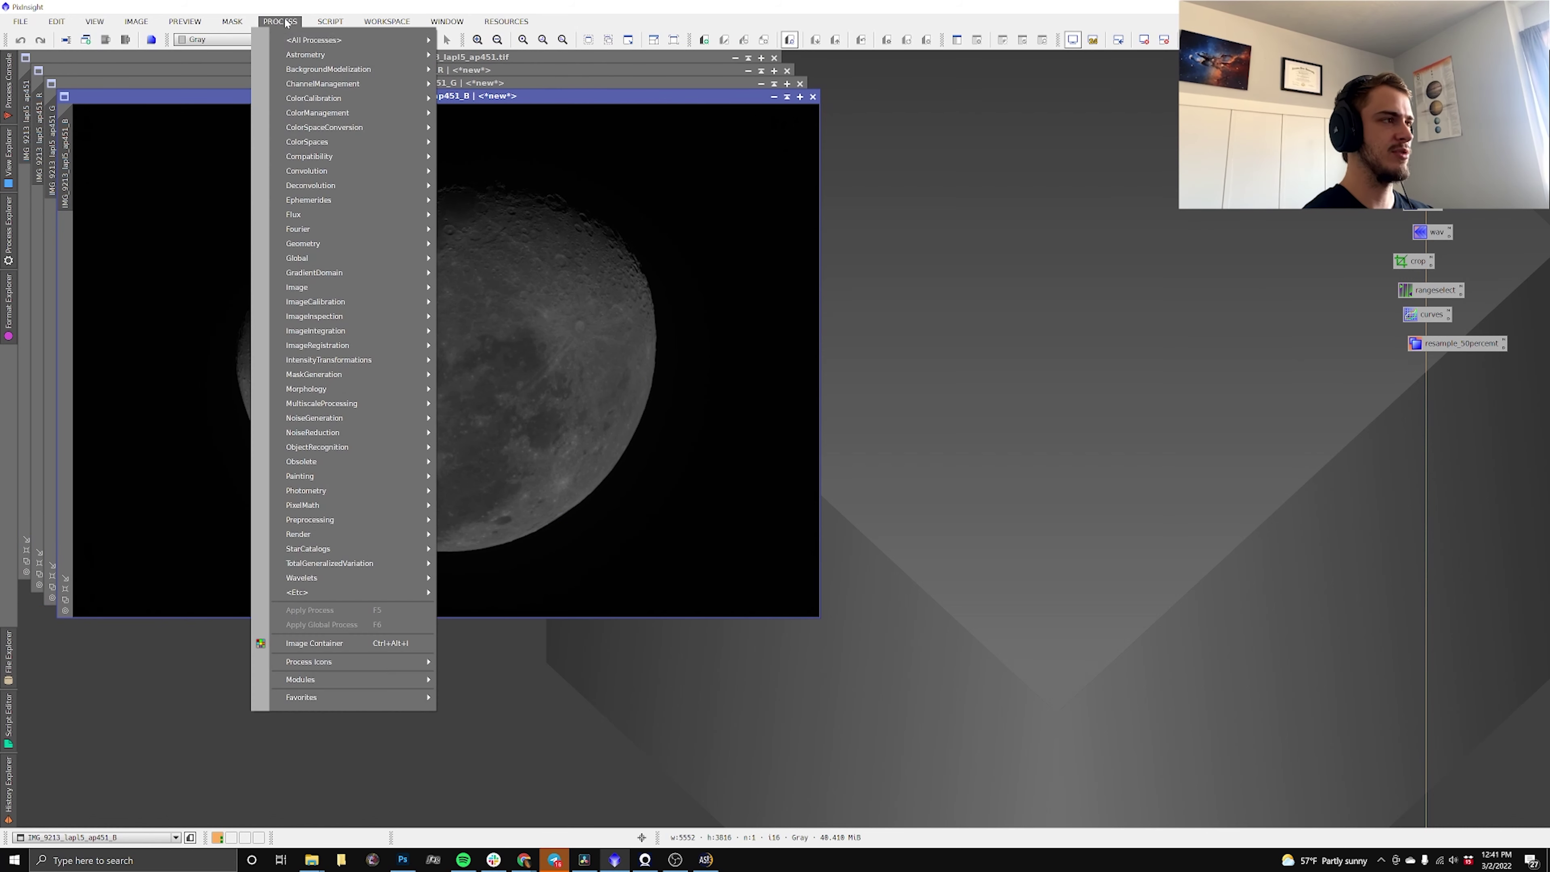
{"action": "mouse_move", "coordinate": [378, 39]}
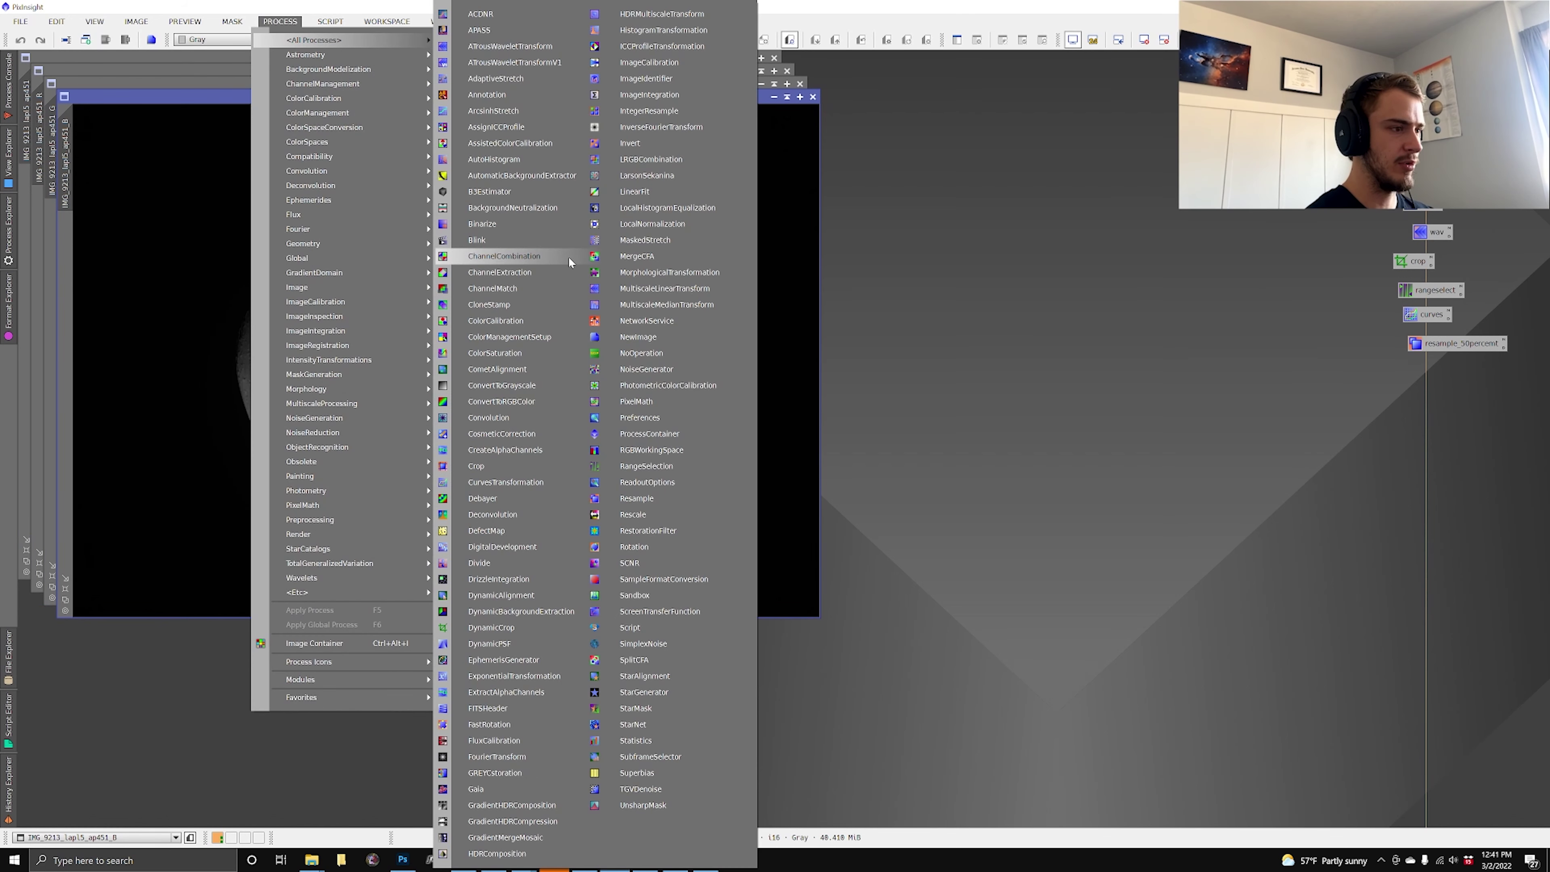
{"action": "left_click", "coordinate": [635, 191]}
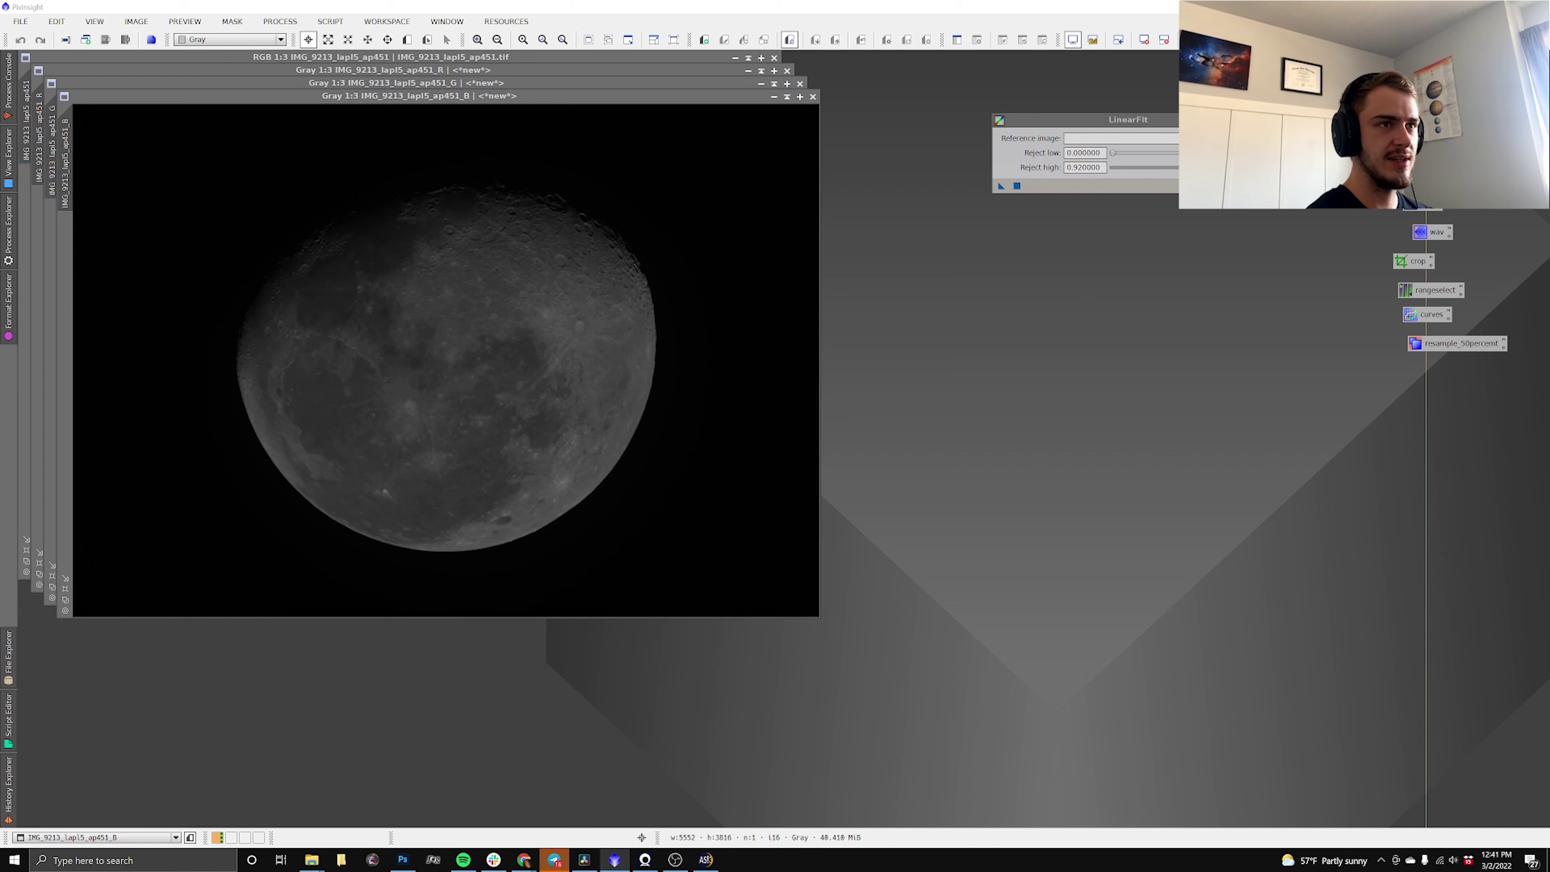
{"action": "left_click", "coordinate": [1186, 138]}
{"action": "left_click", "coordinate": [793, 410]}
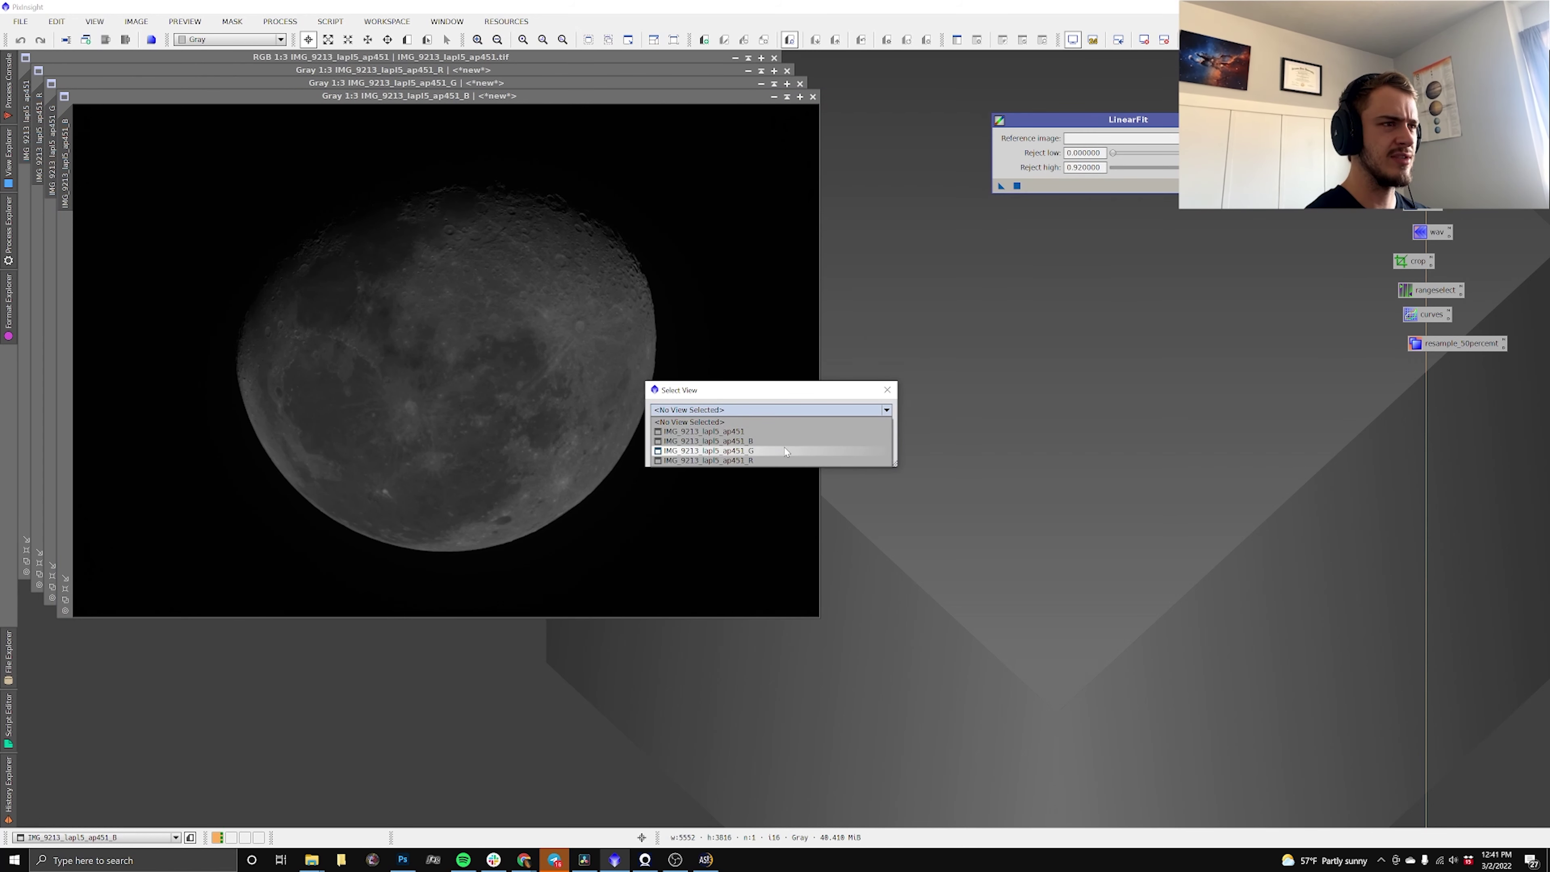
{"action": "left_click", "coordinate": [695, 451]}
{"action": "left_click", "coordinate": [812, 455]}
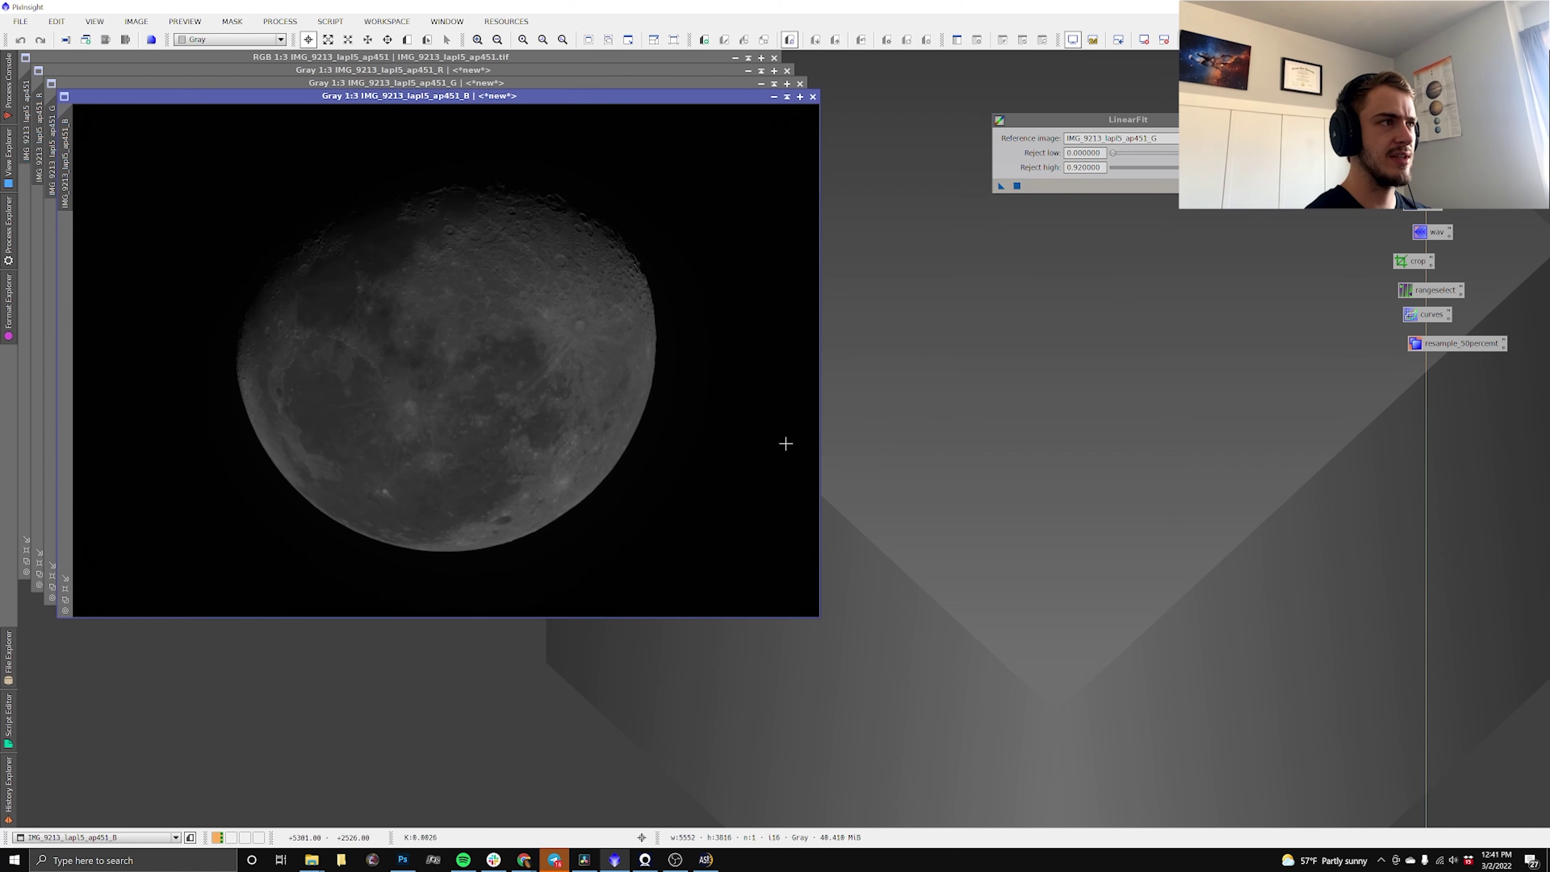
{"action": "left_click", "coordinate": [1016, 186]}
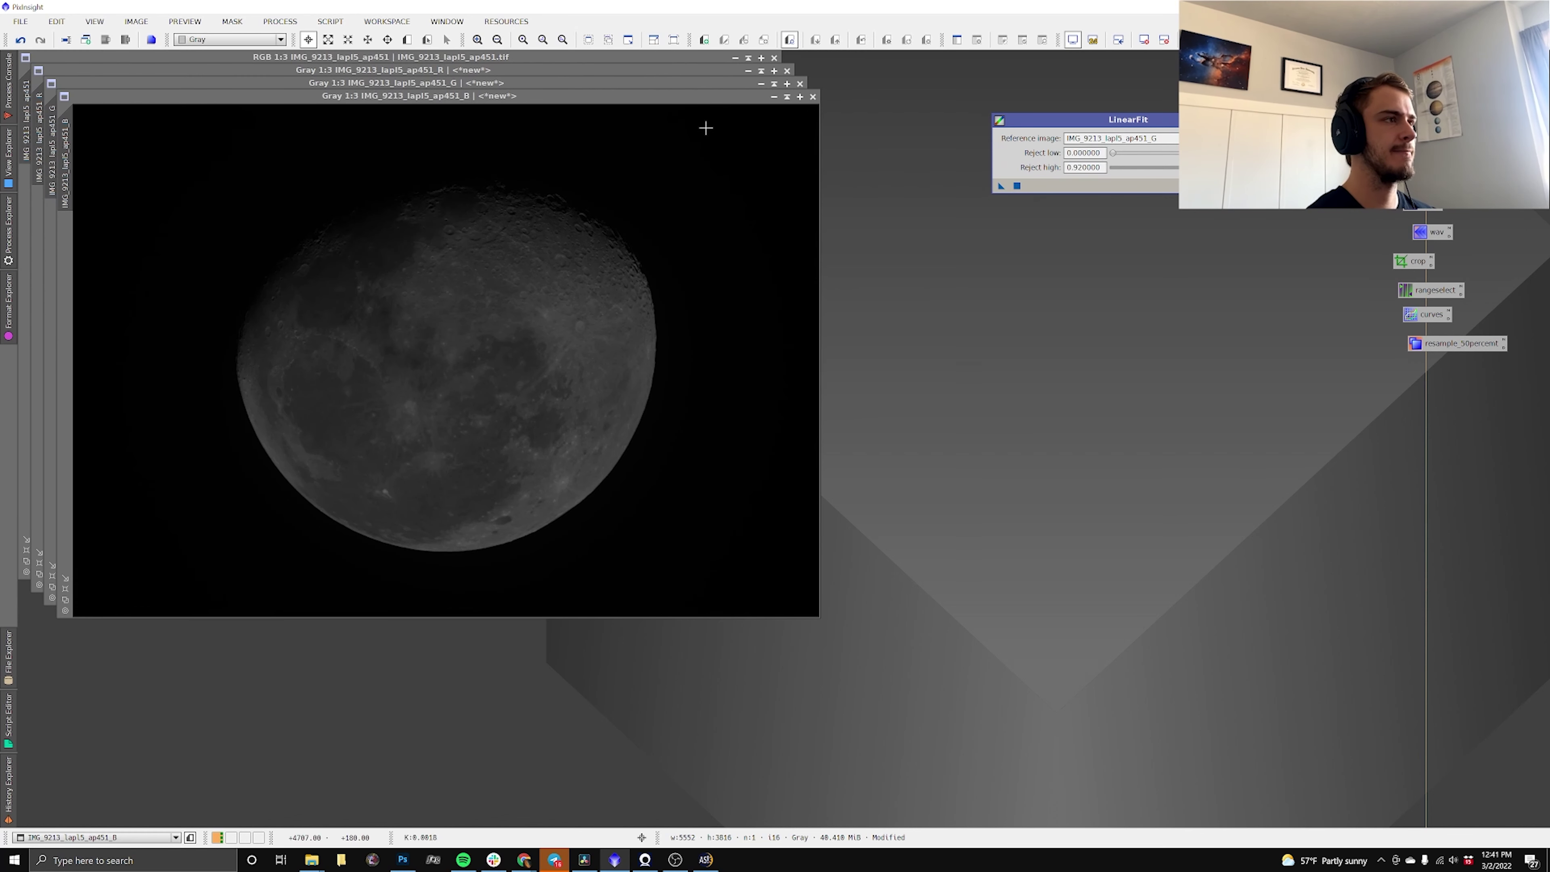
{"action": "left_click", "coordinate": [556, 70]}
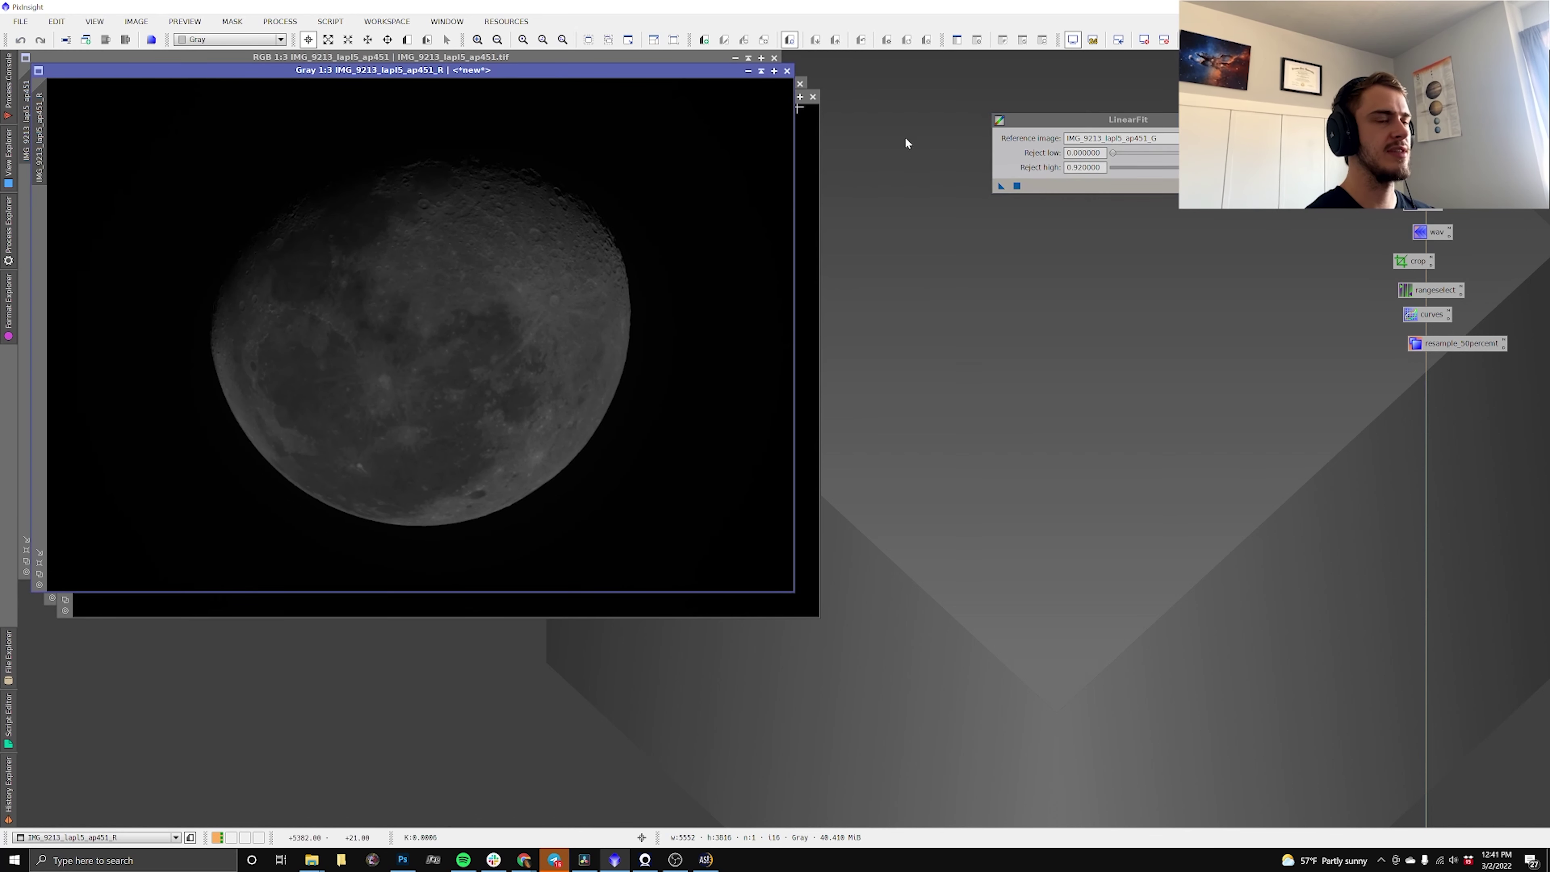
{"action": "left_click", "coordinate": [1017, 186]}
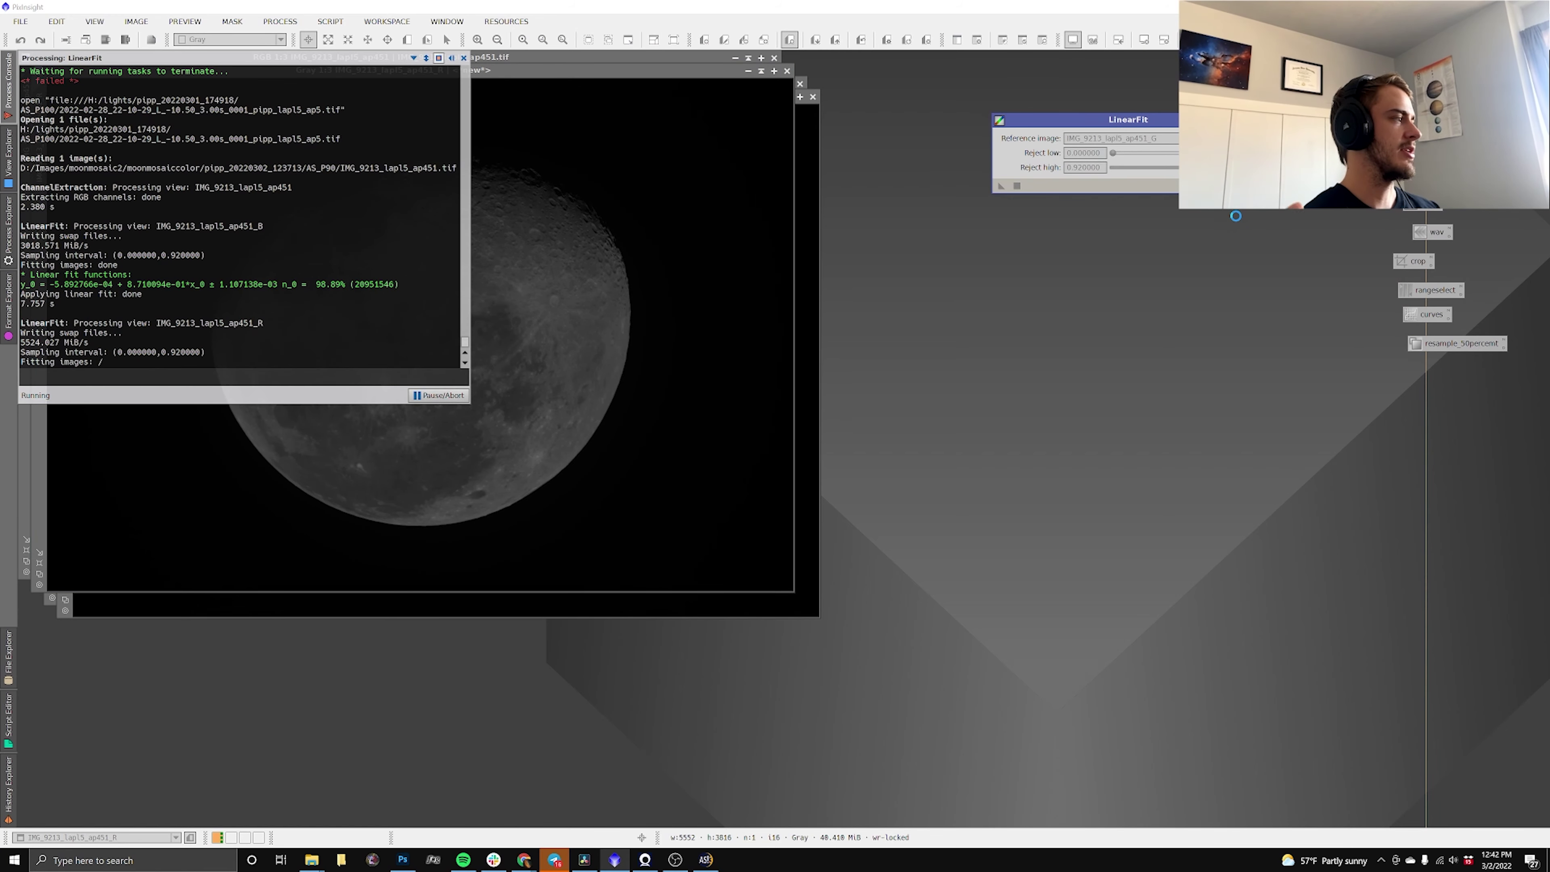
Combine the fitted R, G and B channel images into a new RGB image with ChannelCombination.
{"action": "double_click", "coordinate": [1318, 226]}
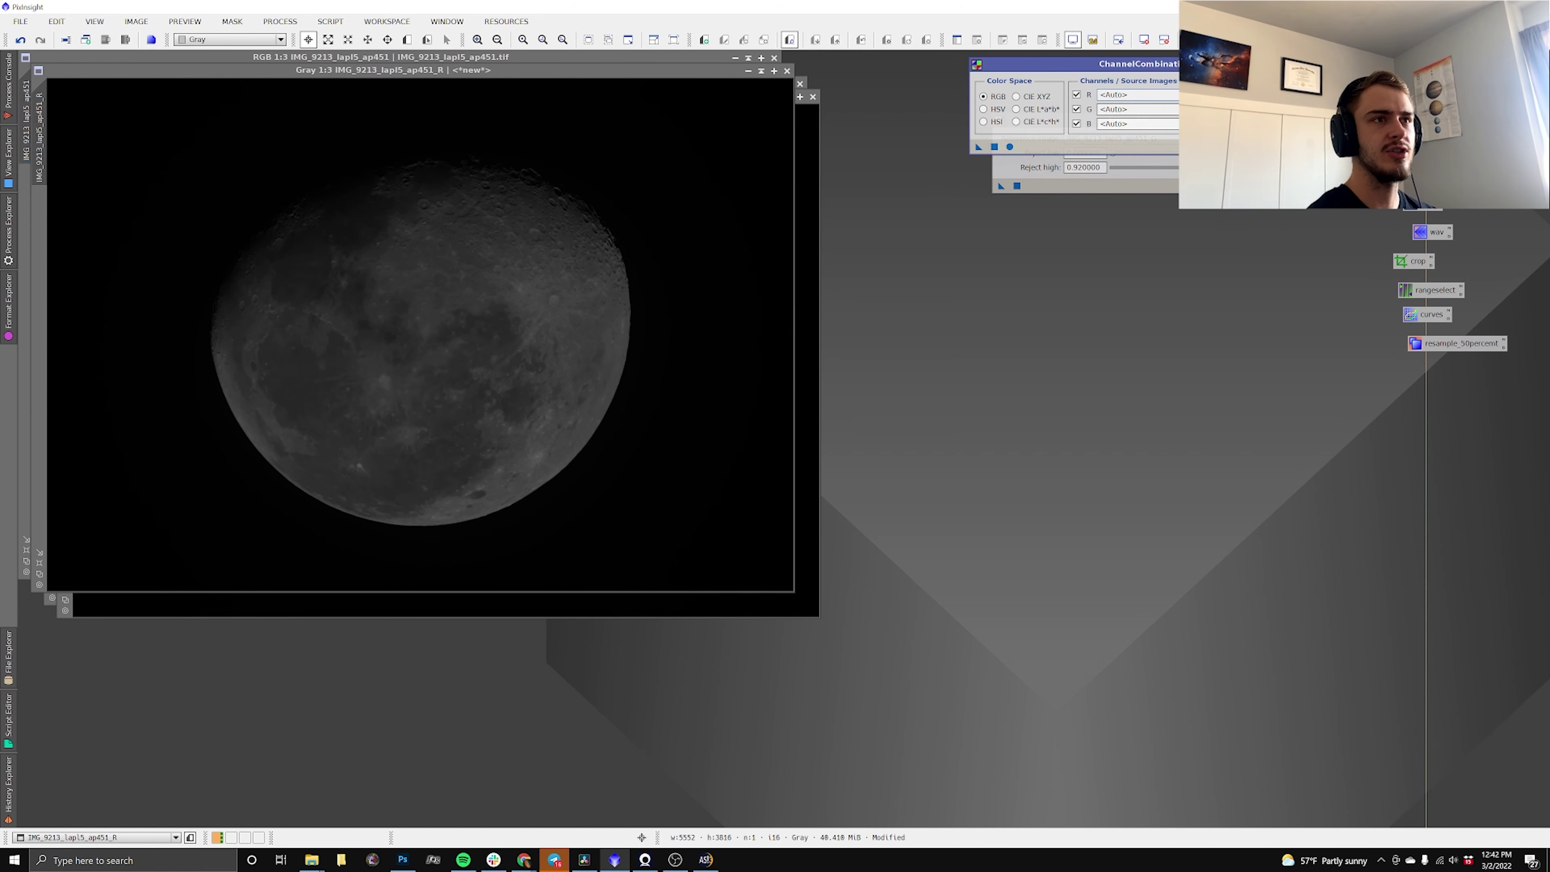
{"action": "key", "text": "Return"}
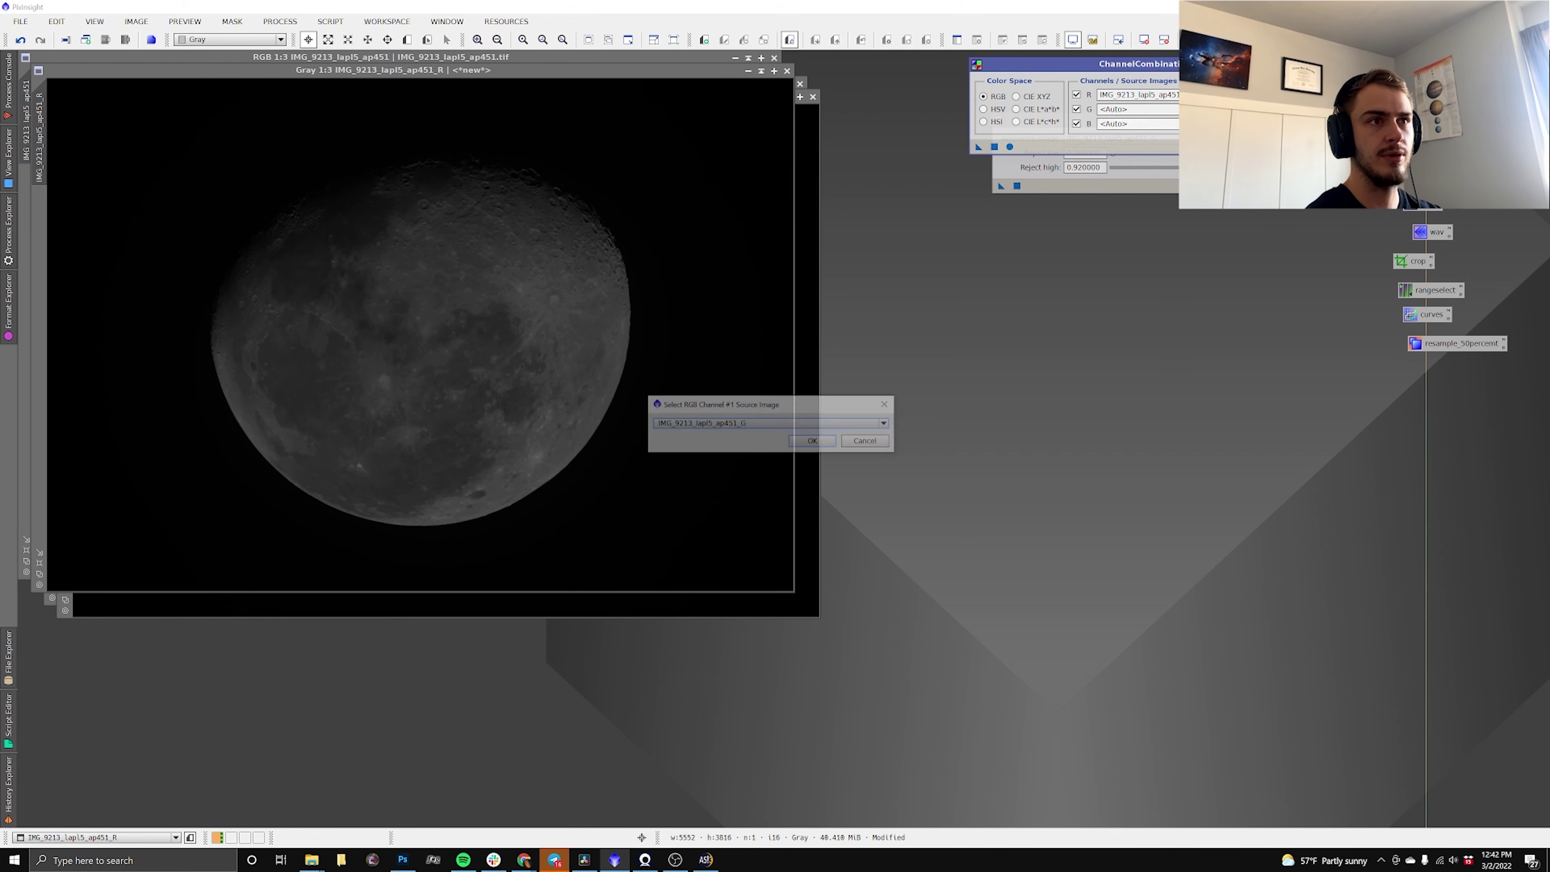
{"action": "key", "text": "Return"}
{"action": "left_click", "coordinate": [1010, 147]}
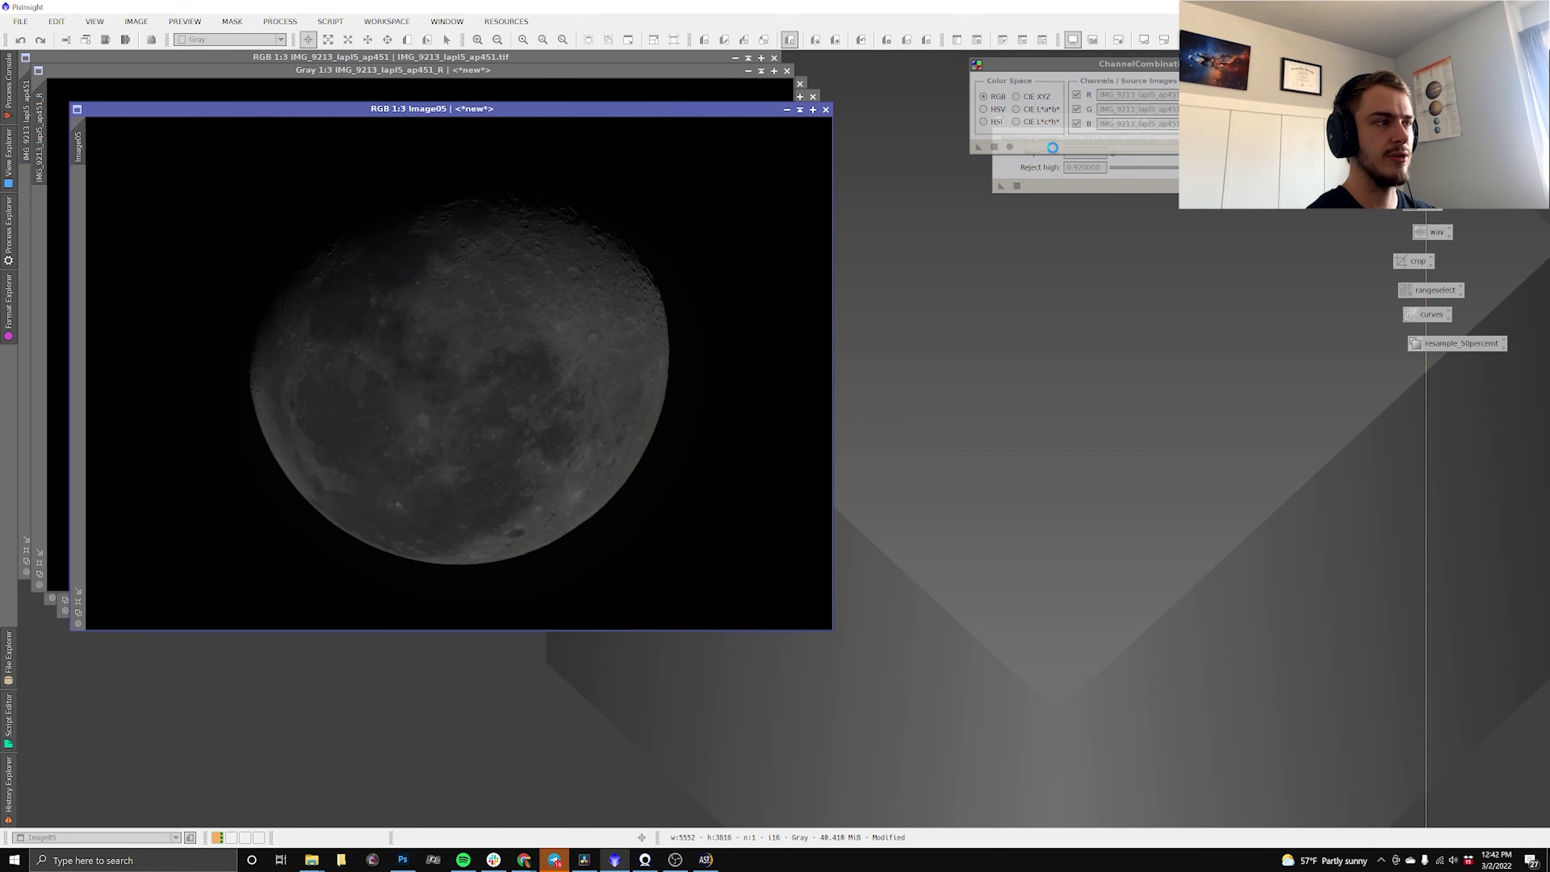
Brighten the combined moon image with HistogramTransformation, setting the midtones to about 0.137 with the real-time preview on.
{"action": "scroll", "coordinate": [704, 213], "scroll_direction": "up", "scroll_amount": 1}
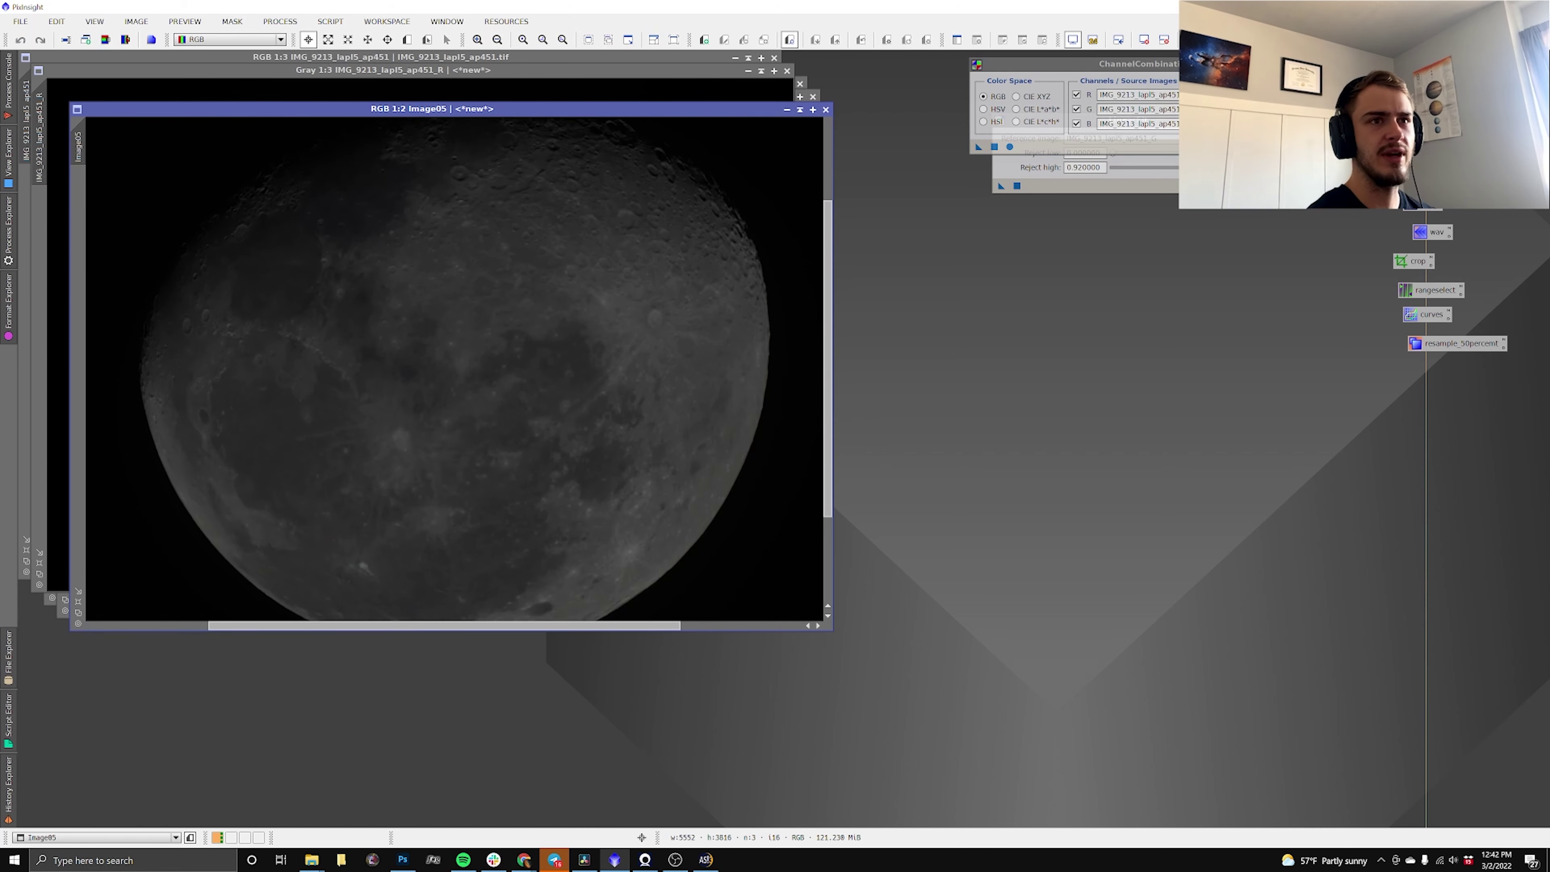
{"action": "key", "text": "ctrl+alt+h"}
{"action": "left_click", "coordinate": [1235, 713]}
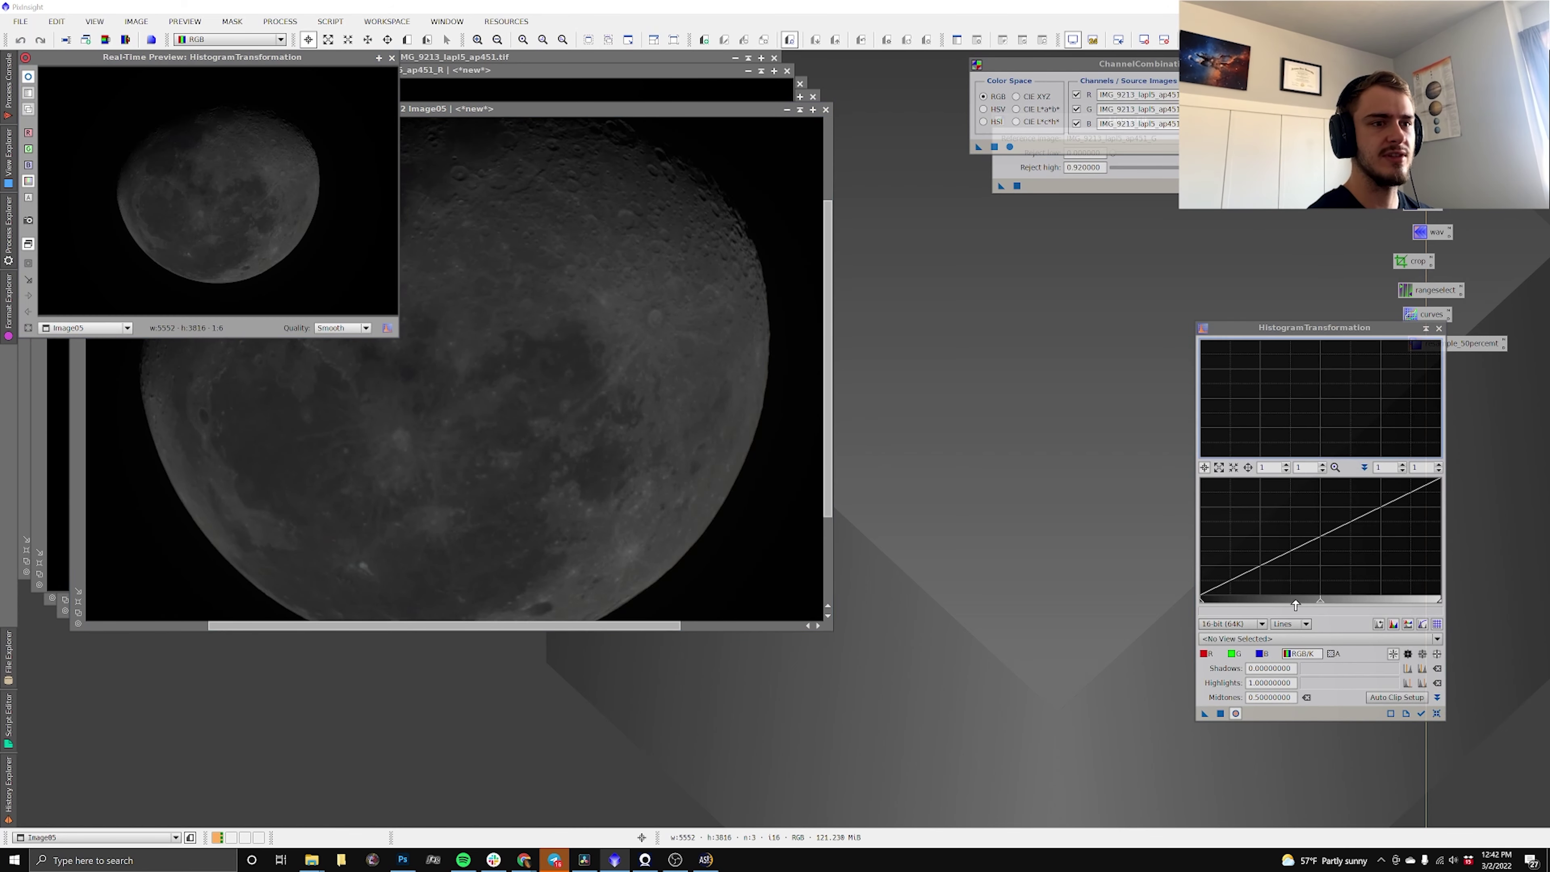
{"action": "left_click_drag", "start_coordinate": [1320, 599], "coordinate": [1220, 599]}
{"action": "left_click", "coordinate": [378, 57]}
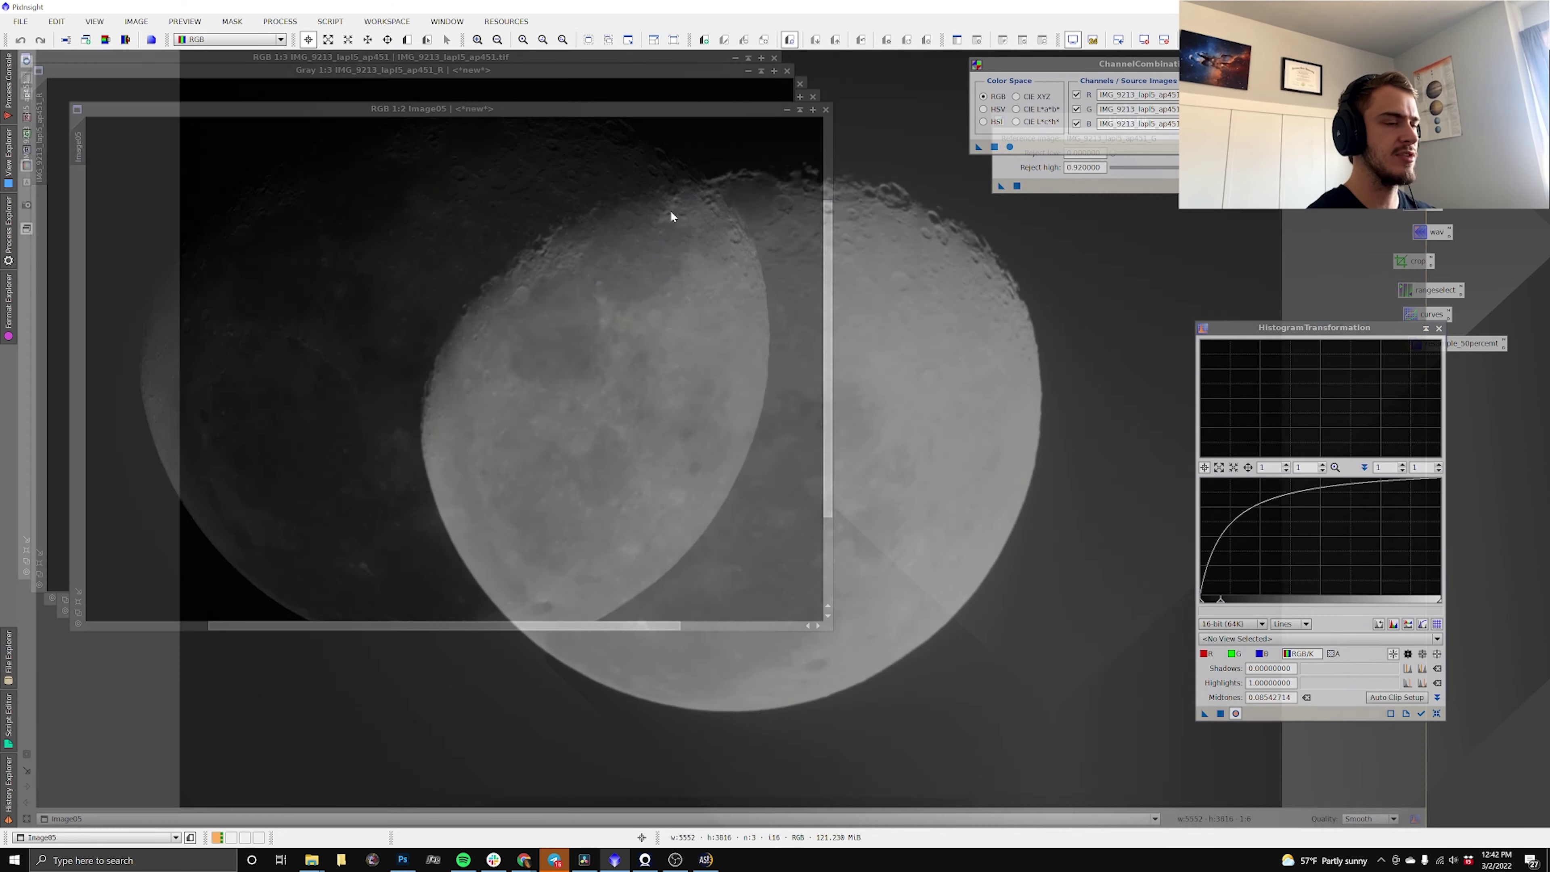
{"action": "left_click_drag", "start_coordinate": [1221, 599], "coordinate": [1233, 599]}
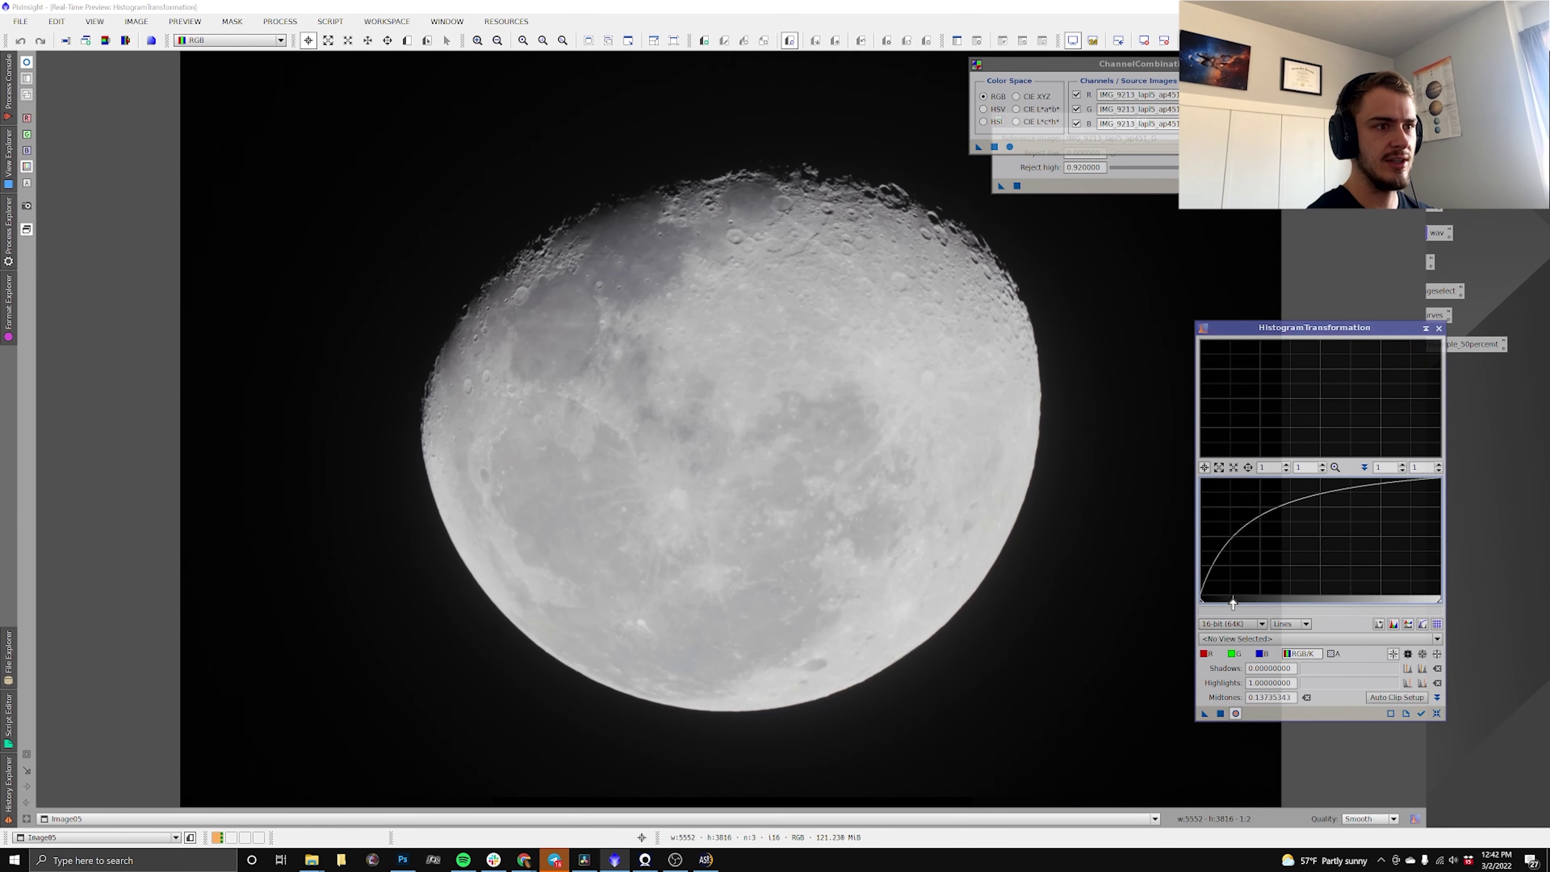
{"action": "left_click", "coordinate": [1235, 714]}
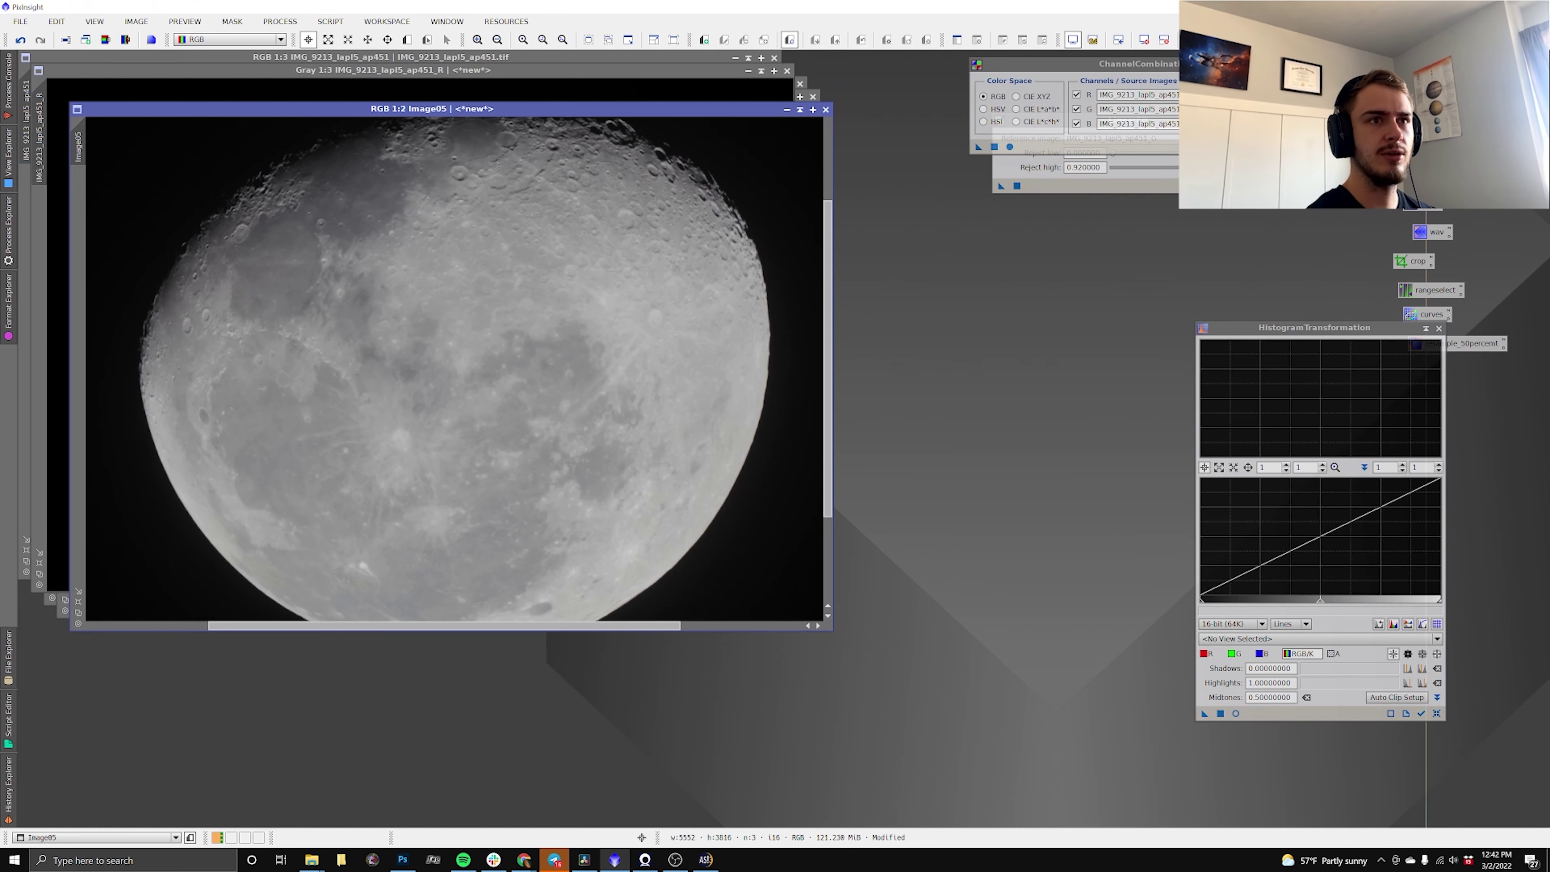
Preview a strong saturation boost on the stretched moon image with CurvesTransformation, and reset the curve without applying it.
{"action": "double_click", "coordinate": [1433, 315]}
{"action": "left_click", "coordinate": [1119, 406]}
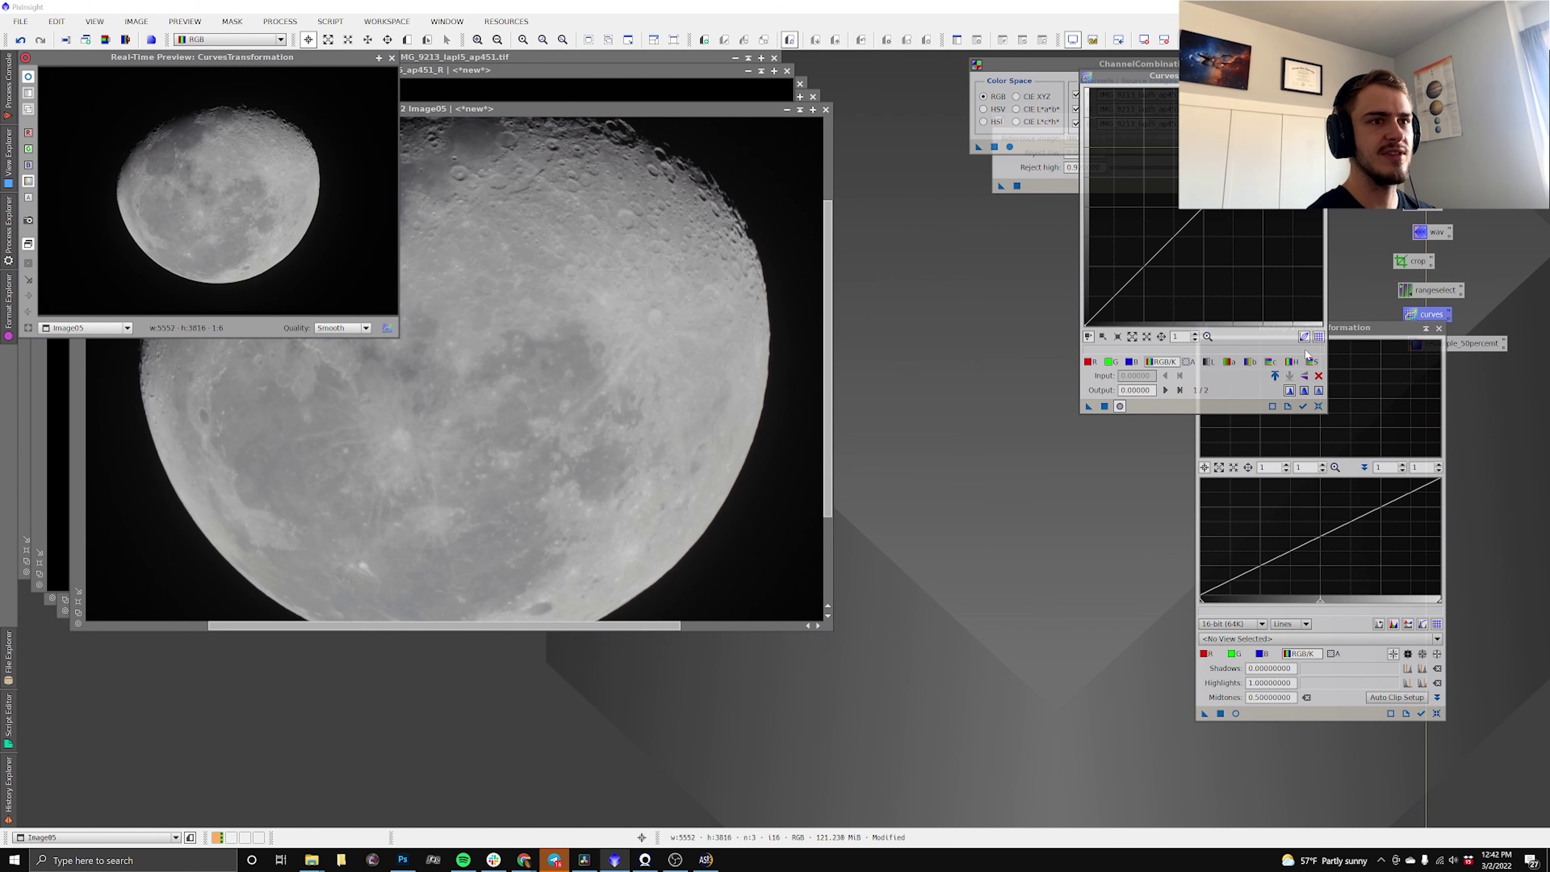
{"action": "left_click_drag", "start_coordinate": [1117, 256], "coordinate": [1098, 129]}
{"action": "left_click", "coordinate": [379, 57]}
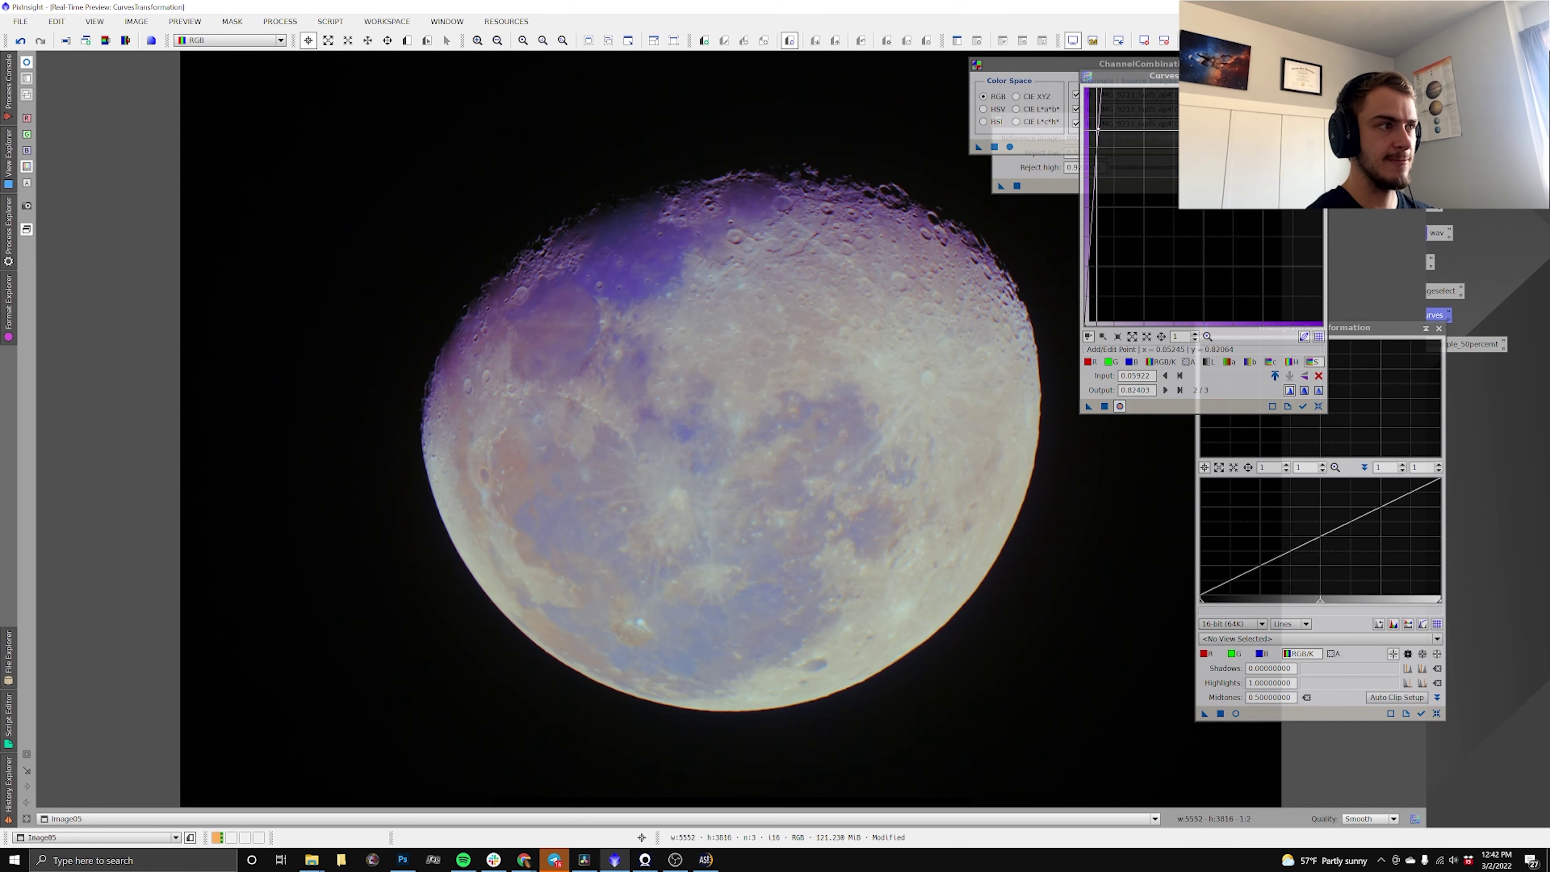
{"action": "mouse_move", "coordinate": [1099, 130]}
{"action": "left_mouse_down"}
{"action": "mouse_move", "coordinate": [1146, 138]}
{"action": "mouse_move", "coordinate": [1114, 133]}
{"action": "left_mouse_up"}
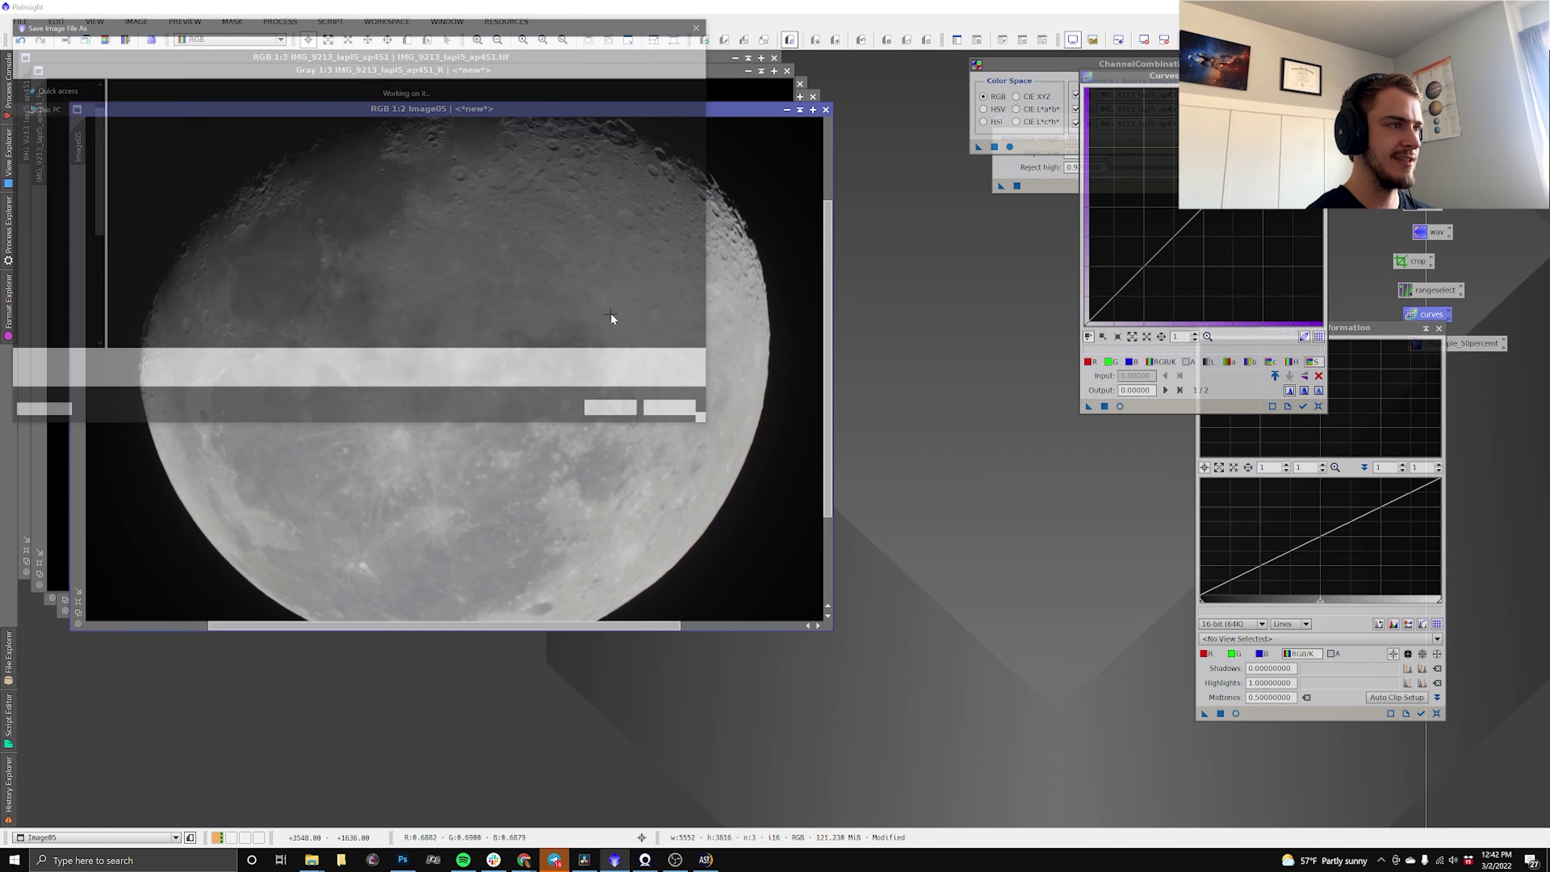
Save the stretched color image as color.tif, a 16-bit unsigned integer TIFF, in the Images\moonmosaic2 folder.
{"action": "key", "text": "ctrl+shift+s"}
{"action": "left_click", "coordinate": [206, 44]}
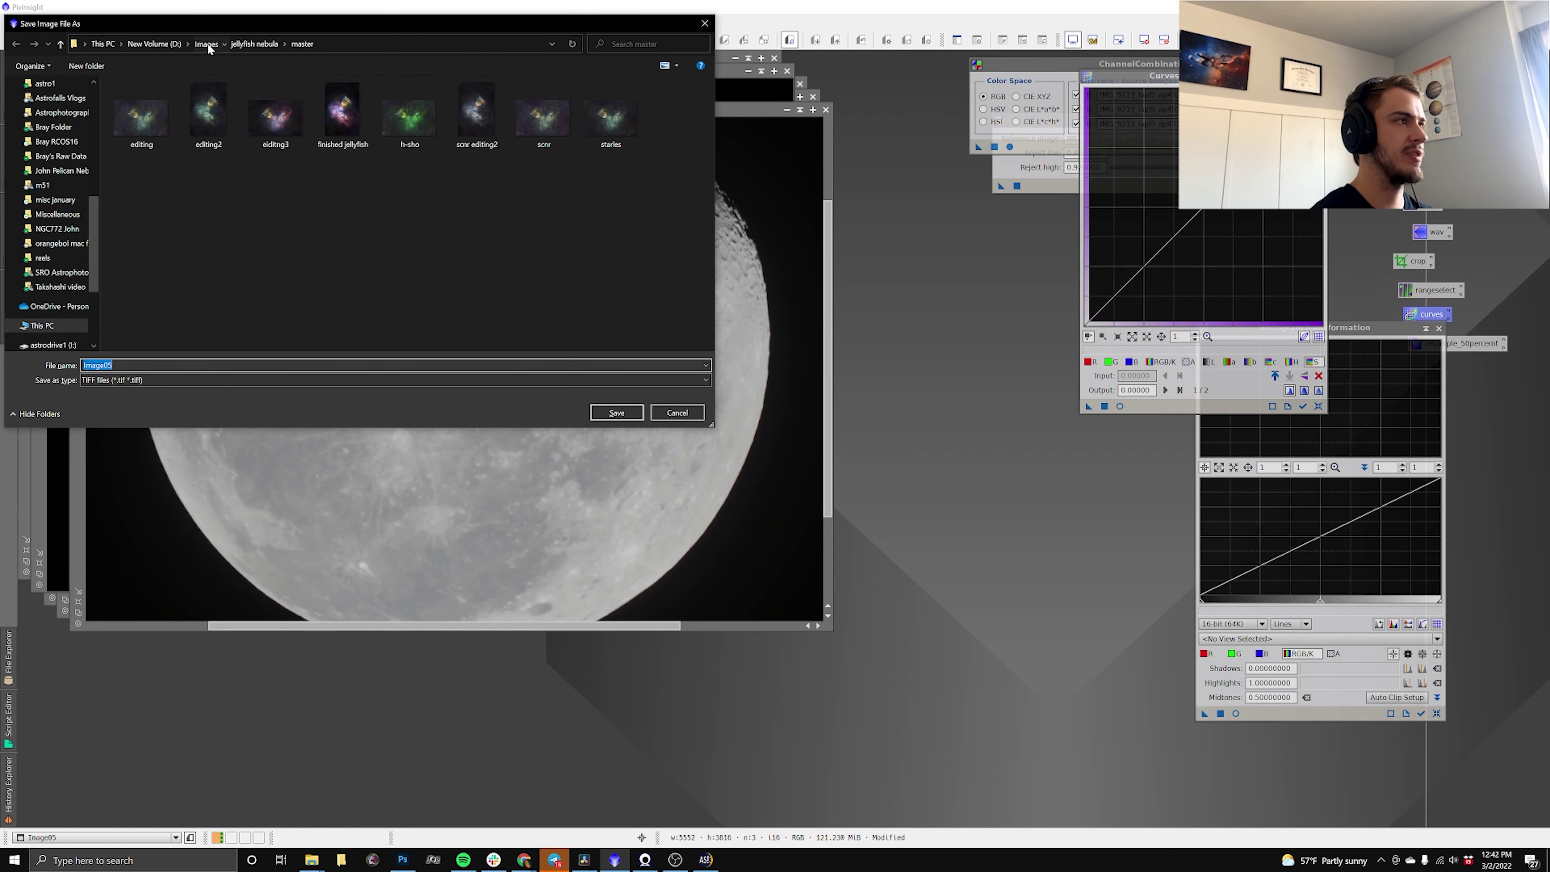
{"action": "double_click", "coordinate": [220, 267]}
{"action": "left_click", "coordinate": [228, 365]}
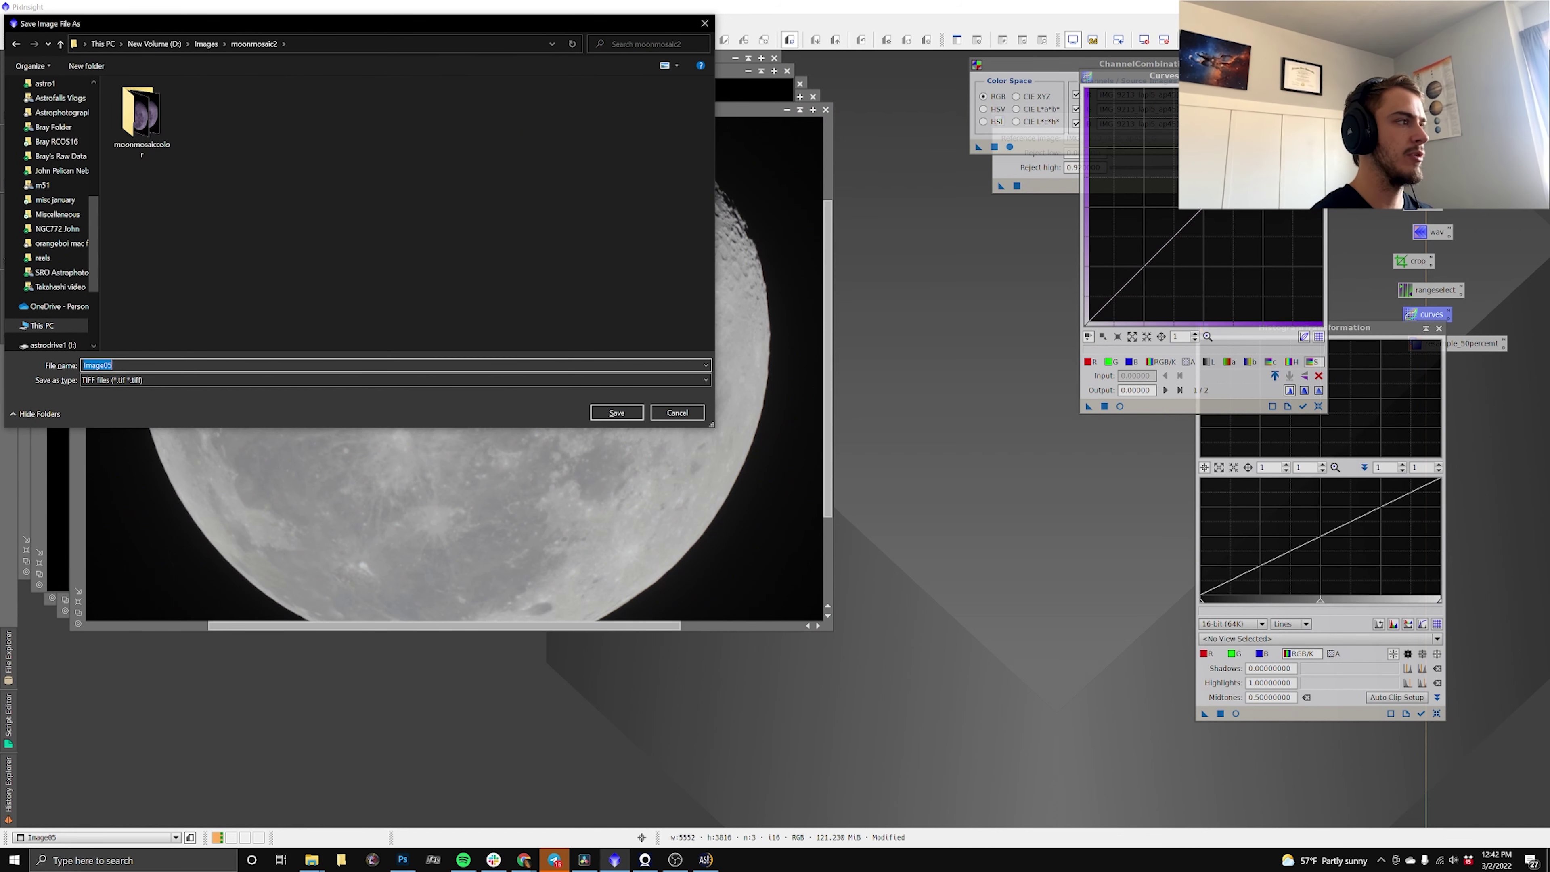
{"action": "key", "text": "Return"}
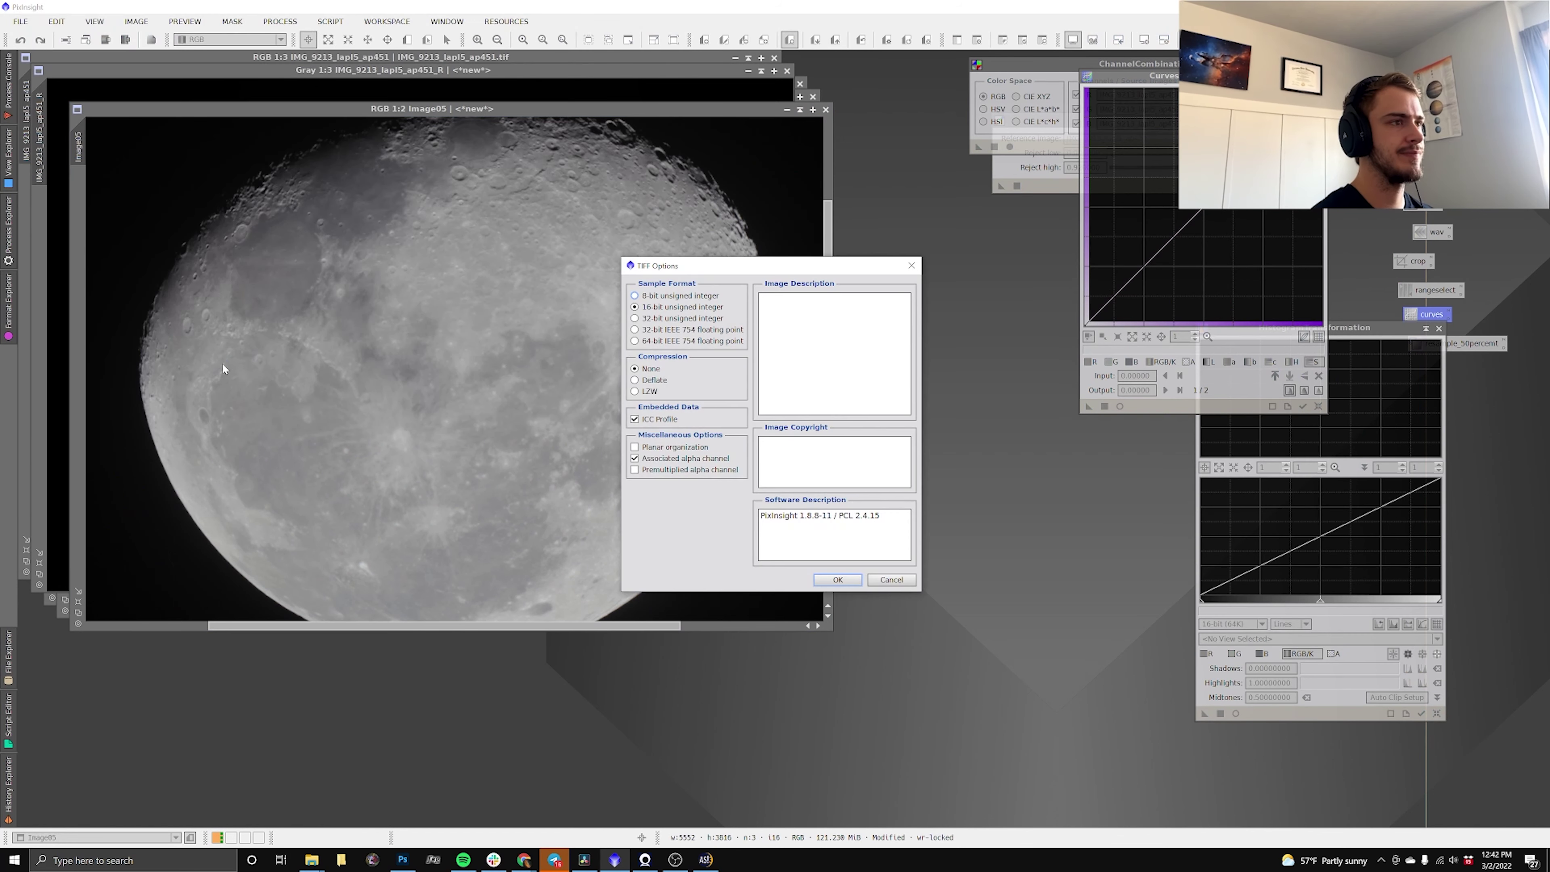
{"action": "key", "text": "Return"}
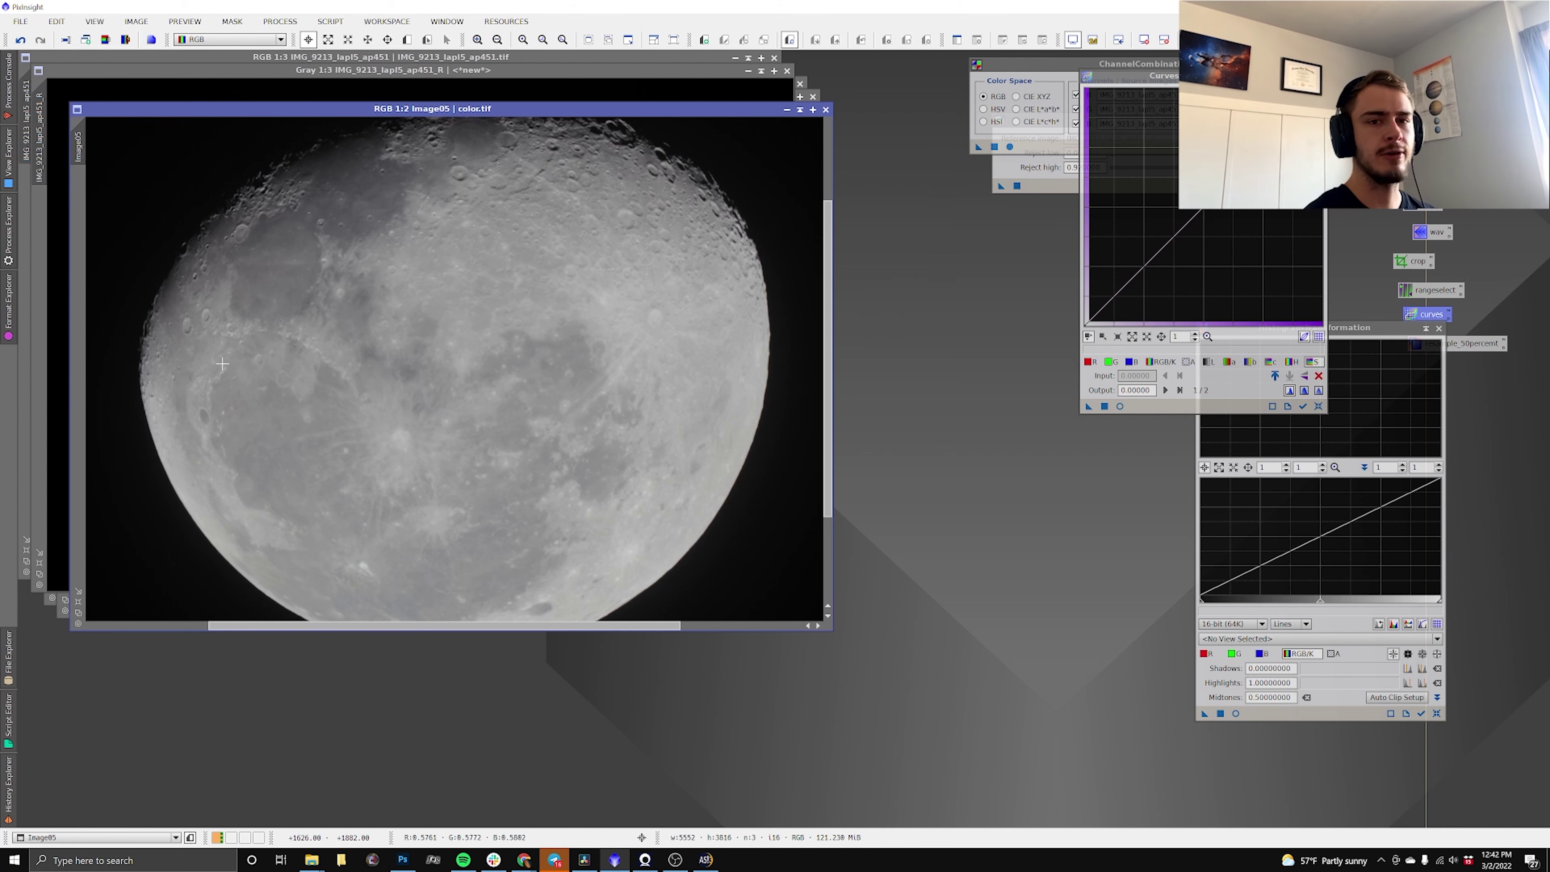
Switch to Image Composite Editor and start a new panorama from images.
{"action": "left_click", "coordinate": [122, 860]}
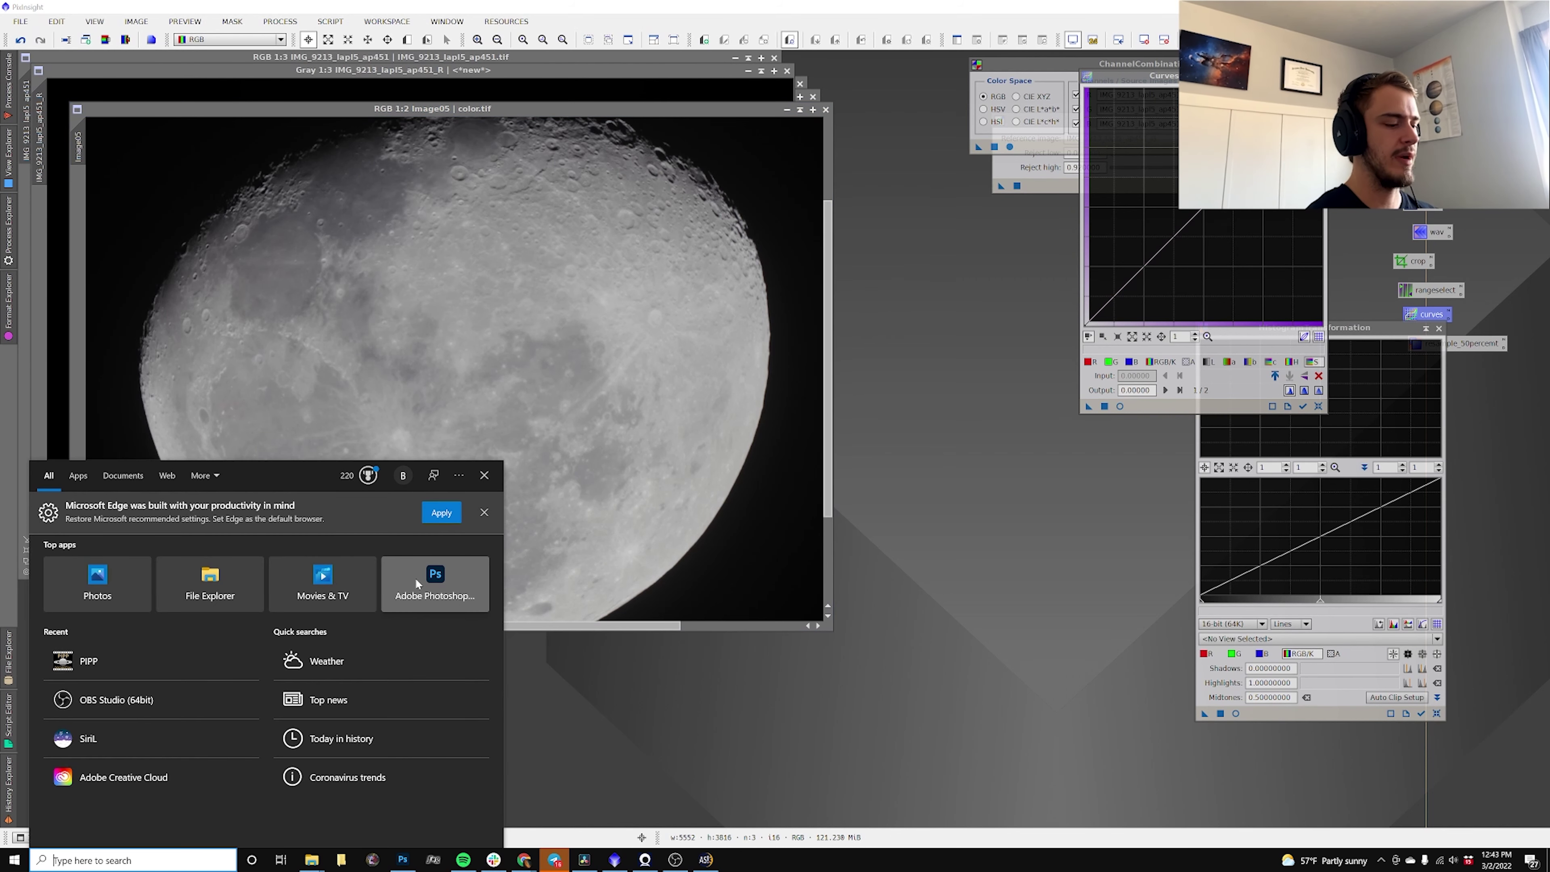
{"action": "type", "text": "ice"}
{"action": "left_click", "coordinate": [416, 578]}
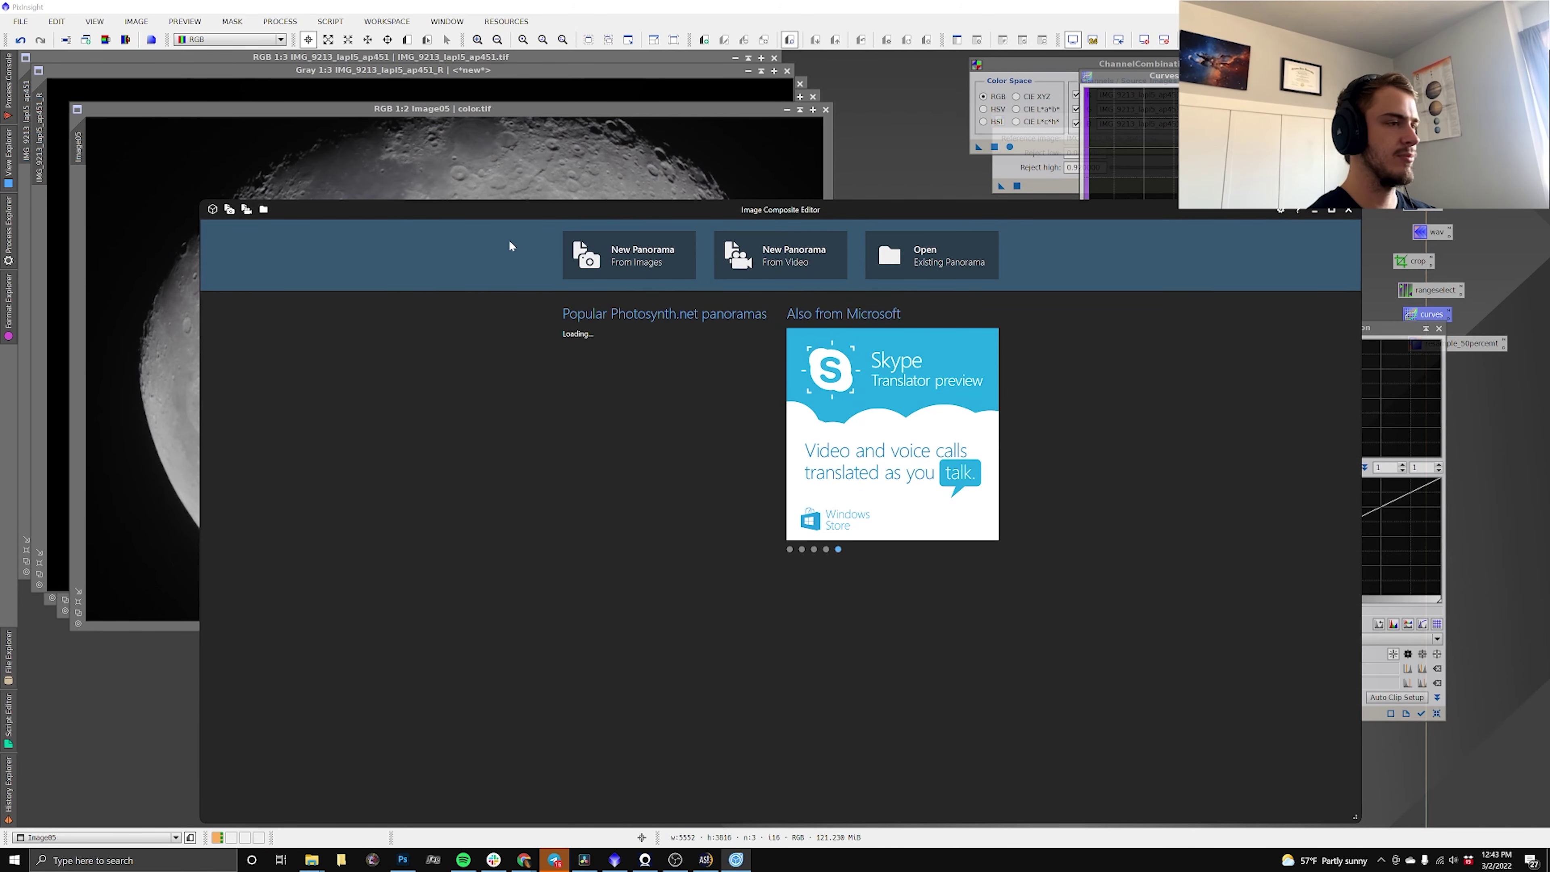
{"action": "left_click", "coordinate": [587, 261]}
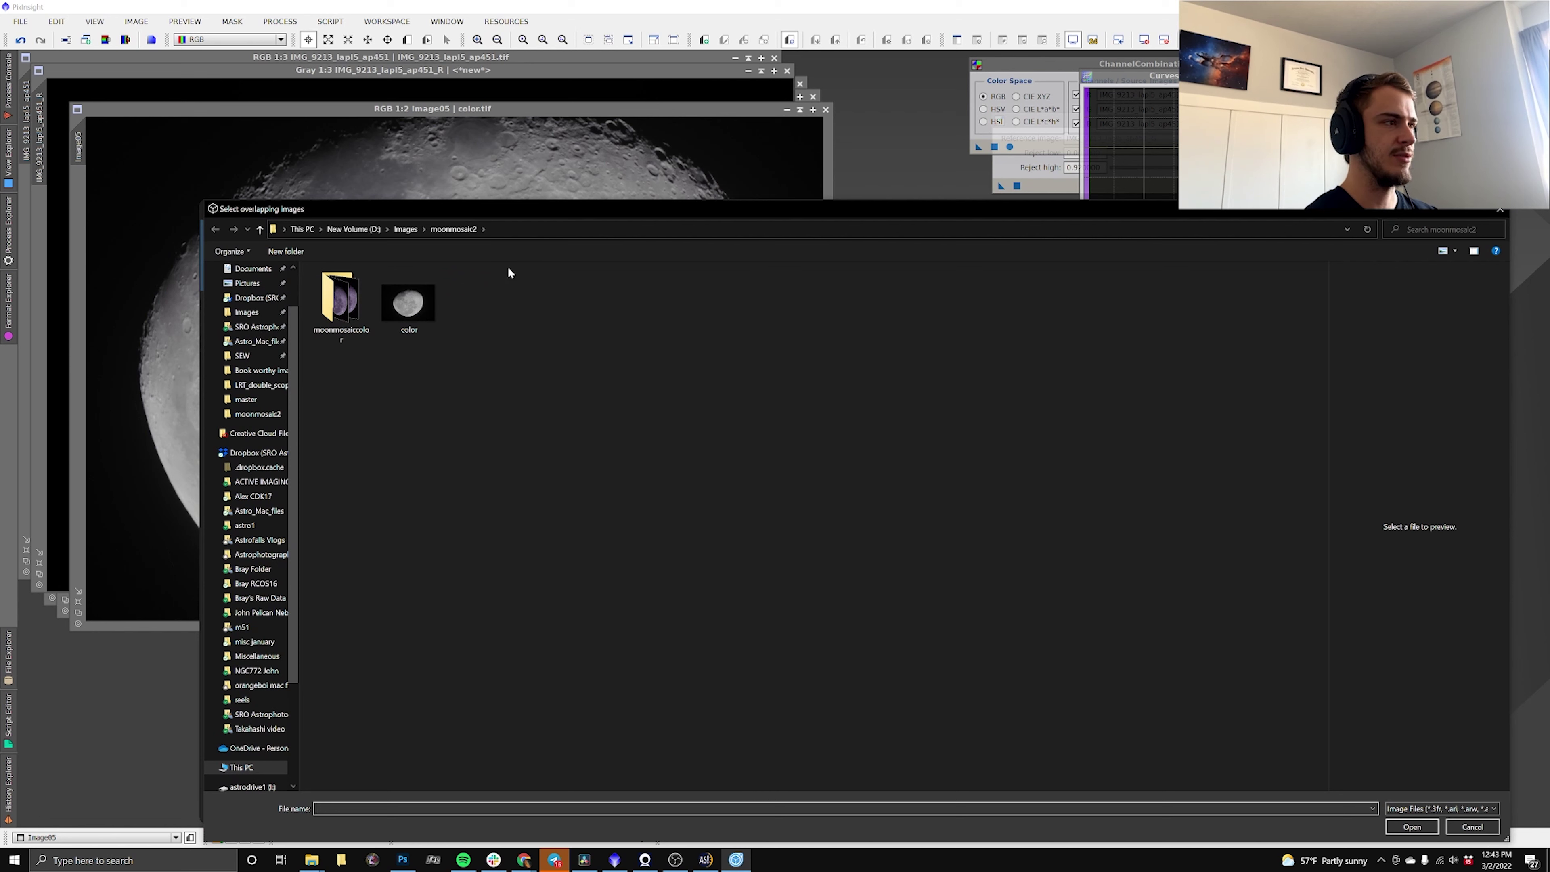
Import all the moon tile images from the Desktop\AS_P35 folder and stitch them with auto-detected camera motion.
{"action": "left_click", "coordinate": [247, 312]}
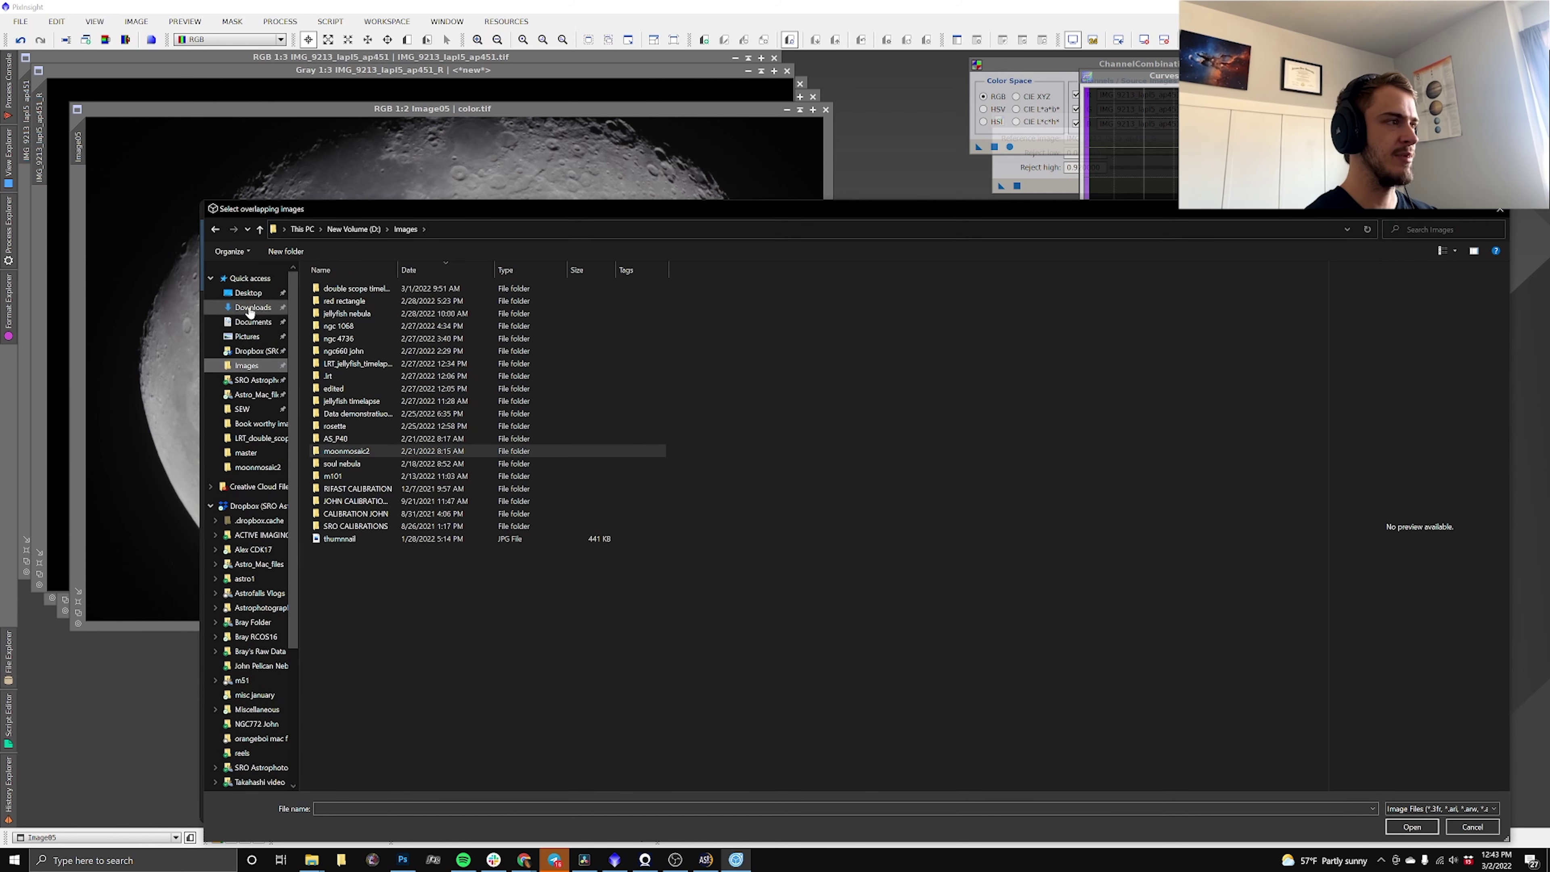
{"action": "left_click", "coordinate": [249, 308]}
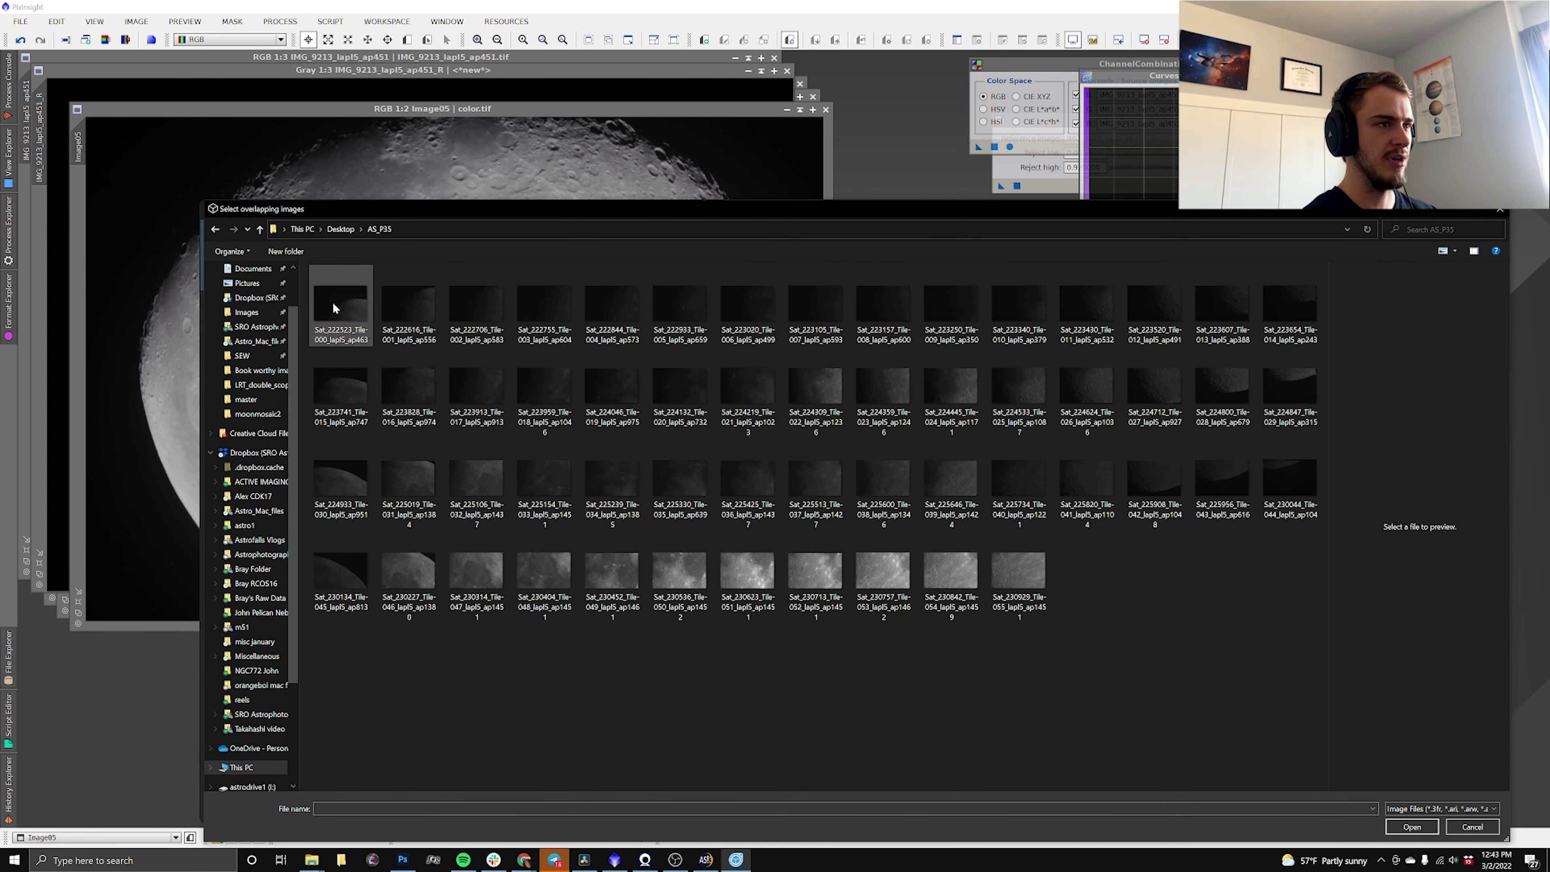
{"action": "left_click_drag", "start_coordinate": [1276, 732], "coordinate": [339, 300]}
{"action": "key", "text": "Return"}
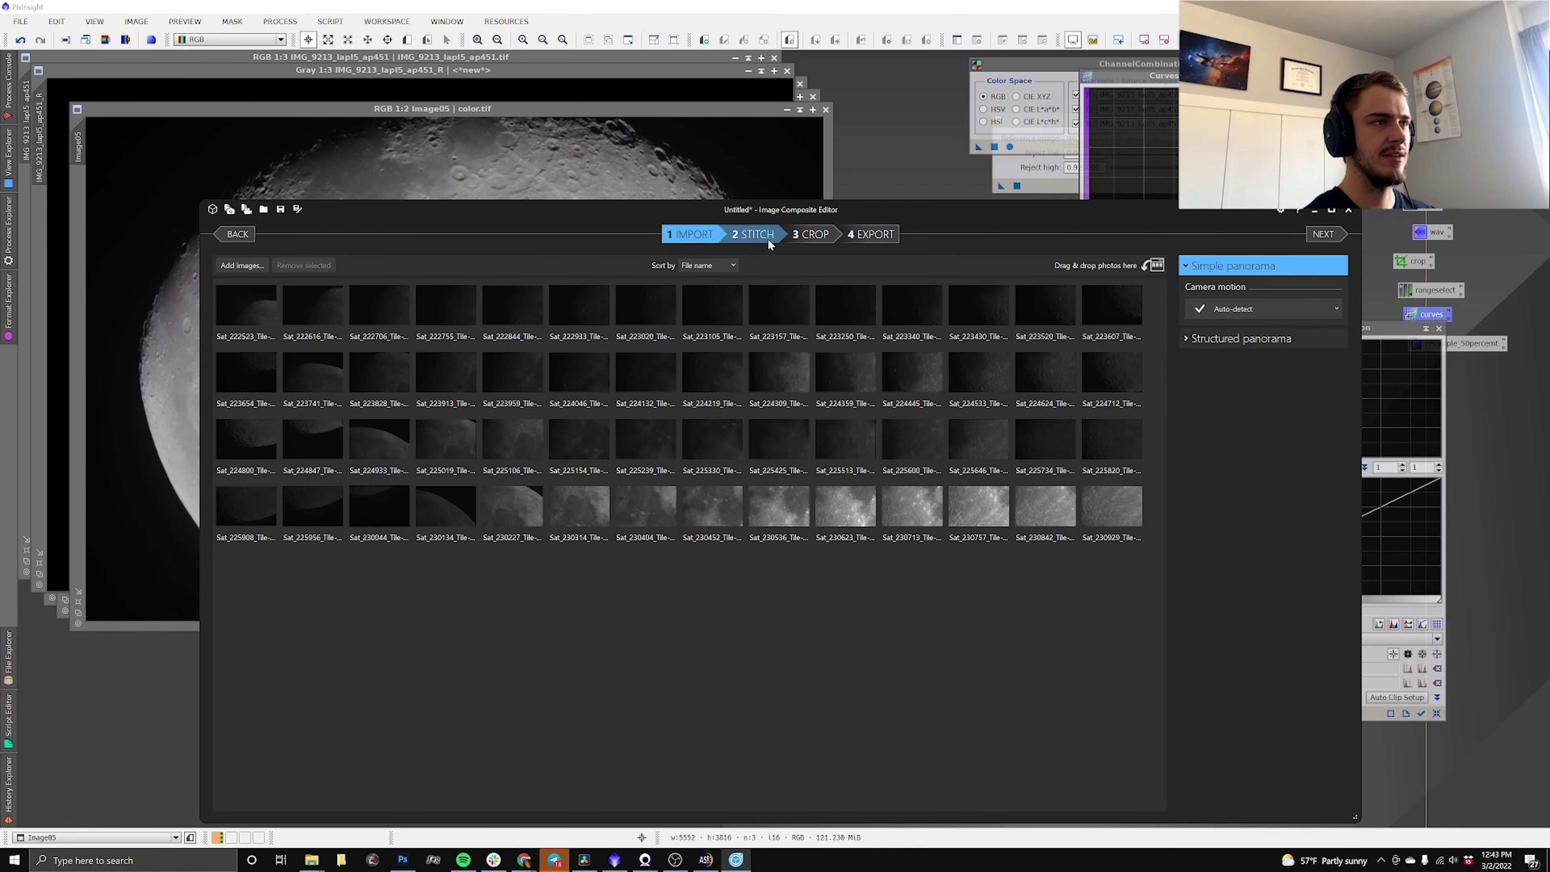
{"action": "left_click", "coordinate": [767, 238]}
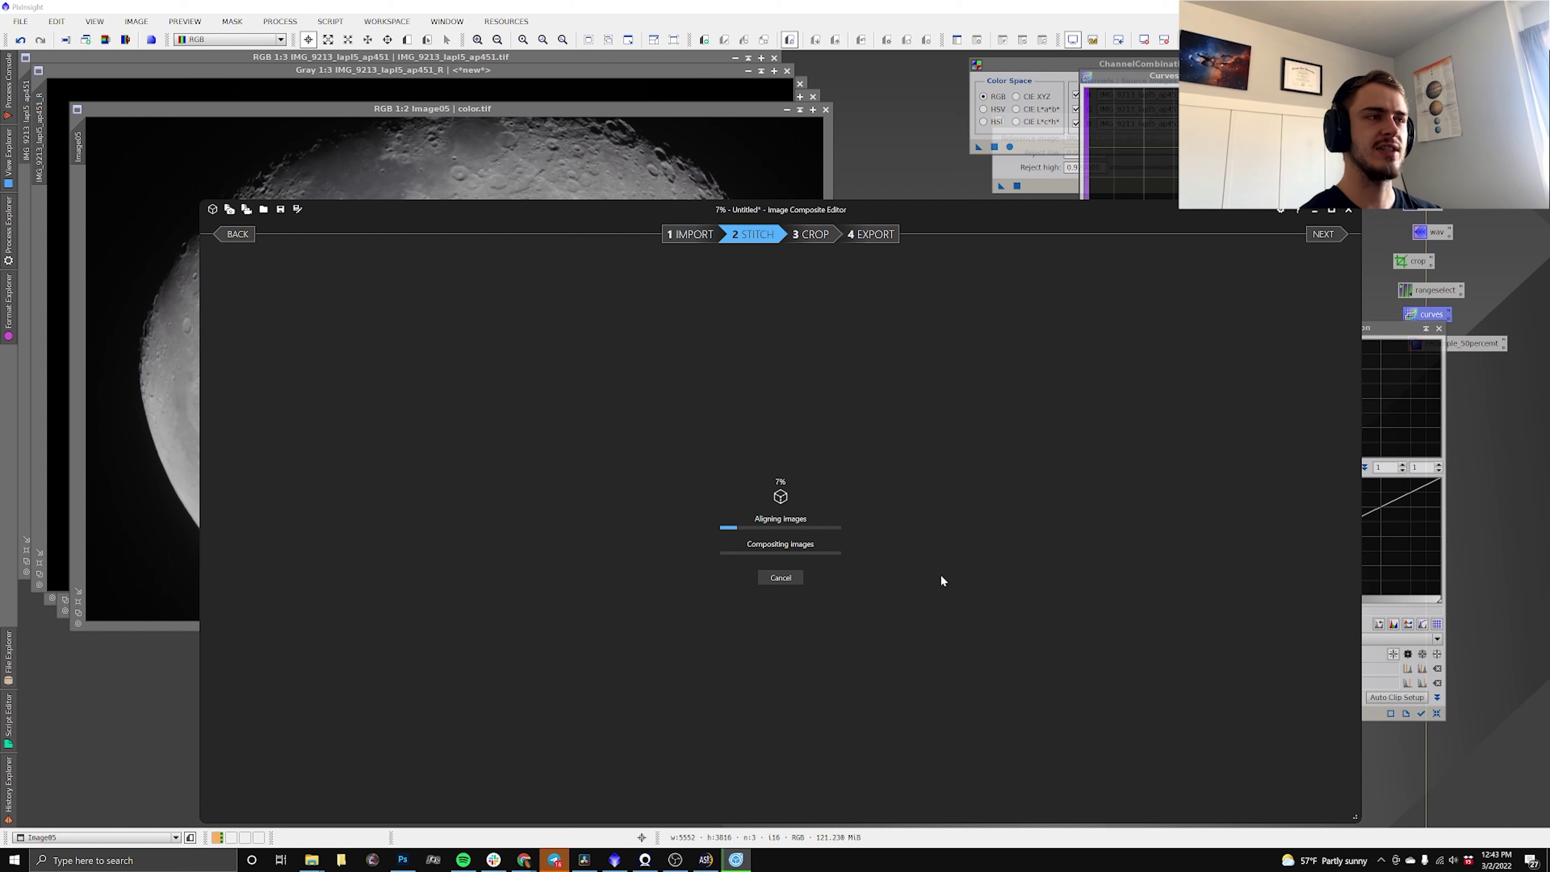
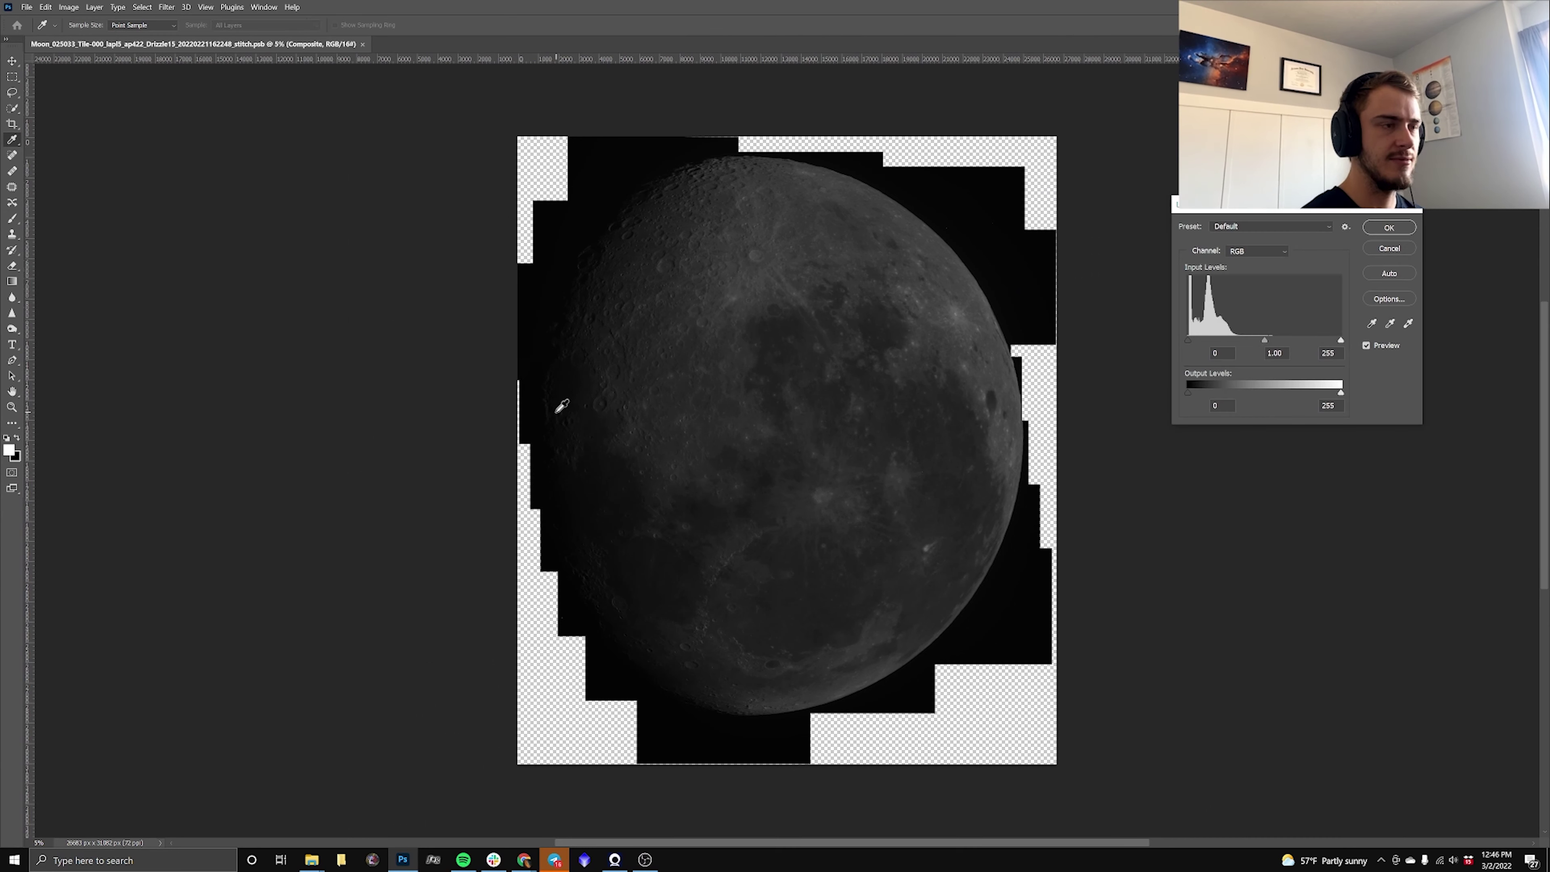
Brighten the stitched moon composite with Curves, raising input 77 to output 196 and moving the black point slightly inward.
{"action": "left_click_drag", "start_coordinate": [1262, 339], "coordinate": [1203, 335]}
{"action": "left_click", "coordinate": [1389, 249]}
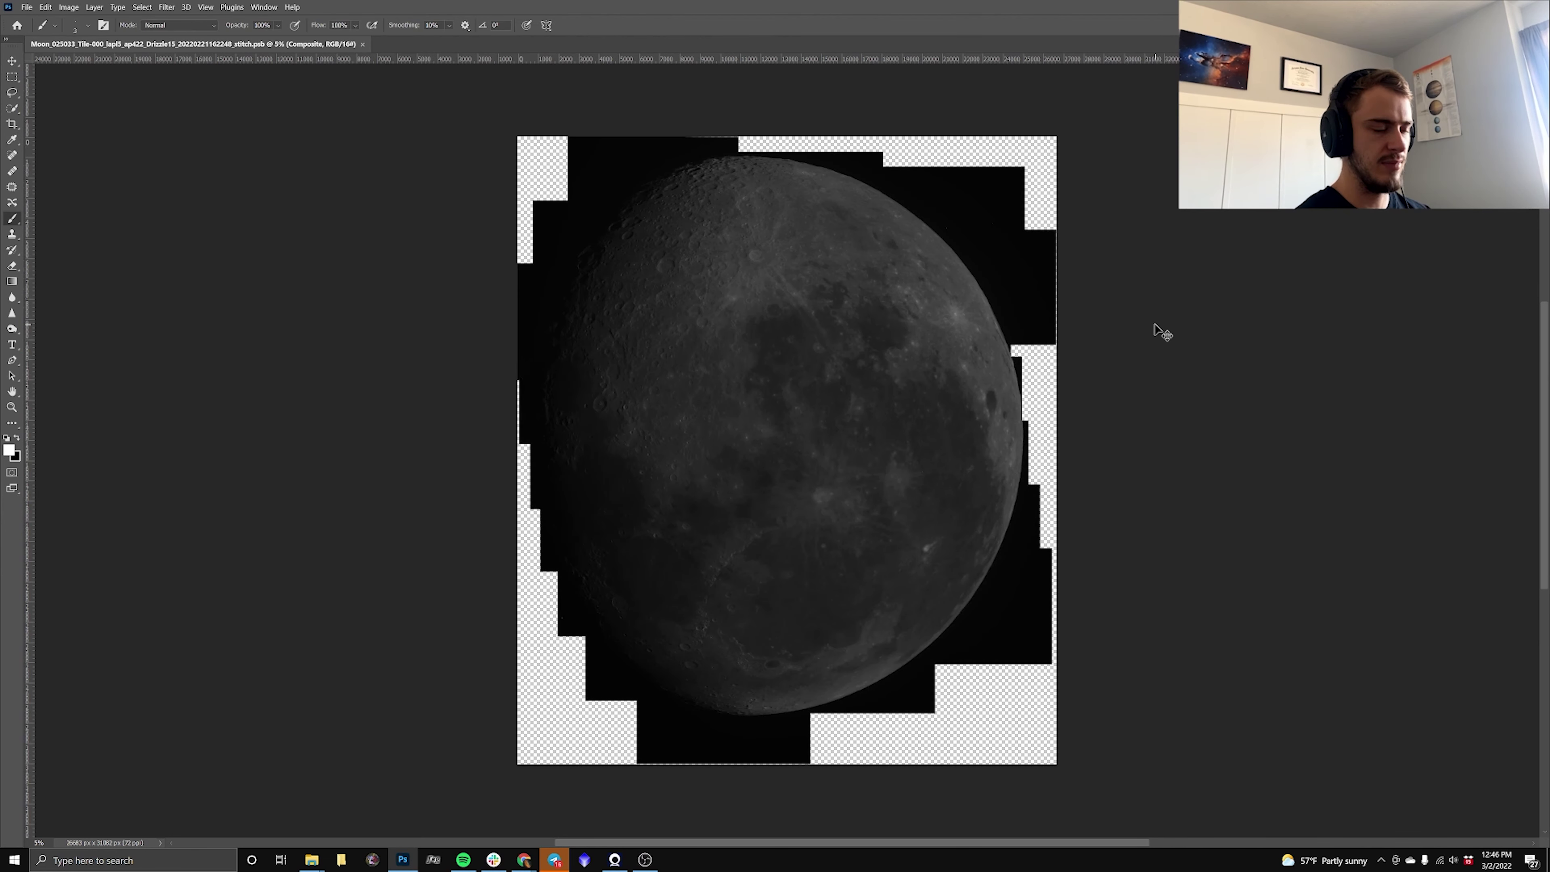
{"action": "key", "text": "ctrl+m"}
{"action": "left_click_drag", "start_coordinate": [1266, 315], "coordinate": [1231, 289]}
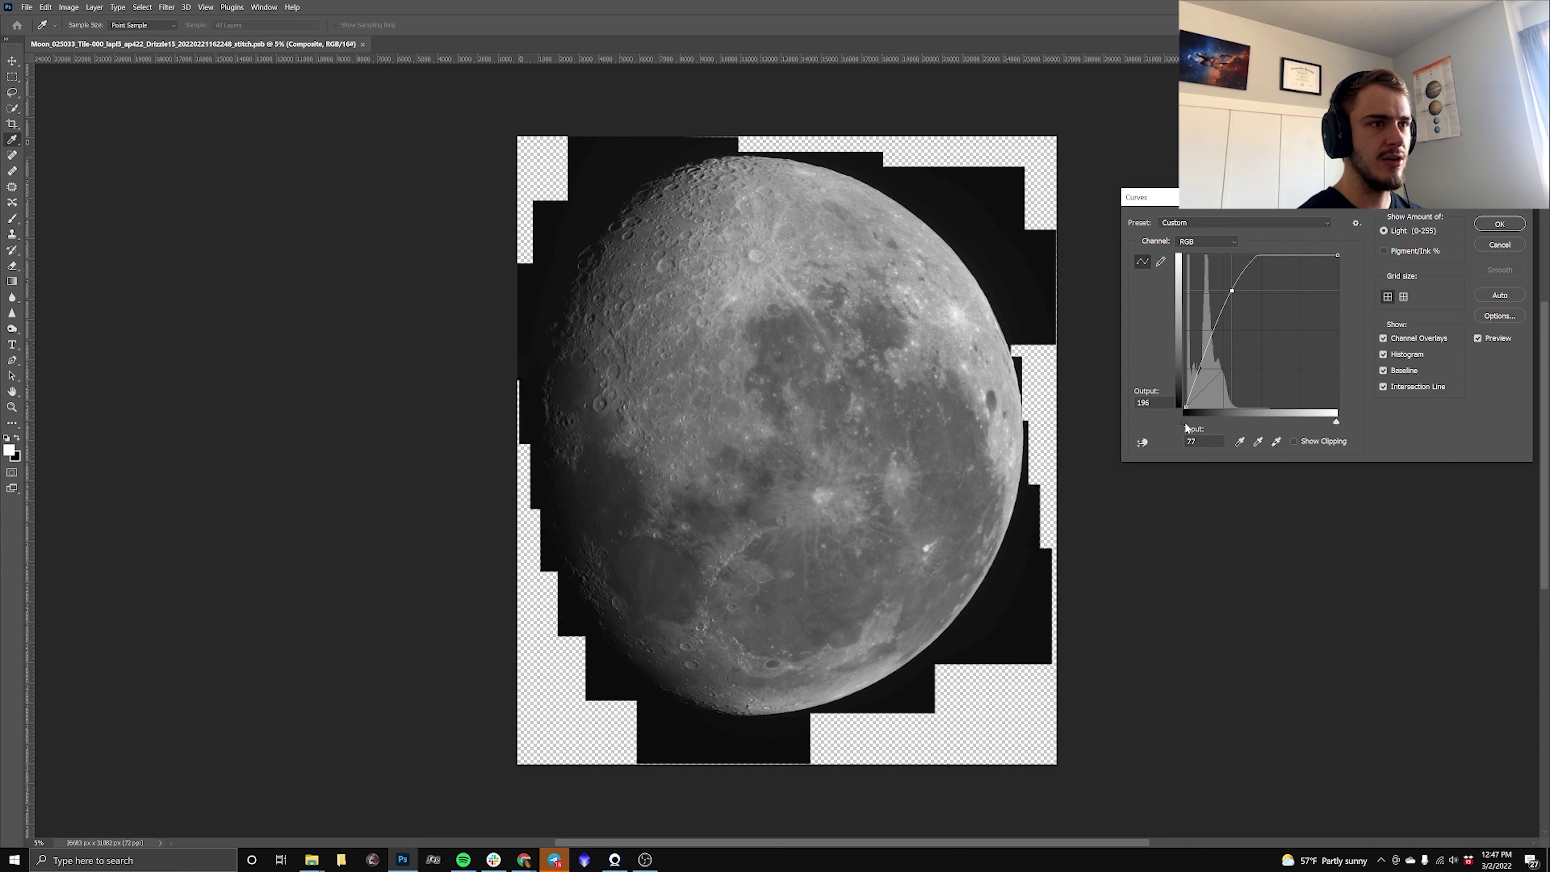
{"action": "left_click_drag", "start_coordinate": [1186, 427], "coordinate": [1188, 425]}
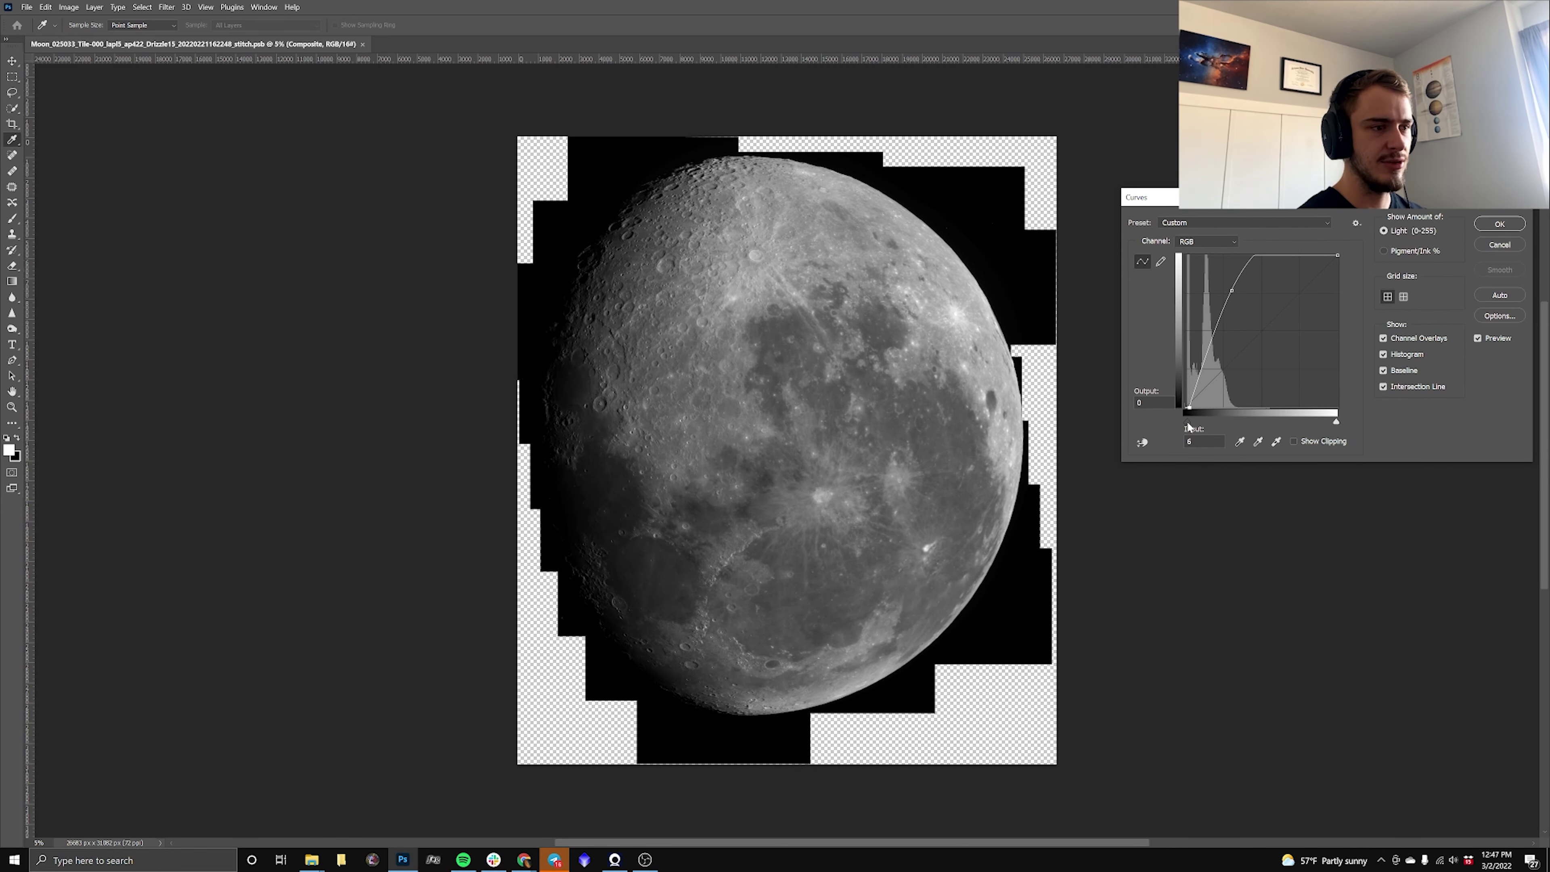
{"action": "left_click_drag", "start_coordinate": [1186, 426], "coordinate": [1190, 426]}
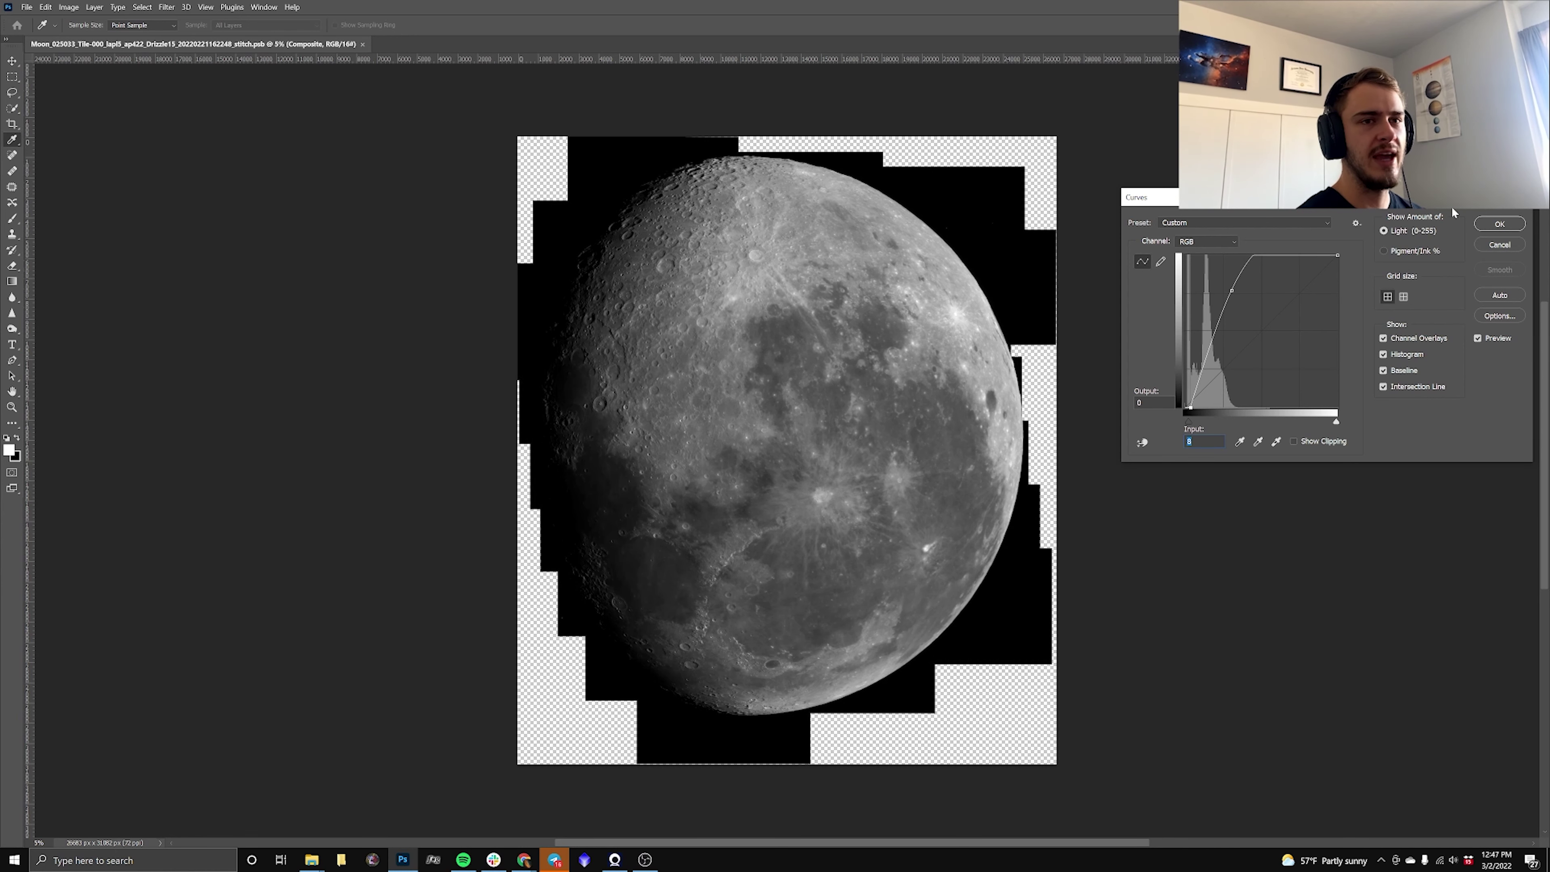
{"action": "left_click", "coordinate": [1499, 223]}
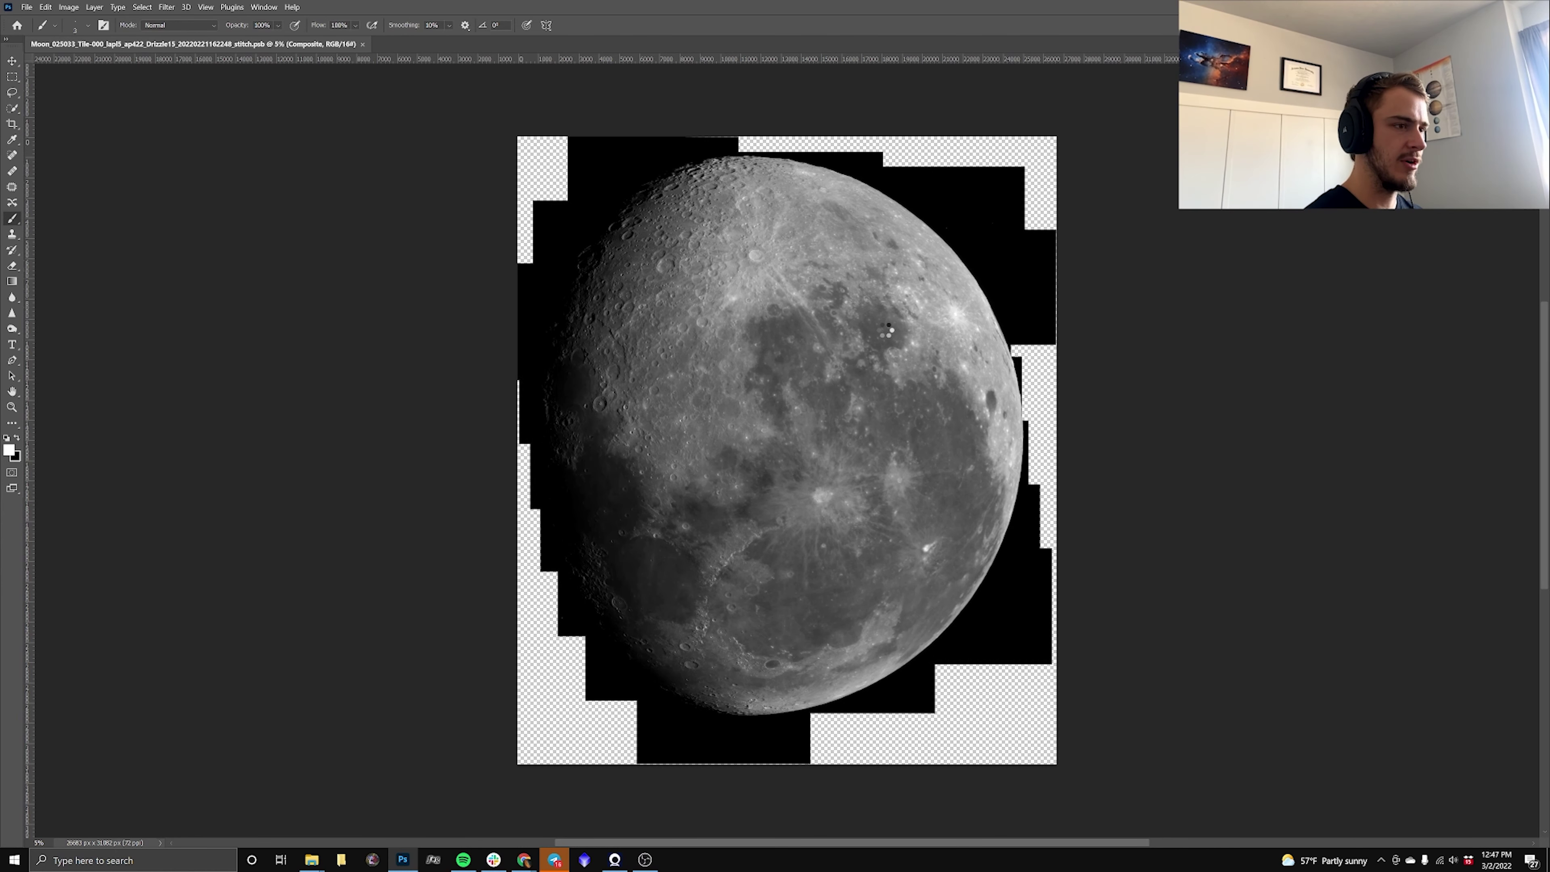
Paint the transparent gaps around the mosaic's lower-left corner and bottom edge black with a large brush.
{"action": "key", "text": "ctrl+plus"}
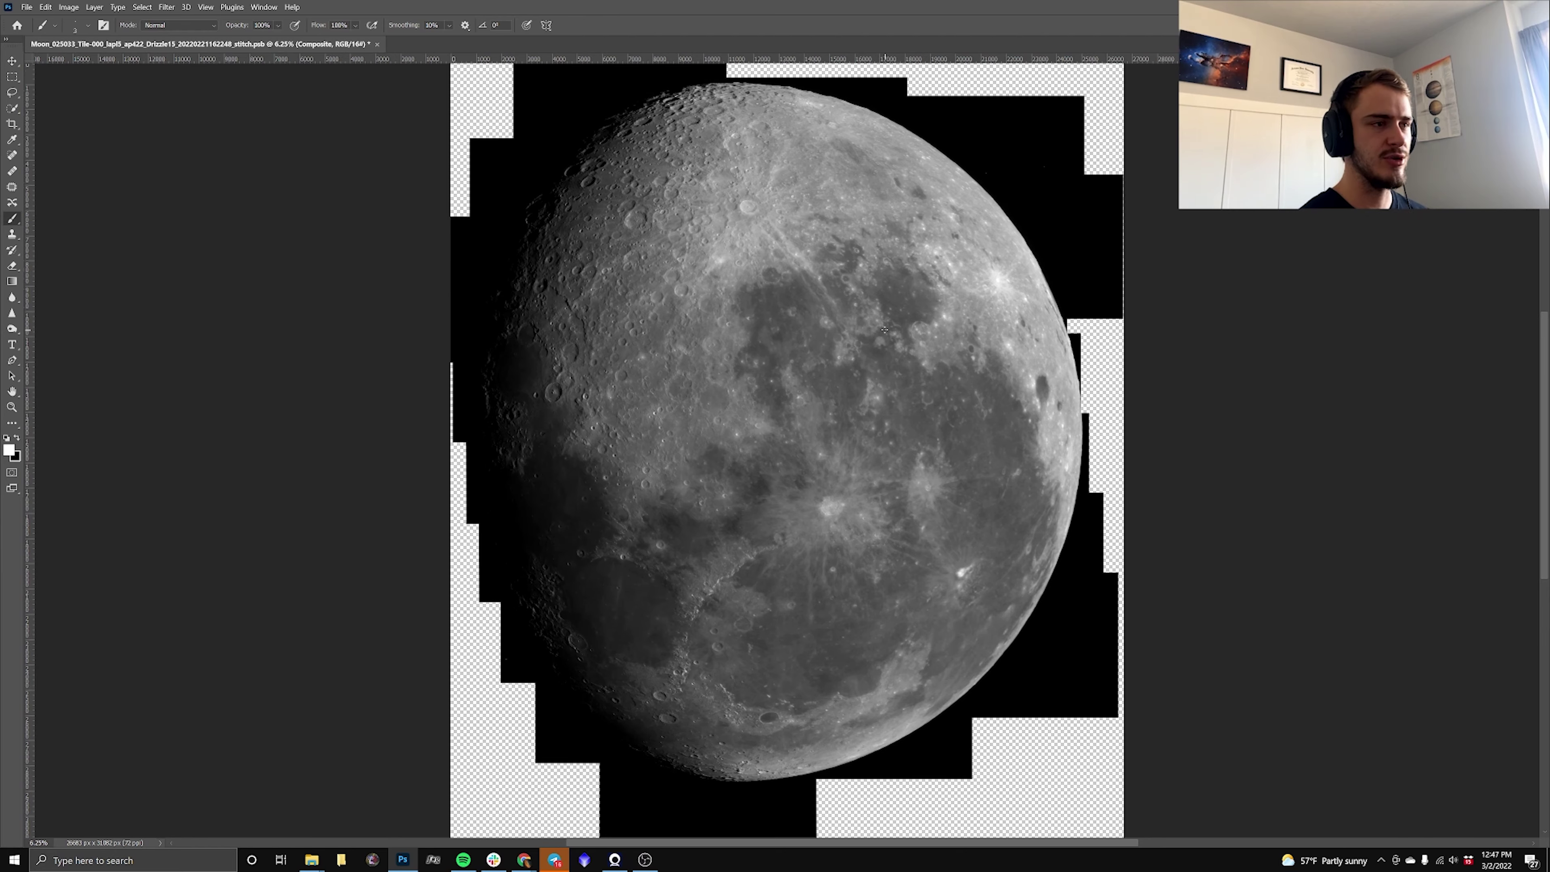
{"action": "scroll", "coordinate": [884, 330], "scroll_direction": "down", "scroll_amount": 3}
{"action": "scroll", "coordinate": [754, 531], "scroll_direction": "up", "scroll_amount": 2}
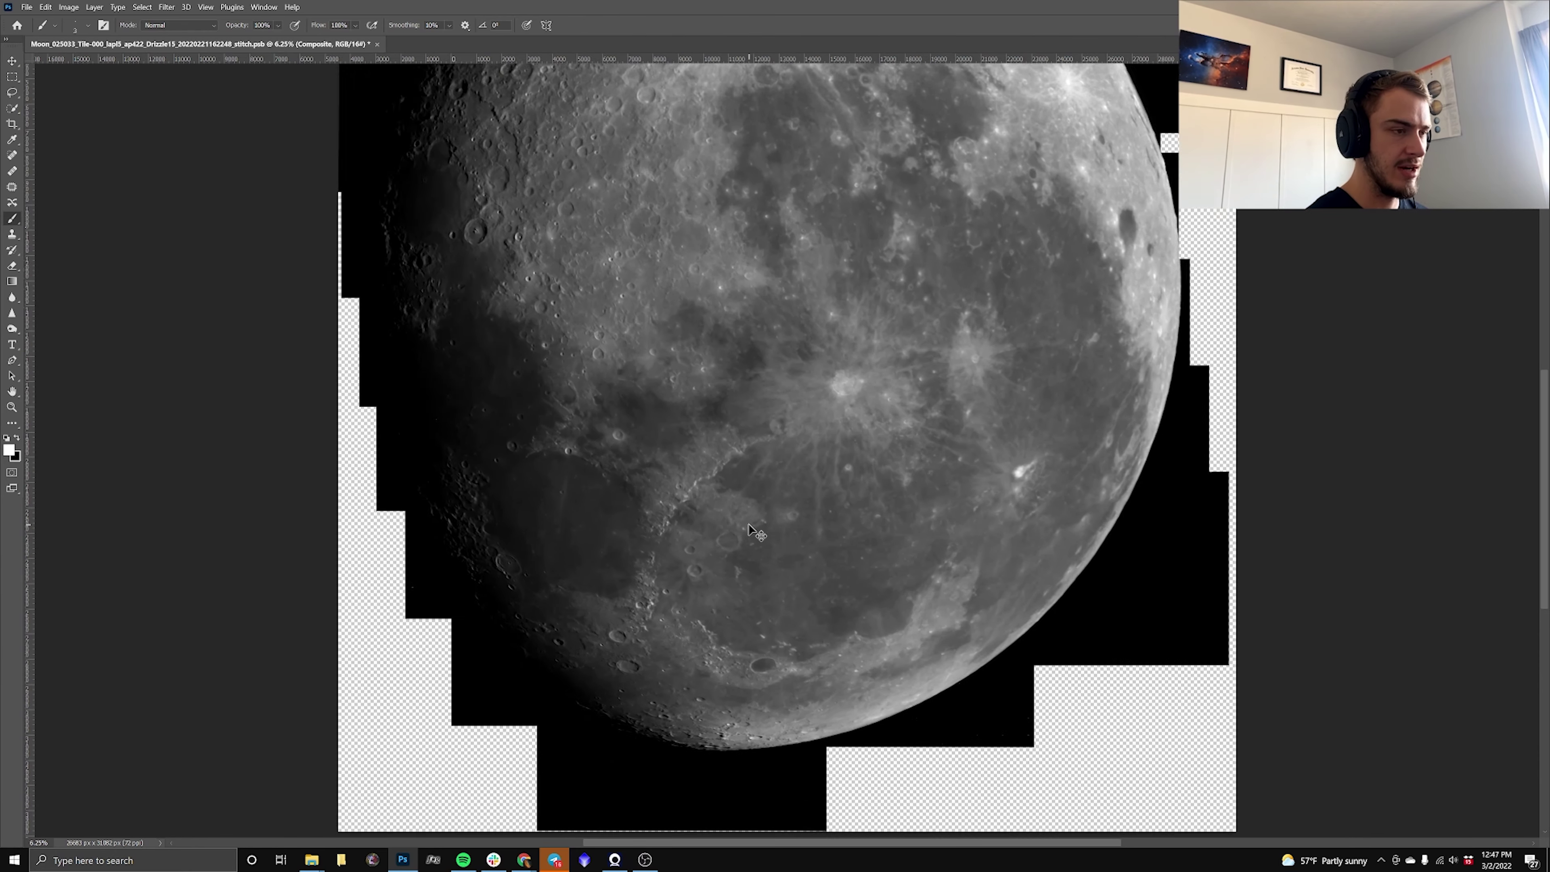
{"action": "scroll", "coordinate": [547, 296], "scroll_direction": "down", "scroll_amount": 1}
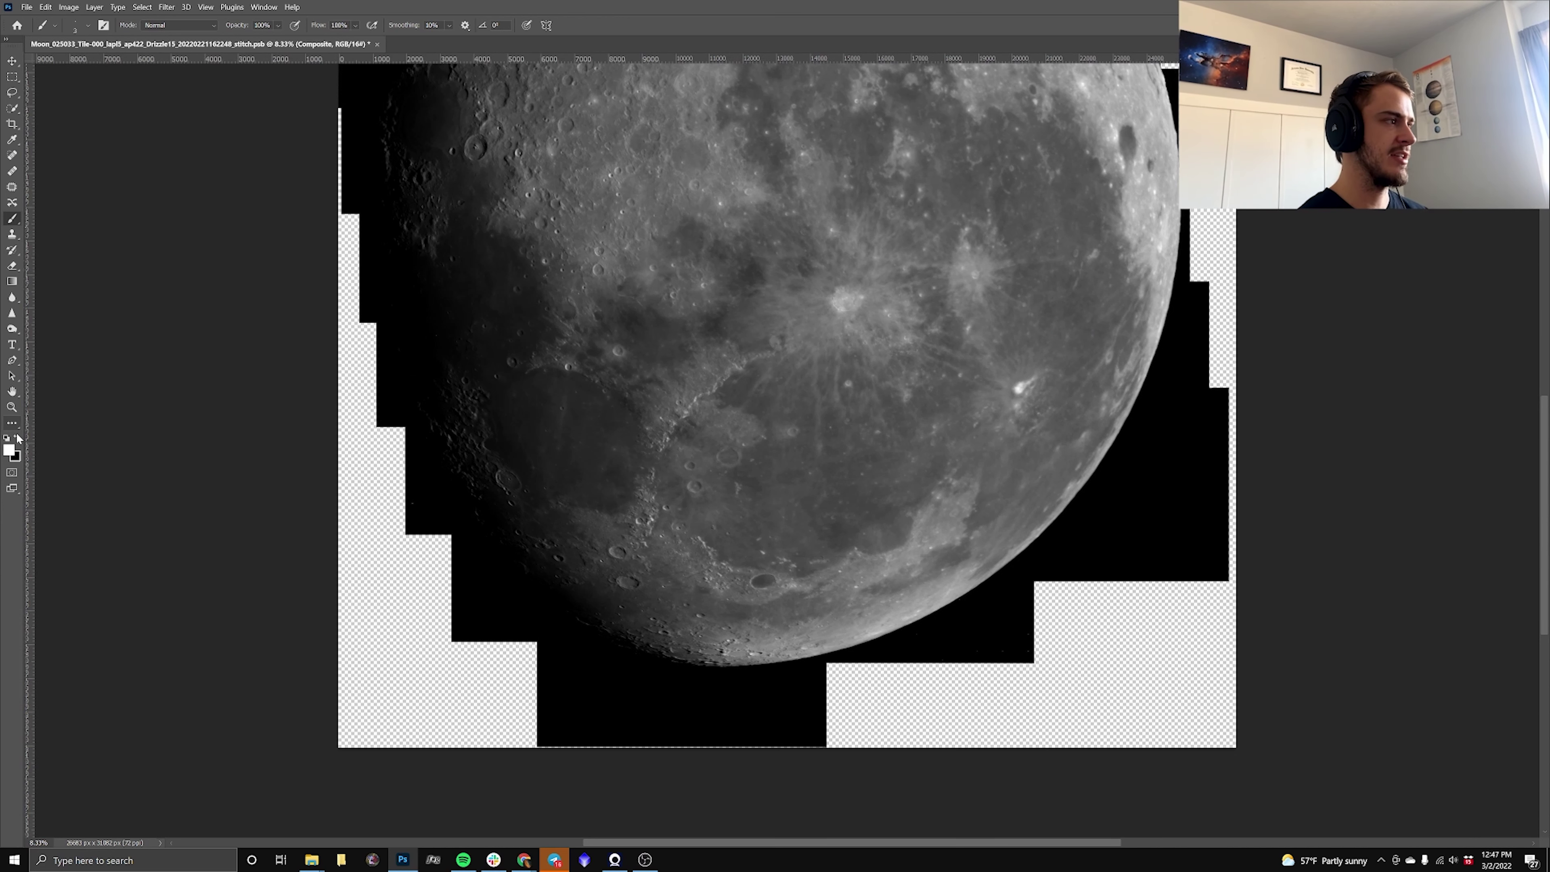
{"action": "left_click_drag", "start_coordinate": [477, 299], "coordinate": [544, 301]}
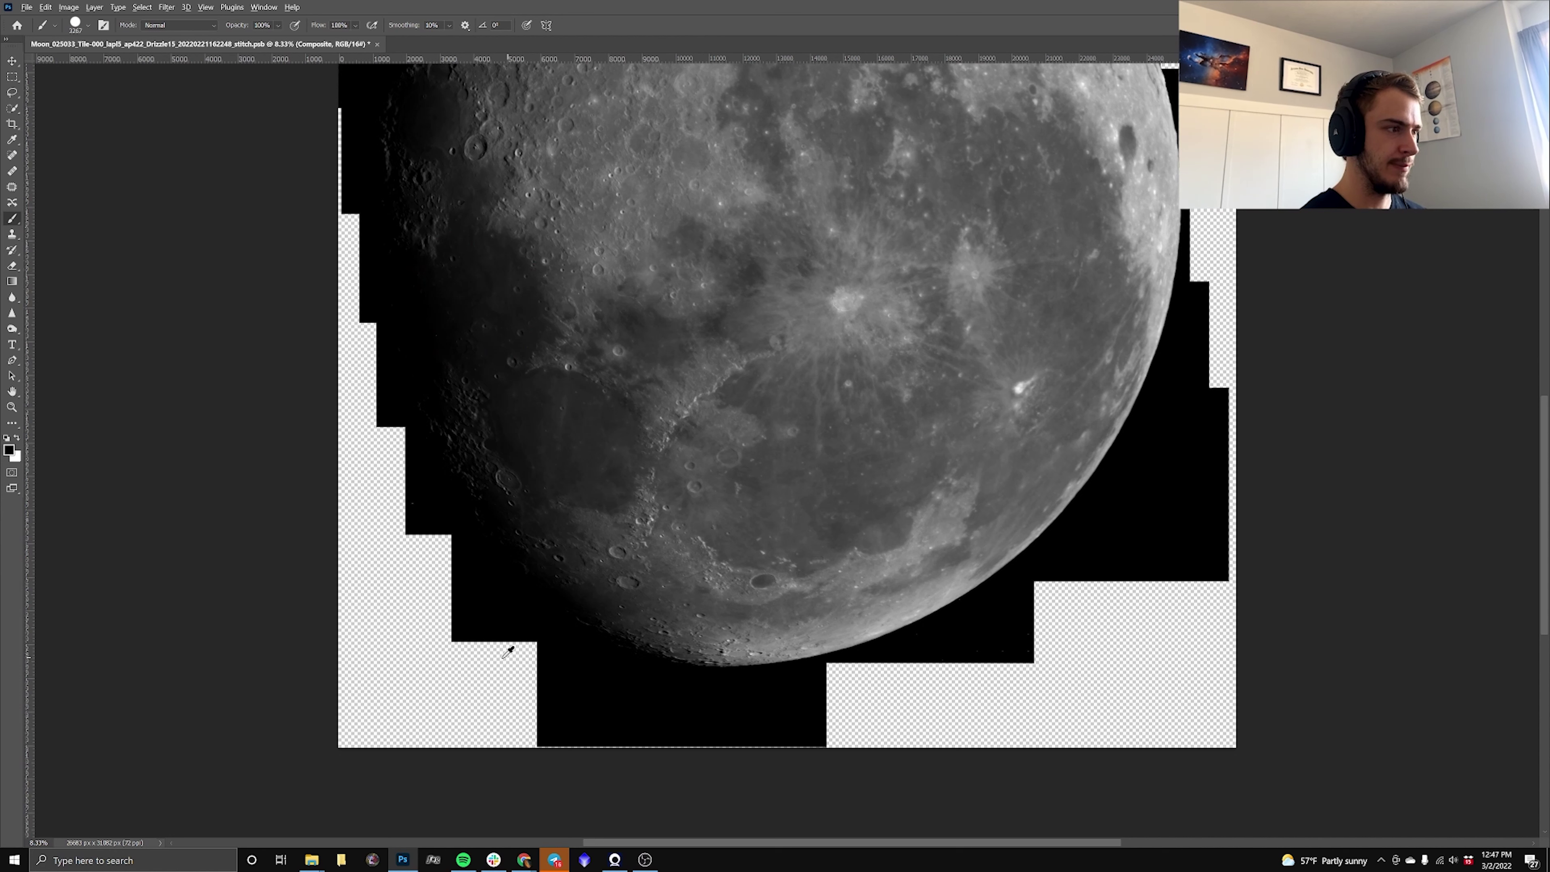
{"action": "left_click", "coordinate": [467, 632], "text": "alt"}
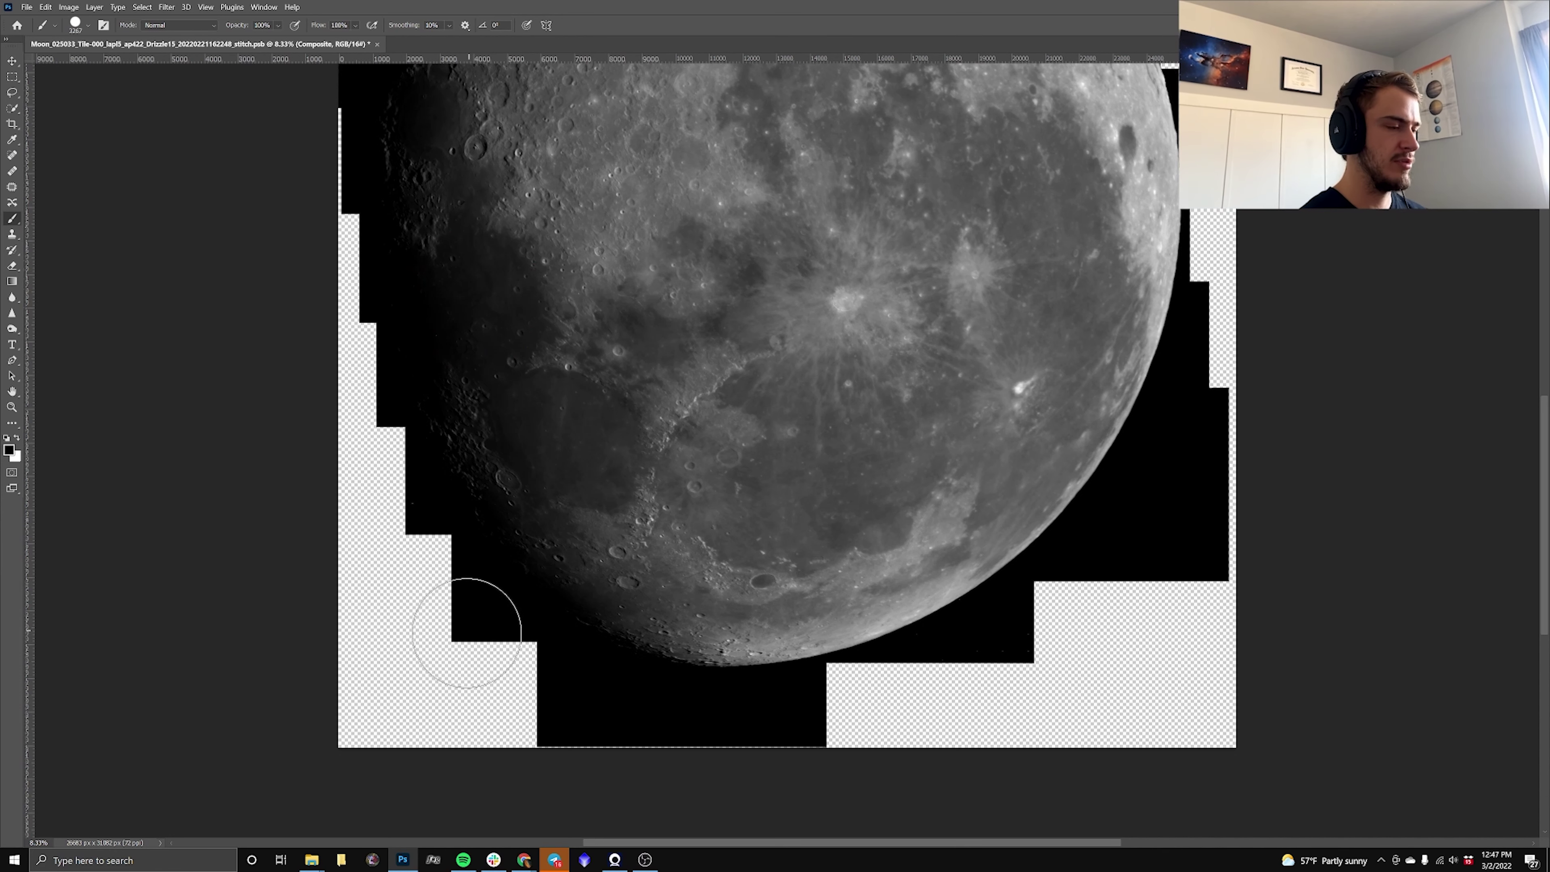
{"action": "left_click", "coordinate": [475, 632], "text": "alt"}
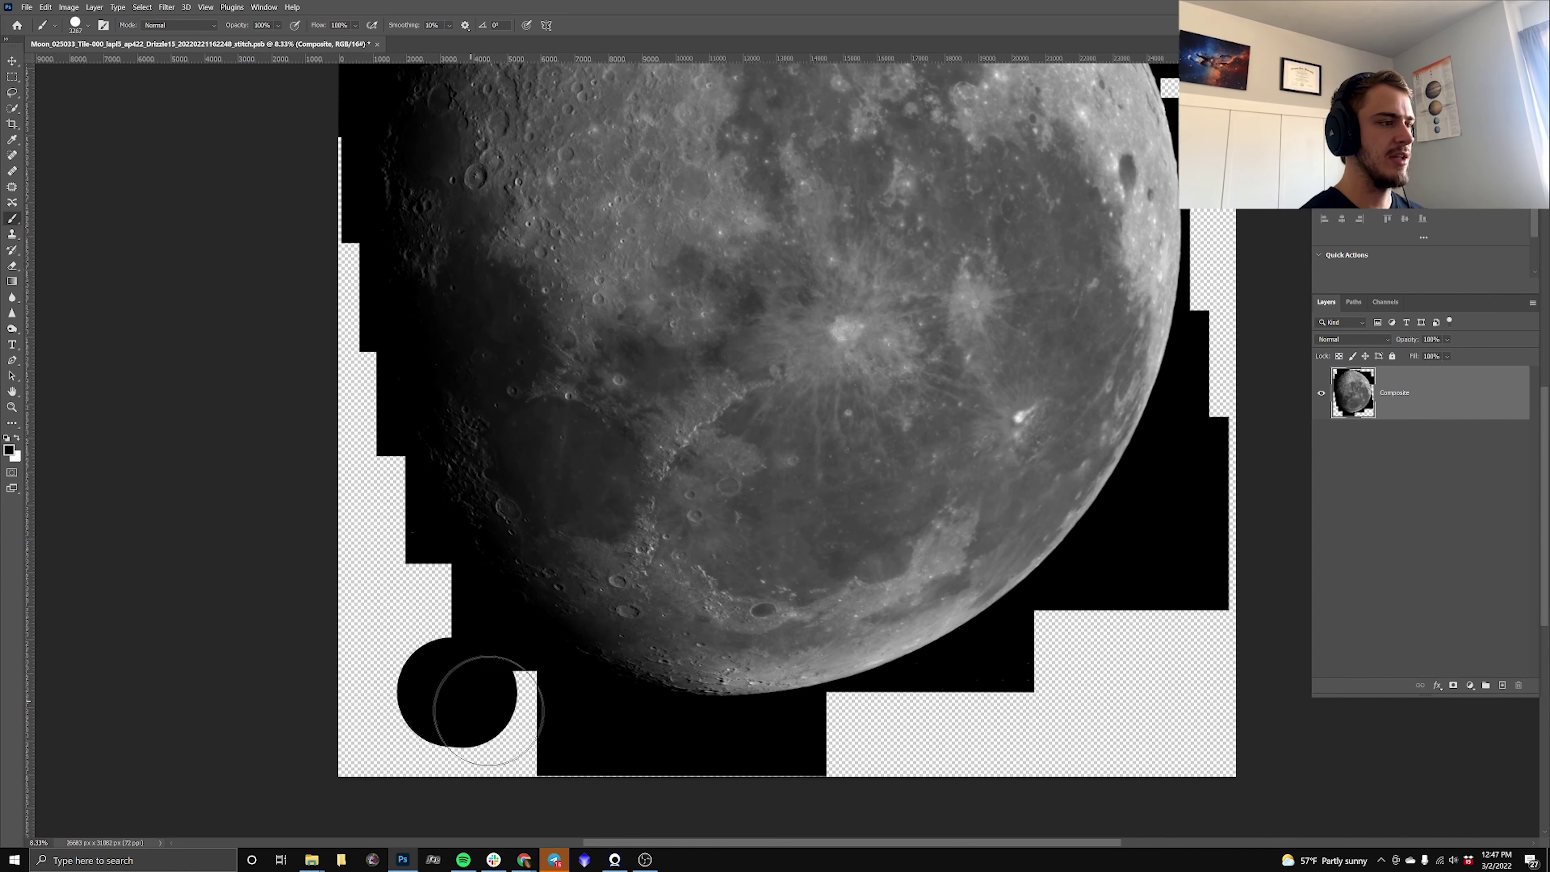
{"action": "mouse_move", "coordinate": [467, 695]}
{"action": "left_mouse_down"}
{"action": "mouse_move", "coordinate": [498, 755]}
{"action": "mouse_move", "coordinate": [351, 732]}
{"action": "mouse_move", "coordinate": [427, 640]}
{"action": "mouse_move", "coordinate": [396, 581]}
{"action": "mouse_move", "coordinate": [364, 677]}
{"action": "mouse_move", "coordinate": [374, 726]}
{"action": "left_mouse_up"}
{"action": "left_click_drag", "start_coordinate": [686, 820], "coordinate": [785, 817]}
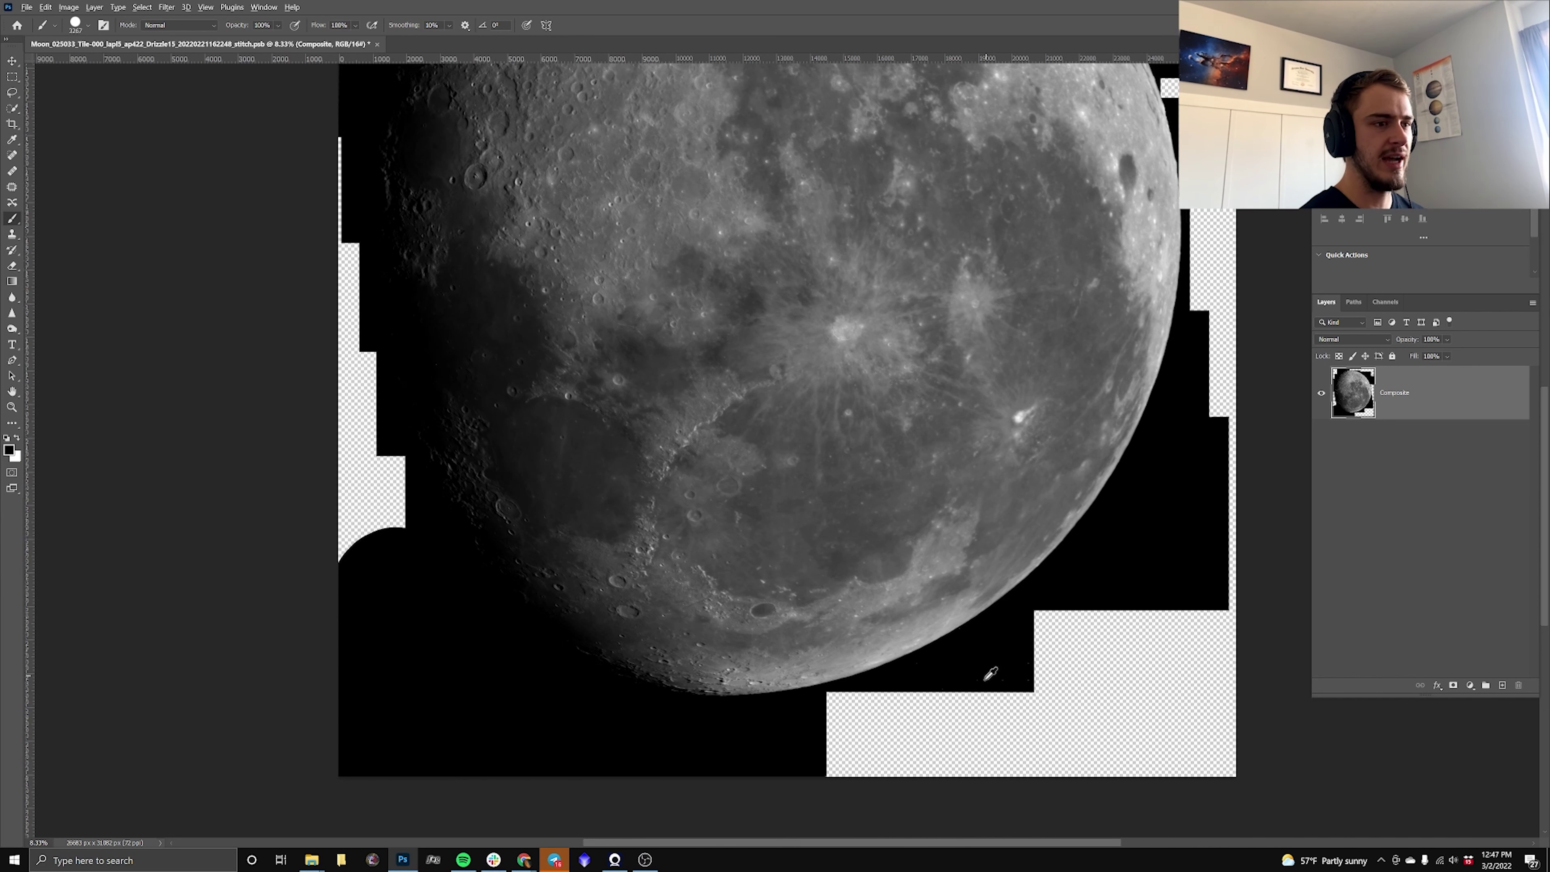
Paint the transparent gaps at the mosaic's lower-right corner and lower right edge with the sampled background black.
{"action": "left_click_drag", "start_coordinate": [837, 740], "coordinate": [1010, 738]}
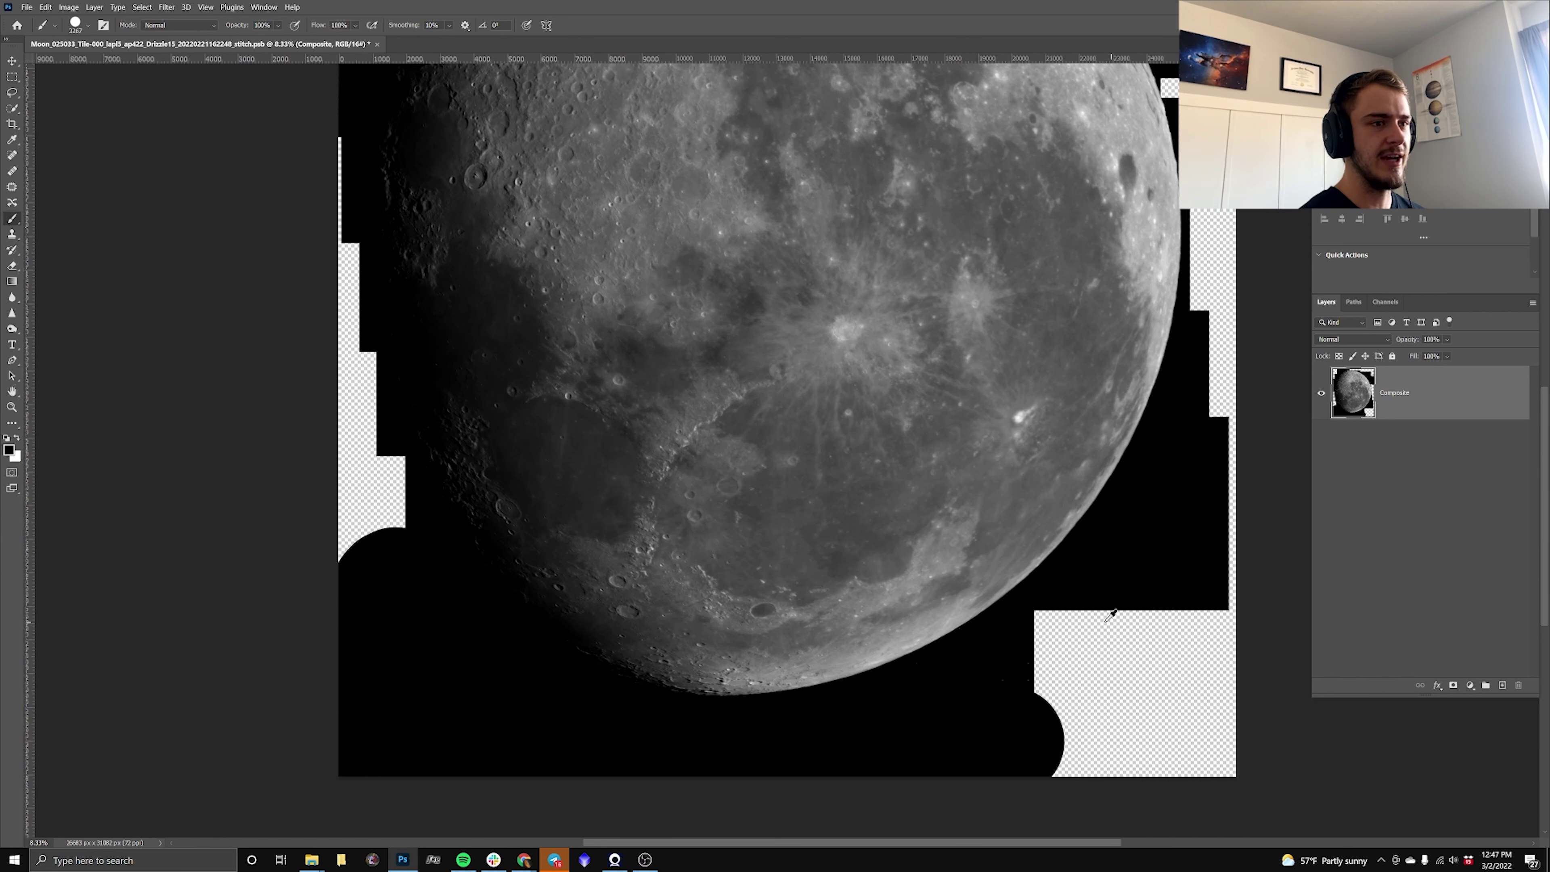
{"action": "left_click", "coordinate": [1079, 603], "text": "alt"}
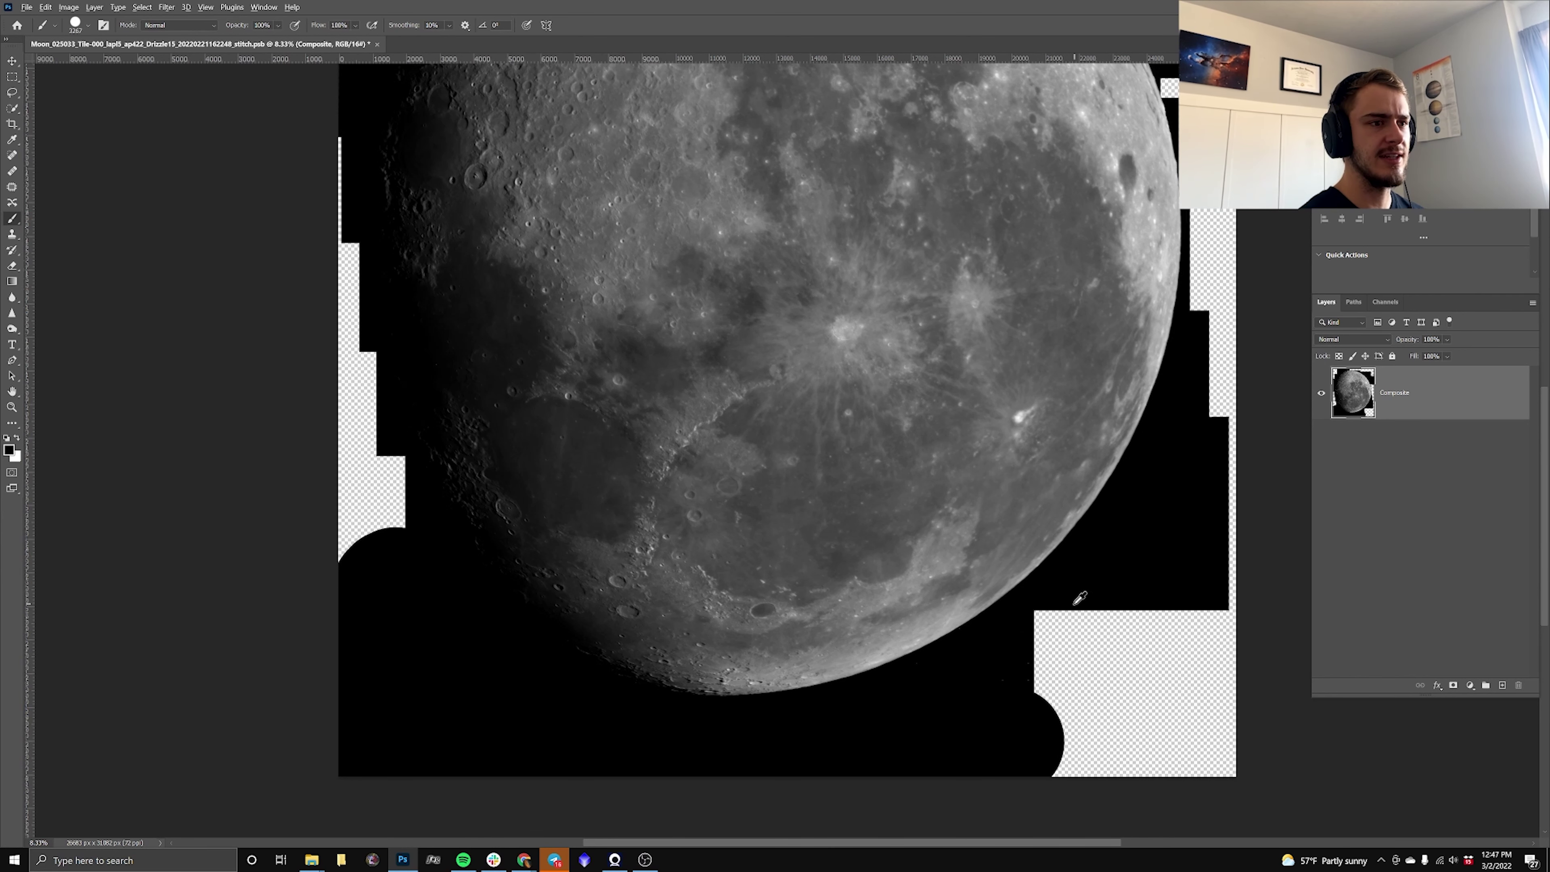
{"action": "left_click", "coordinate": [1079, 600], "text": "alt"}
{"action": "left_click_drag", "start_coordinate": [1074, 641], "coordinate": [1064, 730]}
{"action": "mouse_move", "coordinate": [1160, 756]}
{"action": "left_mouse_down"}
{"action": "mouse_move", "coordinate": [1206, 705]}
{"action": "mouse_move", "coordinate": [1152, 664]}
{"action": "mouse_move", "coordinate": [1161, 636]}
{"action": "mouse_move", "coordinate": [1202, 666]}
{"action": "mouse_move", "coordinate": [1213, 768]}
{"action": "mouse_move", "coordinate": [1234, 772]}
{"action": "mouse_move", "coordinate": [1235, 564]}
{"action": "left_mouse_up"}
{"action": "left_click", "coordinate": [1210, 543], "text": "alt"}
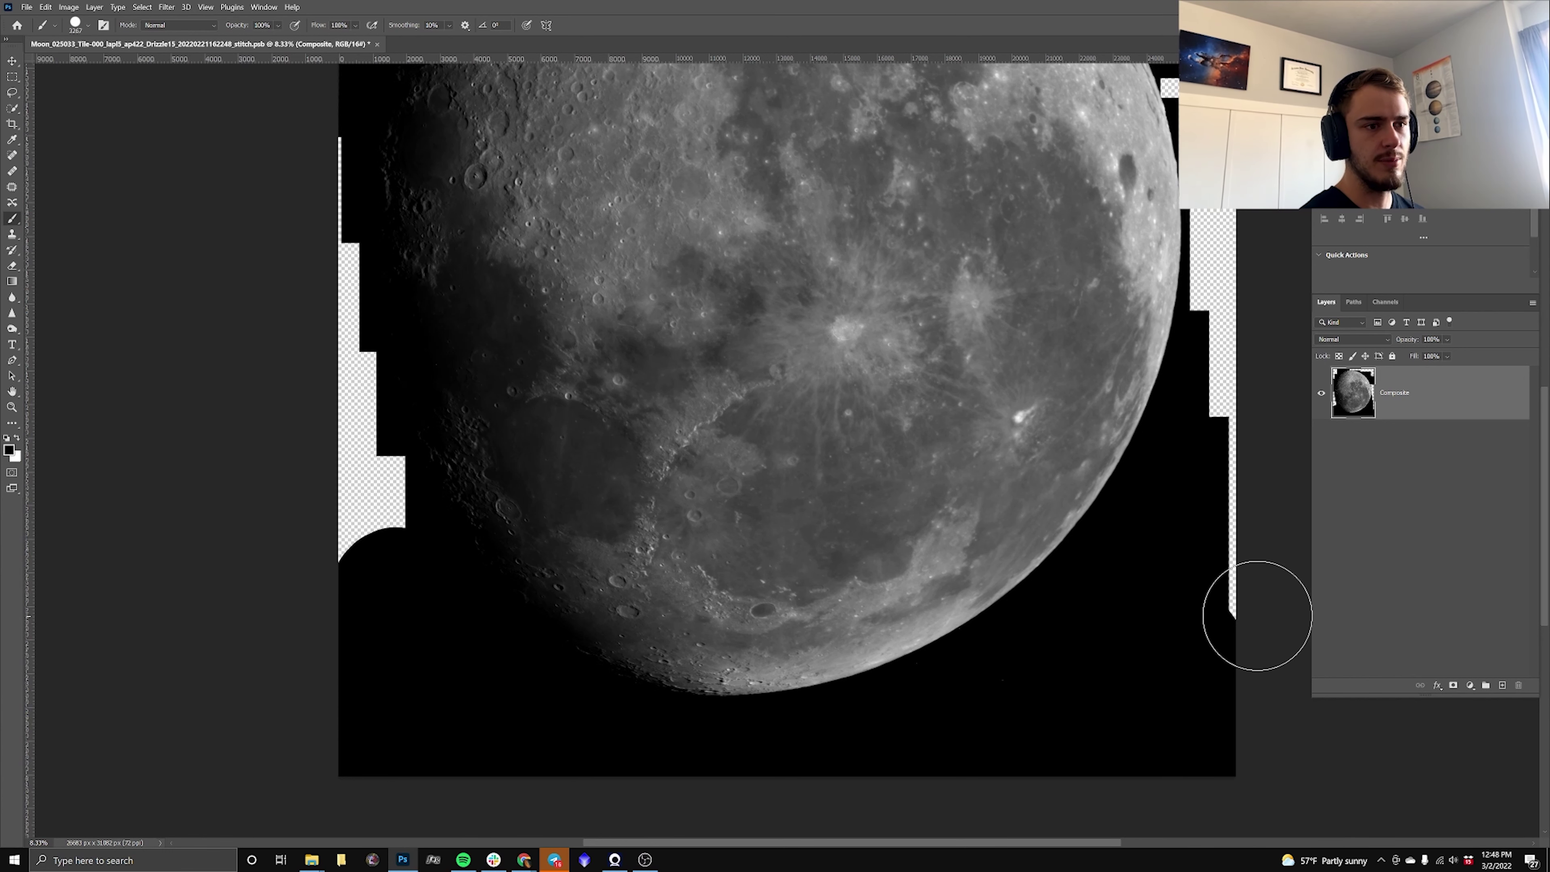
{"action": "left_click_drag", "start_coordinate": [1264, 492], "coordinate": [1270, 461]}
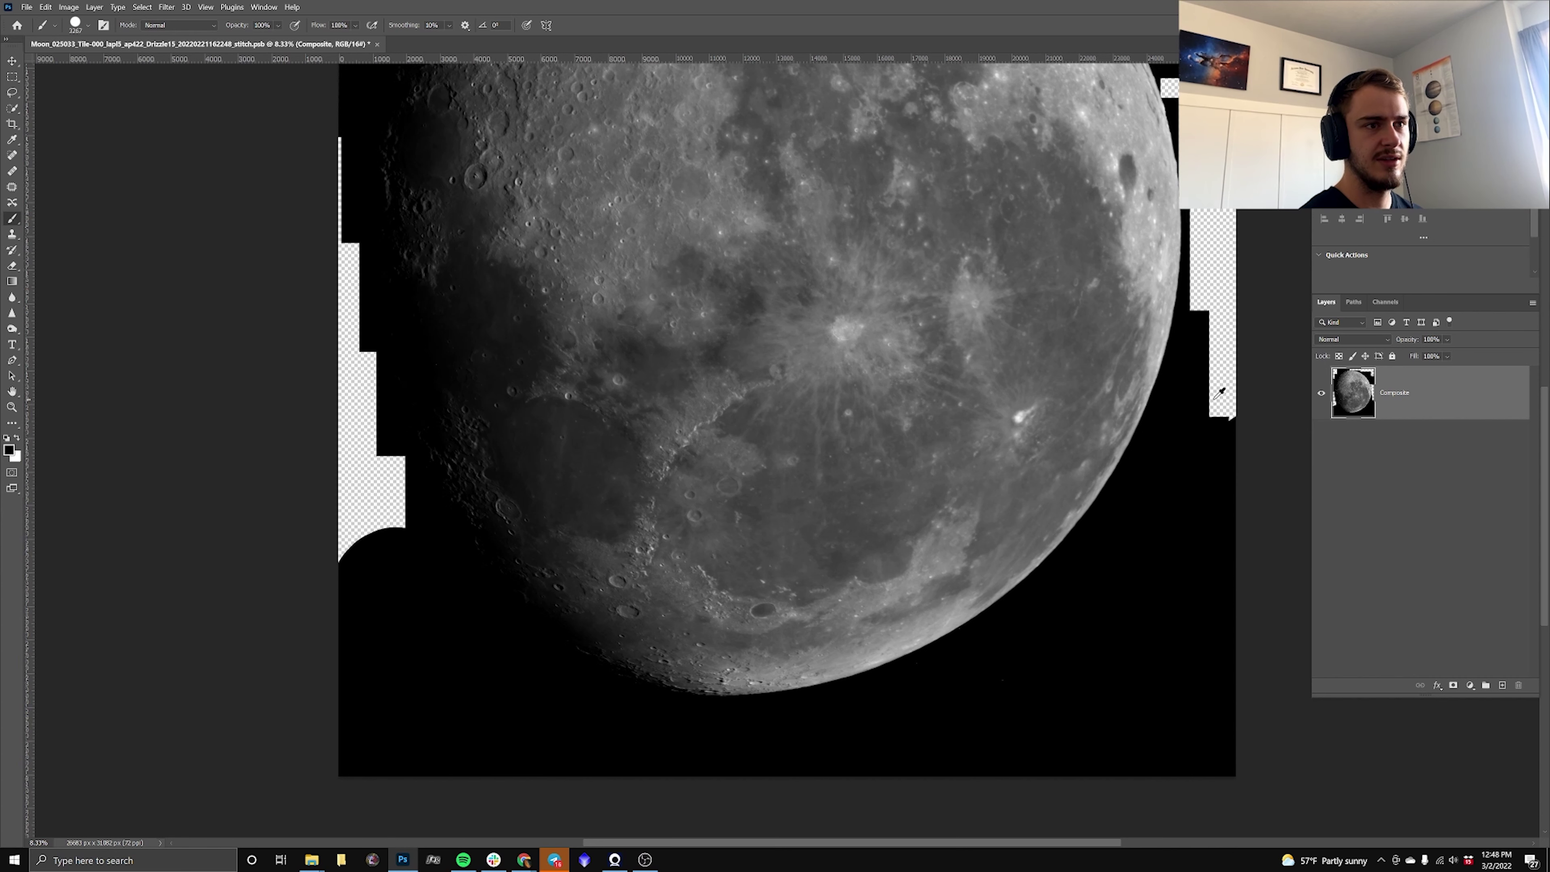
{"action": "mouse_move", "coordinate": [1232, 408]}
{"action": "left_mouse_down"}
{"action": "mouse_move", "coordinate": [1259, 346]}
{"action": "mouse_move", "coordinate": [1280, 380]}
{"action": "left_mouse_up"}
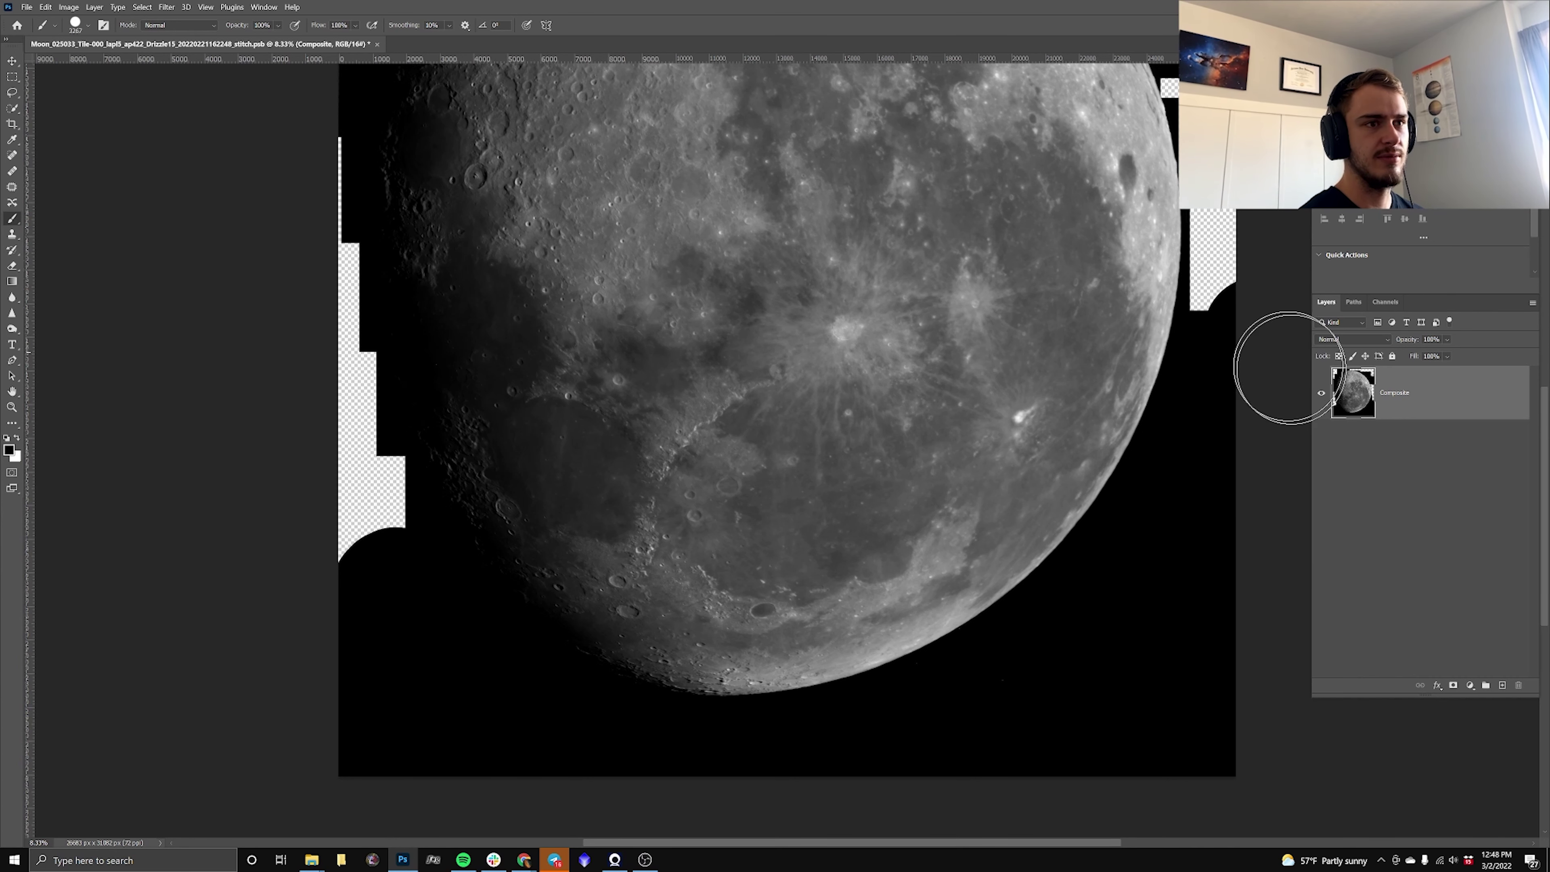
Paint the transparent gaps along the mosaic's top edge and upper right side black, keeping clear of the lunar limb.
{"action": "scroll", "coordinate": [1304, 381], "scroll_direction": "up", "scroll_amount": 1}
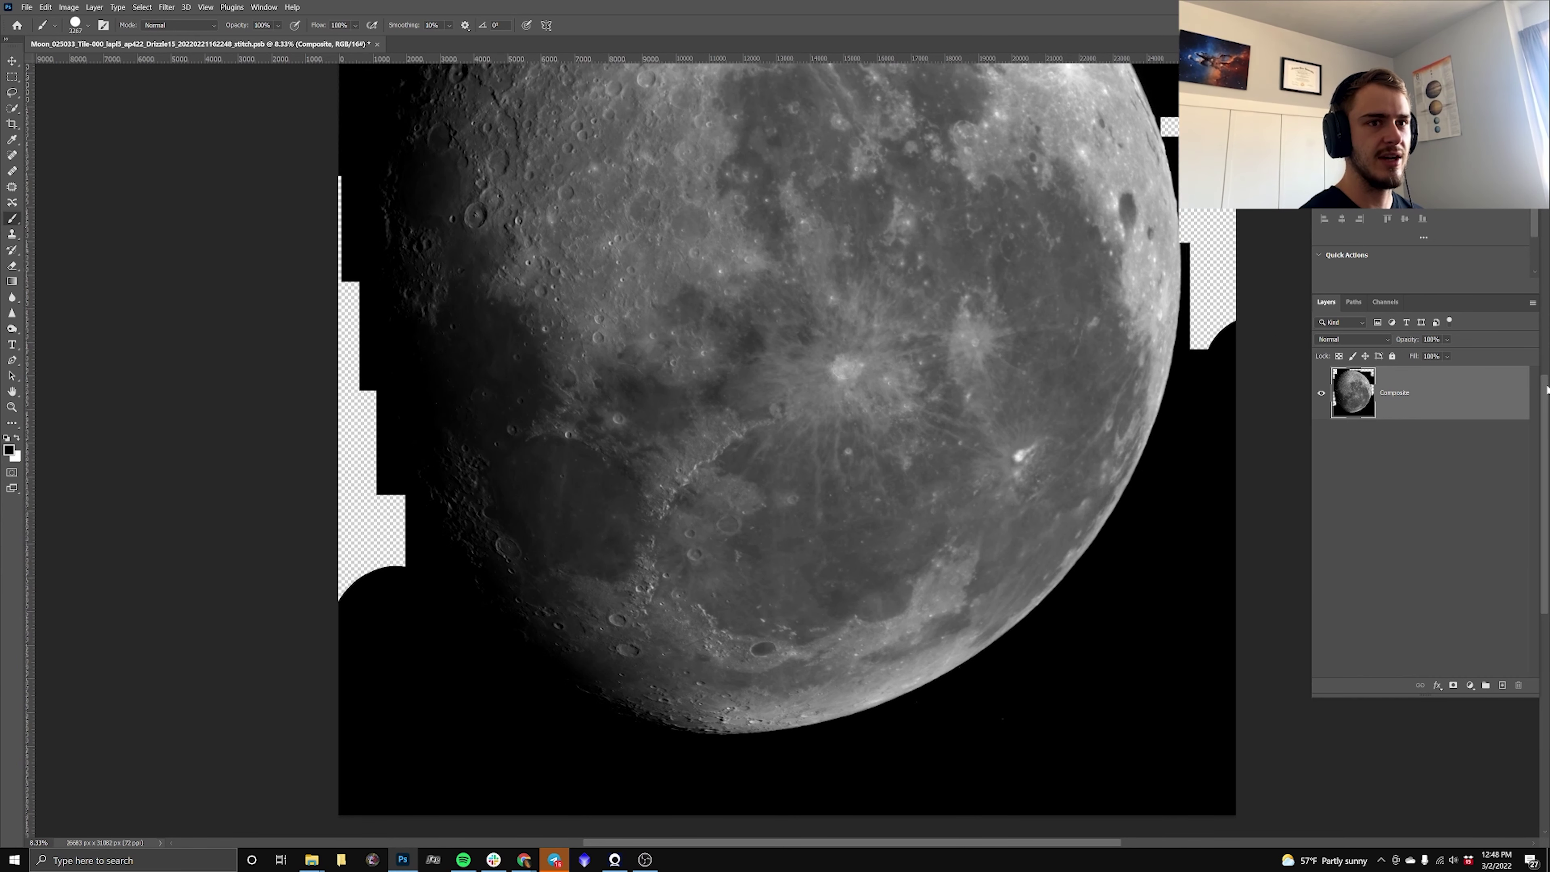
{"action": "scroll", "coordinate": [1030, 182], "scroll_direction": "up", "scroll_amount": 10}
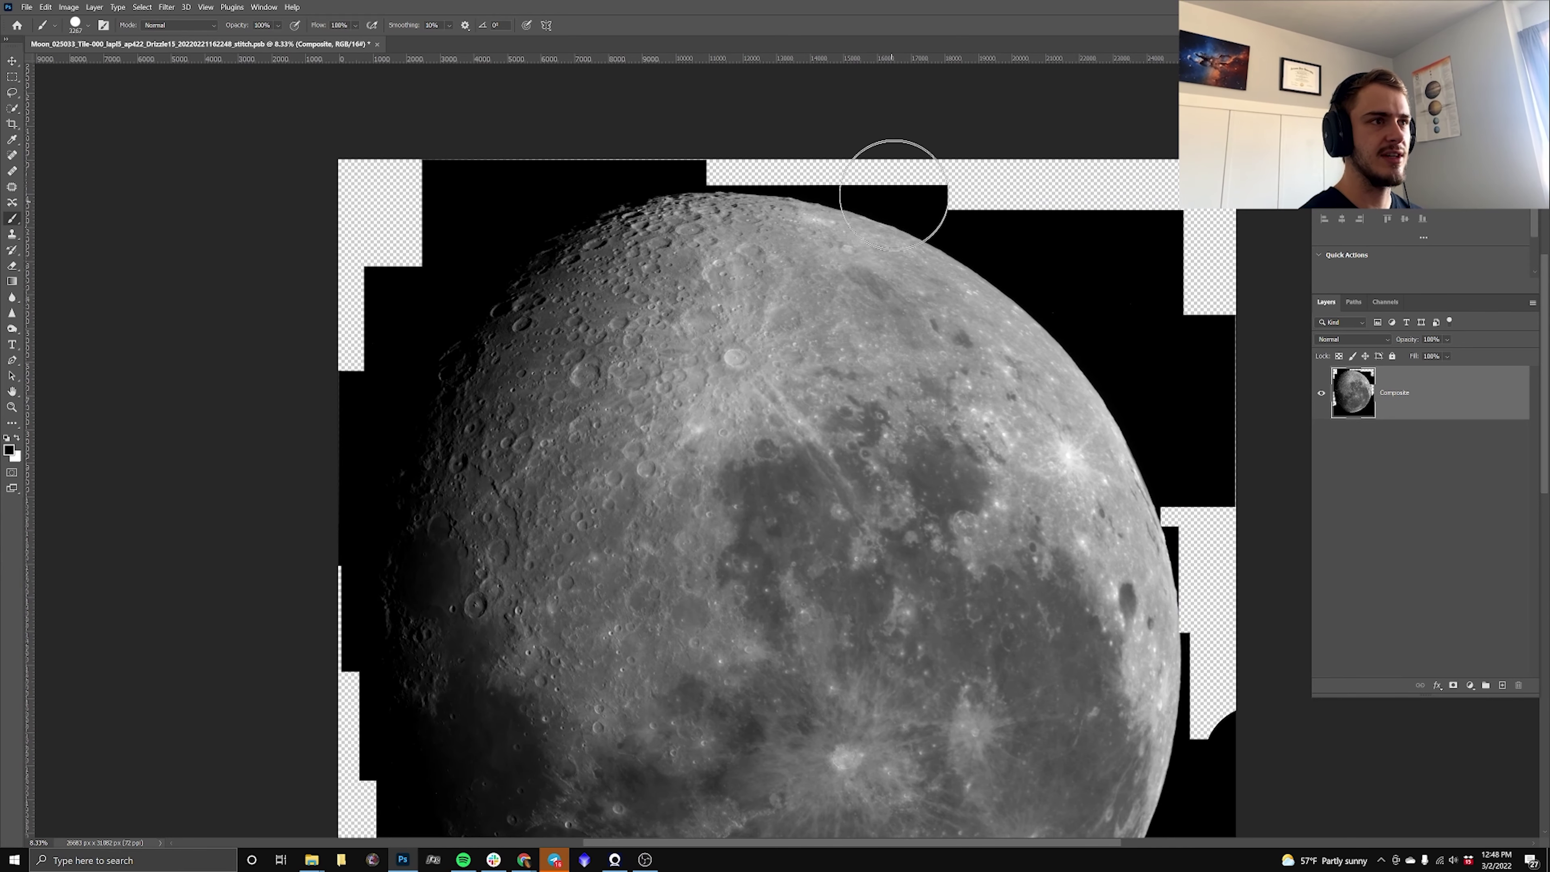
{"action": "left_click_drag", "start_coordinate": [723, 150], "coordinate": [1239, 534]}
{"action": "left_click_drag", "start_coordinate": [1245, 624], "coordinate": [1239, 733]}
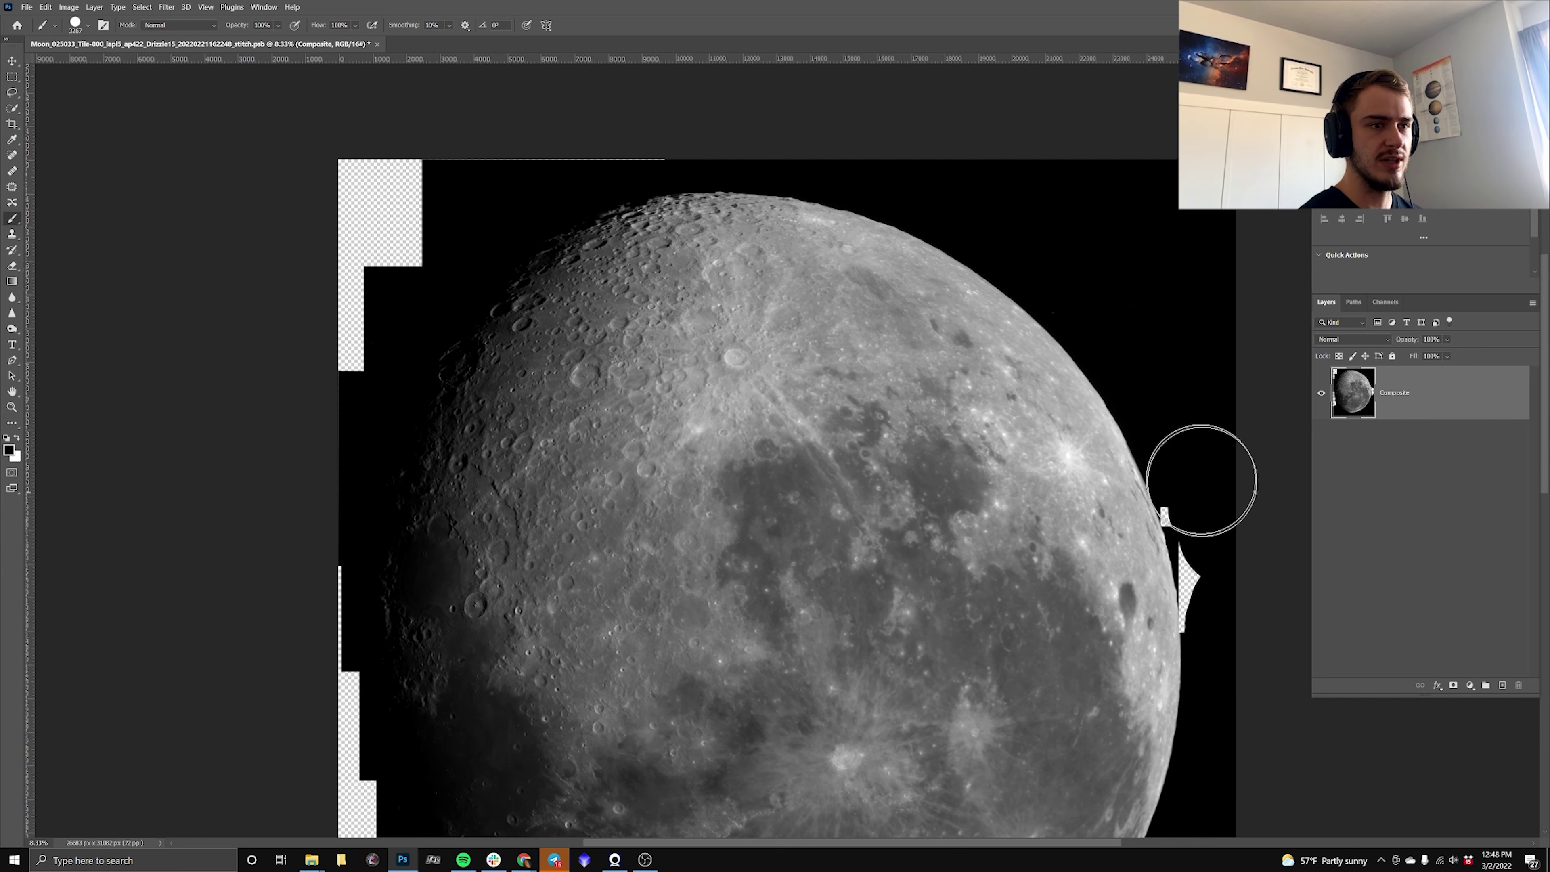
Paint the transparent gaps in the mosaic's upper-left corner and down its left edge black.
{"action": "left_click", "coordinate": [410, 172]}
{"action": "scroll", "coordinate": [311, 642], "scroll_direction": "down", "scroll_amount": 3}
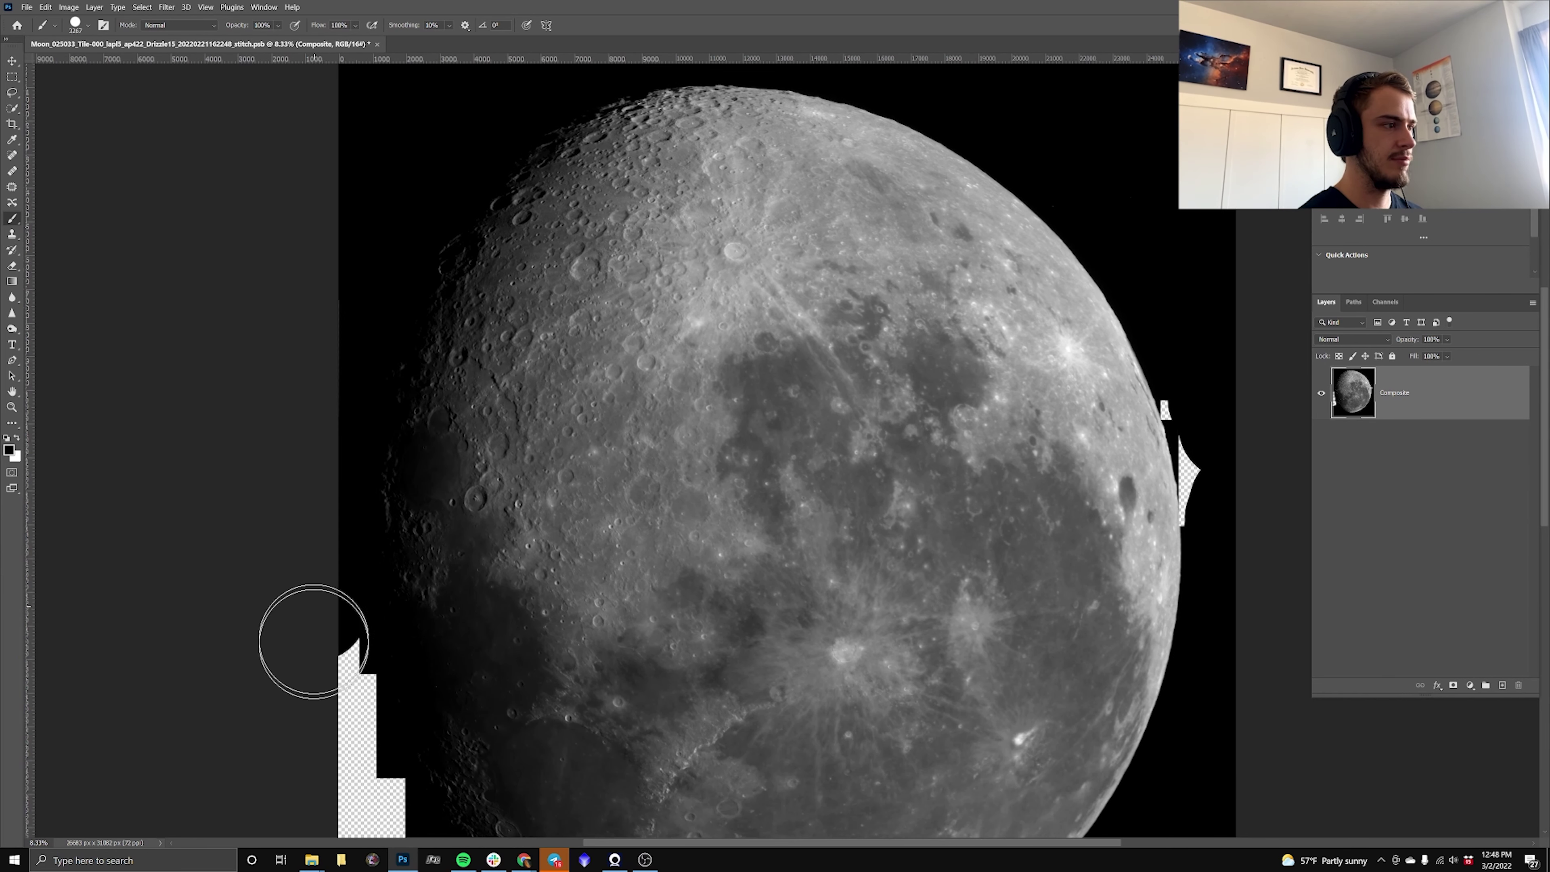
{"action": "left_click", "coordinate": [312, 642]}
{"action": "scroll", "coordinate": [323, 647], "scroll_direction": "down", "scroll_amount": 1}
{"action": "left_click_drag", "start_coordinate": [335, 652], "coordinate": [335, 657]}
{"action": "scroll", "coordinate": [304, 658], "scroll_direction": "down", "scroll_amount": 1}
Fill the leftover gaps beside the moon's right limb with a smaller black brush, and retouch the remaining slivers with Clone Stamp.
{"action": "scroll", "coordinate": [1072, 446], "scroll_direction": "right", "scroll_amount": 7}
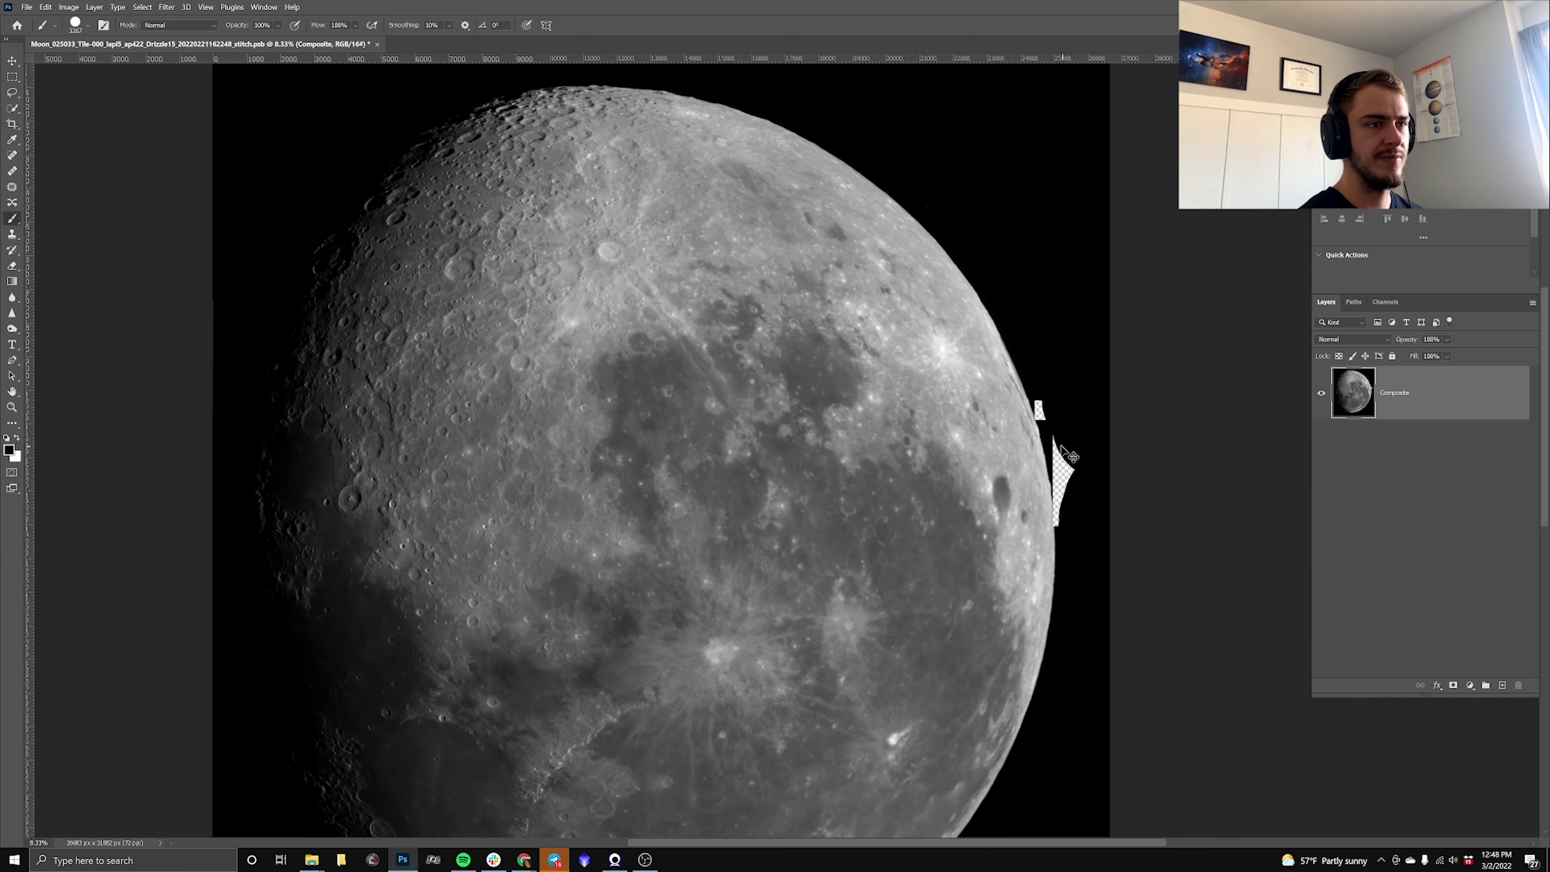
{"action": "scroll", "coordinate": [1072, 445], "scroll_direction": "up", "scroll_amount": 3}
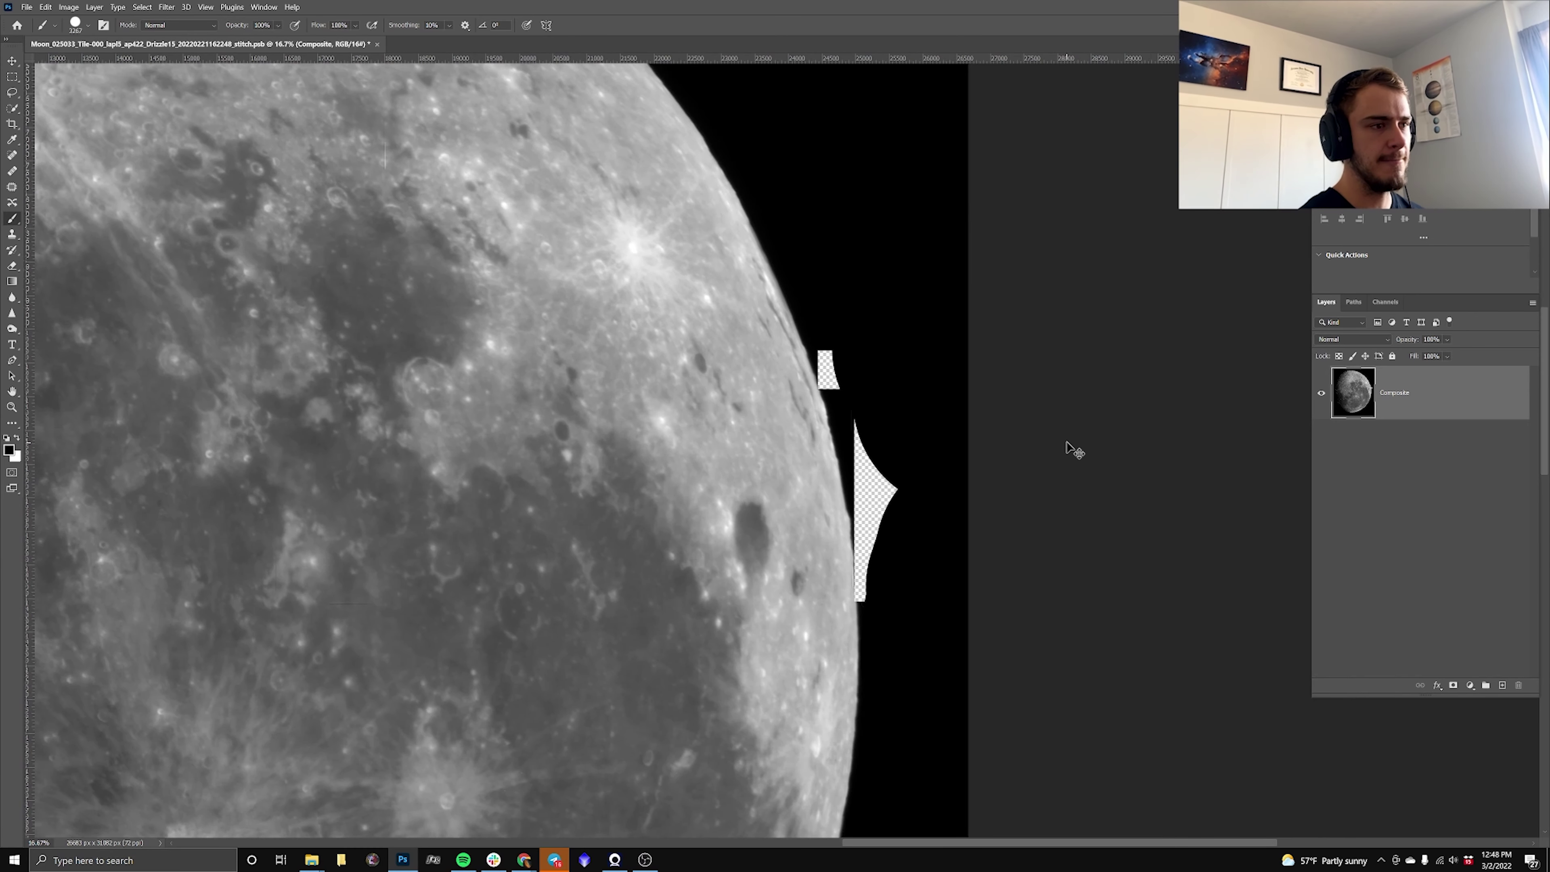
{"action": "scroll", "coordinate": [1052, 358], "scroll_direction": "up", "scroll_amount": 1}
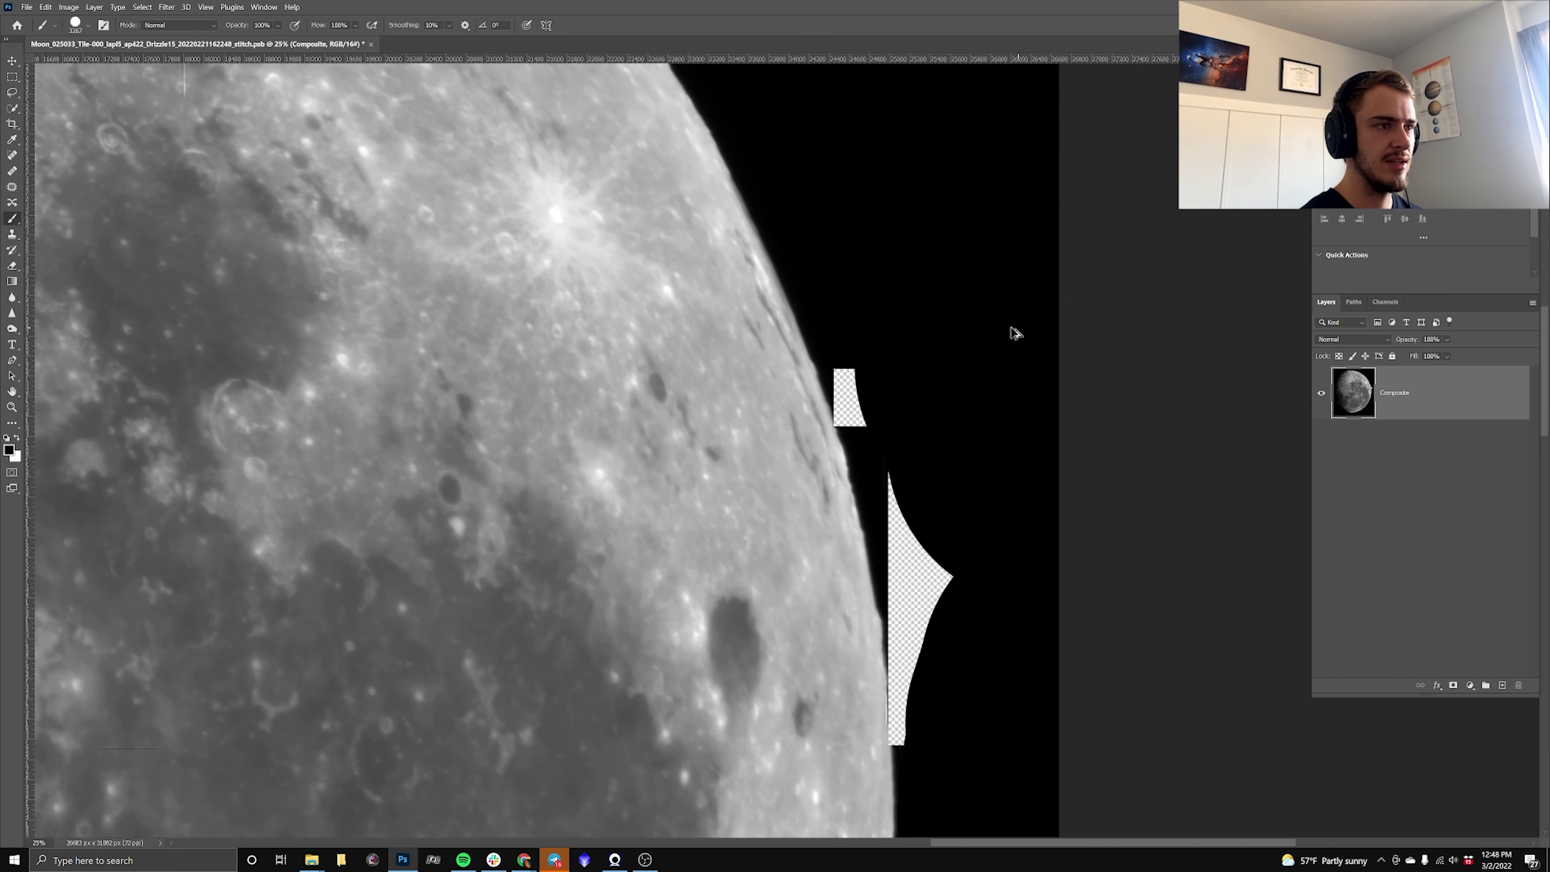
{"action": "left_click_drag", "start_coordinate": [1013, 332], "coordinate": [1010, 322]}
{"action": "scroll", "coordinate": [864, 381], "scroll_direction": "down", "scroll_amount": 1}
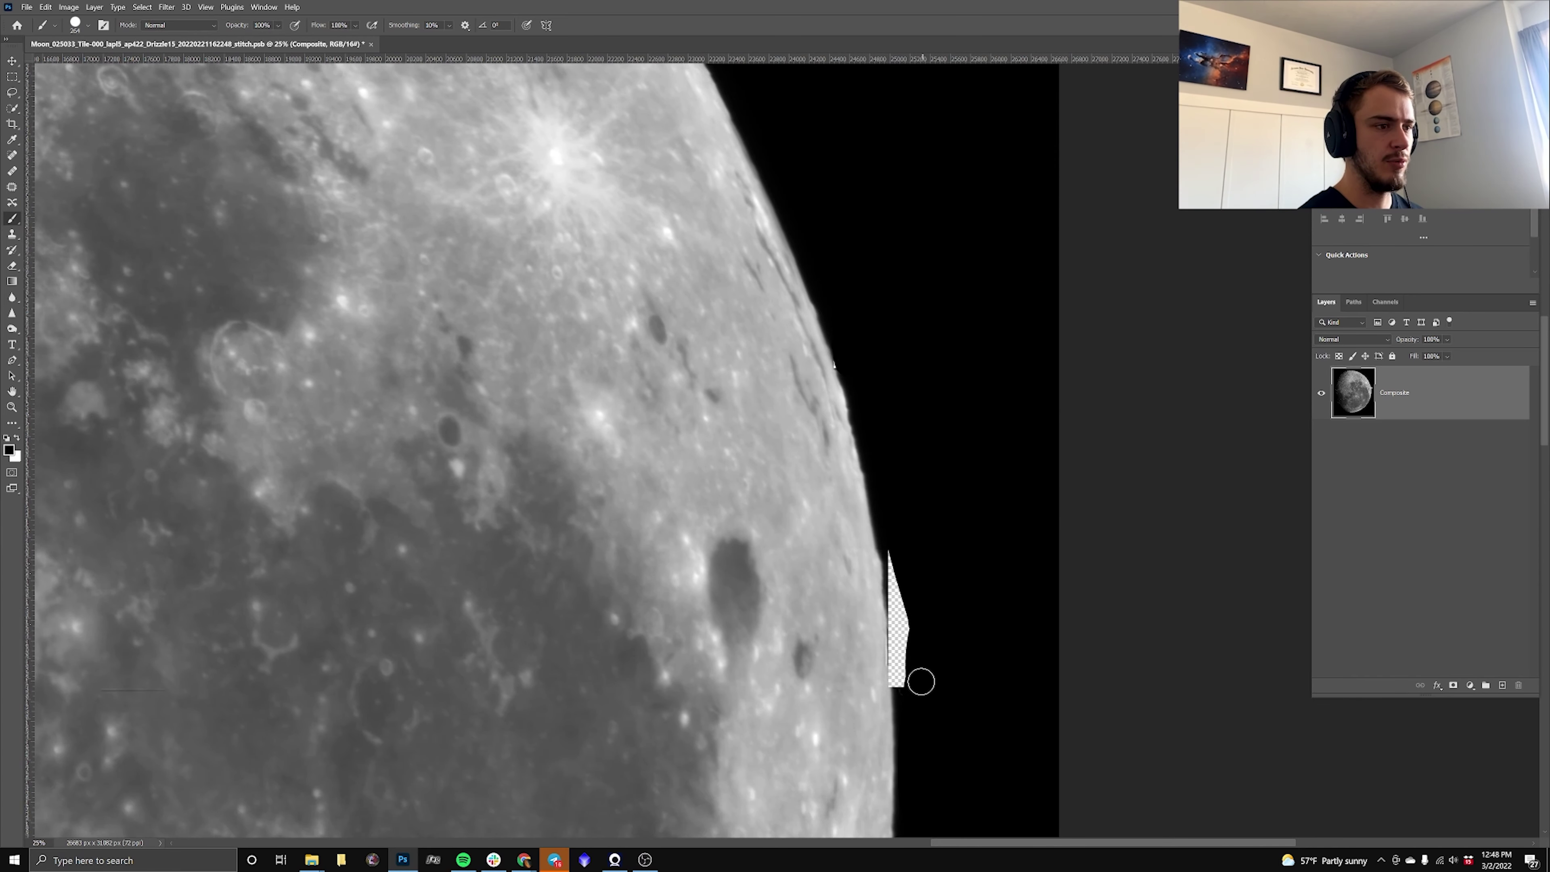
{"action": "mouse_move", "coordinate": [920, 678]}
{"action": "left_mouse_down"}
{"action": "mouse_move", "coordinate": [895, 550]}
{"action": "mouse_move", "coordinate": [911, 691]}
{"action": "mouse_move", "coordinate": [897, 604]}
{"action": "left_mouse_up"}
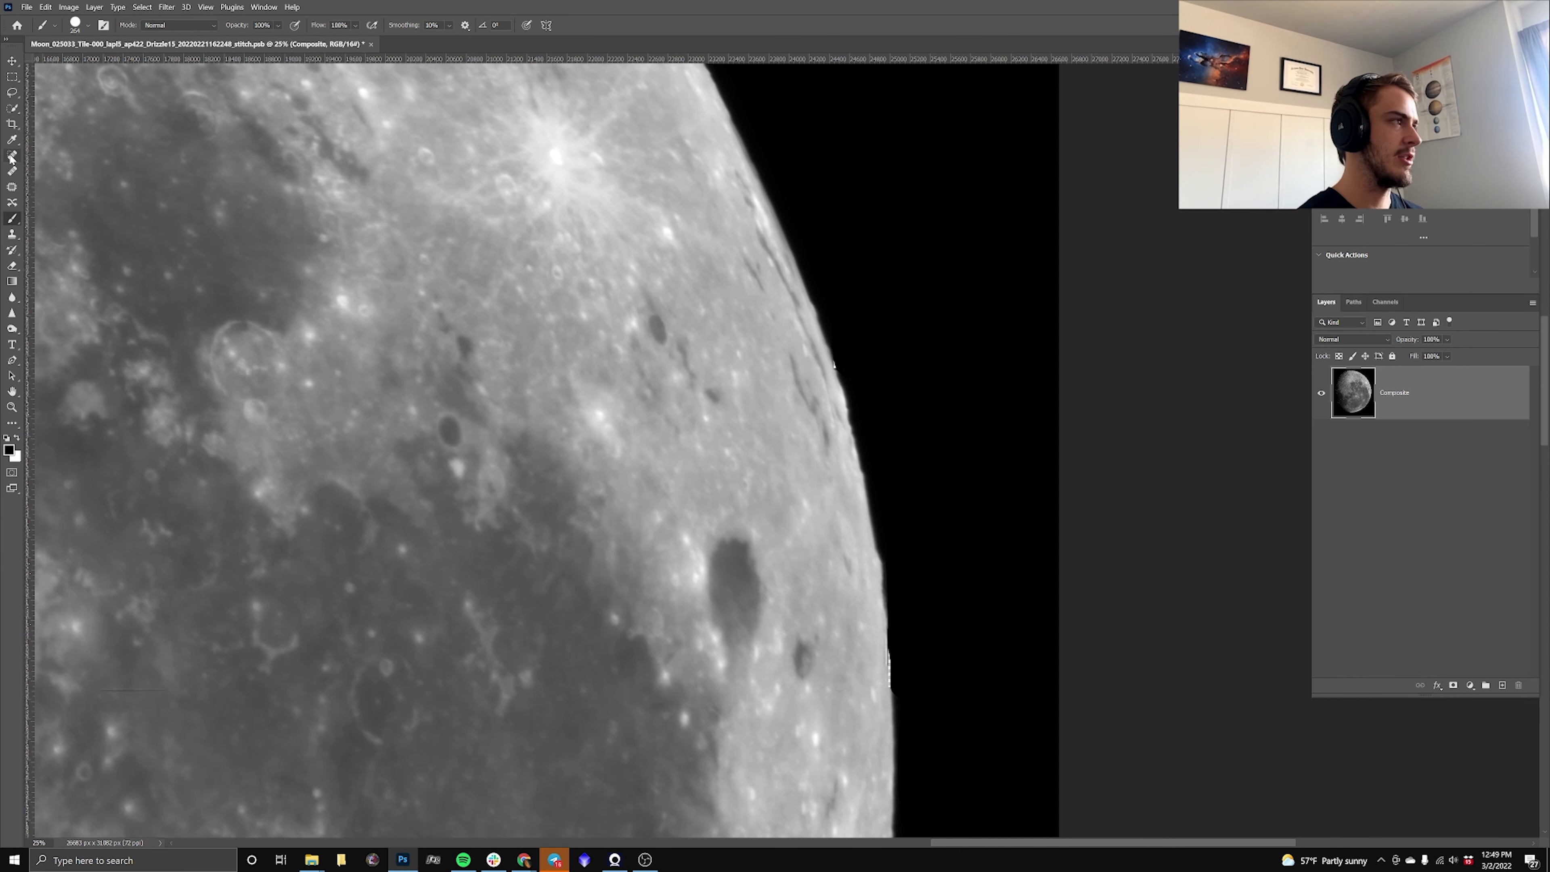
{"action": "left_click", "coordinate": [12, 234]}
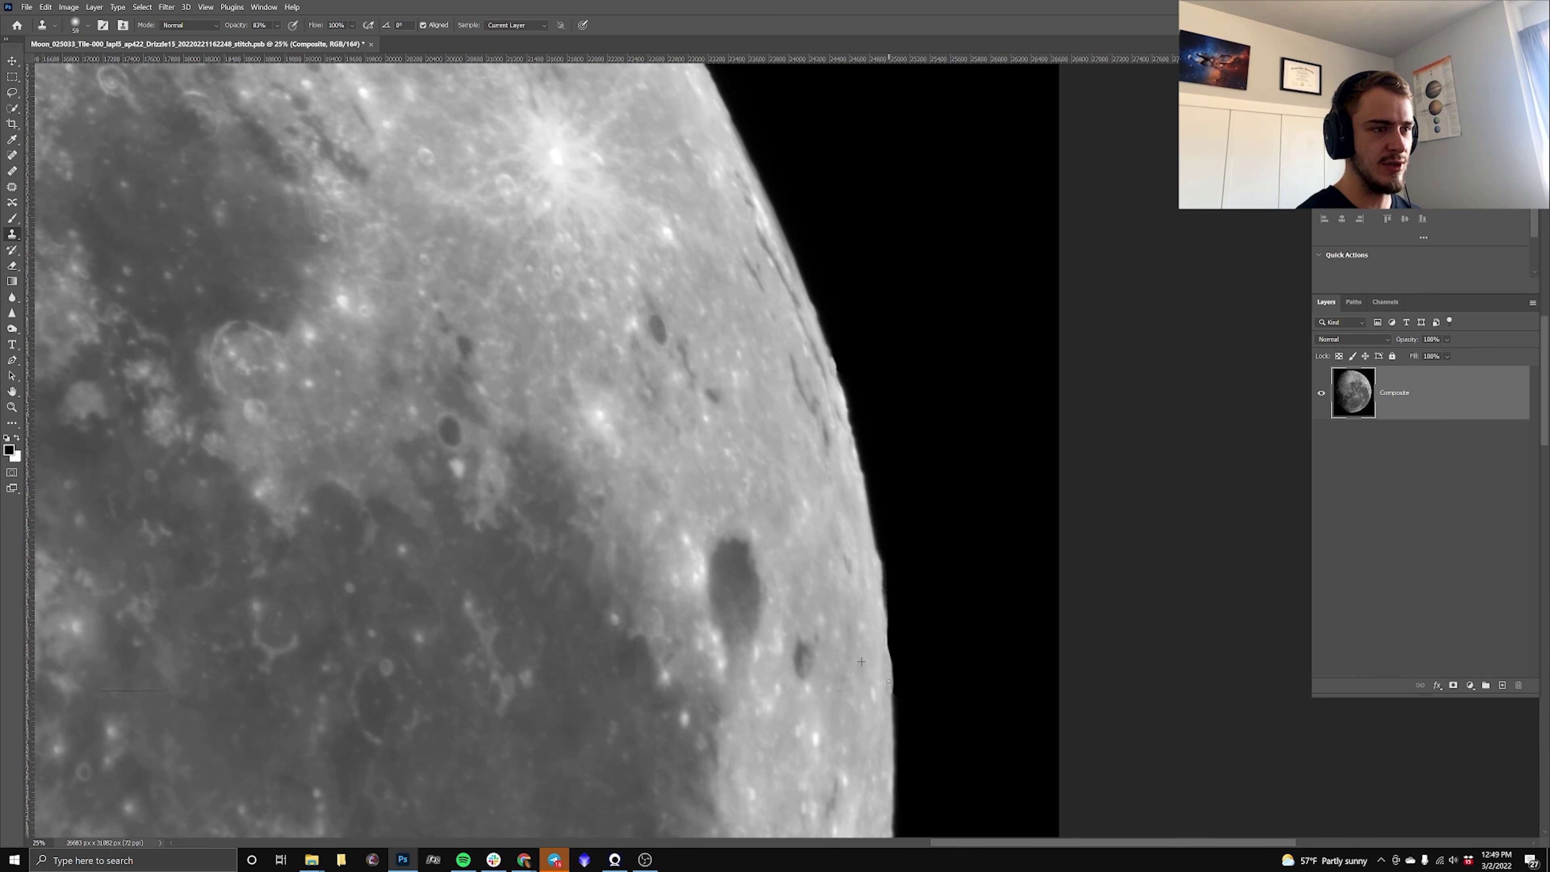
Check the mosaic for leftover seams and remove the thin horizontal seam line in its central dark area with the content-aware Spot Healing Brush.
{"action": "scroll", "coordinate": [975, 644], "scroll_direction": "down", "scroll_amount": 4}
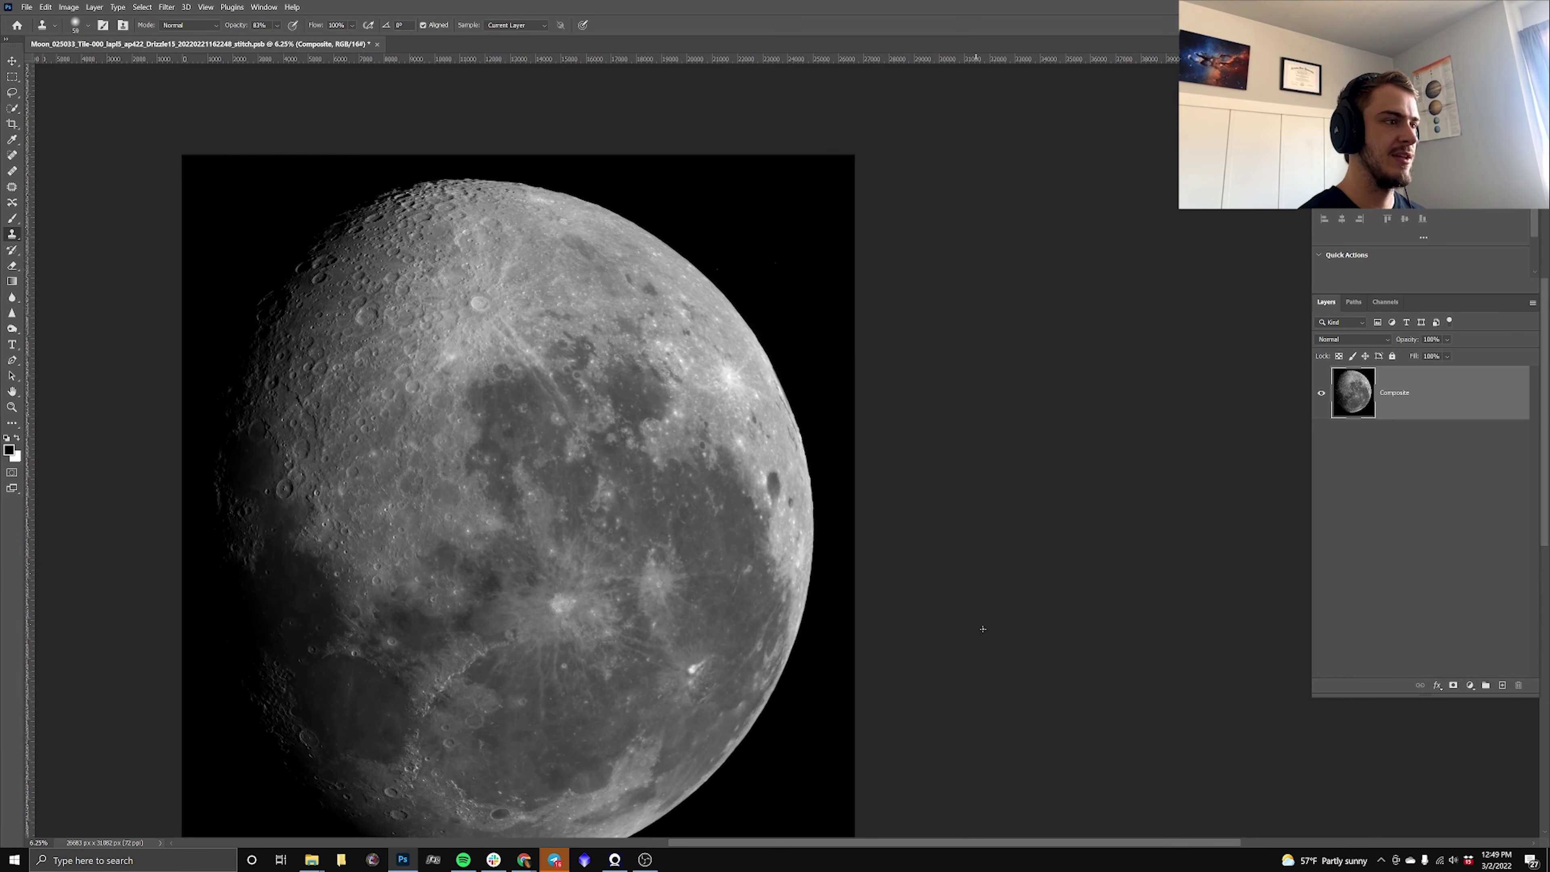
{"action": "scroll", "coordinate": [993, 574], "scroll_direction": "down", "scroll_amount": 3}
{"action": "scroll", "coordinate": [994, 571], "scroll_direction": "left", "scroll_amount": 3}
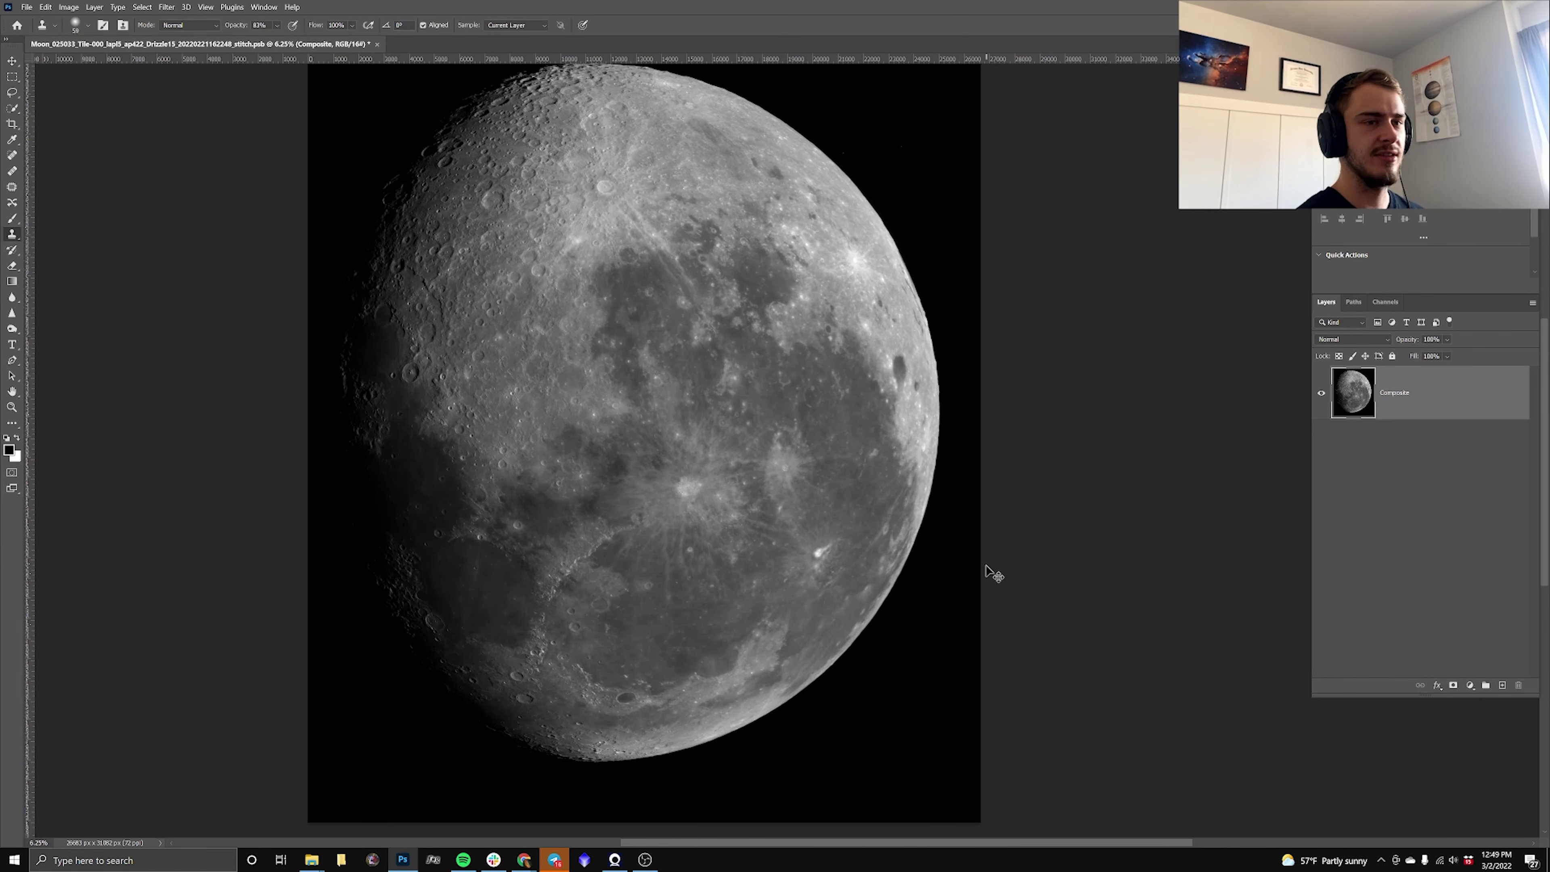
{"action": "scroll", "coordinate": [992, 572], "scroll_direction": "left", "scroll_amount": 2}
{"action": "scroll", "coordinate": [984, 568], "scroll_direction": "up", "scroll_amount": 1}
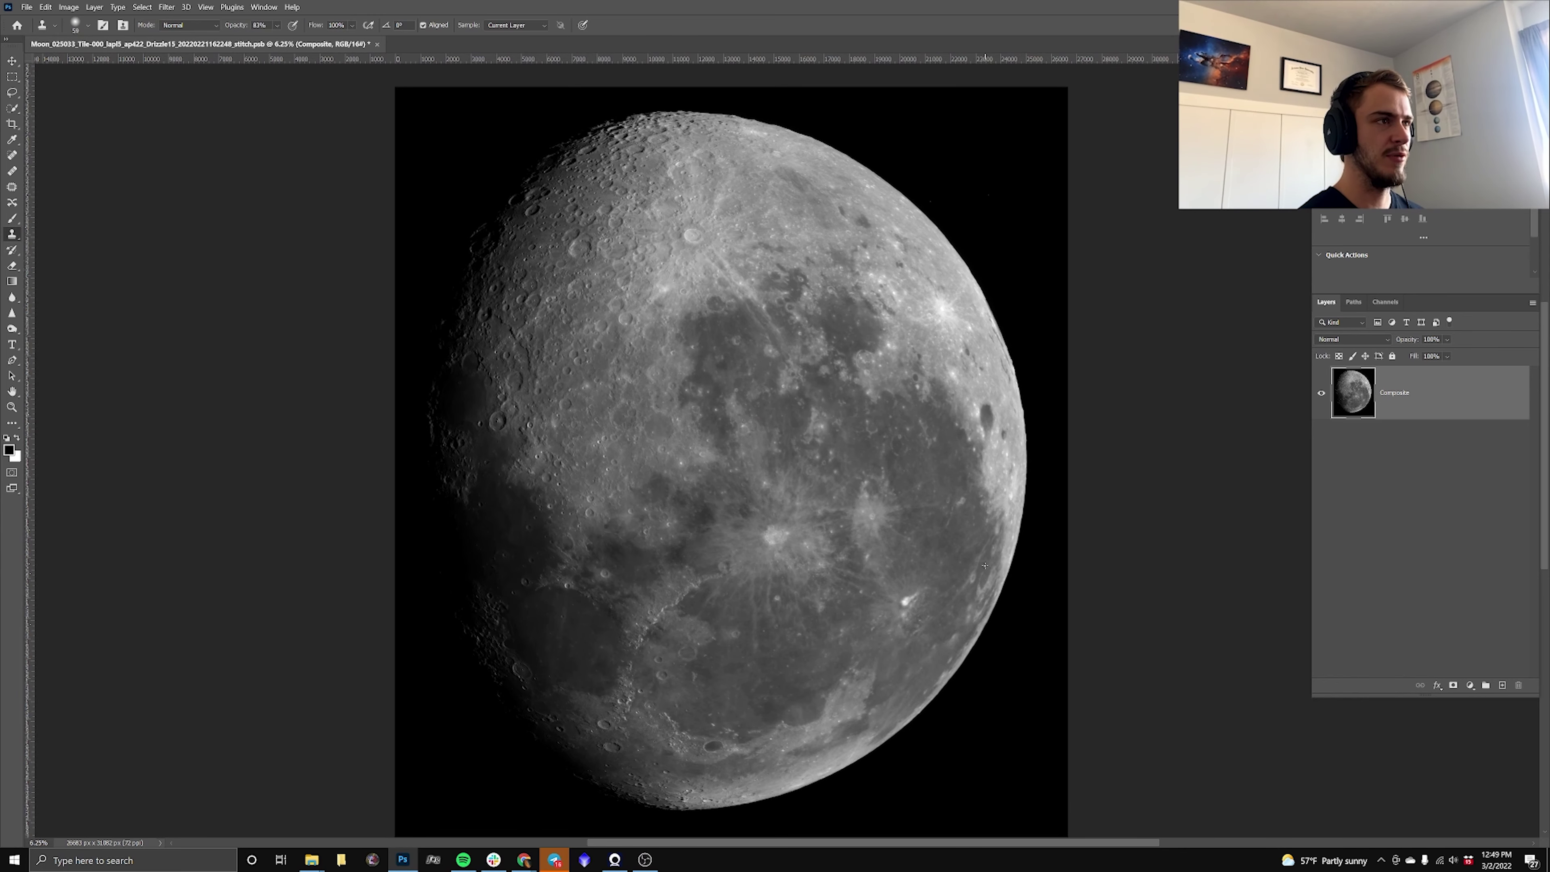
{"action": "scroll", "coordinate": [984, 565], "scroll_direction": "down", "scroll_amount": 1}
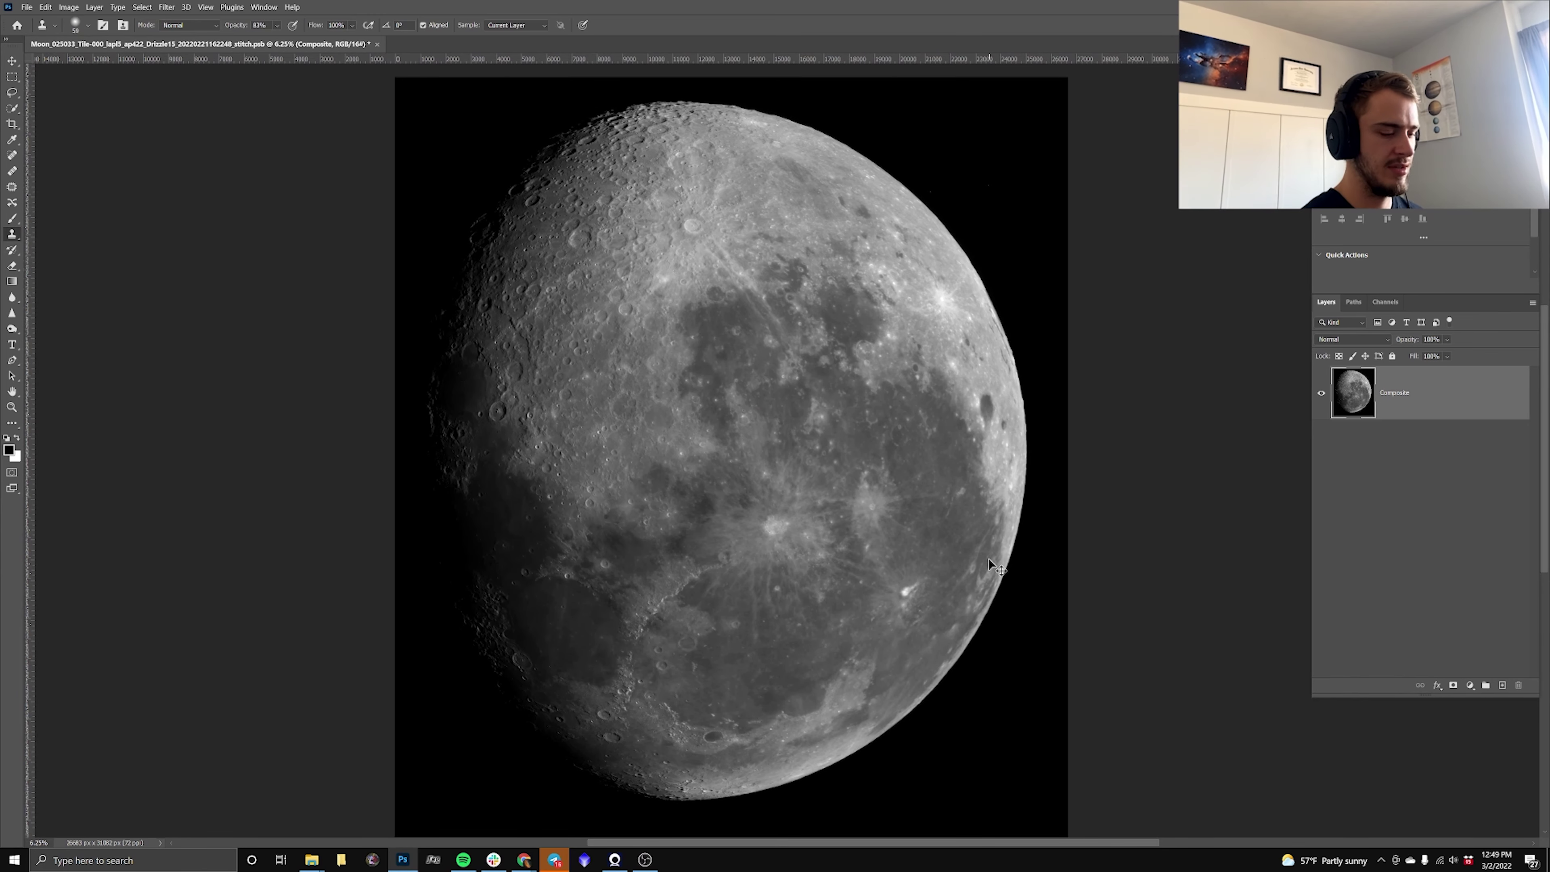
{"action": "scroll", "coordinate": [989, 559], "scroll_direction": "up", "scroll_amount": 4}
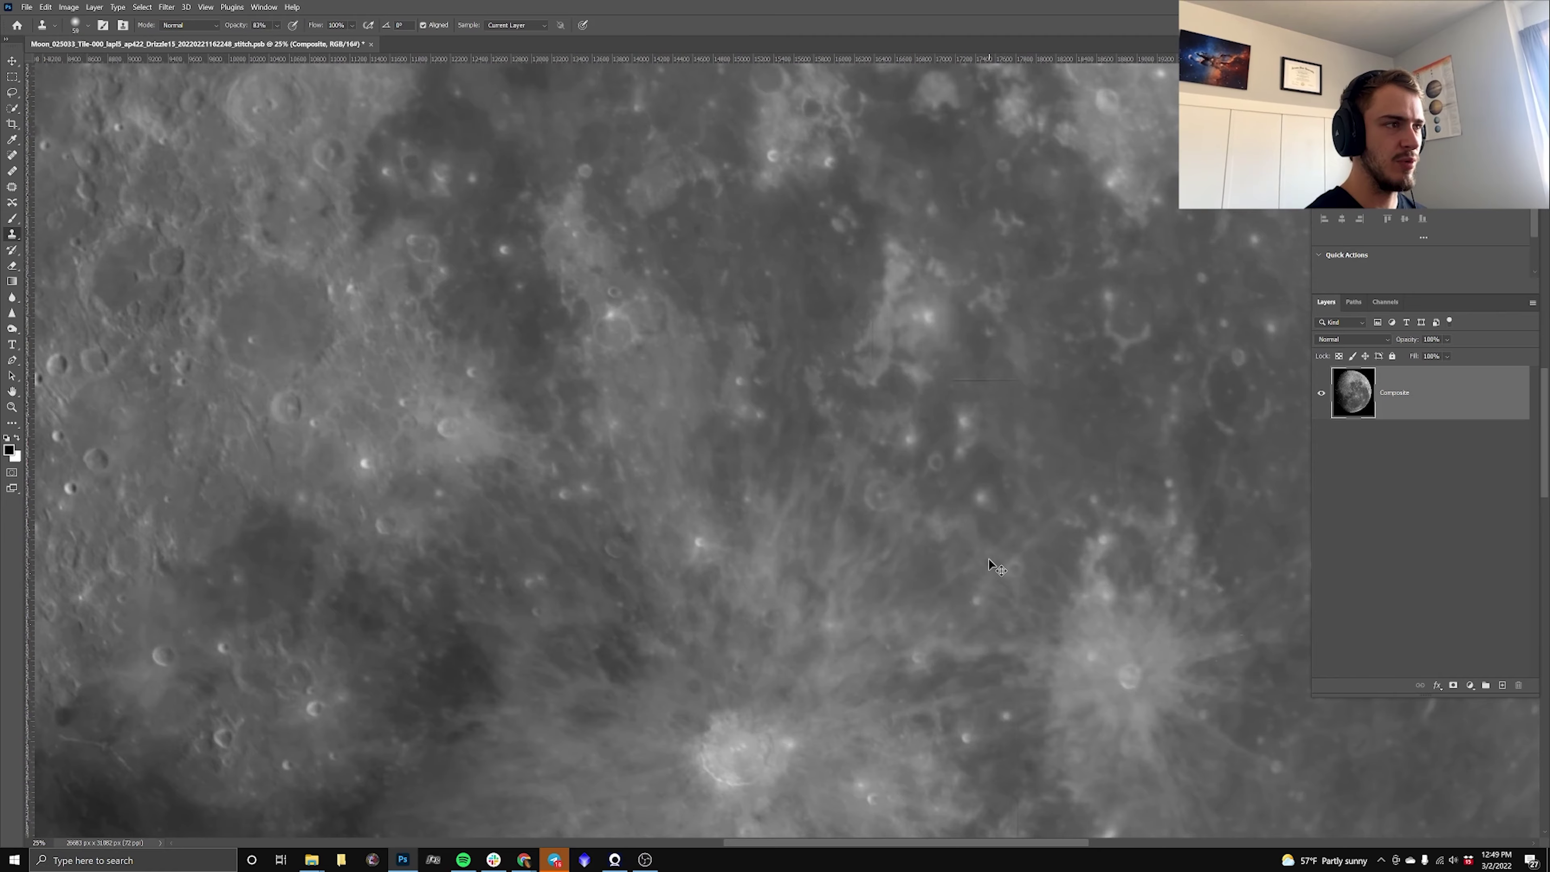
{"action": "scroll", "coordinate": [787, 448], "scroll_direction": "up", "scroll_amount": 1}
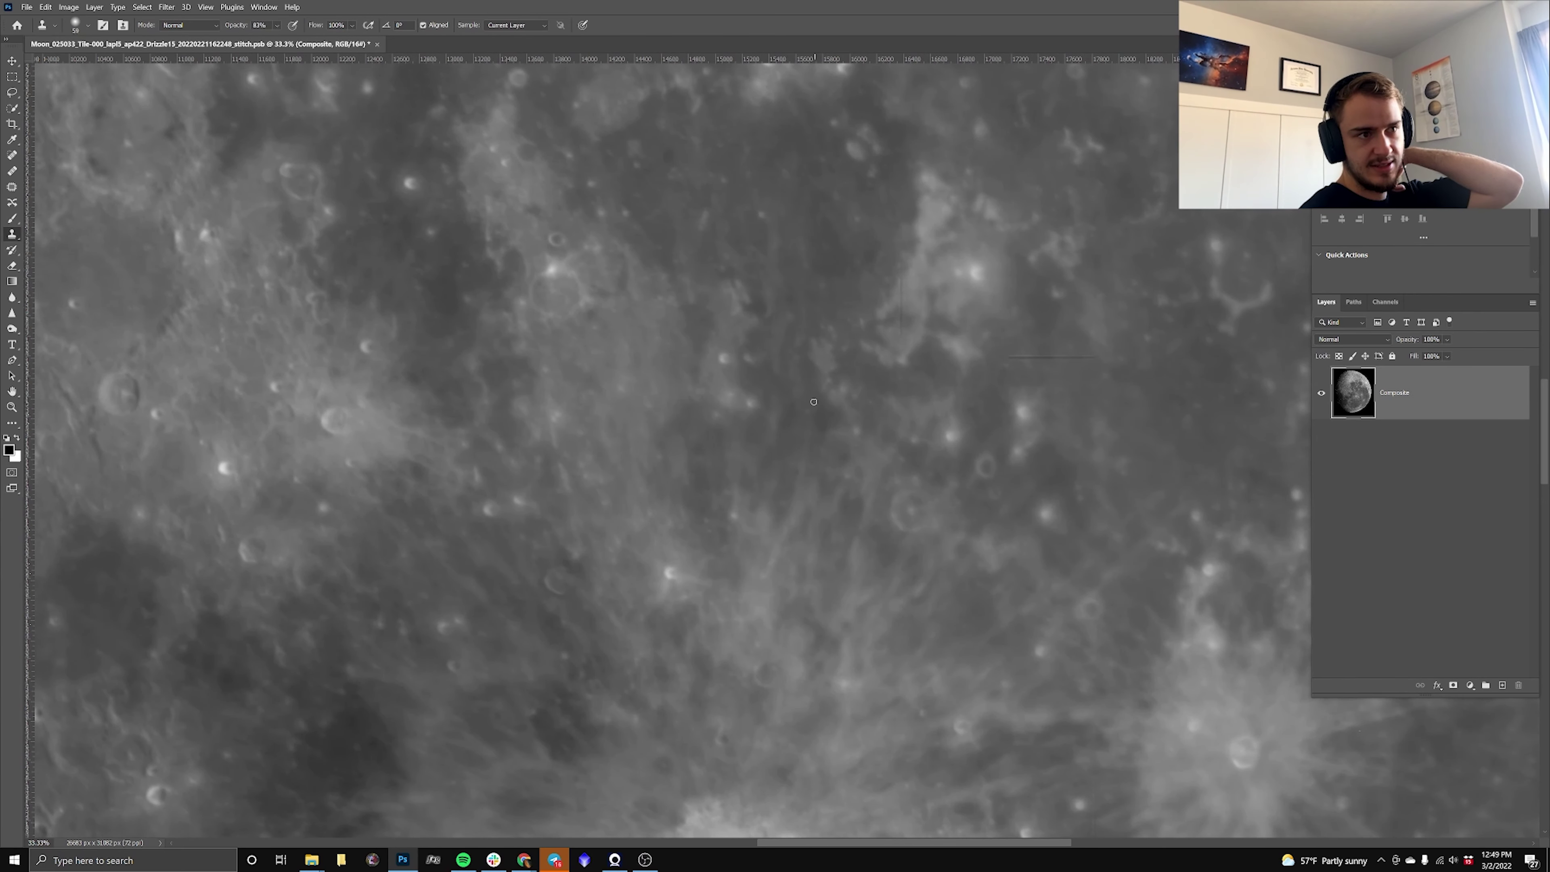
{"action": "left_click", "coordinate": [12, 155]}
{"action": "left_click", "coordinate": [1005, 349]}
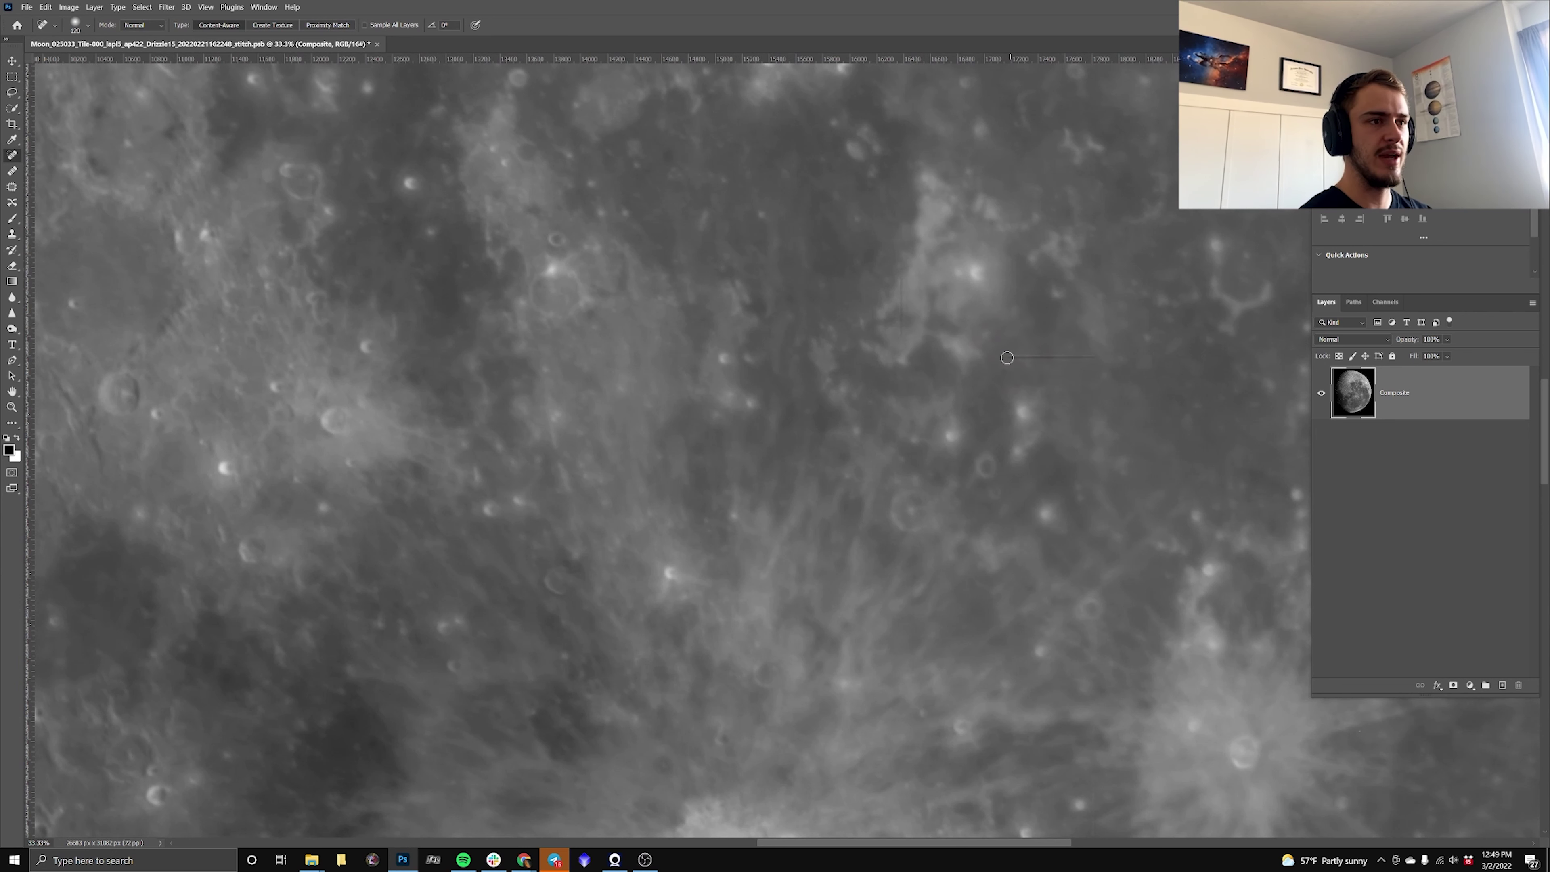
{"action": "left_click", "coordinate": [1094, 357], "text": "shift"}
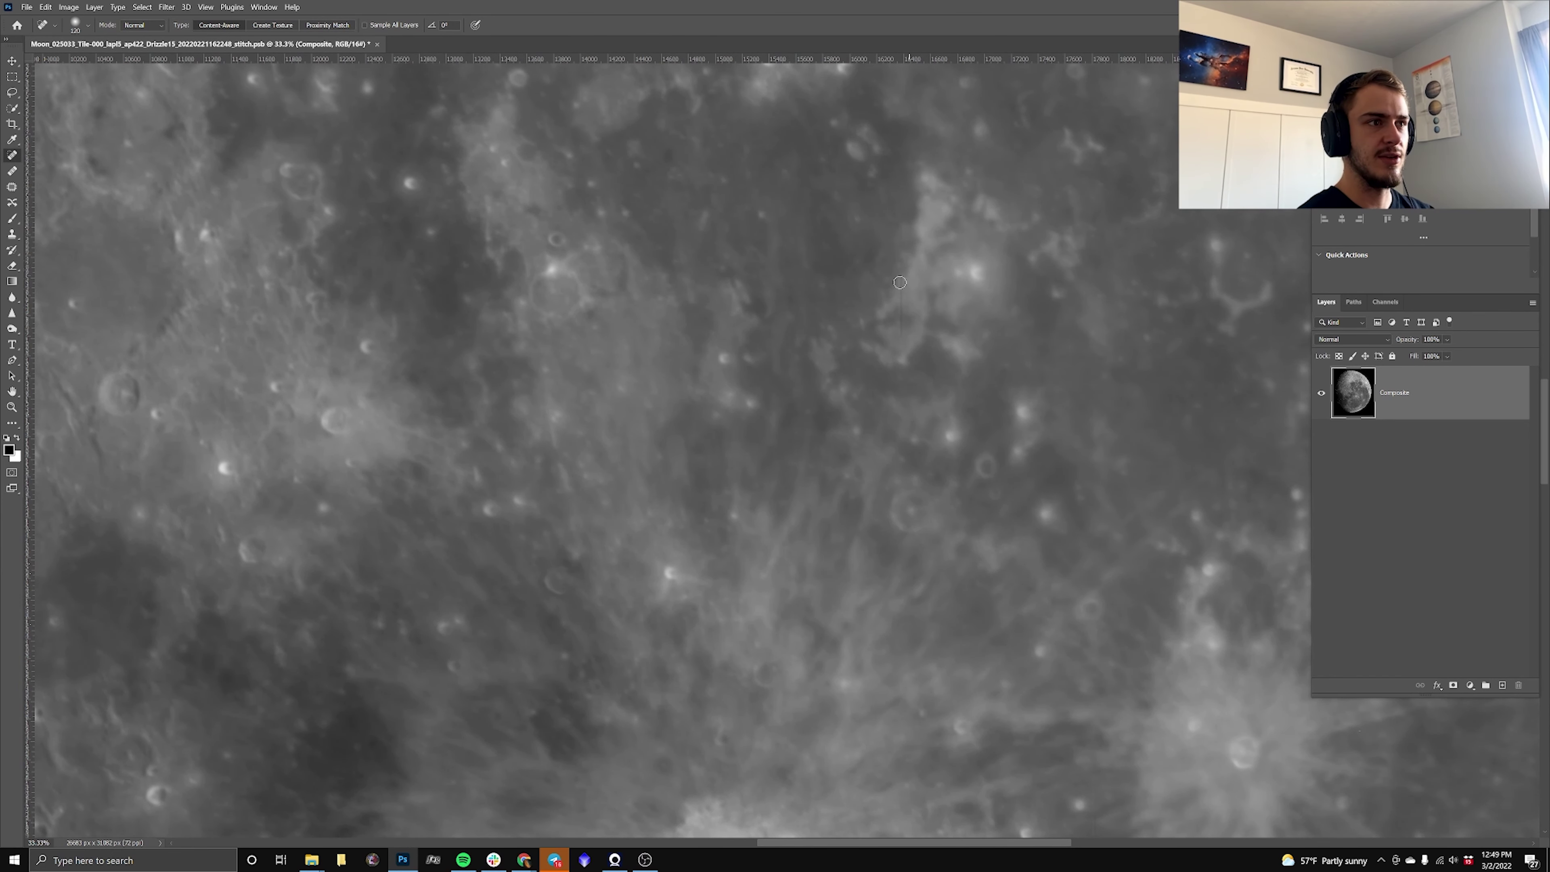
{"action": "left_click", "coordinate": [899, 330], "text": "shift"}
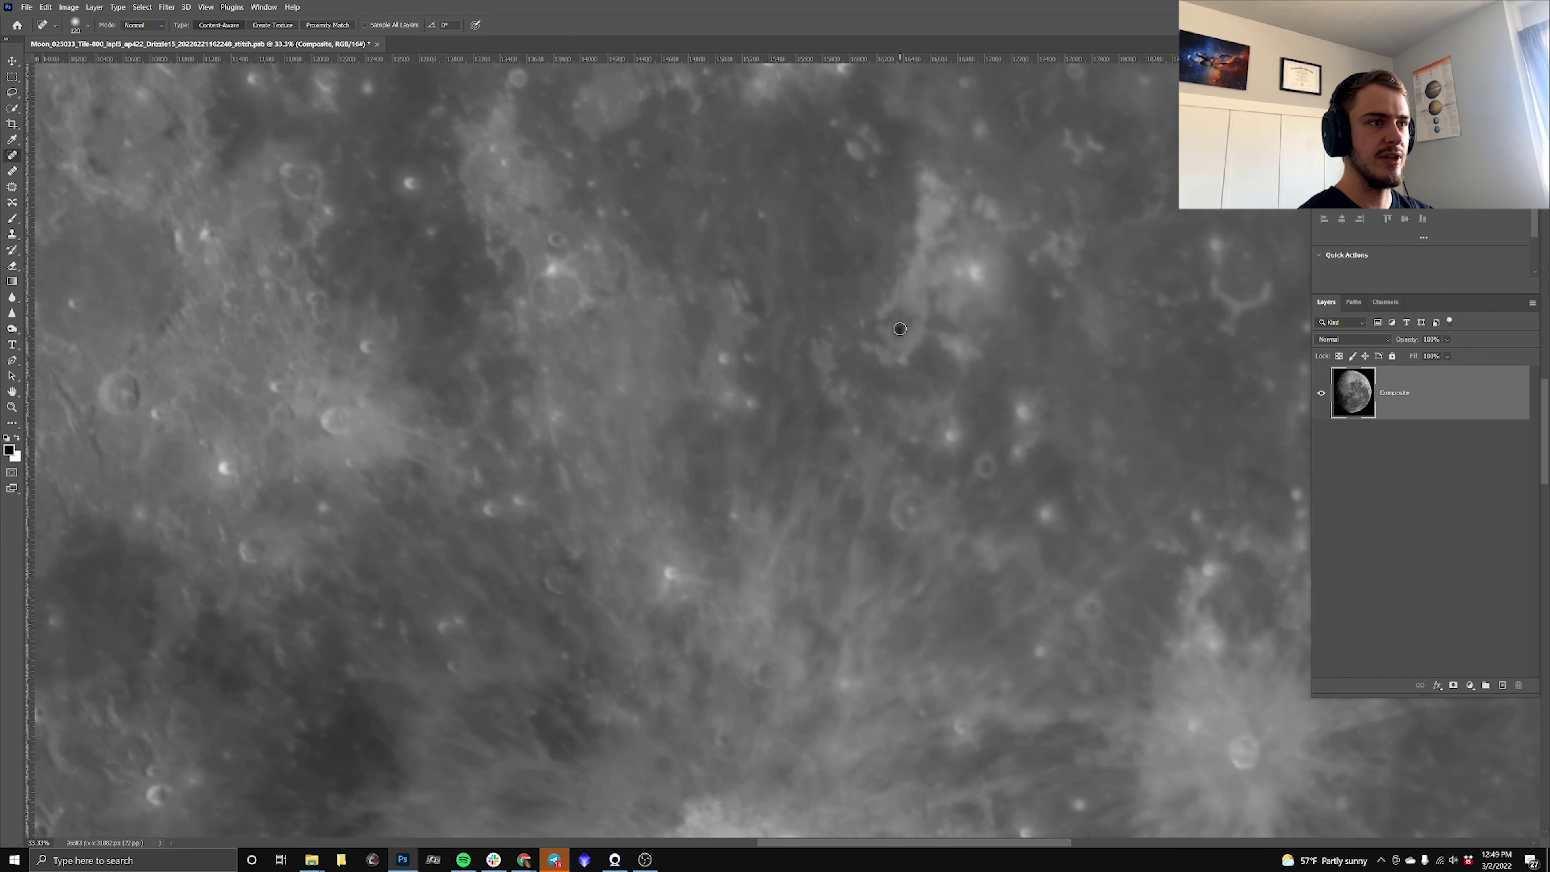
Heal the short vertical seam marks in the bright terrain of the mosaic's upper right part with the Spot Healing Brush.
{"action": "scroll", "coordinate": [738, 303], "scroll_direction": "up", "scroll_amount": 5}
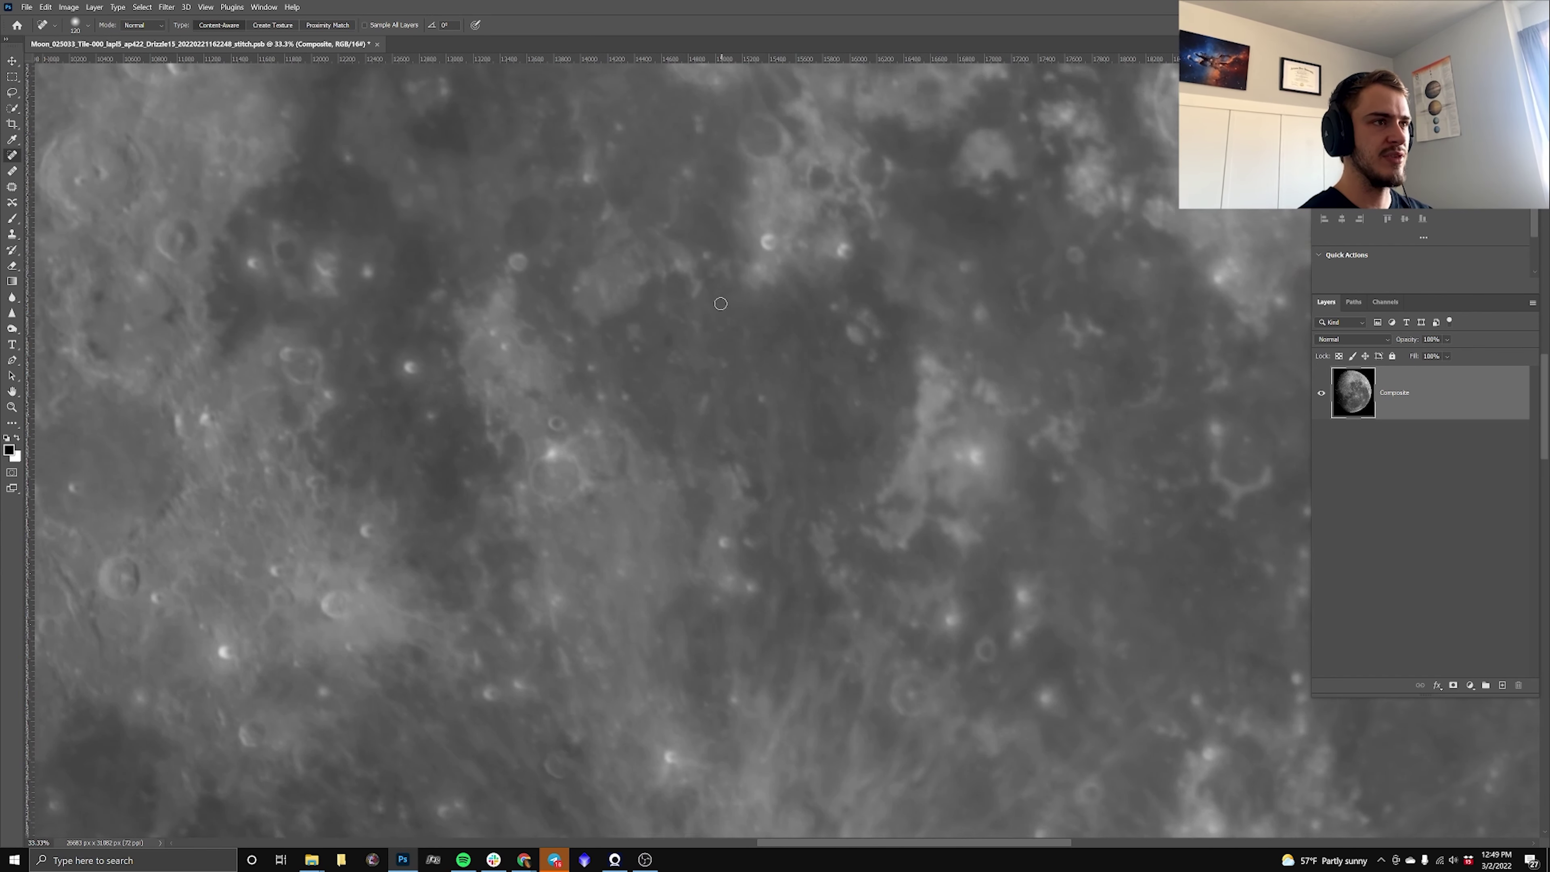
{"action": "scroll", "coordinate": [720, 303], "scroll_direction": "up", "scroll_amount": 5}
{"action": "scroll", "coordinate": [615, 305], "scroll_direction": "down", "scroll_amount": 2}
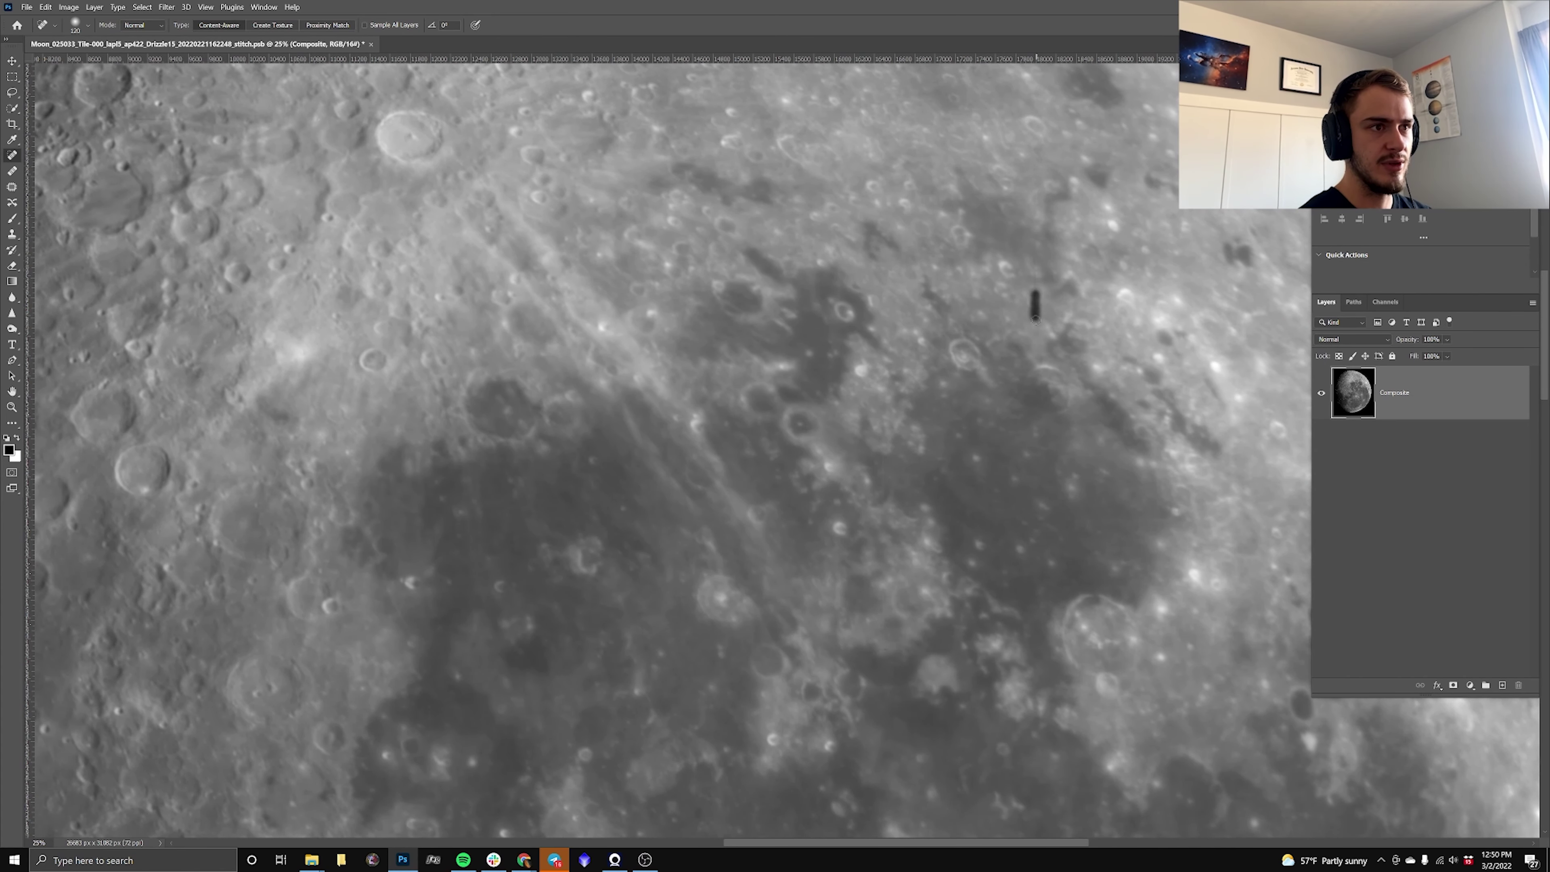
{"action": "scroll", "coordinate": [1039, 298], "scroll_direction": "up", "scroll_amount": 6}
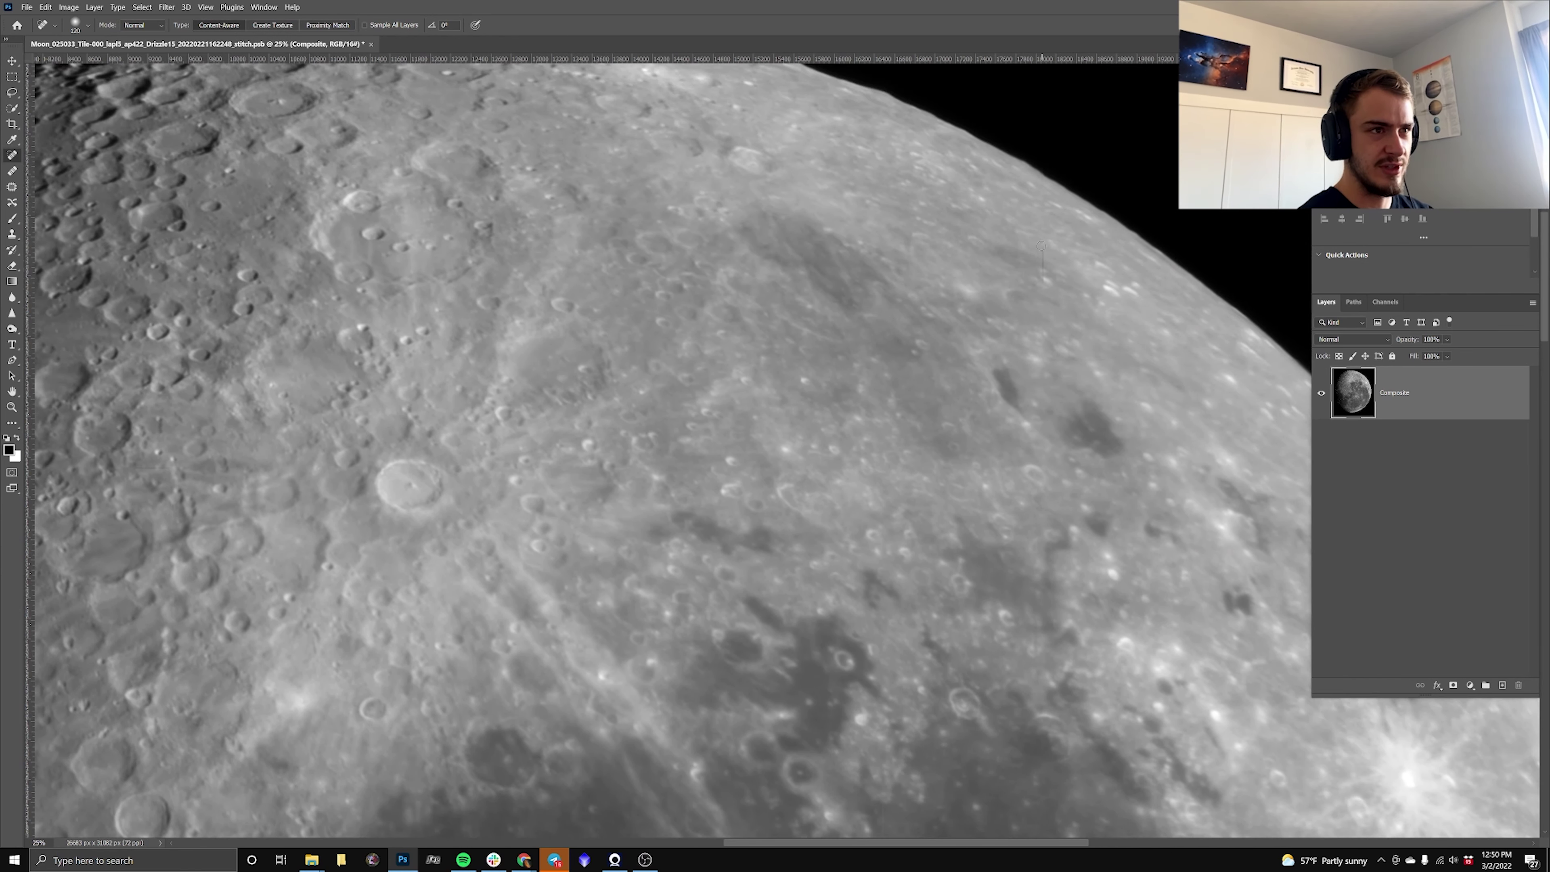
{"action": "left_click_drag", "start_coordinate": [1041, 246], "coordinate": [1042, 275]}
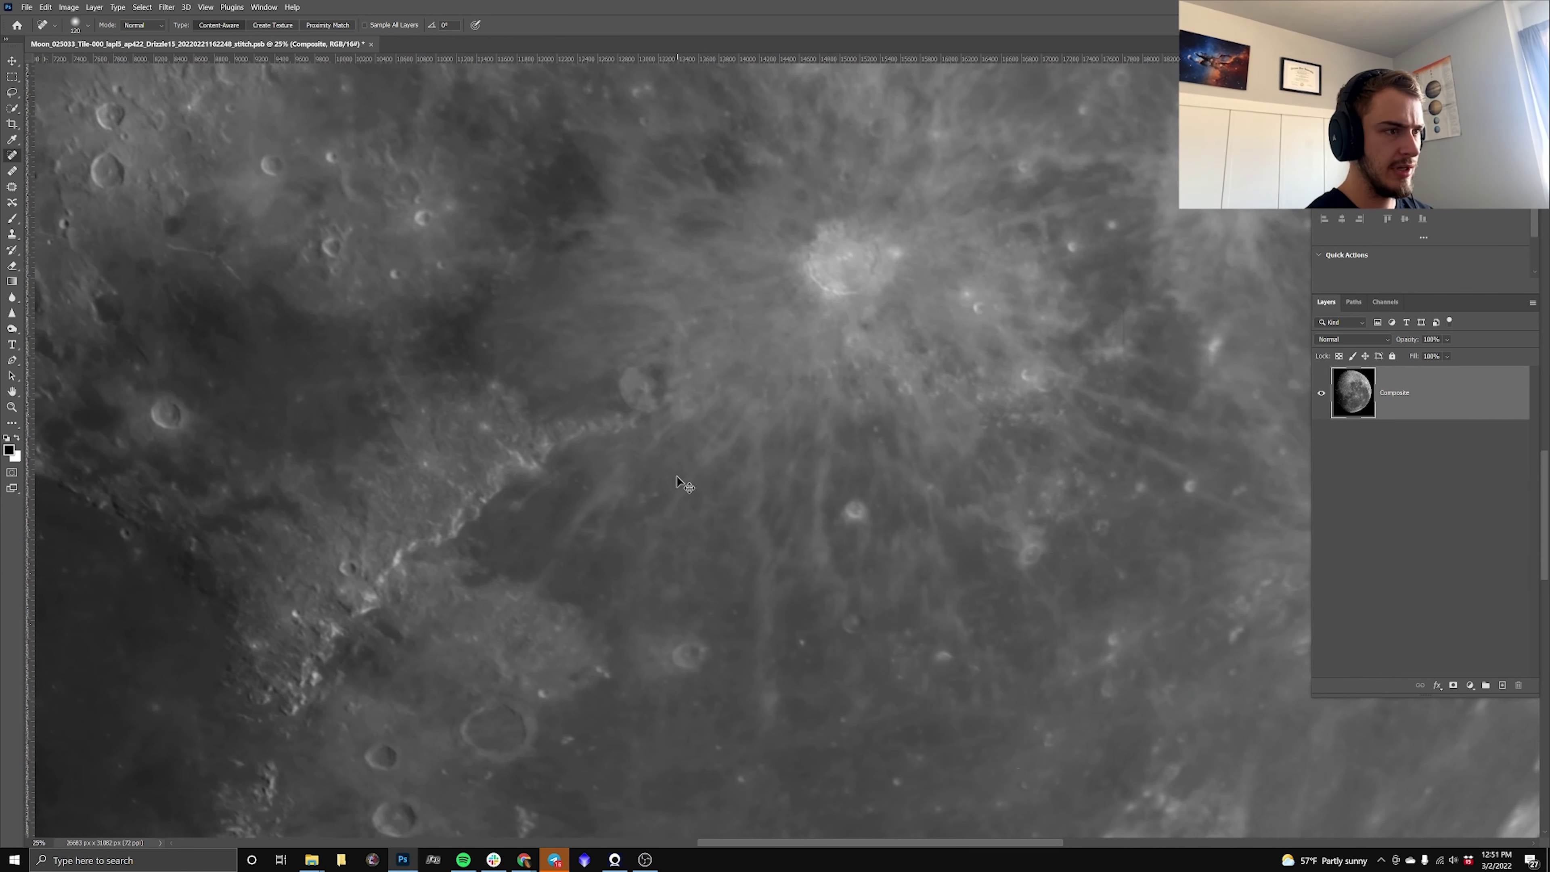
Save the cleaned mosaic as COSMETICmoon in Large Document Format in the moonmosaic2 folder, keeping Maximize Compatibility on.
{"action": "scroll", "coordinate": [678, 482], "scroll_direction": "down", "scroll_amount": 2}
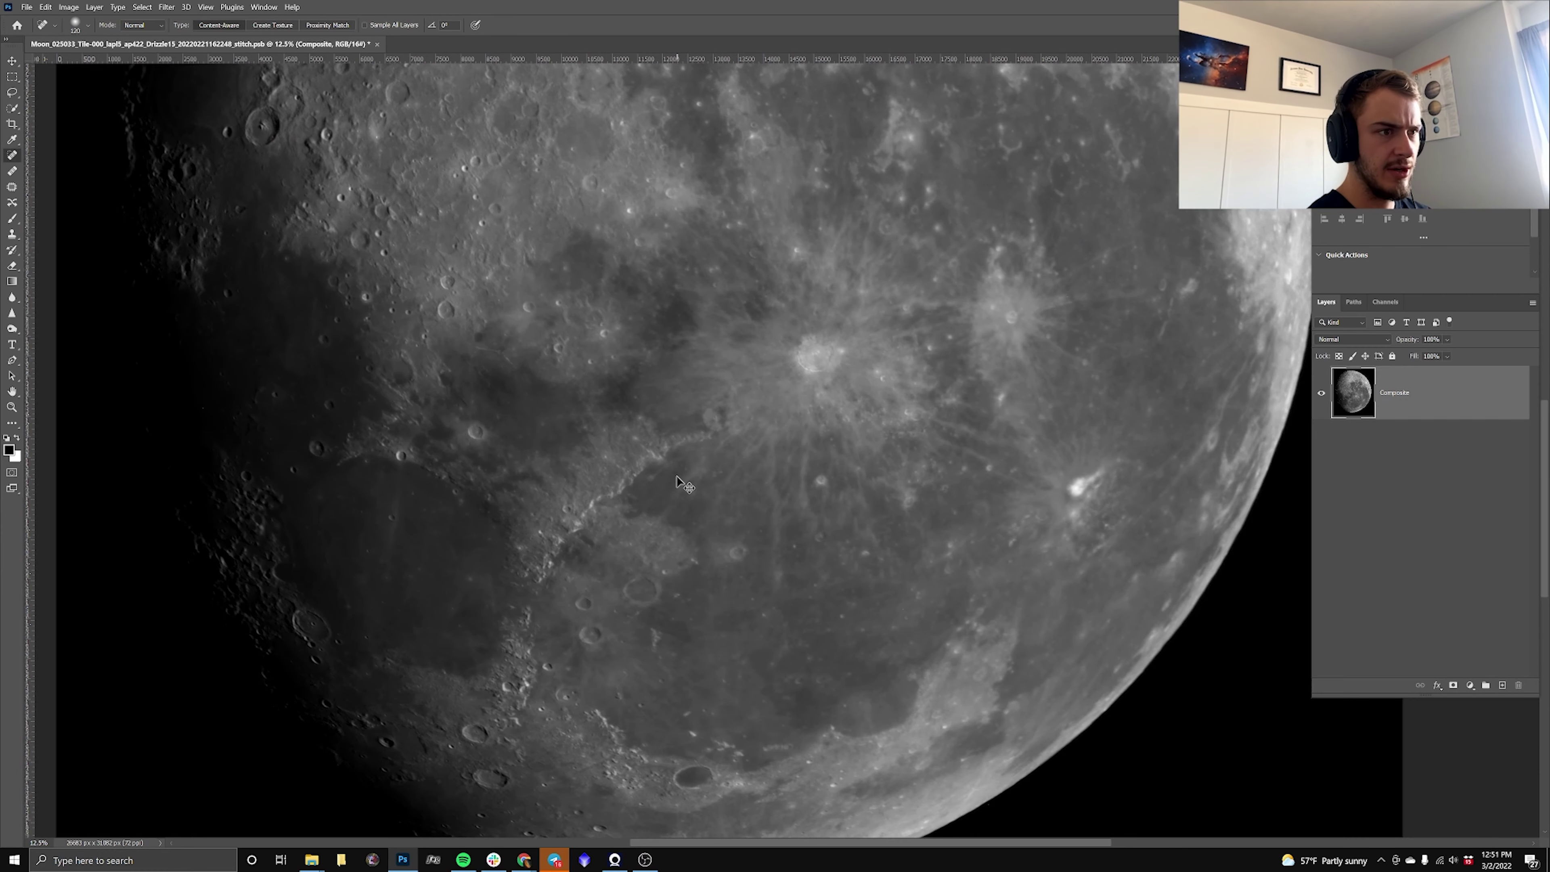
{"action": "scroll", "coordinate": [678, 482], "scroll_direction": "up", "scroll_amount": 5}
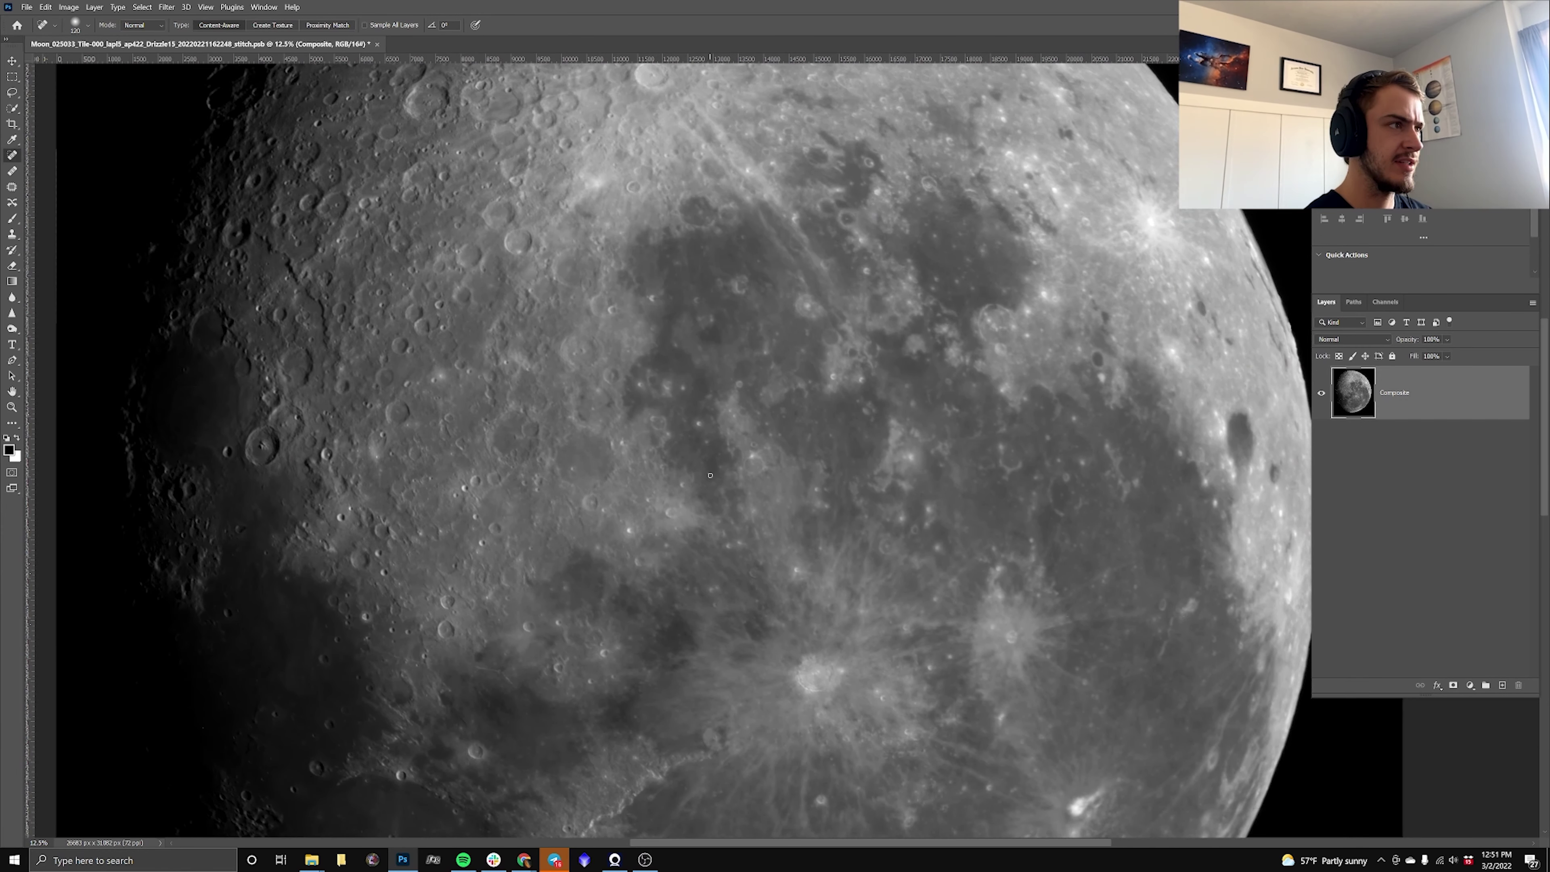
{"action": "scroll", "coordinate": [709, 475], "scroll_direction": "up", "scroll_amount": 2}
{"action": "scroll", "coordinate": [391, 162], "scroll_direction": "down", "scroll_amount": 1}
{"action": "left_click", "coordinate": [27, 7]}
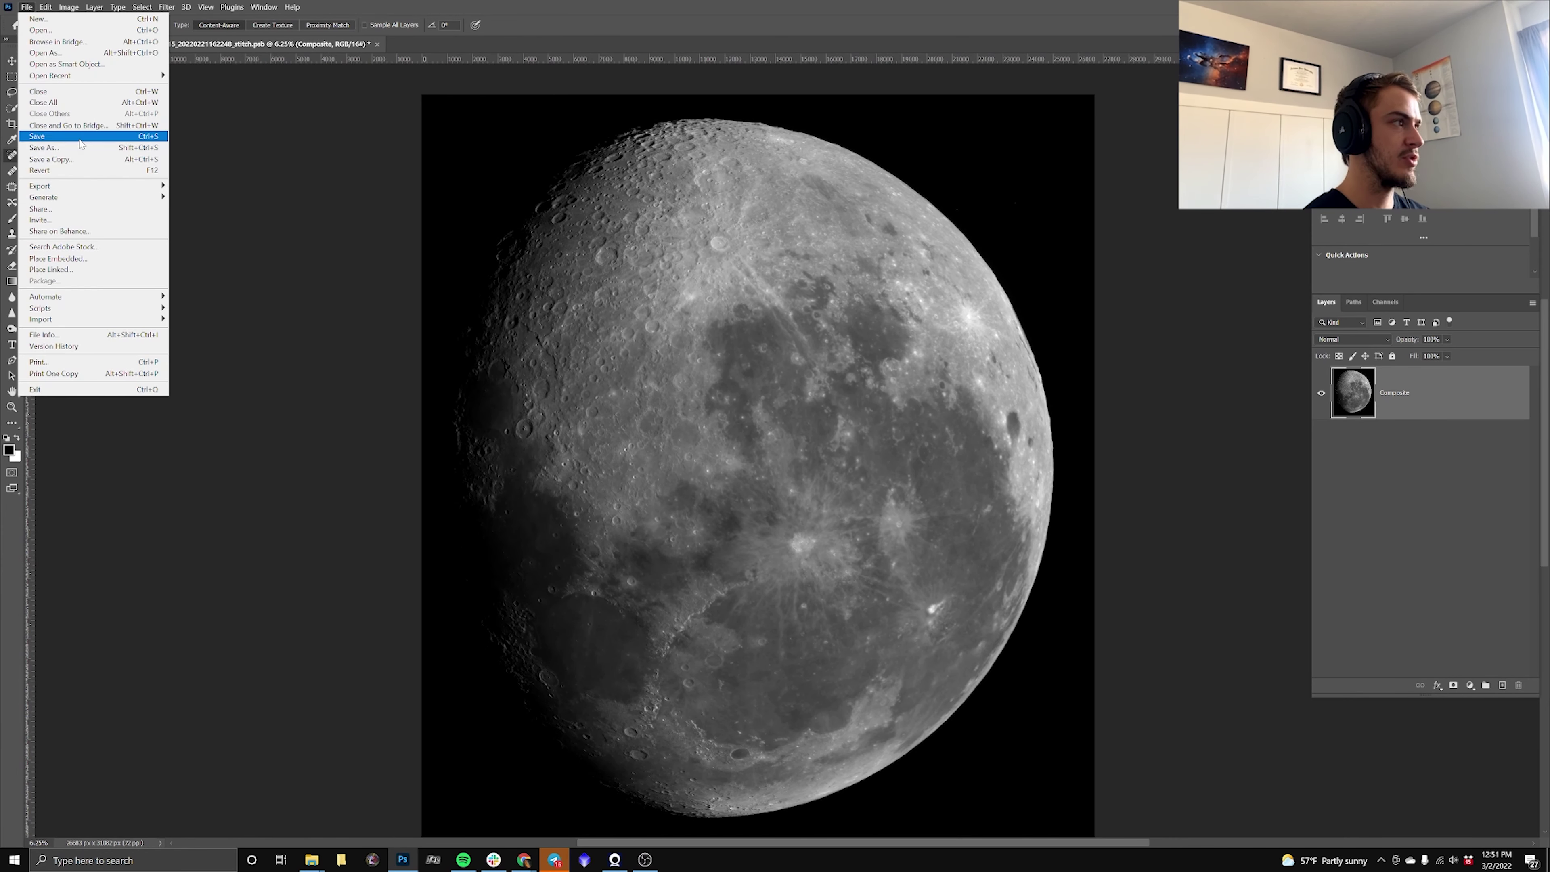
{"action": "left_click", "coordinate": [81, 149]}
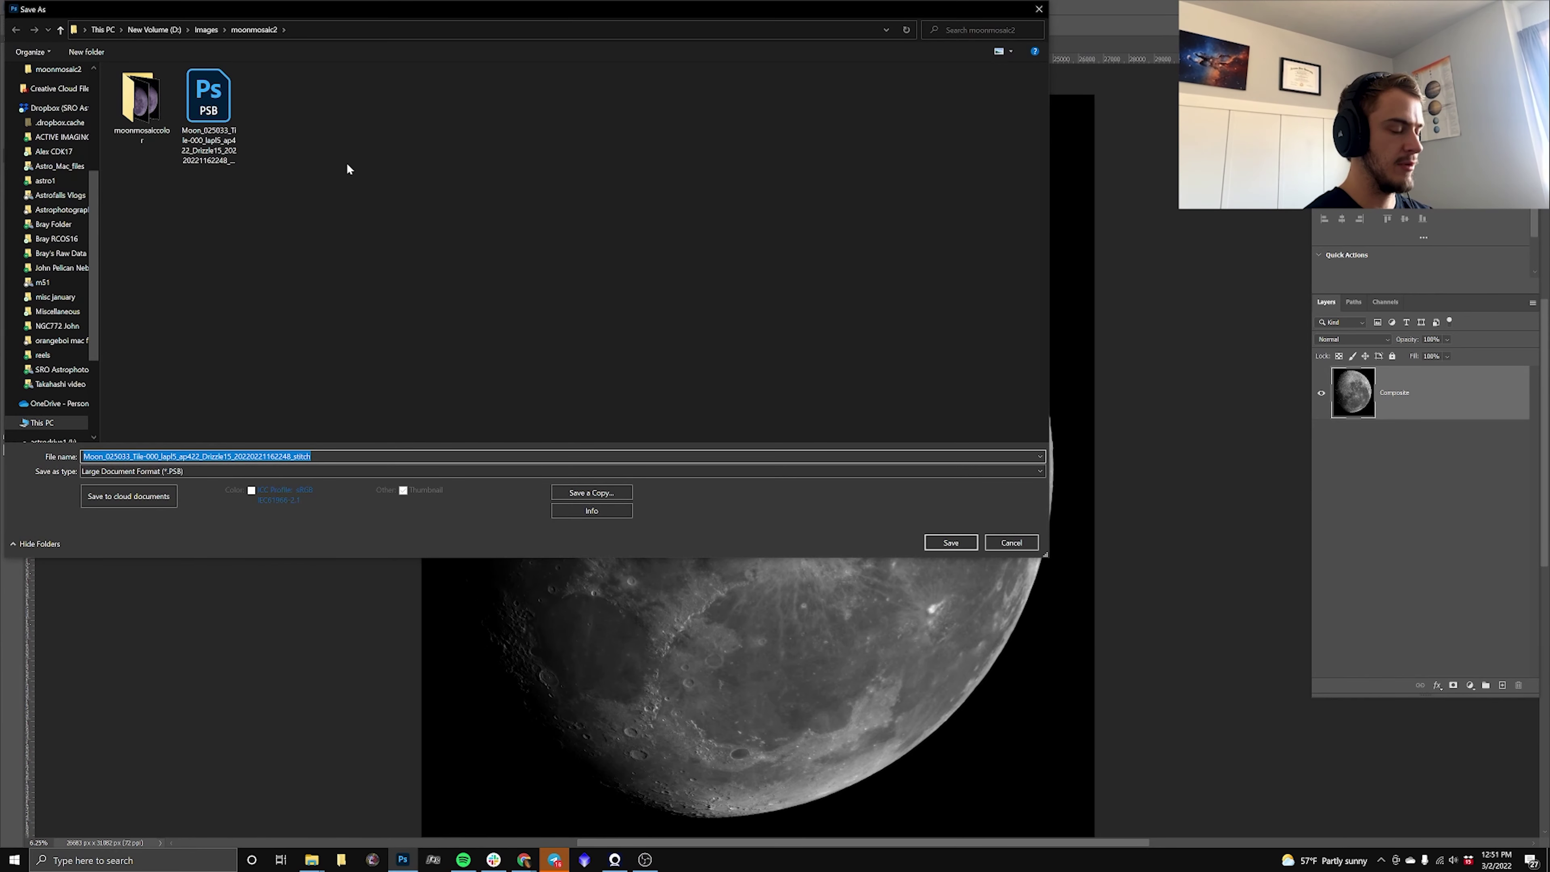
{"action": "type", "text": "COSMETICmoon"}
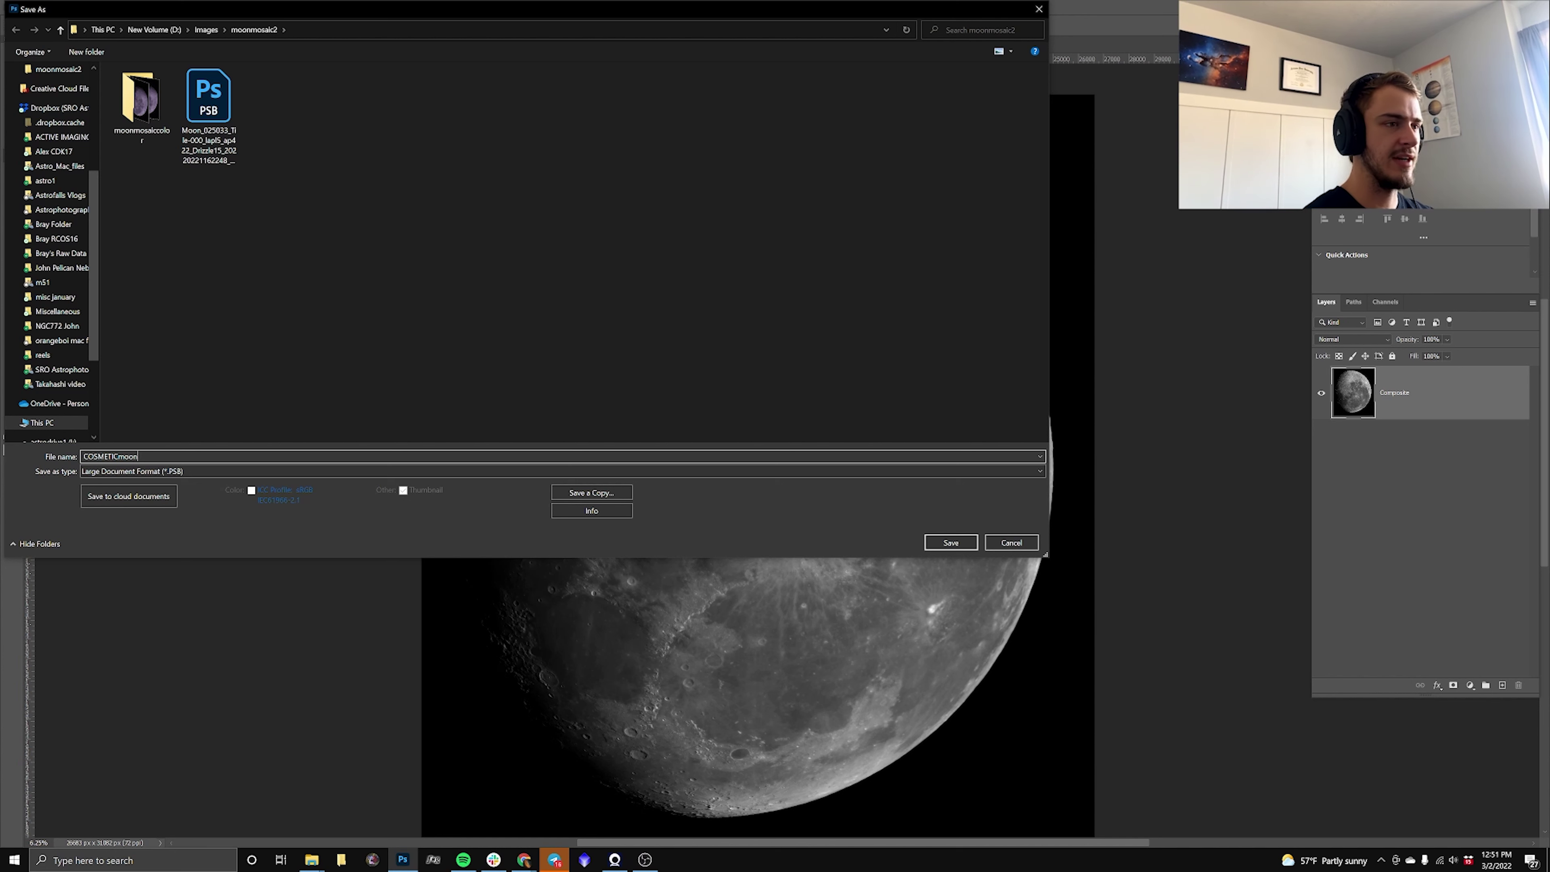
{"action": "left_click", "coordinate": [951, 542]}
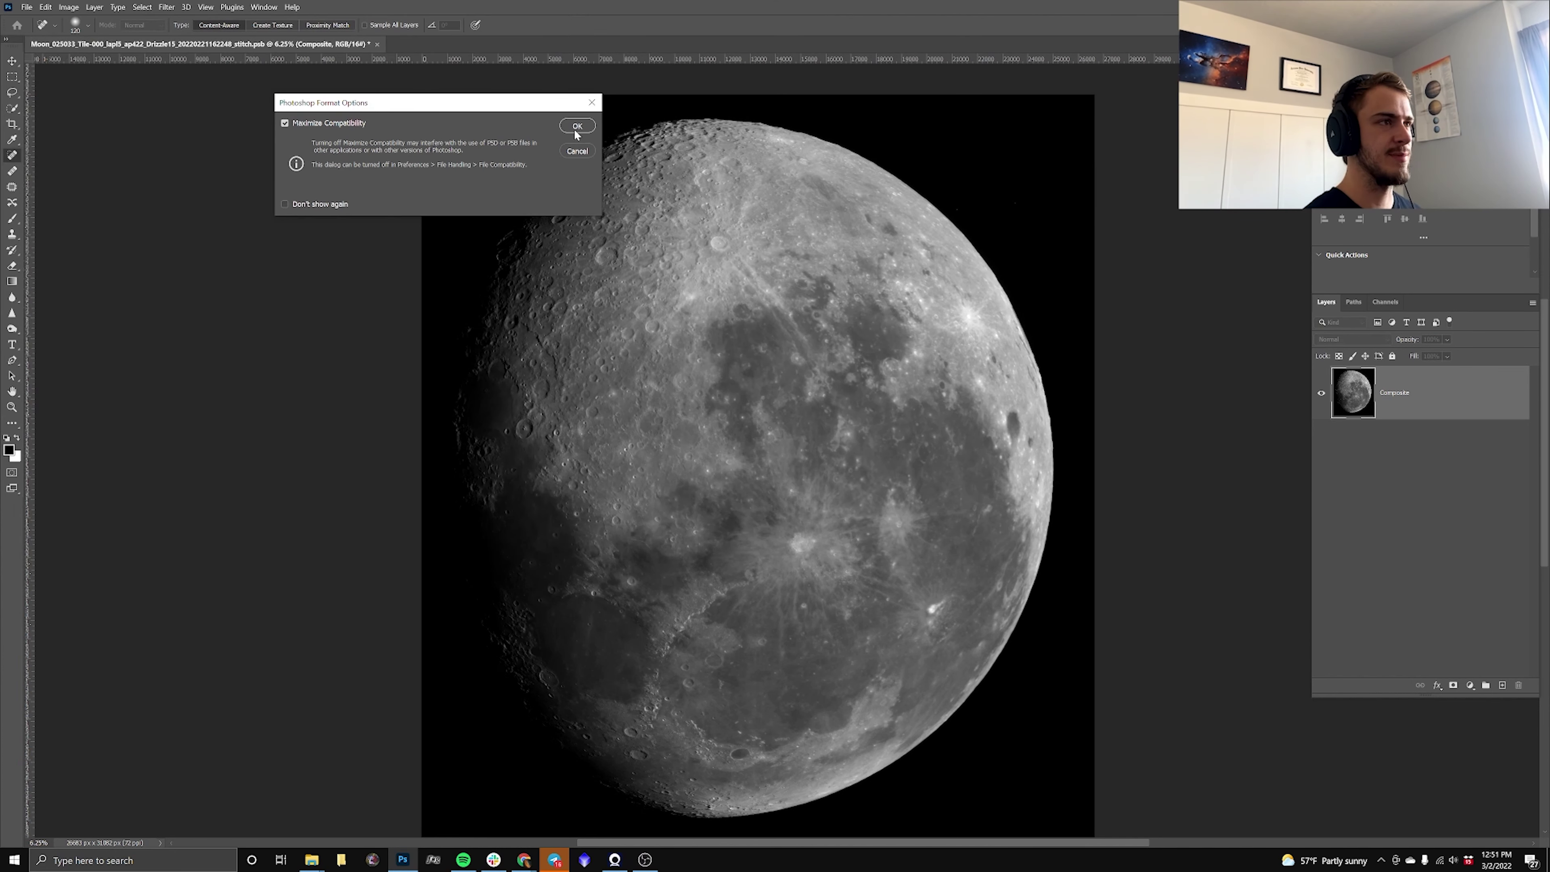
Open the color moon image, color.tif, from the moonmosaic2 folder and fit it in view.
{"action": "scroll", "coordinate": [441, 265], "scroll_direction": "down", "scroll_amount": 2}
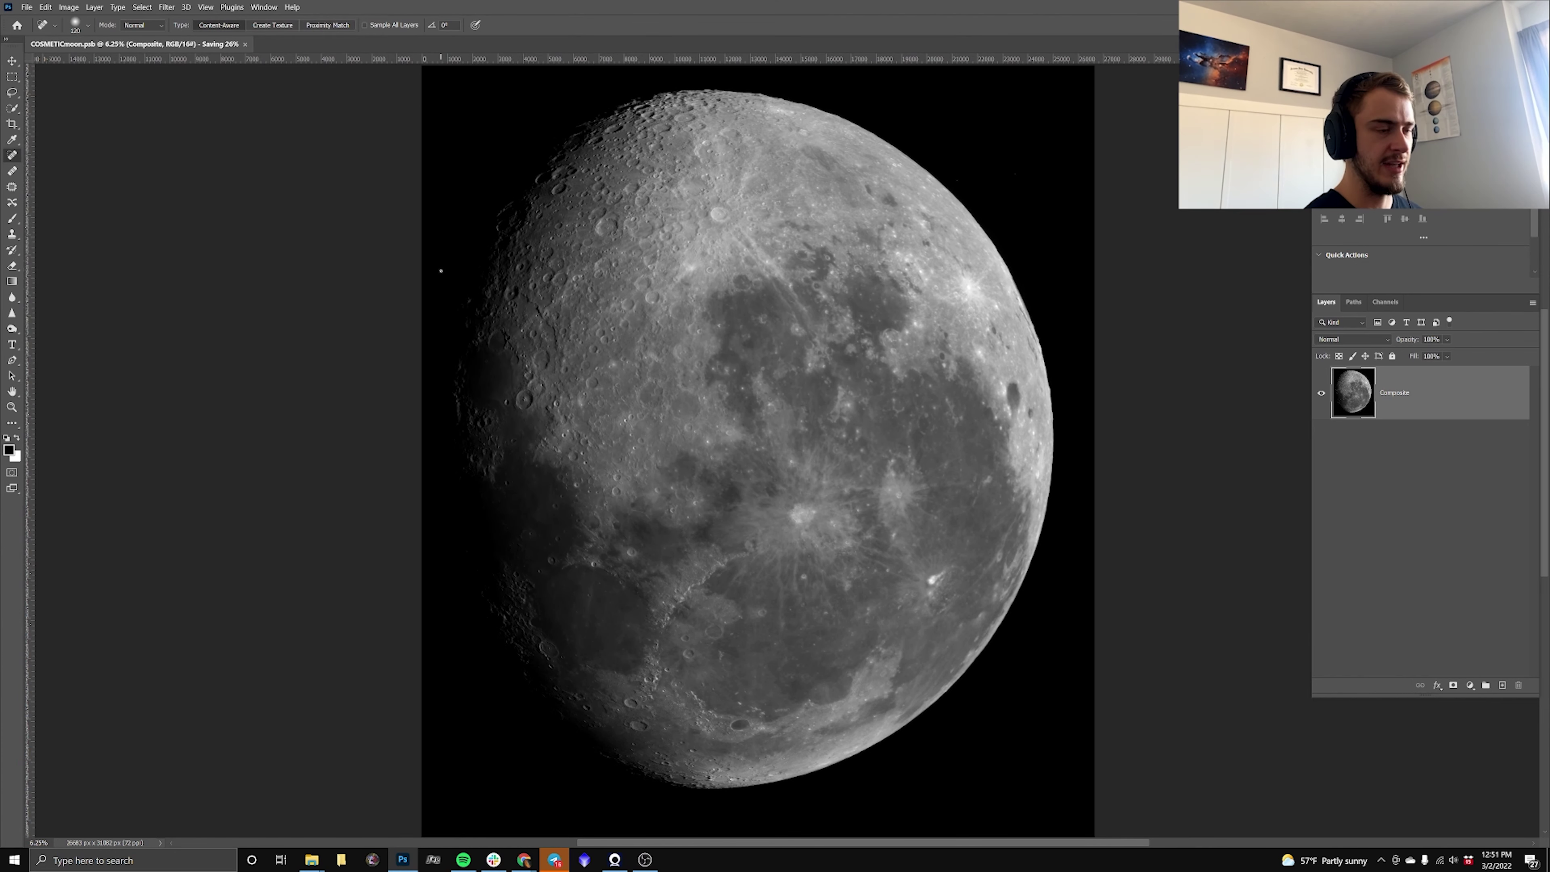
{"action": "left_click", "coordinate": [26, 6]}
{"action": "left_click", "coordinate": [37, 34]}
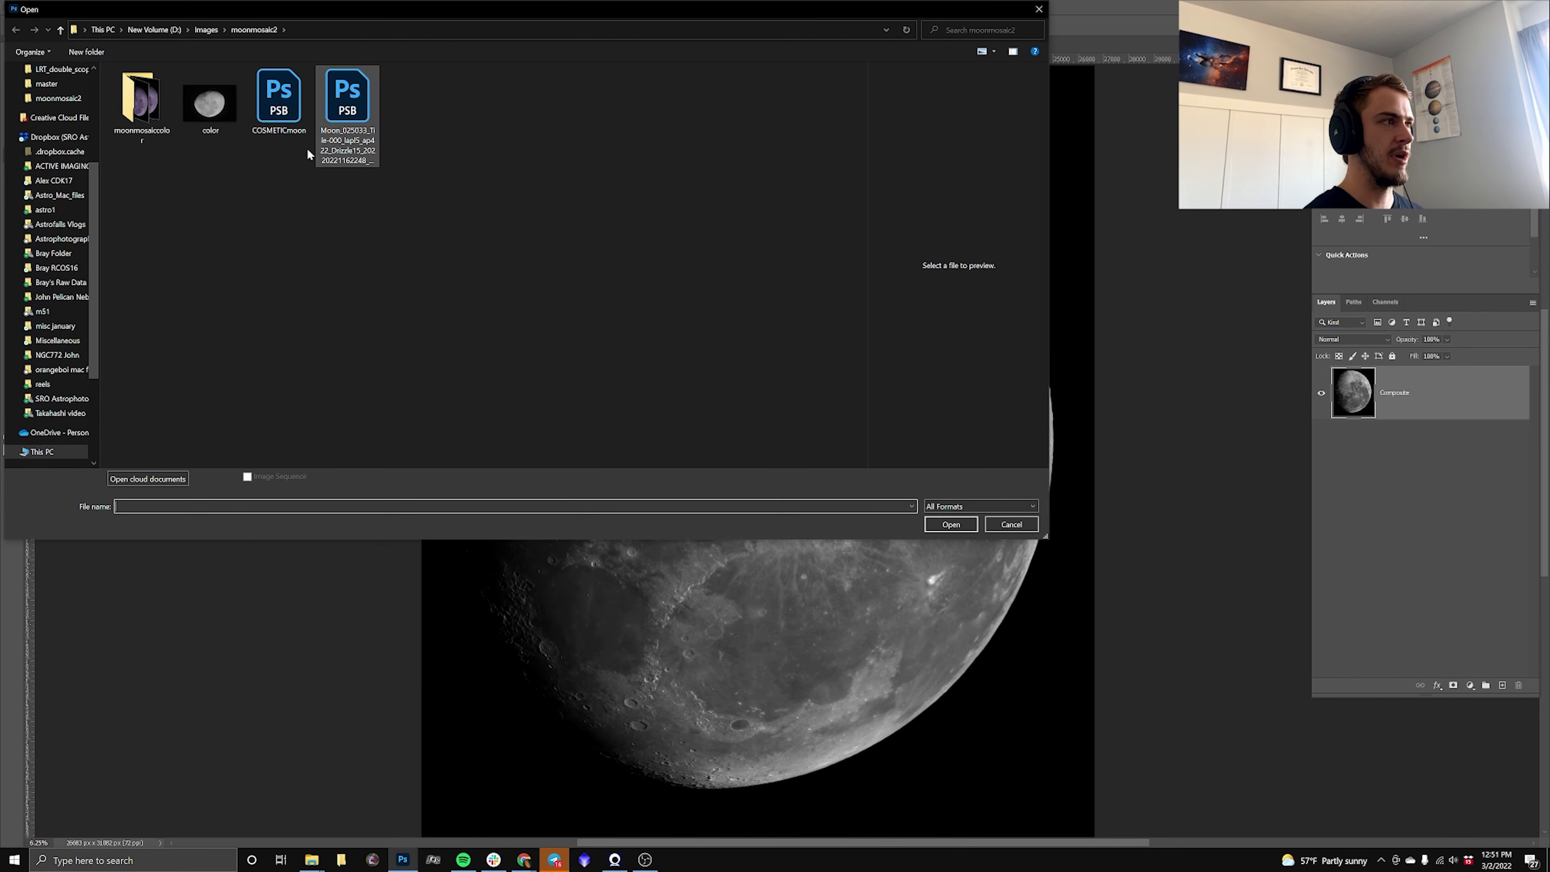
{"action": "left_click", "coordinate": [217, 108]}
{"action": "double_click", "coordinate": [217, 108]}
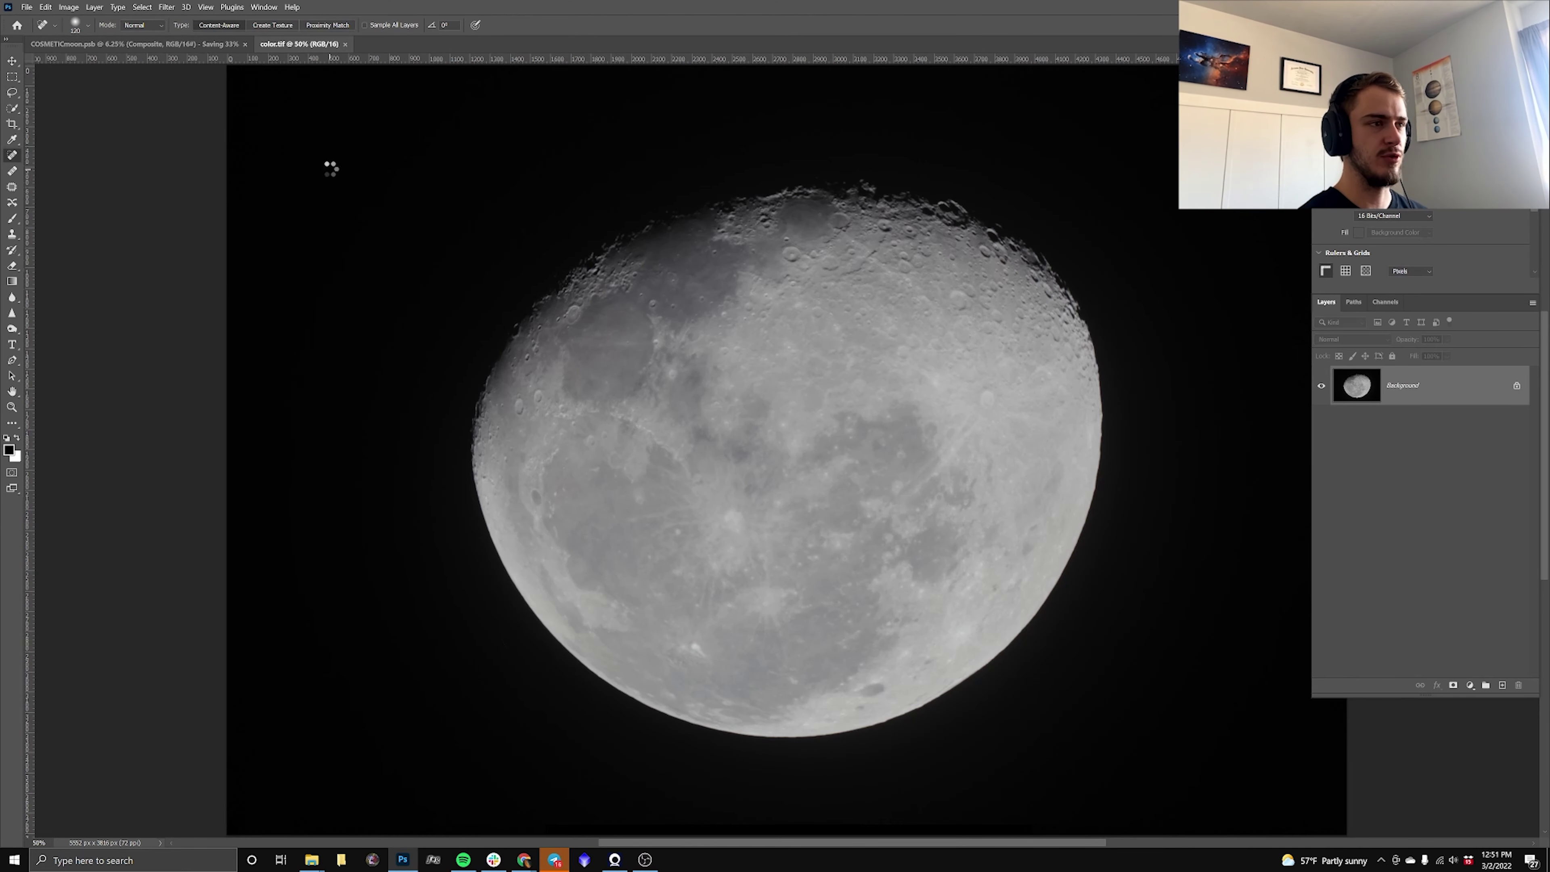
{"action": "scroll", "coordinate": [329, 169], "scroll_direction": "down", "scroll_amount": 2}
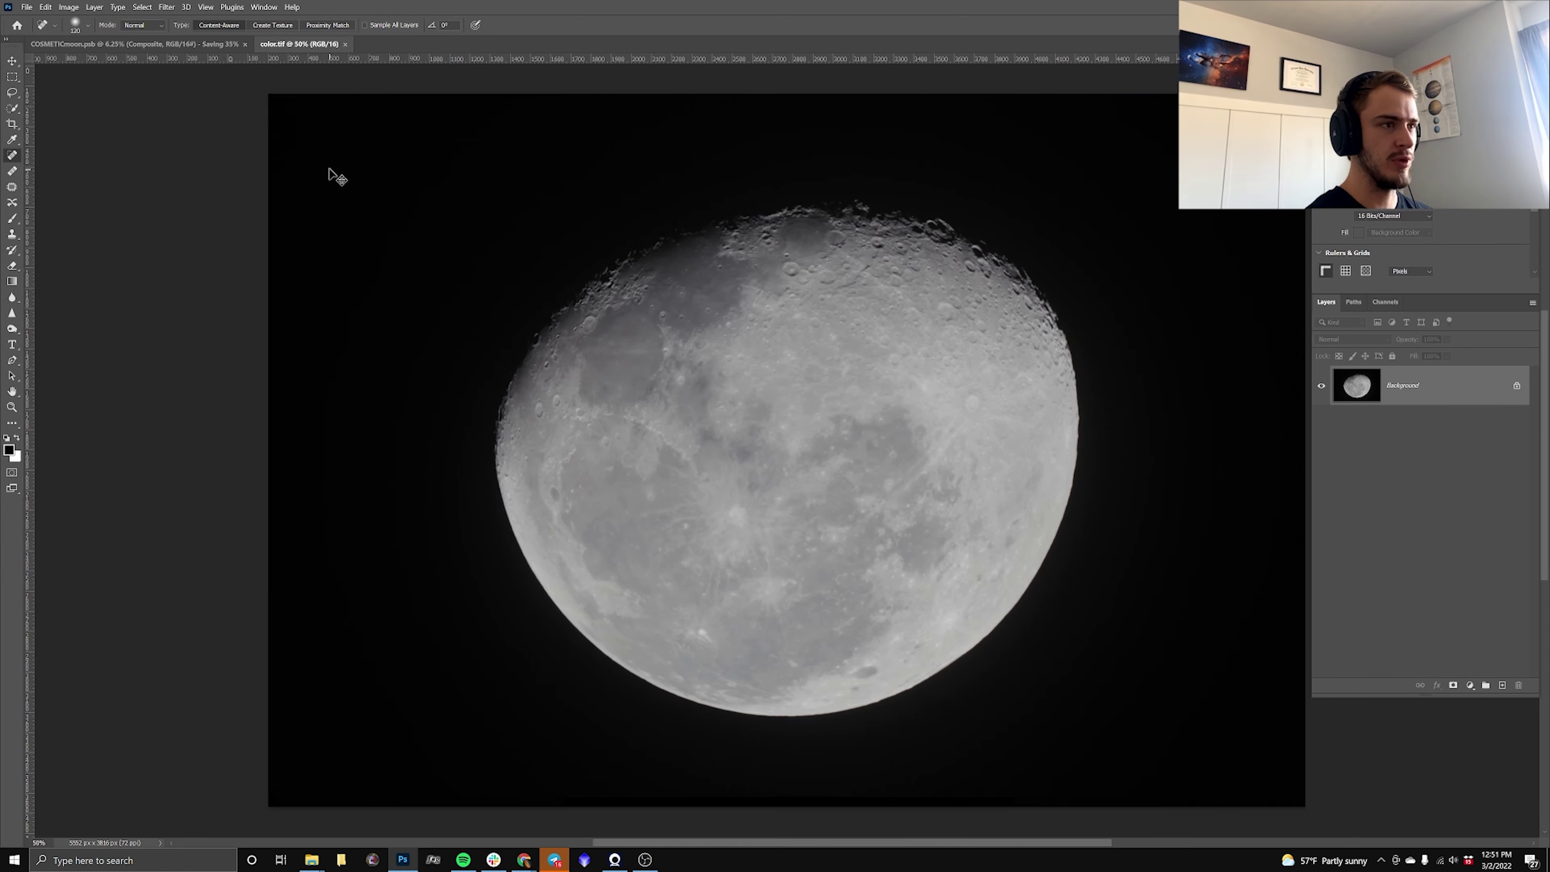
Rotate the color moon image 90° counterclockwise and compare its orientation with the mosaic.
{"action": "left_click", "coordinate": [206, 42]}
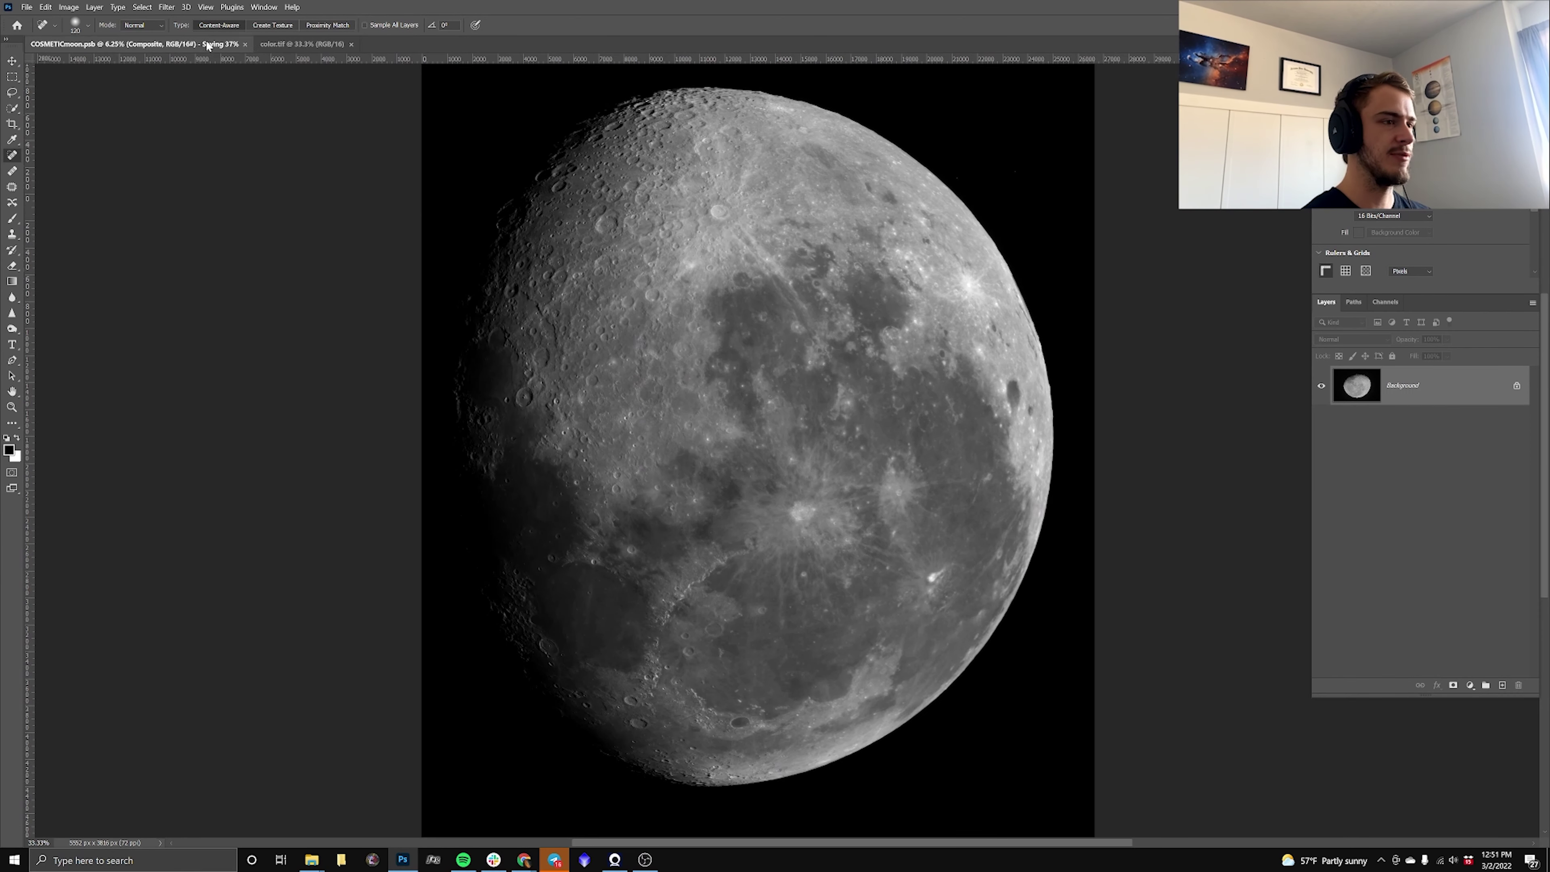
{"action": "left_click", "coordinate": [313, 44]}
{"action": "left_click", "coordinate": [68, 7]}
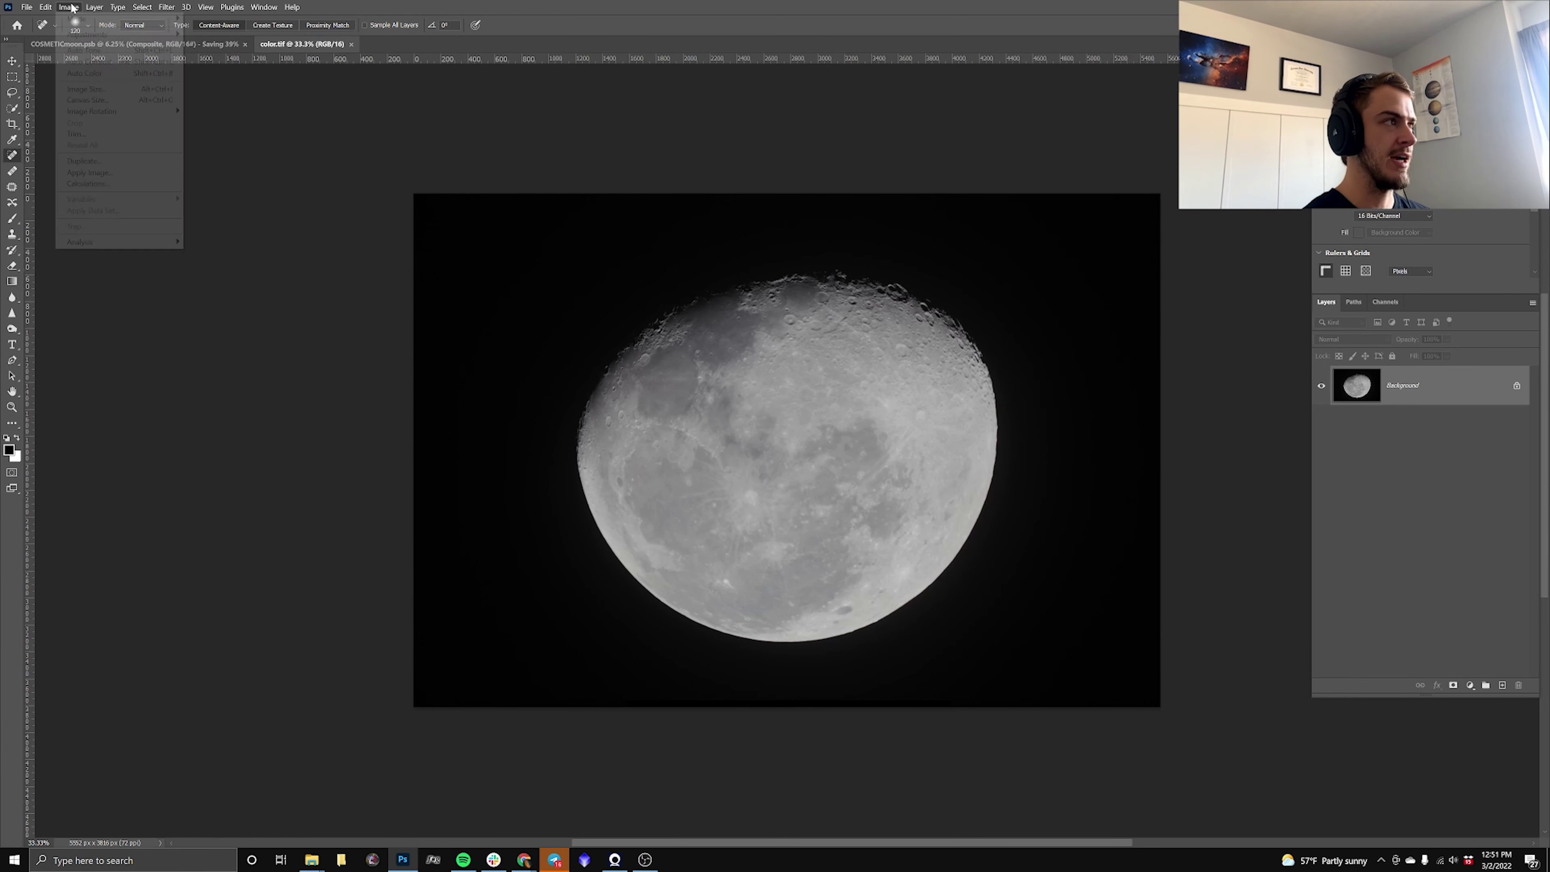
{"action": "mouse_move", "coordinate": [146, 111]}
{"action": "left_click", "coordinate": [232, 124]}
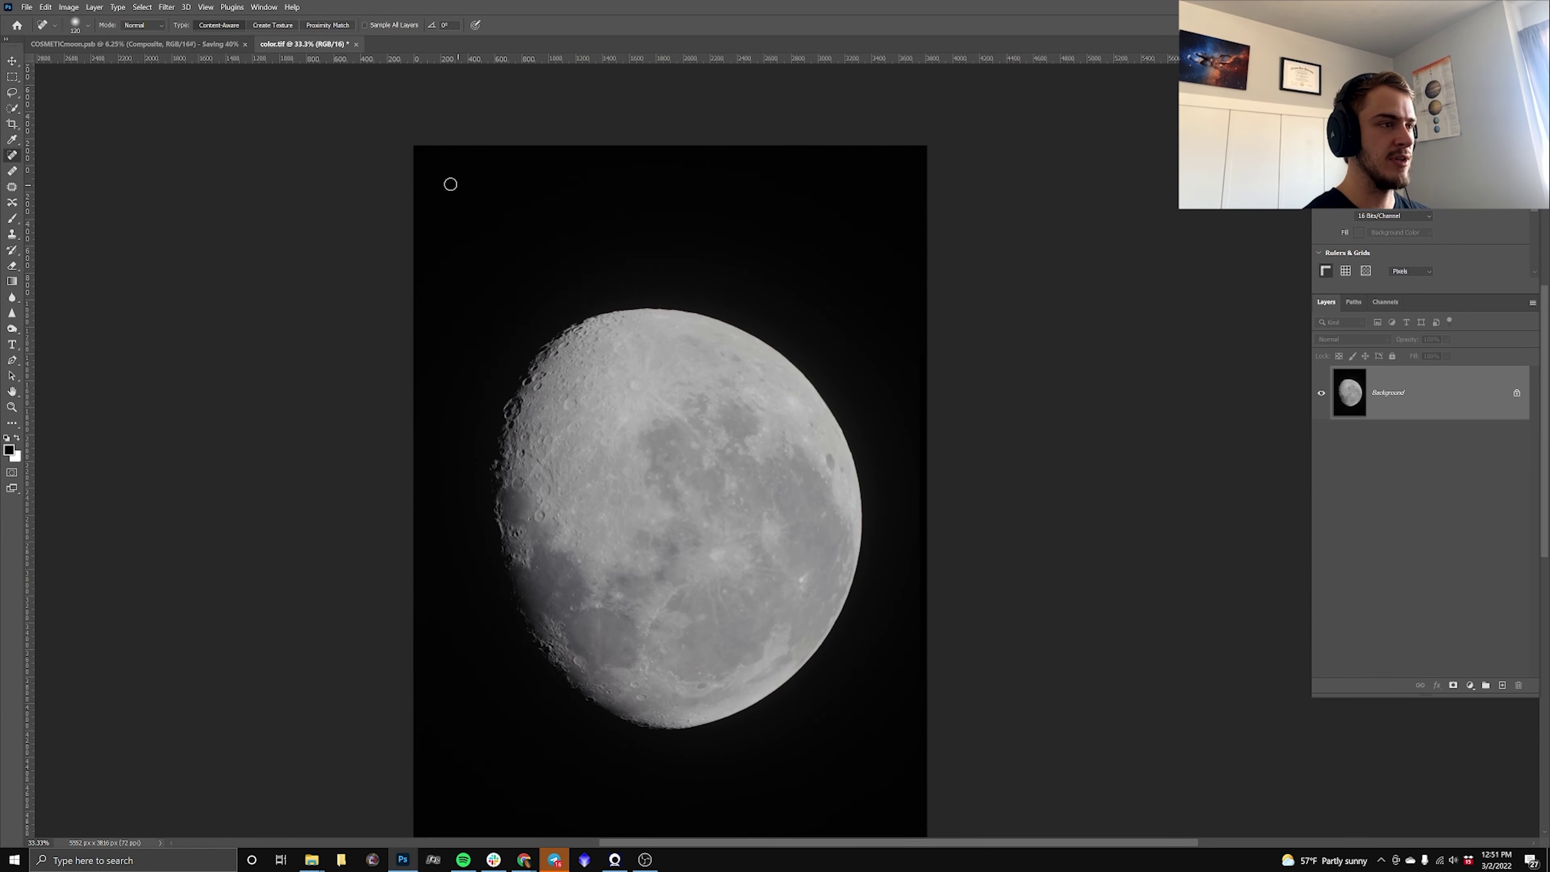
{"action": "left_click", "coordinate": [128, 45]}
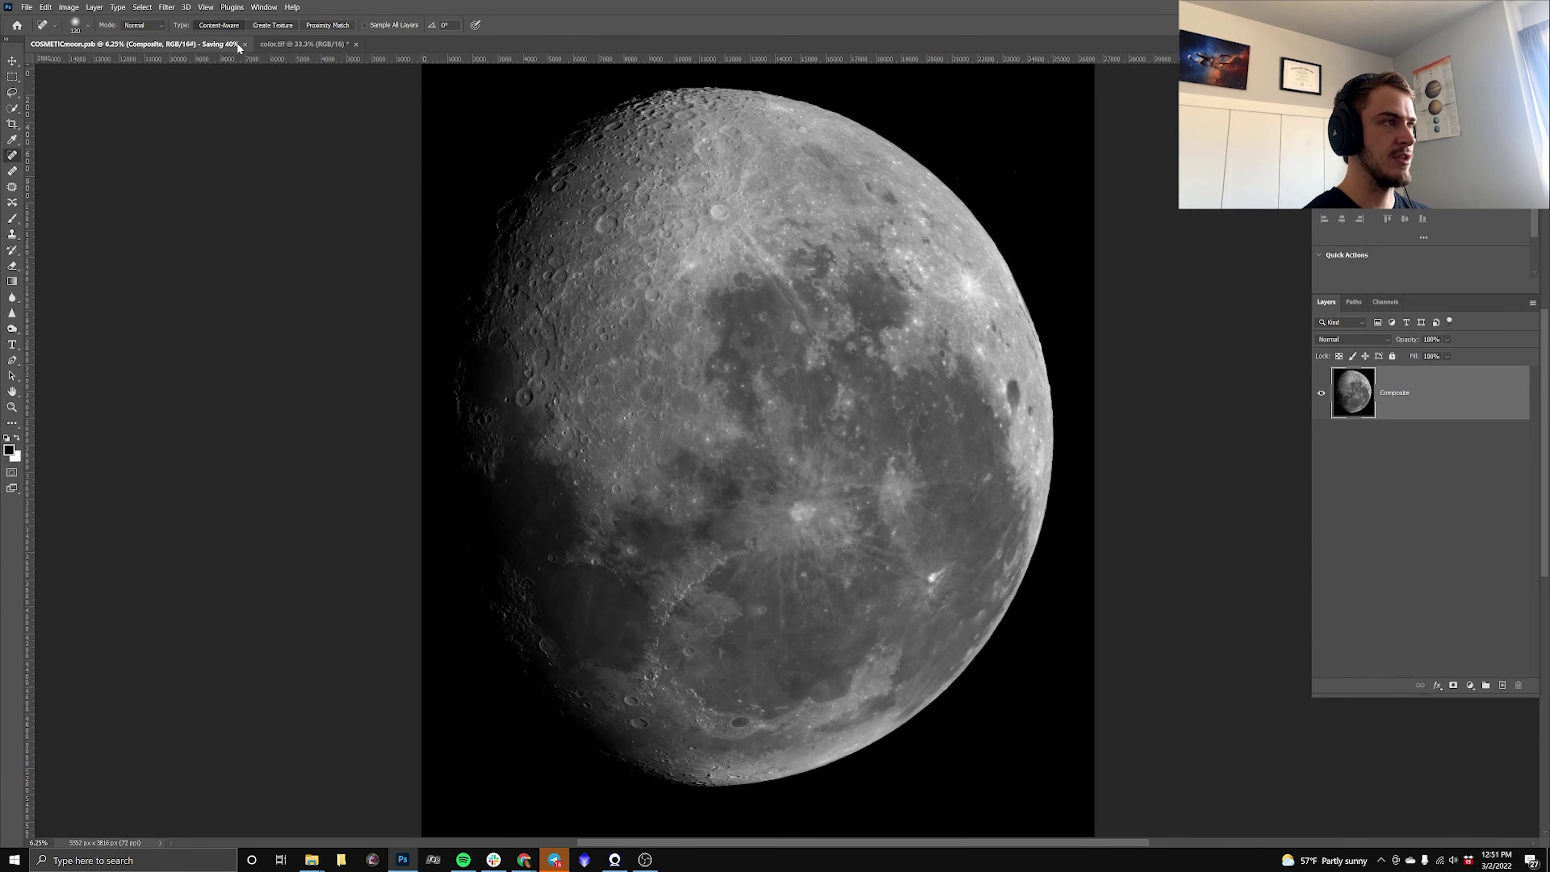
{"action": "left_click", "coordinate": [283, 44]}
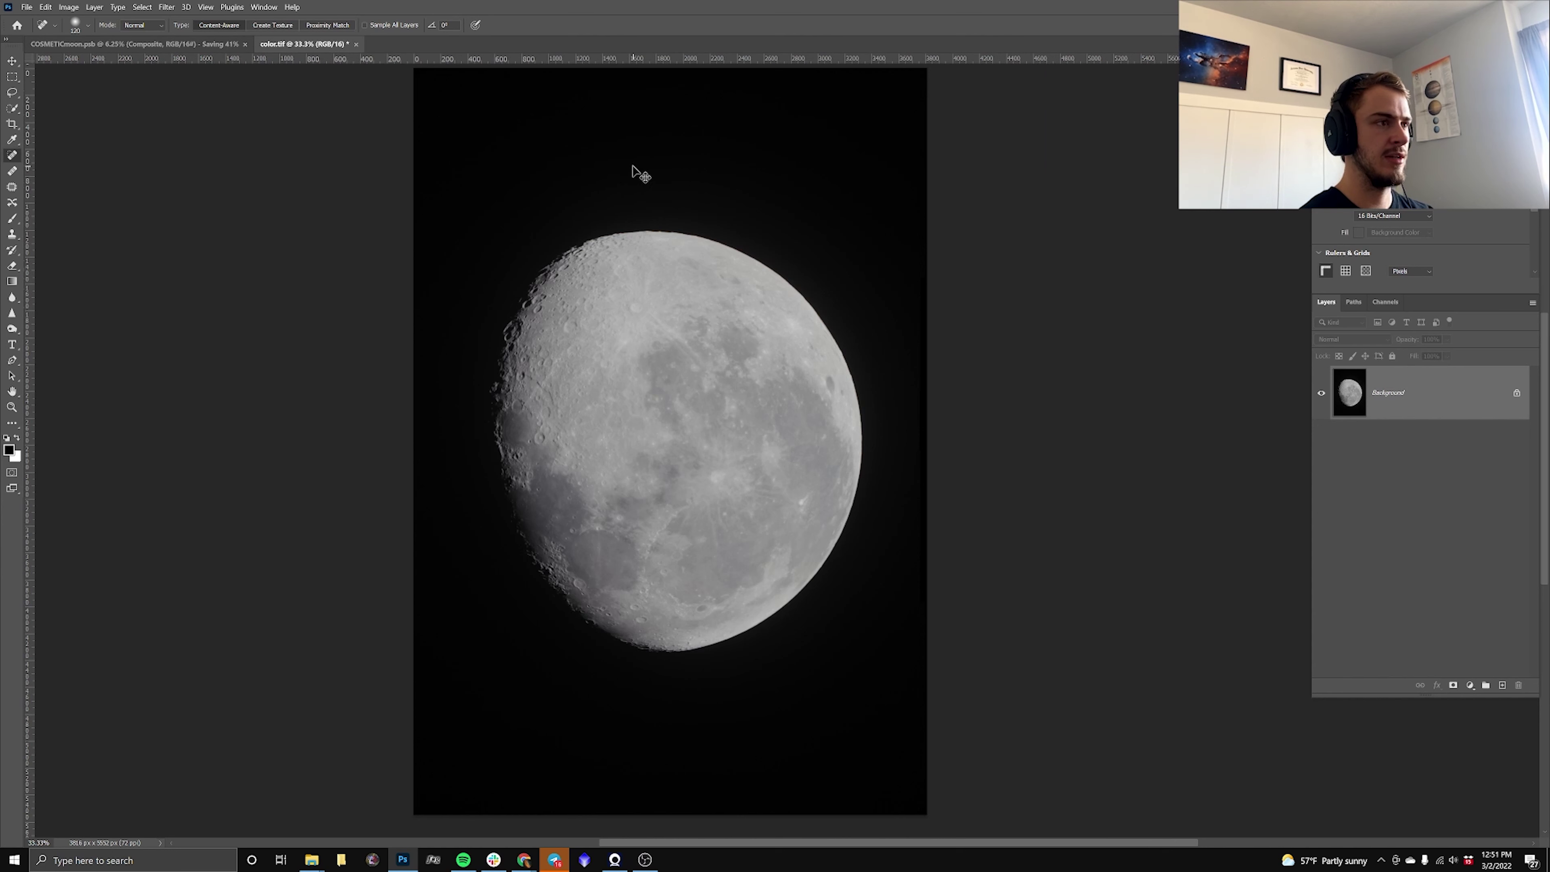
Duplicate the color image's background layer and rotate the copy about 8.8° clockwise to match the mosaic's moon.
{"action": "scroll", "coordinate": [797, 172], "scroll_direction": "up", "scroll_amount": 1}
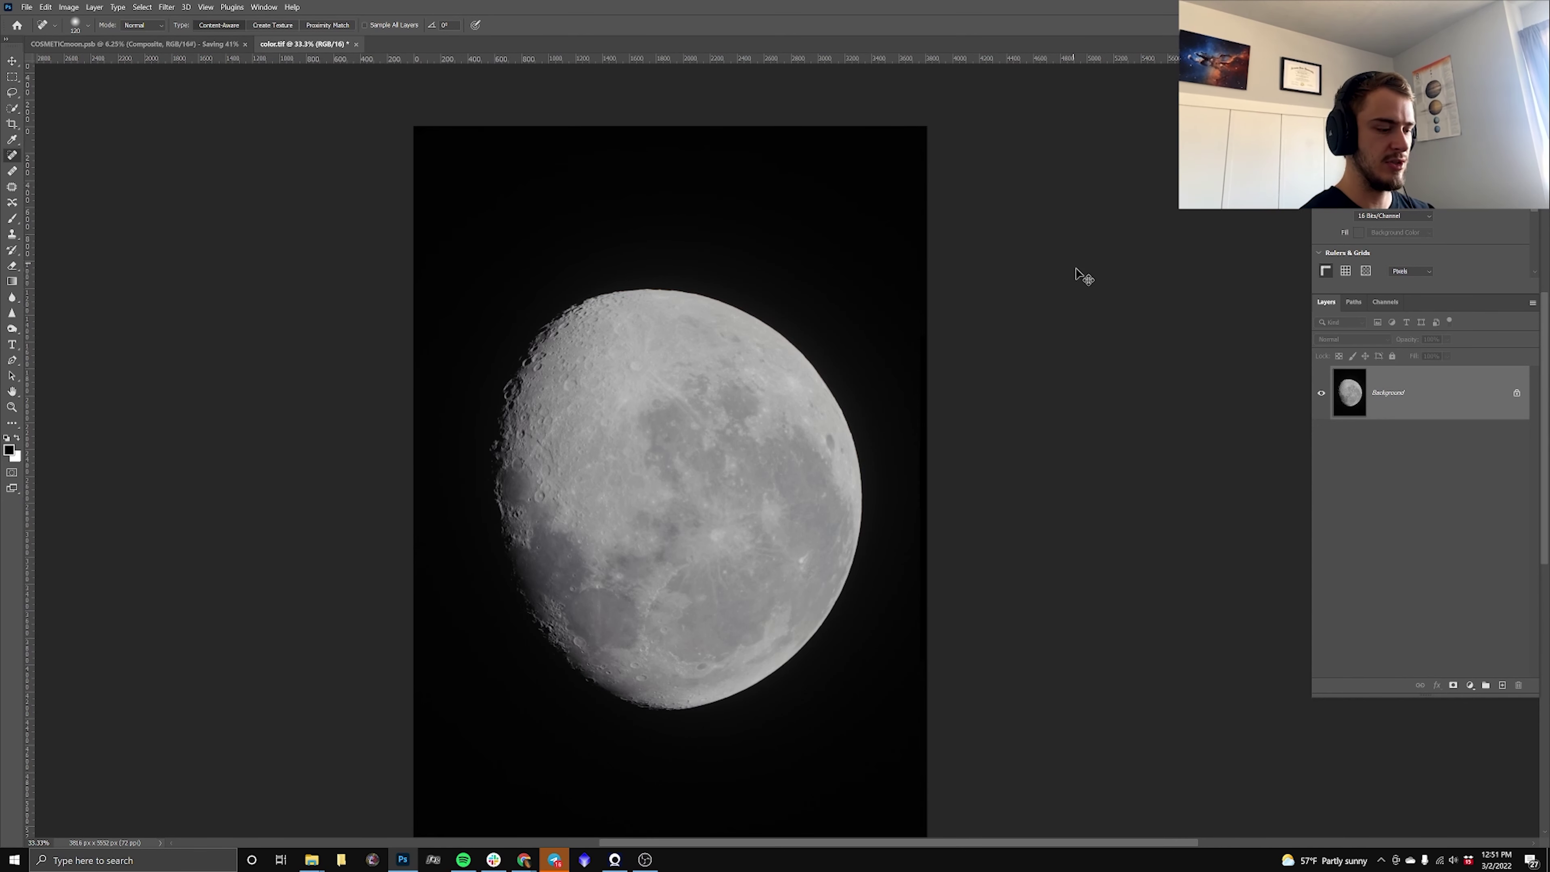
{"action": "key", "text": "ctrl+j"}
{"action": "key", "text": "ctrl+t"}
{"action": "mouse_move", "coordinate": [939, 134]}
{"action": "left_mouse_down"}
{"action": "mouse_move", "coordinate": [963, 126]}
{"action": "mouse_move", "coordinate": [1013, 160]}
{"action": "left_mouse_up"}
{"action": "key", "text": "Return"}
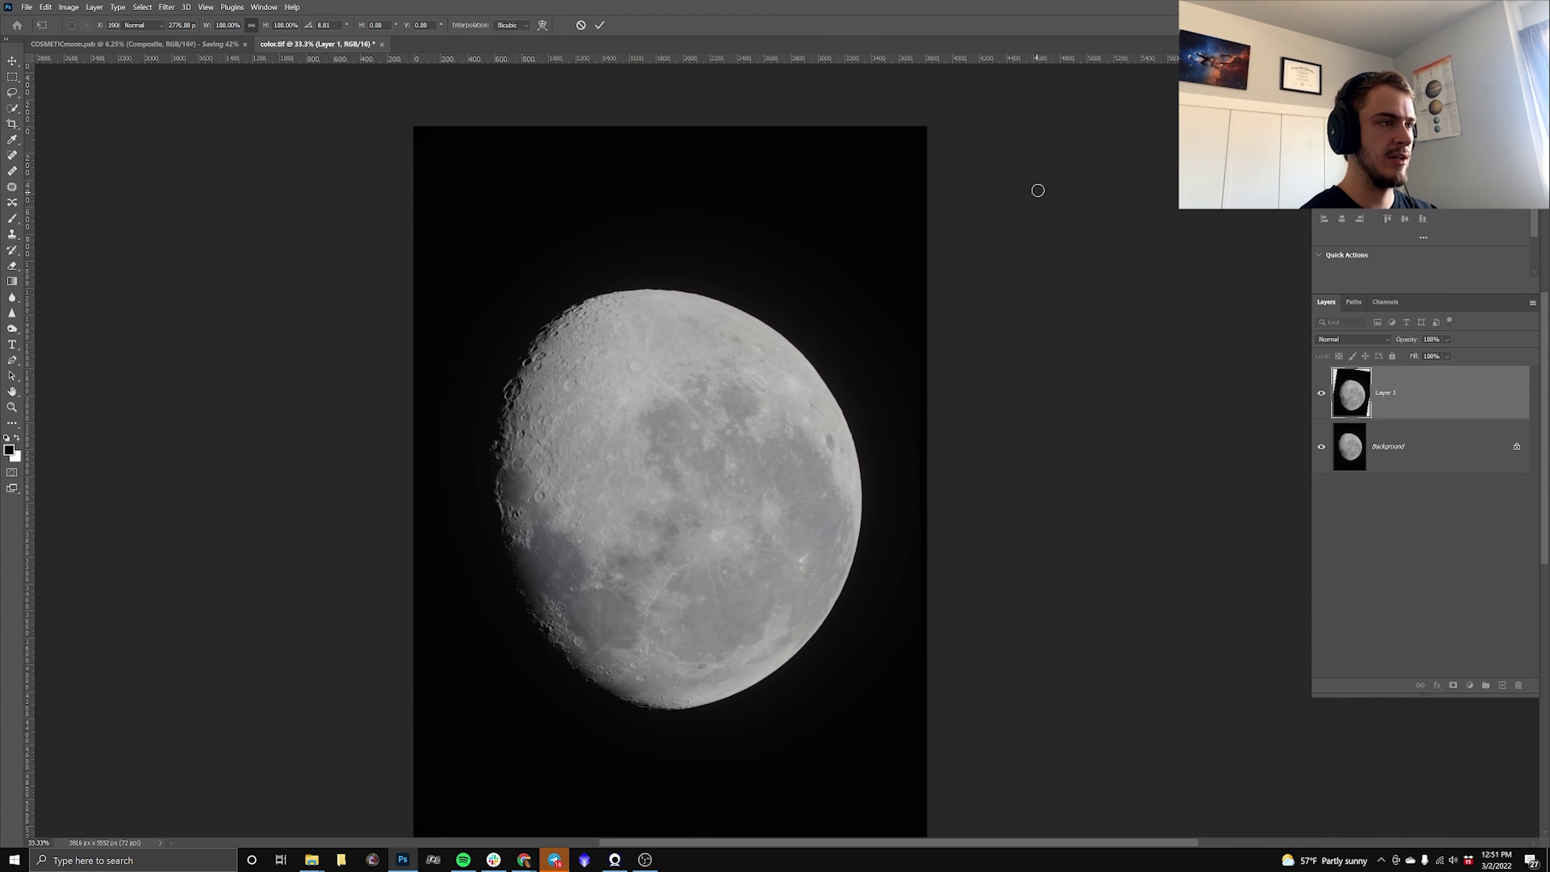
Flatten the rotated copy and the original background of the color image into a single layer.
{"action": "key", "text": "j"}
{"action": "right_click", "coordinate": [1401, 445]}
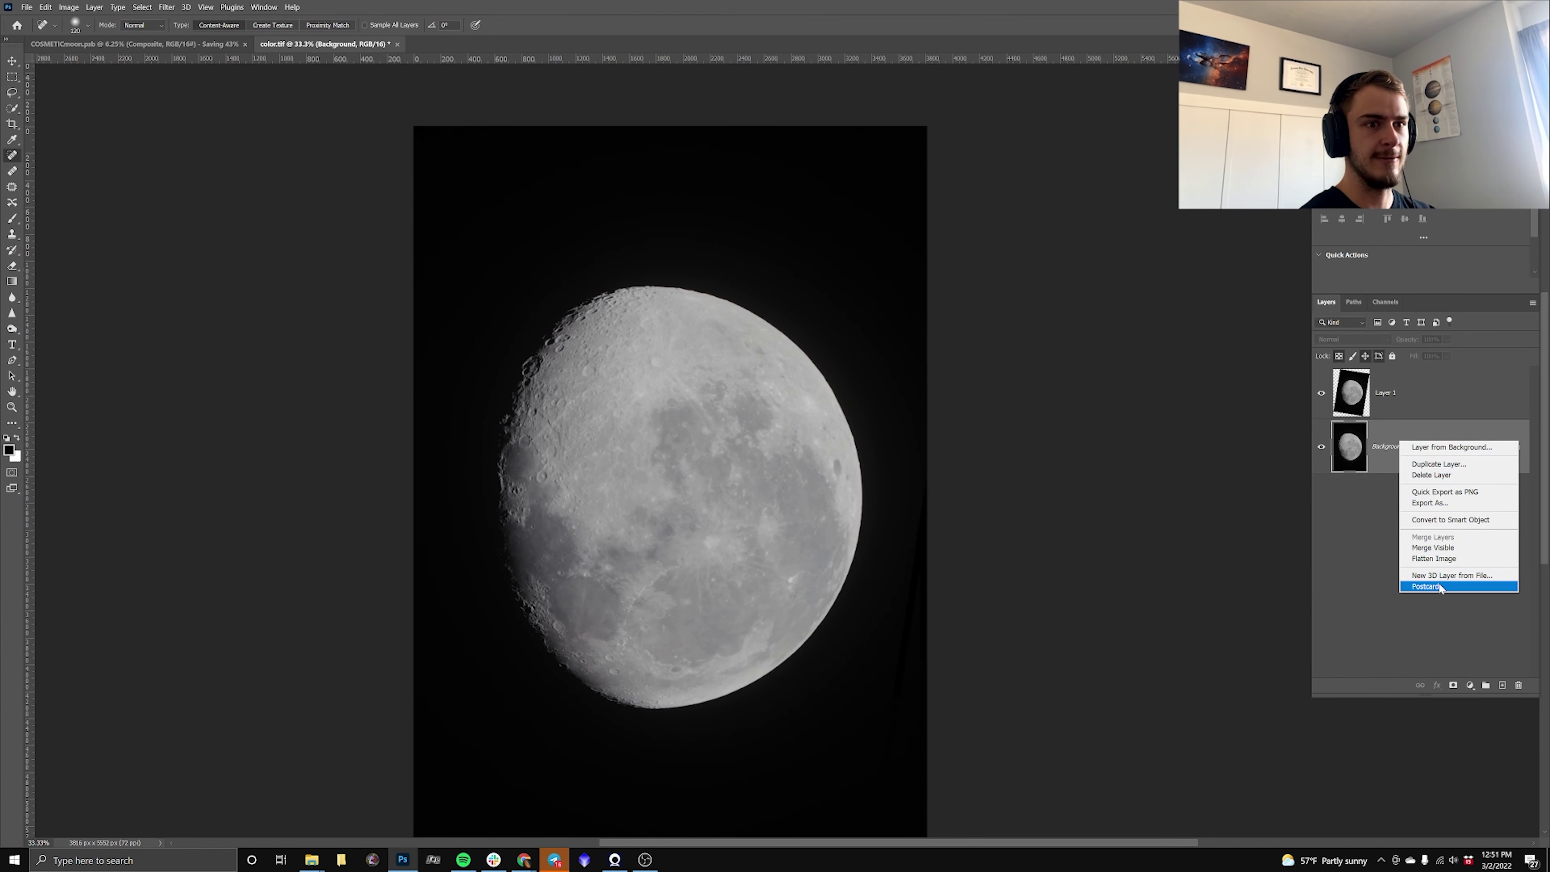
{"action": "left_click", "coordinate": [1401, 559]}
{"action": "scroll", "coordinate": [804, 441], "scroll_direction": "down", "scroll_amount": 1}
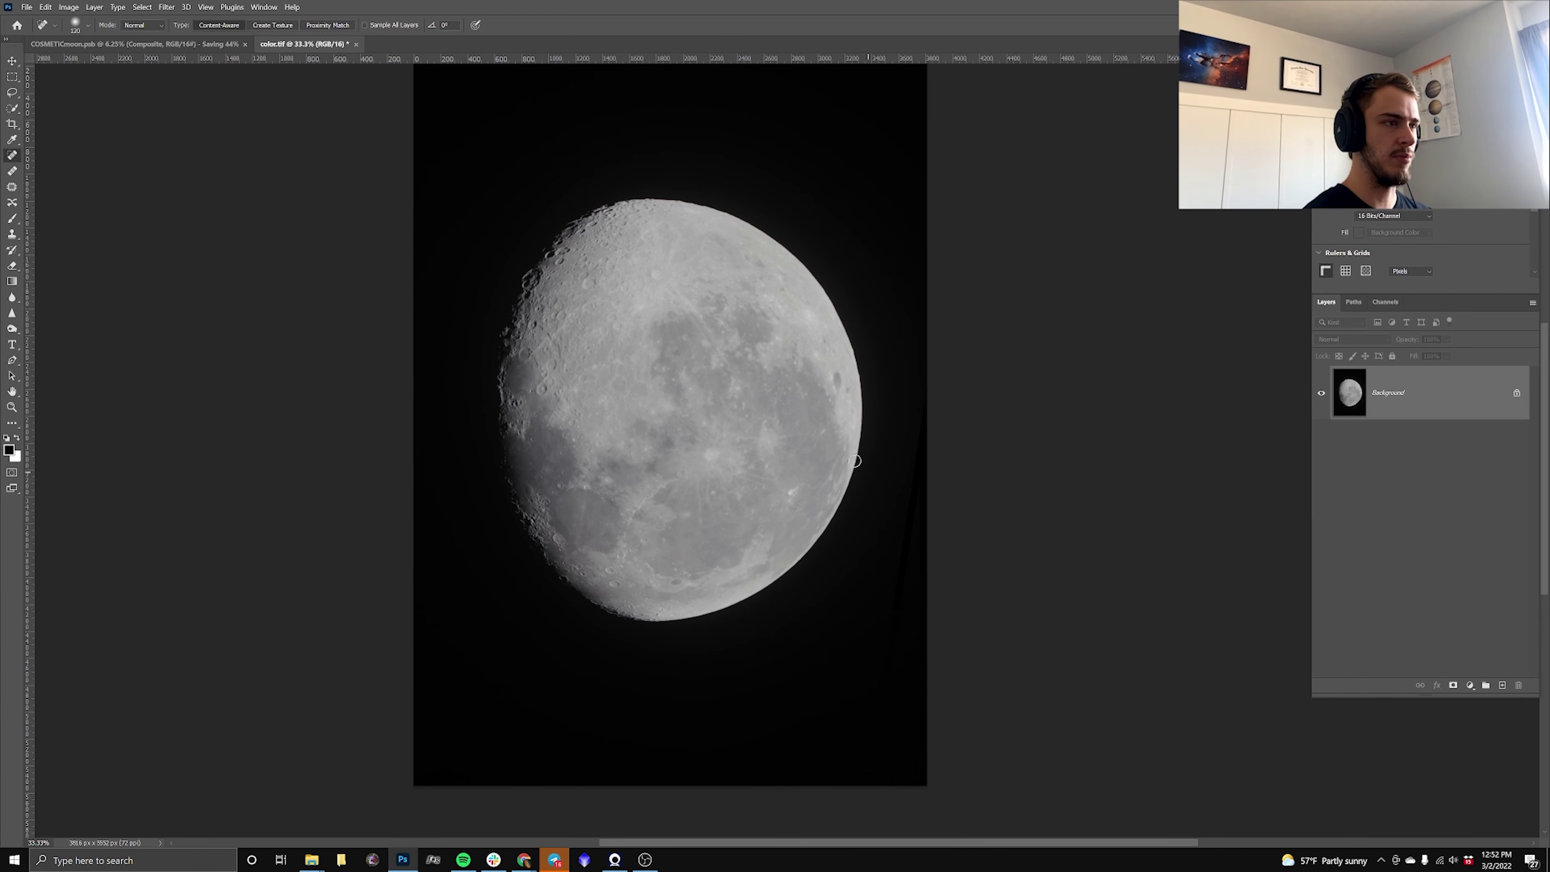
{"action": "key", "text": "ctrl+plus"}
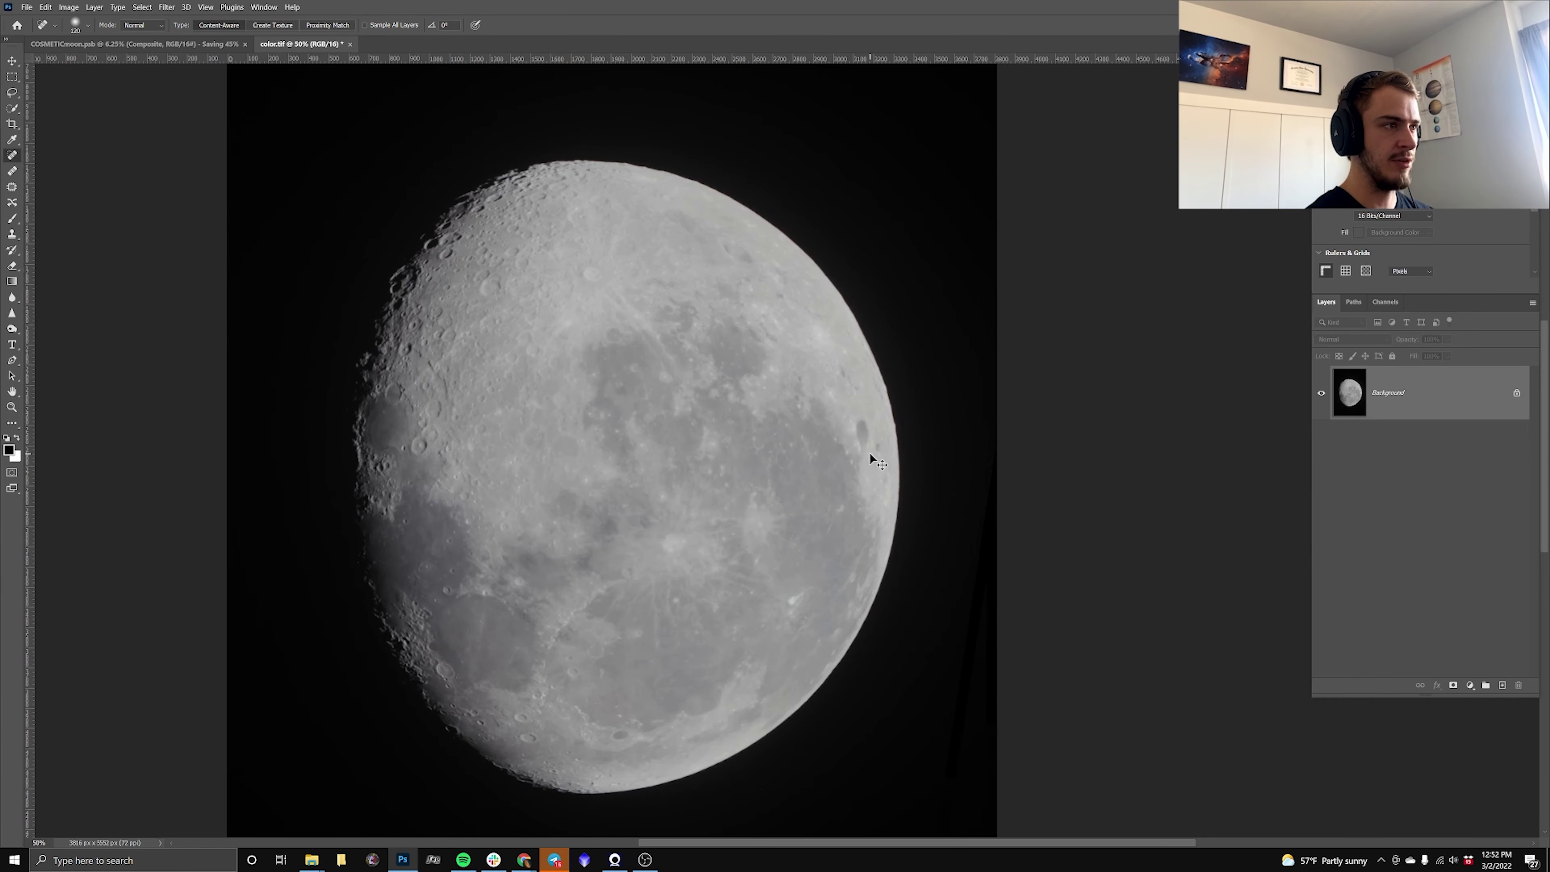
{"action": "key", "text": "ctrl+minus"}
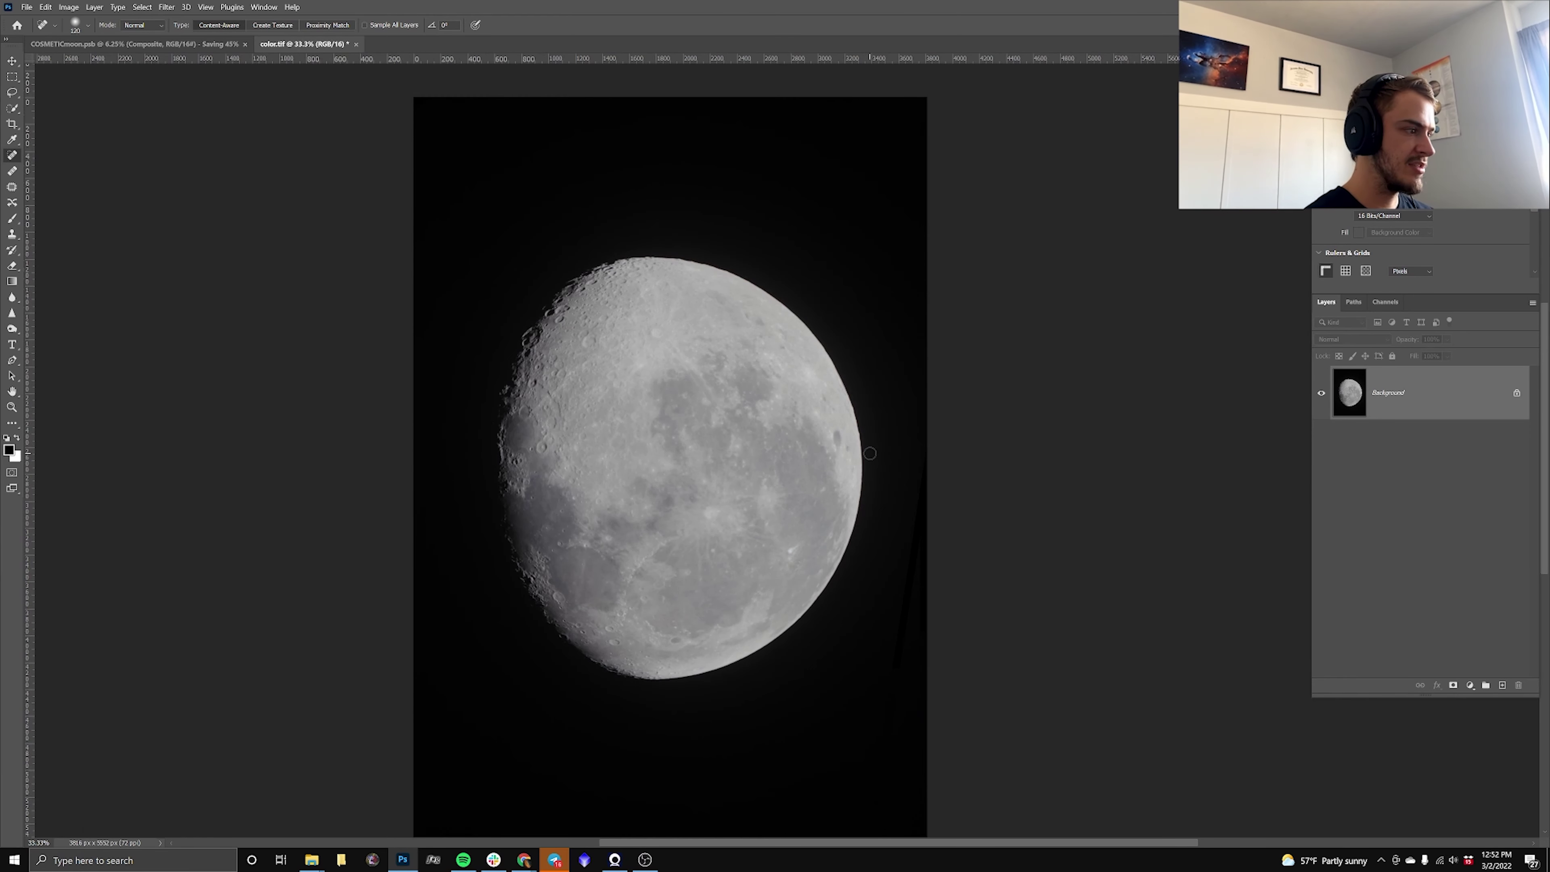
{"action": "key", "text": "ctrl+minus"}
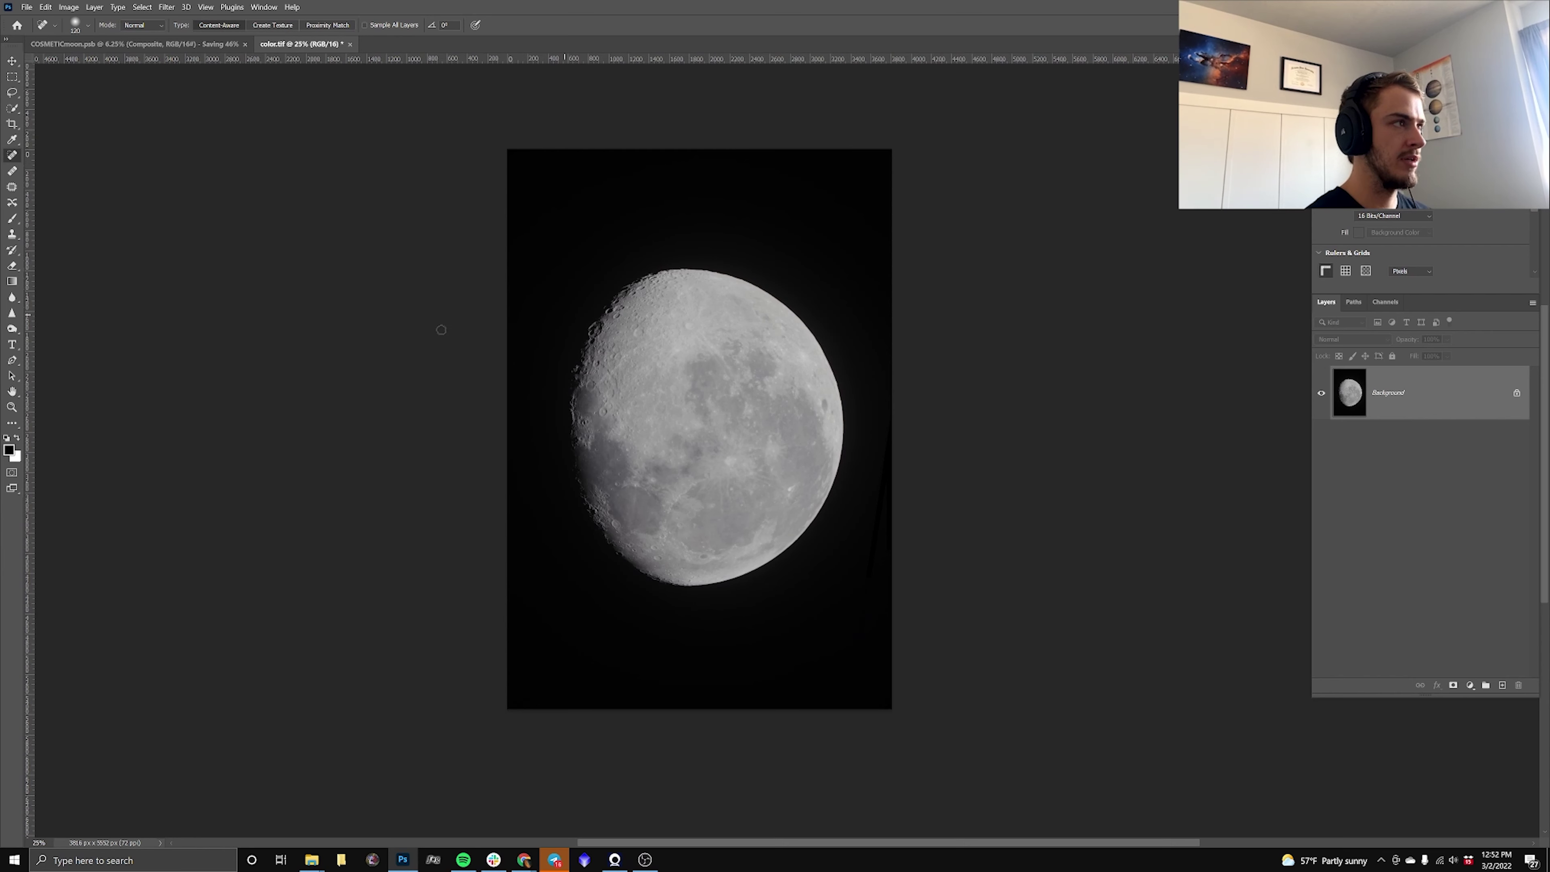
Crop the color moon image to about 3244 × 3636 px around the moon, following the mosaic's framing.
{"action": "left_click", "coordinate": [220, 43]}
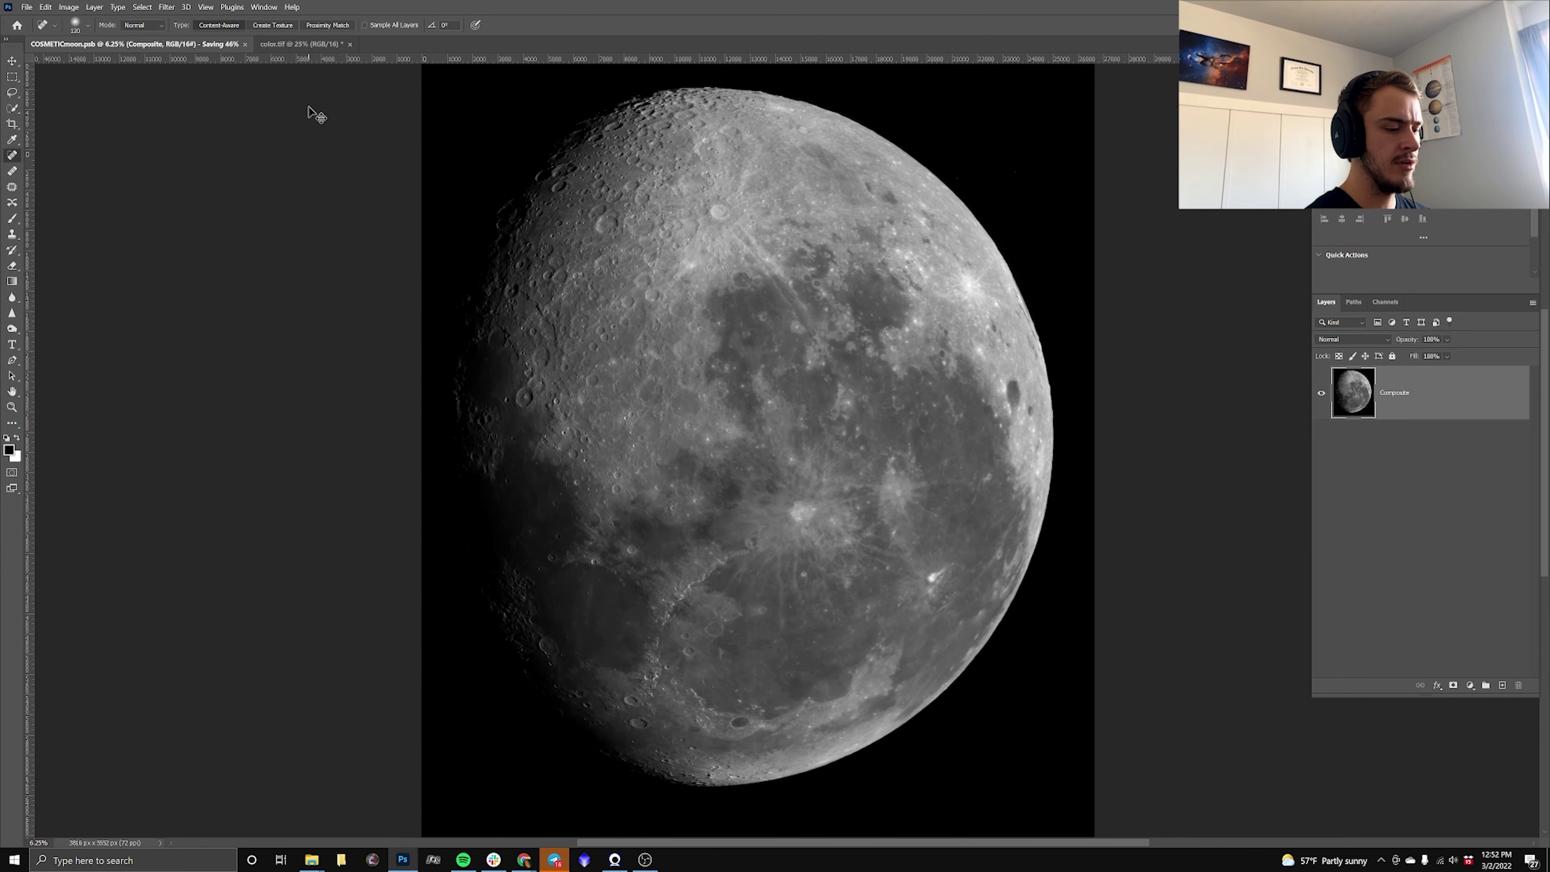
{"action": "key", "text": "ctrl+minus"}
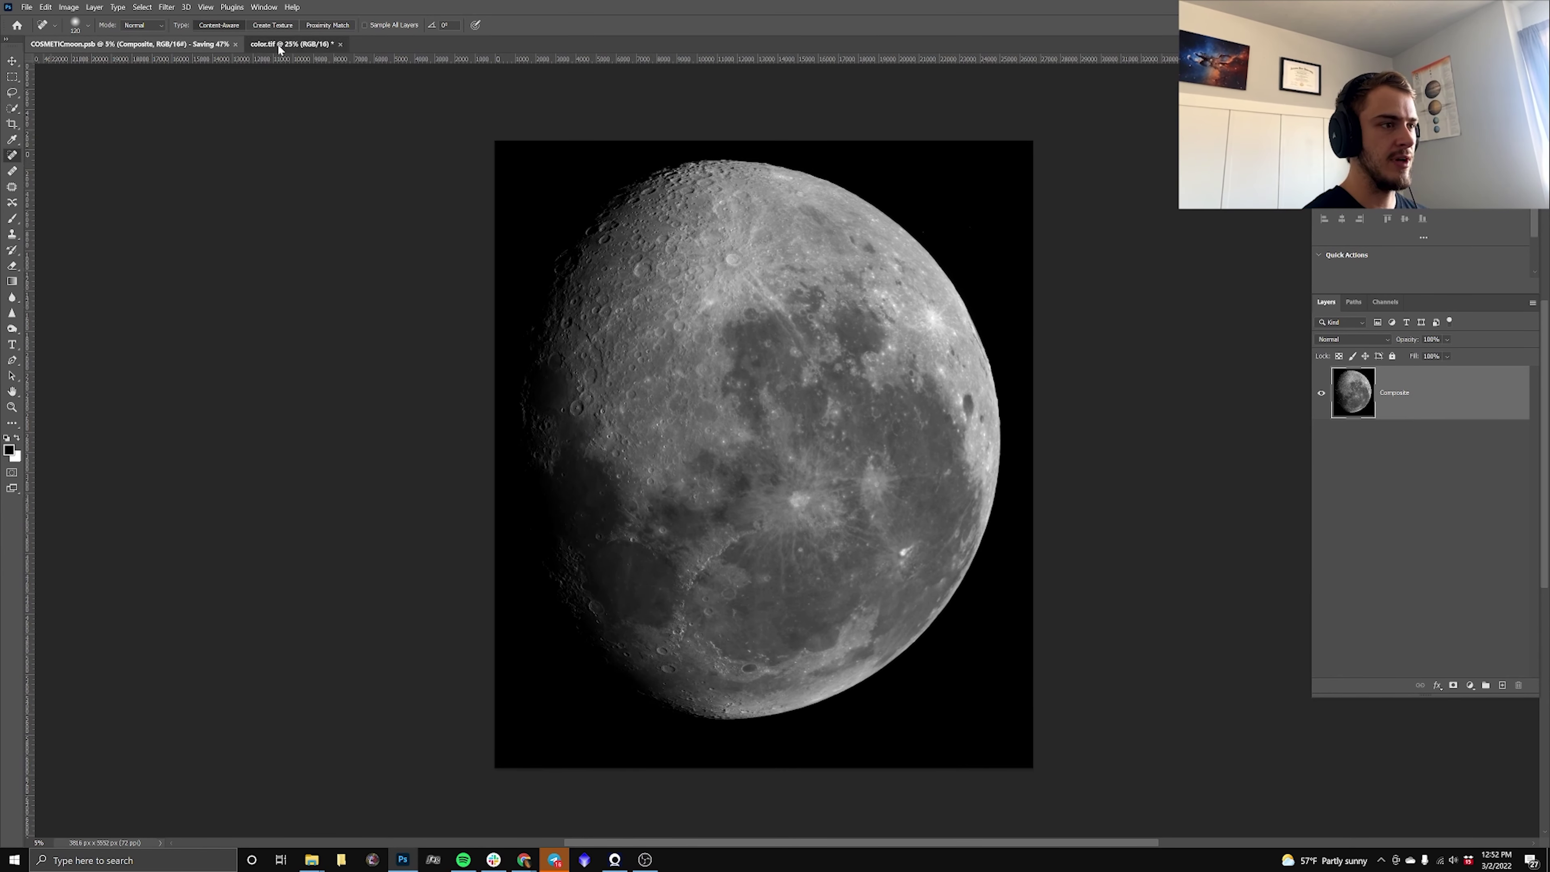
{"action": "left_click", "coordinate": [277, 44]}
{"action": "key", "text": "c"}
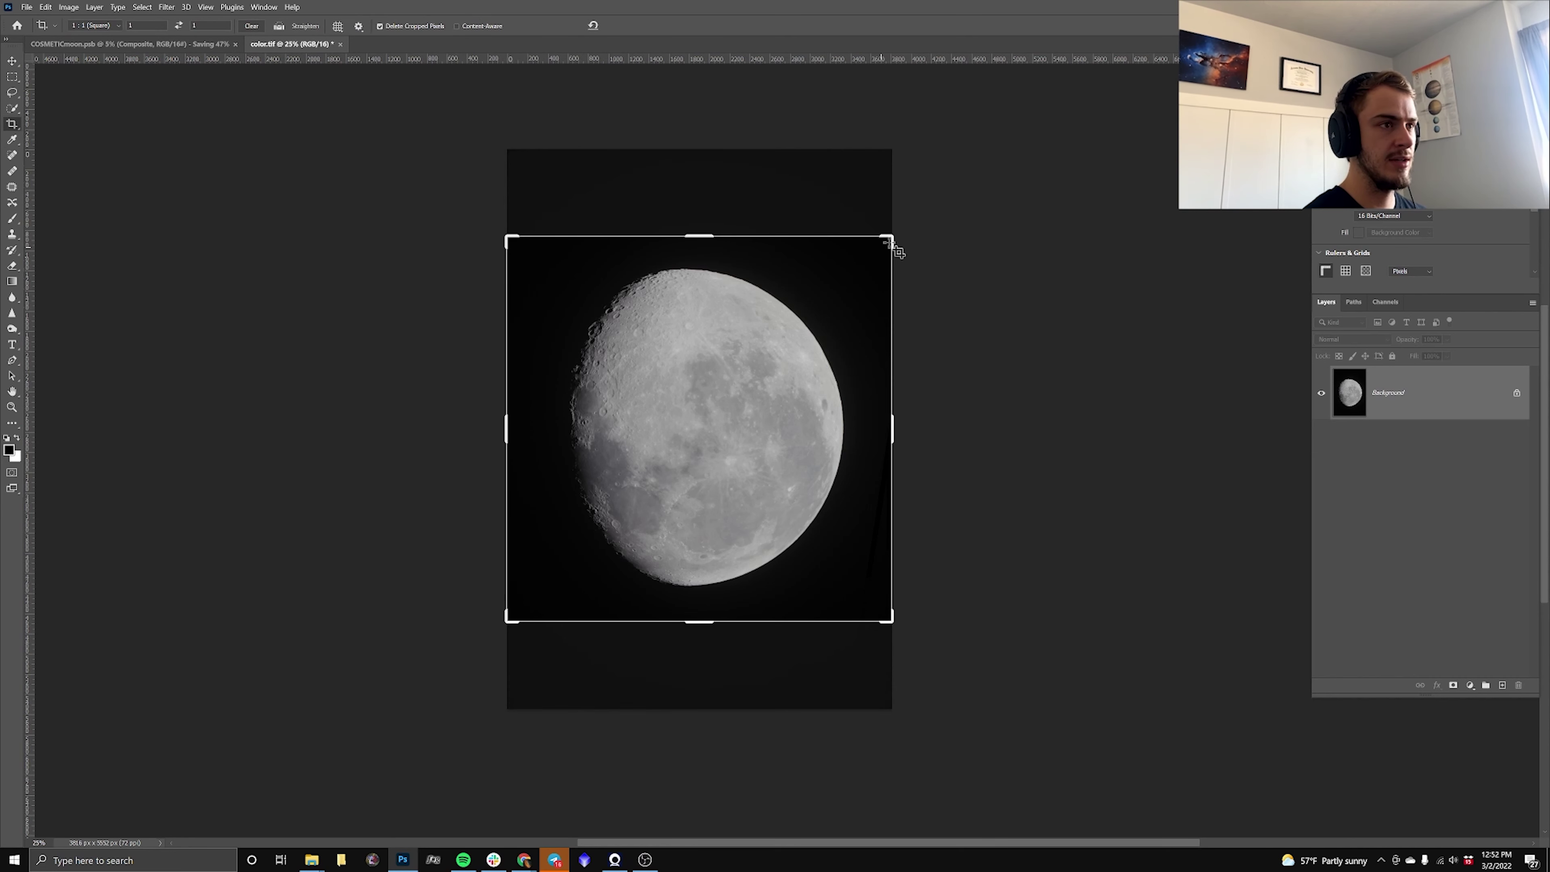
{"action": "left_click_drag", "start_coordinate": [892, 248], "coordinate": [877, 262]}
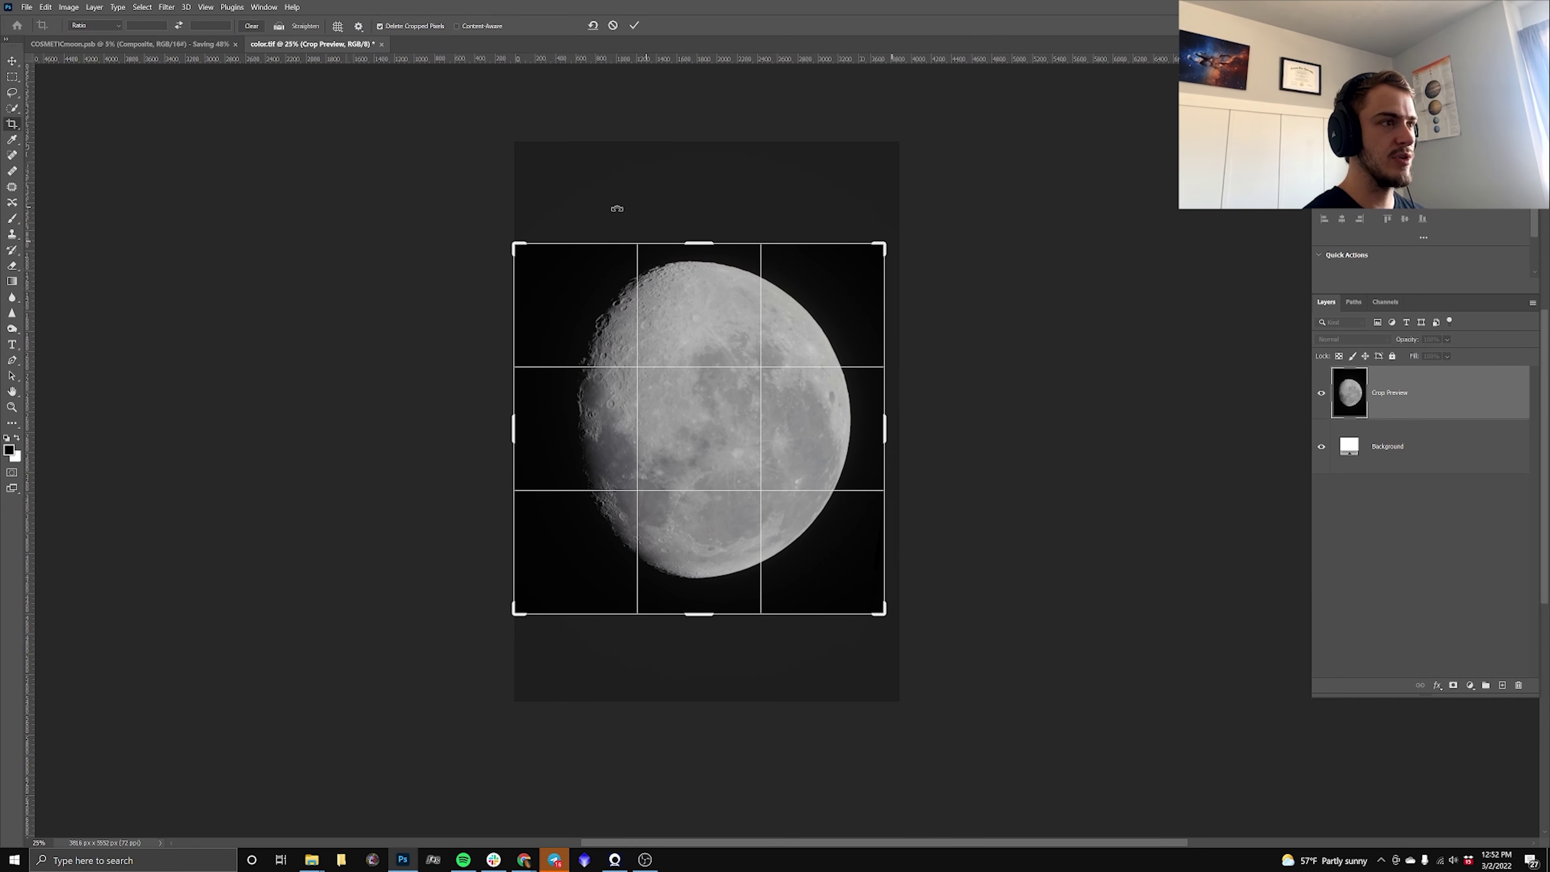
{"action": "left_click_drag", "start_coordinate": [515, 240], "coordinate": [528, 237]}
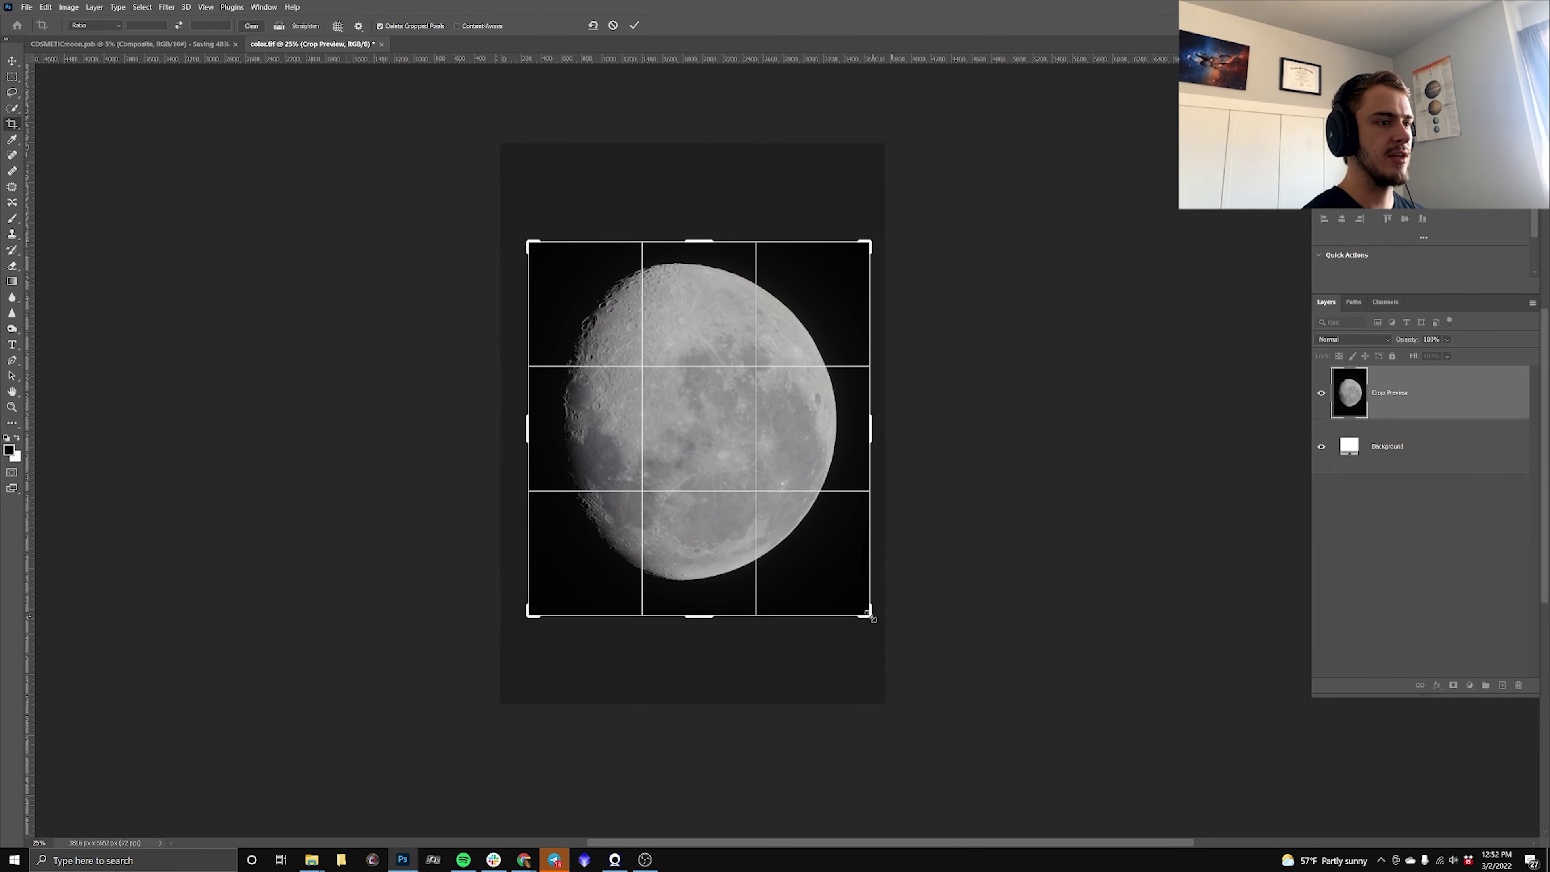
{"action": "left_click_drag", "start_coordinate": [880, 618], "coordinate": [863, 613]}
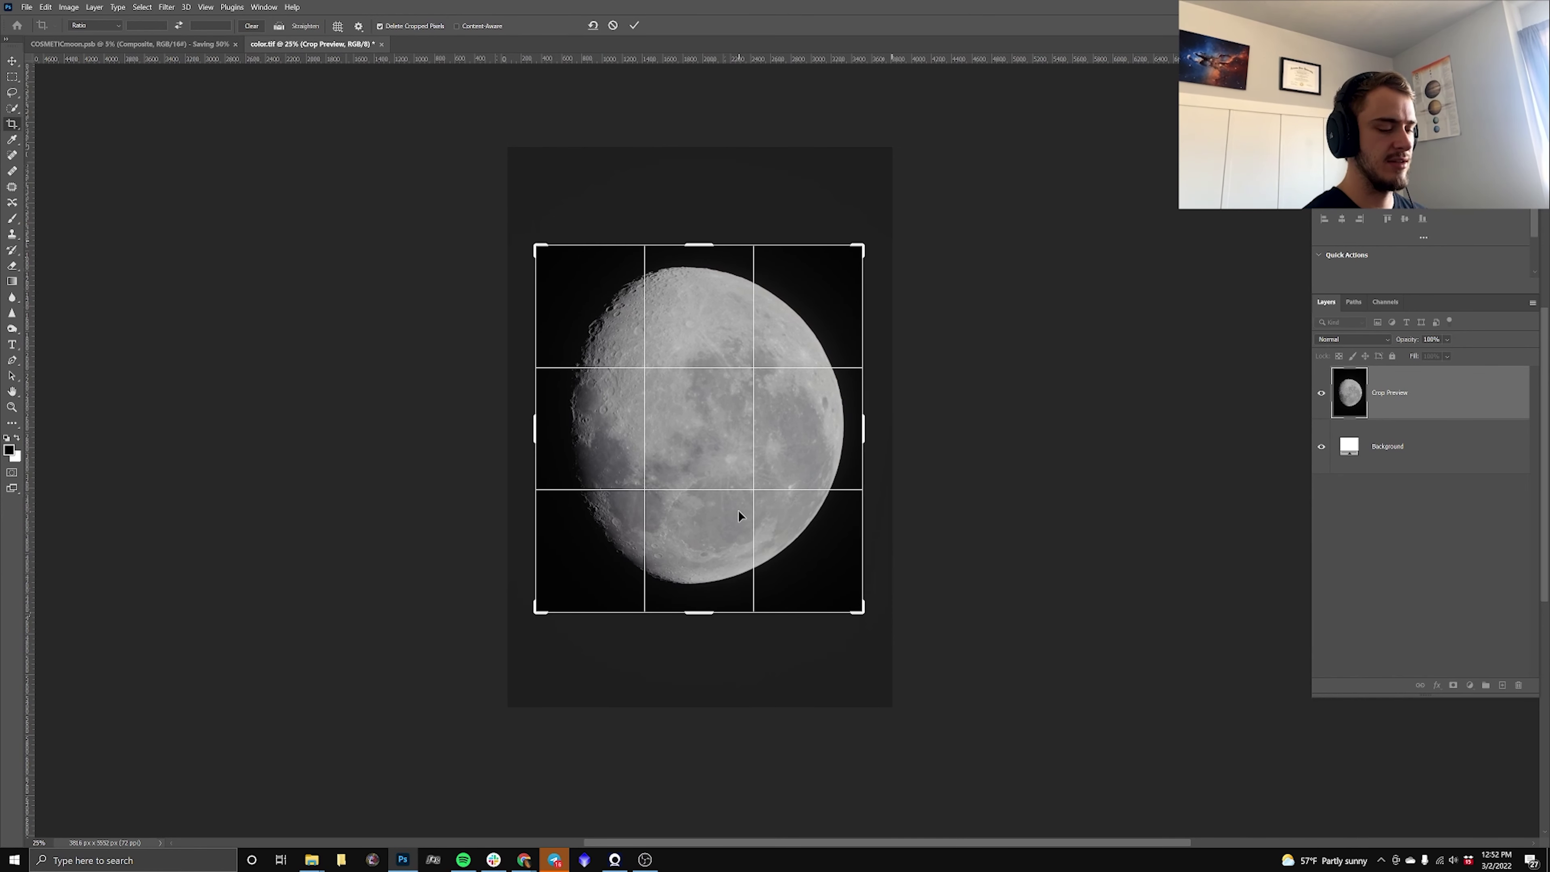
{"action": "key", "text": "Return"}
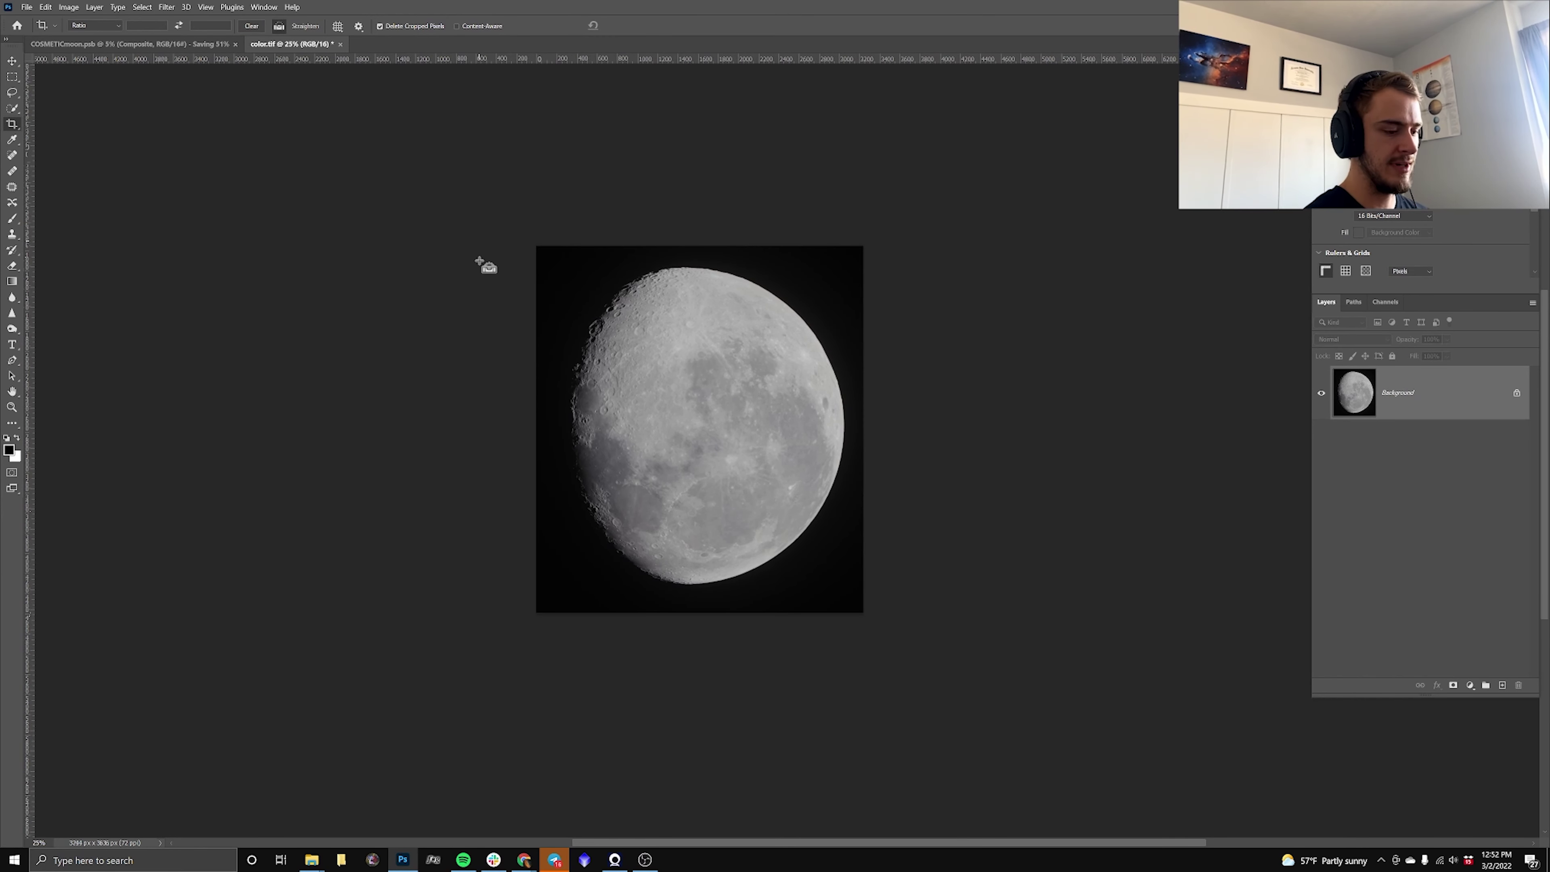
{"action": "key", "text": "ctrl+plus"}
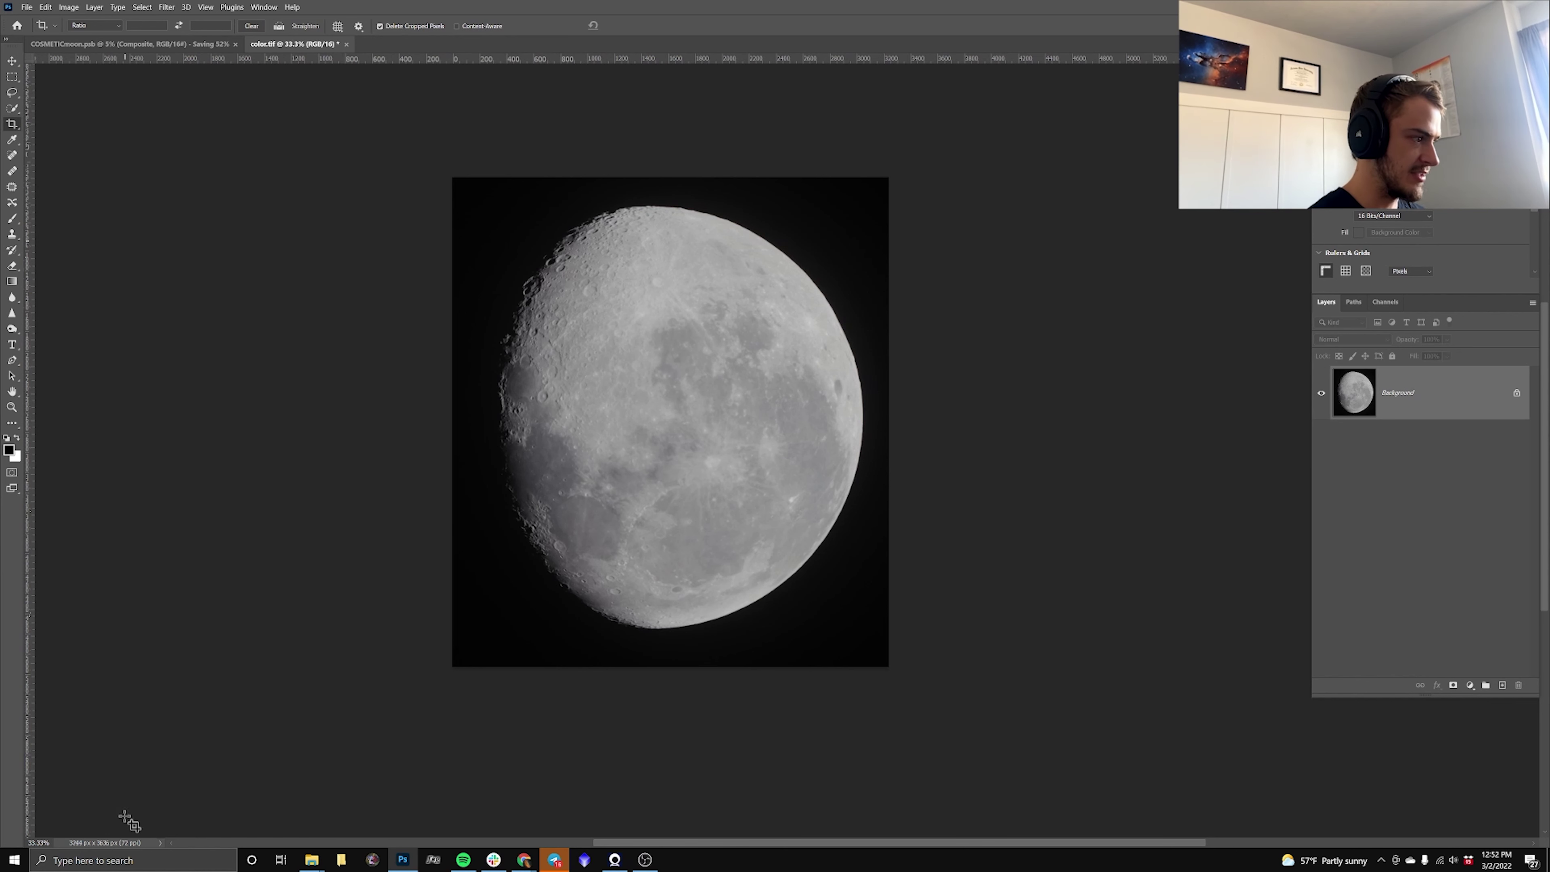
Check the lunar mosaic's pixel dimensions without changing its size.
{"action": "left_click", "coordinate": [162, 45]}
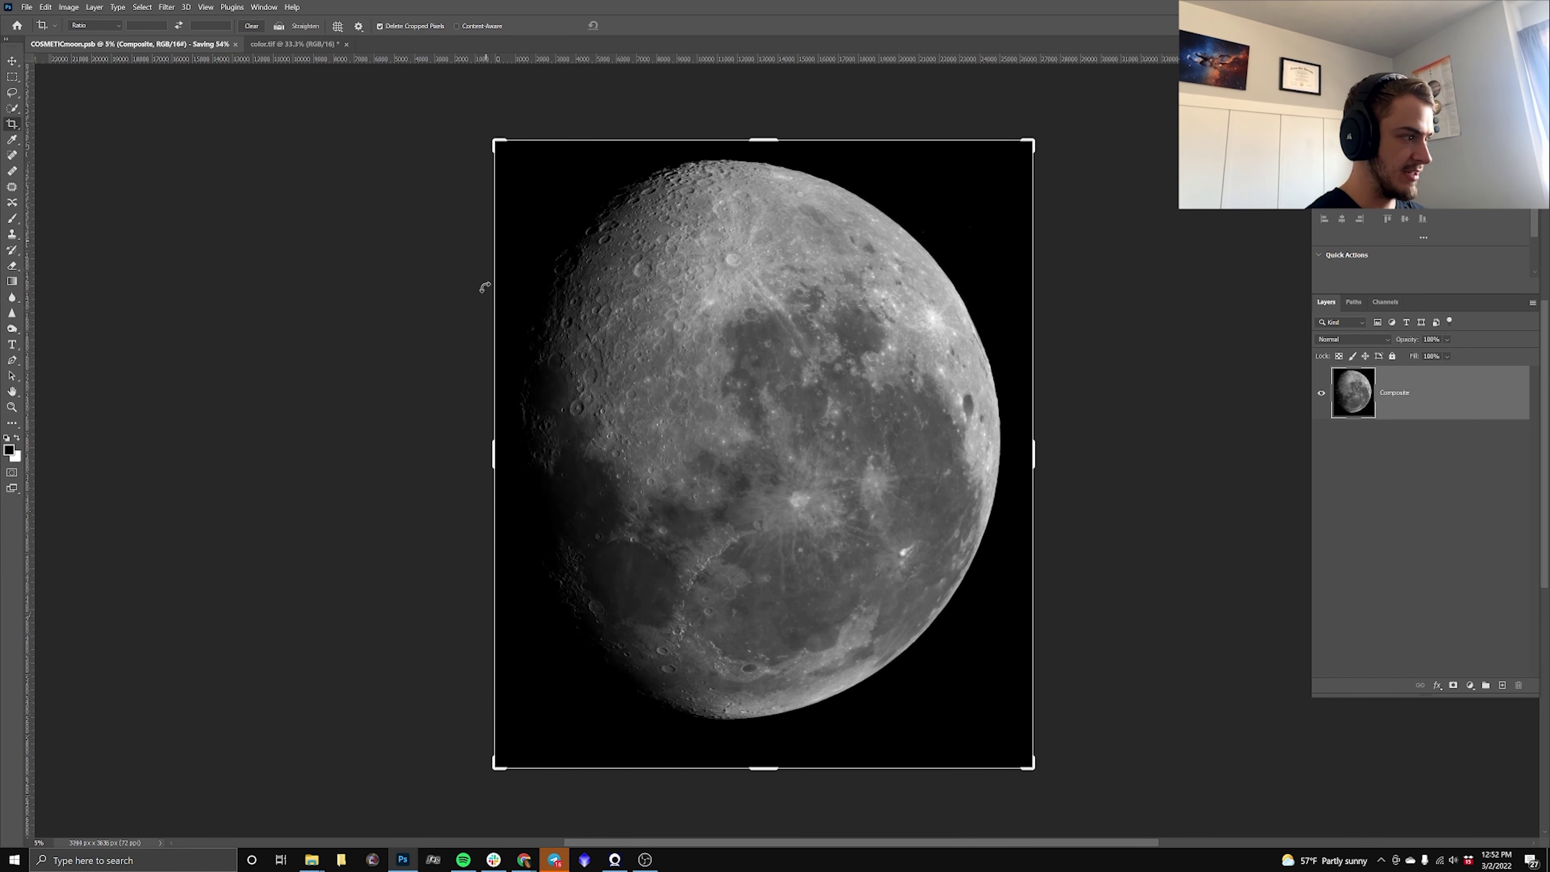
{"action": "key", "text": "ctrl+alt+i"}
{"action": "left_click", "coordinate": [589, 272]}
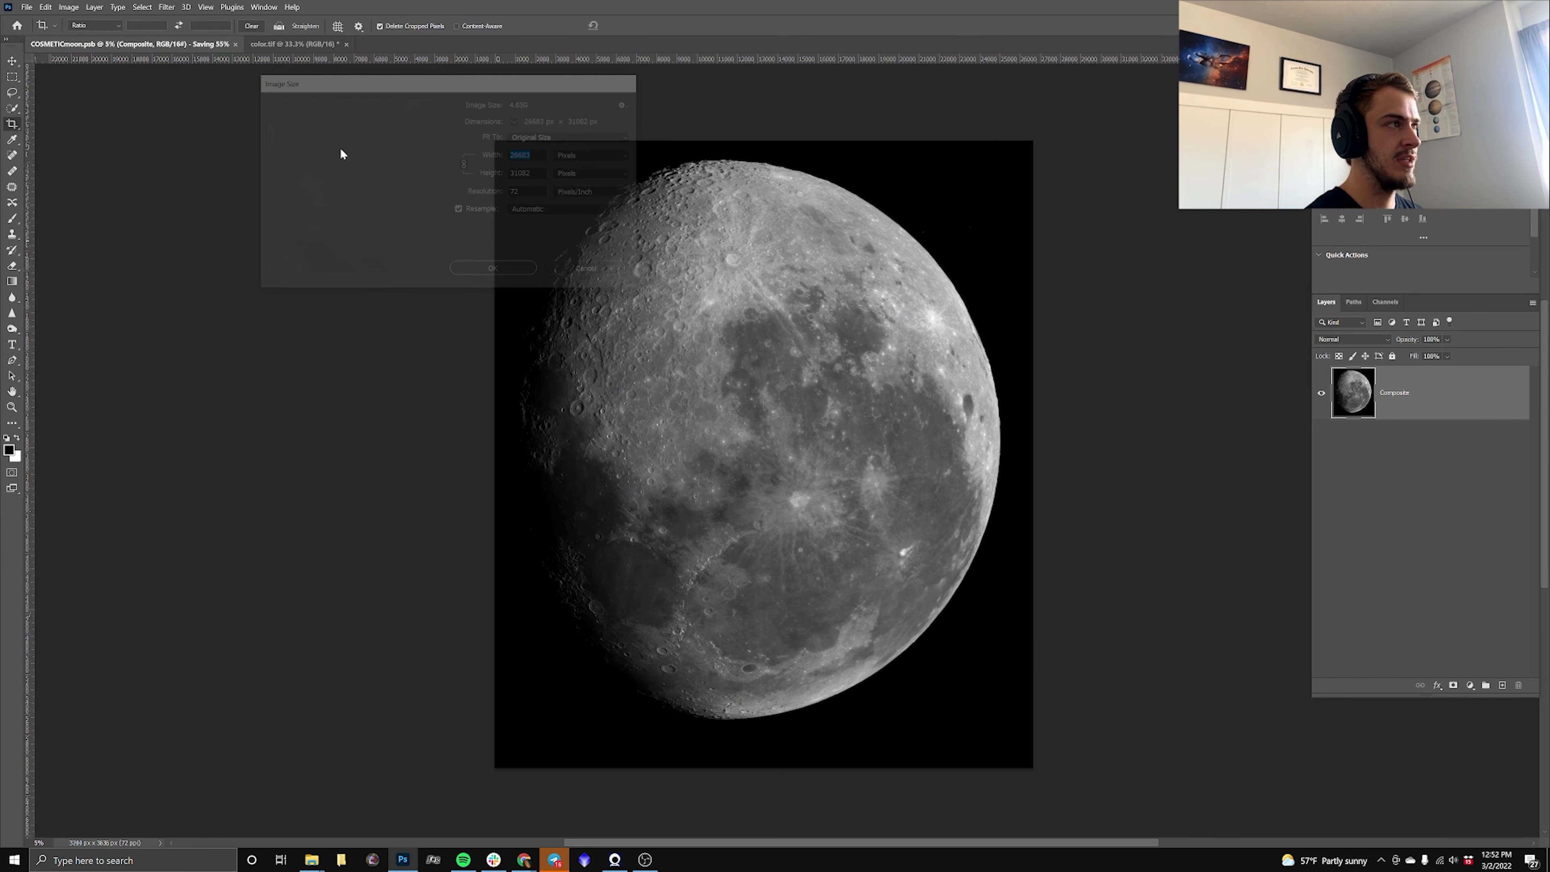
Resample the color moon image to a height of 3100 px with its proportions kept.
{"action": "left_click", "coordinate": [283, 46]}
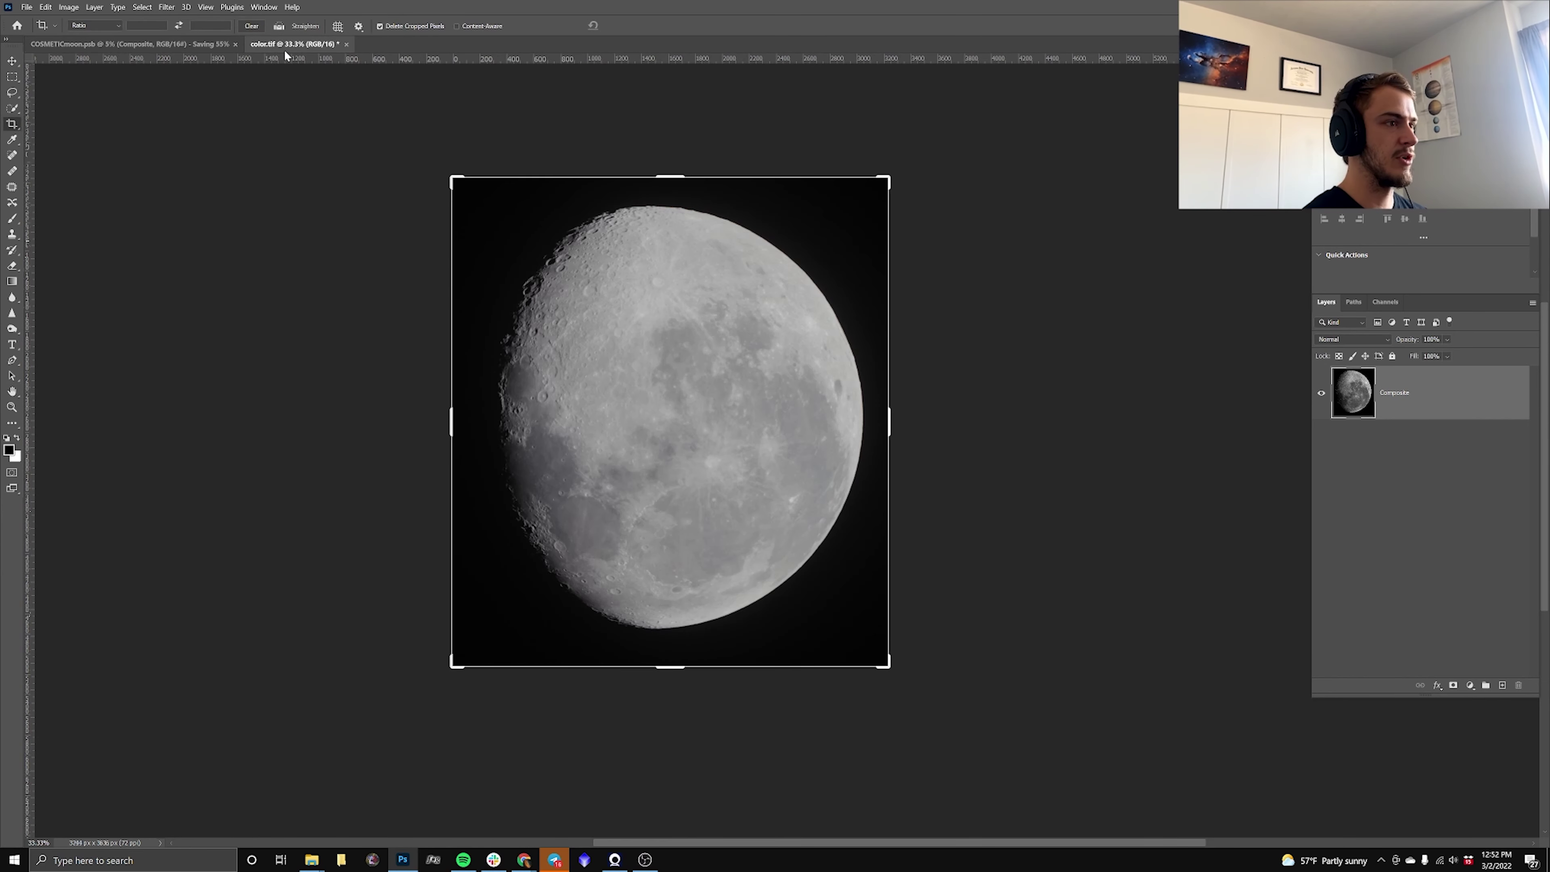
{"action": "left_click", "coordinate": [78, 8]}
{"action": "left_click", "coordinate": [116, 115]}
{"action": "left_click", "coordinate": [494, 175]}
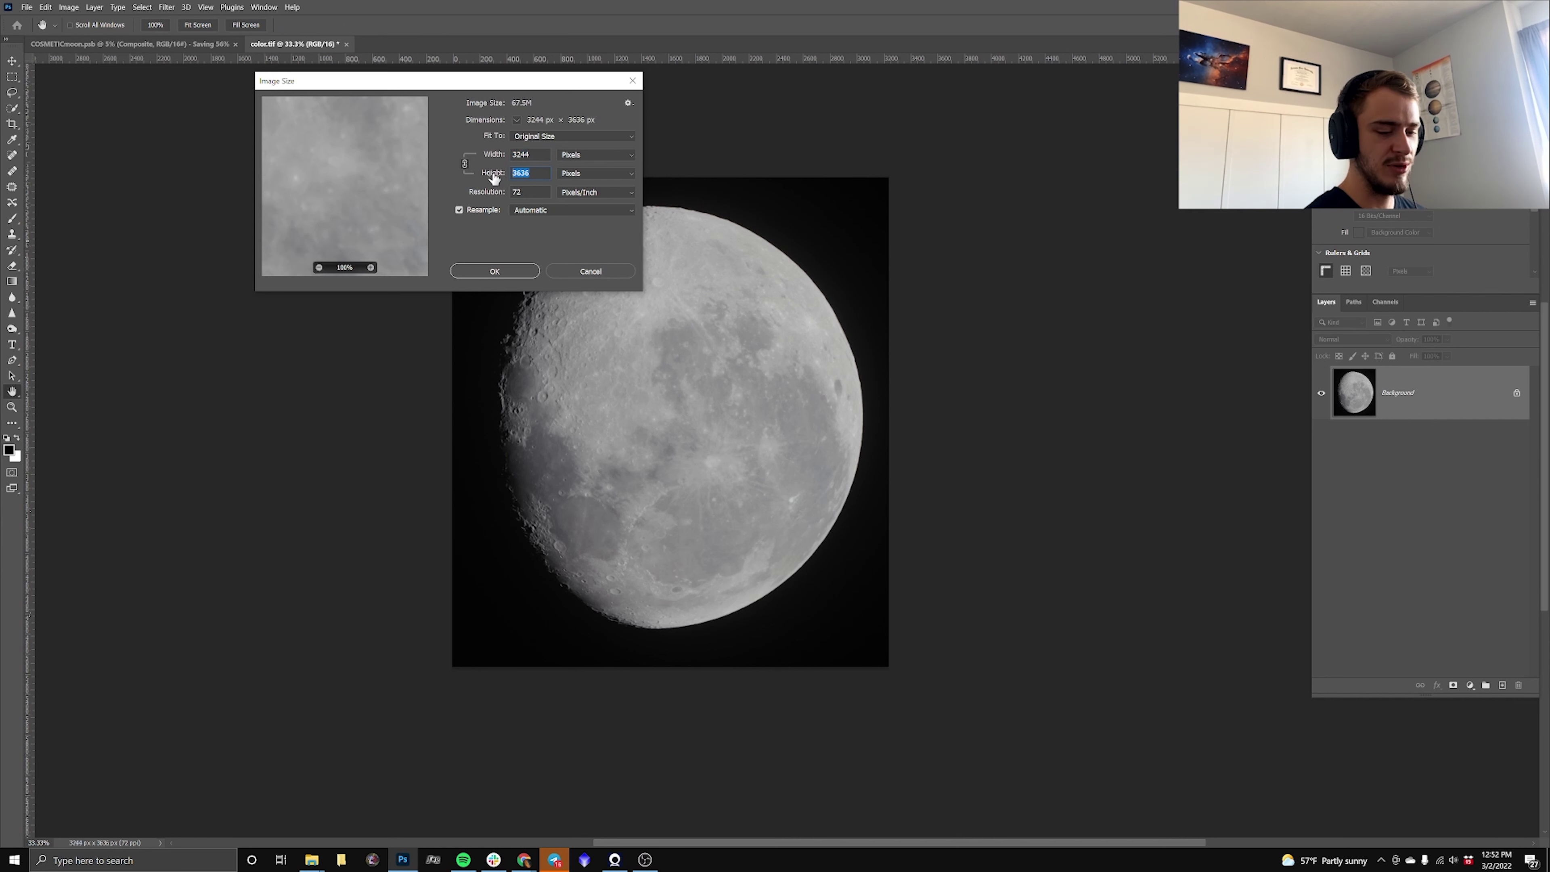
{"action": "type", "text": "3100"}
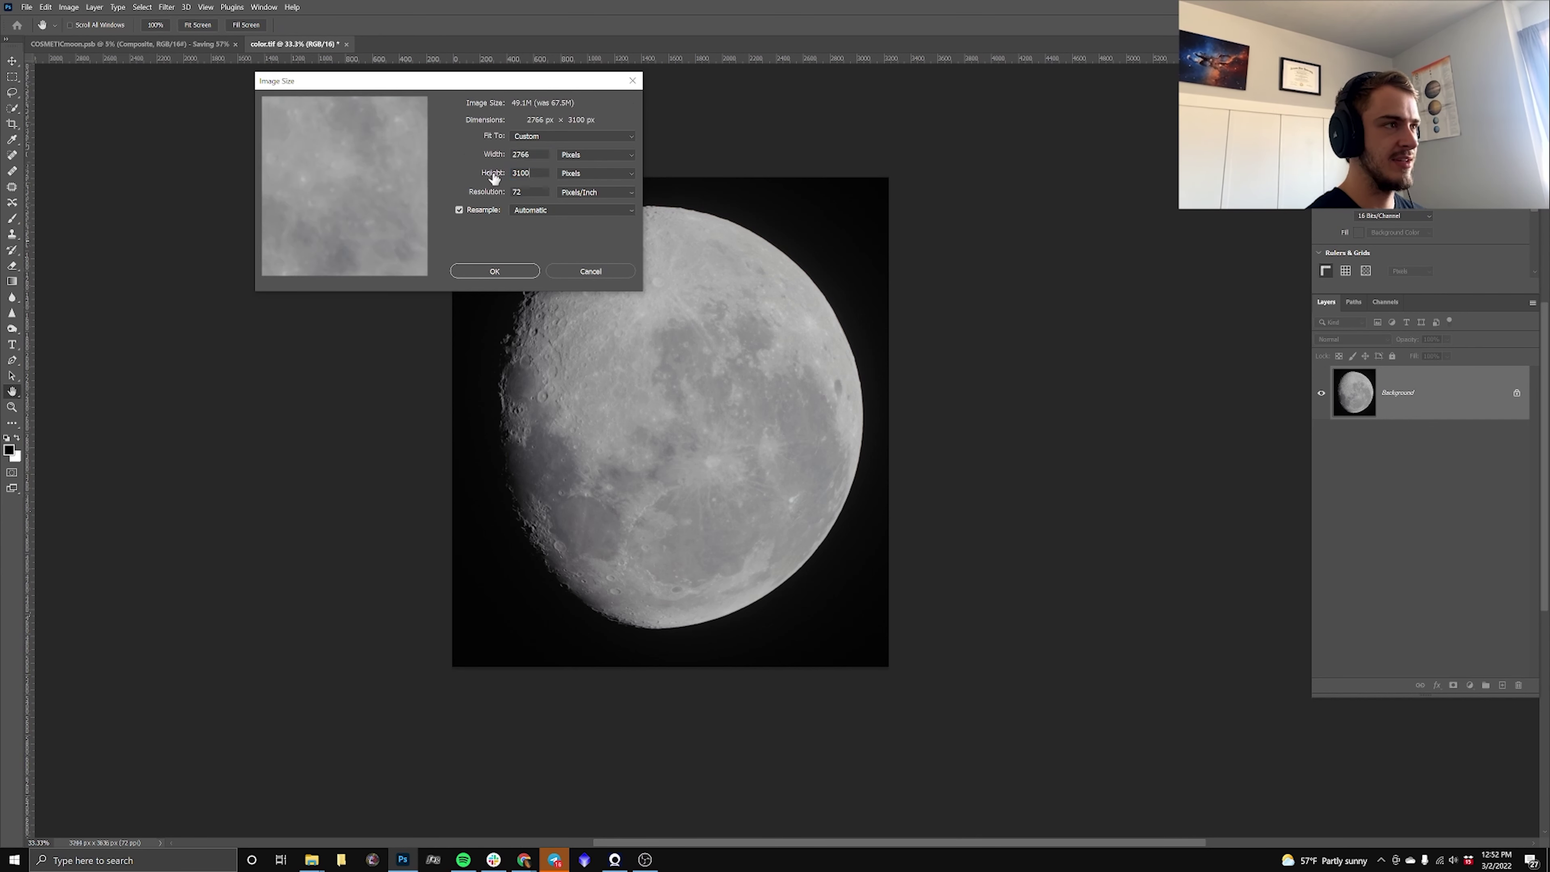
{"action": "left_click", "coordinate": [499, 270]}
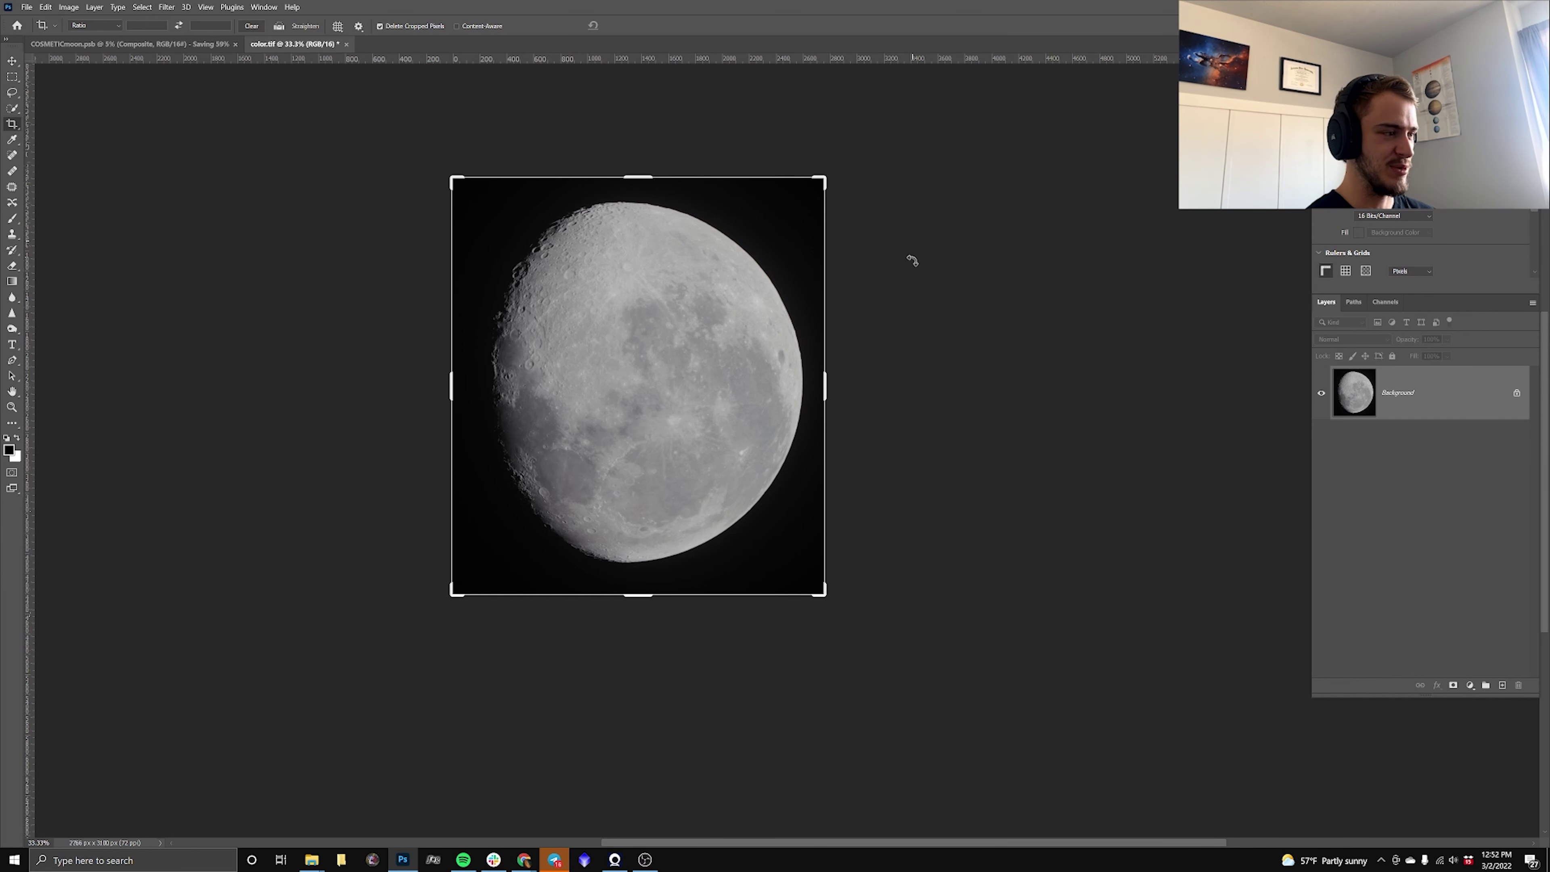
Copy the entire color moon image and paste it into the COSMETICmoon.psb mosaic as a new layer.
{"action": "key", "text": "v"}
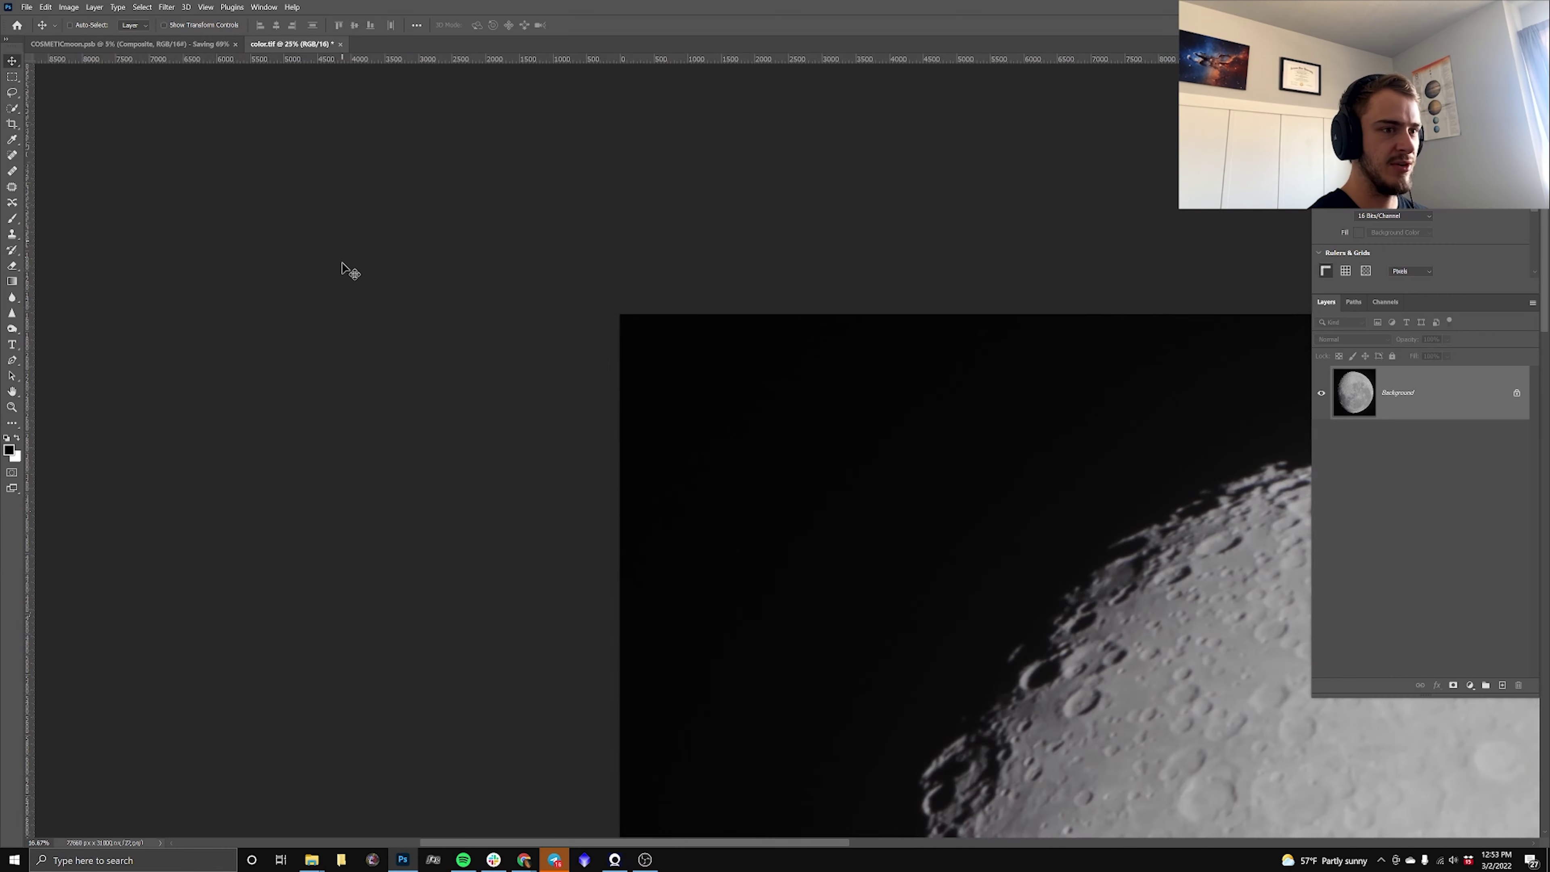
{"action": "scroll", "coordinate": [345, 271], "scroll_direction": "down", "scroll_amount": 3}
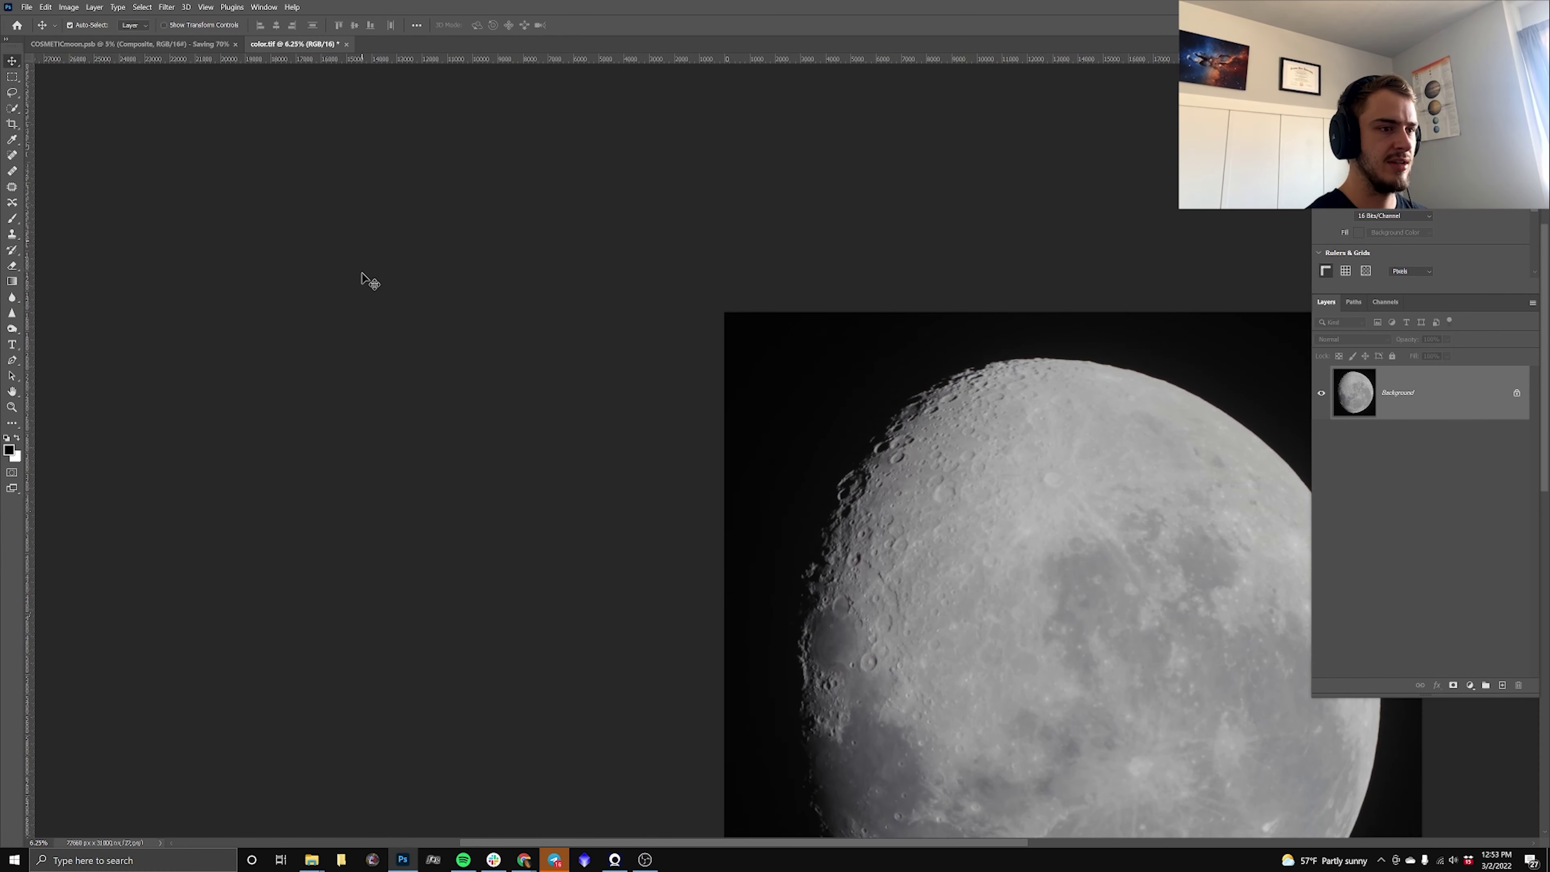
{"action": "scroll", "coordinate": [364, 281], "scroll_direction": "down", "scroll_amount": 3}
{"action": "scroll", "coordinate": [364, 280], "scroll_direction": "right", "scroll_amount": 3}
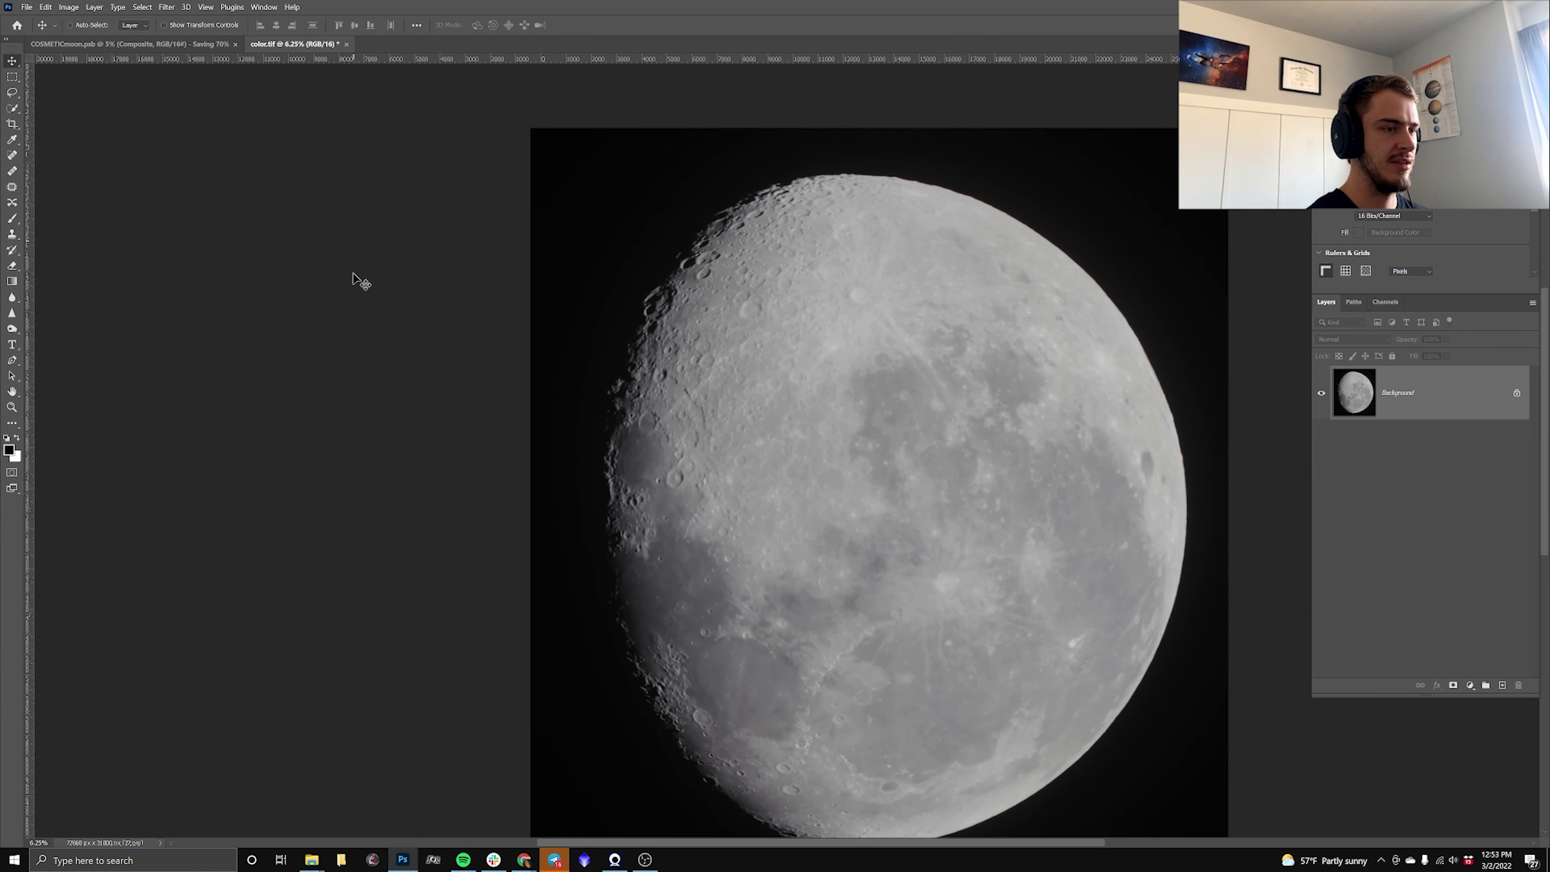
{"action": "scroll", "coordinate": [359, 278], "scroll_direction": "right", "scroll_amount": 2}
{"action": "key", "text": "ctrl+a"}
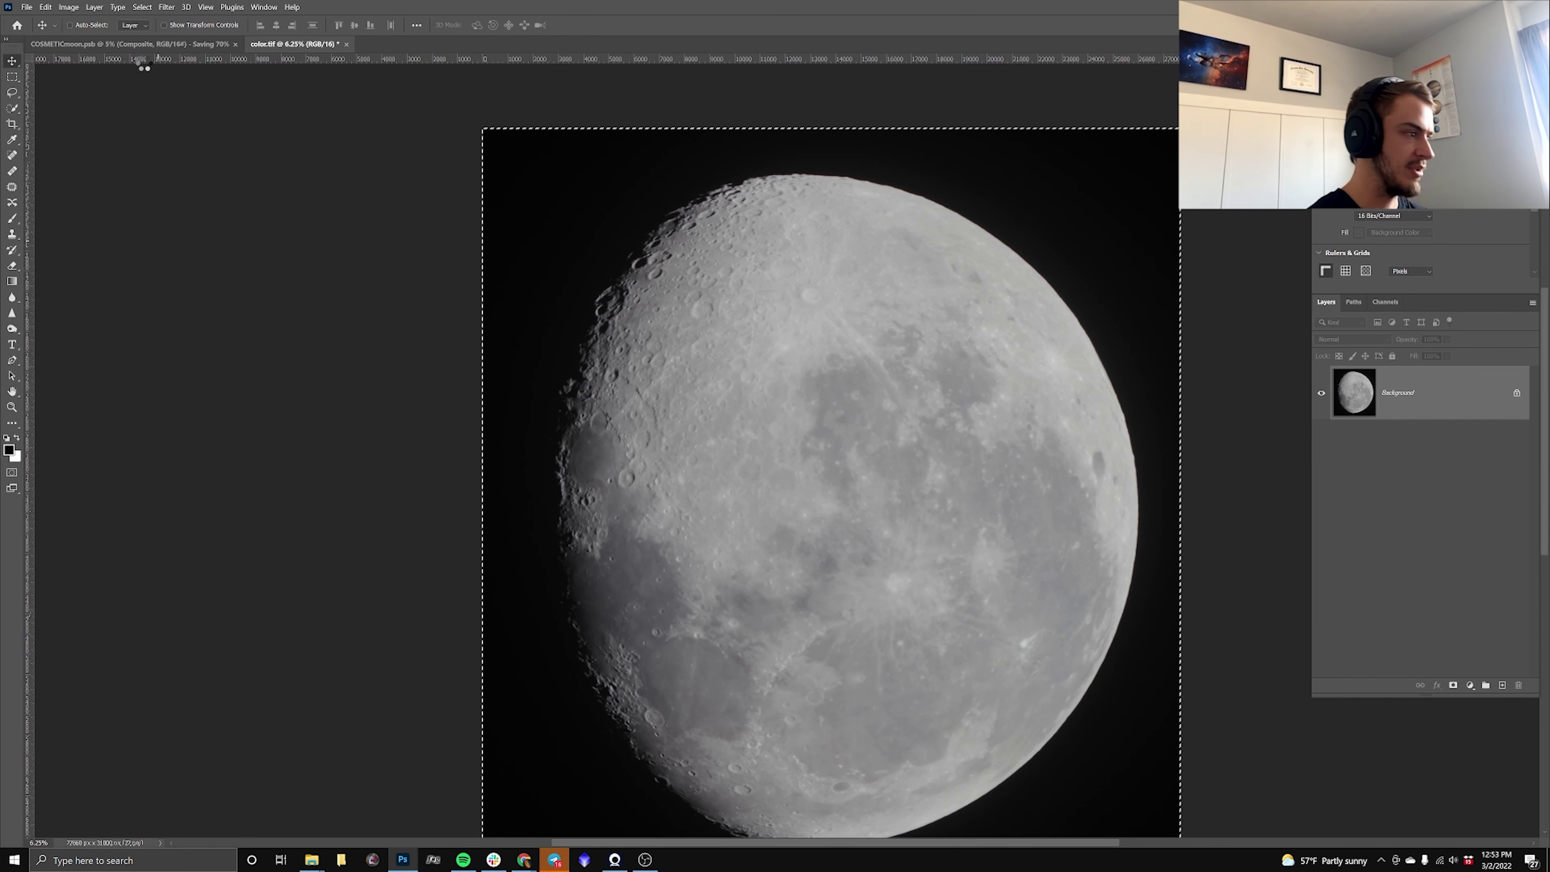
{"action": "left_click", "coordinate": [156, 43]}
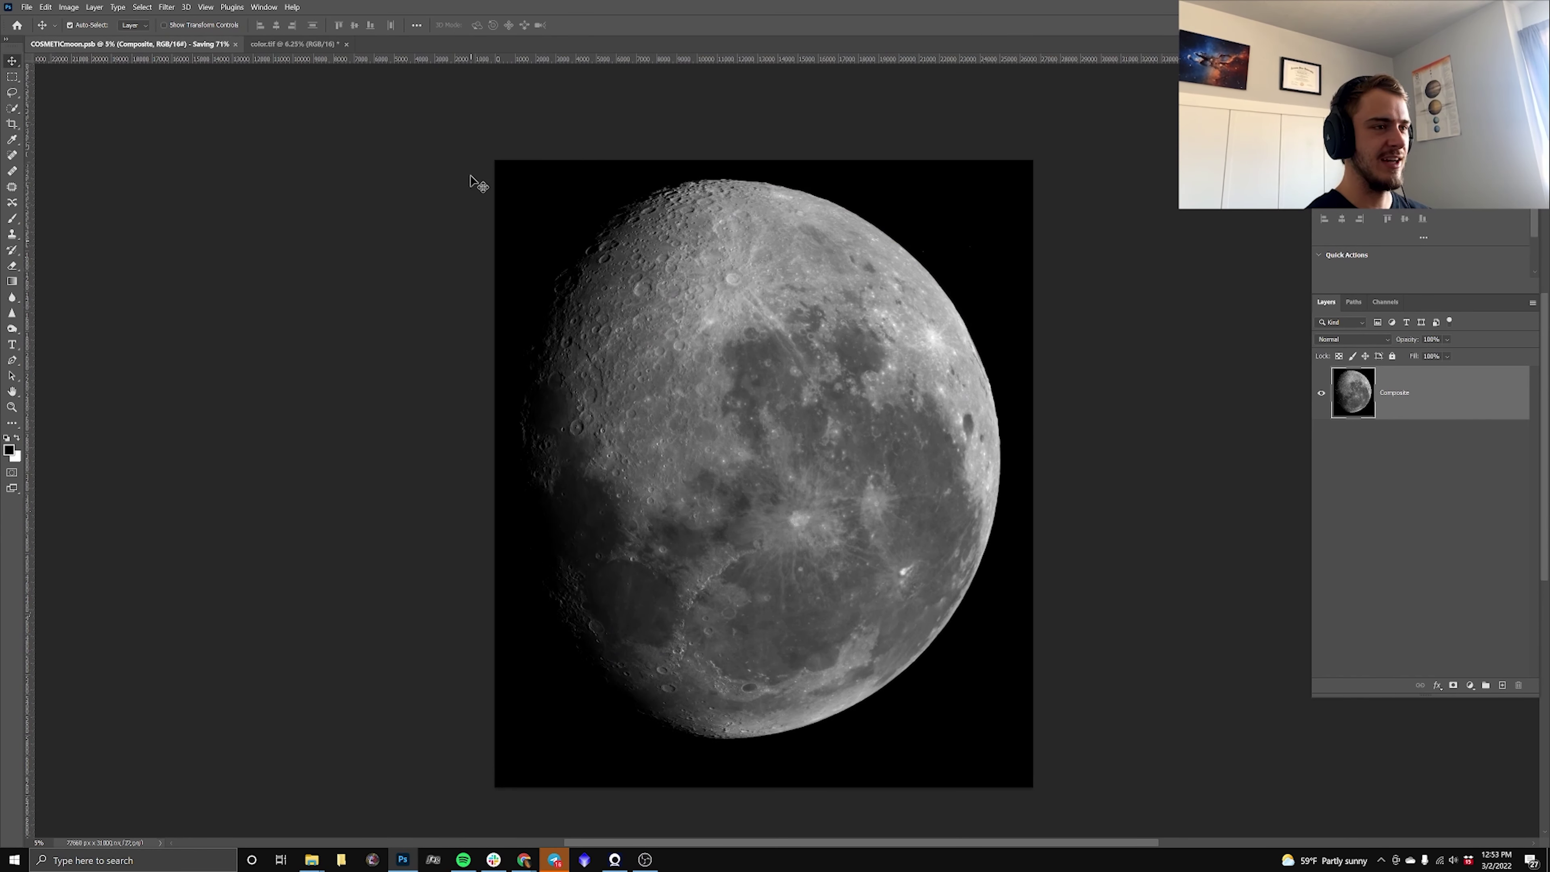
{"action": "key", "text": "ctrl+v"}
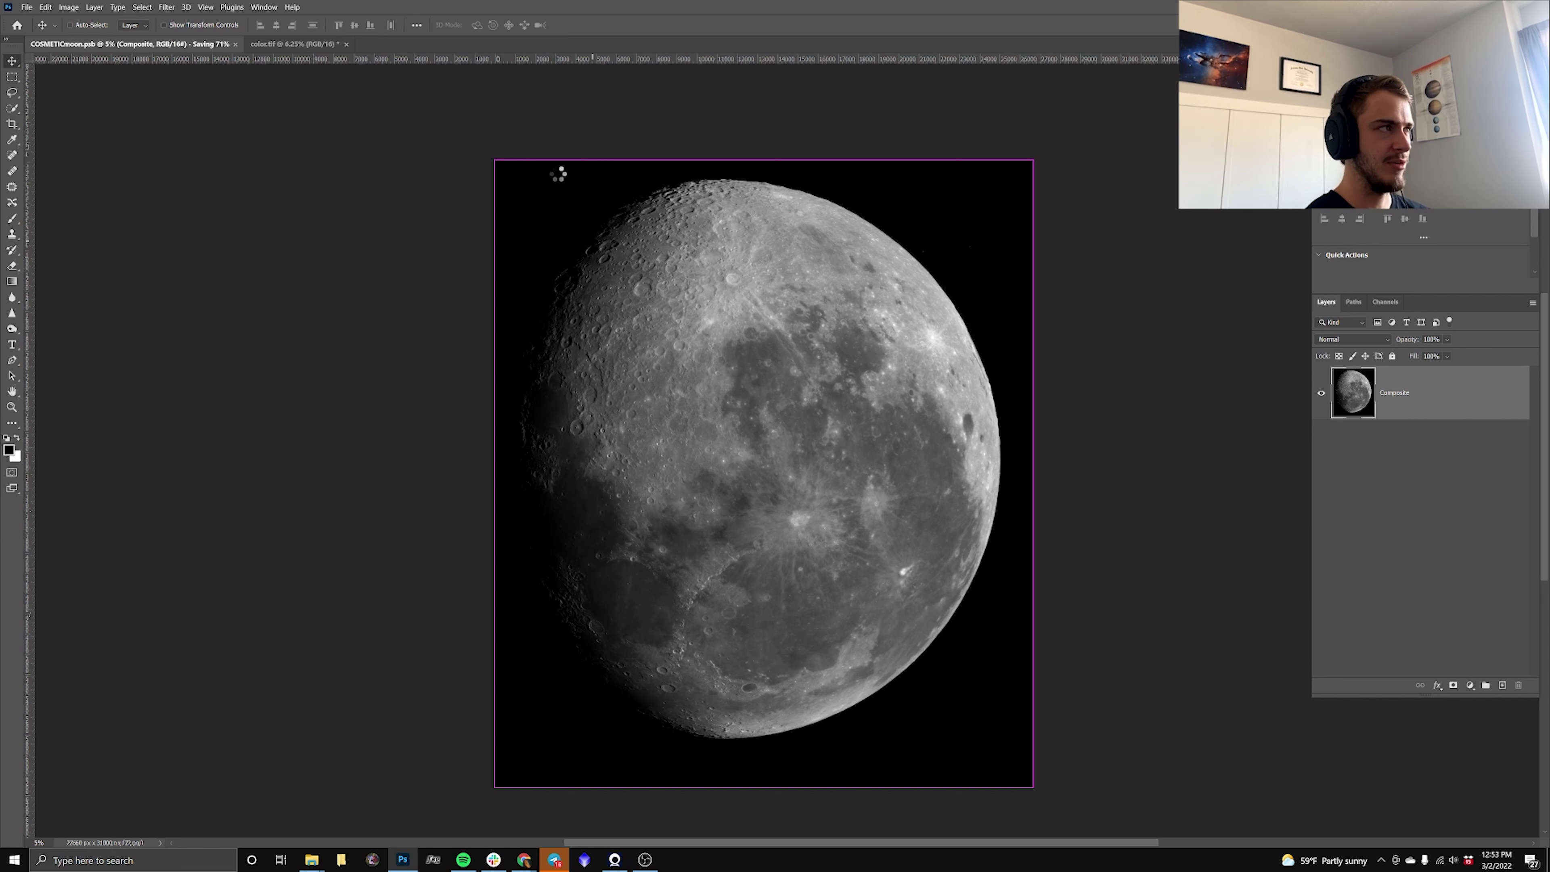
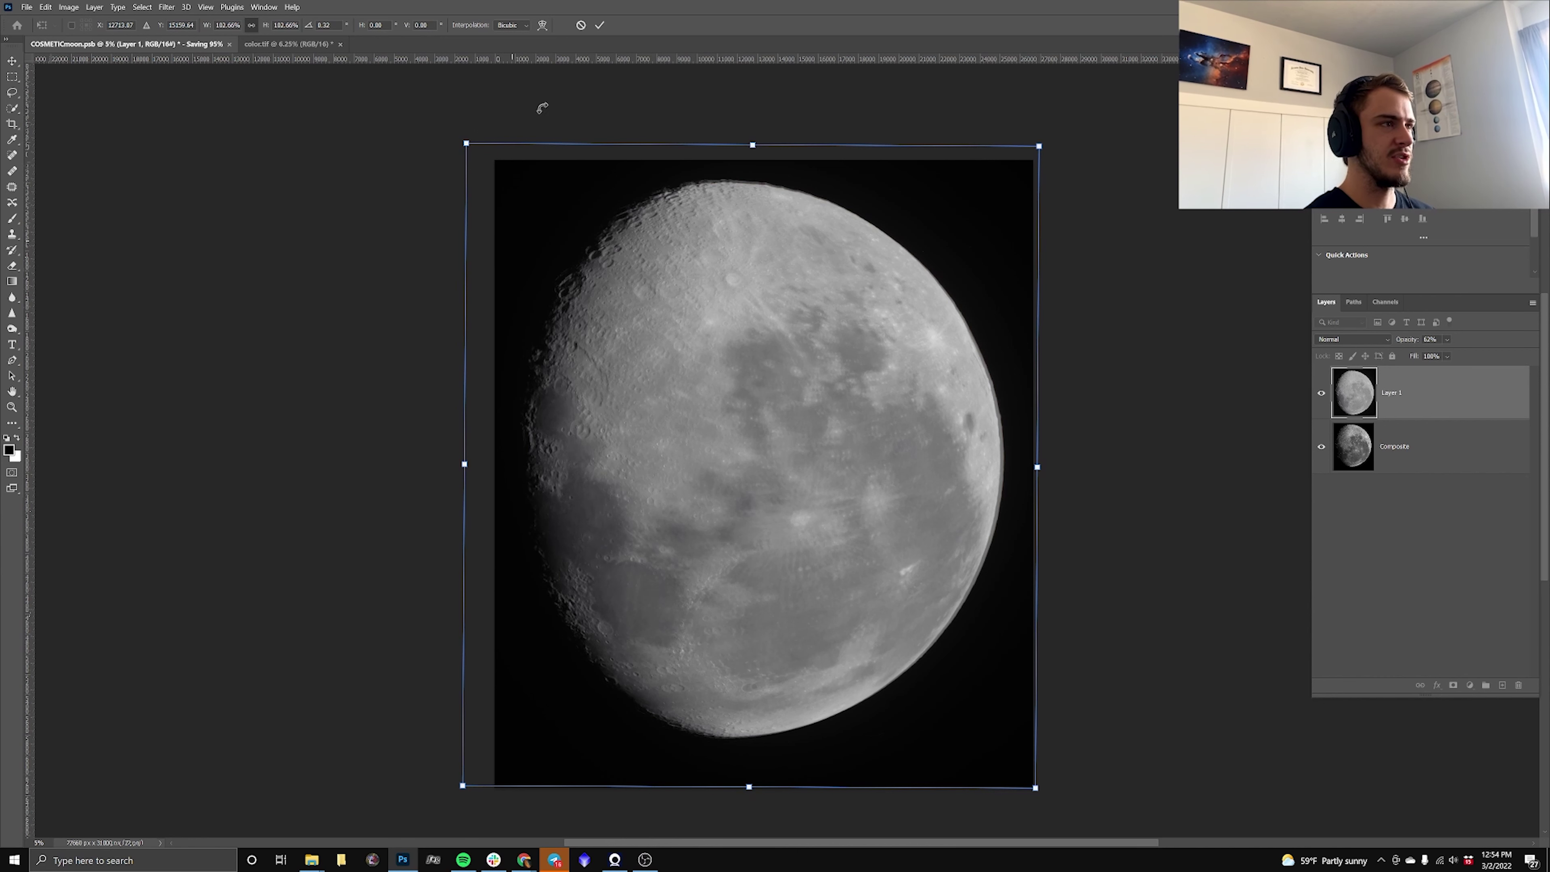
Scale the semi-transparent color layer to about 103% and shift it so its moon outline matches the mosaic.
{"action": "left_click_drag", "start_coordinate": [465, 141], "coordinate": [471, 139]}
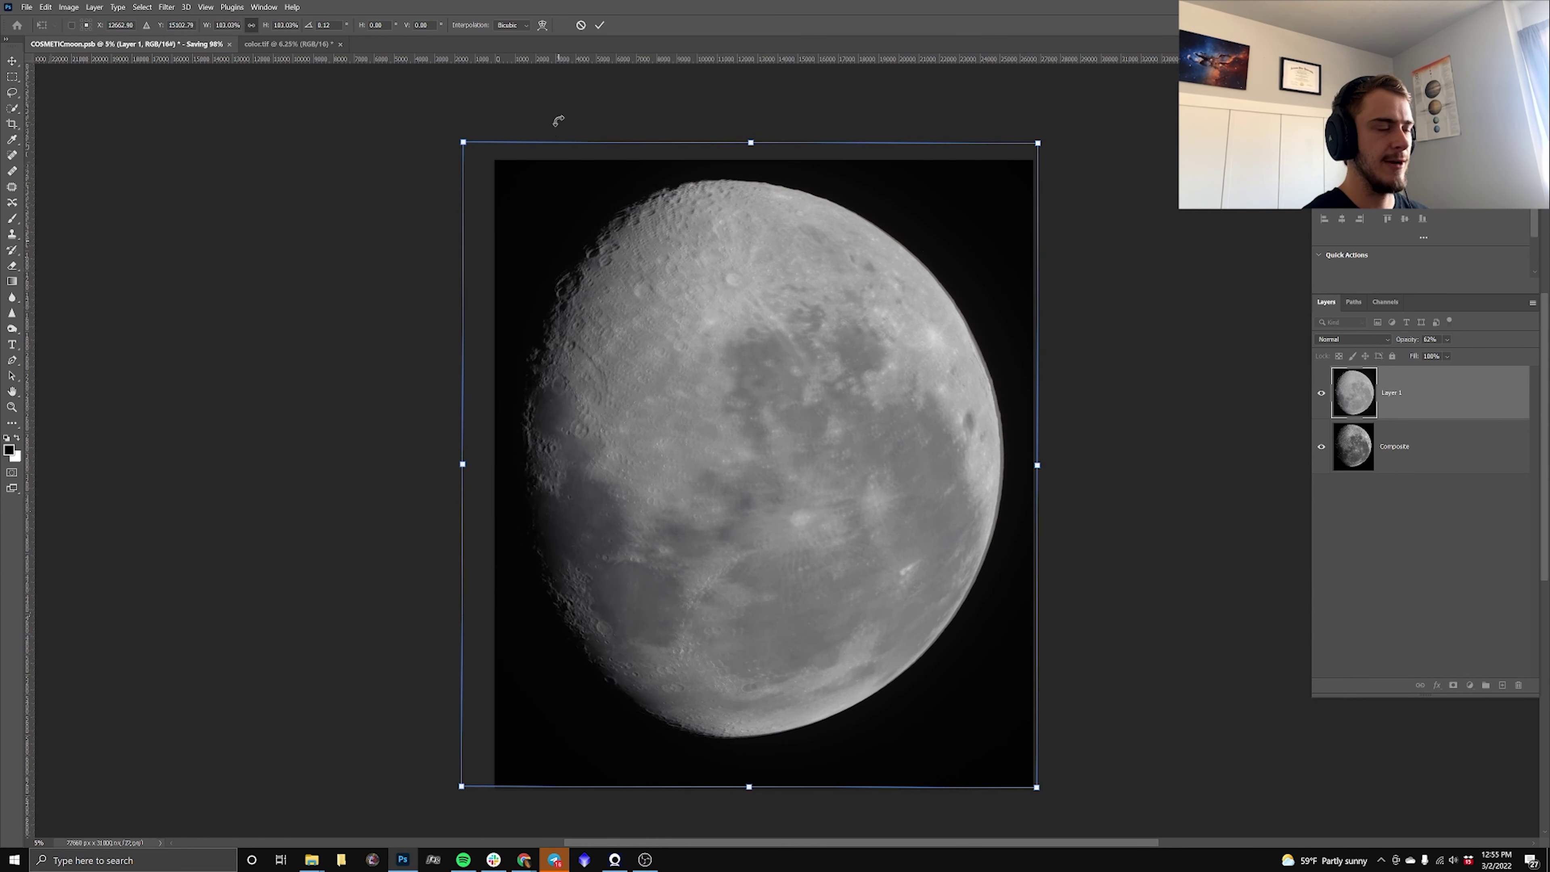
{"action": "left_click_drag", "start_coordinate": [610, 196], "coordinate": [606, 190]}
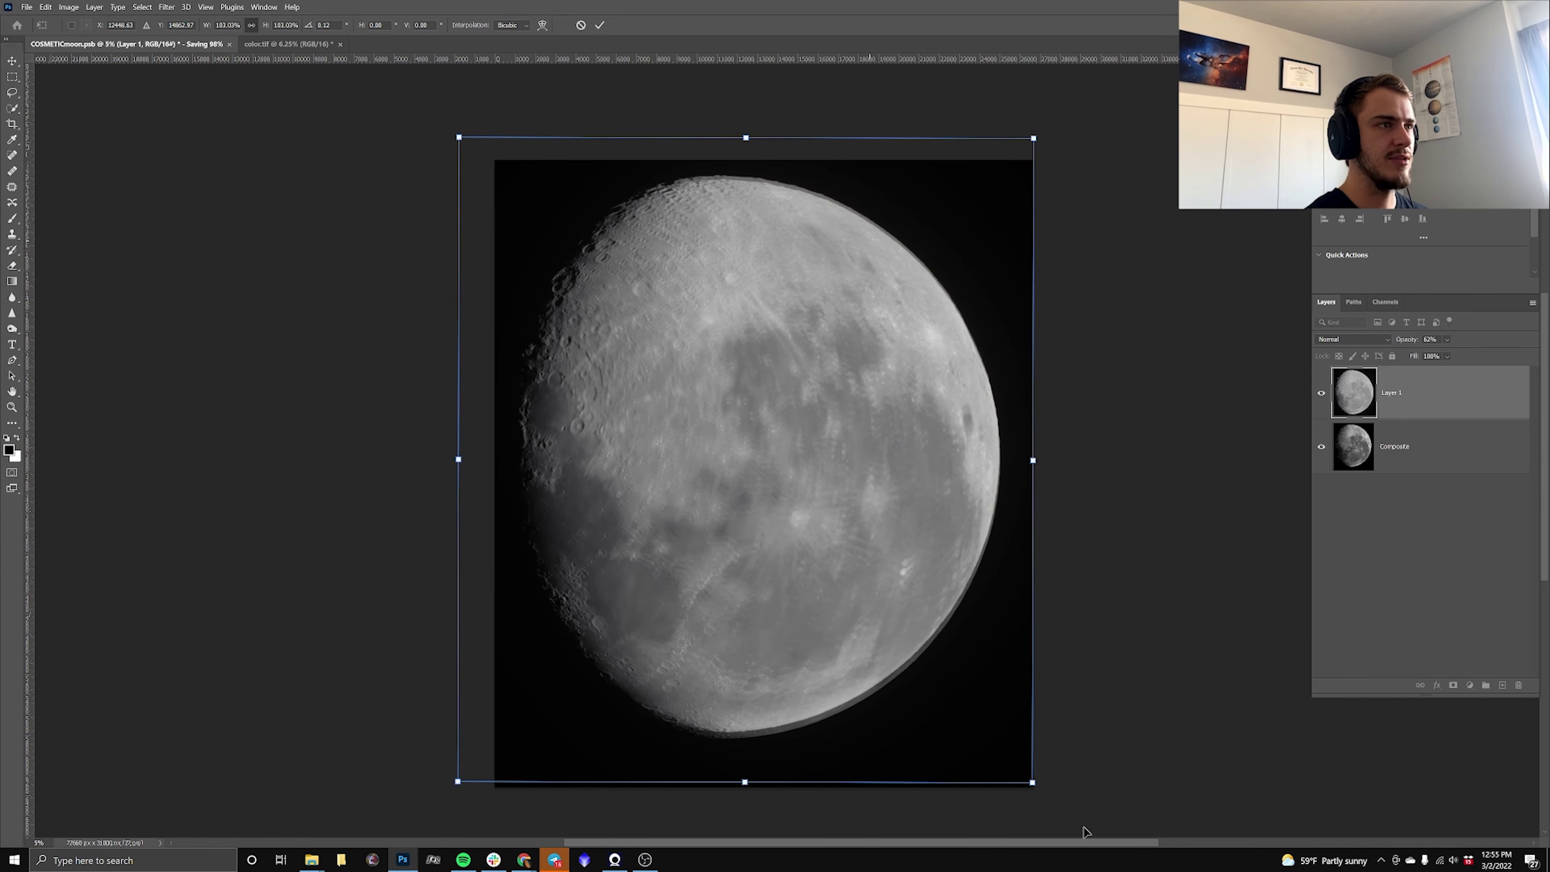
{"action": "left_click_drag", "start_coordinate": [1031, 784], "coordinate": [1034, 791]}
{"action": "left_click_drag", "start_coordinate": [744, 787], "coordinate": [744, 787]}
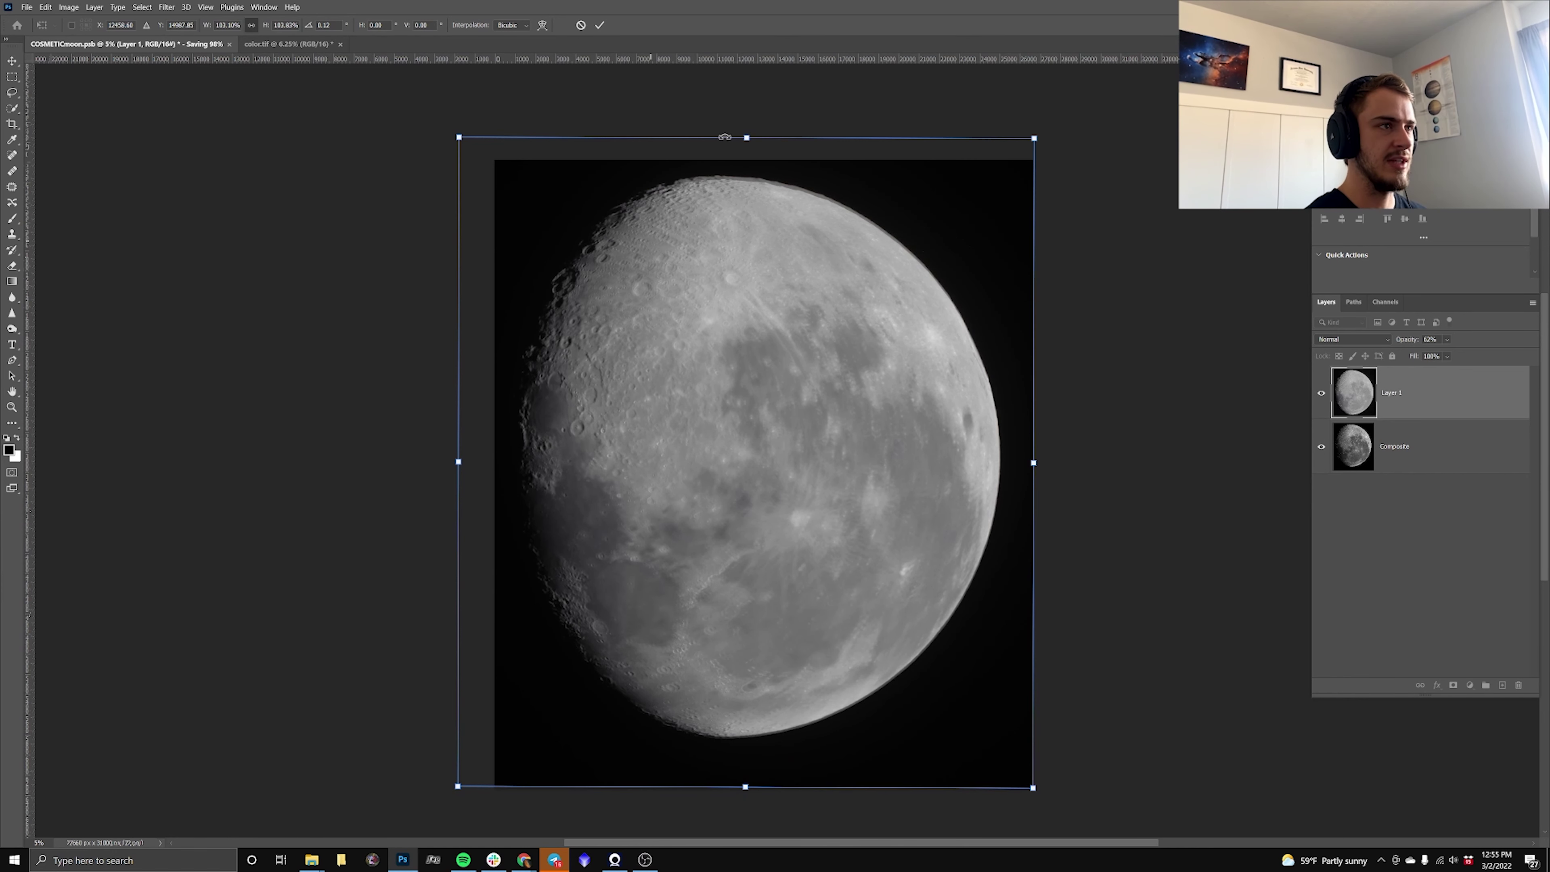
{"action": "left_click_drag", "start_coordinate": [725, 137], "coordinate": [726, 142]}
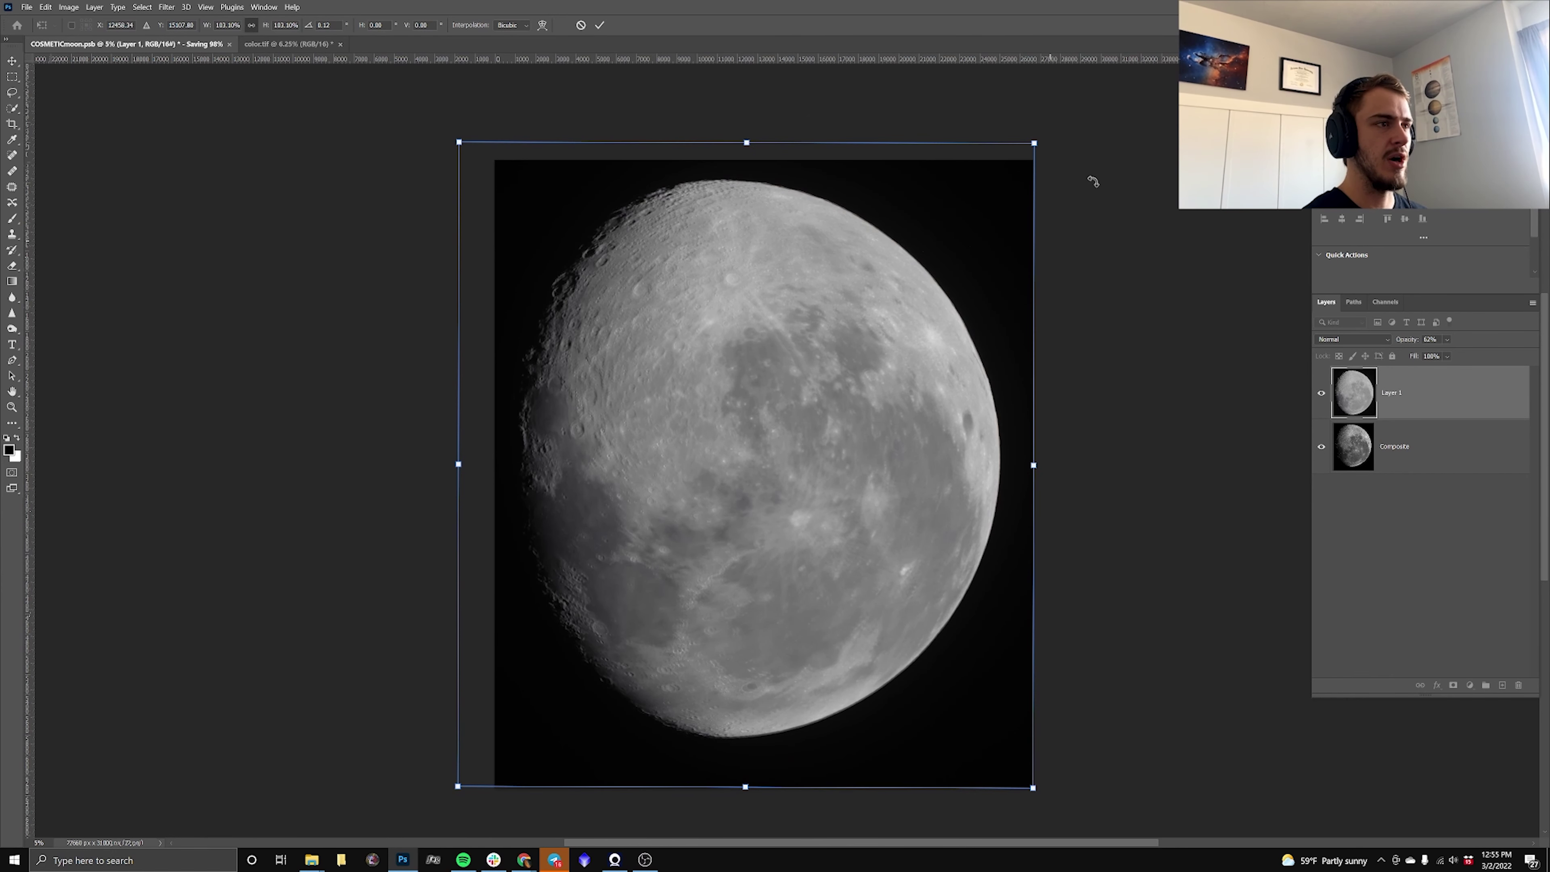
Rotate the color layer to about 1.2° and fine-tune its size and position over the mosaic's craters.
{"action": "left_click_drag", "start_coordinate": [1092, 181], "coordinate": [1095, 192]}
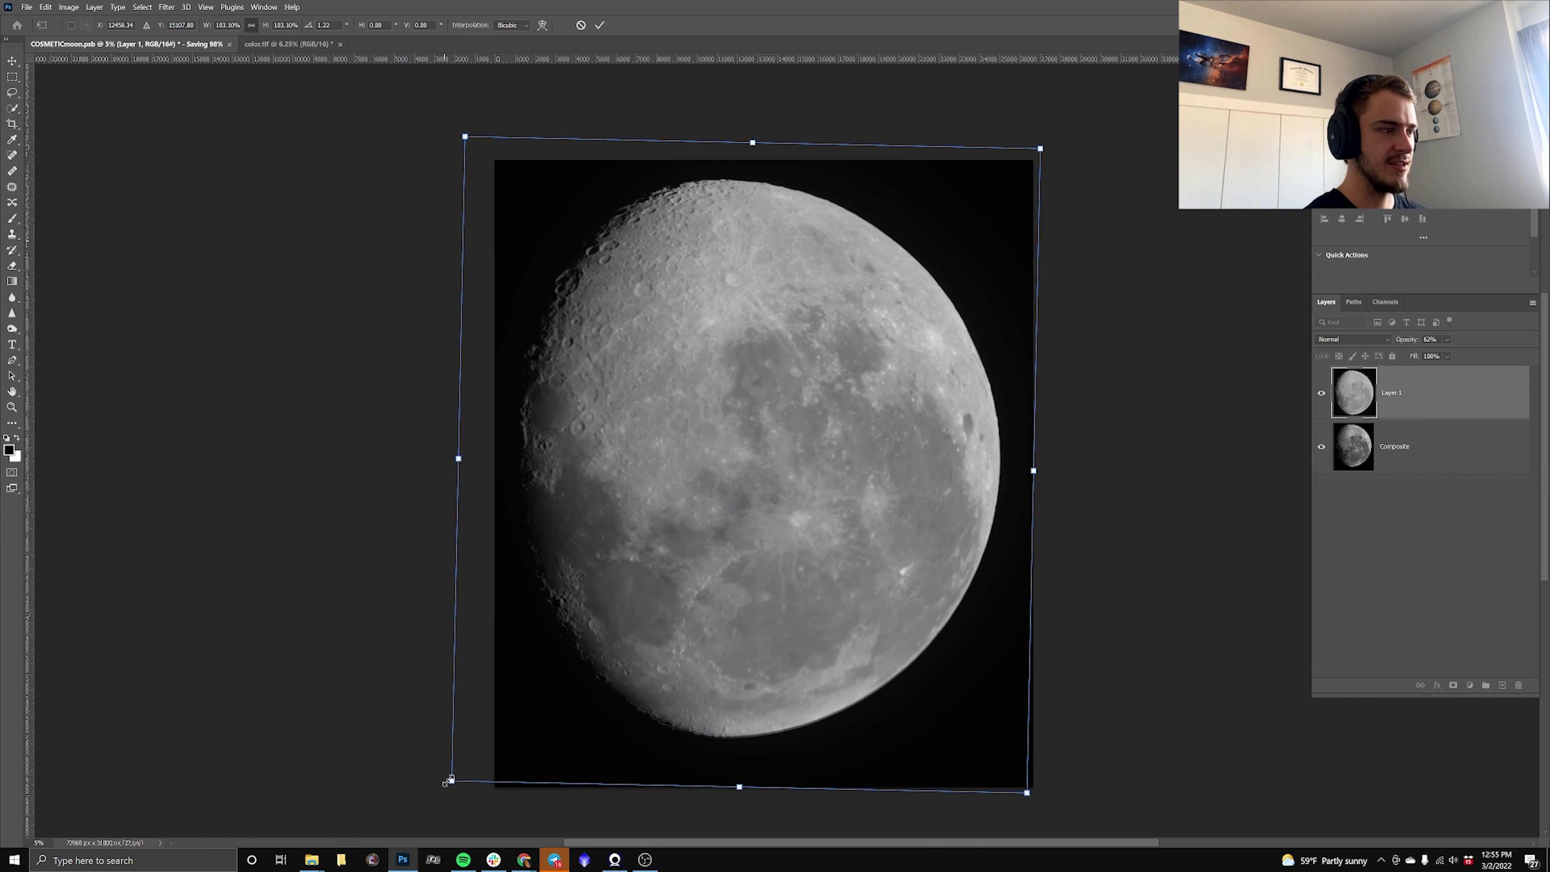
{"action": "left_click_drag", "start_coordinate": [451, 781], "coordinate": [452, 782]}
{"action": "left_click_drag", "start_coordinate": [466, 136], "coordinate": [463, 136]}
{"action": "left_click_drag", "start_coordinate": [1000, 314], "coordinate": [1035, 330]}
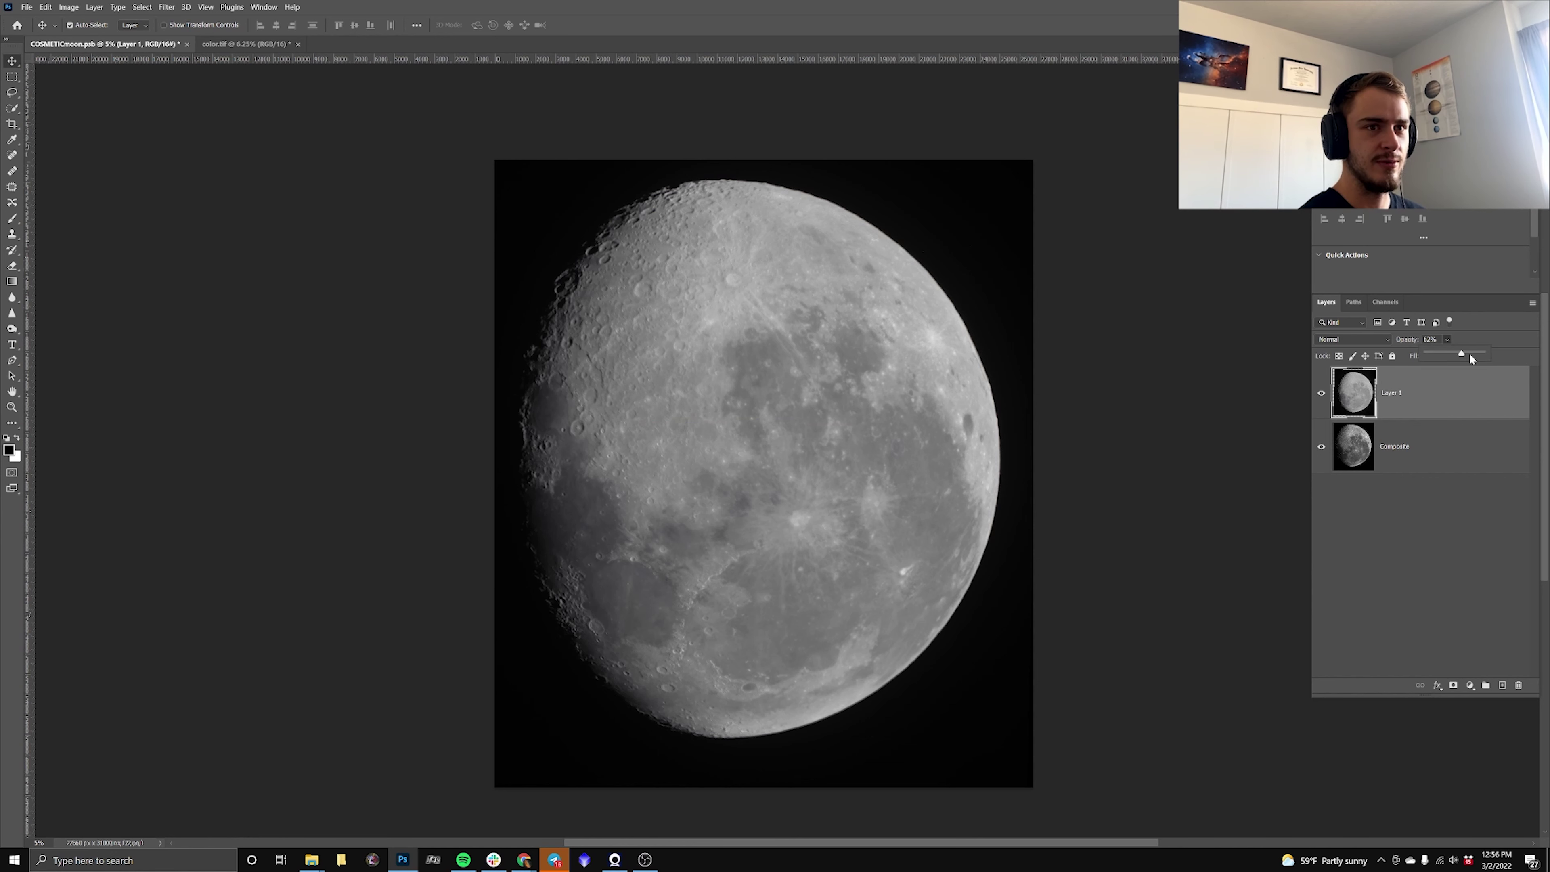
Set the color layer's opacity to 100% and its blend mode to Color.
{"action": "left_click_drag", "start_coordinate": [1468, 354], "coordinate": [1484, 354]}
{"action": "left_click", "coordinate": [1326, 339]}
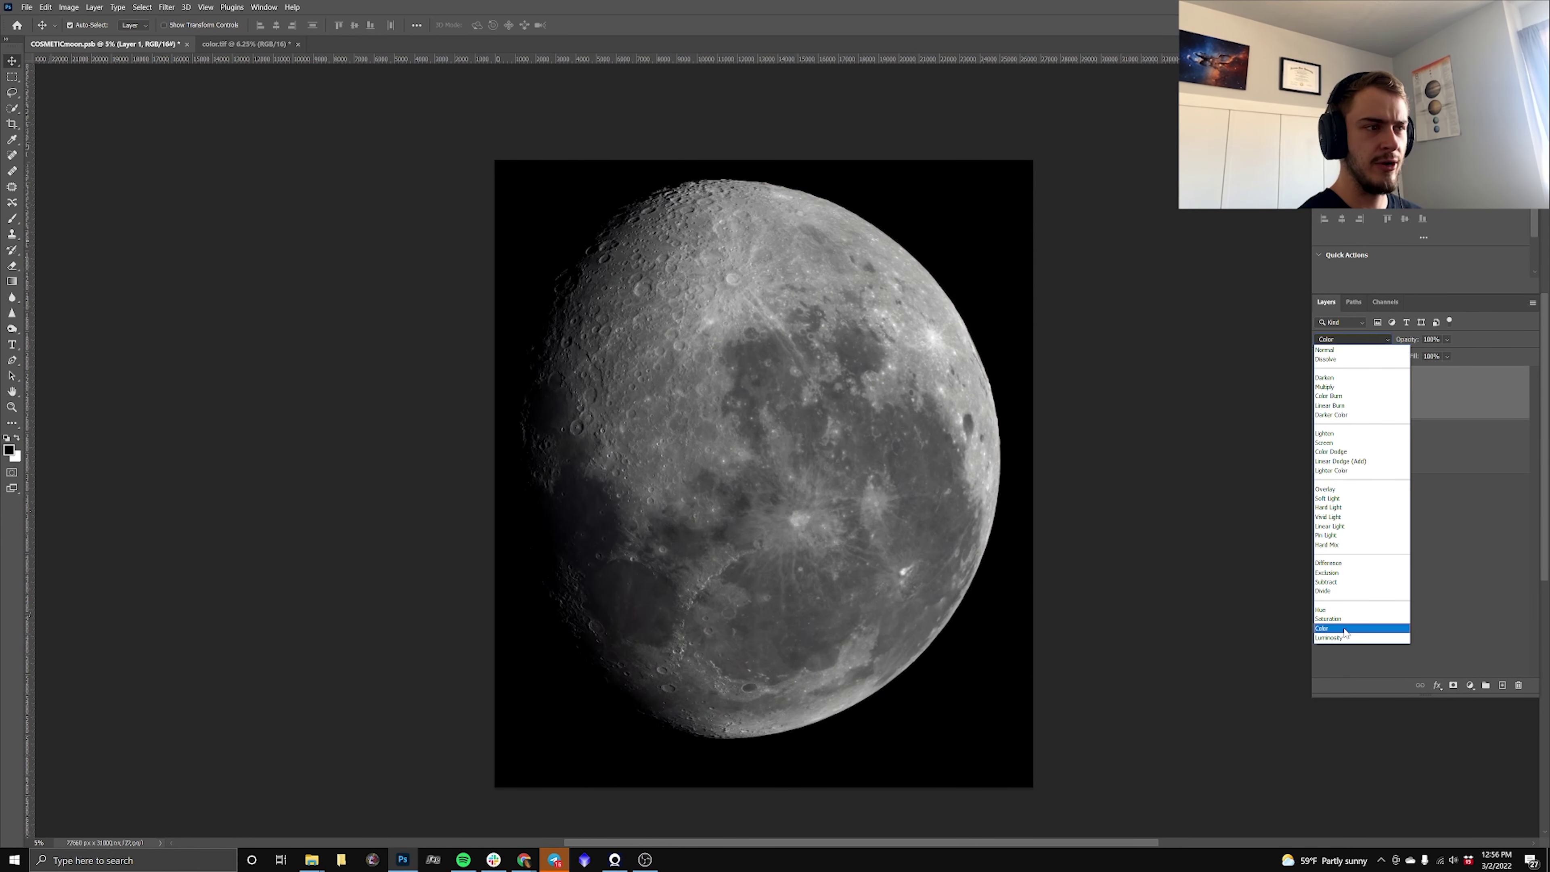
{"action": "left_click", "coordinate": [1345, 629]}
Examine the color overlay's detail and alignment up close in the middle of the moon.
{"action": "key", "text": "ctrl+plus"}
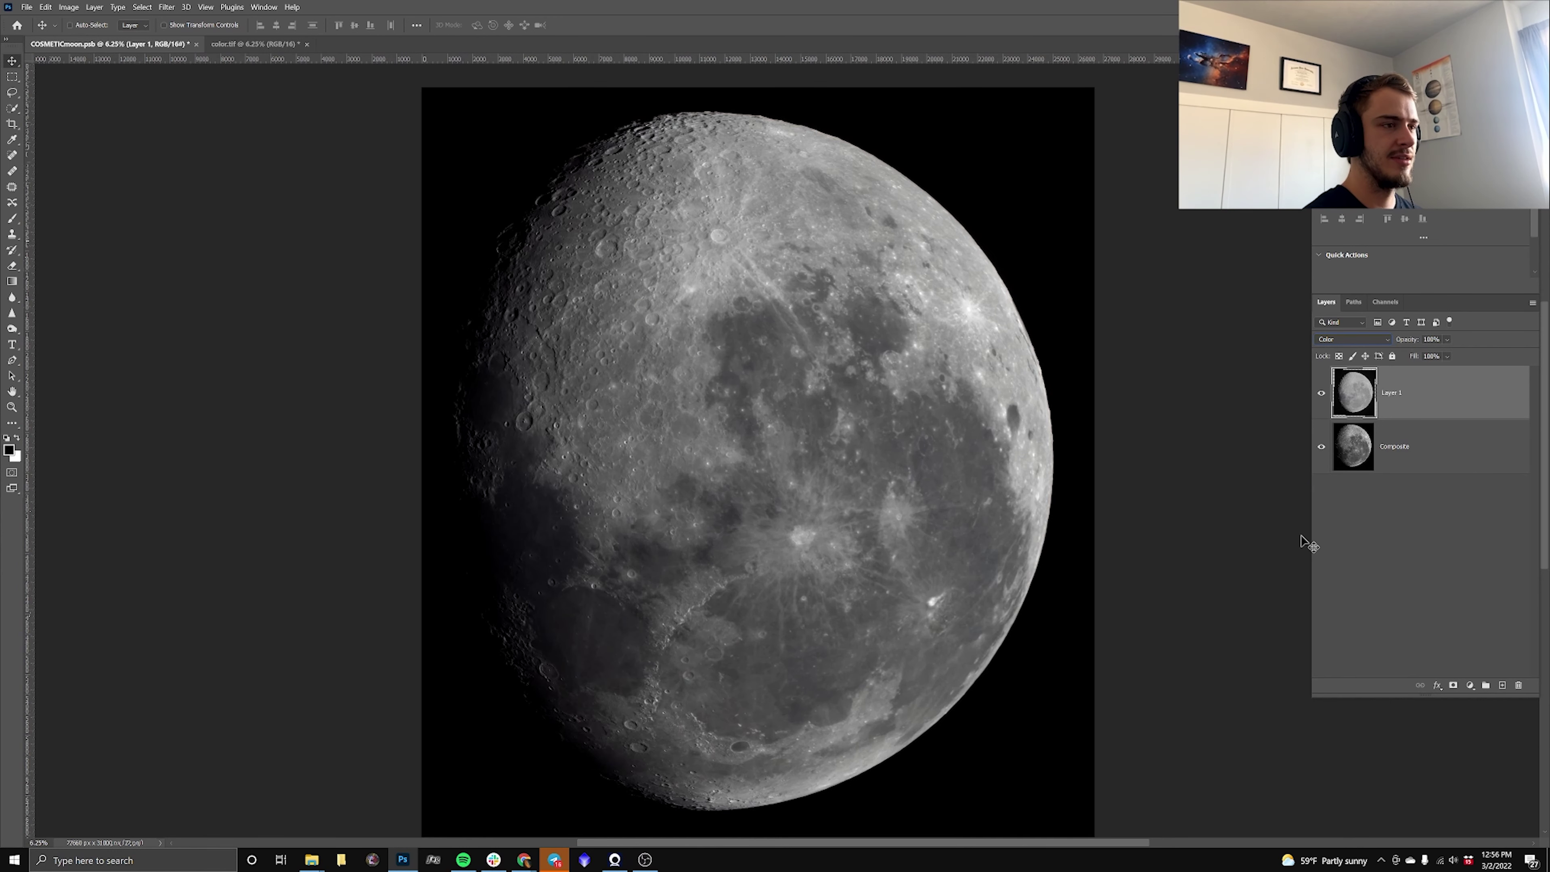
{"action": "key", "text": "ctrl+plus"}
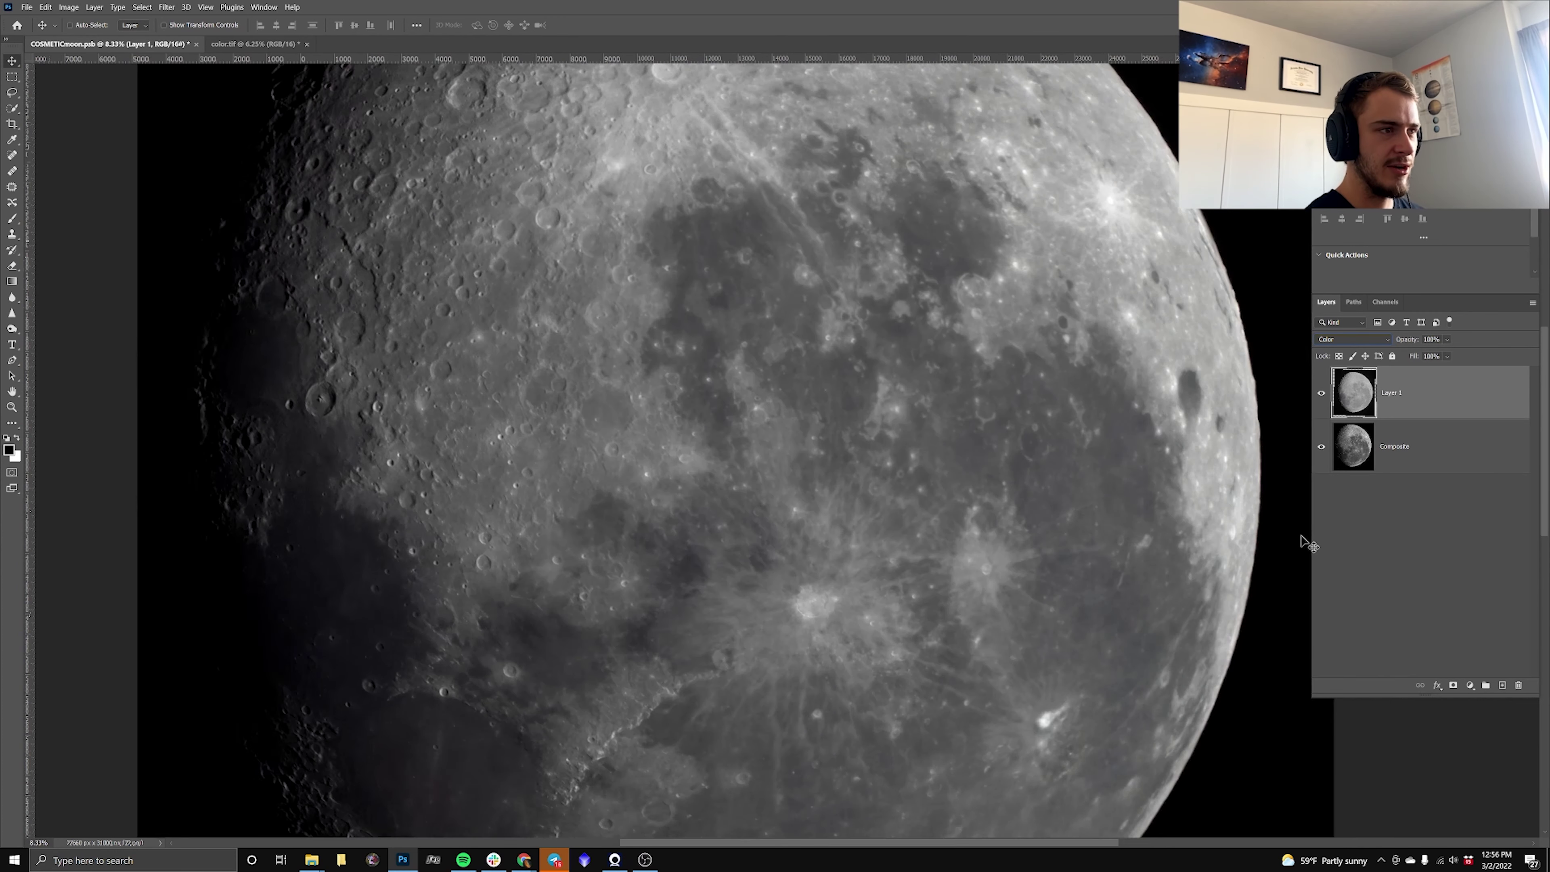
{"action": "key", "text": "ctrl+plus"}
{"action": "key", "text": "ctrl+plus"}
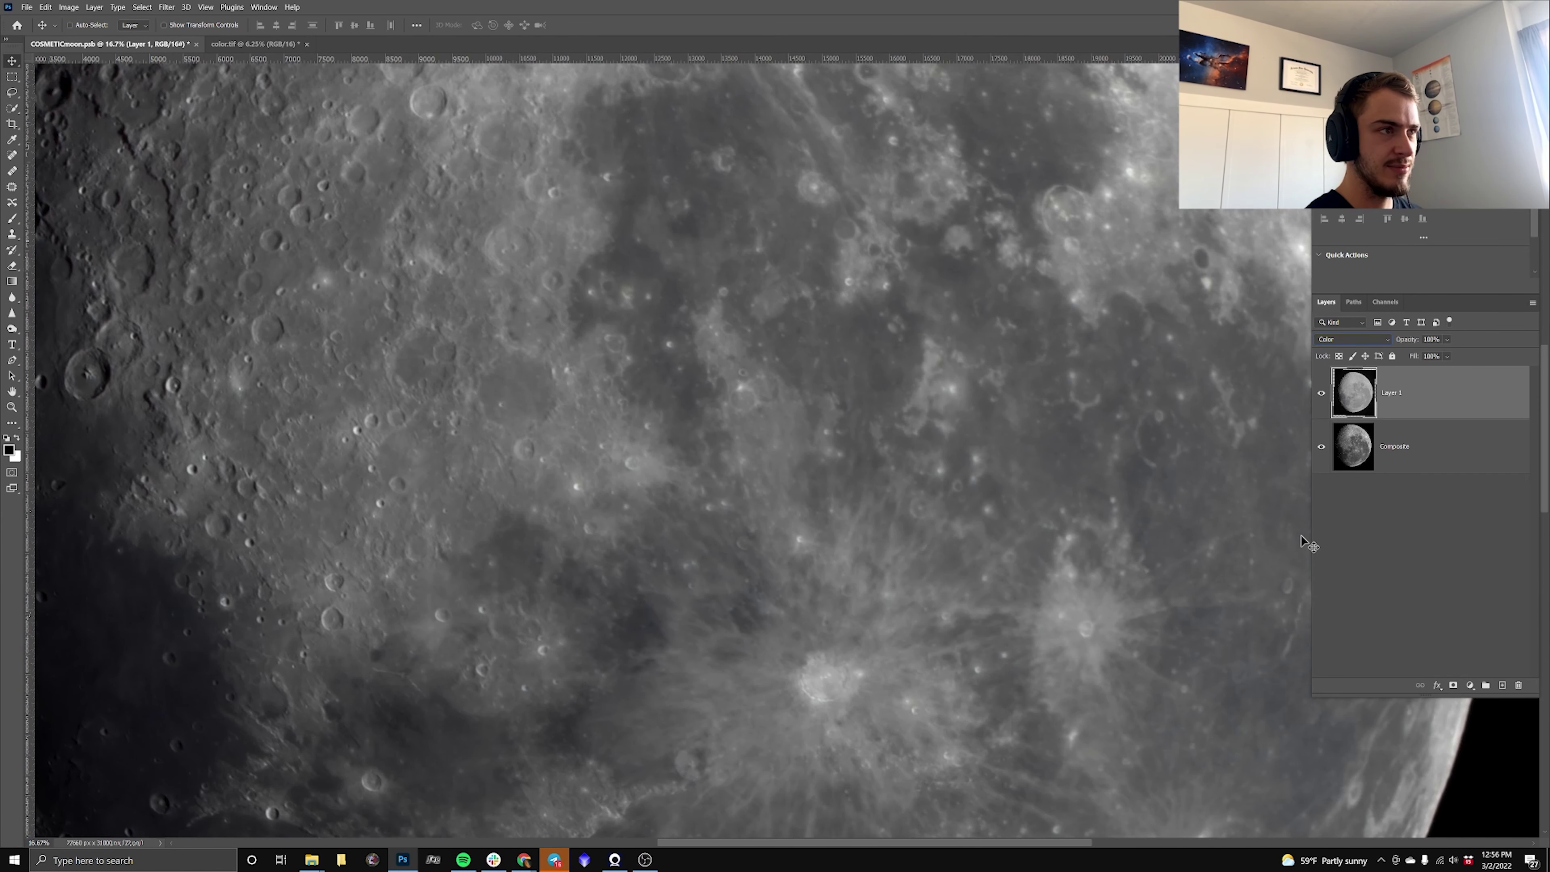
{"action": "key", "text": "ctrl+minus"}
{"action": "key", "text": "ctrl+minus"}
{"action": "key", "text": "ctrl+minus"}
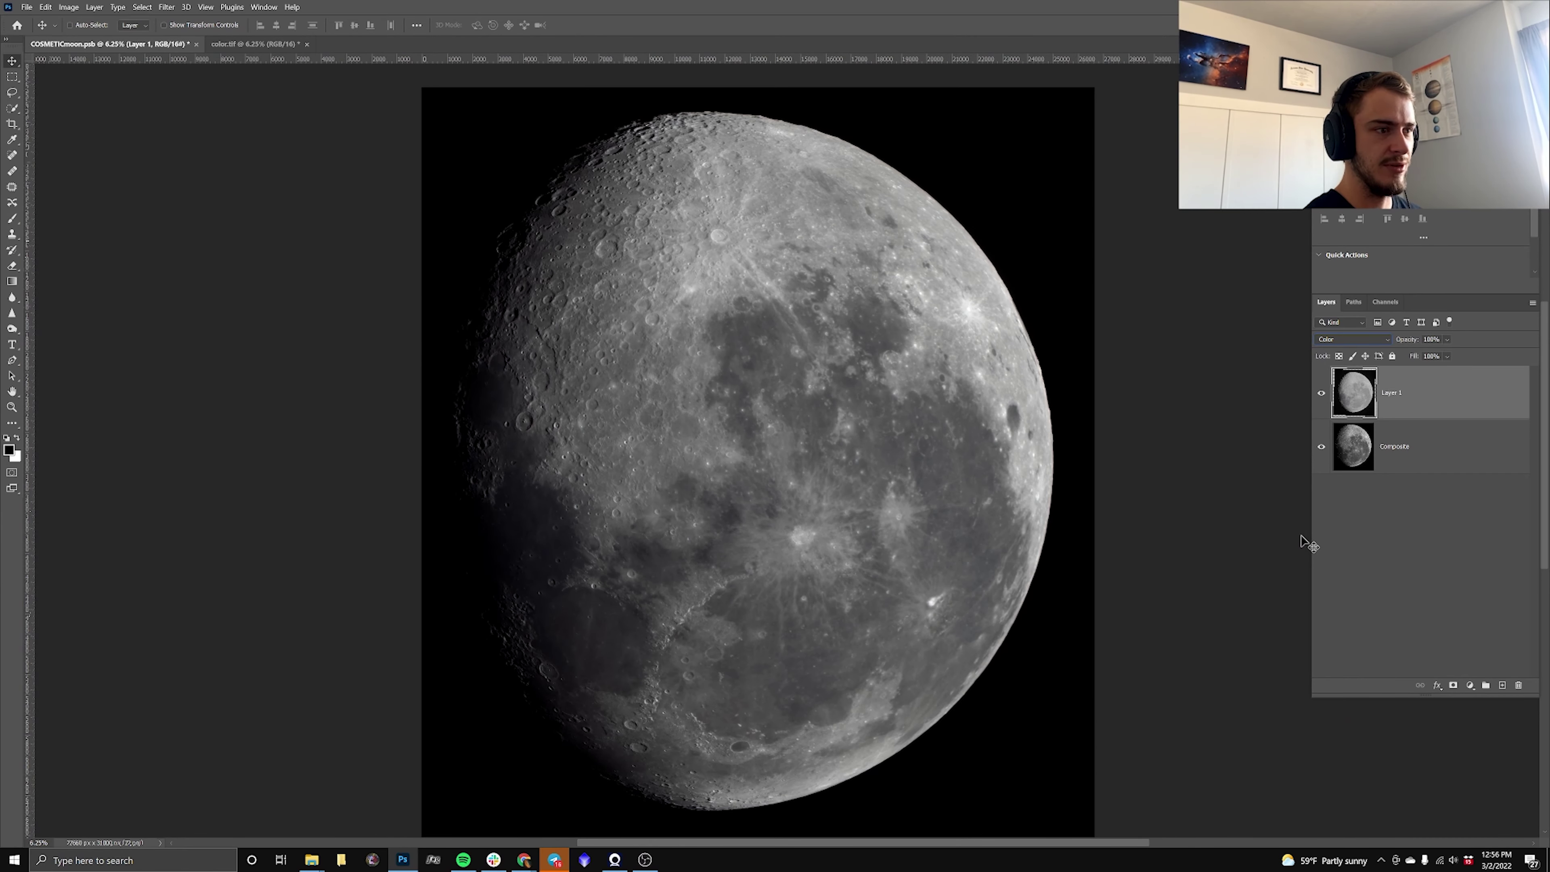
{"action": "key", "text": "ctrl+u"}
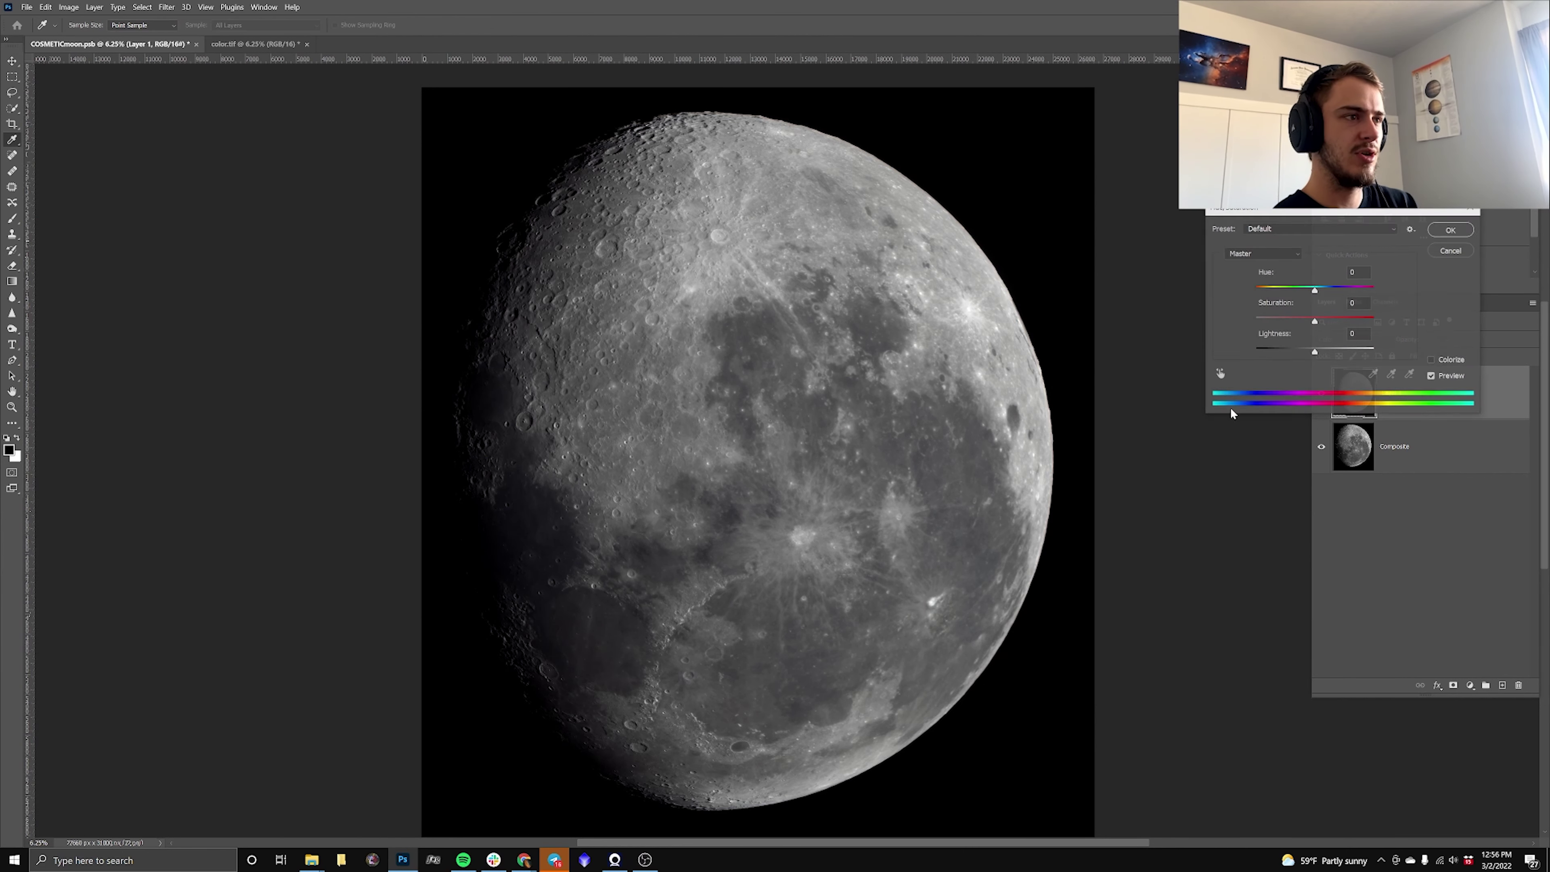
{"action": "left_click_drag", "start_coordinate": [1314, 318], "coordinate": [1362, 322]}
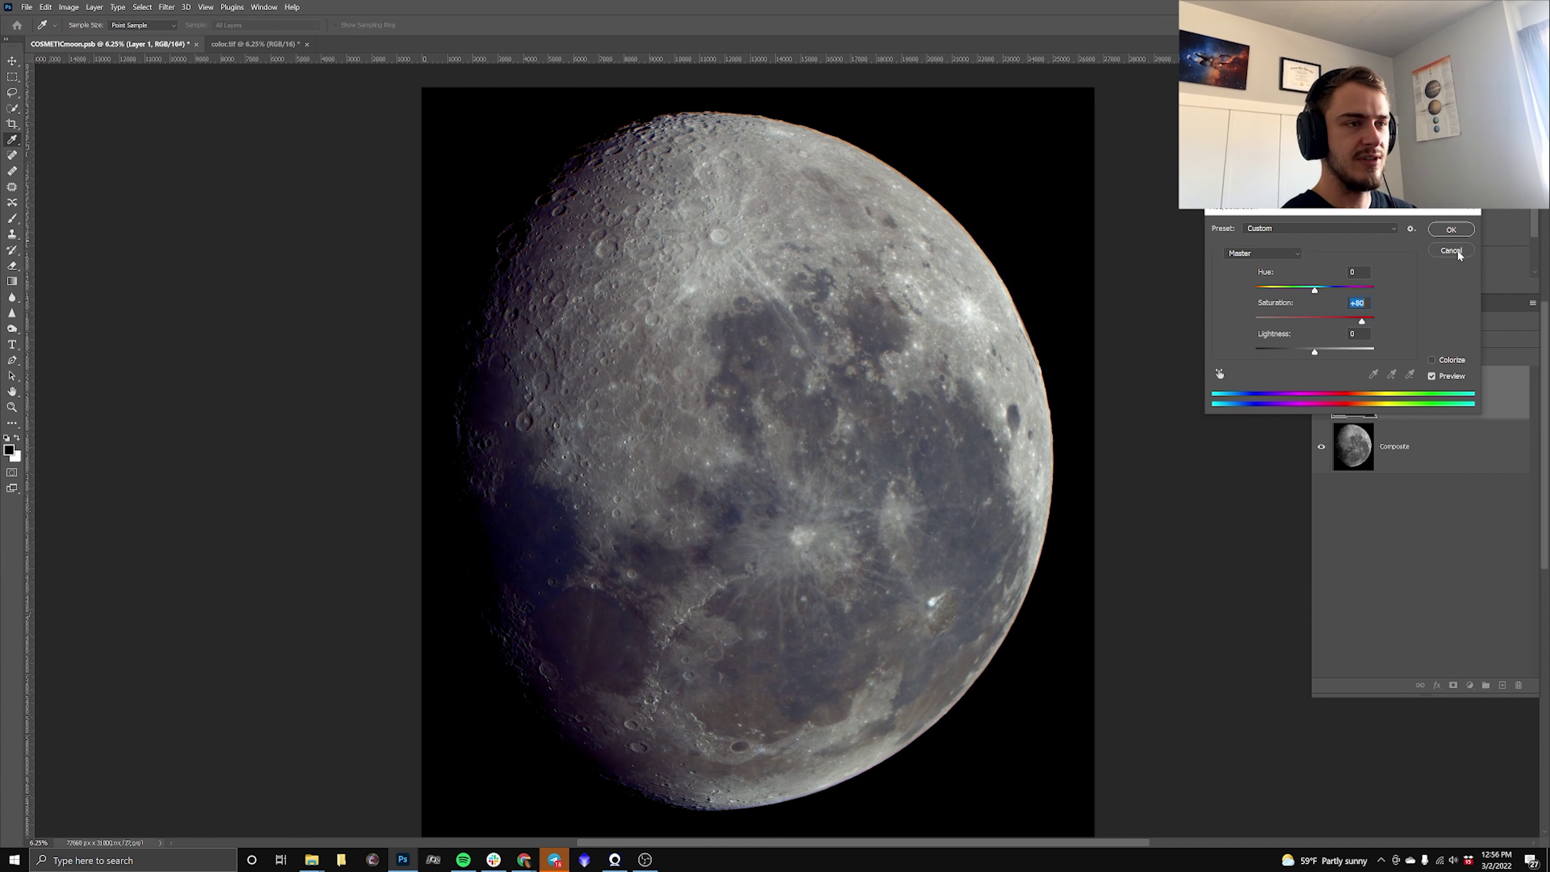
{"action": "left_click", "coordinate": [1451, 251]}
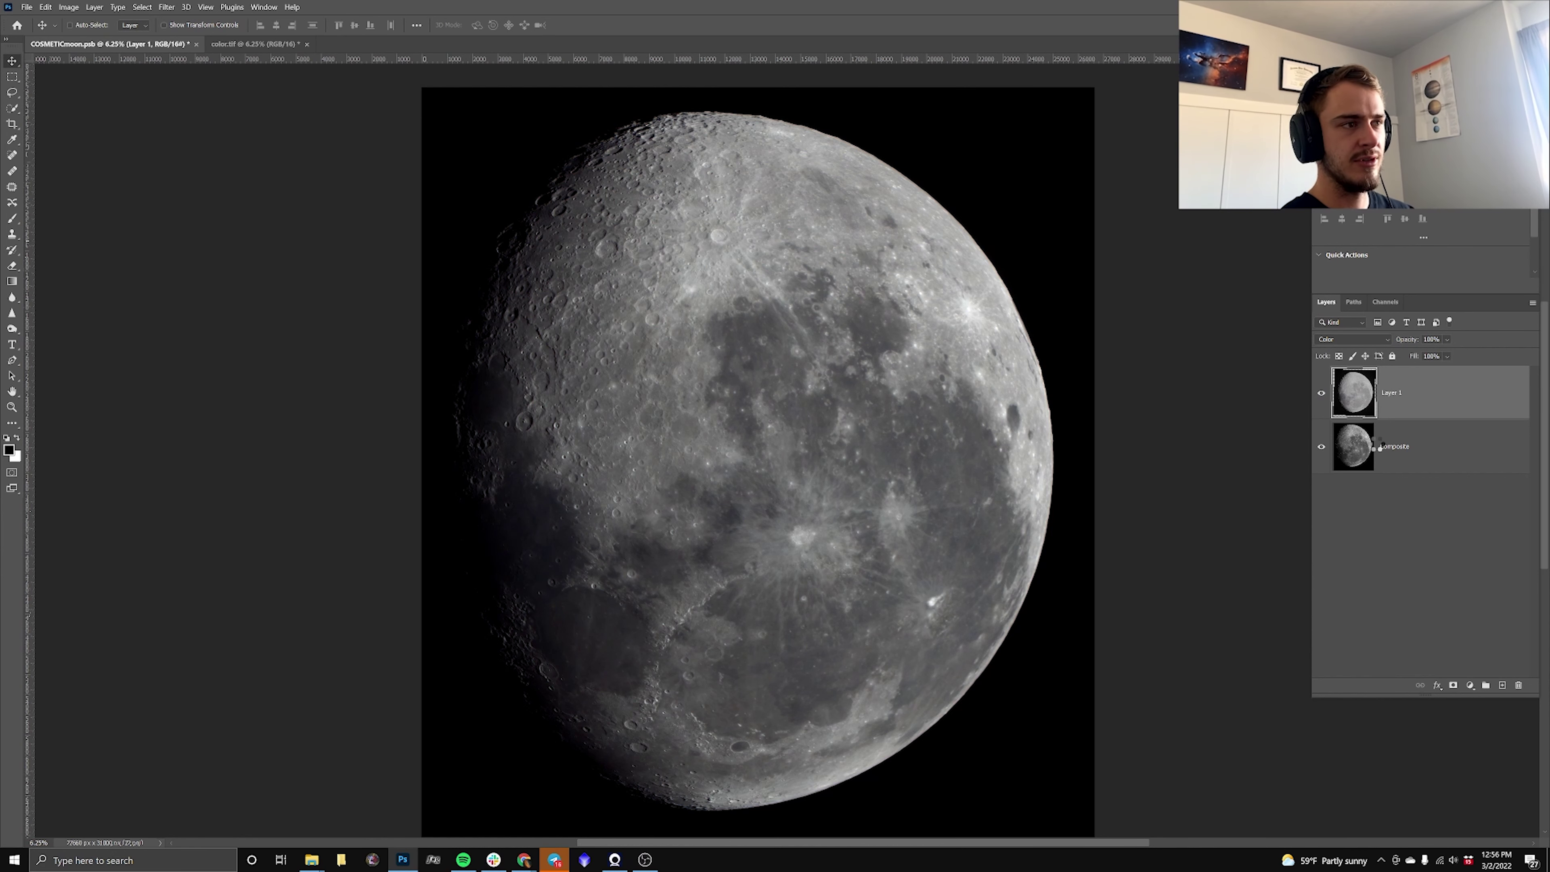
Try to apply the Camera Raw filter to the color layer.
{"action": "key", "text": "ctrl+alt+f"}
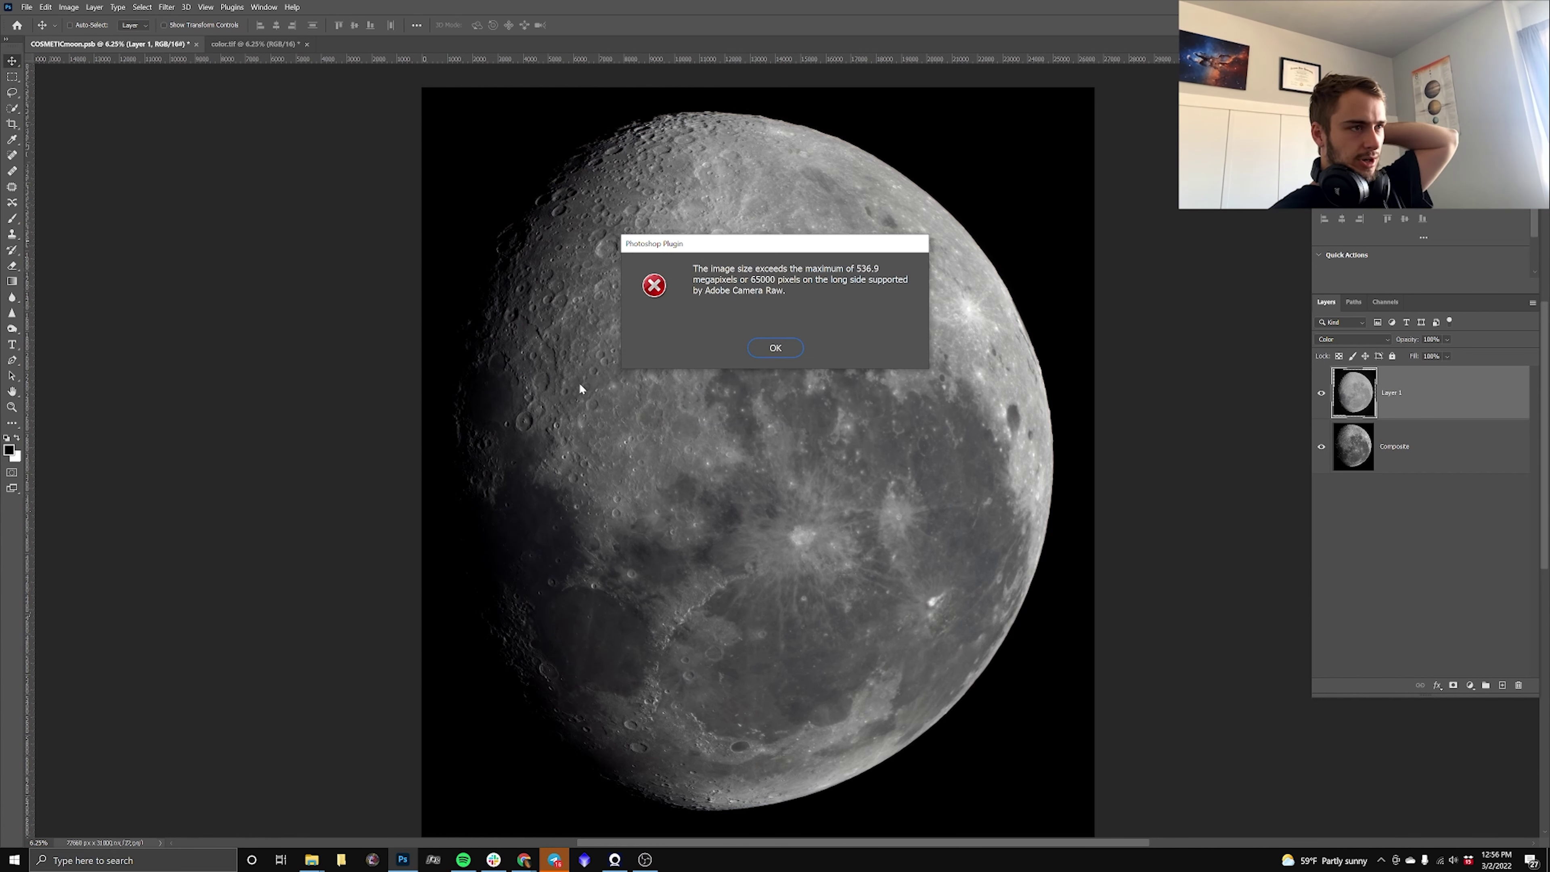
{"action": "left_click", "coordinate": [792, 342]}
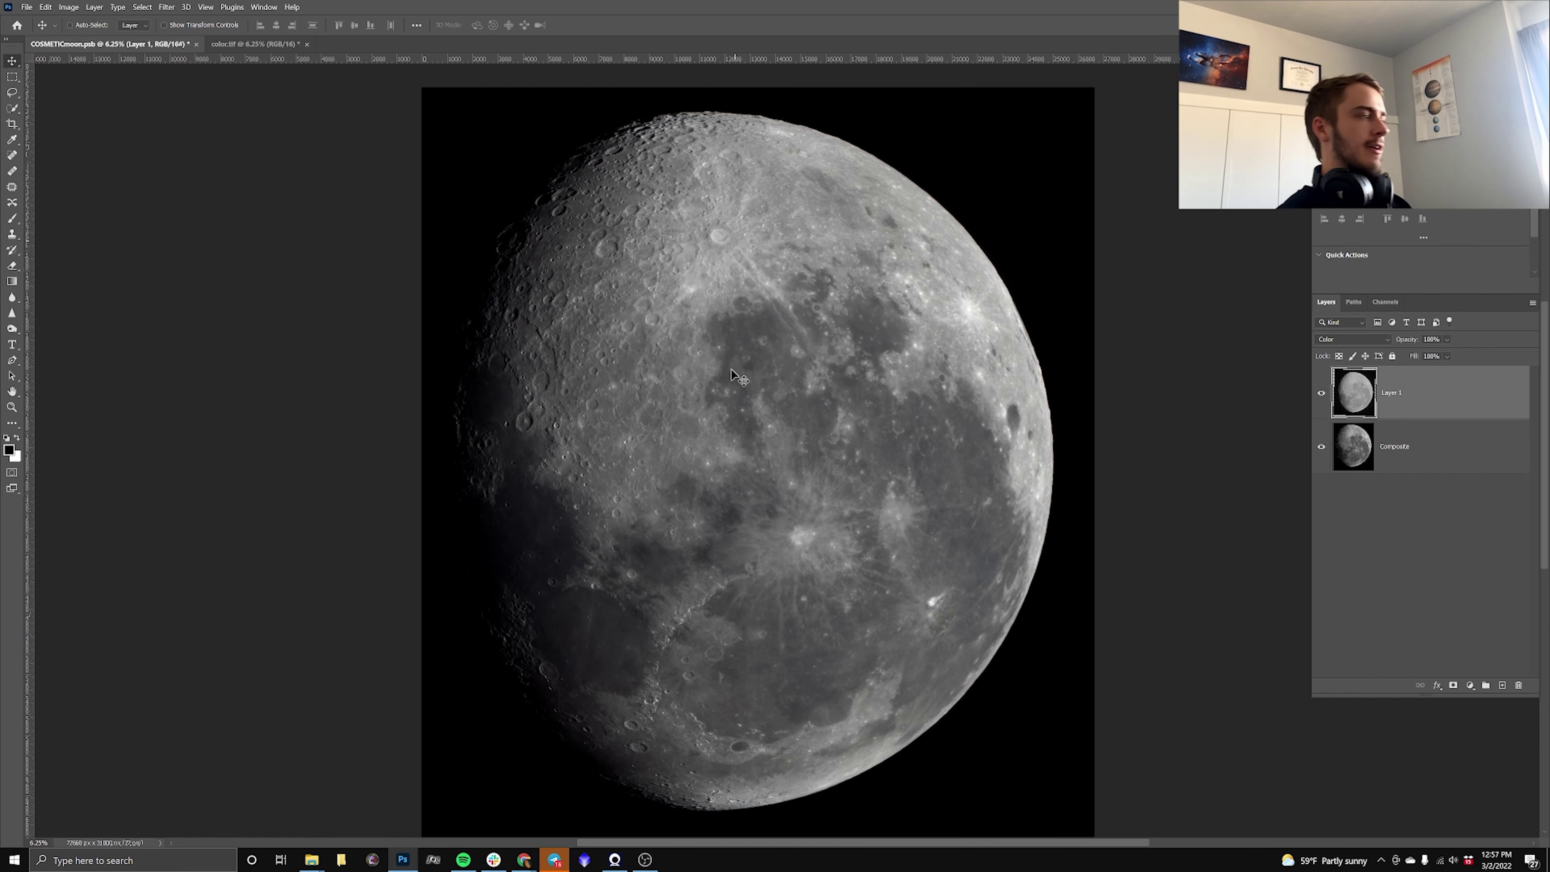
Raise the color layer's saturation to +78 with a Hue/Saturation adjustment.
{"action": "scroll", "coordinate": [771, 255], "scroll_direction": "up", "scroll_amount": 3}
{"action": "scroll", "coordinate": [780, 261], "scroll_direction": "down", "scroll_amount": 1}
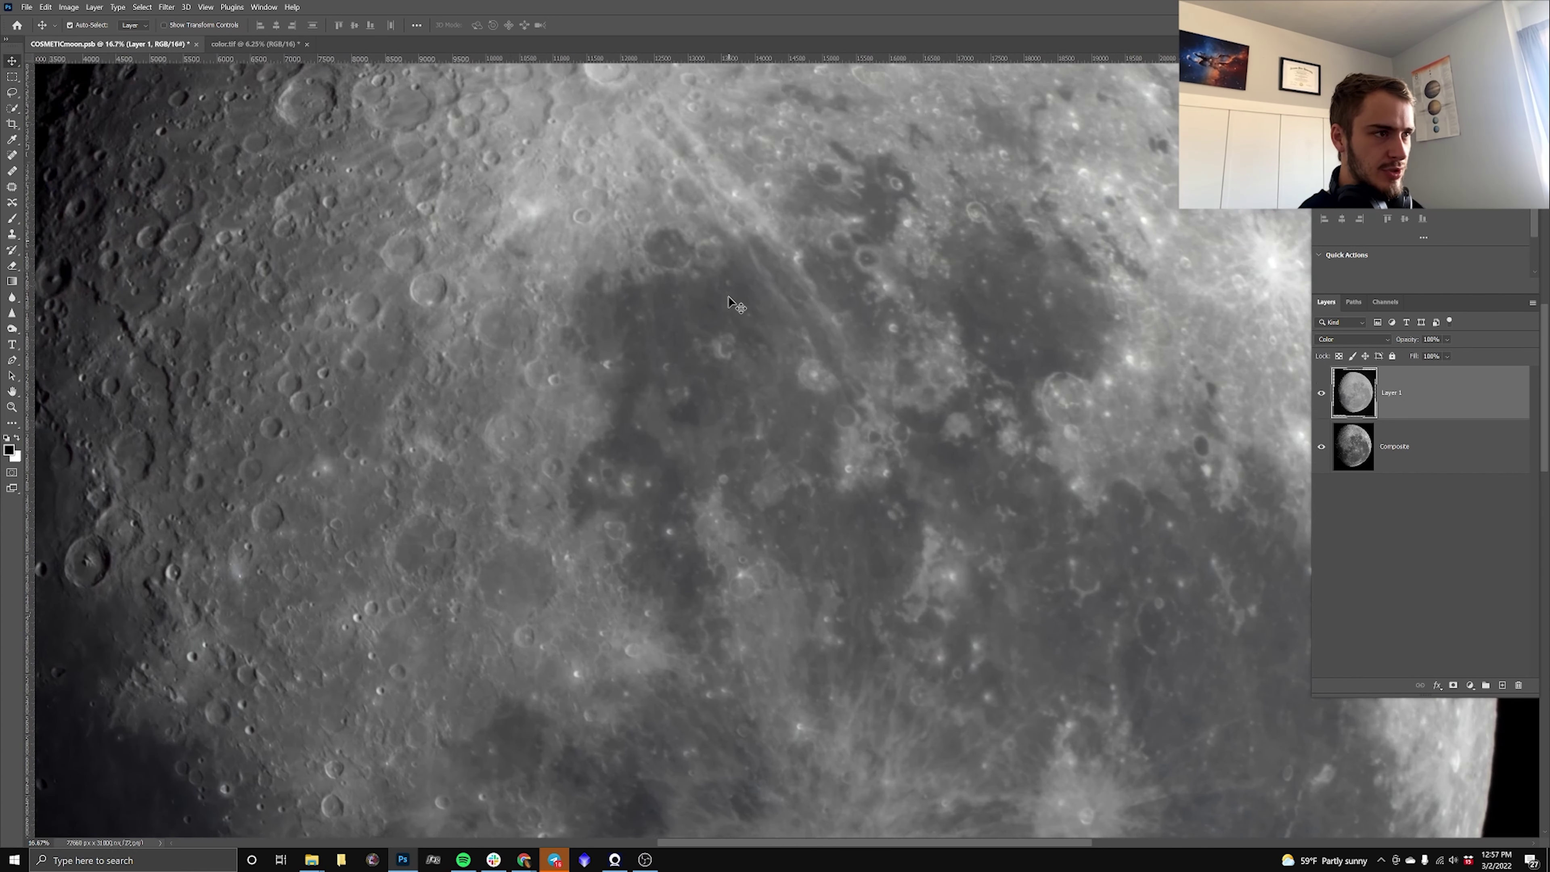
{"action": "scroll", "coordinate": [1044, 384], "scroll_direction": "down", "scroll_amount": 1}
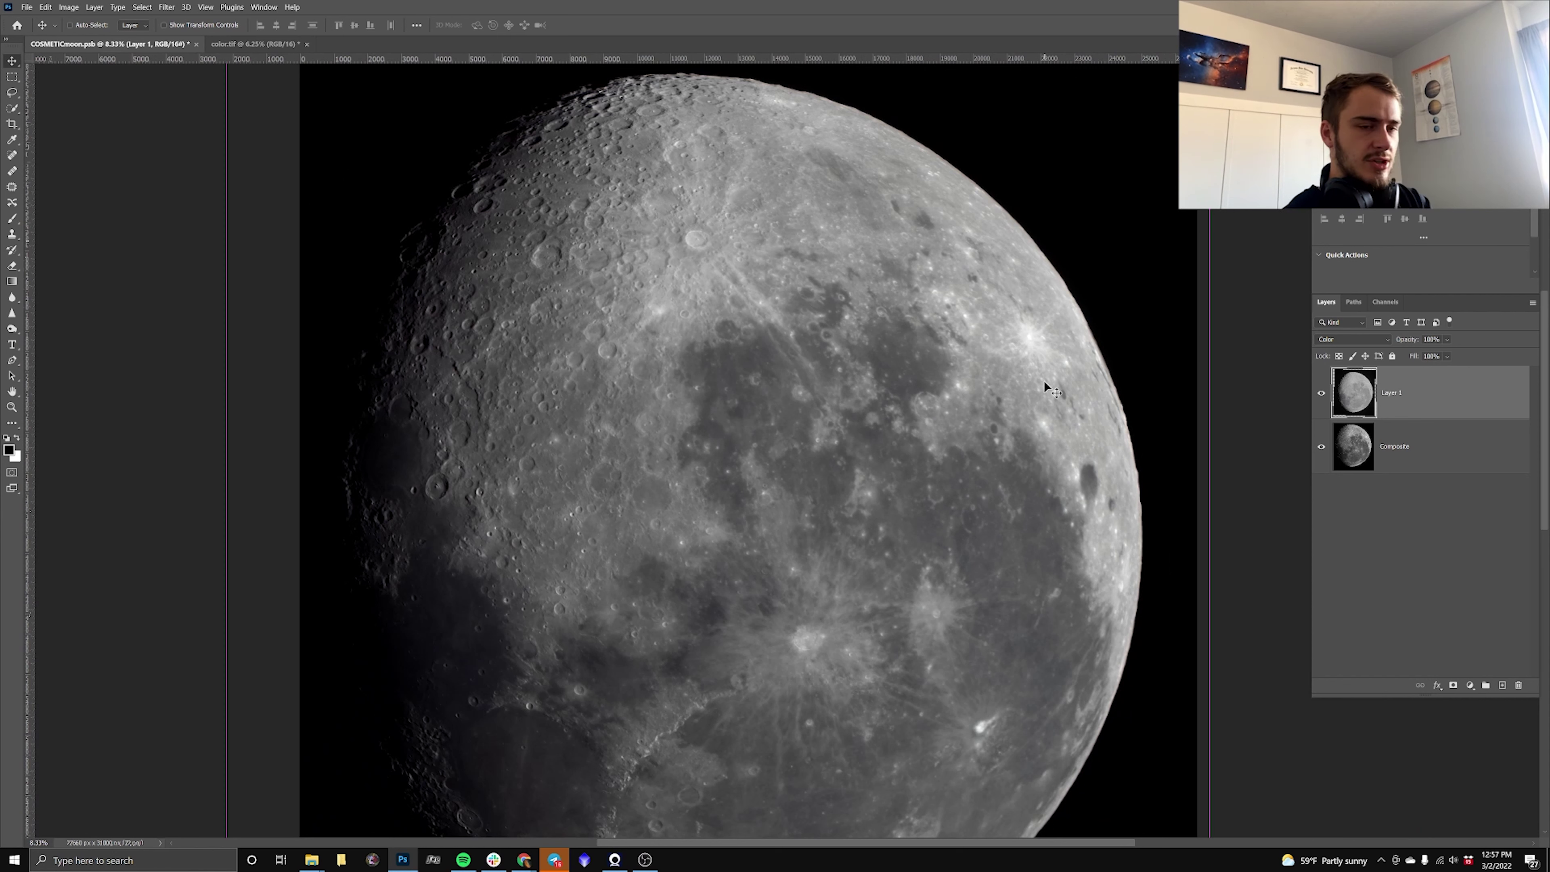
{"action": "key", "text": "ctrl+u"}
{"action": "left_click_drag", "start_coordinate": [1314, 320], "coordinate": [1363, 321]}
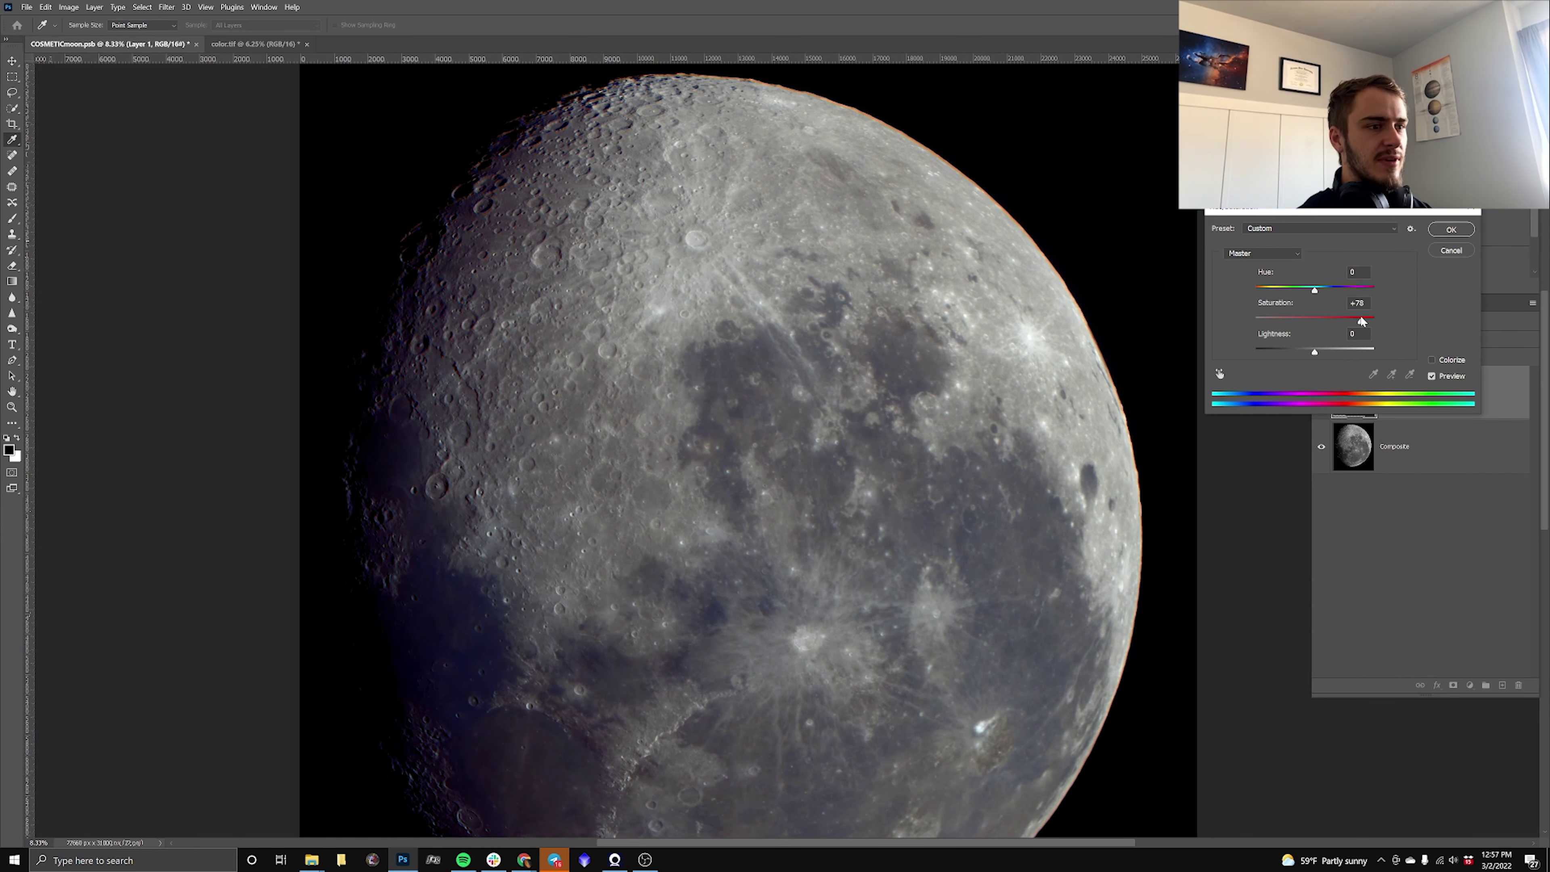
{"action": "left_click", "coordinate": [1450, 230]}
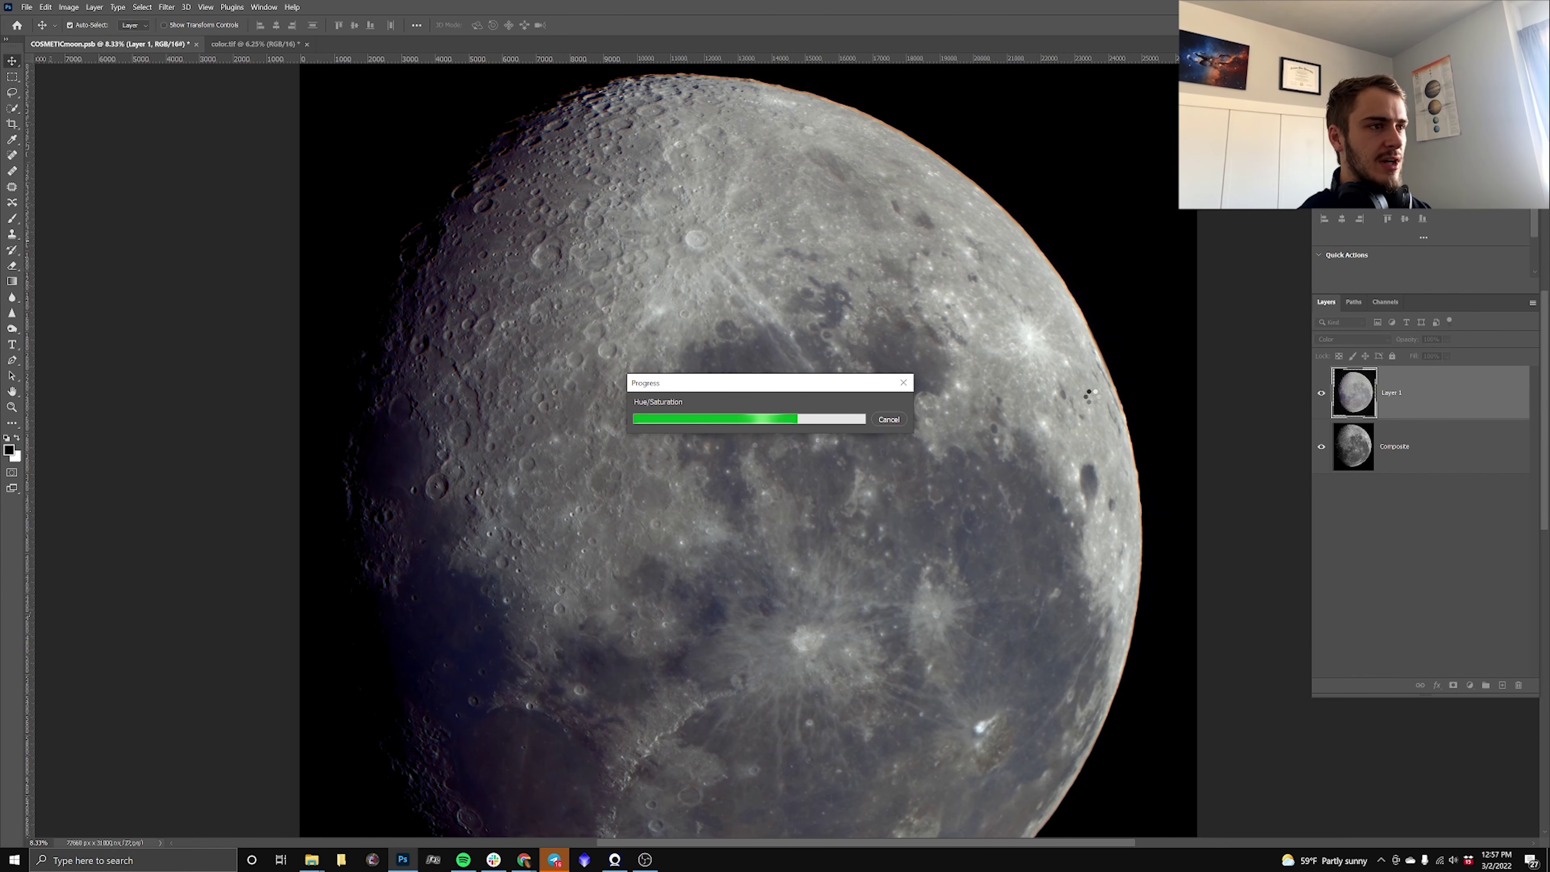
Apply the Dust & Scratches noise filter to the saturated color layer.
{"action": "scroll", "coordinate": [1141, 422], "scroll_direction": "down", "scroll_amount": 1}
{"action": "scroll", "coordinate": [1009, 394], "scroll_direction": "up", "scroll_amount": 2}
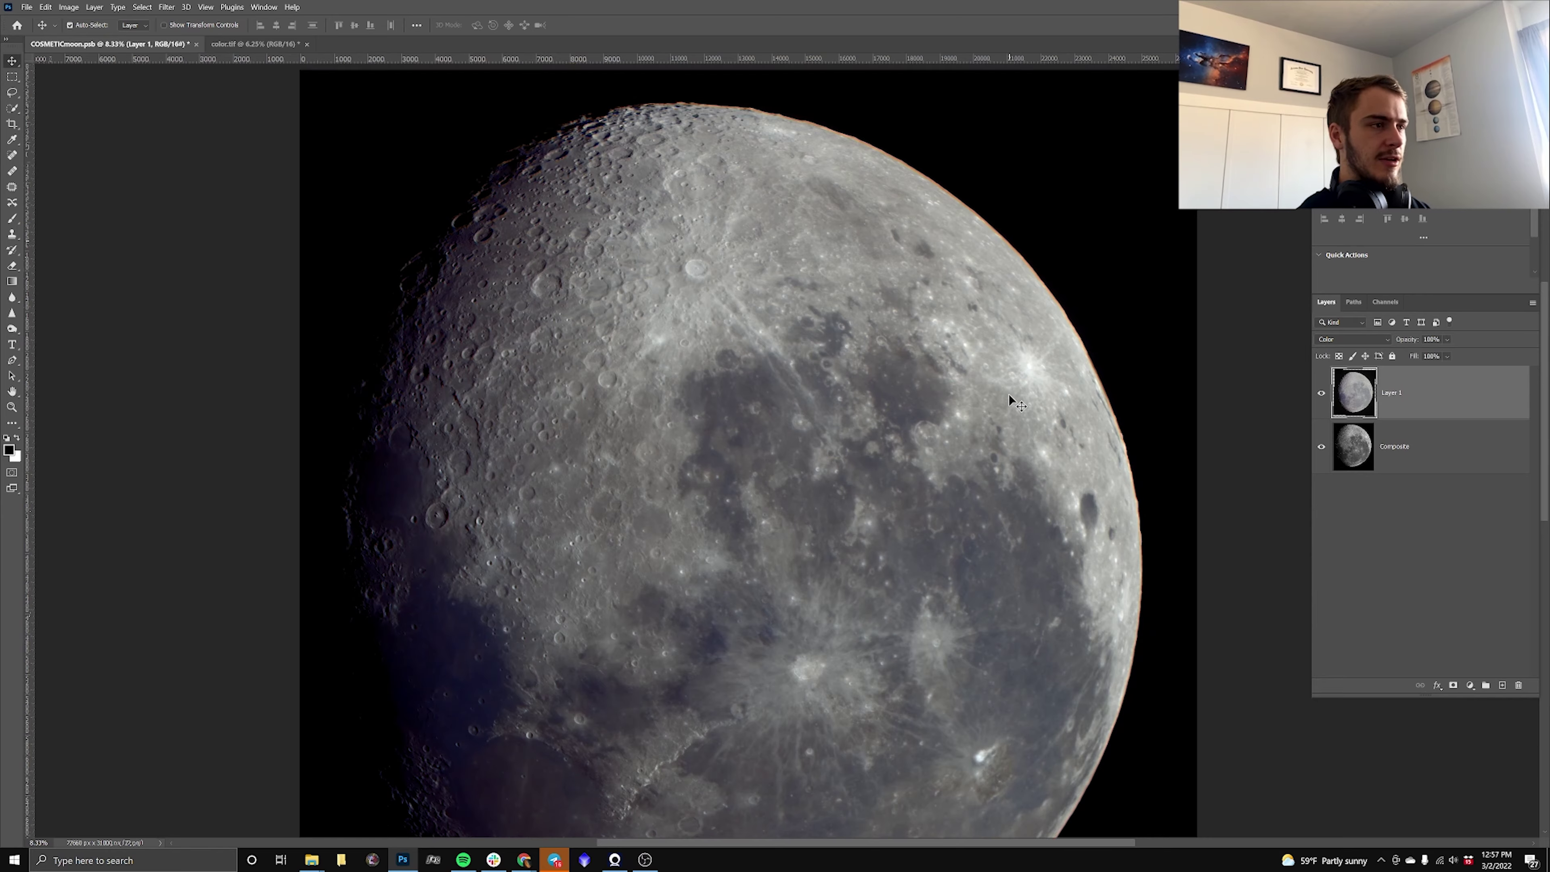
{"action": "scroll", "coordinate": [1009, 393], "scroll_direction": "up", "scroll_amount": 1}
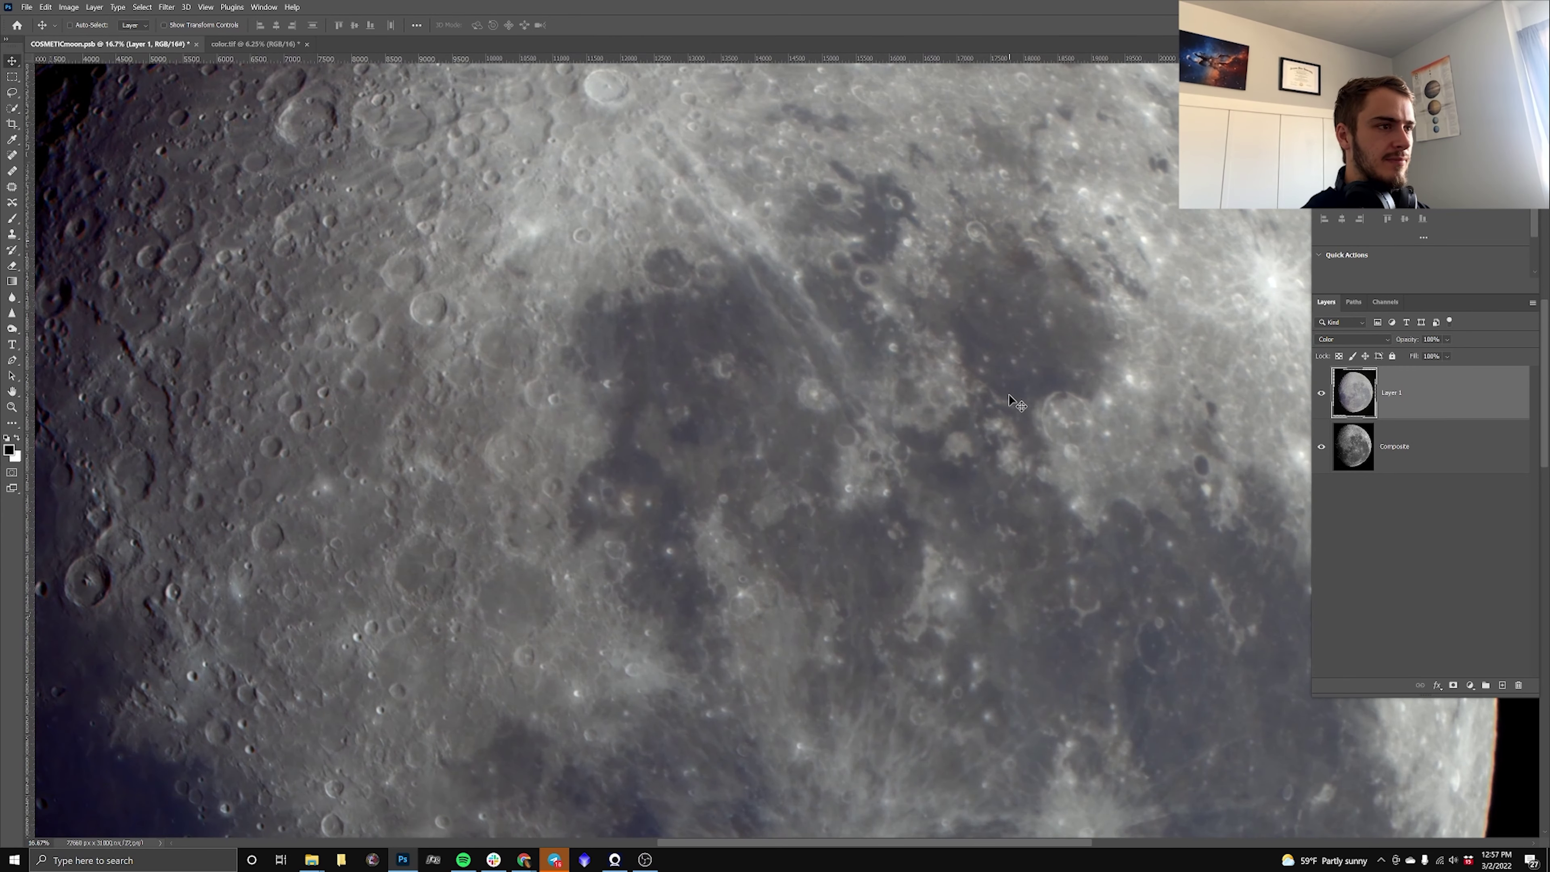
{"action": "scroll", "coordinate": [1008, 394], "scroll_direction": "up", "scroll_amount": 3}
{"action": "scroll", "coordinate": [407, 226], "scroll_direction": "up", "scroll_amount": 10}
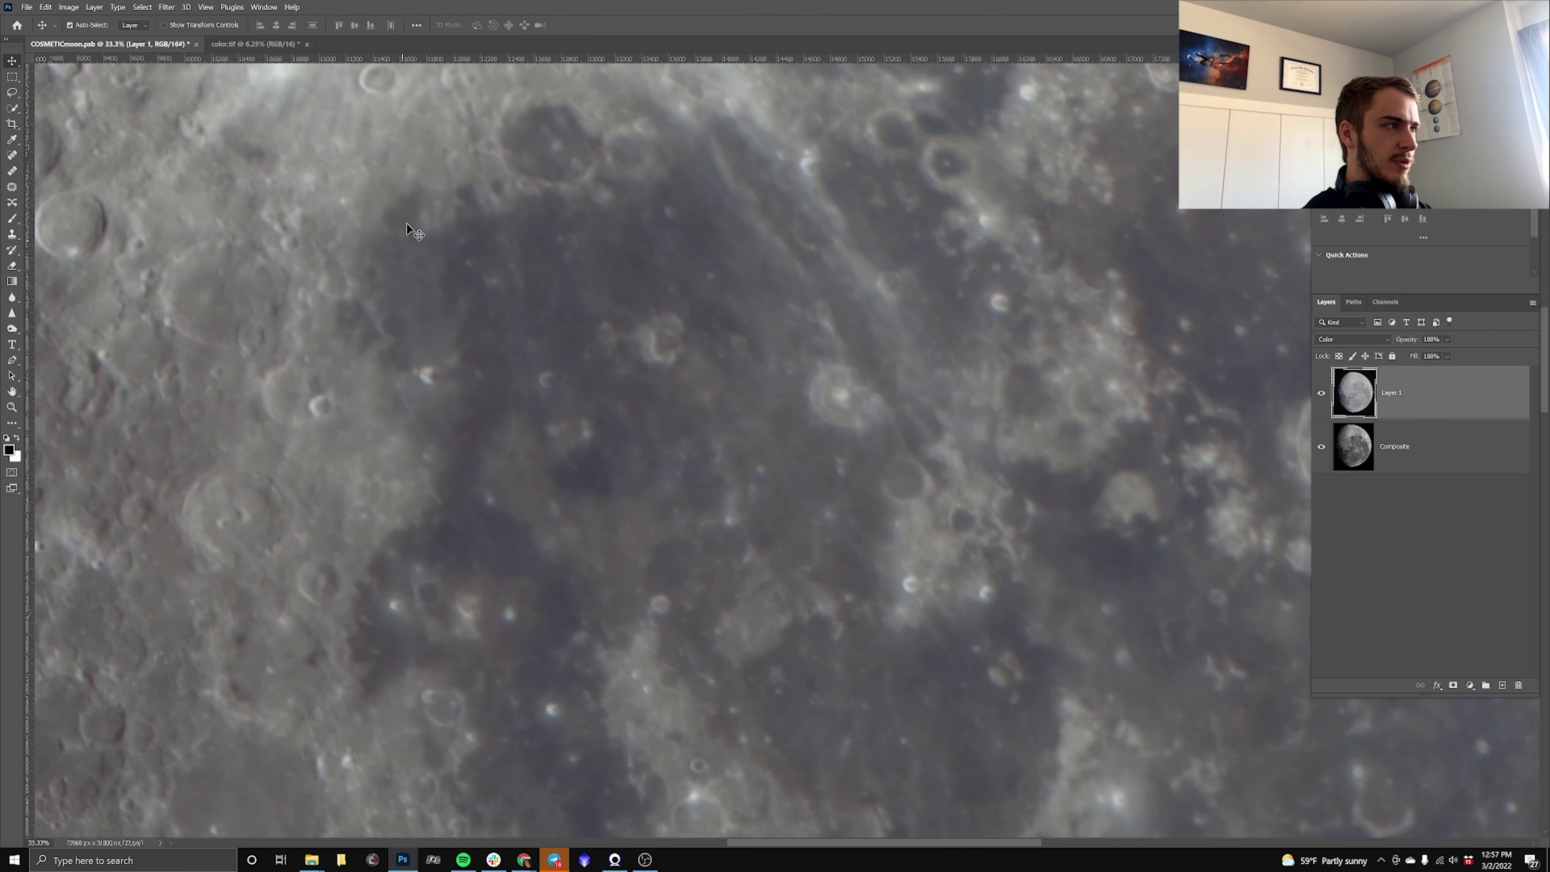
{"action": "scroll", "coordinate": [427, 245], "scroll_direction": "up", "scroll_amount": 4}
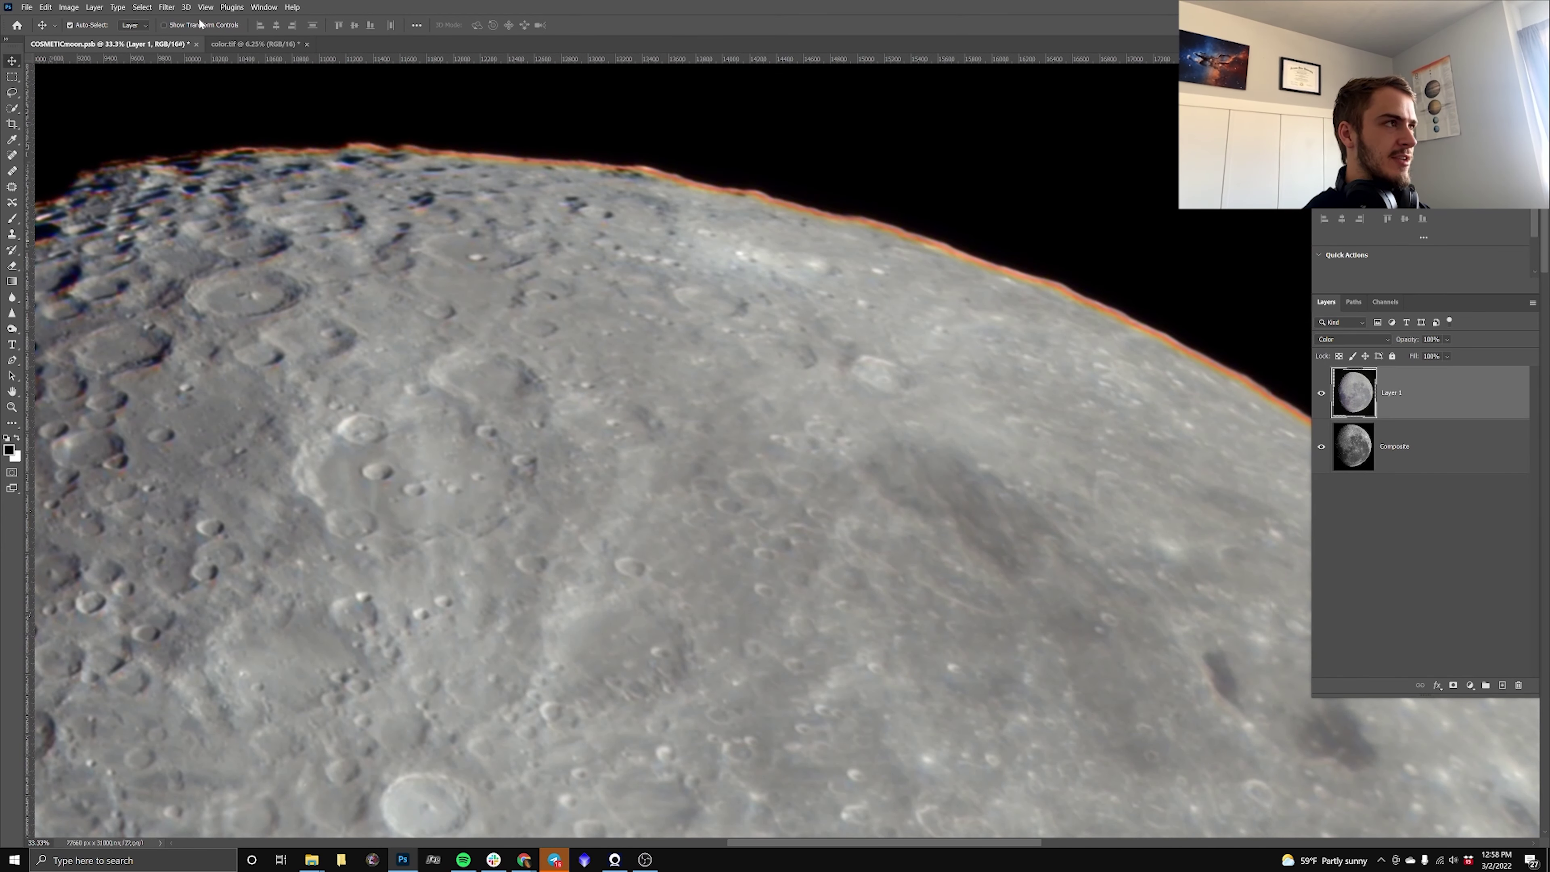
{"action": "left_click", "coordinate": [167, 7]}
{"action": "mouse_move", "coordinate": [218, 186]}
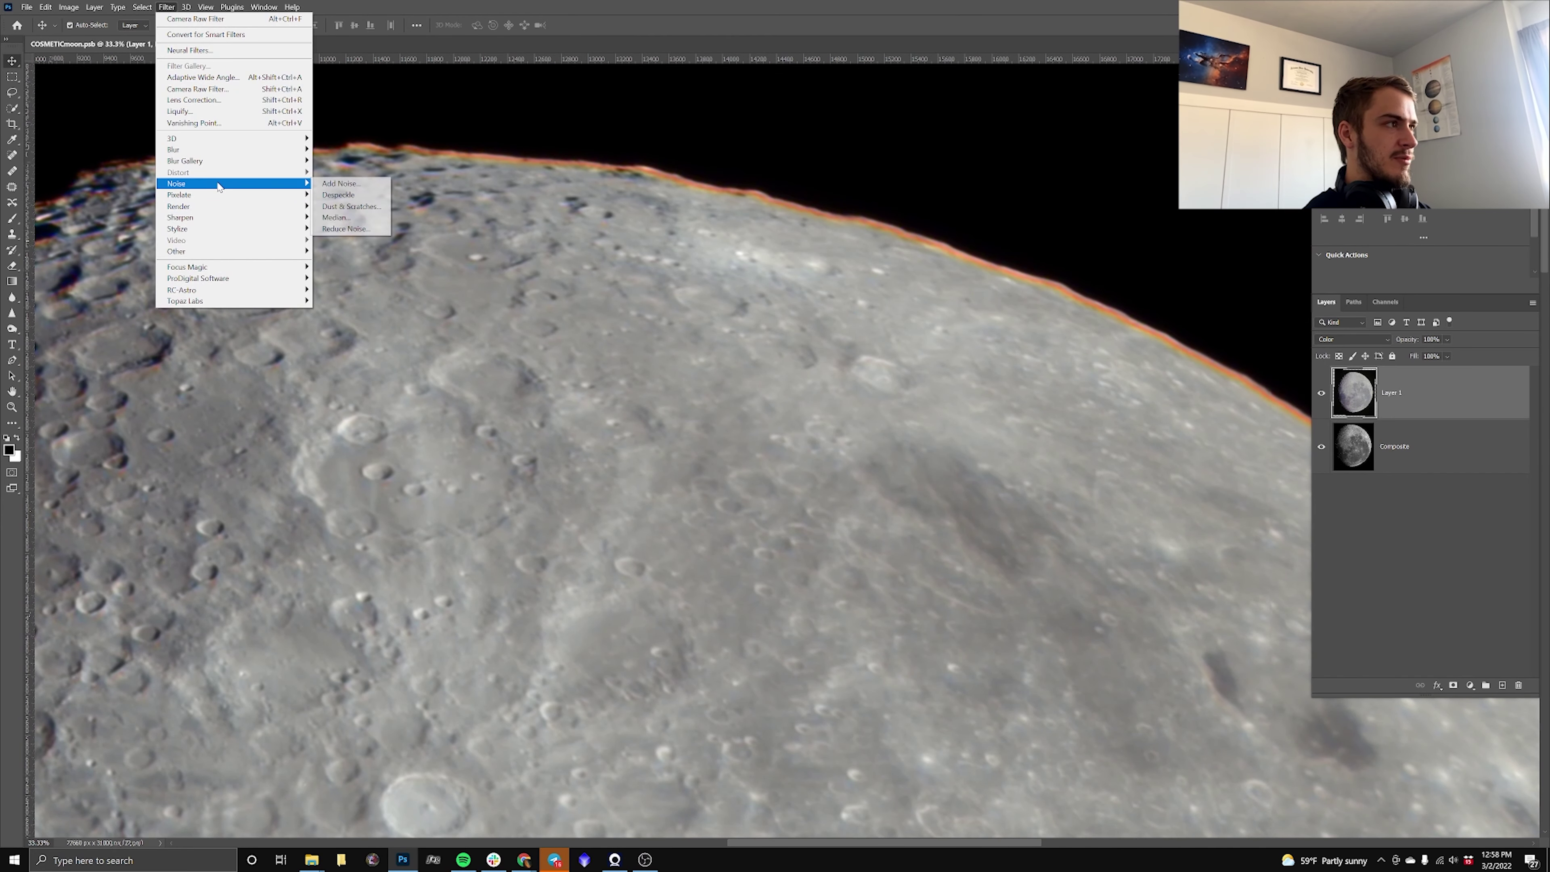
{"action": "left_click", "coordinate": [351, 207]}
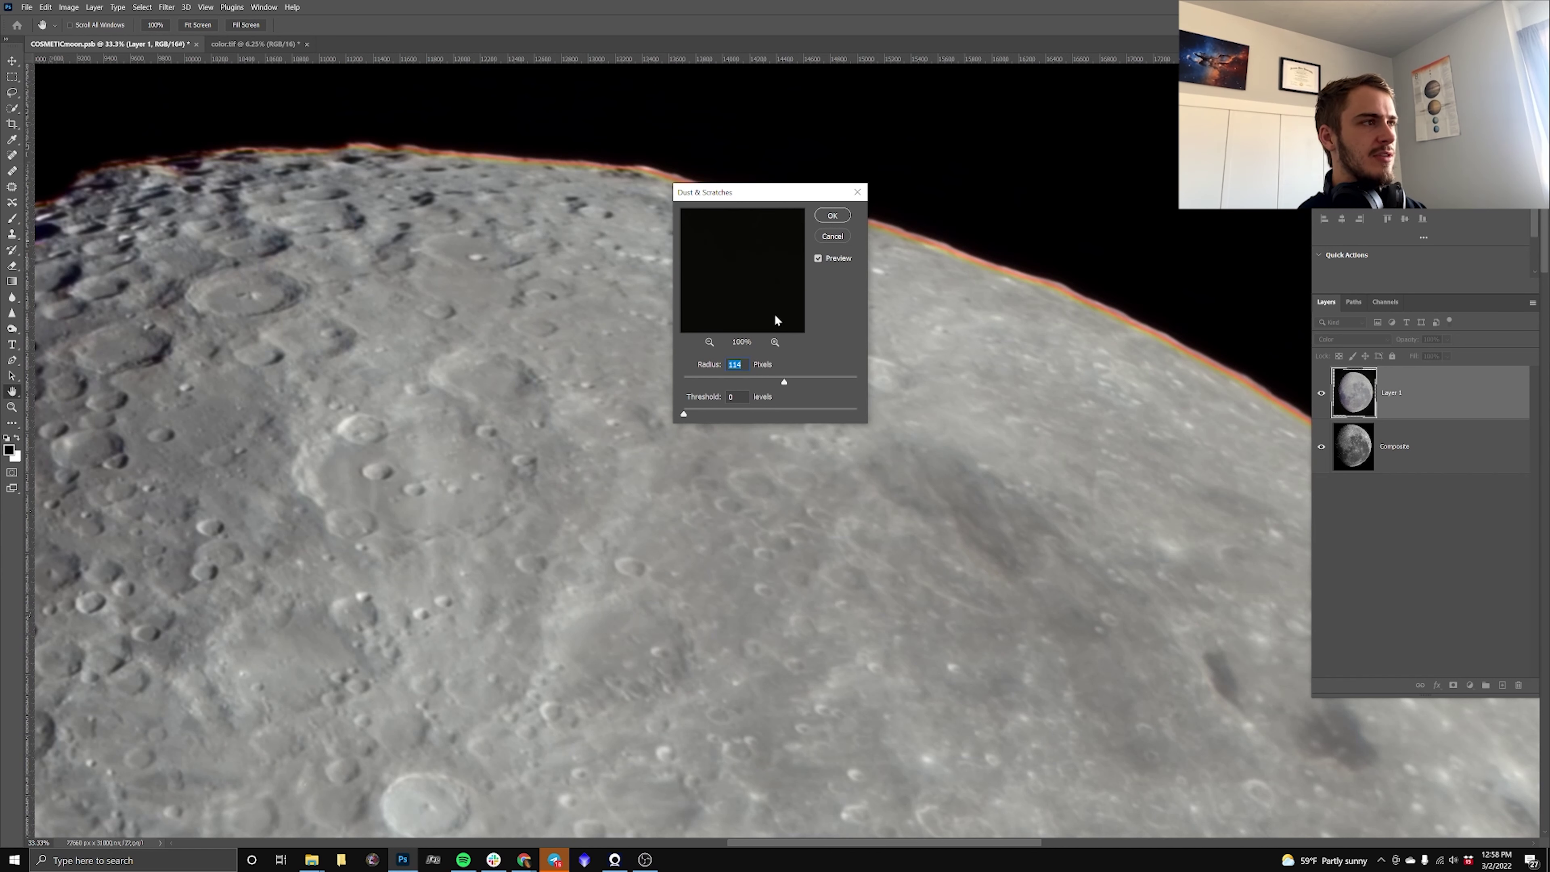
{"action": "left_click", "coordinate": [831, 216]}
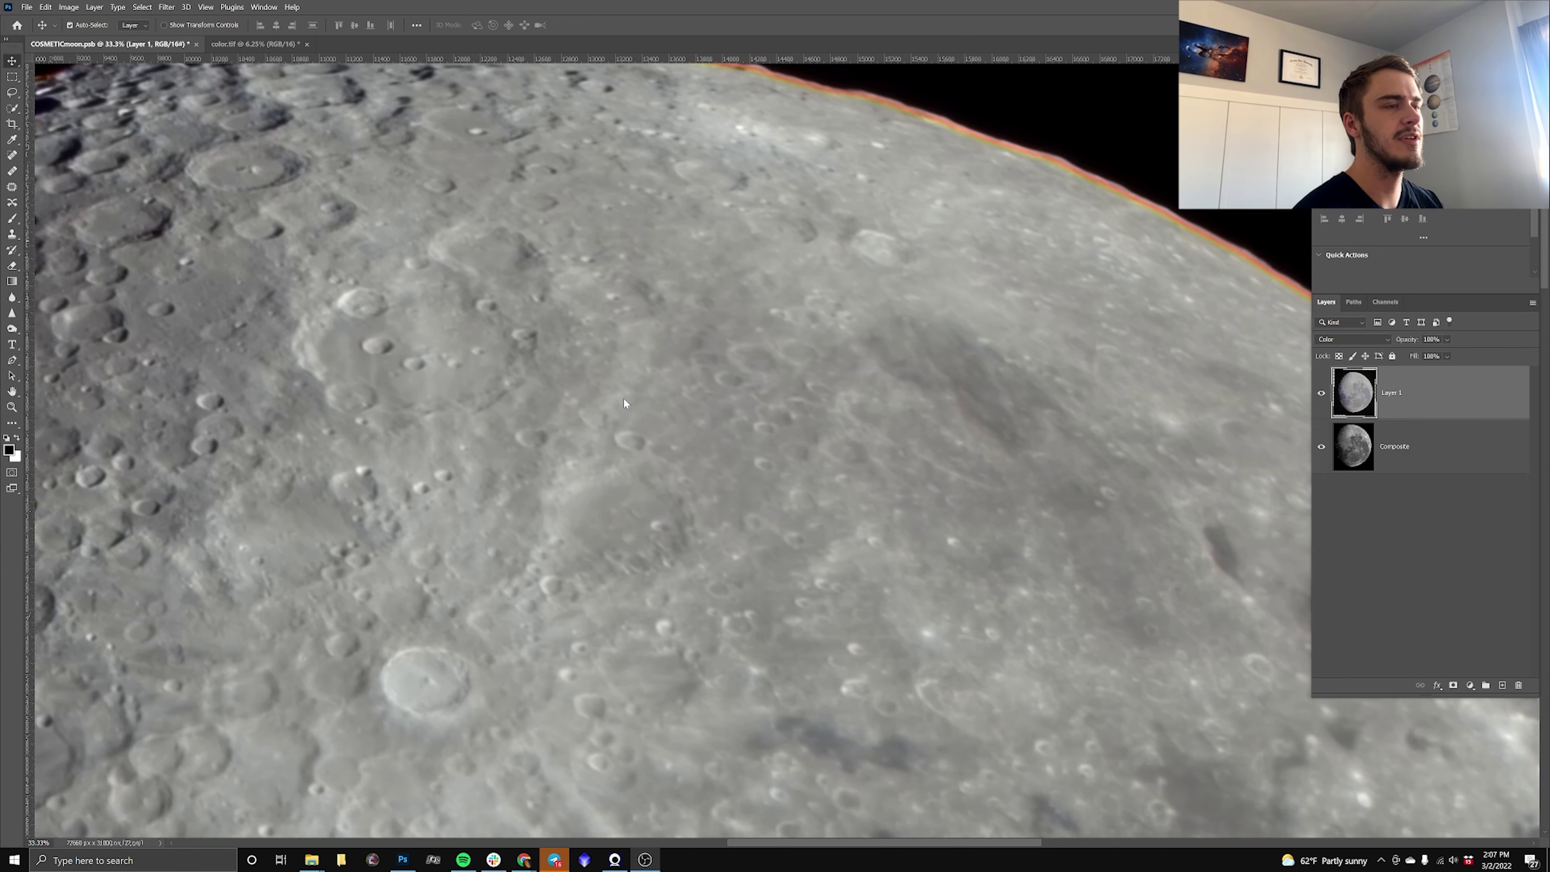
Examine the colored mosaic from the upper to the lower limb and compare it with the color layer hidden and shown.
{"action": "scroll", "coordinate": [622, 403], "scroll_direction": "up", "scroll_amount": 2}
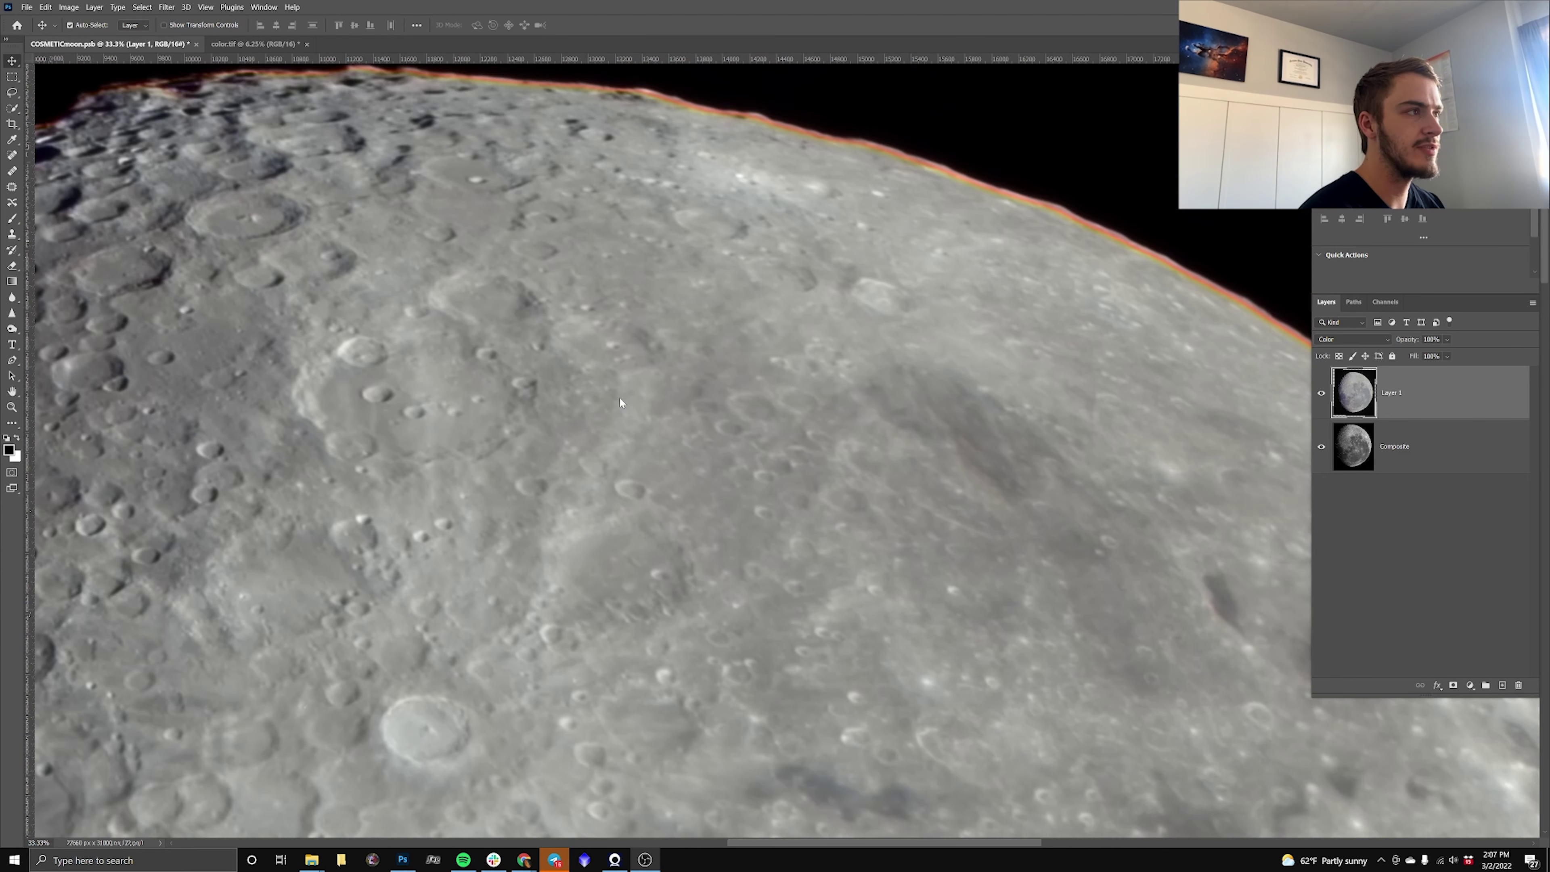
{"action": "scroll", "coordinate": [620, 401], "scroll_direction": "down", "scroll_amount": 2}
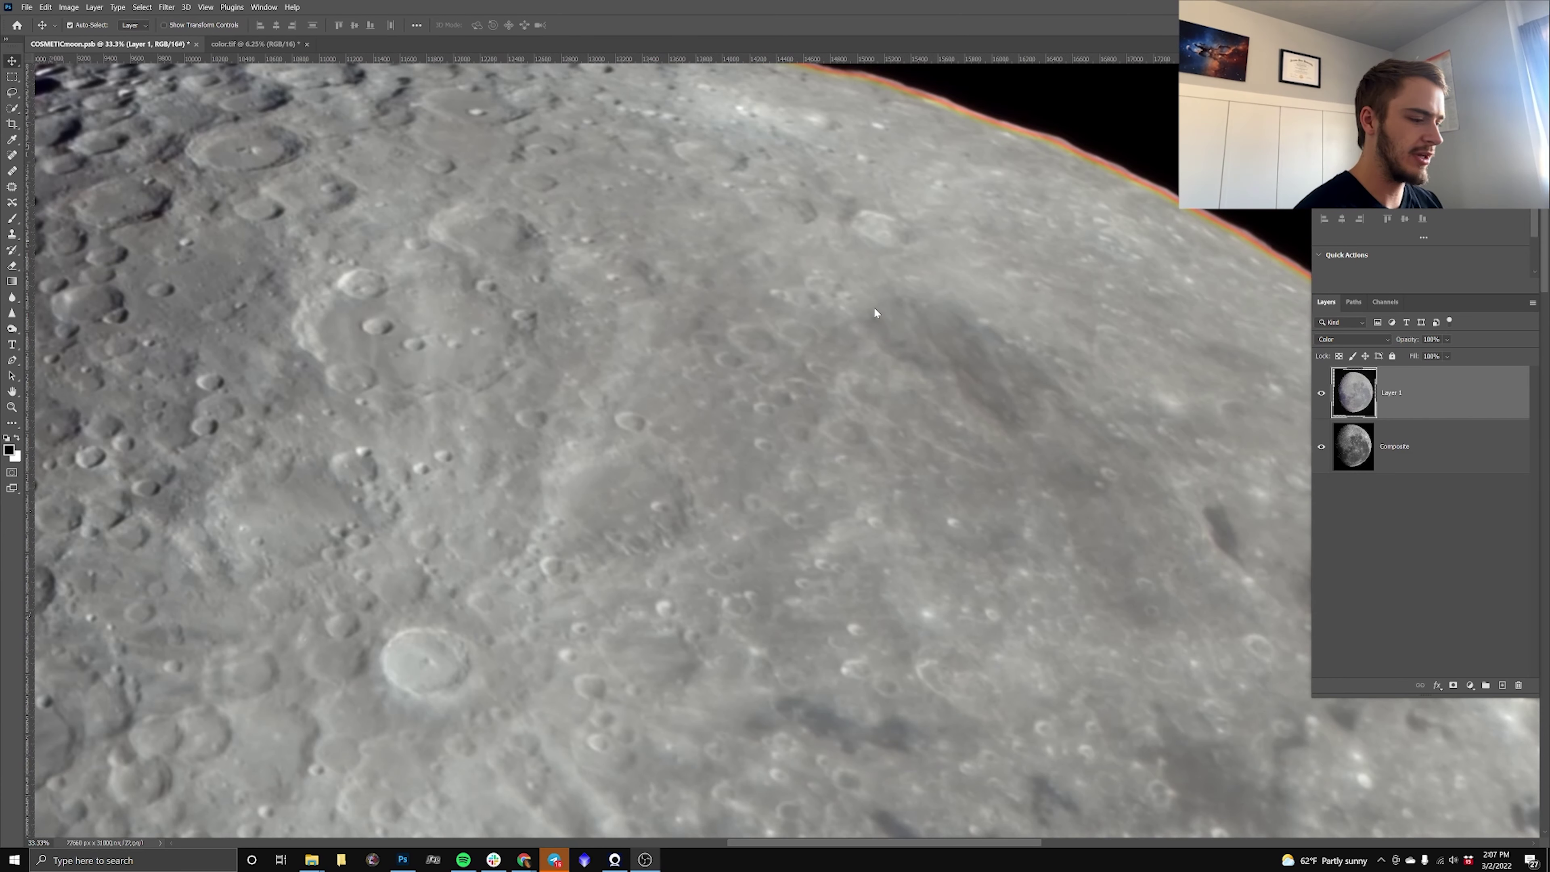
{"action": "scroll", "coordinate": [874, 310], "scroll_direction": "down", "scroll_amount": 3}
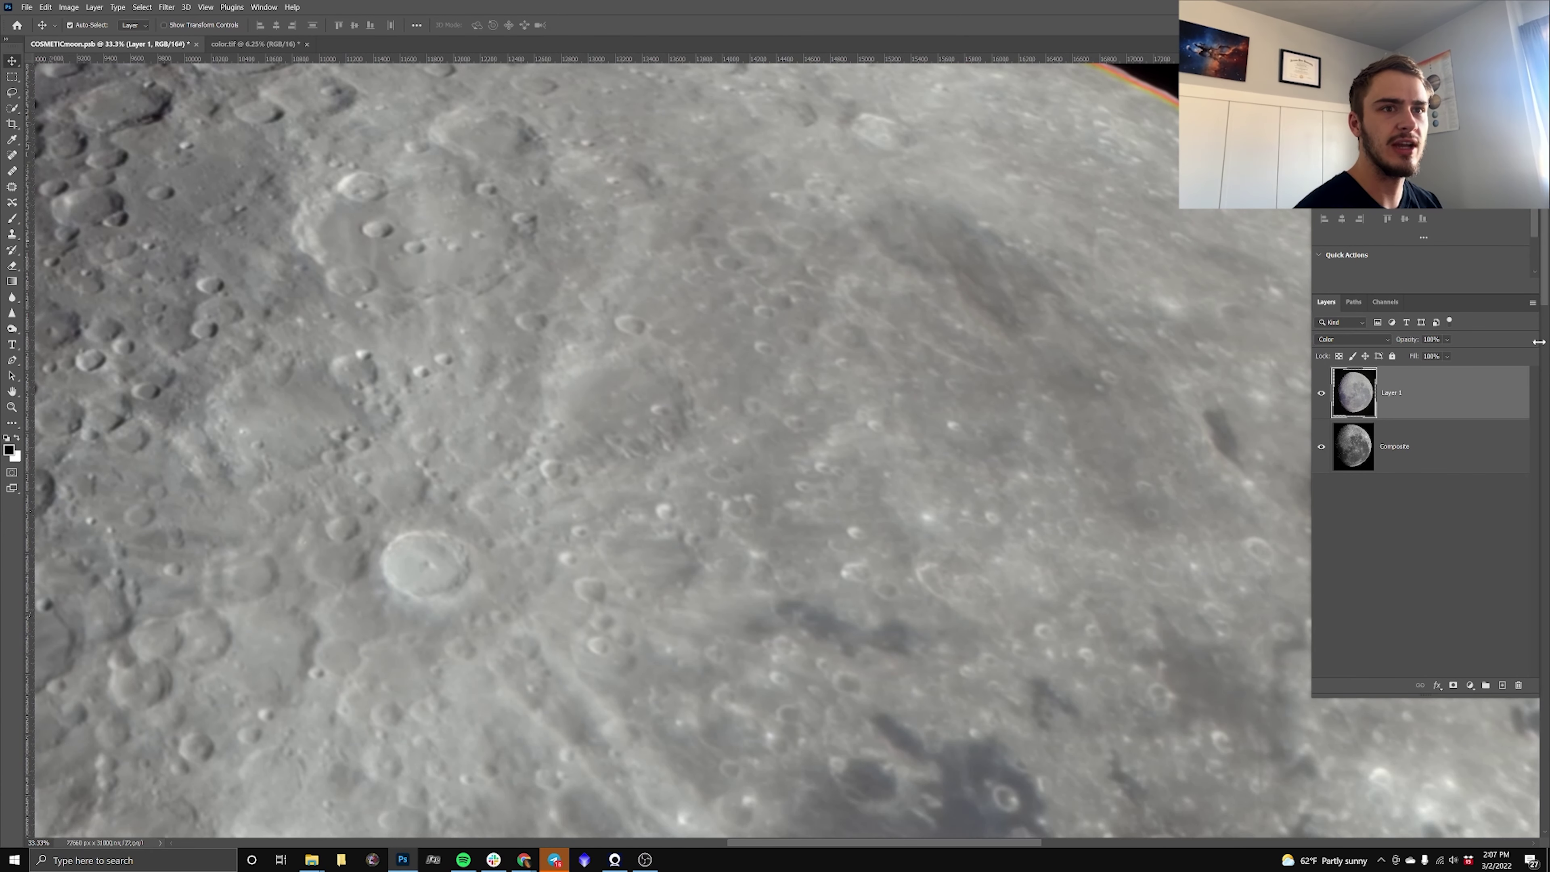
{"action": "scroll", "coordinate": [1546, 287], "scroll_direction": "down", "scroll_amount": 6}
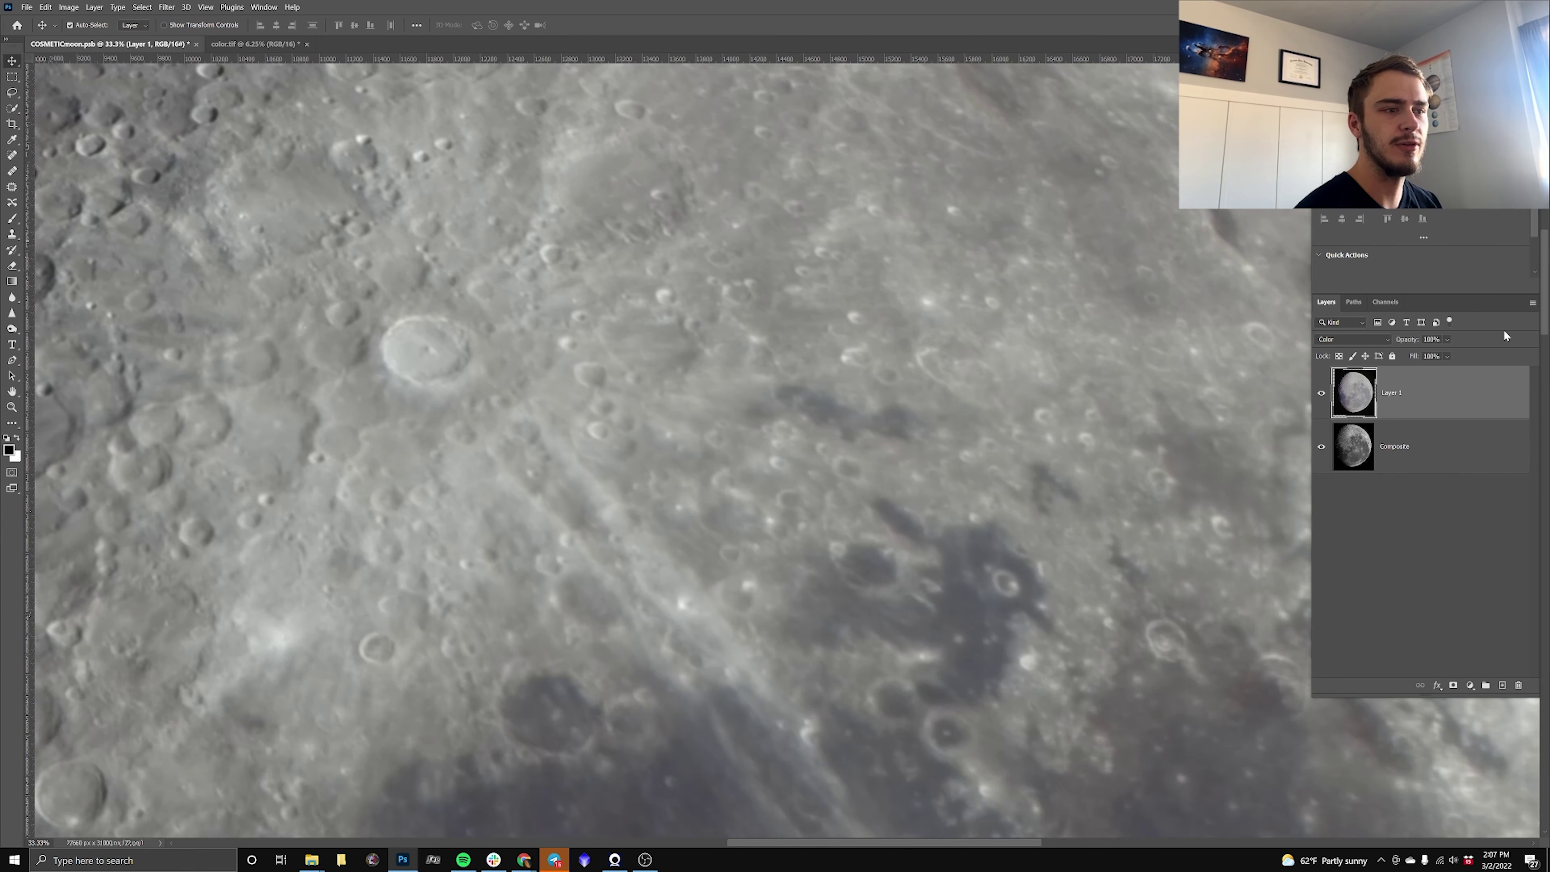
{"action": "left_click_drag", "start_coordinate": [1541, 337], "coordinate": [1536, 635]}
{"action": "key", "text": "ctrl+minus"}
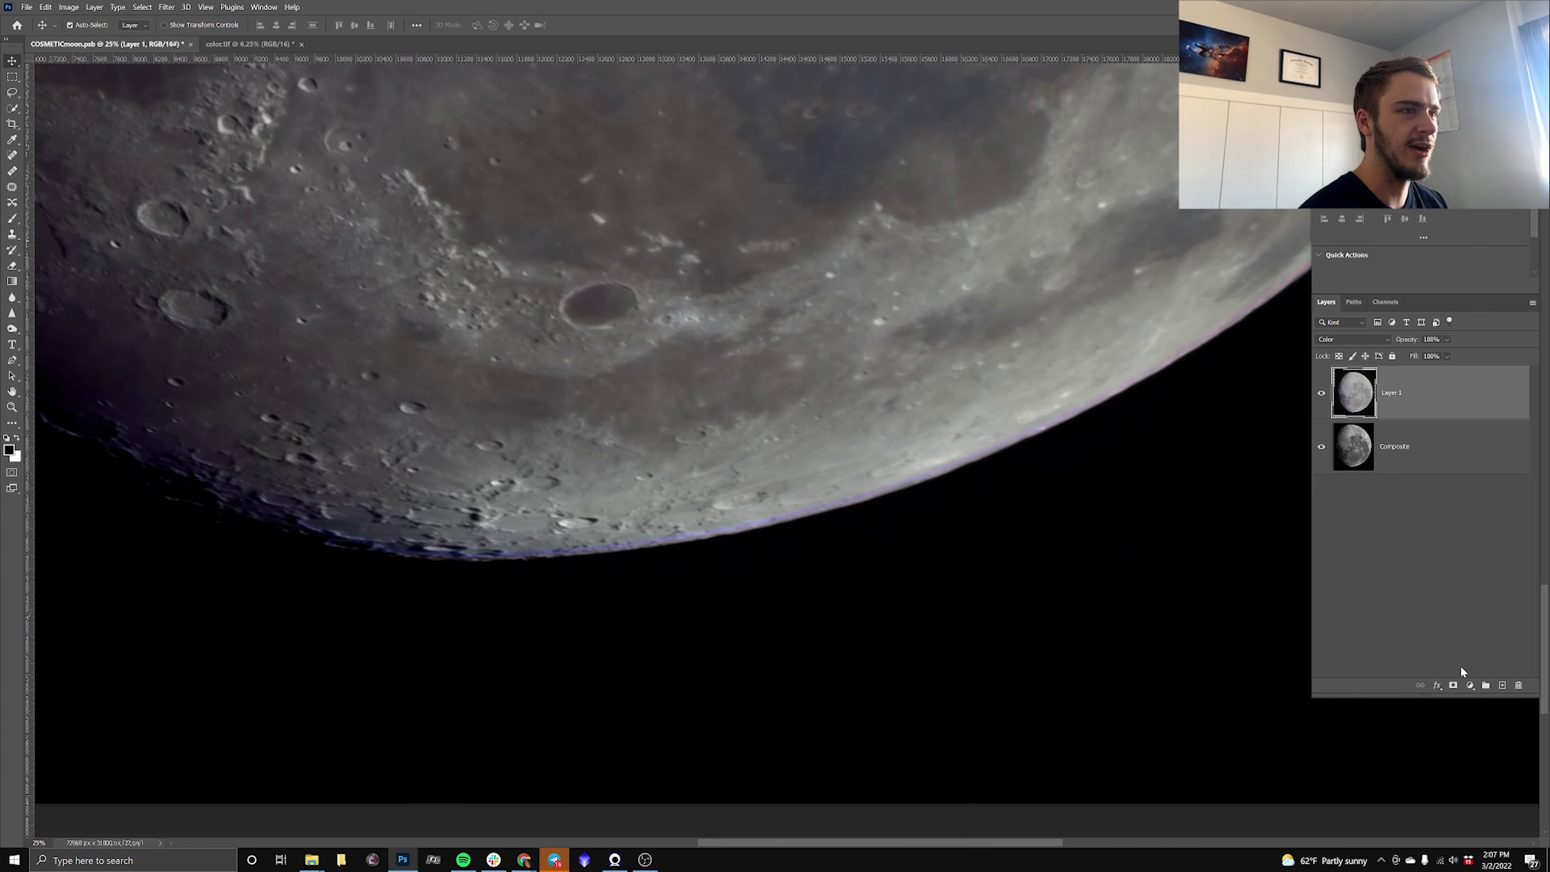
{"action": "scroll", "coordinate": [1272, 448], "scroll_direction": "up", "scroll_amount": 1}
{"action": "left_click", "coordinate": [1319, 393]}
{"action": "left_click", "coordinate": [1320, 394]}
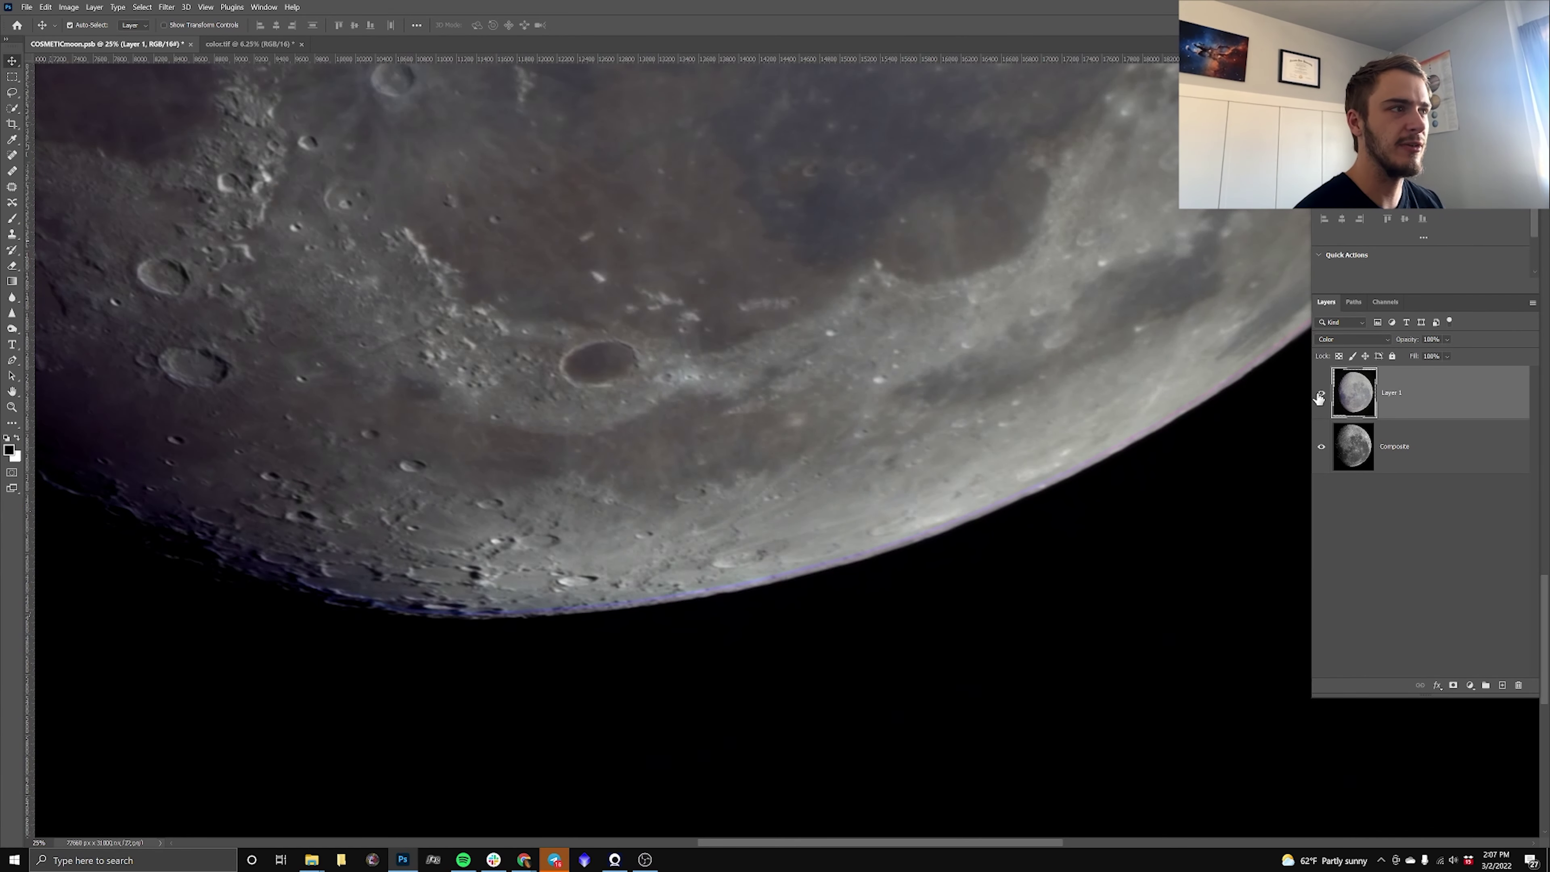
{"action": "left_click", "coordinate": [1319, 394]}
{"action": "left_click", "coordinate": [1319, 394]}
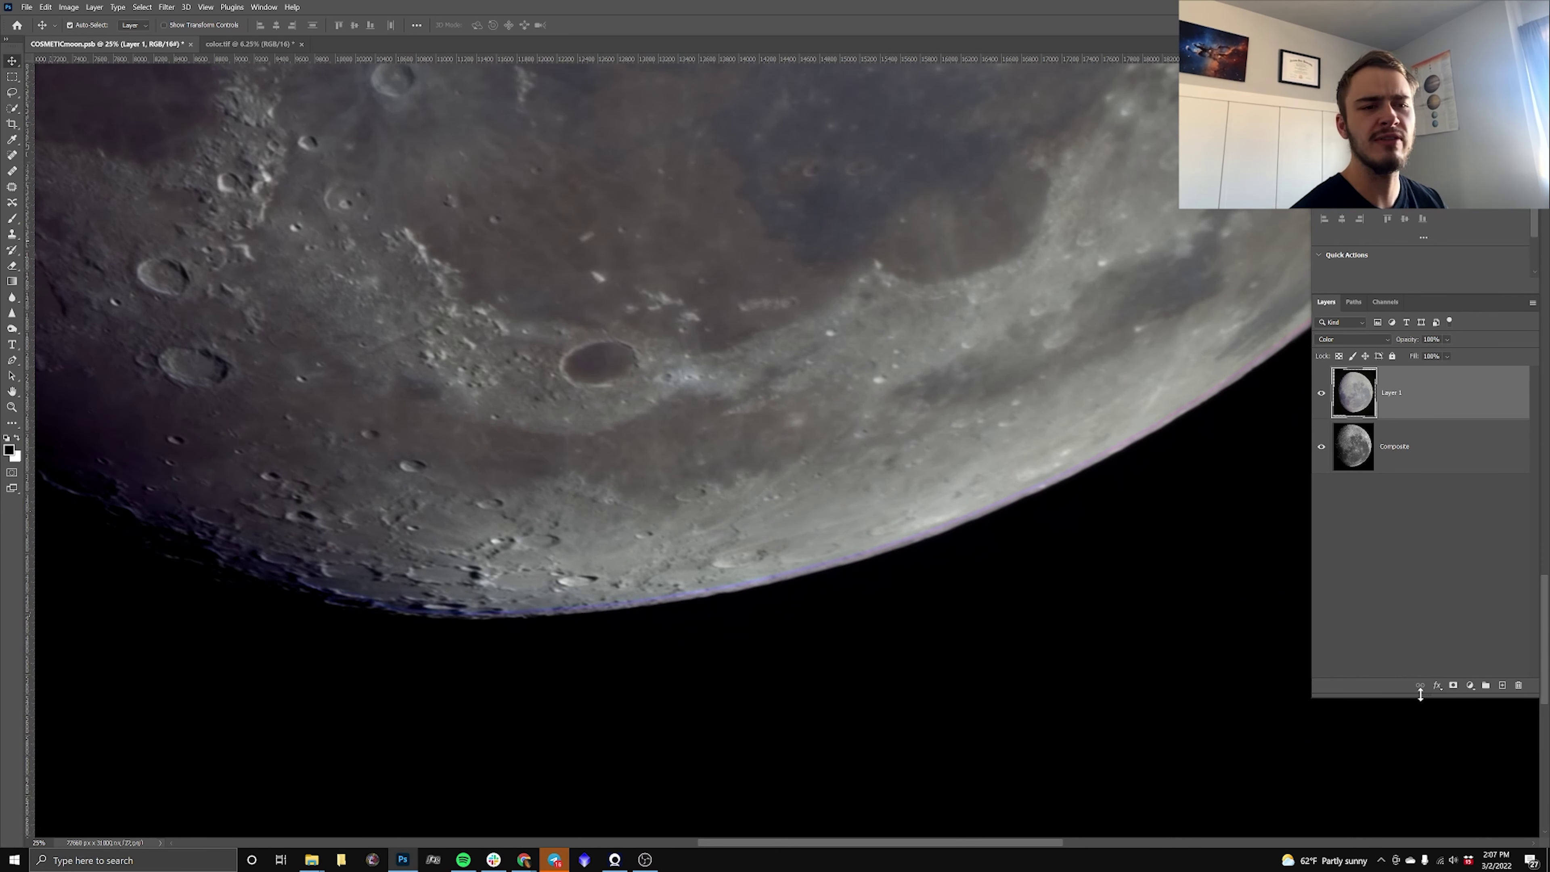
Add a layer mask to the color layer and brush black on it along the moon's bottom limb to hide the color fringe.
{"action": "left_click", "coordinate": [1453, 684]}
{"action": "left_click", "coordinate": [12, 219]}
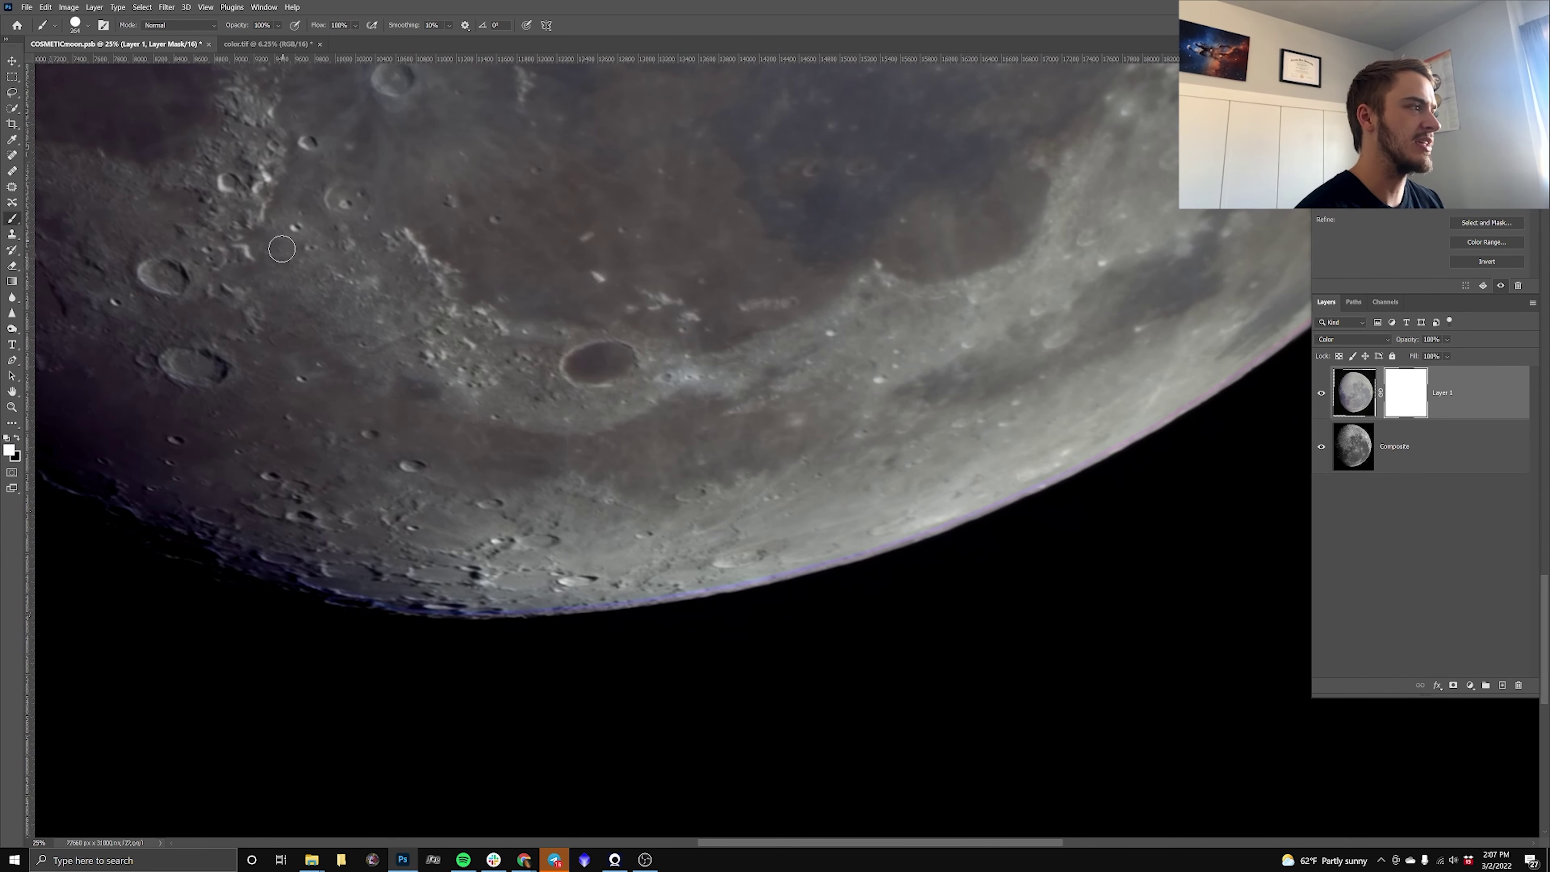
{"action": "left_click", "coordinate": [17, 438]}
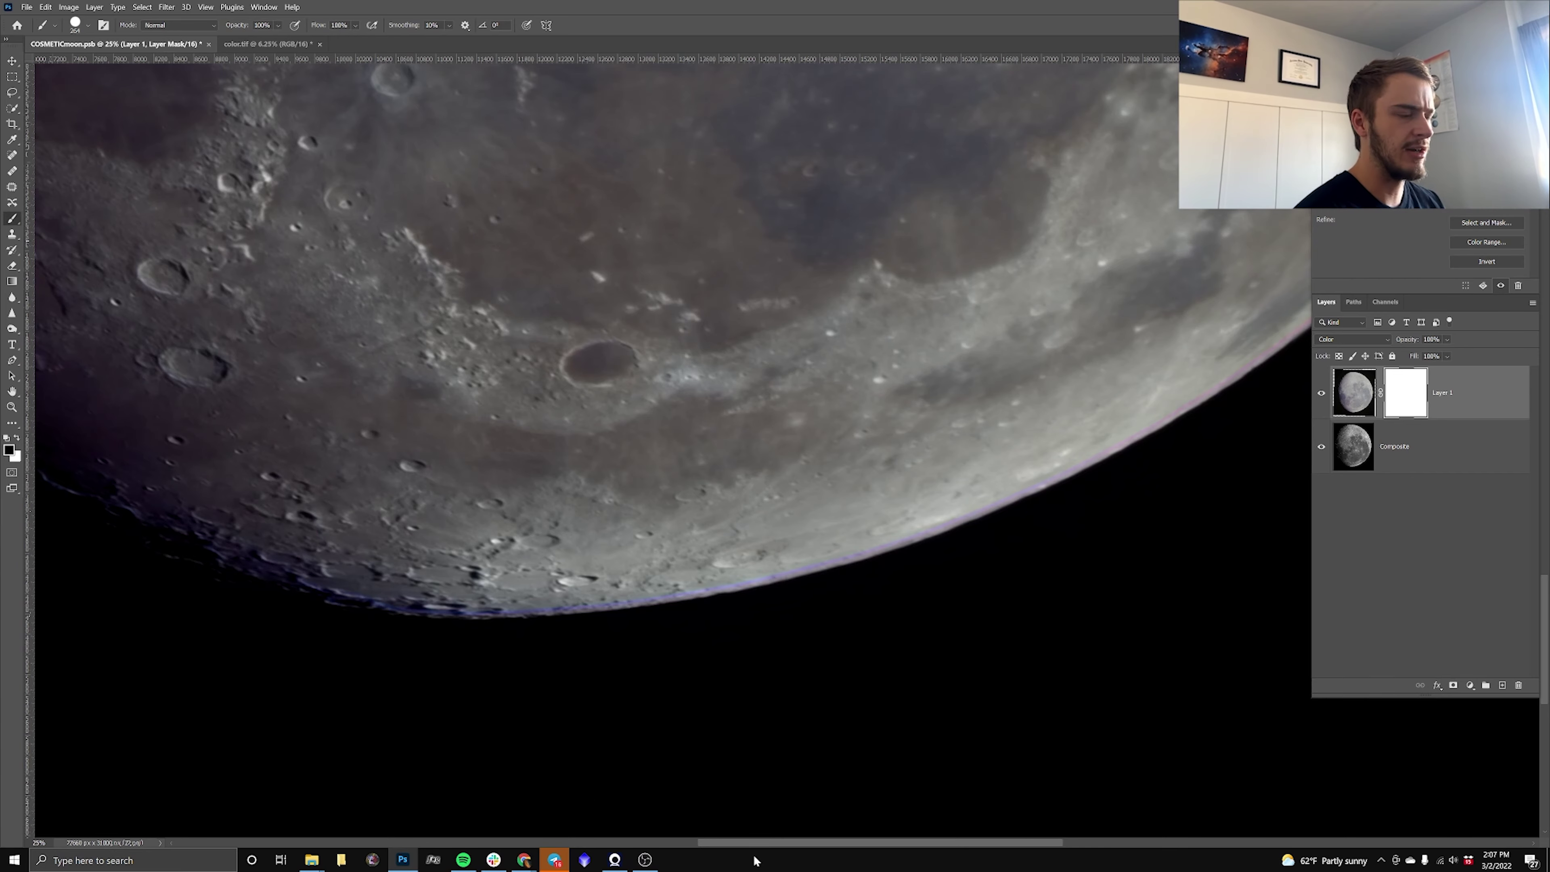
{"action": "scroll", "coordinate": [715, 817], "scroll_direction": "left", "scroll_amount": 5}
{"action": "mouse_move", "coordinate": [310, 512]}
{"action": "left_mouse_down"}
{"action": "mouse_move", "coordinate": [660, 619]}
{"action": "mouse_move", "coordinate": [1094, 543]}
{"action": "left_mouse_up"}
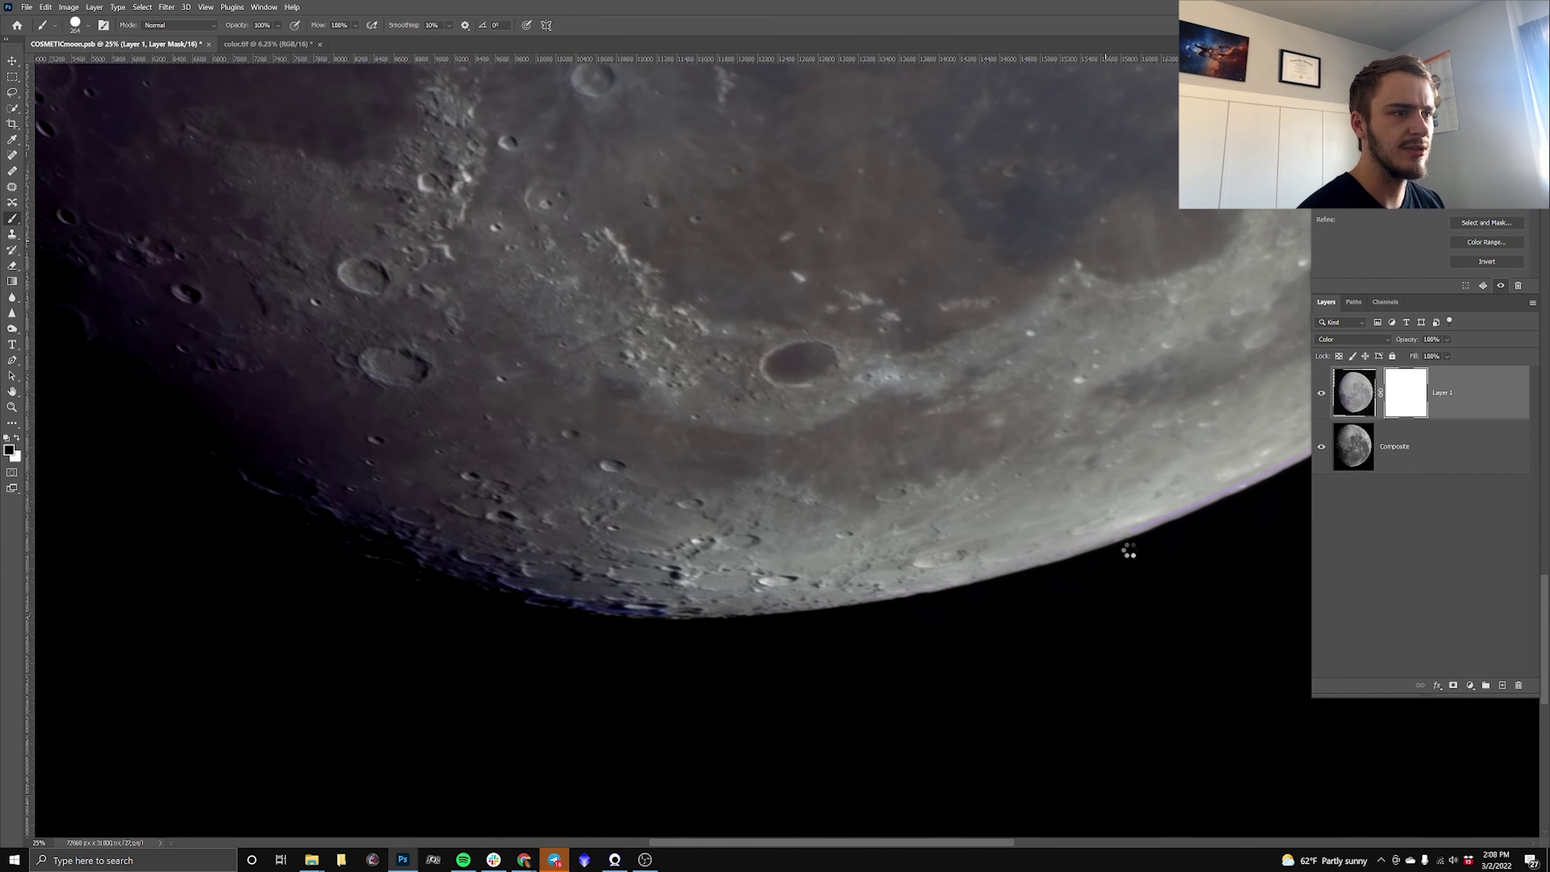
Mask out the purple and red fringe along the moon's lower-right limb with black brush strokes on the color layer's mask.
{"action": "scroll", "coordinate": [794, 762], "scroll_direction": "up", "scroll_amount": 1}
{"action": "scroll", "coordinate": [781, 671], "scroll_direction": "right", "scroll_amount": 9}
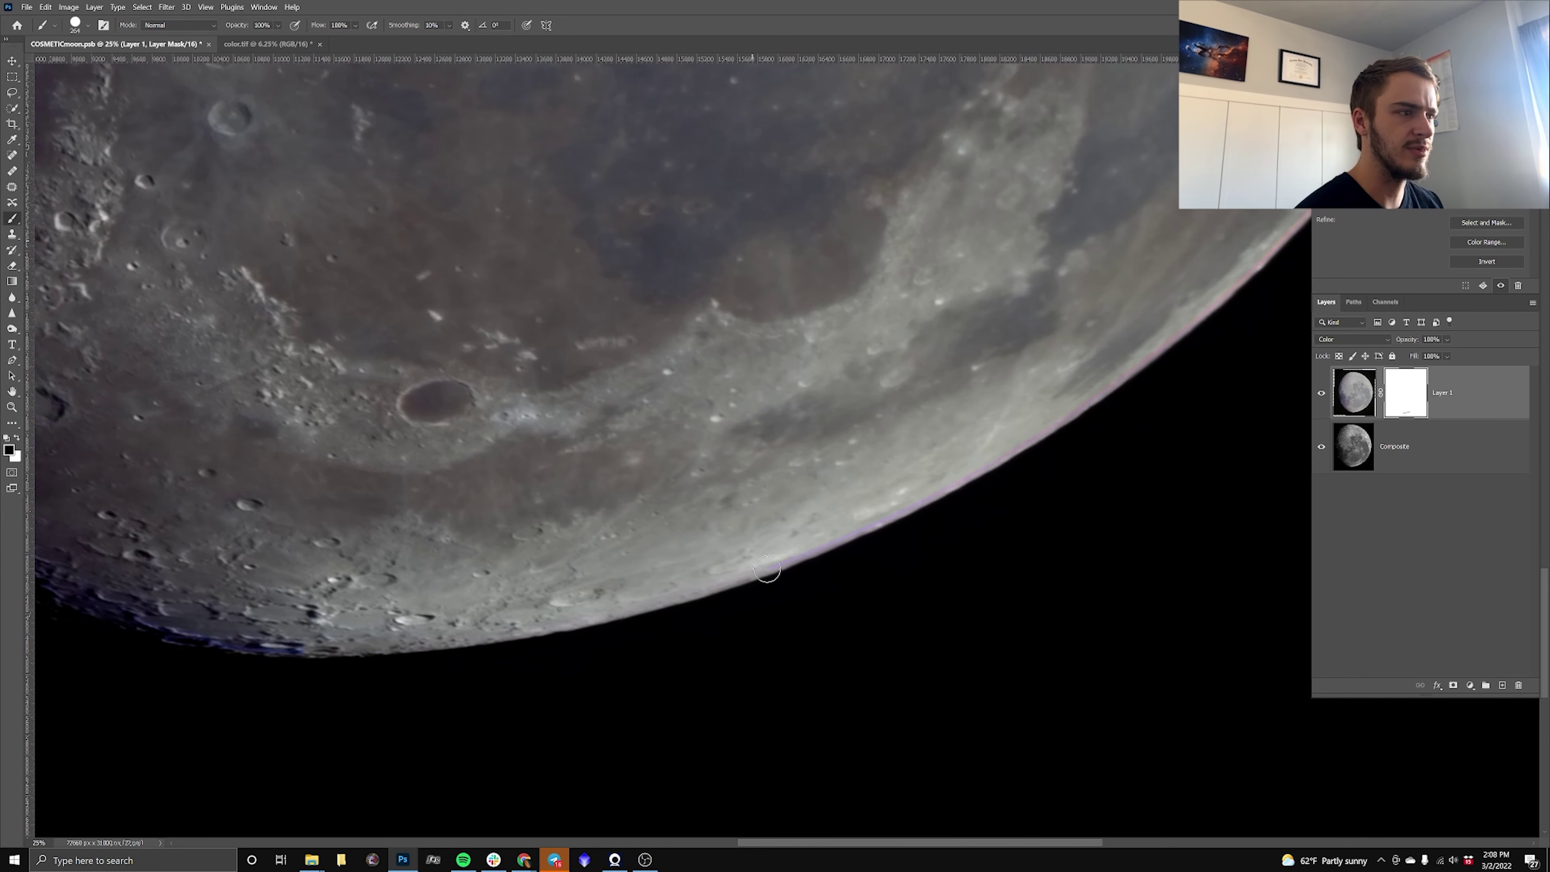
{"action": "left_click_drag", "start_coordinate": [886, 525], "coordinate": [1120, 380]}
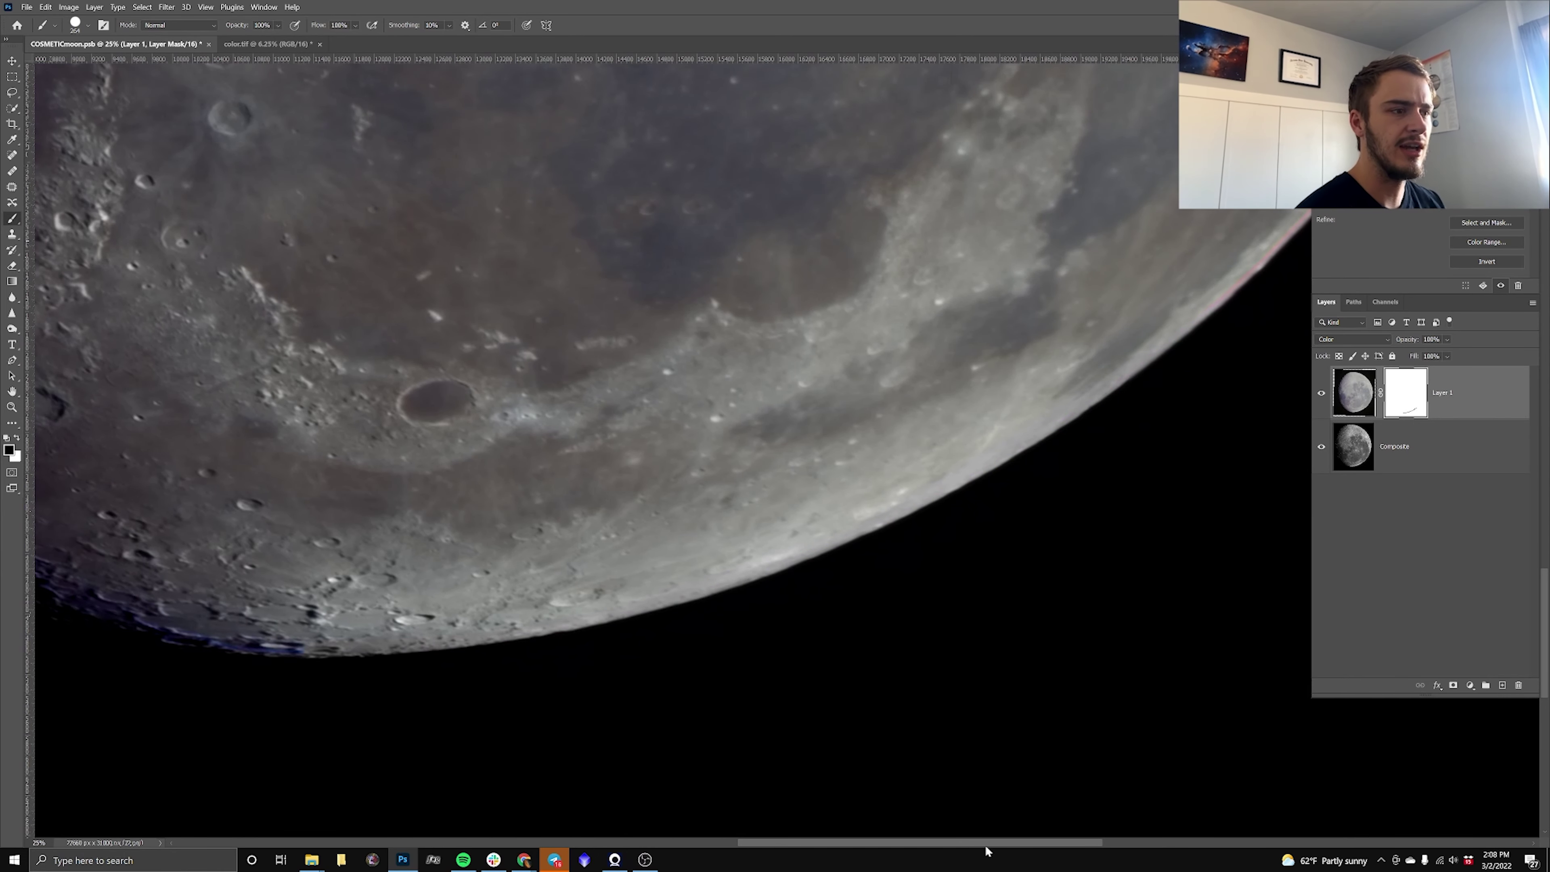
{"action": "scroll", "coordinate": [1037, 825], "scroll_direction": "right", "scroll_amount": 10}
{"action": "scroll", "coordinate": [1001, 611], "scroll_direction": "up", "scroll_amount": 2}
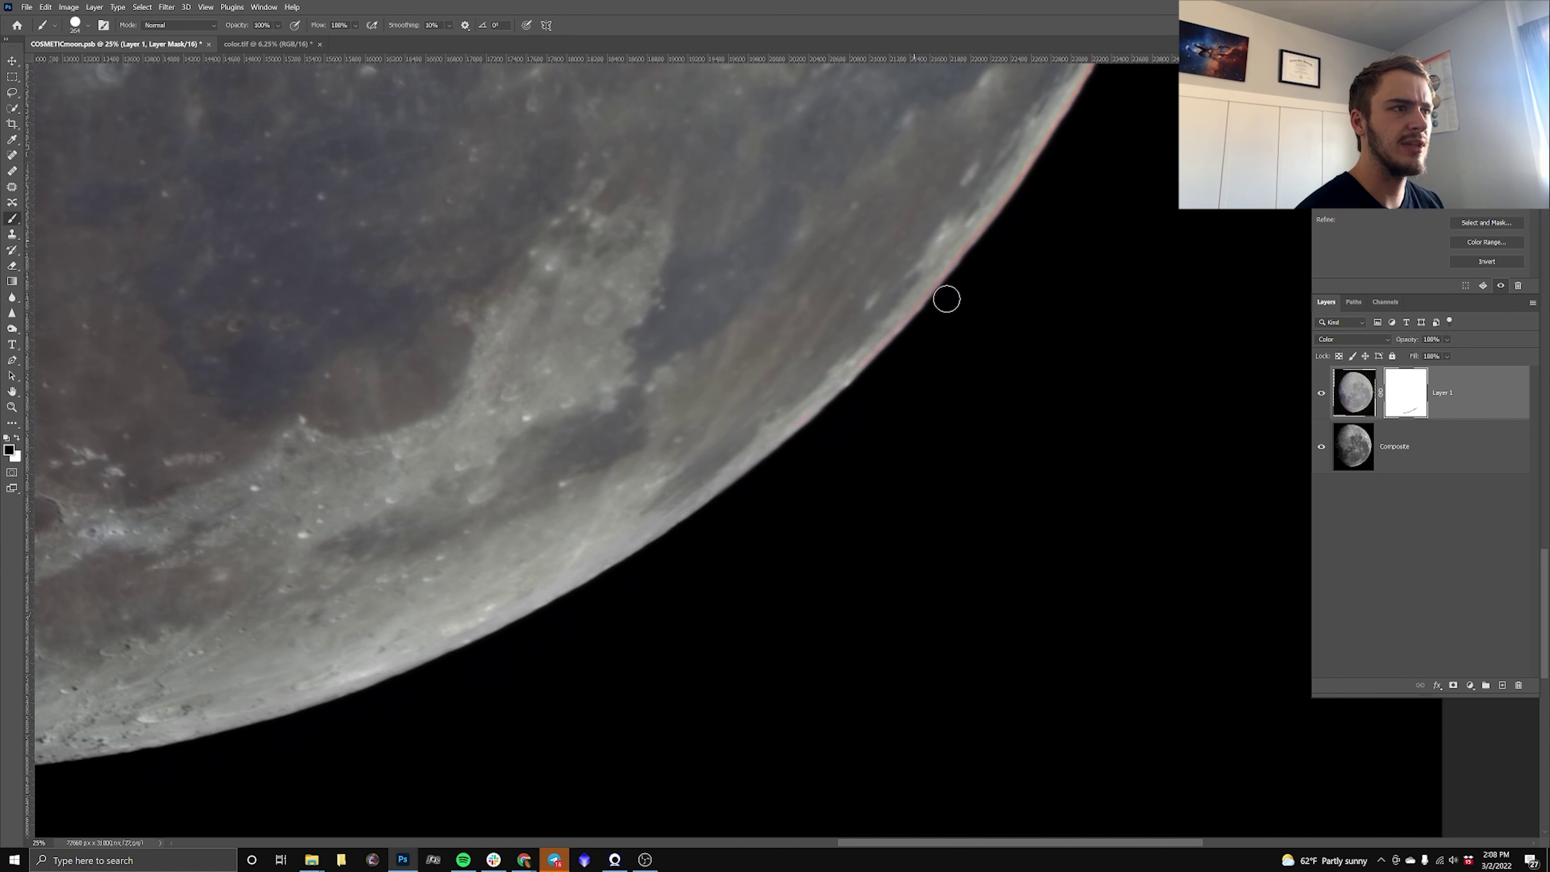
{"action": "mouse_move", "coordinate": [947, 299]}
{"action": "left_mouse_down"}
{"action": "mouse_move", "coordinate": [850, 404]}
{"action": "mouse_move", "coordinate": [991, 245]}
{"action": "mouse_move", "coordinate": [947, 285]}
{"action": "mouse_move", "coordinate": [960, 258]}
{"action": "mouse_move", "coordinate": [1029, 200]}
{"action": "left_mouse_up"}
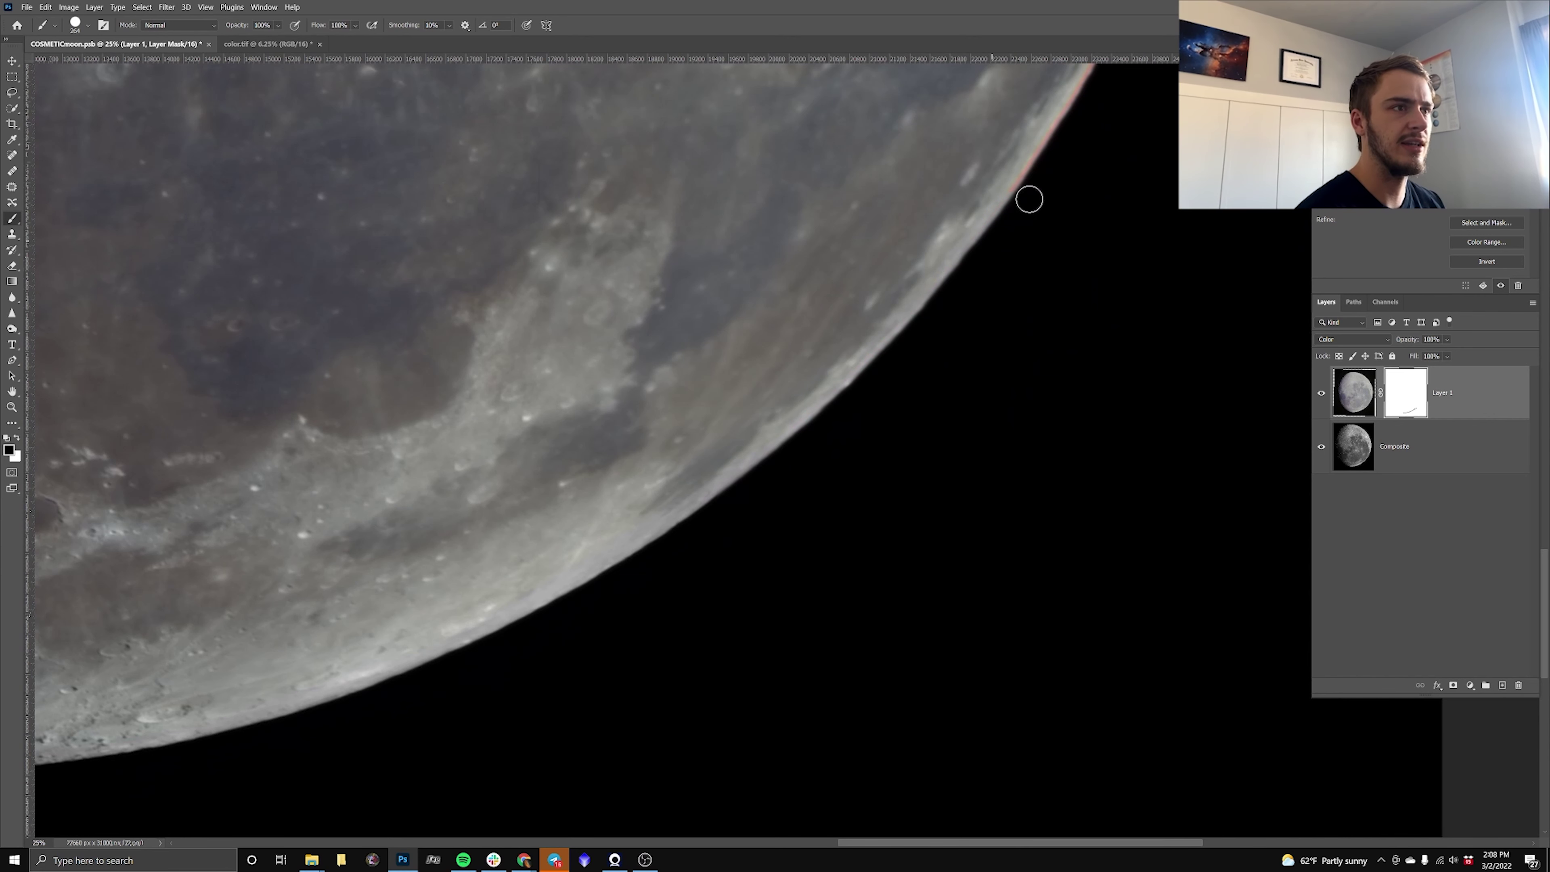
{"action": "scroll", "coordinate": [1086, 262], "scroll_direction": "up", "scroll_amount": 5}
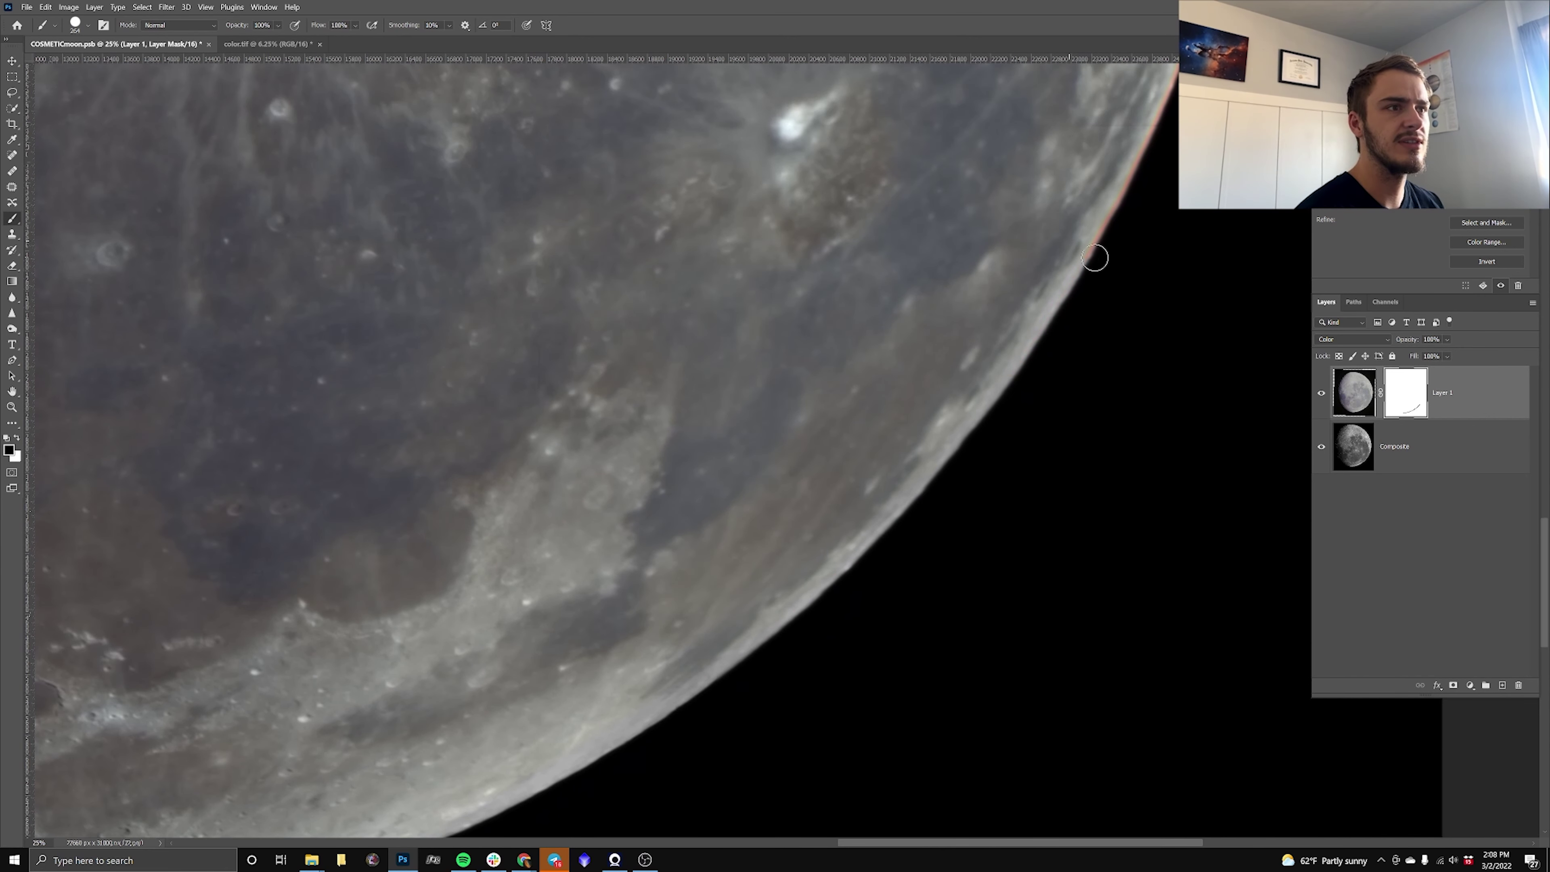
{"action": "scroll", "coordinate": [1162, 281], "scroll_direction": "up", "scroll_amount": 4}
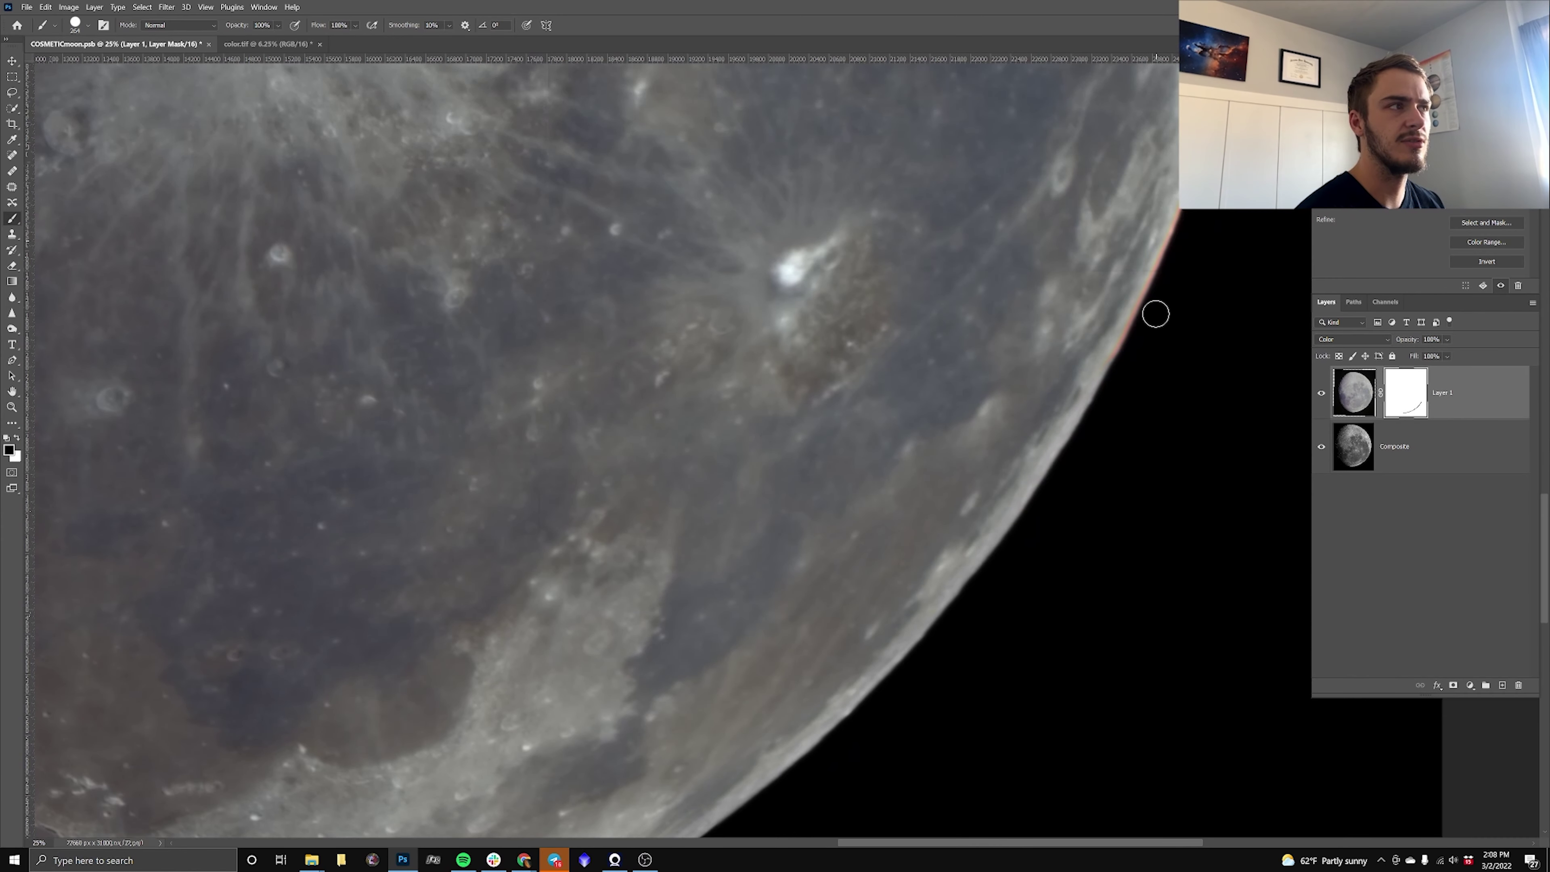
{"action": "scroll", "coordinate": [1211, 305], "scroll_direction": "up", "scroll_amount": 7}
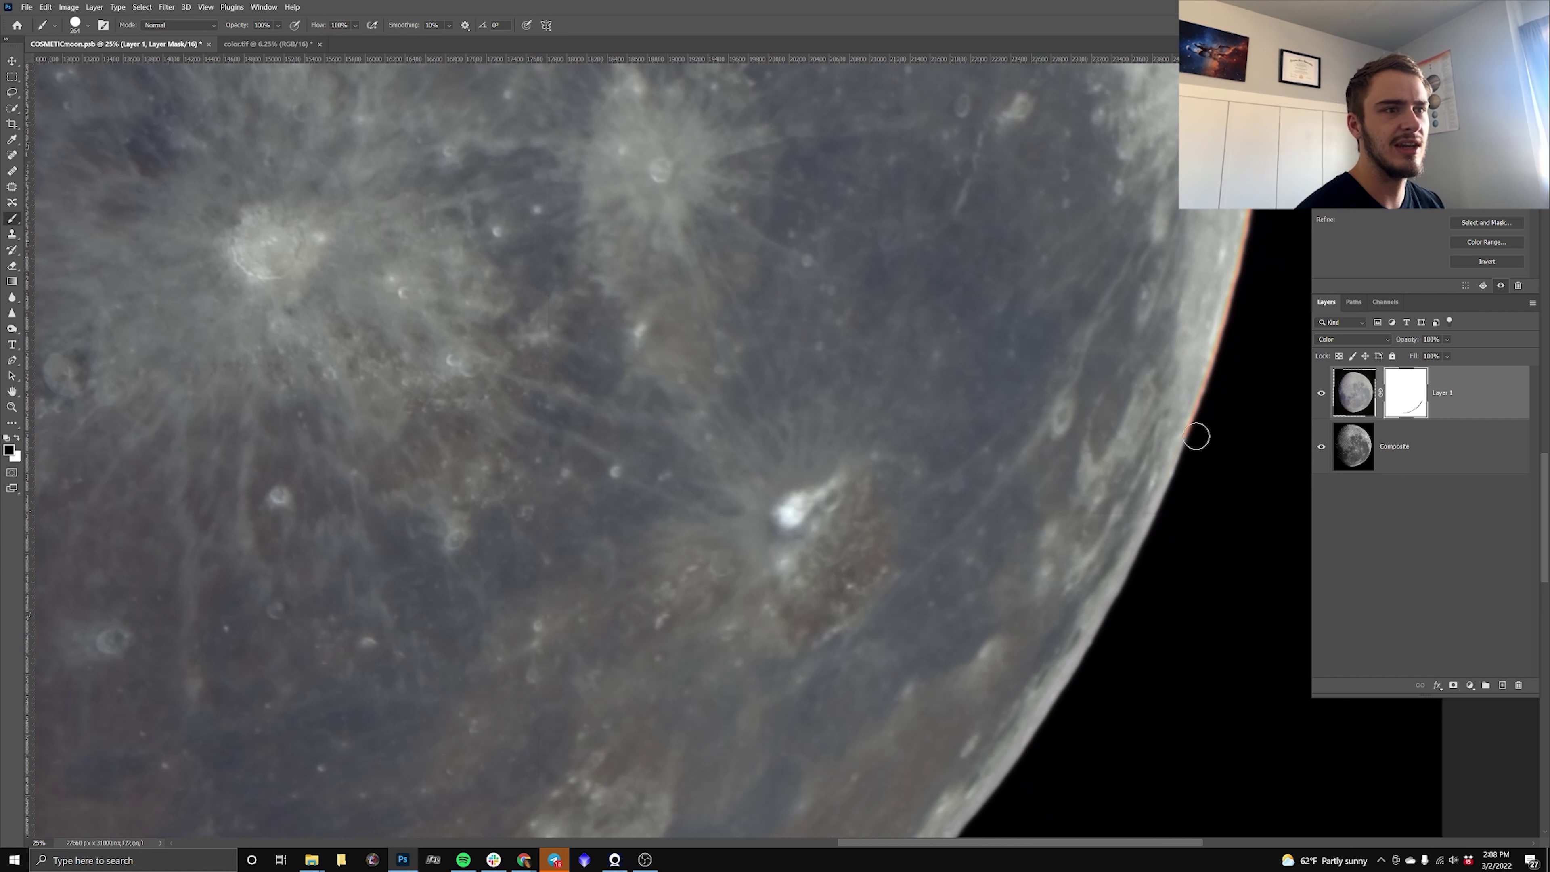
Heal a short streak near the moon's right limb on the Composite layer with the content-aware Spot Healing Brush.
{"action": "left_click", "coordinate": [1474, 467]}
{"action": "left_click", "coordinate": [12, 154]}
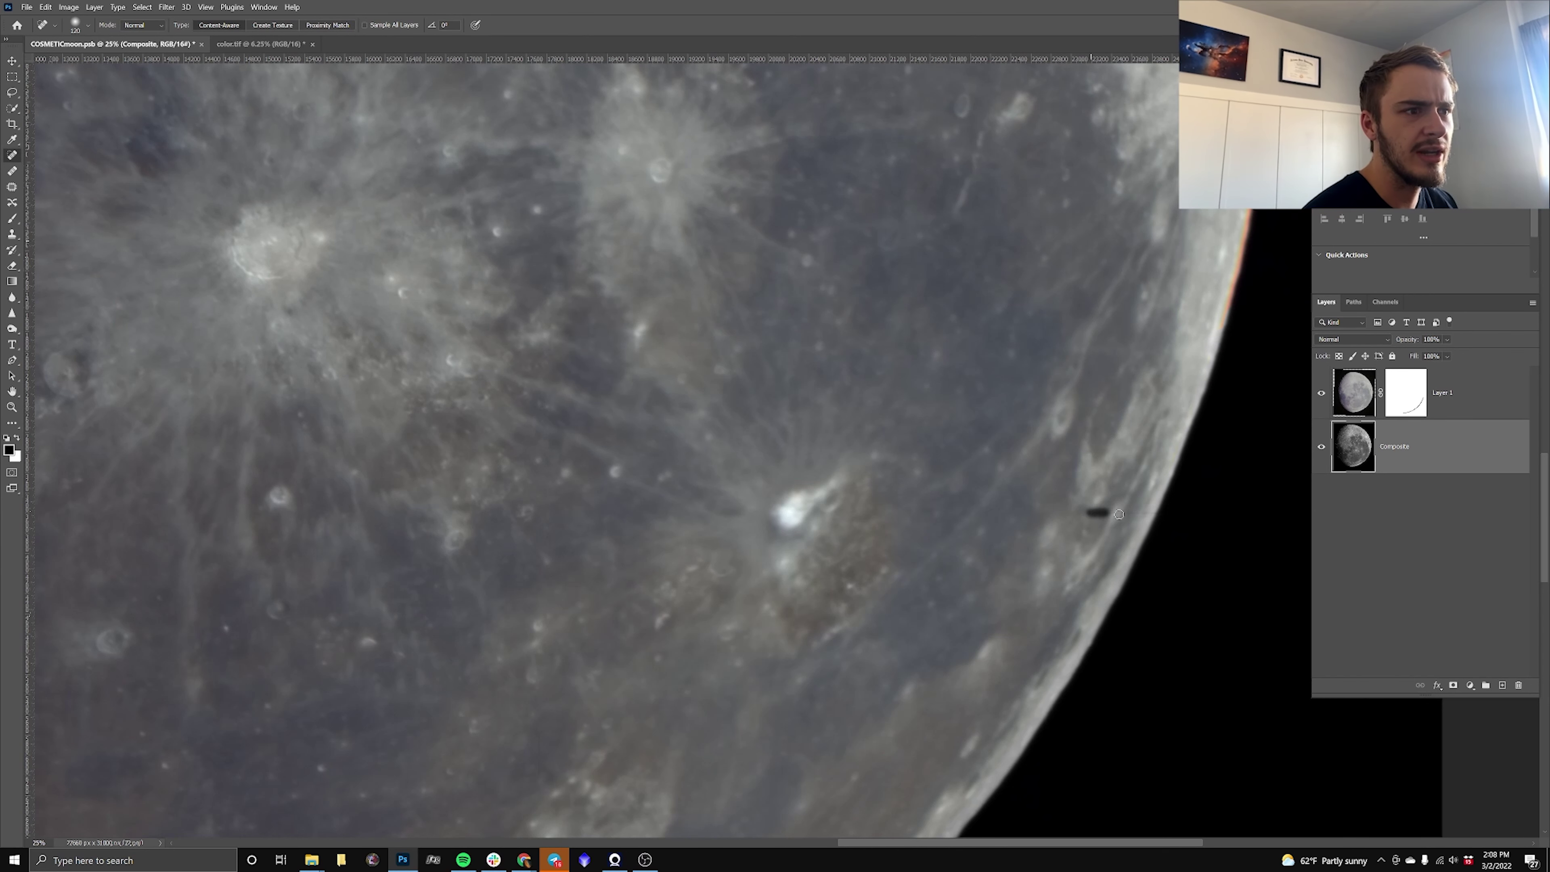
{"action": "left_click_drag", "start_coordinate": [1118, 515], "coordinate": [1159, 517]}
Return to the color layer's mask and brush black along the right and upper-right limb to hide the orange fringe.
{"action": "scroll", "coordinate": [1050, 537], "scroll_direction": "up", "scroll_amount": 5}
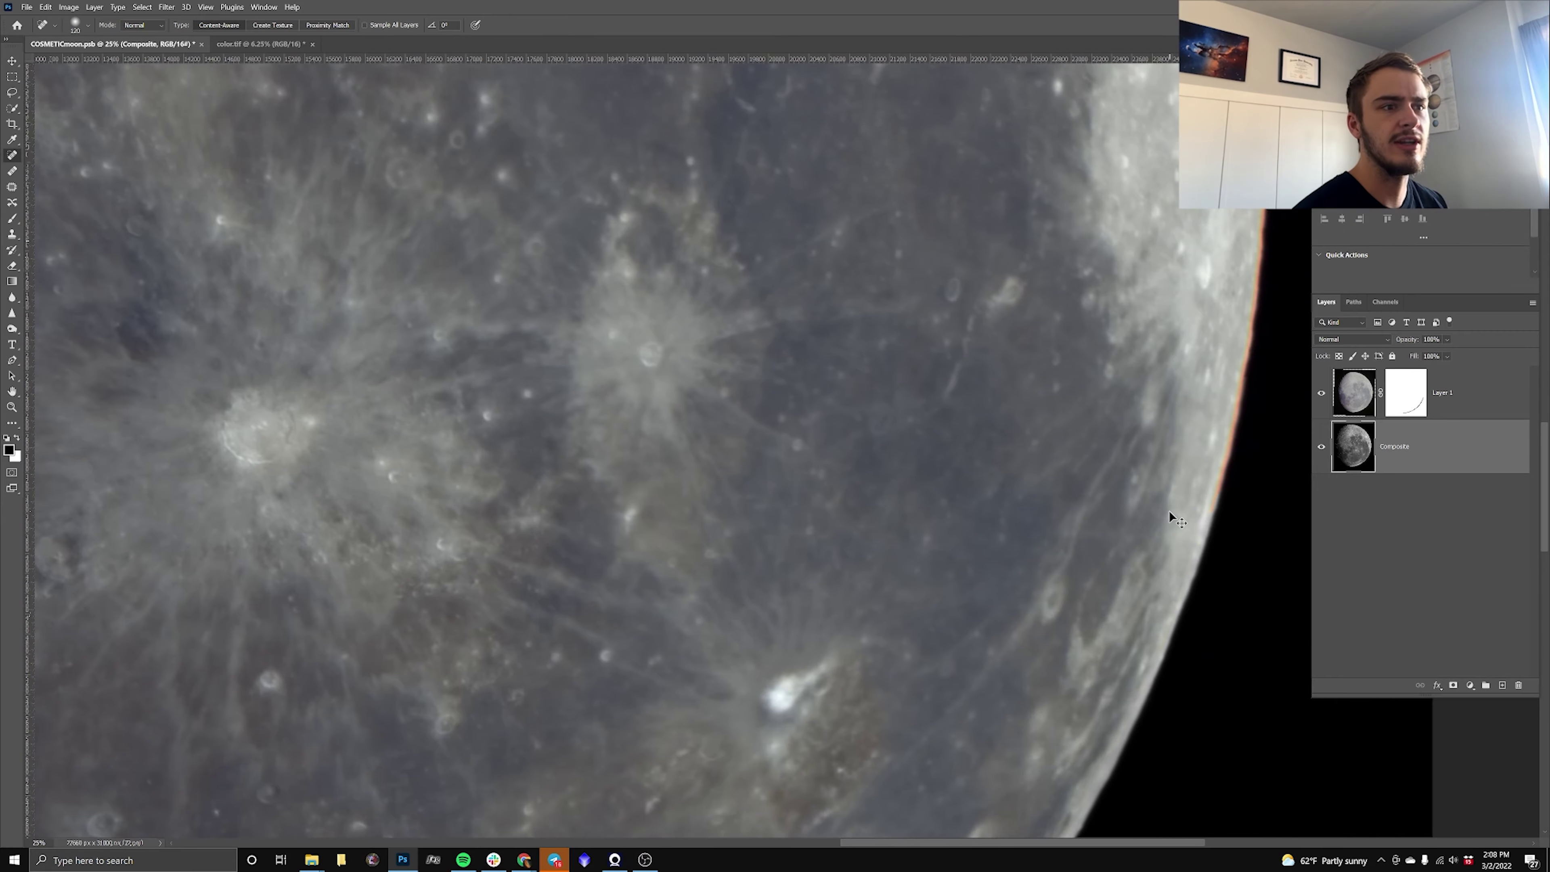
{"action": "scroll", "coordinate": [1170, 512], "scroll_direction": "right", "scroll_amount": 3}
{"action": "left_click", "coordinate": [1403, 403]}
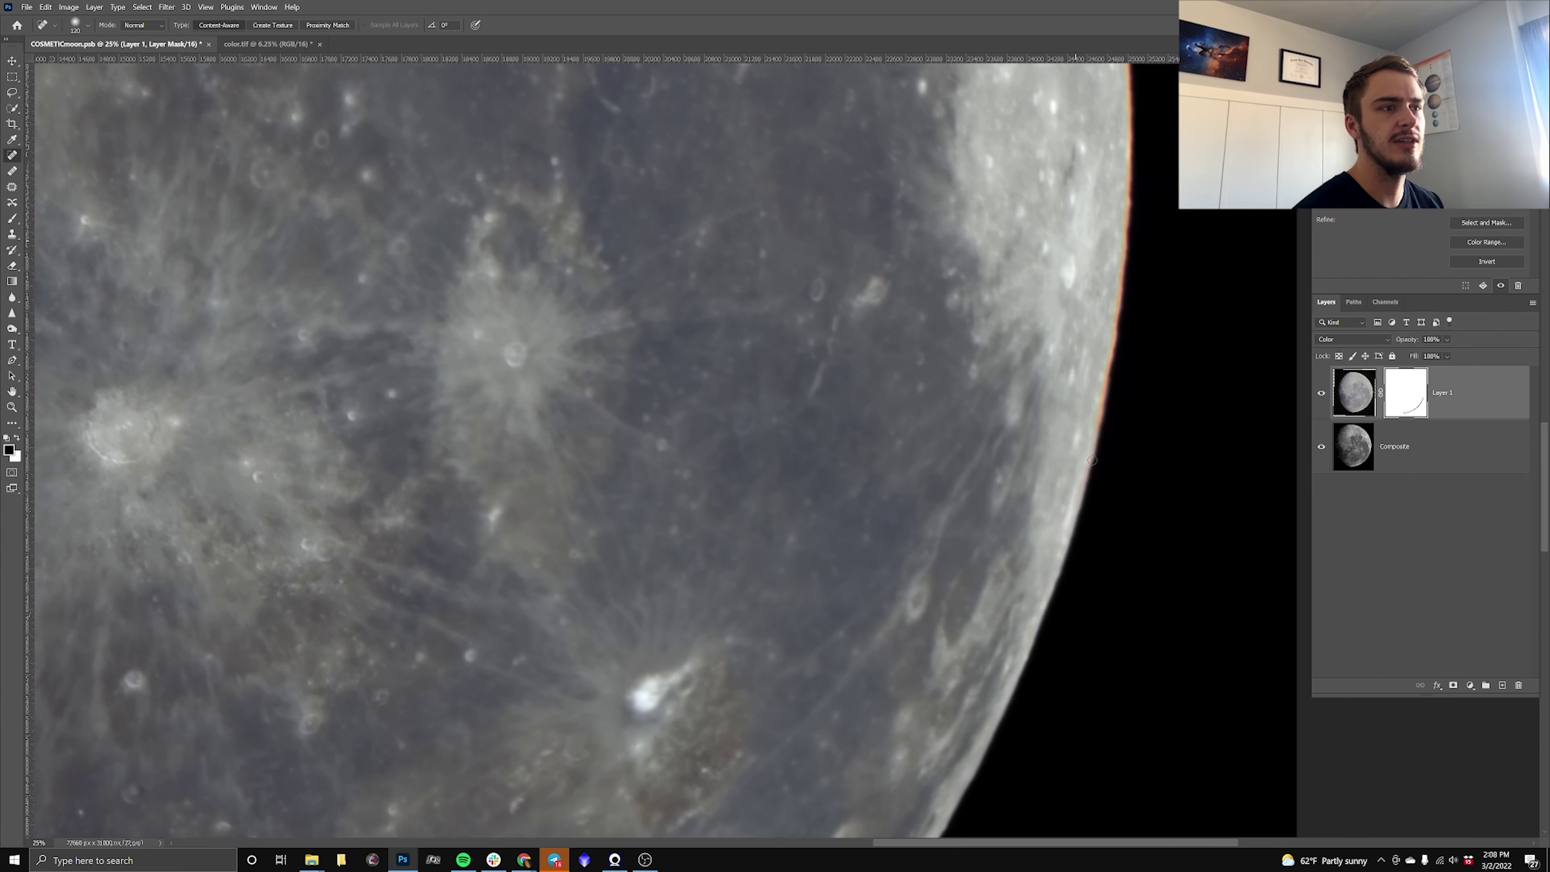
{"action": "scroll", "coordinate": [1094, 554], "scroll_direction": "up", "scroll_amount": 2}
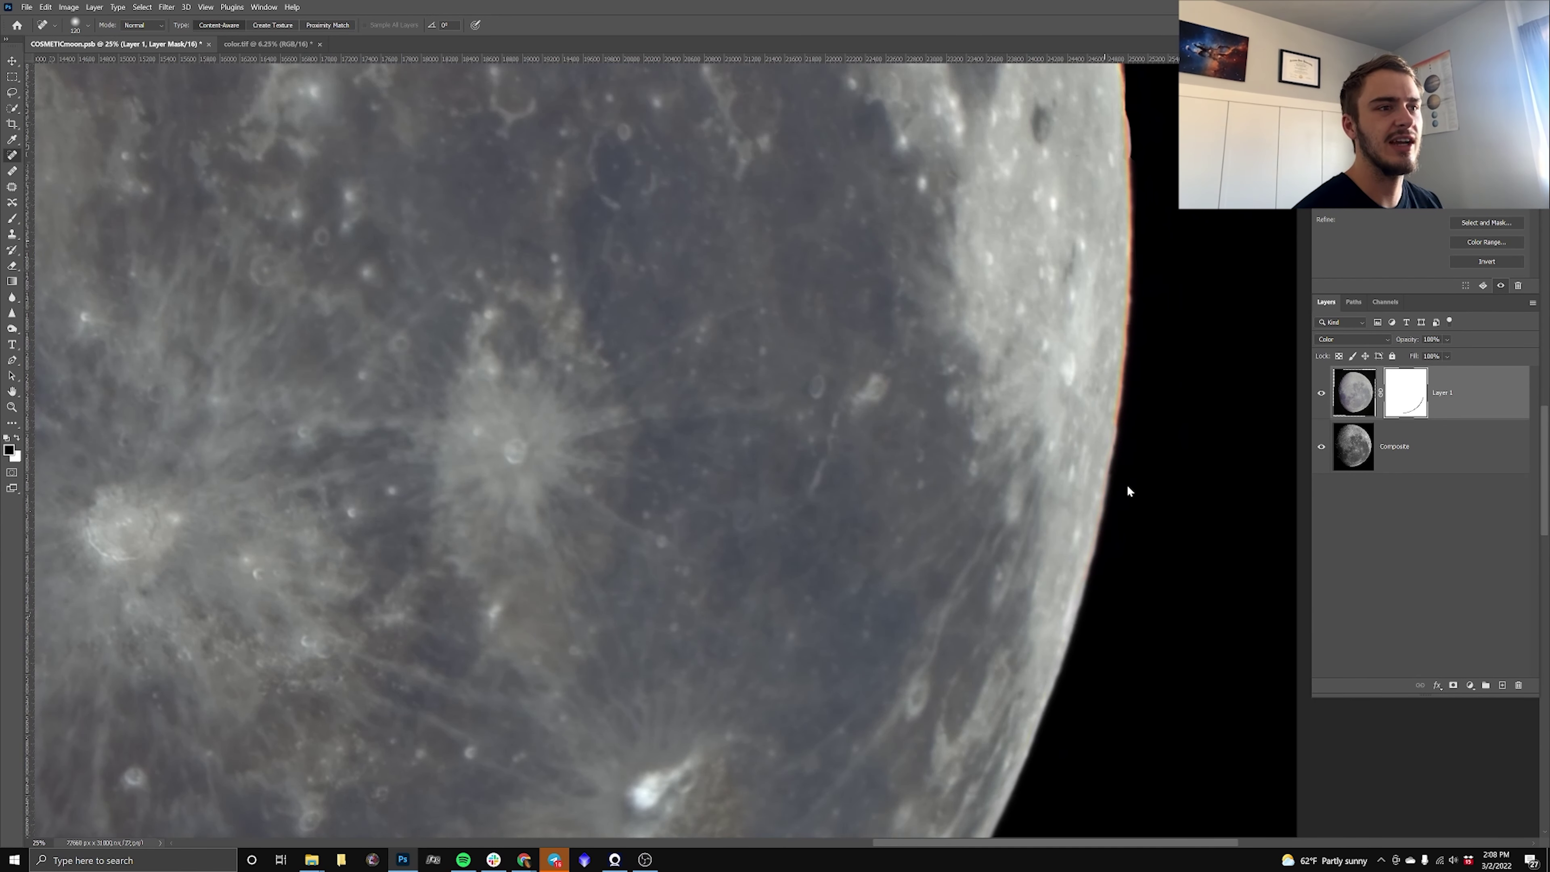
{"action": "scroll", "coordinate": [1135, 477], "scroll_direction": "up", "scroll_amount": 2}
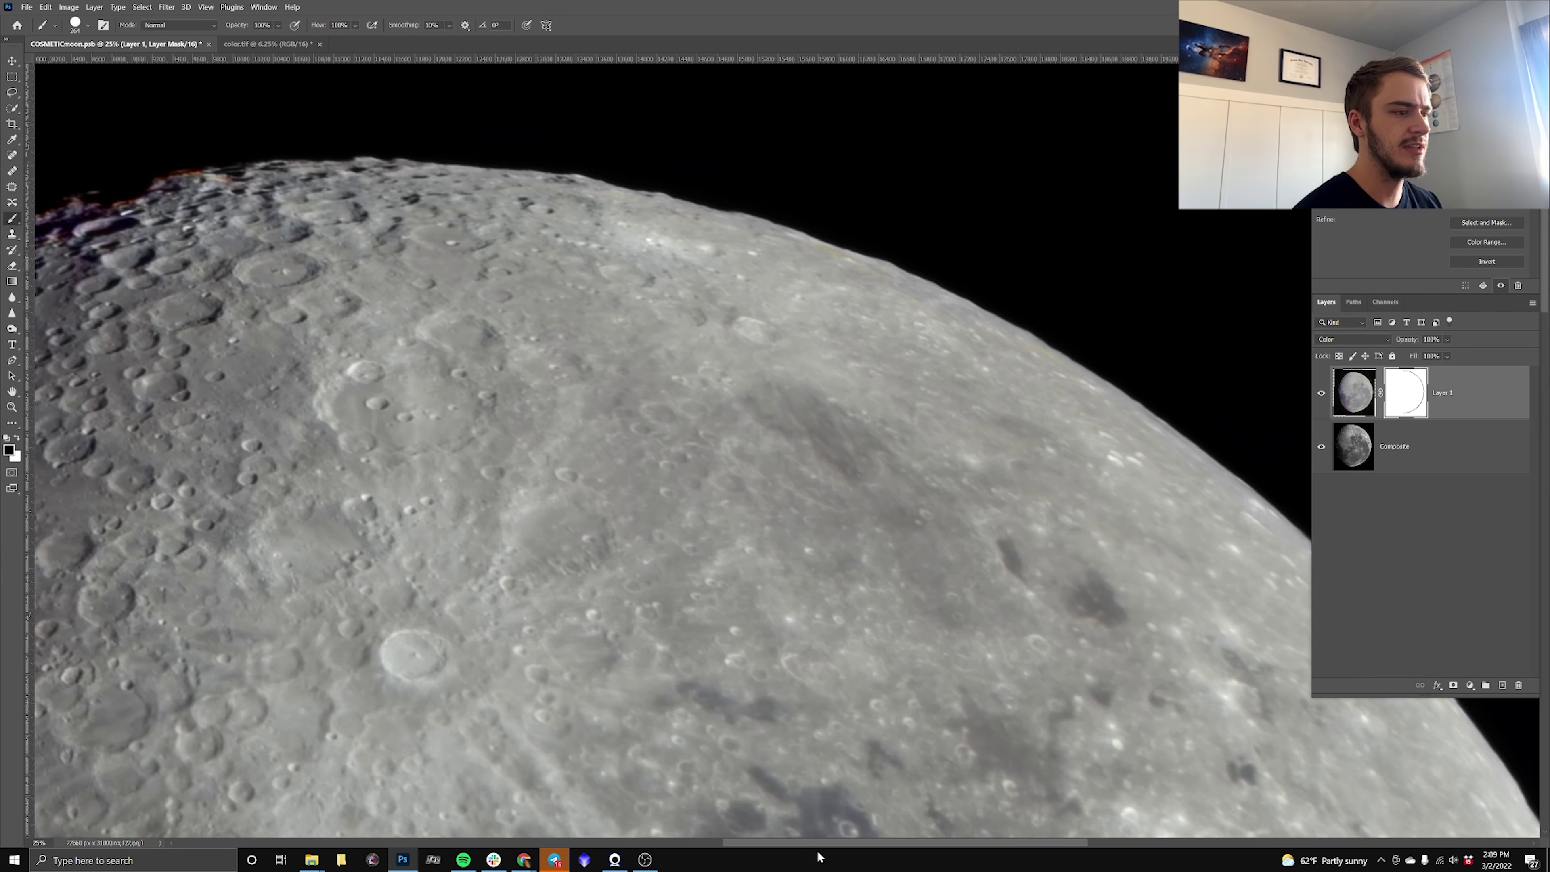
Examine the moon's upper-left limb and the shadowed side along the terminator for remaining color fringe.
{"action": "scroll", "coordinate": [929, 200], "scroll_direction": "left", "scroll_amount": 10}
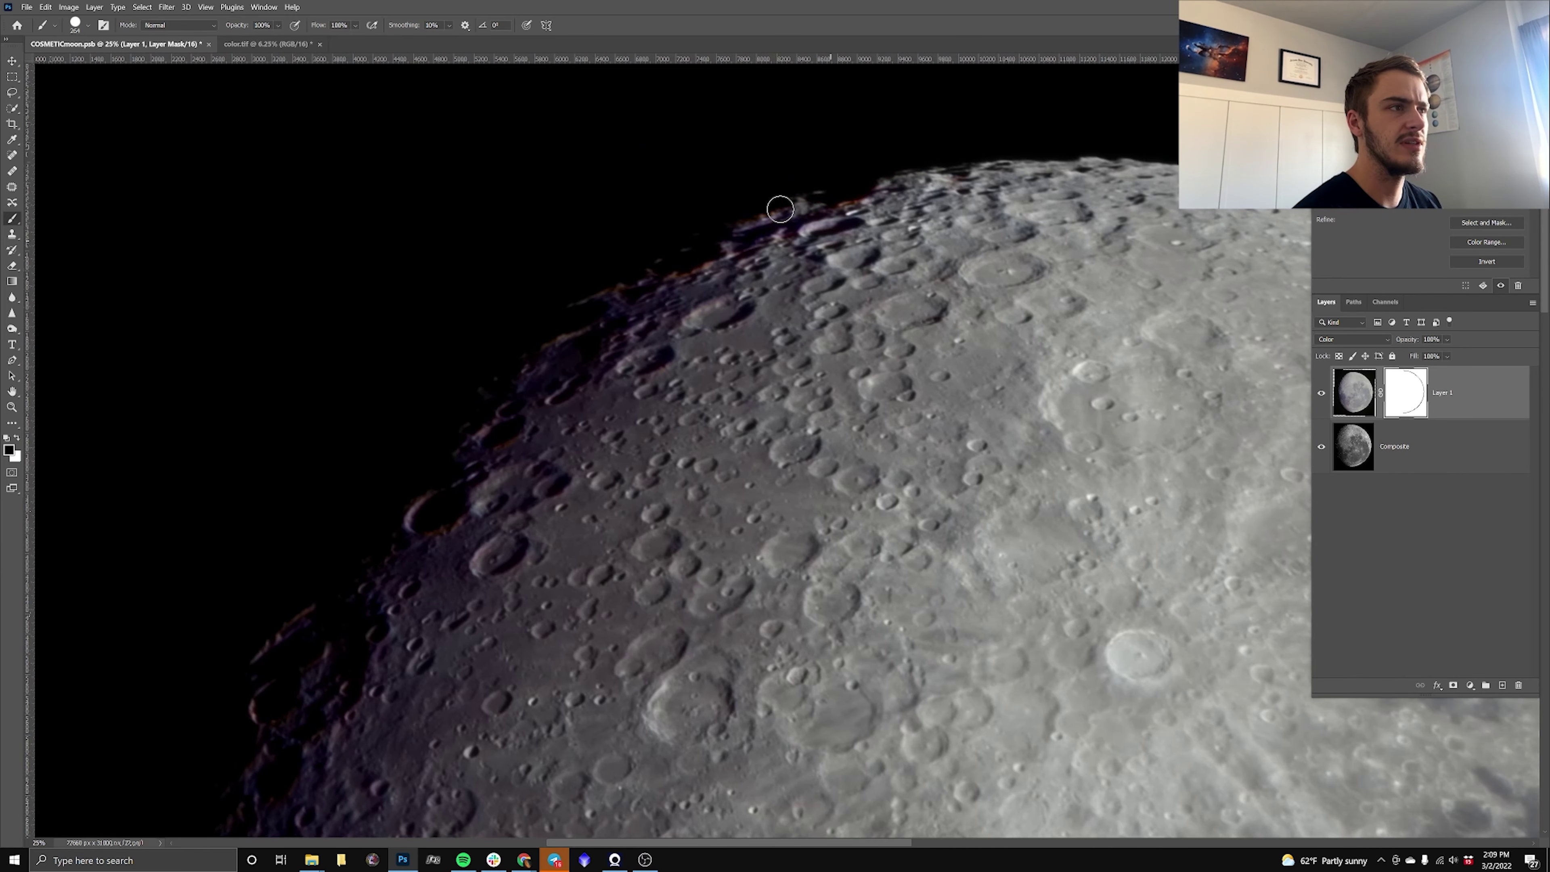
{"action": "key", "text": "ctrl+minus"}
{"action": "scroll", "coordinate": [862, 282], "scroll_direction": "down", "scroll_amount": 10}
{"action": "scroll", "coordinate": [862, 282], "scroll_direction": "down", "scroll_amount": 5}
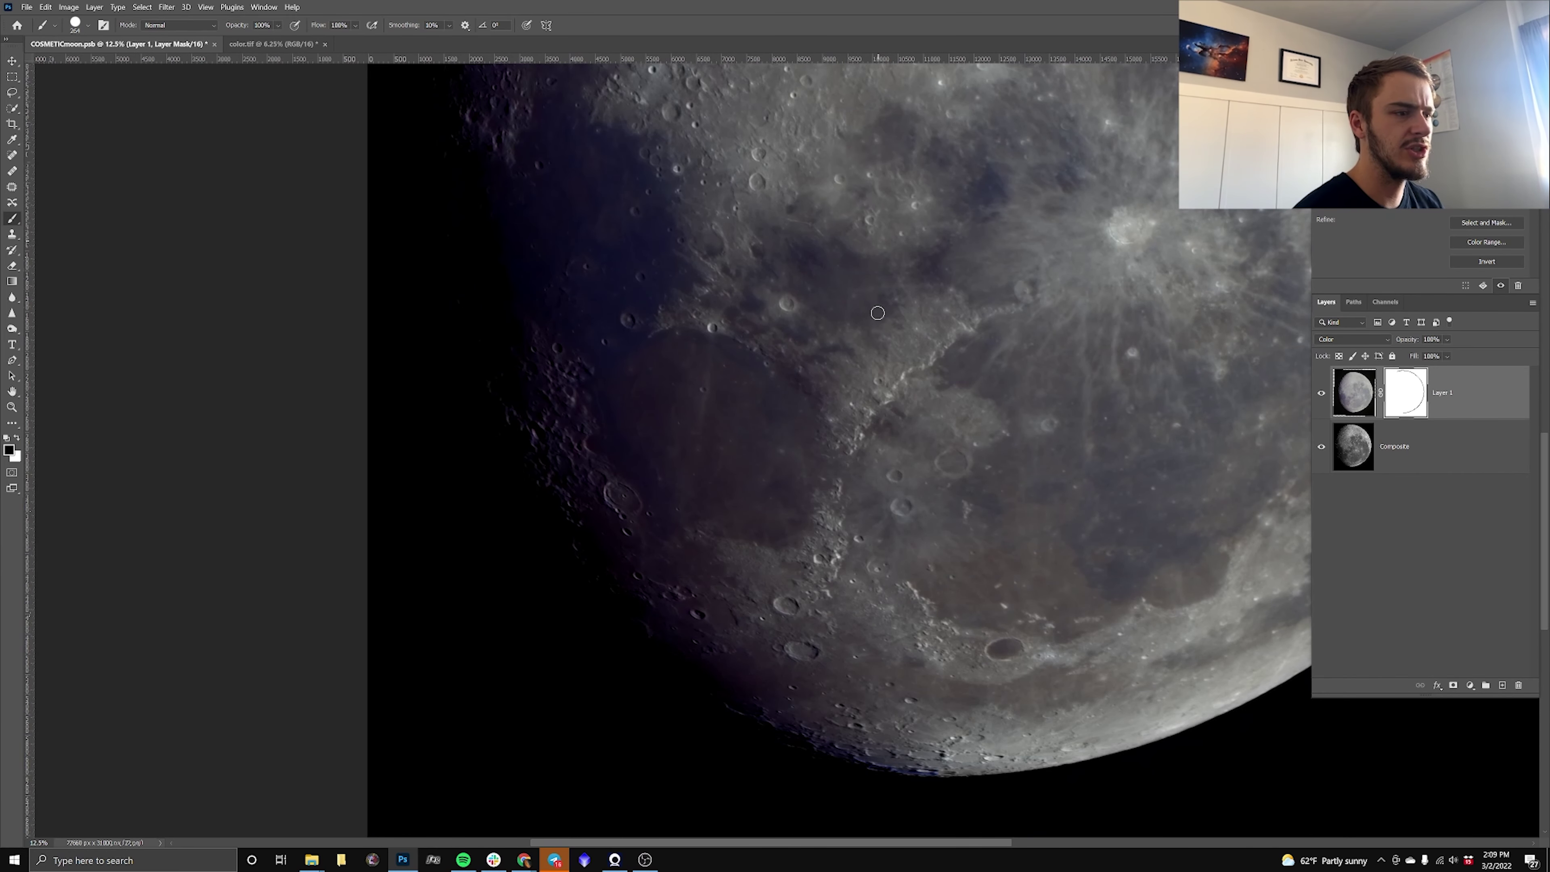
{"action": "scroll", "coordinate": [1031, 357], "scroll_direction": "right", "scroll_amount": 2}
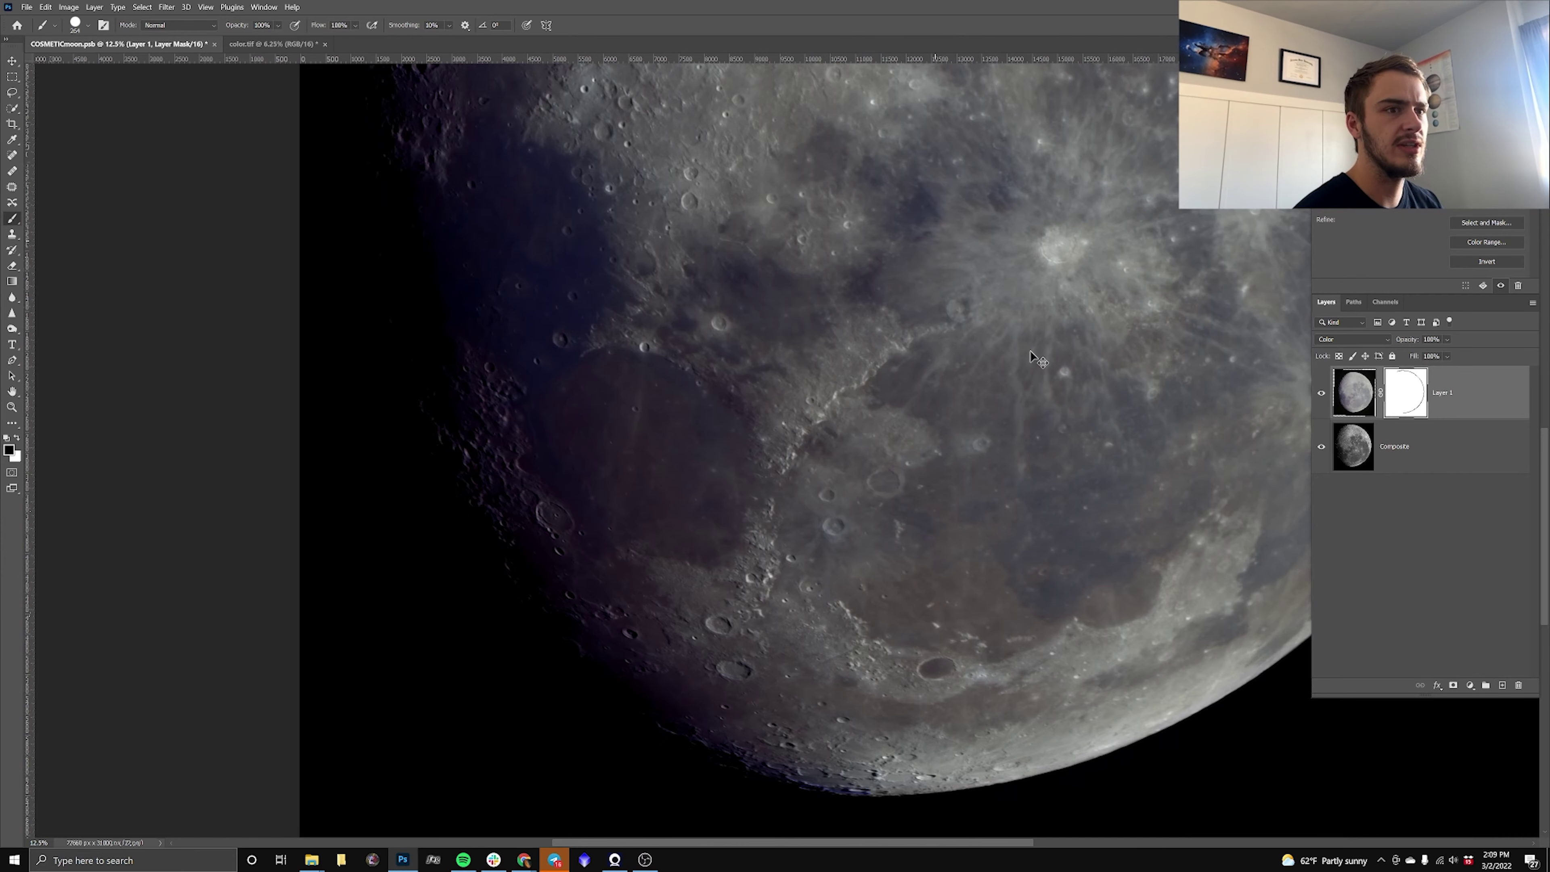
{"action": "scroll", "coordinate": [1190, 403], "scroll_direction": "down", "scroll_amount": 3}
{"action": "scroll", "coordinate": [1061, 384], "scroll_direction": "up", "scroll_amount": 4}
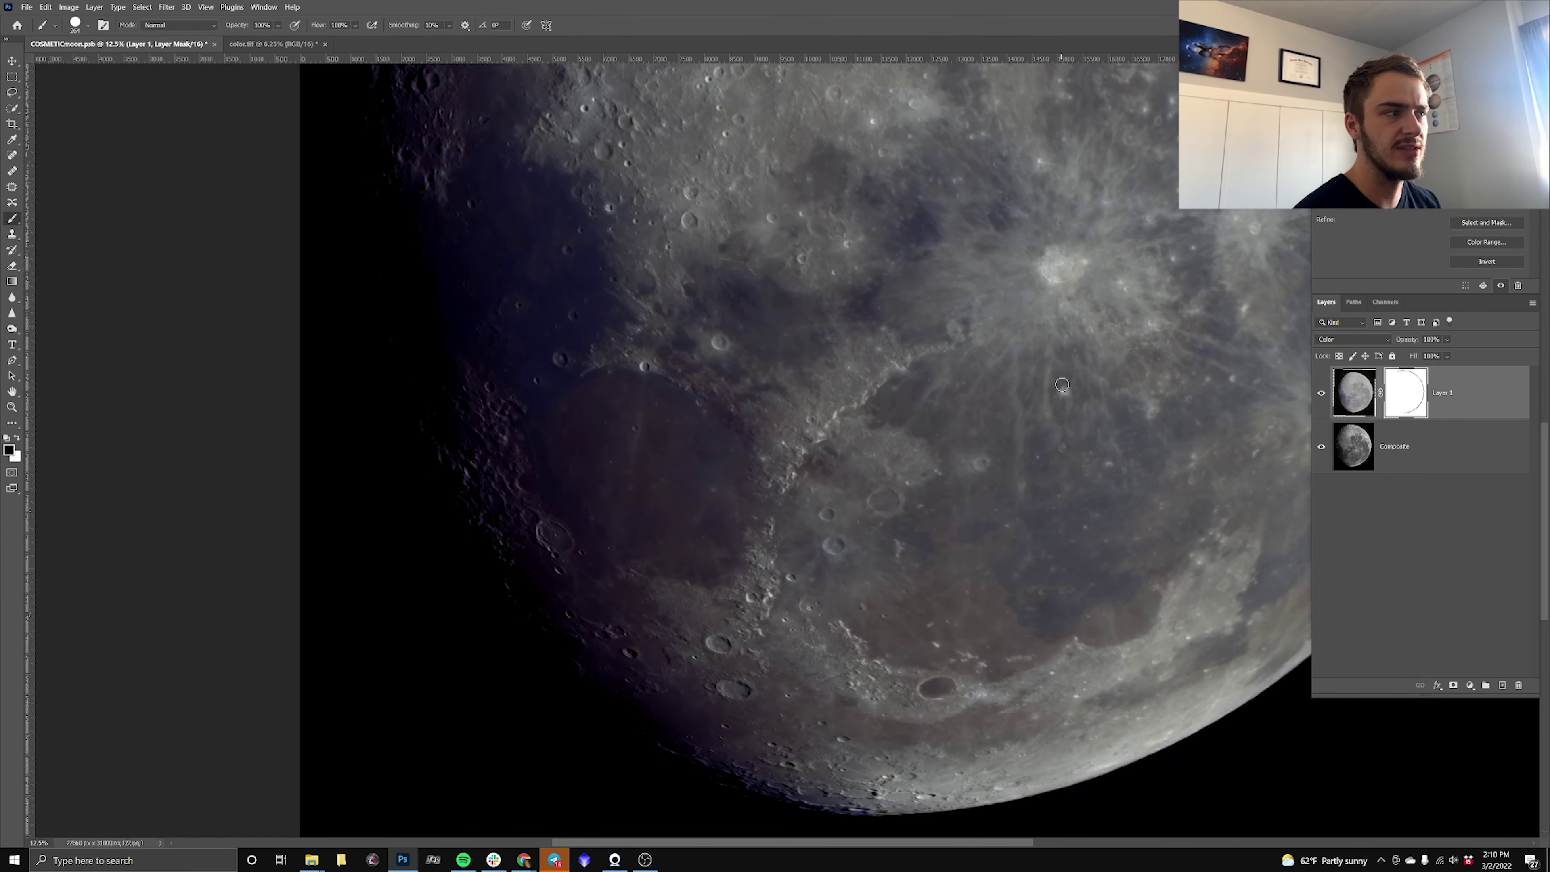
{"action": "scroll", "coordinate": [1062, 382], "scroll_direction": "up", "scroll_amount": 3}
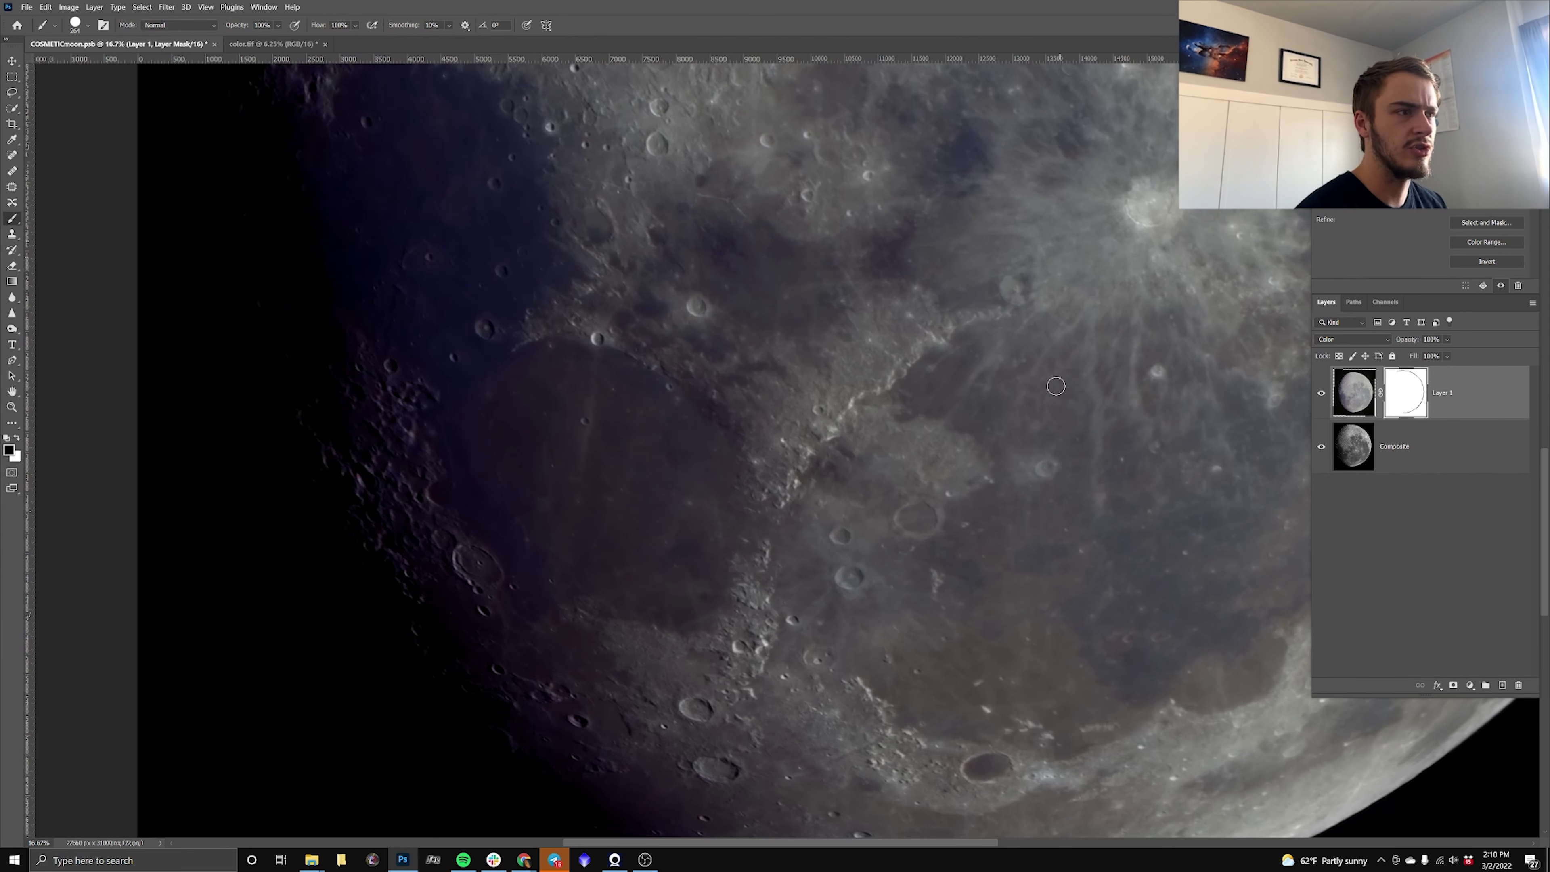
Lower the brush opacity and paint black on the color layer's mask to soften the blue-purple fringe along the moon's lower-left limb.
{"action": "scroll", "coordinate": [883, 643], "scroll_direction": "down", "scroll_amount": 2}
{"action": "scroll", "coordinate": [860, 690], "scroll_direction": "down", "scroll_amount": 4}
{"action": "scroll", "coordinate": [866, 727], "scroll_direction": "up", "scroll_amount": 2}
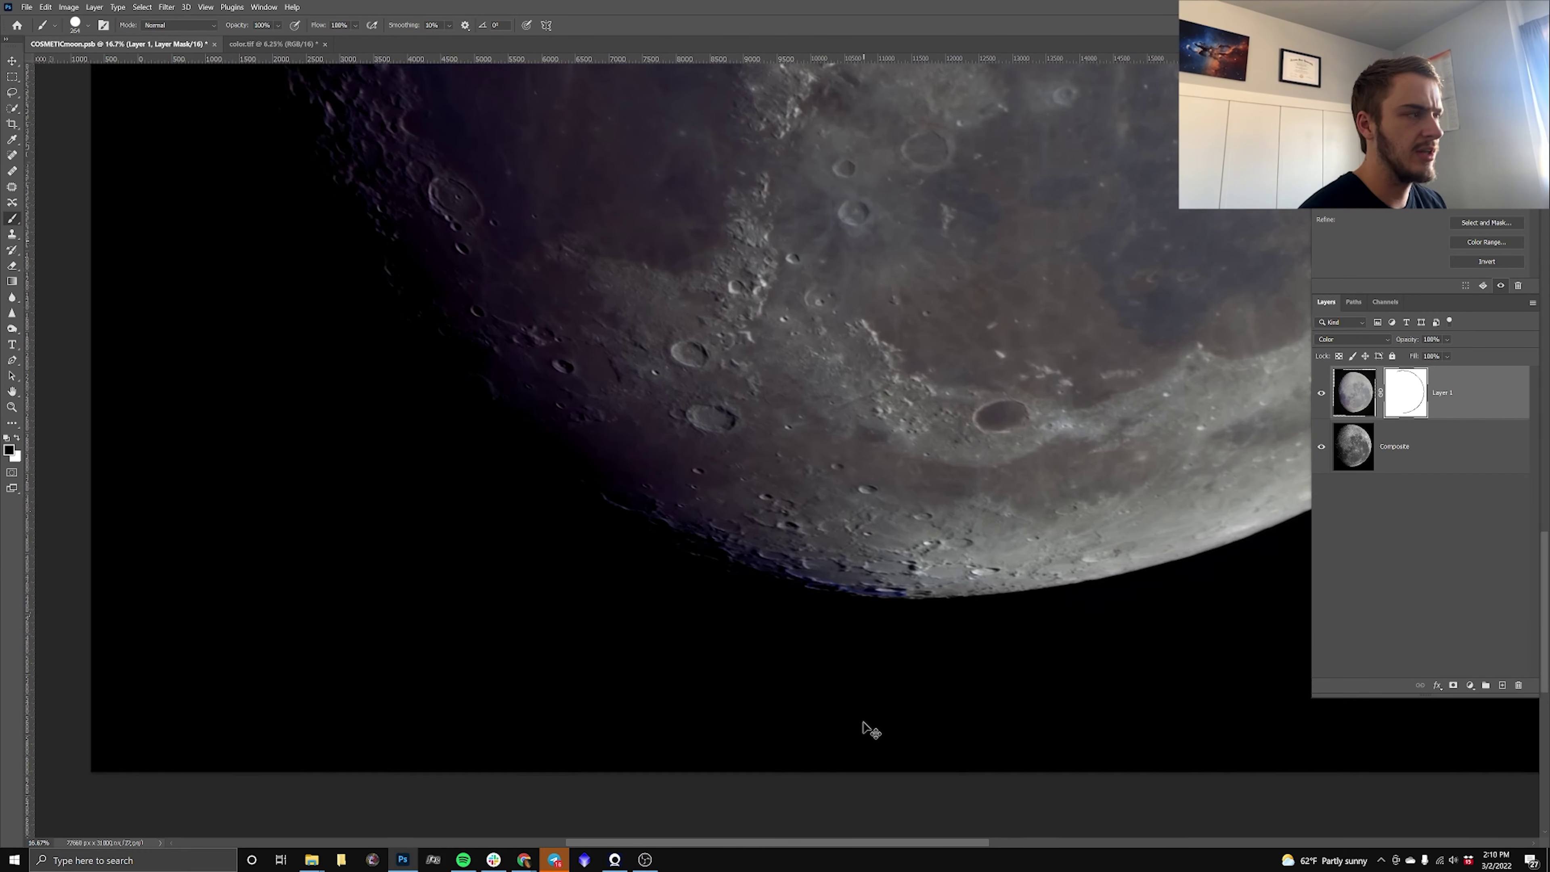
{"action": "left_click", "coordinate": [277, 26]}
{"action": "left_click_drag", "start_coordinate": [276, 40], "coordinate": [264, 39]}
{"action": "left_click", "coordinate": [854, 709]}
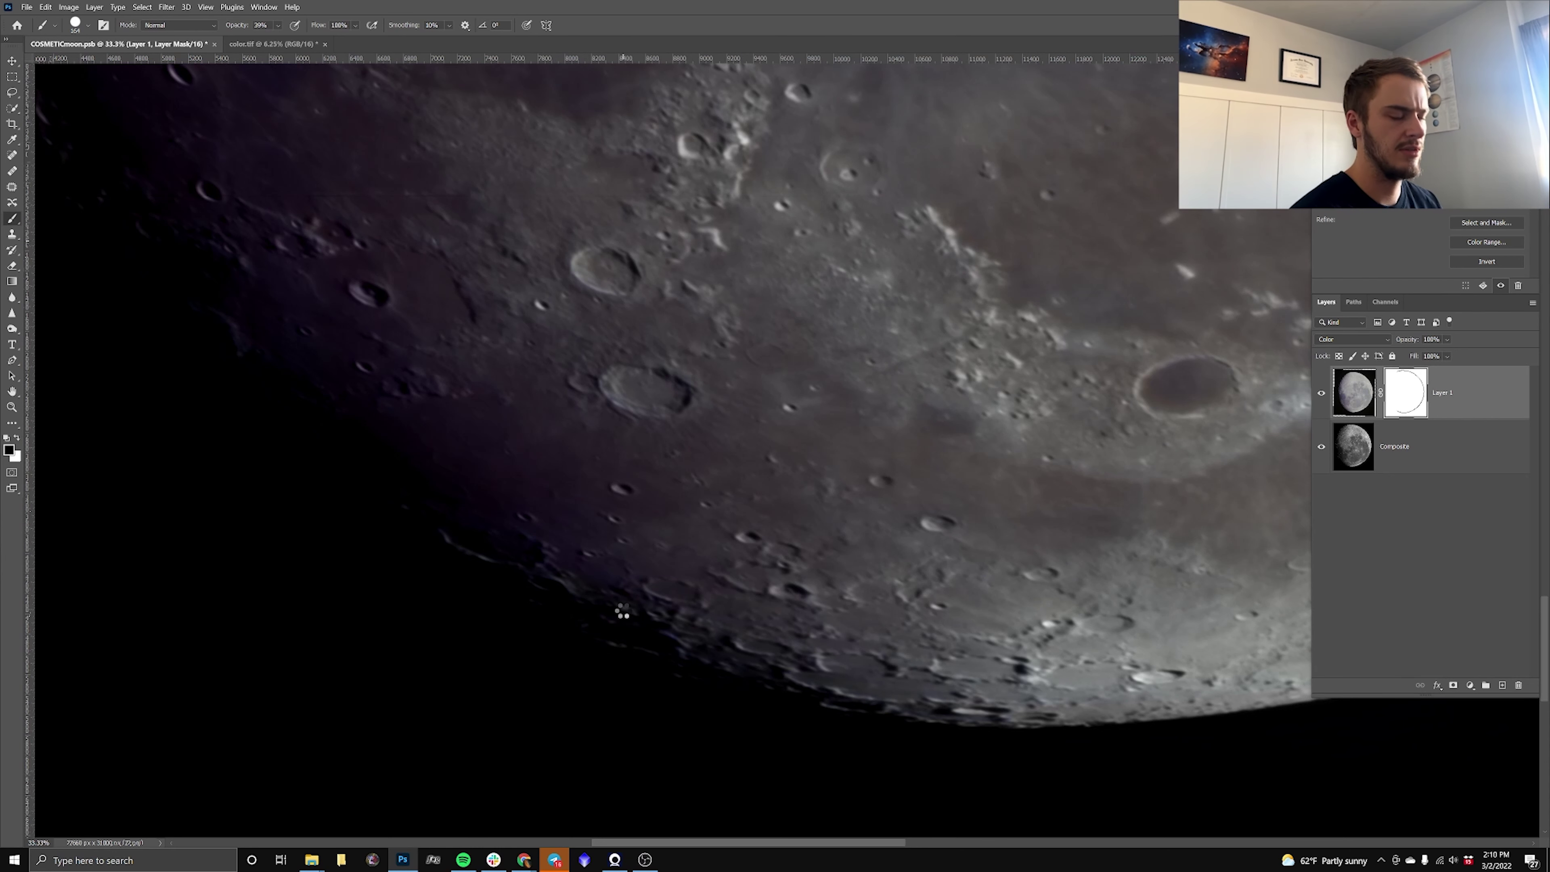
Raise the brush opacity and paint black on the color layer's mask along the upper-left limb to reduce the orange fringe.
{"action": "scroll", "coordinate": [628, 617], "scroll_direction": "down", "scroll_amount": 4}
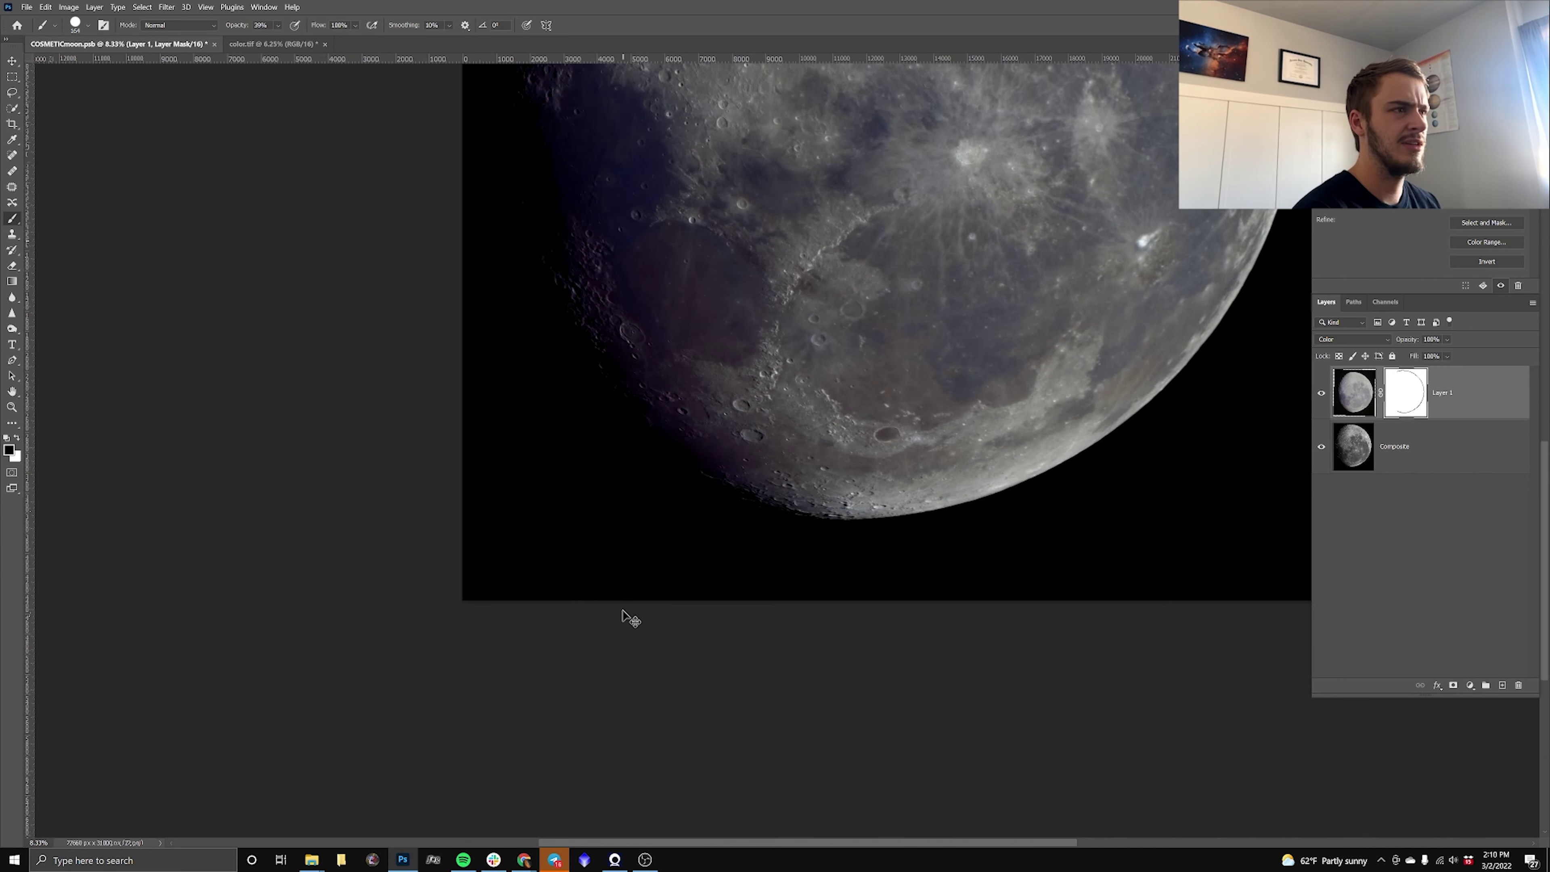
{"action": "scroll", "coordinate": [685, 607], "scroll_direction": "up", "scroll_amount": 5}
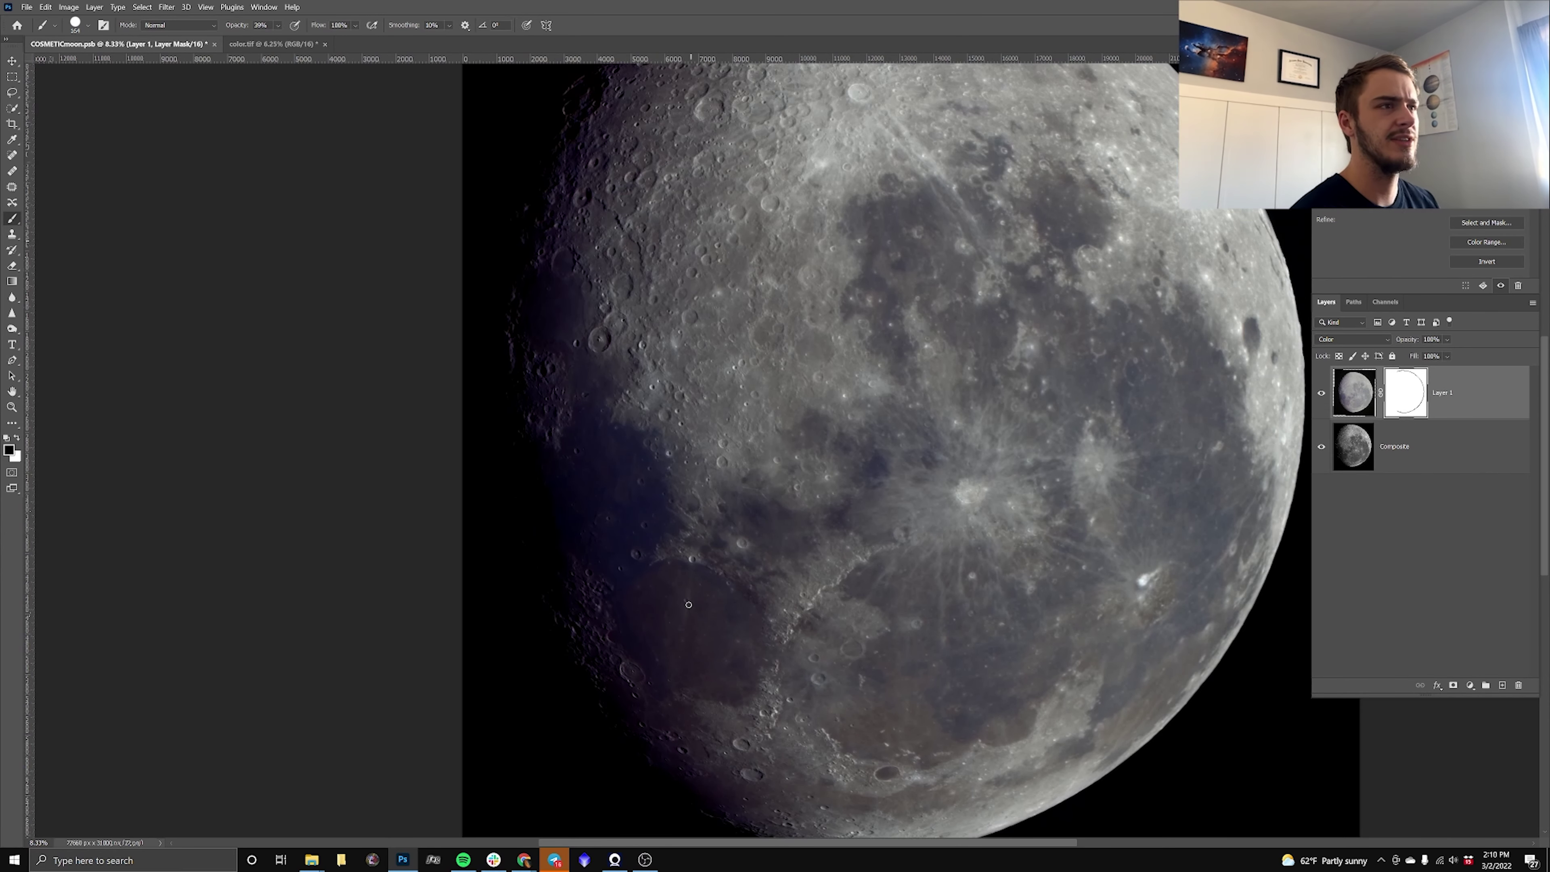
{"action": "scroll", "coordinate": [688, 604], "scroll_direction": "down", "scroll_amount": 1}
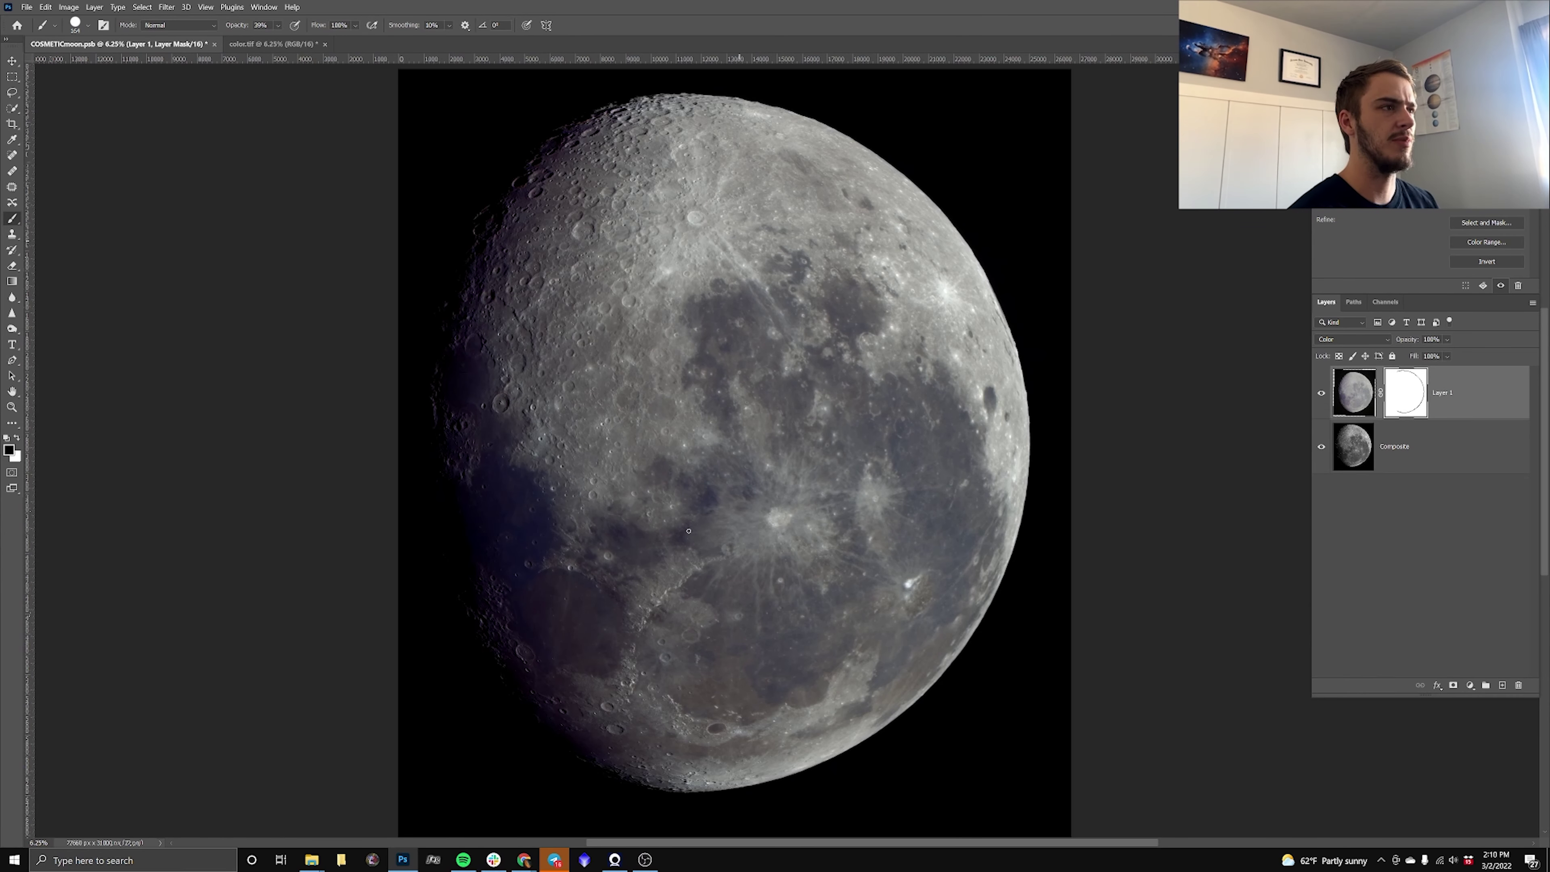
{"action": "scroll", "coordinate": [322, 186], "scroll_direction": "up", "scroll_amount": 2}
{"action": "scroll", "coordinate": [322, 186], "scroll_direction": "left", "scroll_amount": 3}
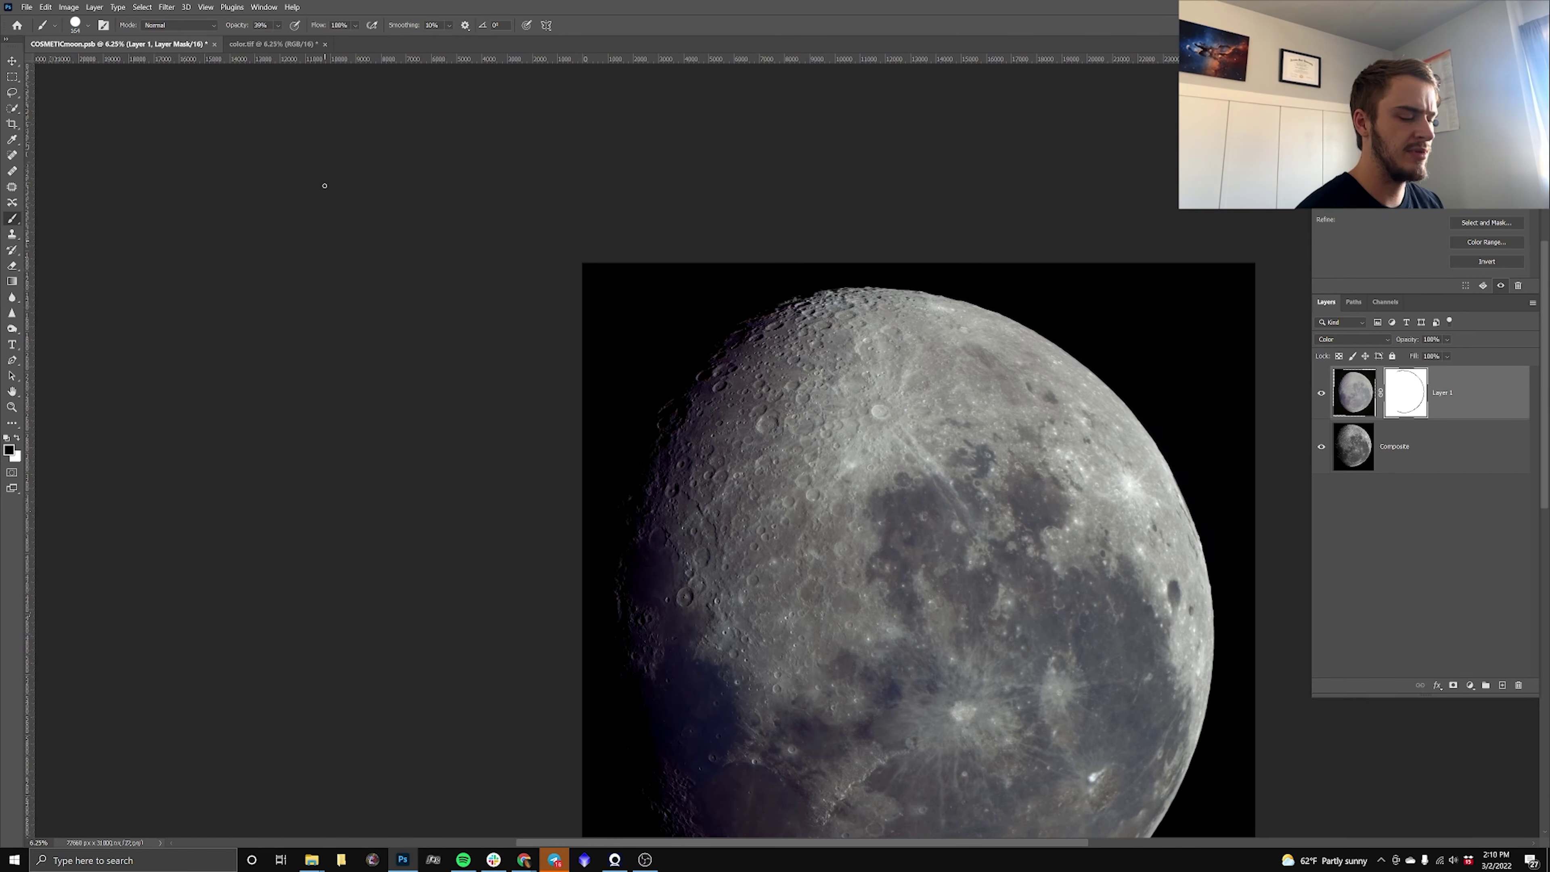
{"action": "scroll", "coordinate": [323, 186], "scroll_direction": "up", "scroll_amount": 4}
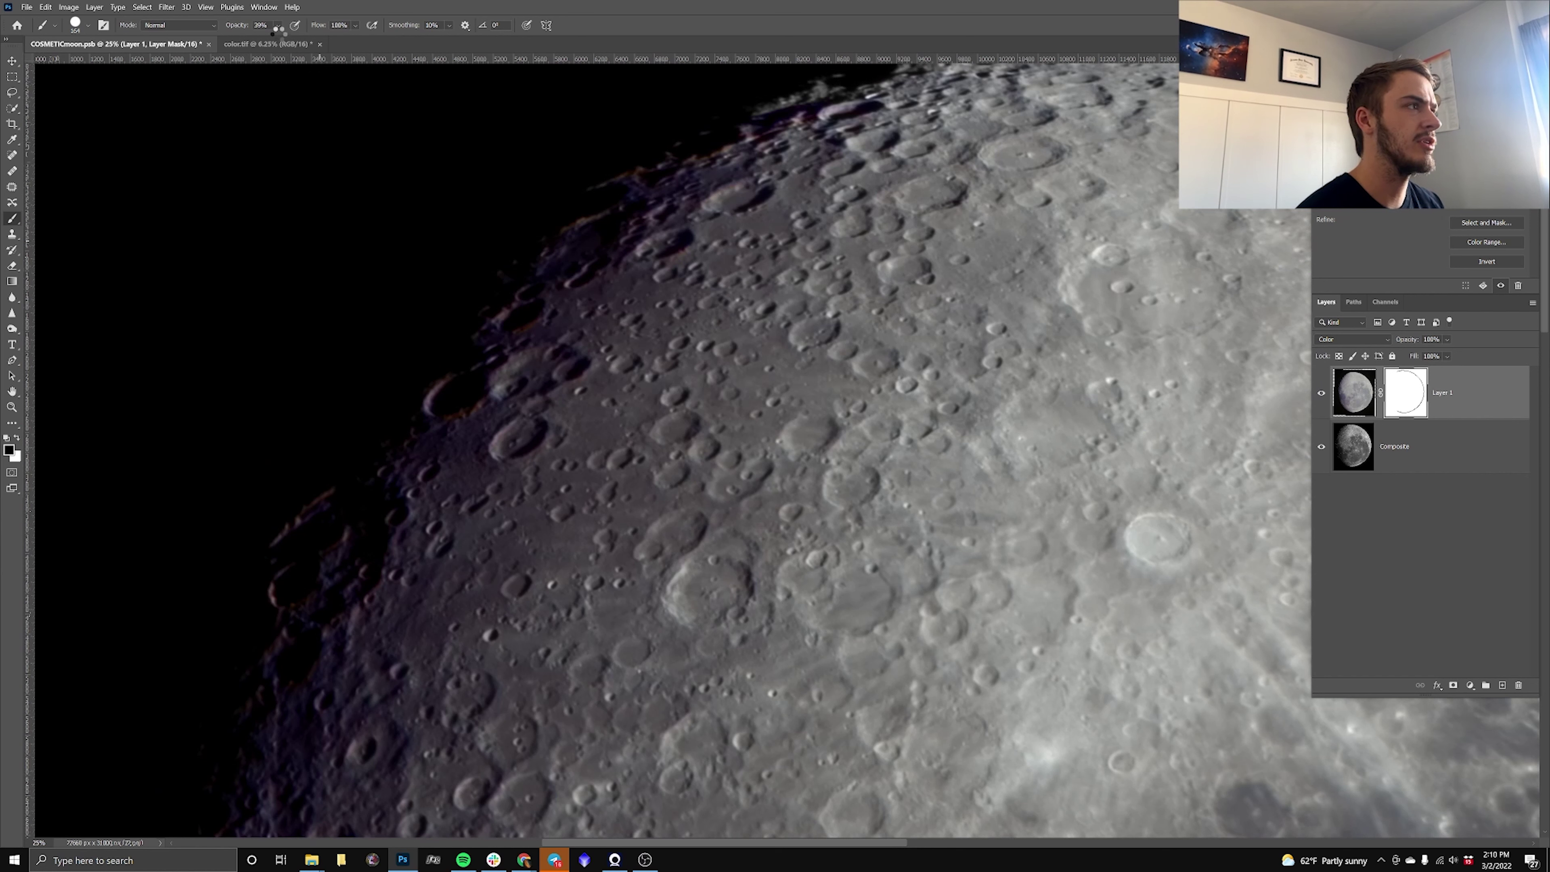
{"action": "left_click_drag", "start_coordinate": [278, 29], "coordinate": [298, 41]}
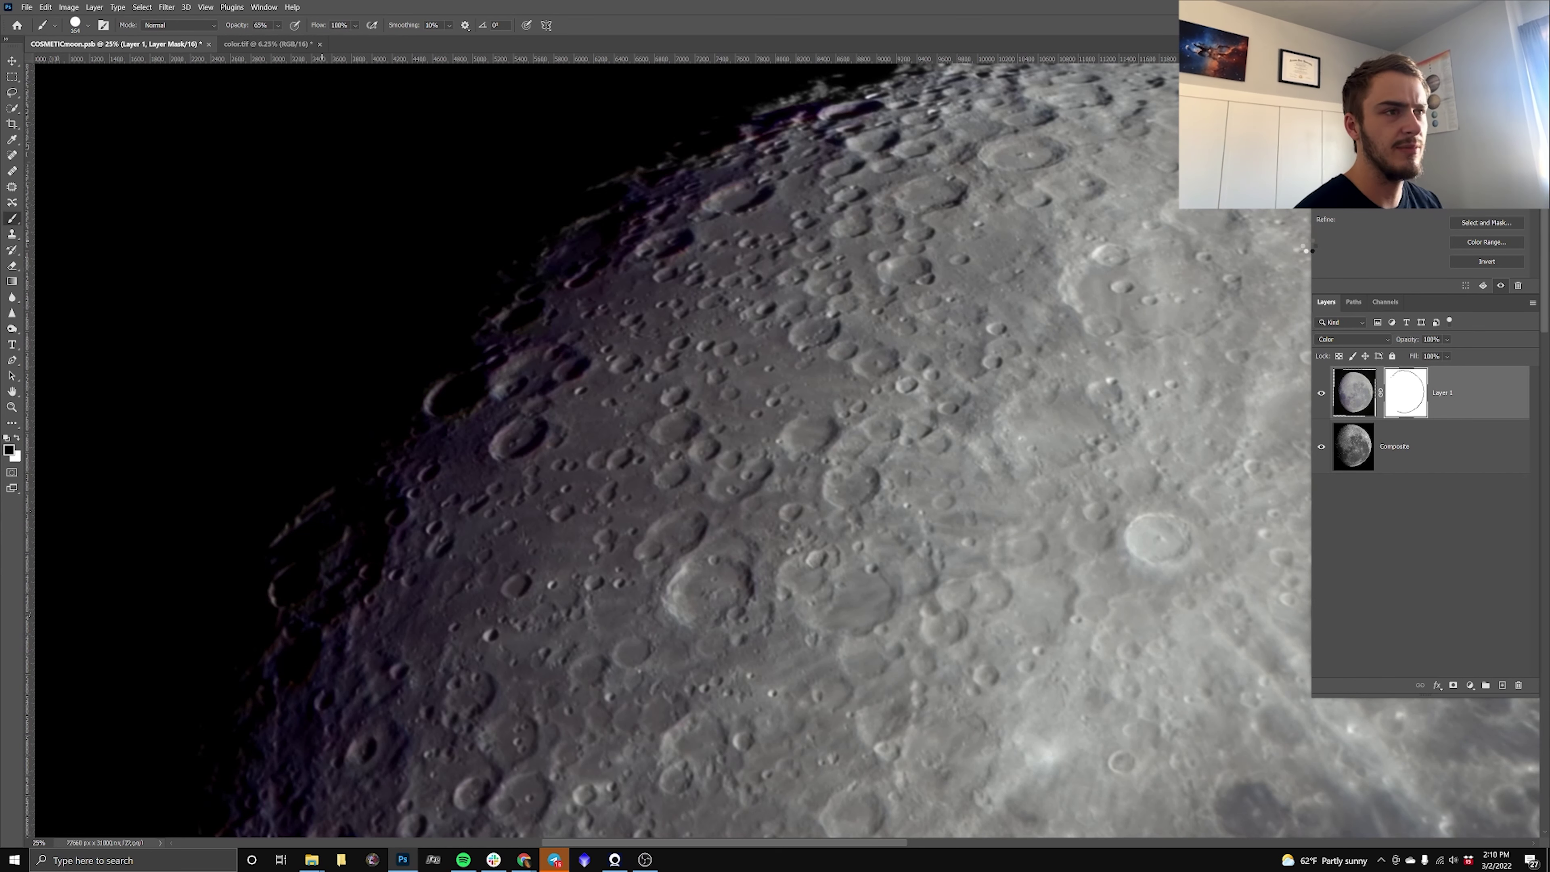
{"action": "left_click_drag", "start_coordinate": [1545, 292], "coordinate": [1545, 353]}
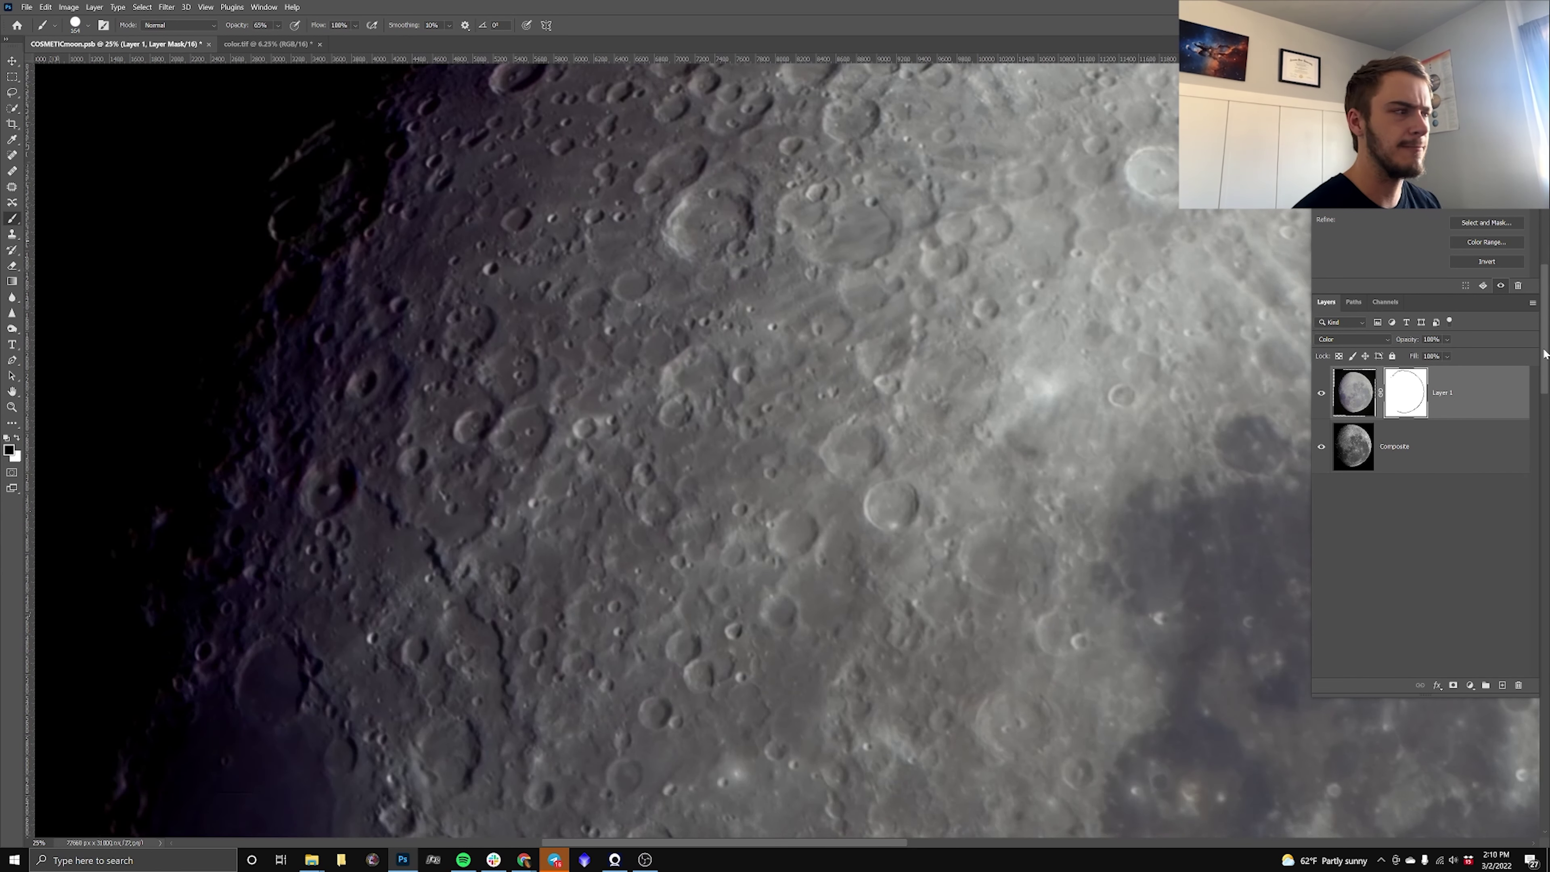
{"action": "scroll", "coordinate": [296, 476], "scroll_direction": "down", "scroll_amount": 6}
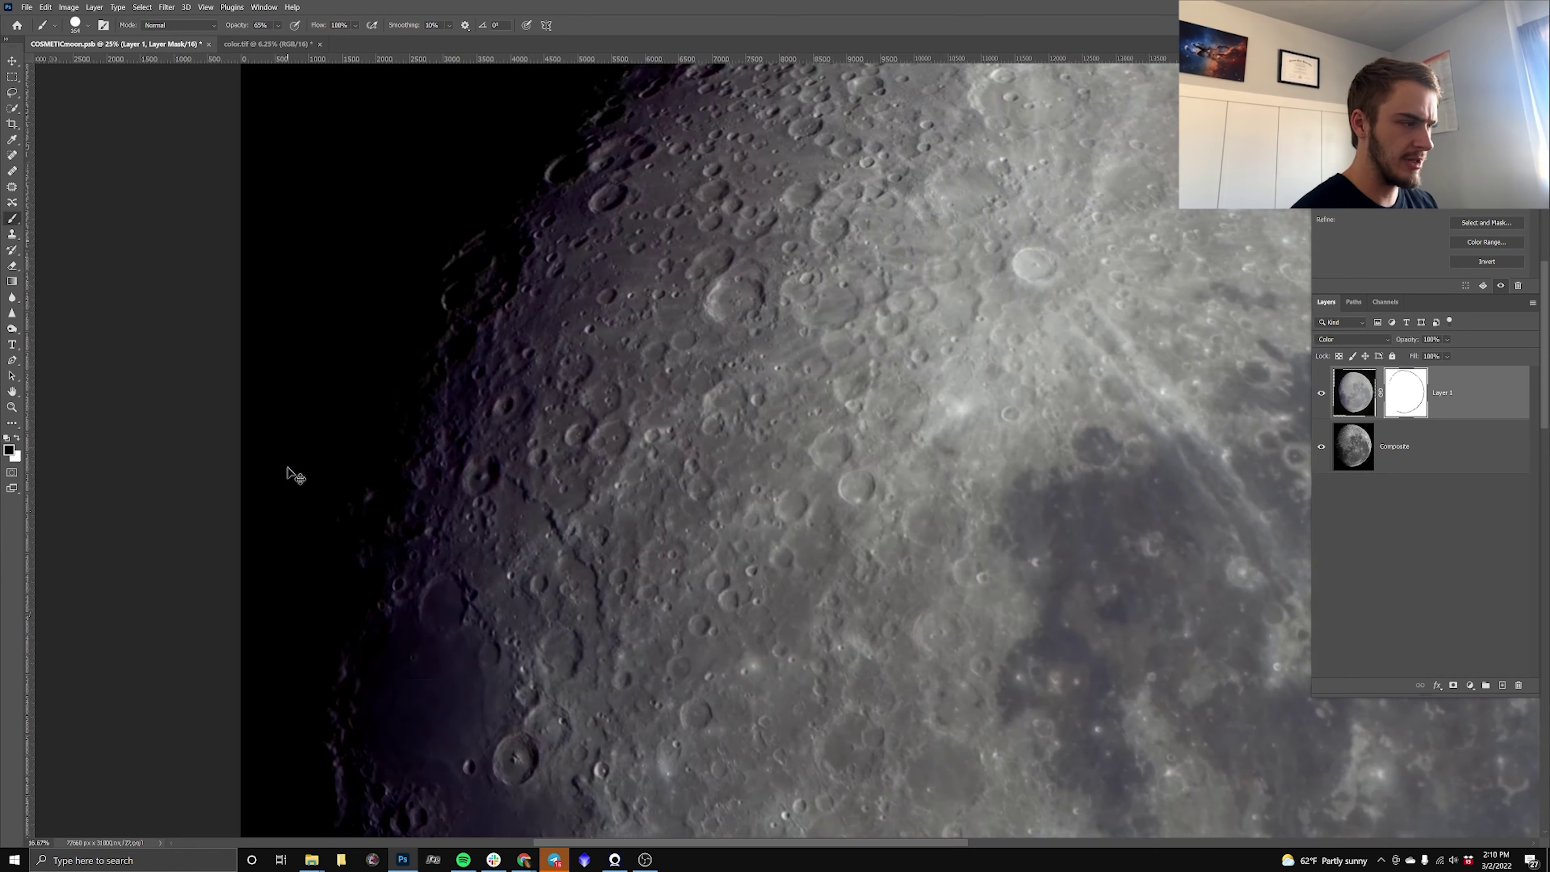
Rotate the whole image 180°.
{"action": "left_click", "coordinate": [68, 7]}
{"action": "mouse_move", "coordinate": [109, 111]}
{"action": "left_click", "coordinate": [226, 111]}
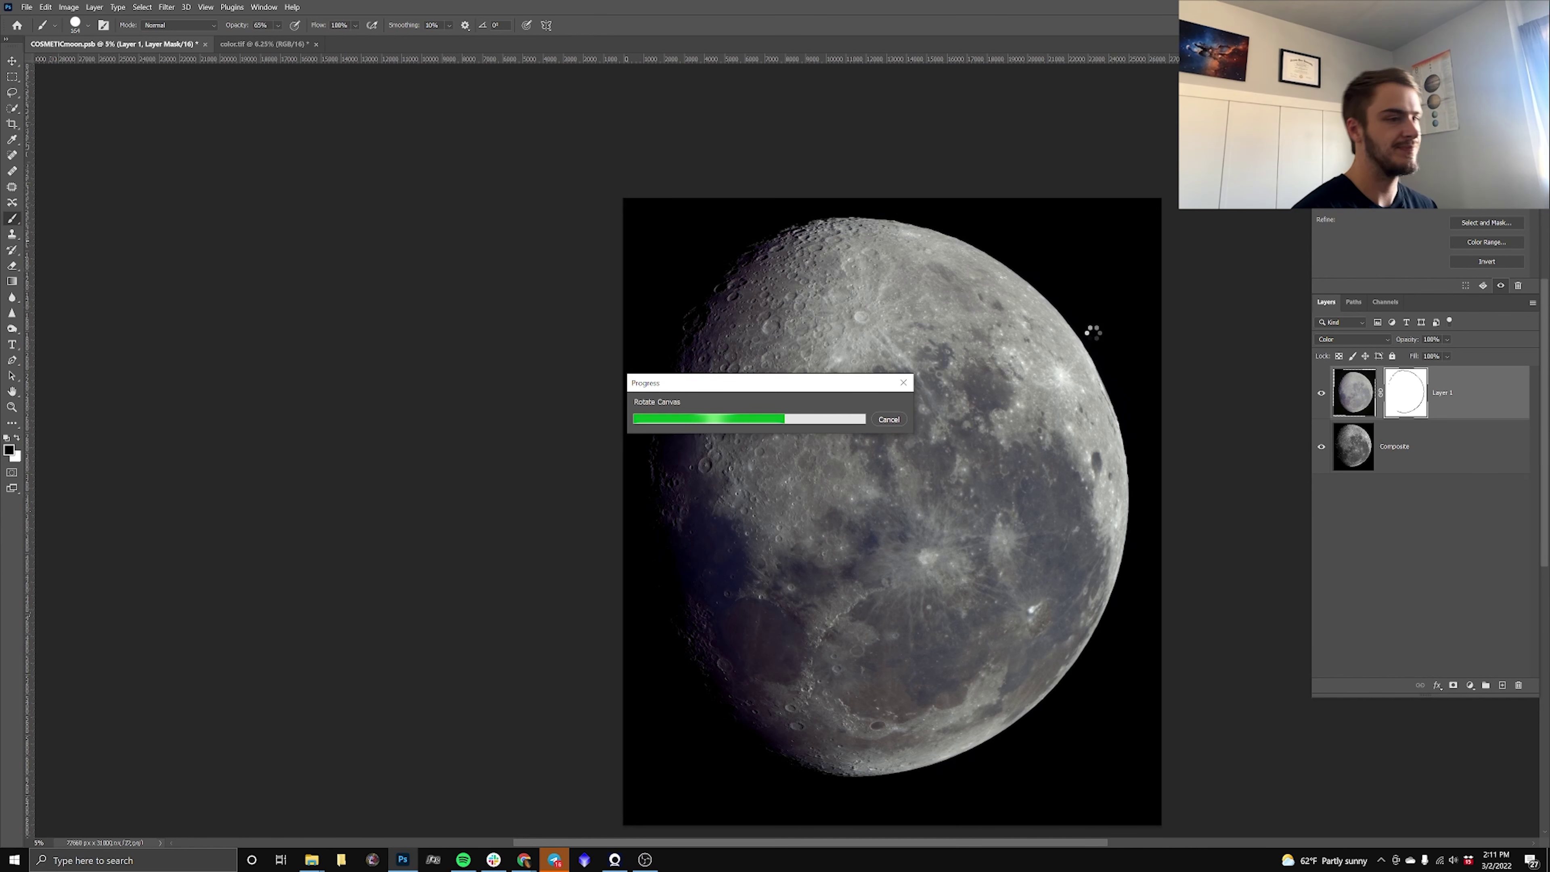
{"action": "scroll", "coordinate": [557, 395], "scroll_direction": "down", "scroll_amount": 2}
{"action": "scroll", "coordinate": [554, 384], "scroll_direction": "right", "scroll_amount": 4}
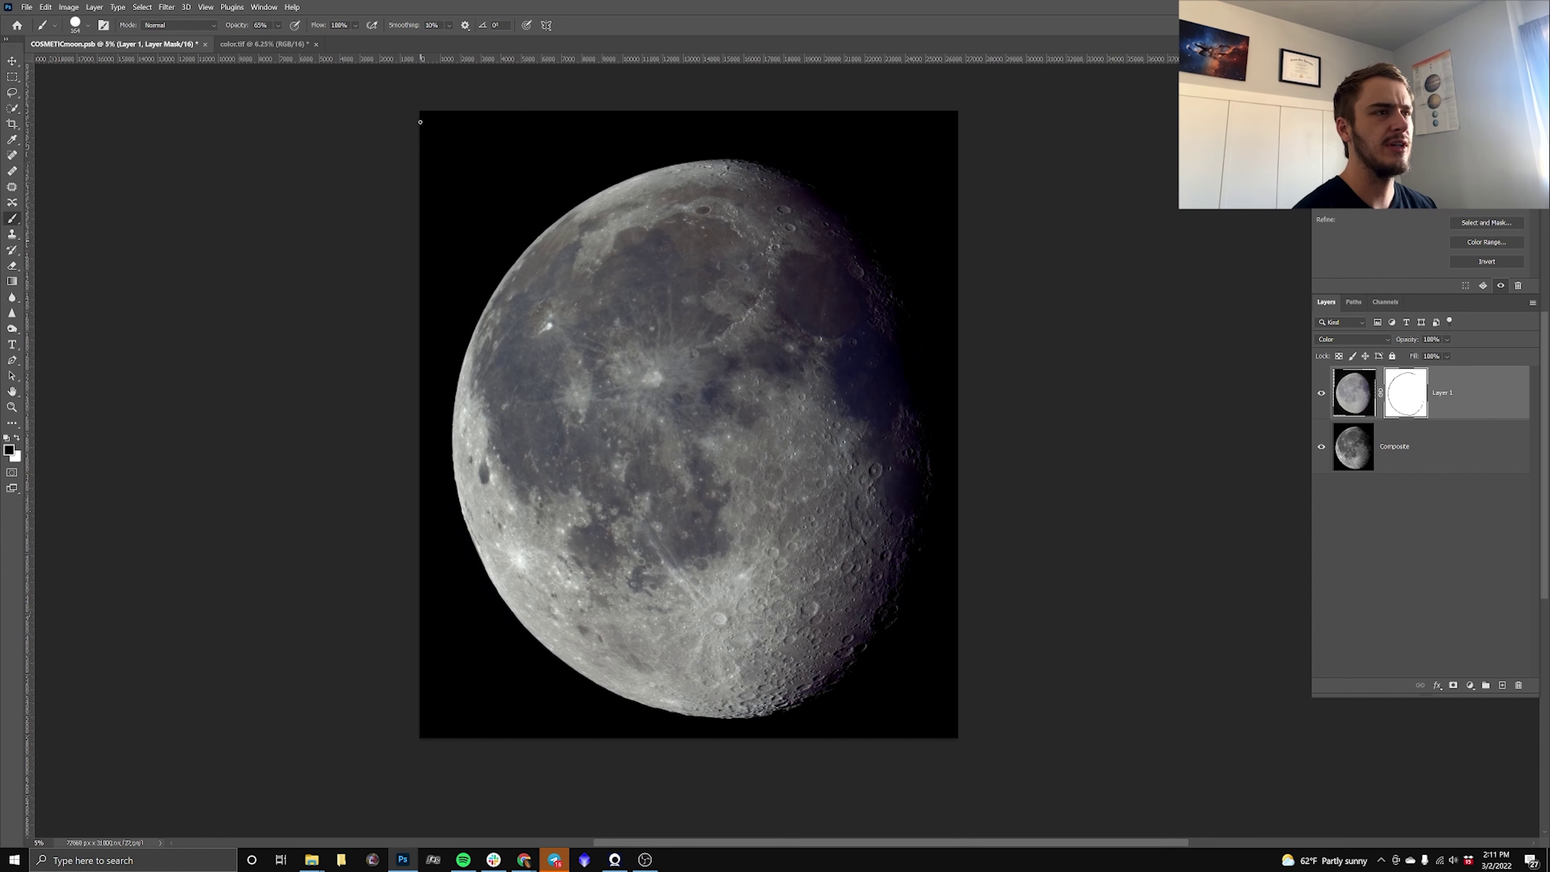
Crop the canvas more tightly around the moon, leaving a narrow black margin on every side.
{"action": "left_click", "coordinate": [12, 125]}
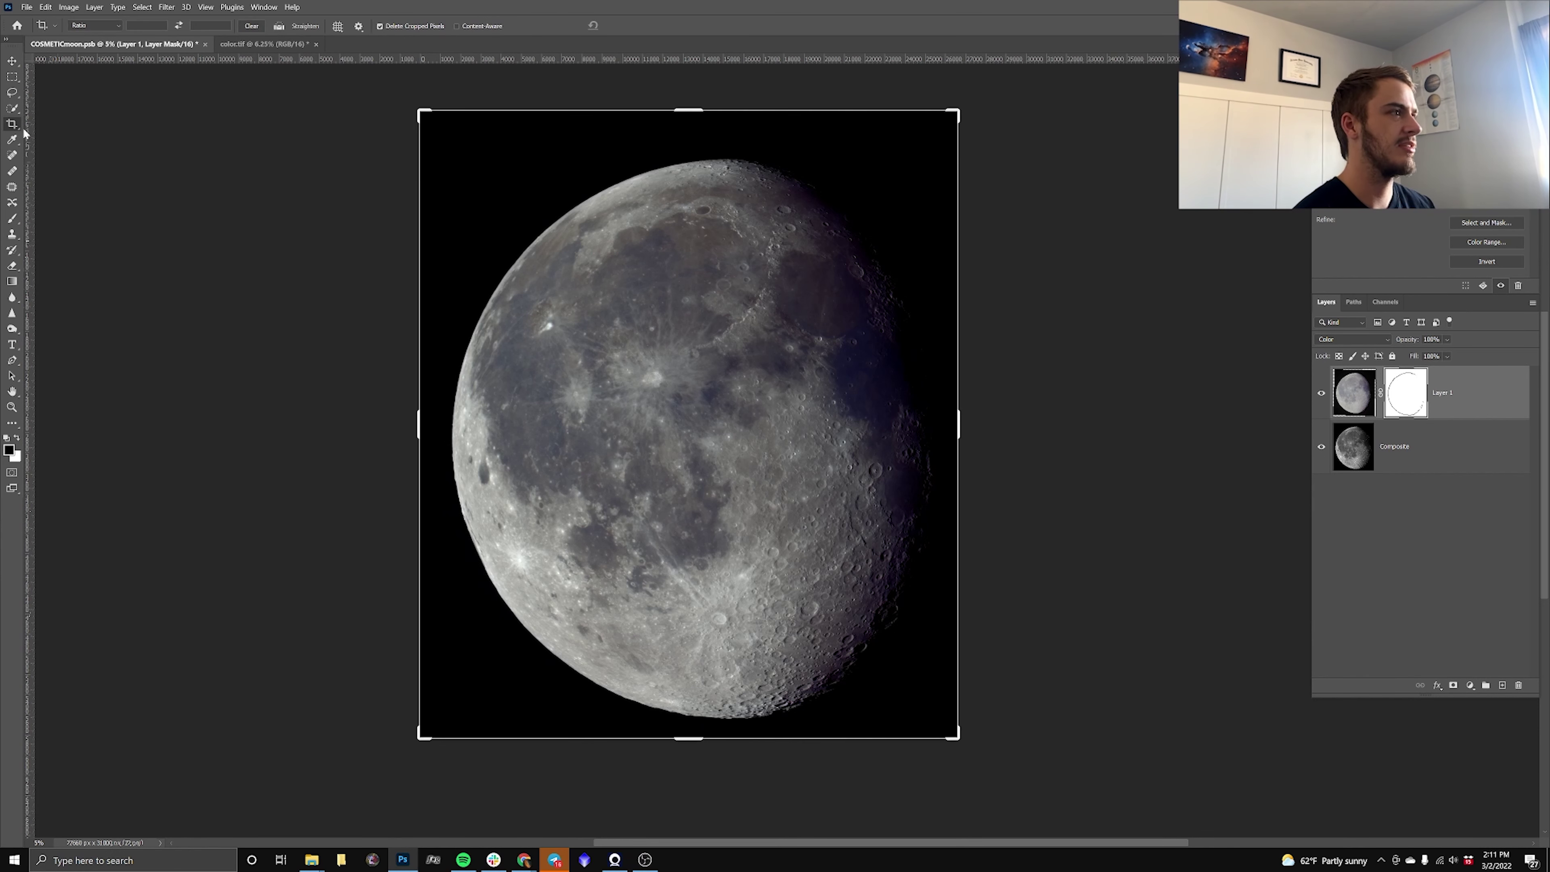
{"action": "left_click_drag", "start_coordinate": [419, 110], "coordinate": [437, 137]}
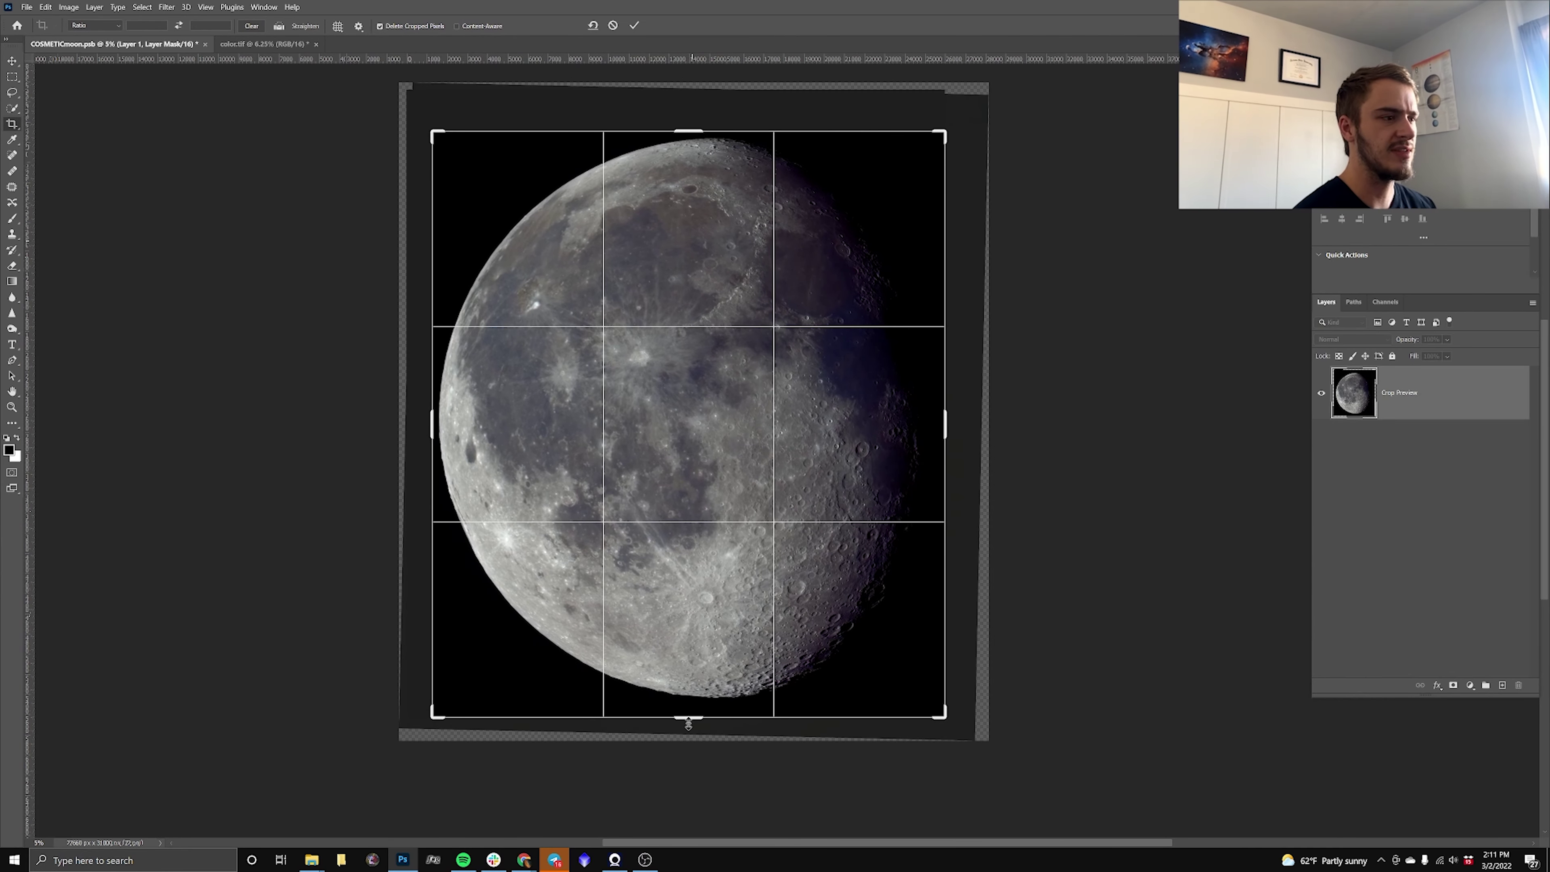
{"action": "left_click_drag", "start_coordinate": [688, 717], "coordinate": [693, 717]}
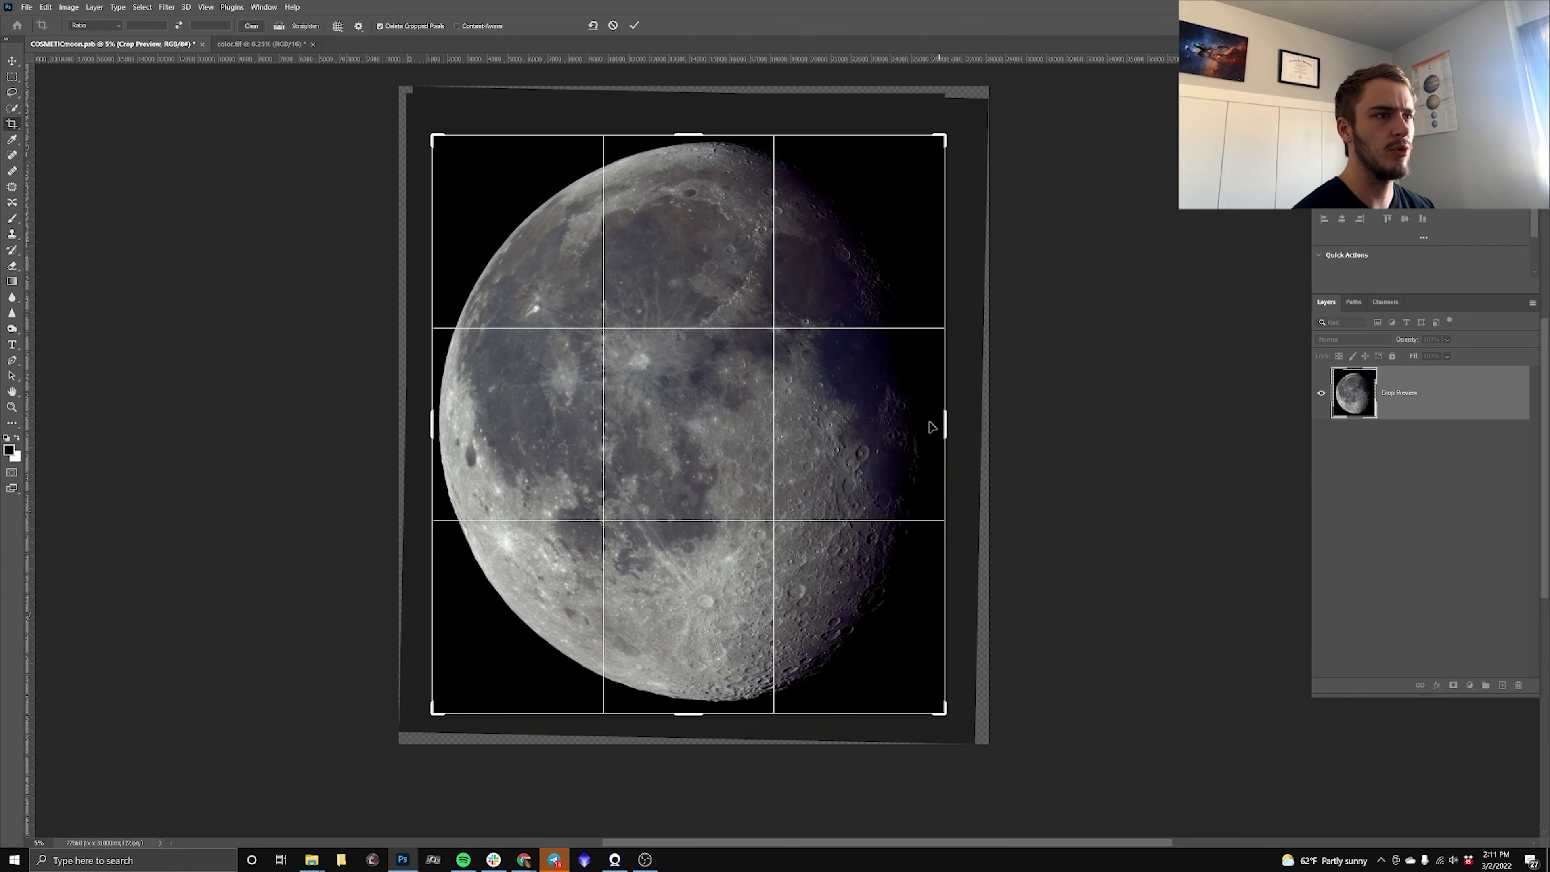
{"action": "left_click_drag", "start_coordinate": [944, 423], "coordinate": [943, 431]}
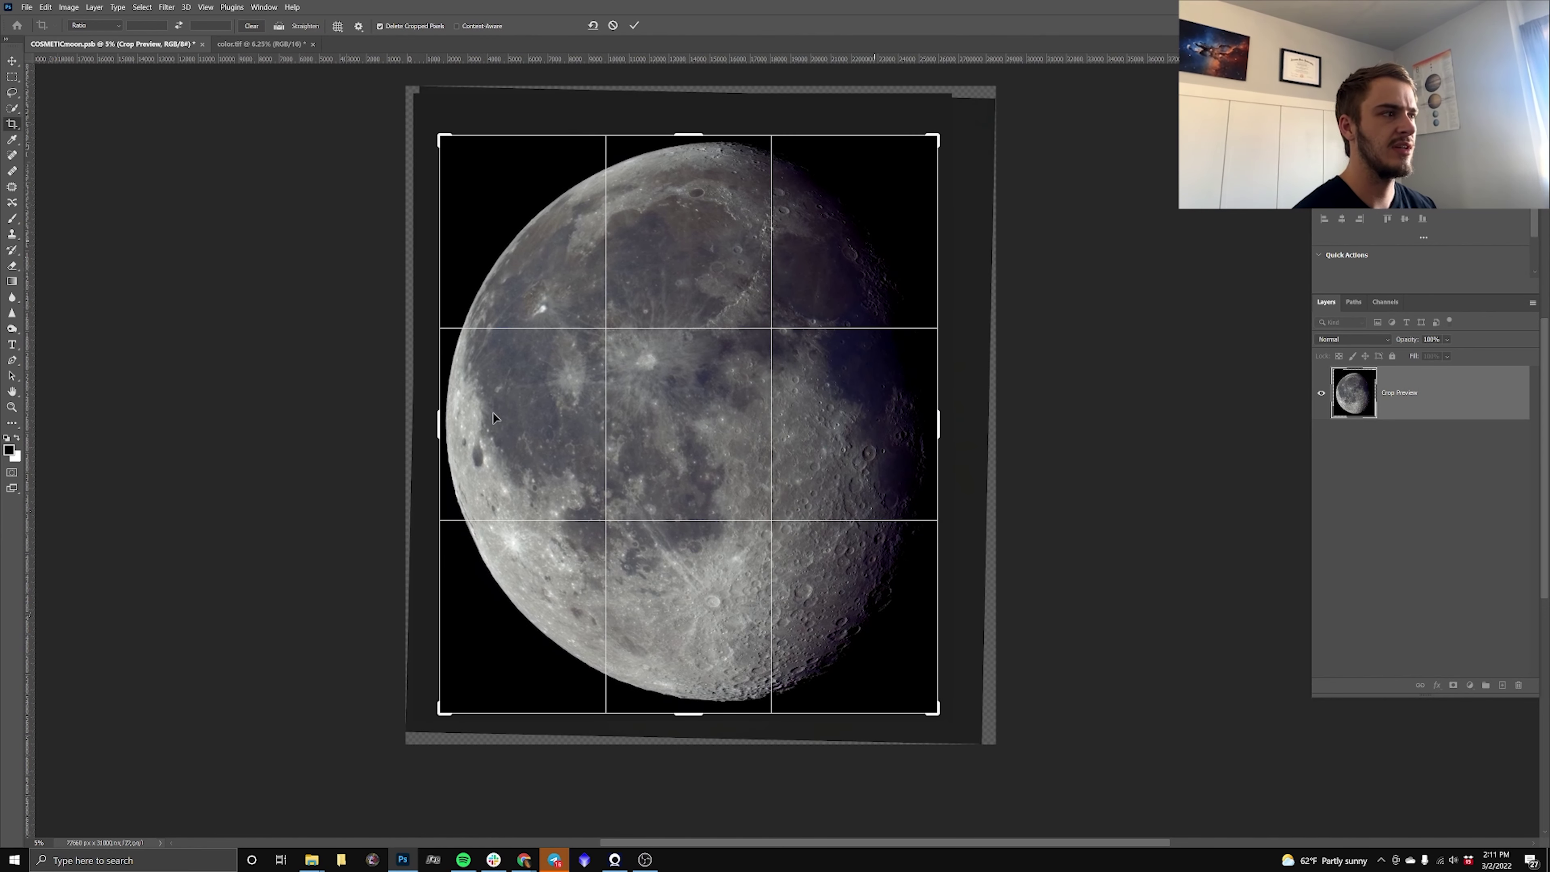
{"action": "key", "text": "Return"}
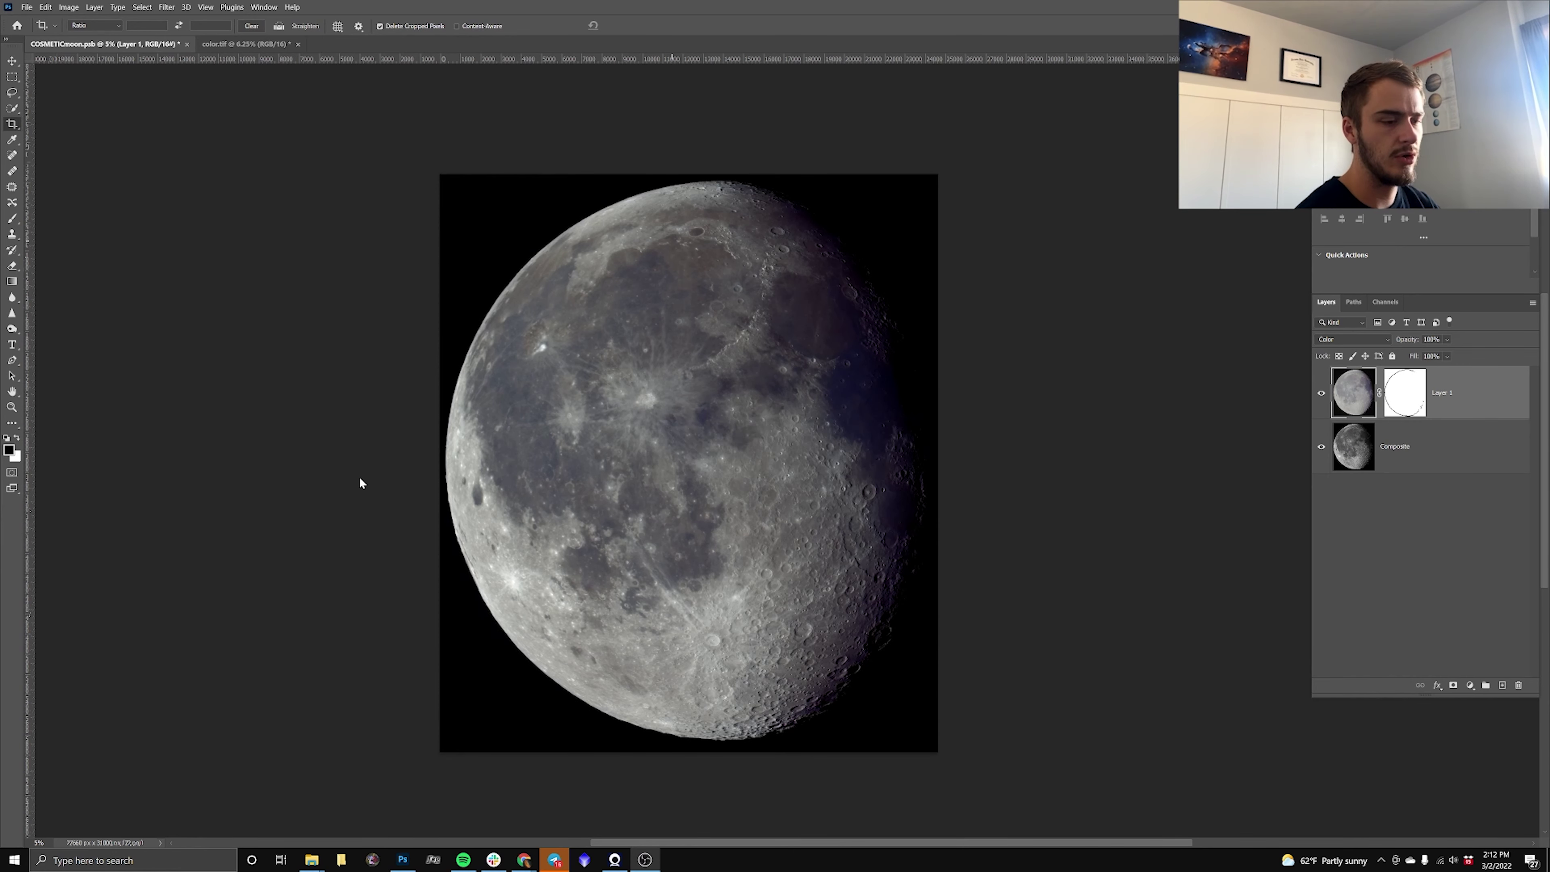
Flatten the color layer and the Composite layer into a single background image.
{"action": "key", "text": "ctrl+plus"}
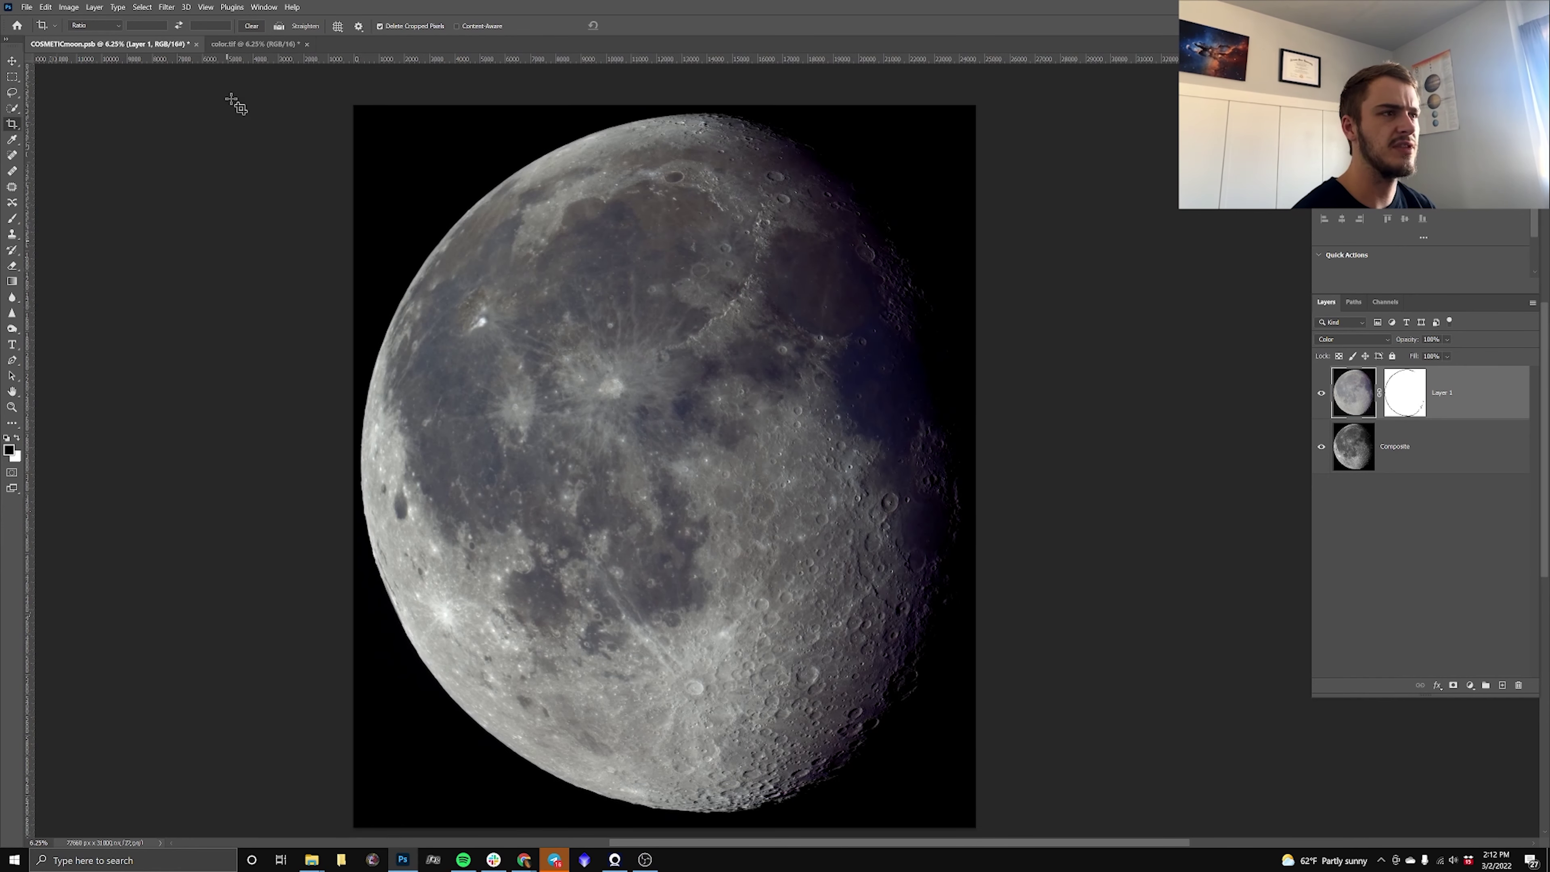
{"action": "right_click", "coordinate": [1400, 452]}
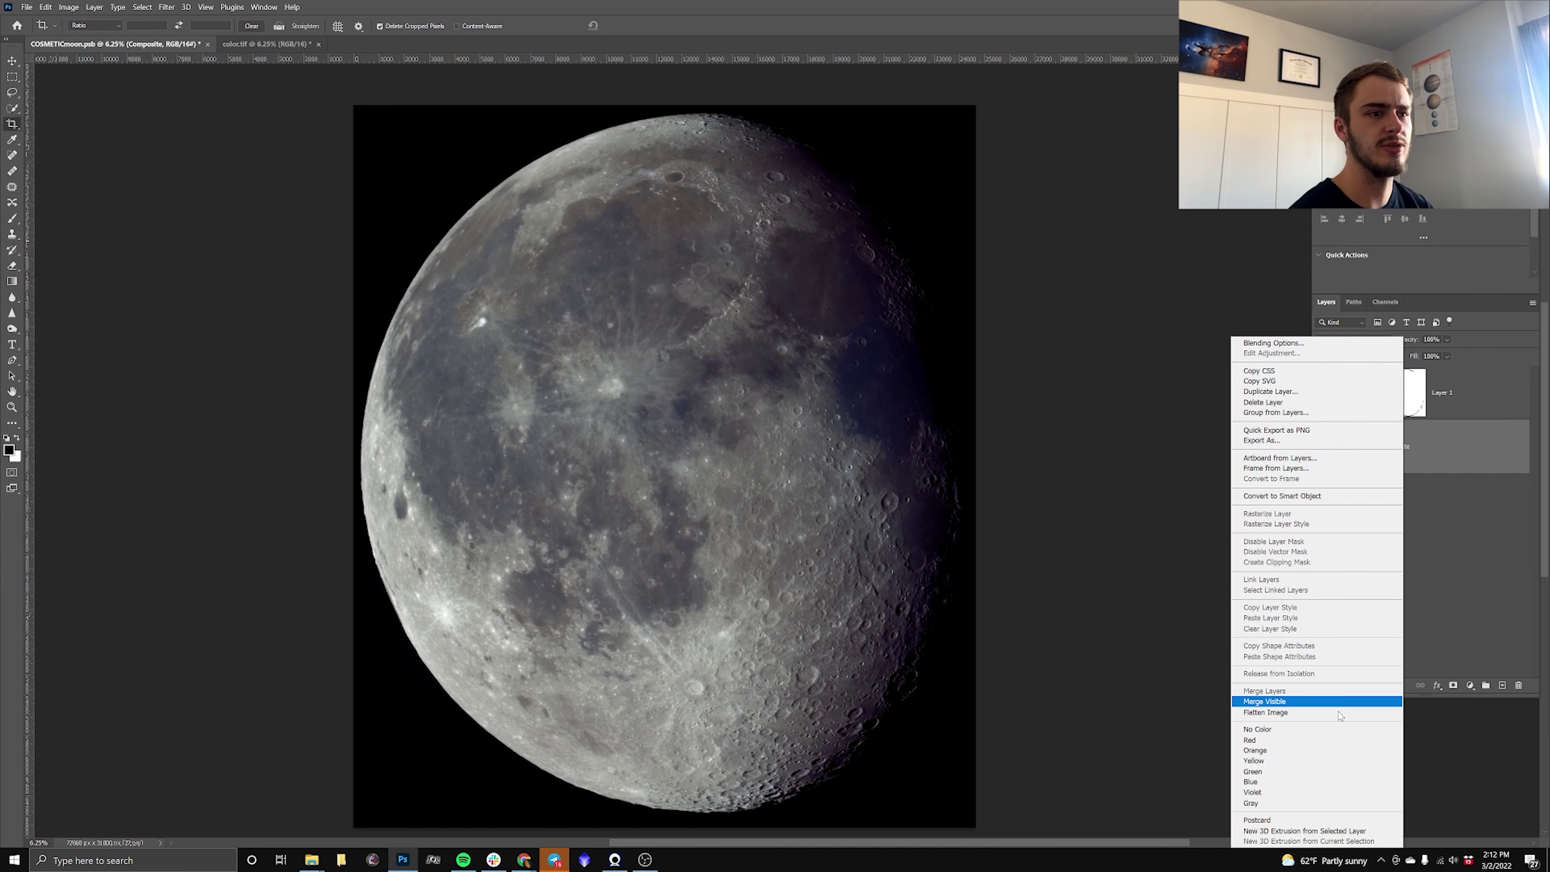
{"action": "left_click", "coordinate": [1256, 729]}
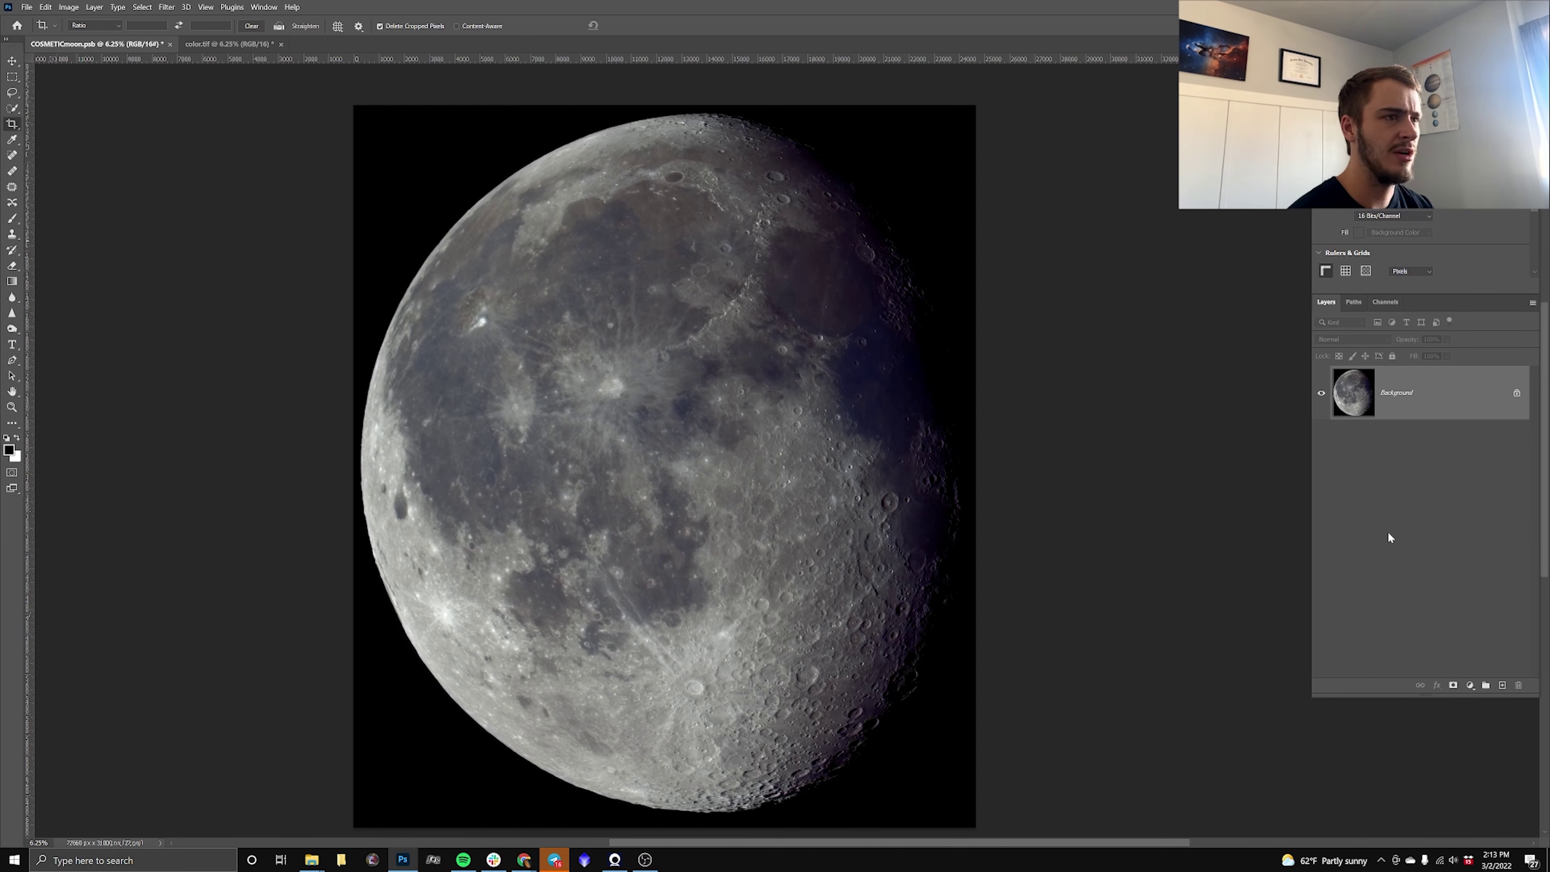
Duplicate the Background layer, add a layer mask filled with black to the copy, and ready a white brush for painting on it.
{"action": "left_click_drag", "start_coordinate": [1396, 403], "coordinate": [1501, 683]}
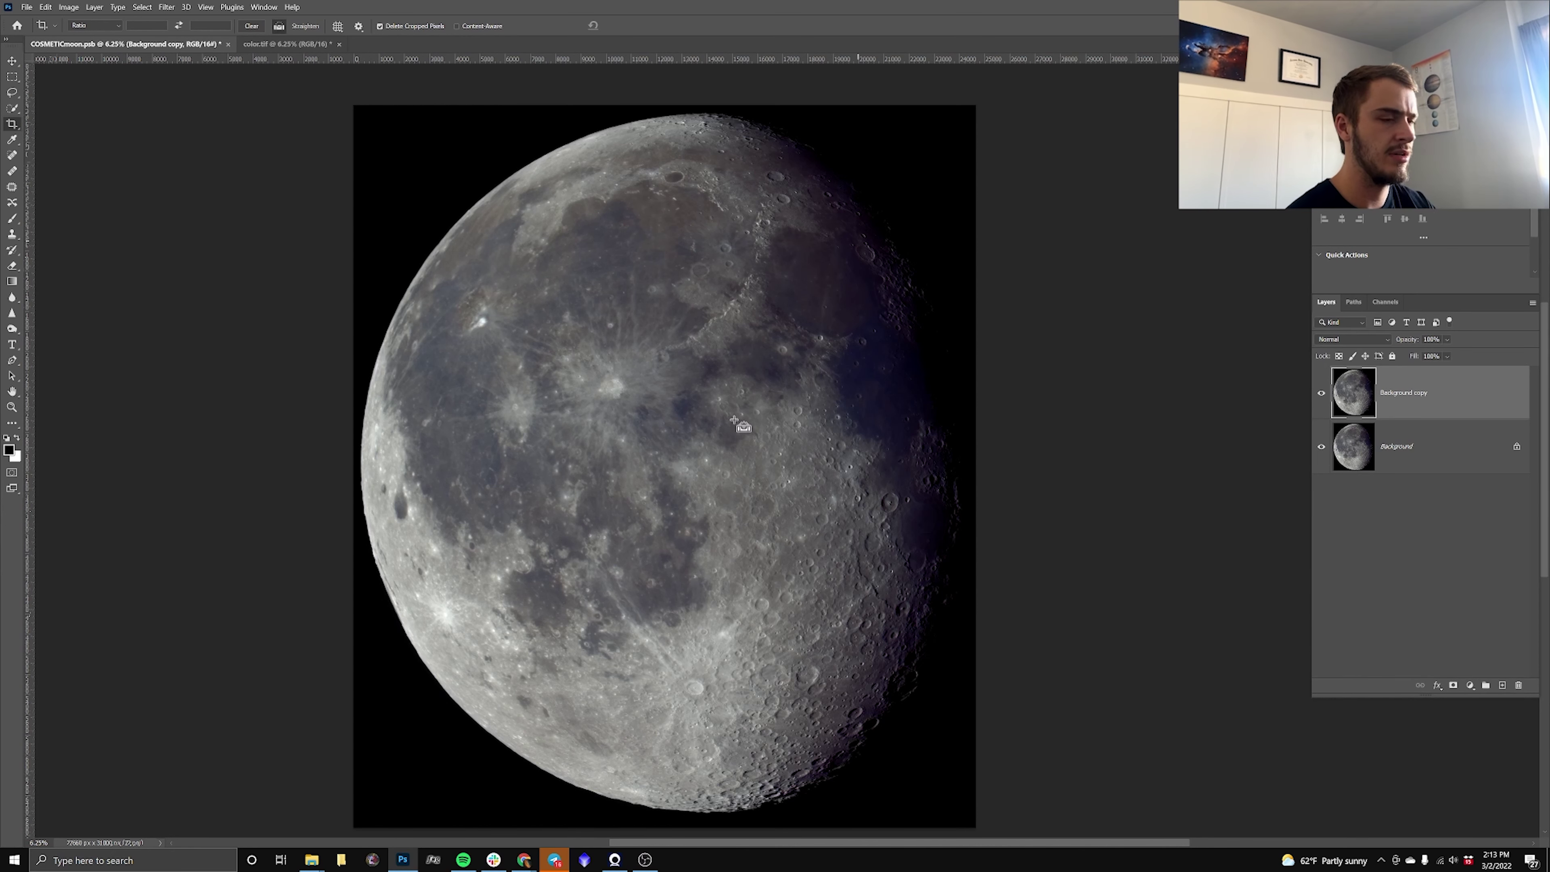
{"action": "left_click", "coordinate": [1453, 685]}
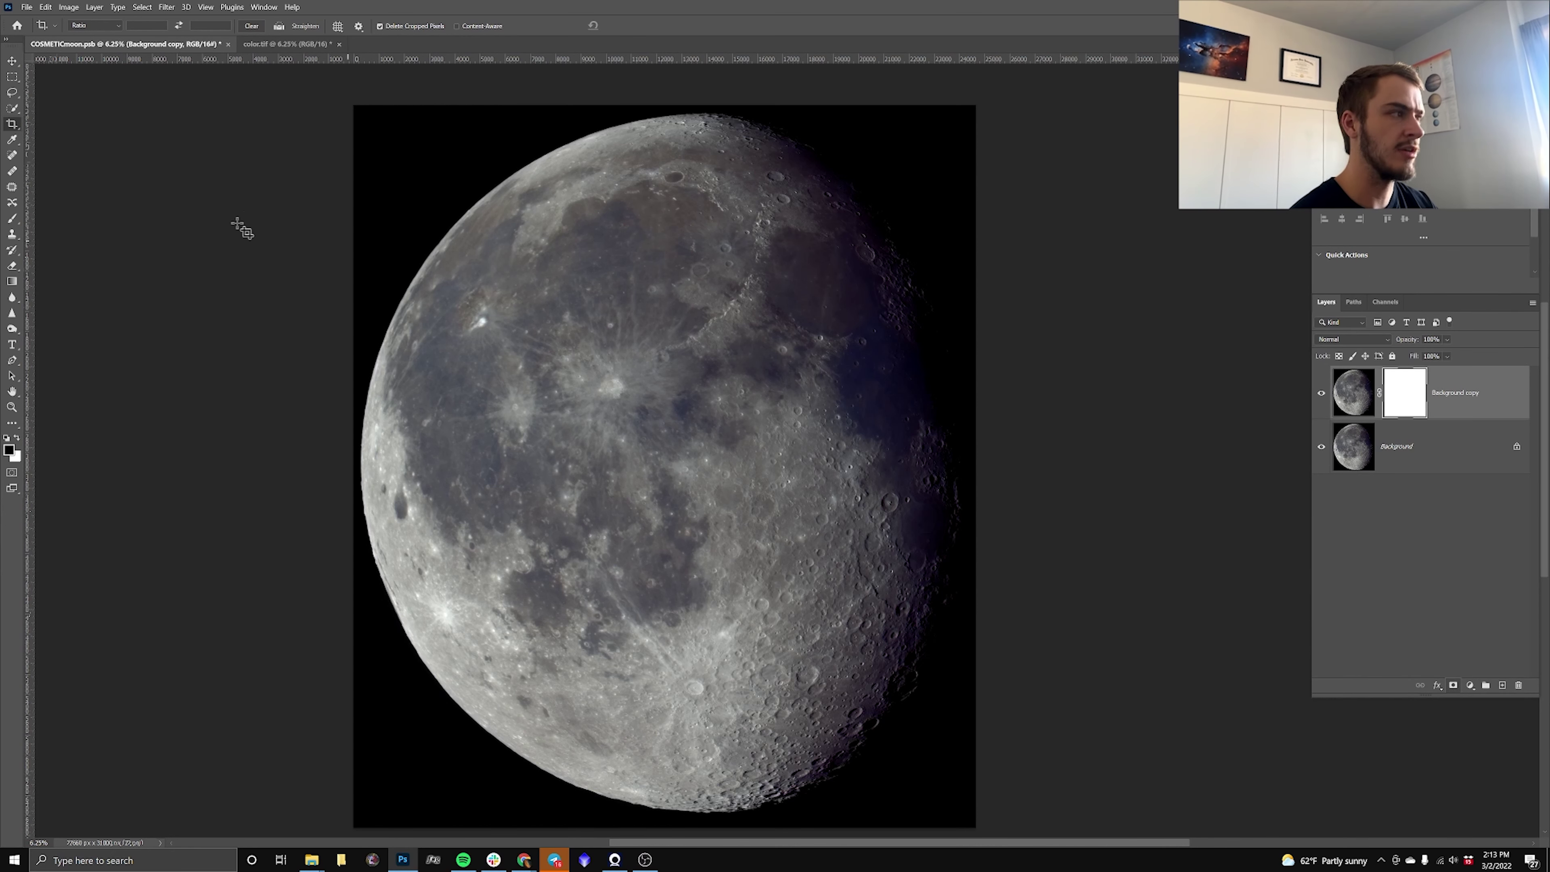
{"action": "key", "text": "g"}
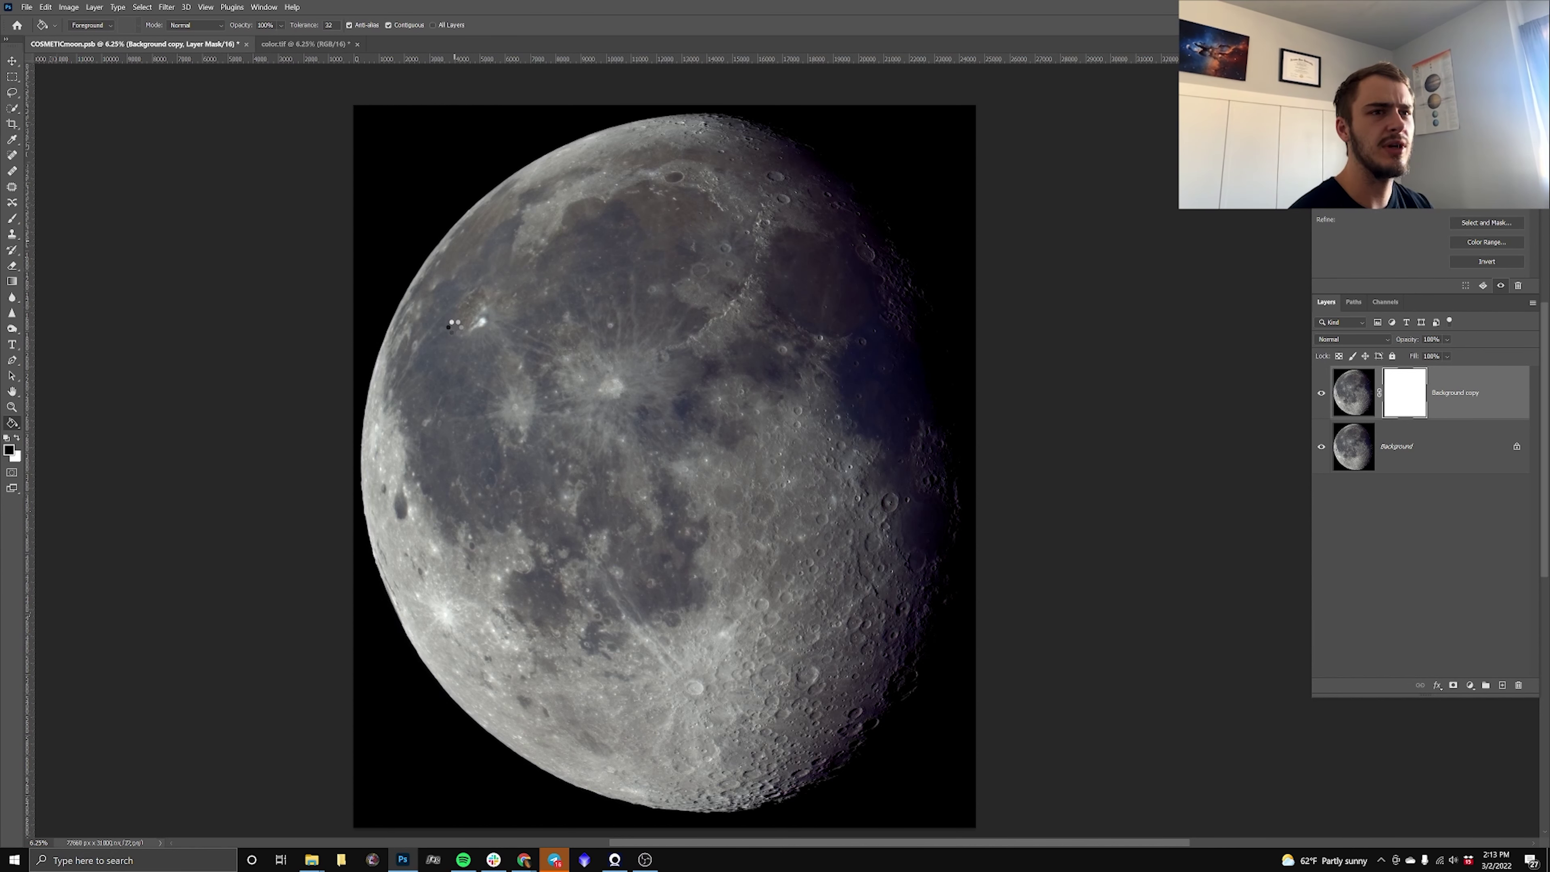
{"action": "key", "text": "b"}
{"action": "key", "text": "x"}
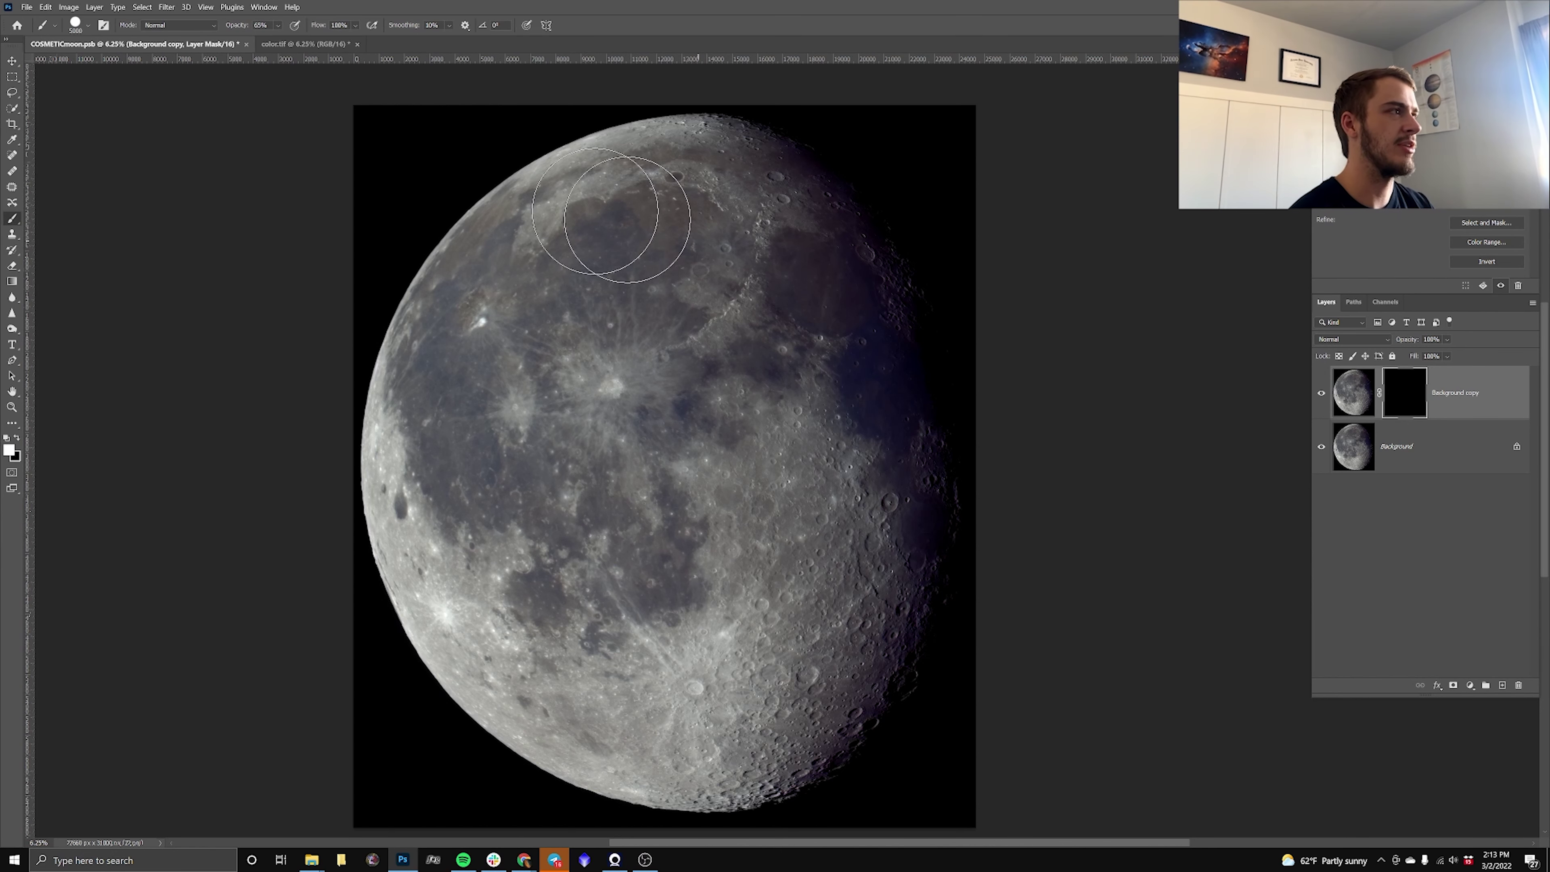
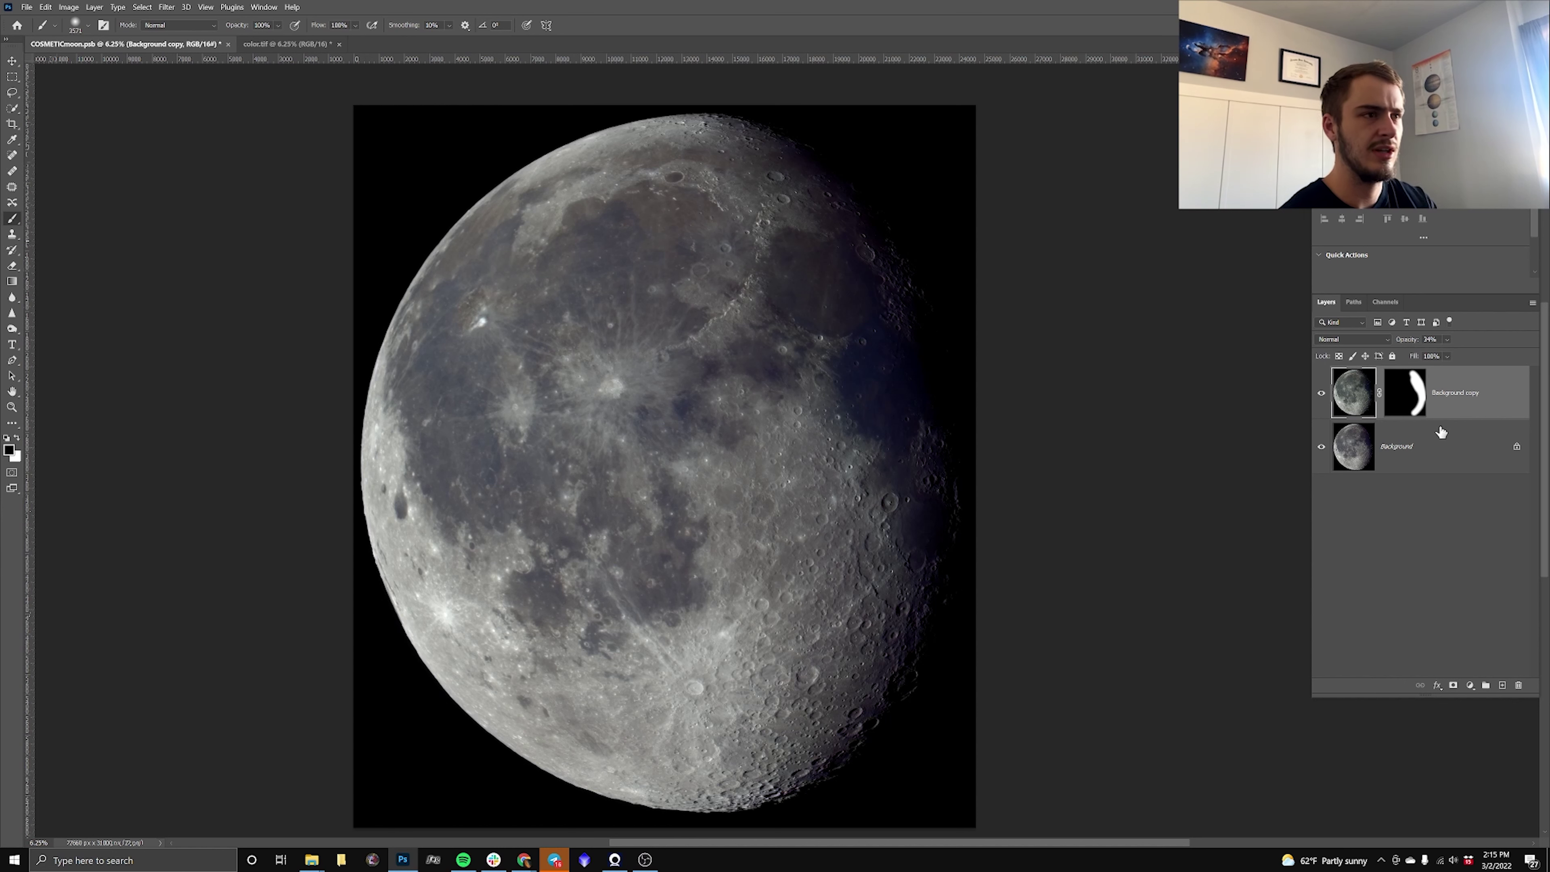
Duplicate the masked Background copy layer and narrow the new copy's mask along the terminator with the brush, at 75% layer opacity.
{"action": "key", "text": "ctrl+j"}
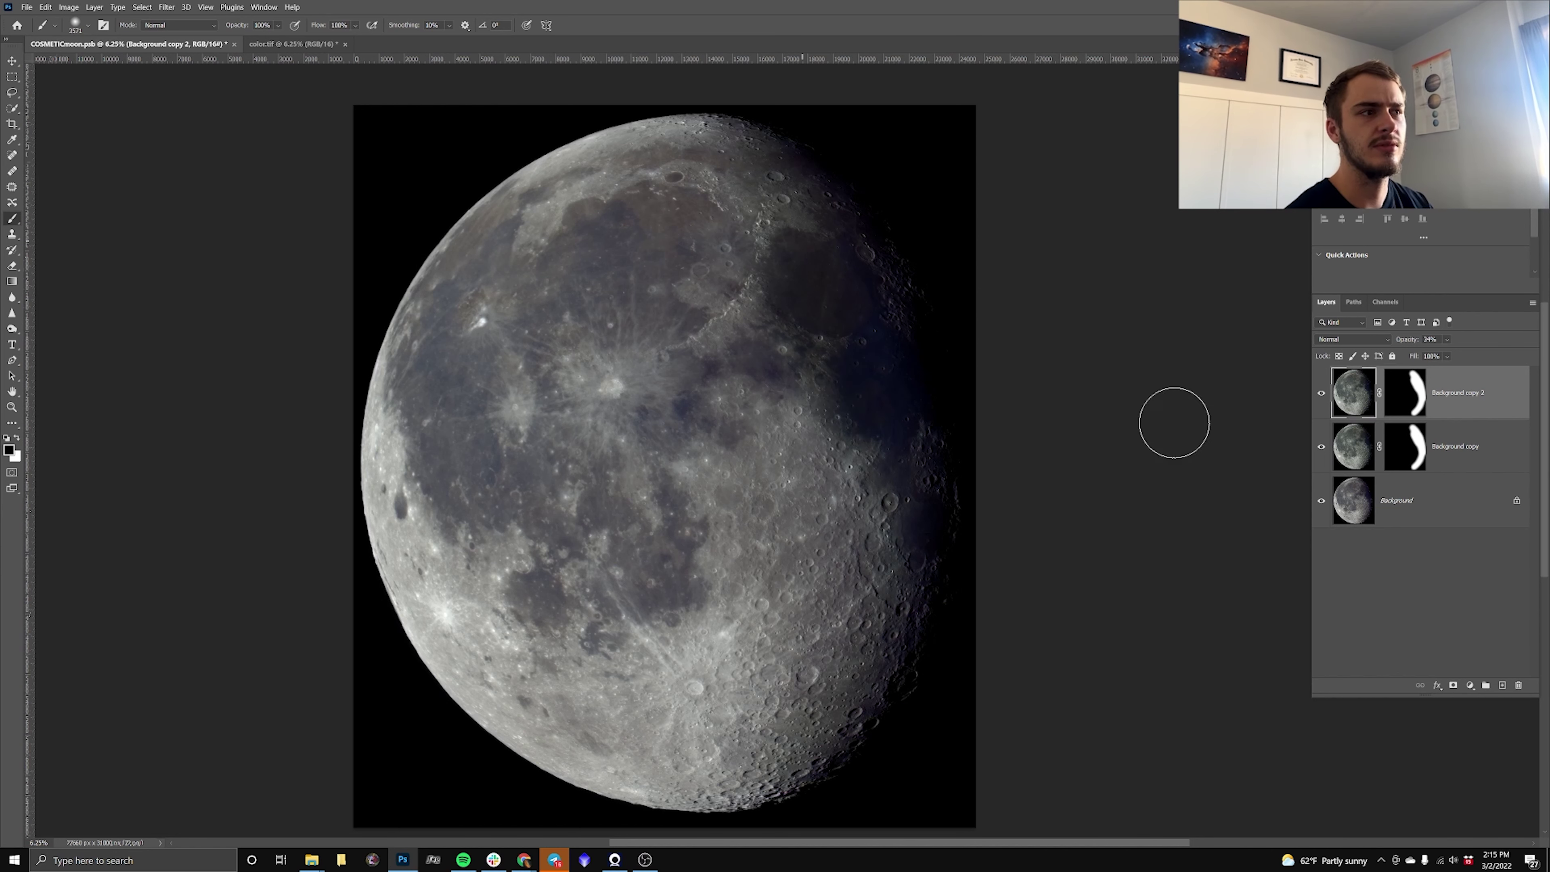
{"action": "left_click", "coordinate": [1404, 393]}
{"action": "key", "text": "x"}
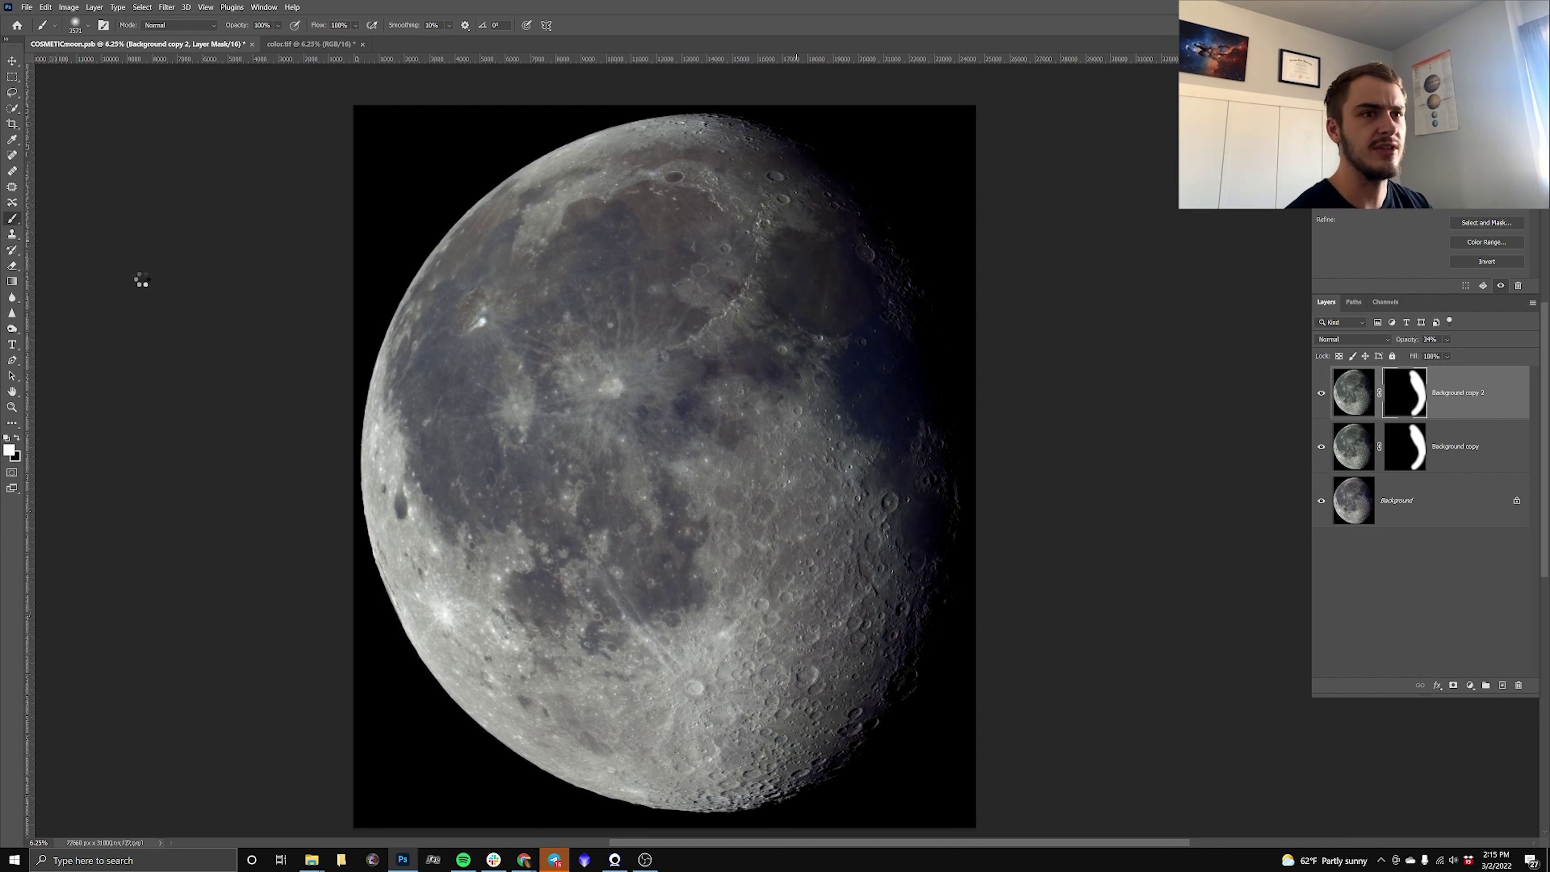
{"action": "key", "text": "x"}
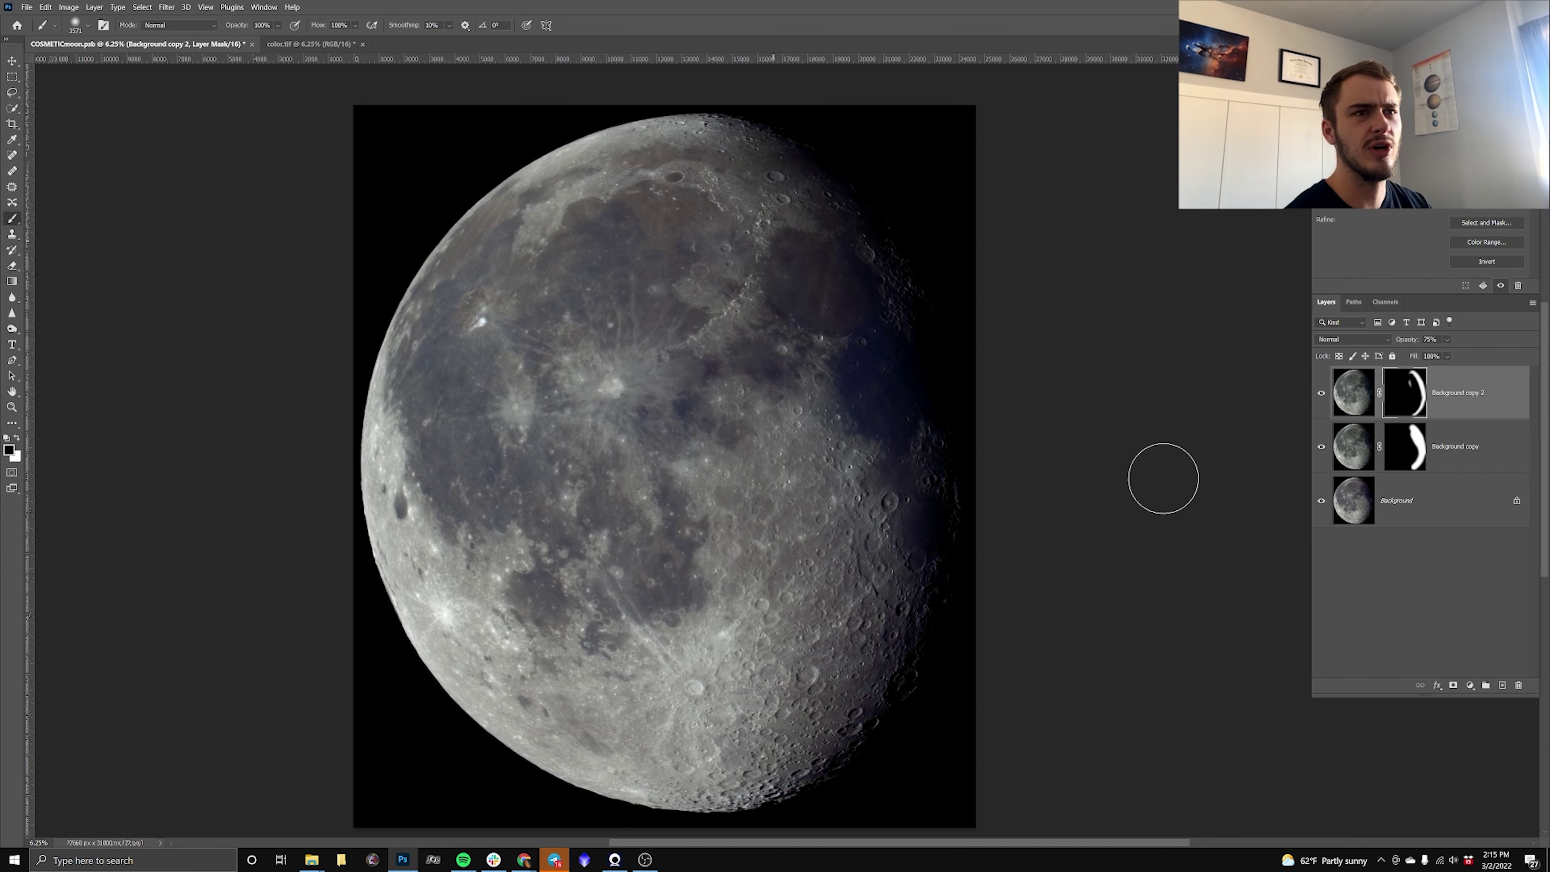
Flatten the Background layer and its two masked copies into one image.
{"action": "right_click", "coordinate": [1427, 495]}
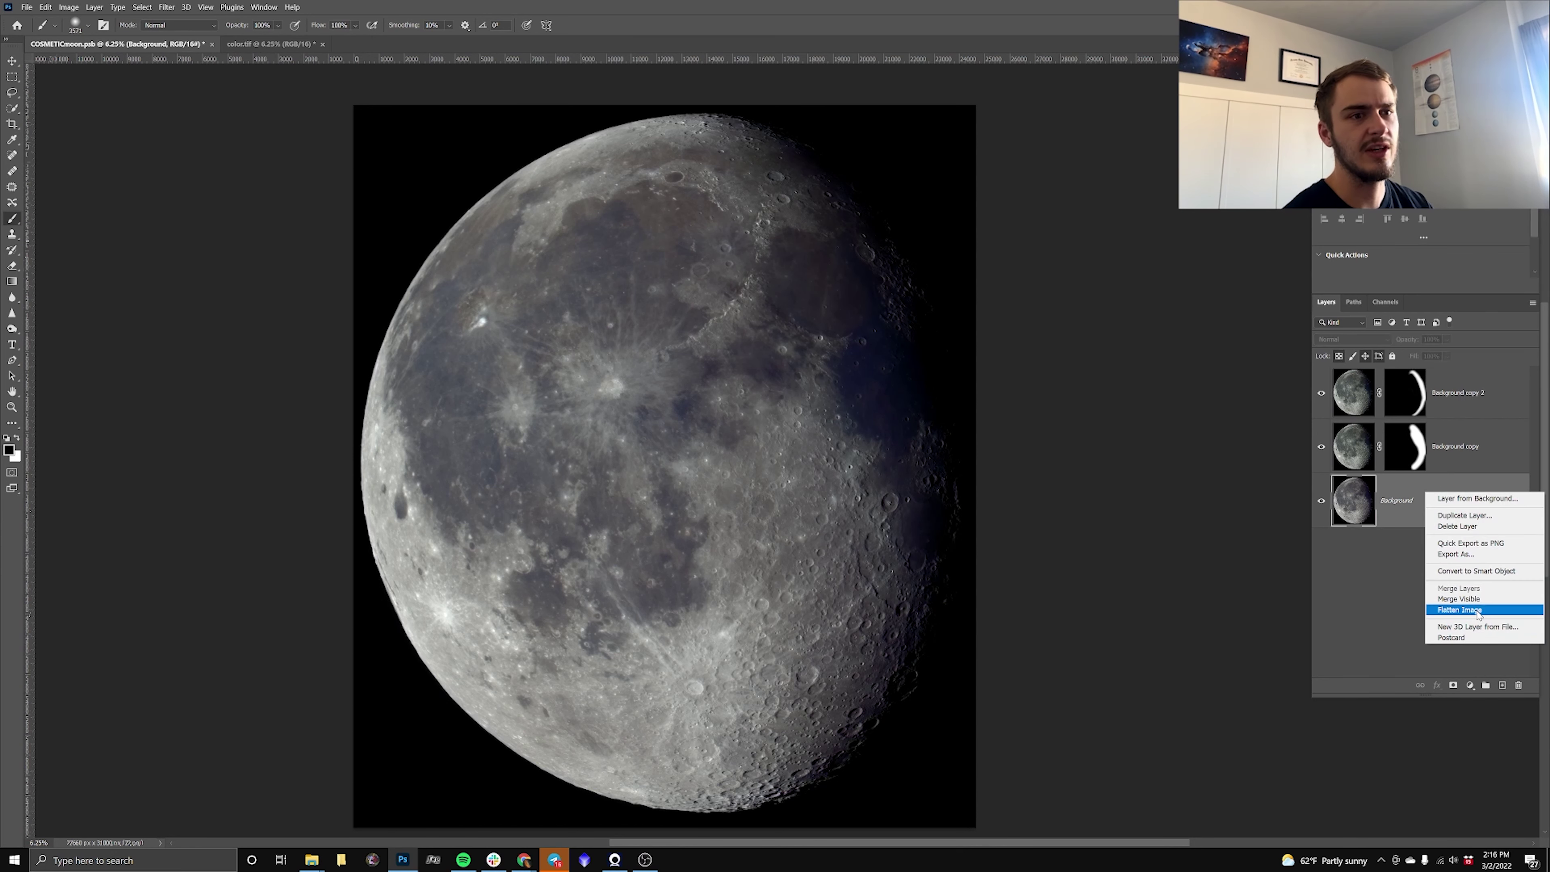
{"action": "left_click", "coordinate": [1476, 609]}
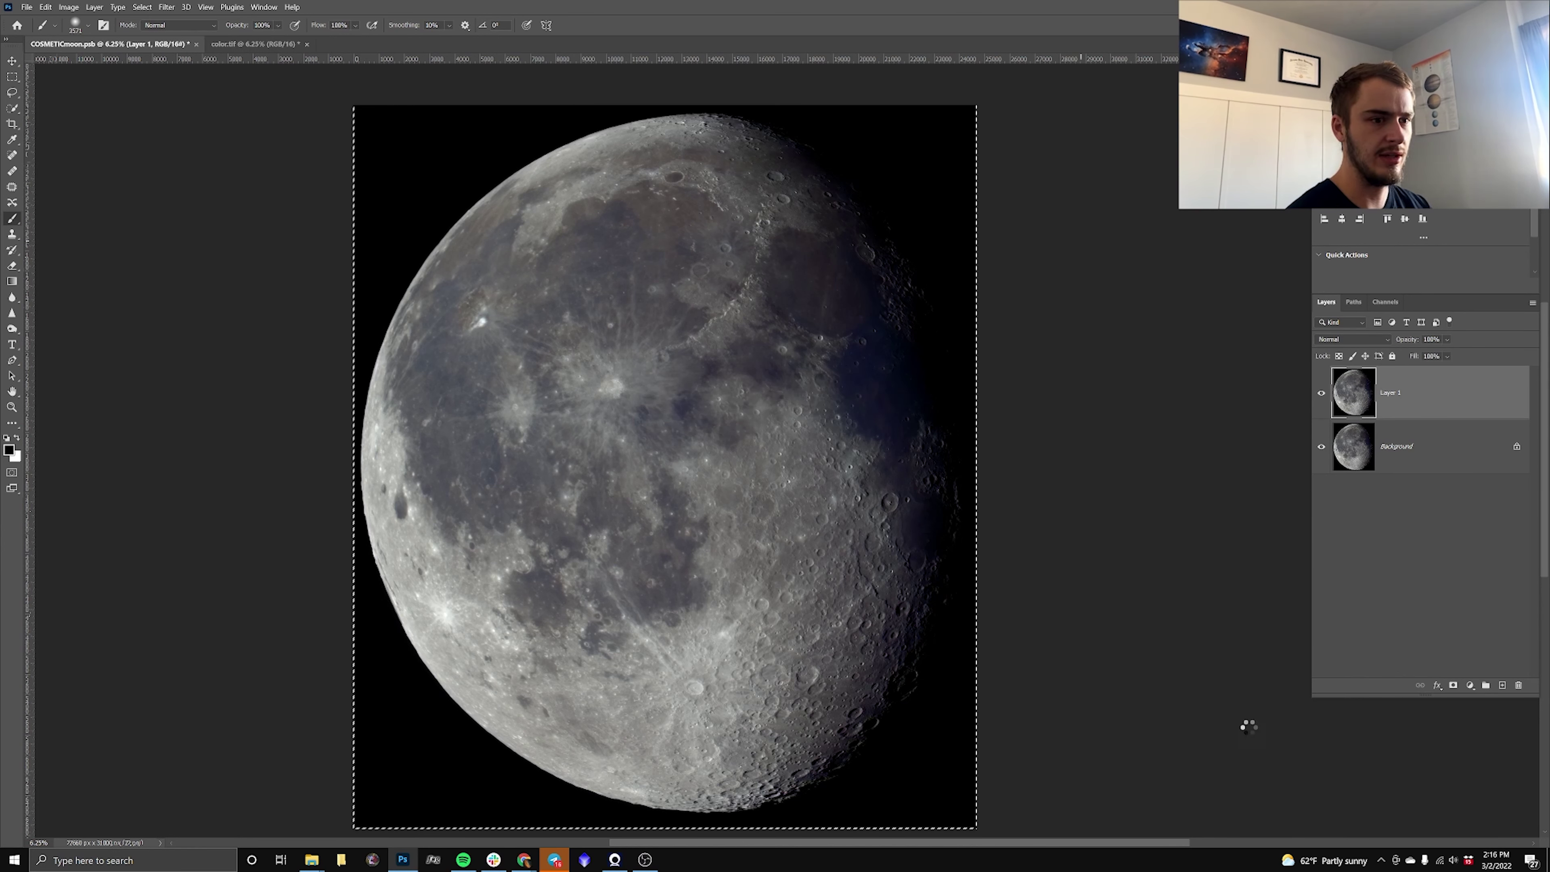
Add a layer mask to Layer 1 and fill it with an inverted grayscale copy of the moon image.
{"action": "left_click", "coordinate": [1453, 685]}
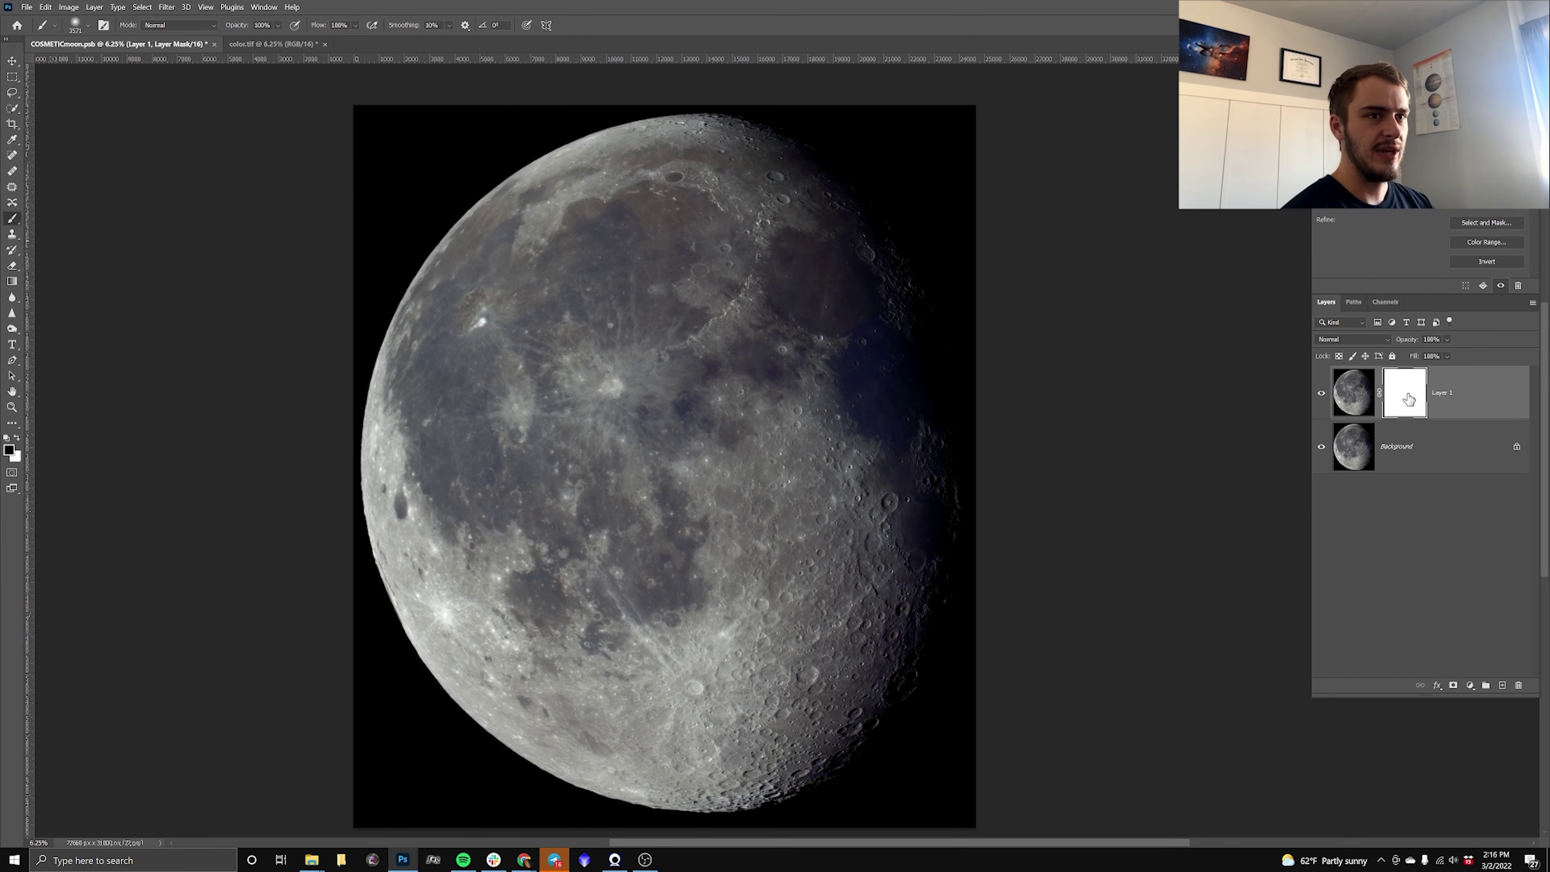
{"action": "left_click", "coordinate": [1408, 399], "text": "alt"}
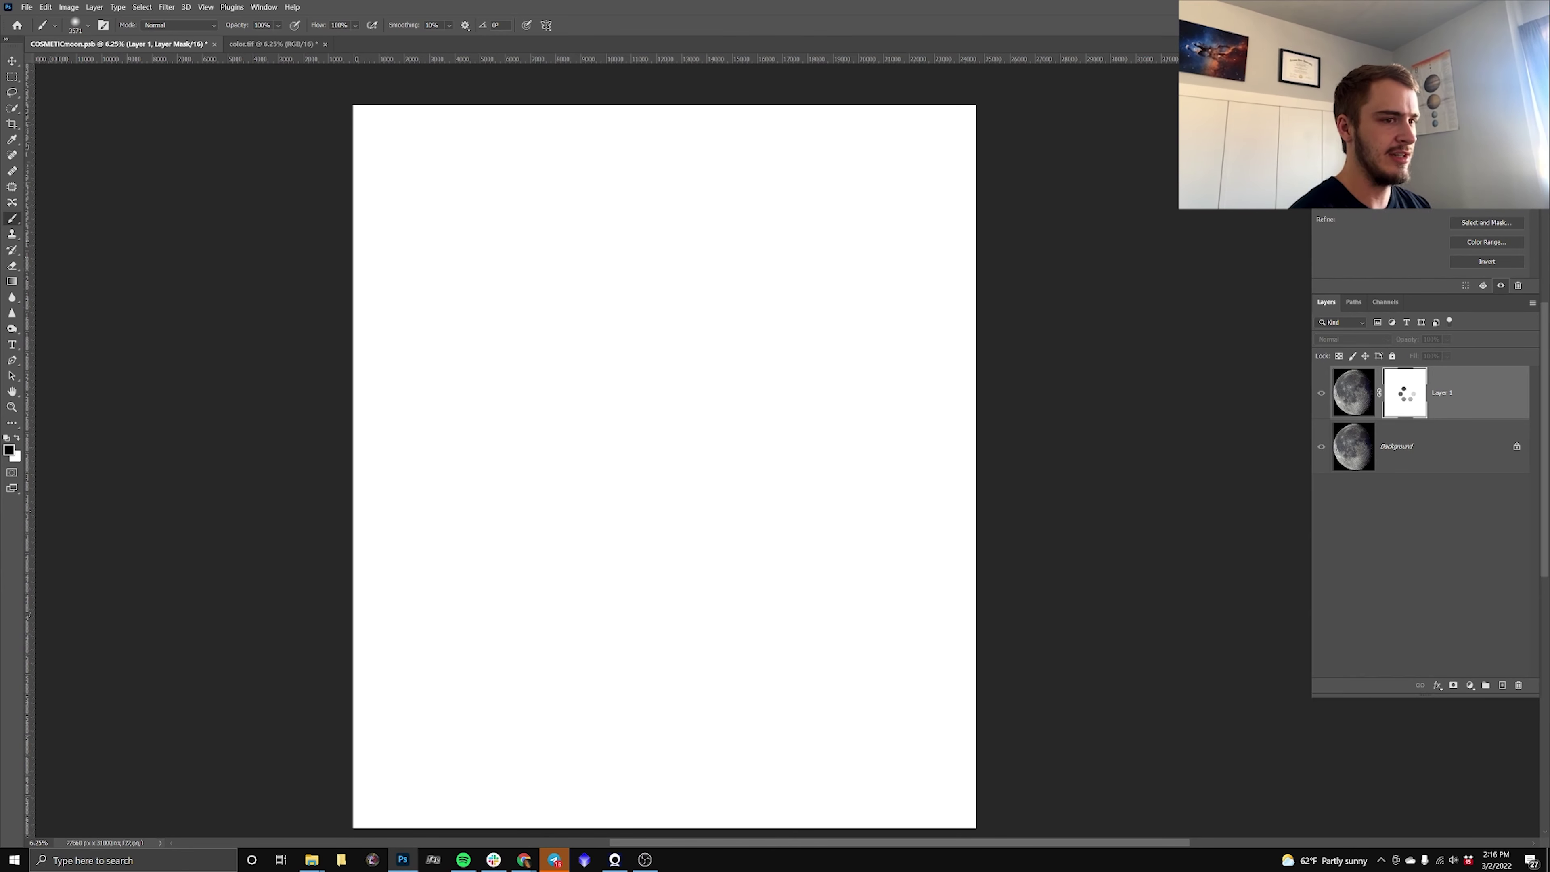
{"action": "left_click", "coordinate": [1351, 393]}
{"action": "key", "text": "ctrl+a"}
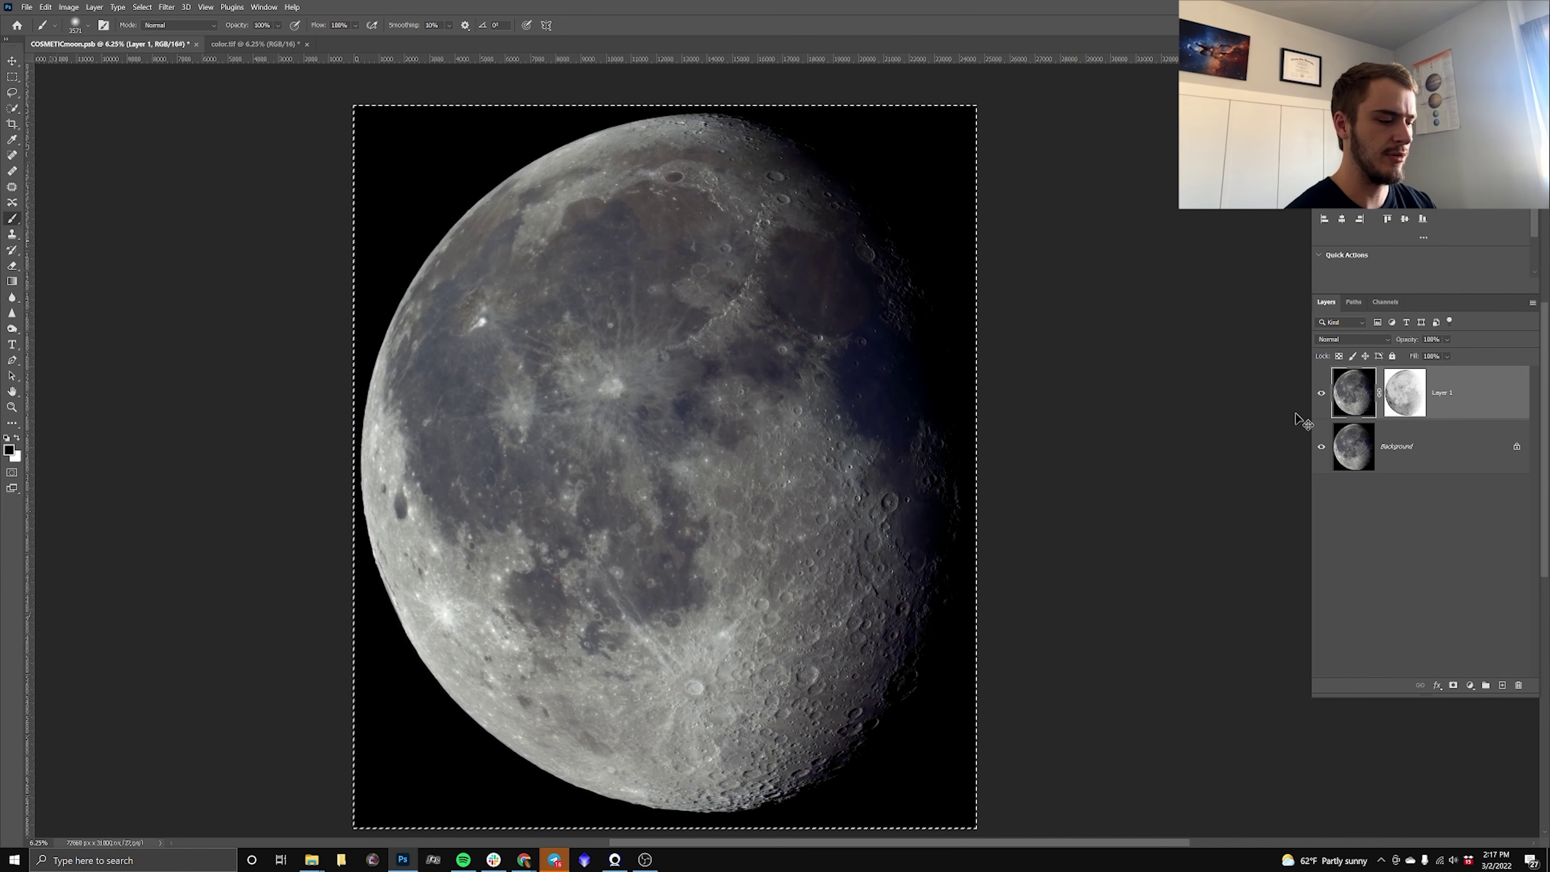
{"action": "key", "text": "ctrl+m"}
{"action": "mouse_move", "coordinate": [1252, 325]}
{"action": "left_mouse_down"}
{"action": "mouse_move", "coordinate": [1217, 287]}
{"action": "mouse_move", "coordinate": [1235, 321]}
{"action": "left_mouse_up"}
{"action": "key", "text": "Escape"}
{"action": "key", "text": "b"}
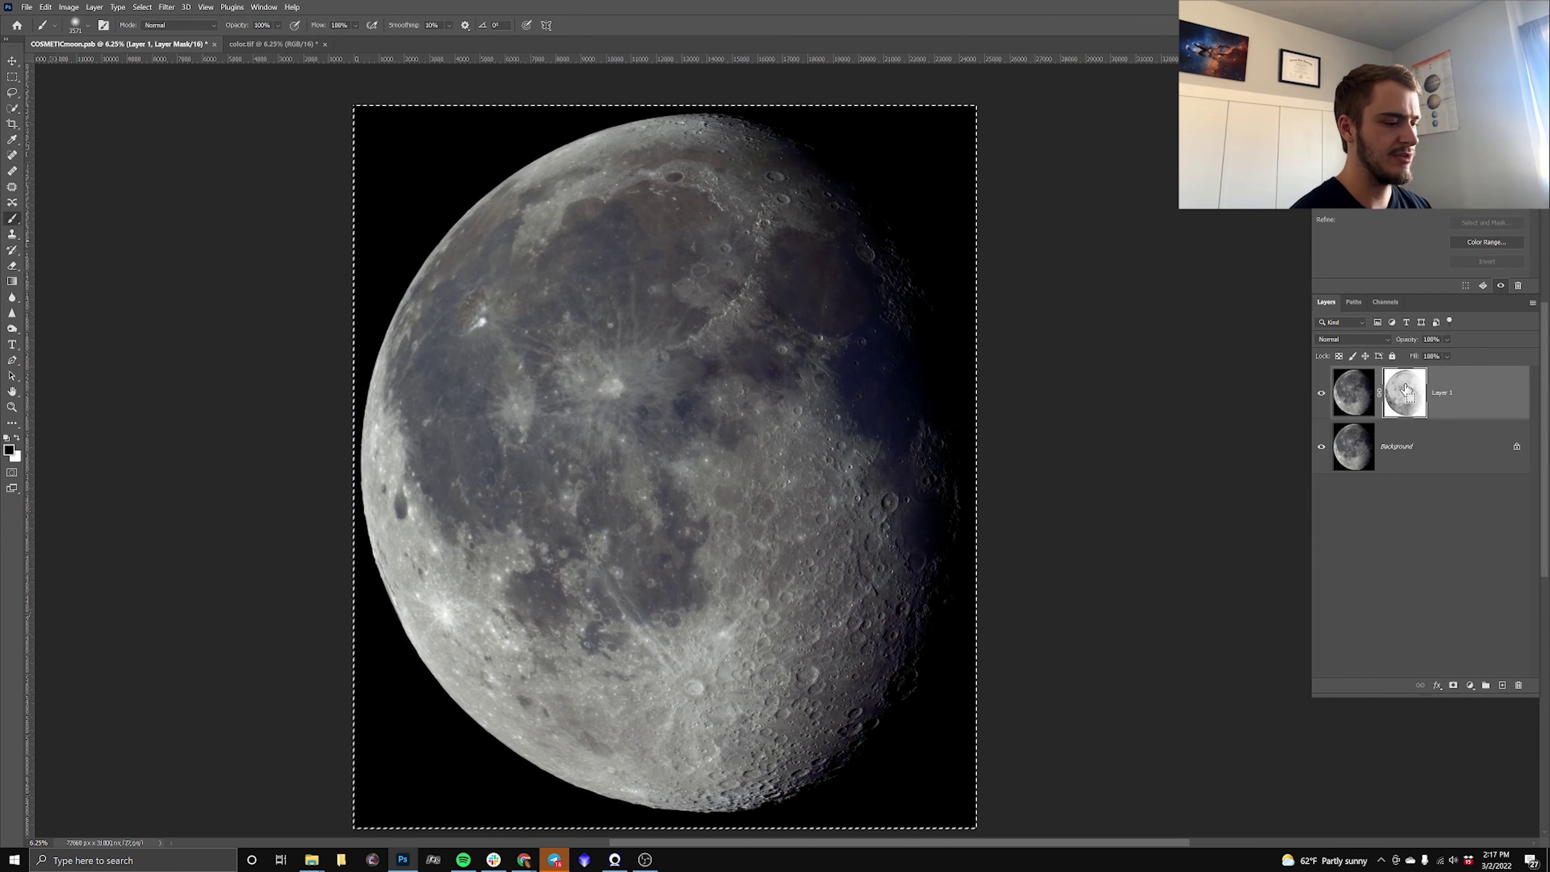
Invert Layer 1's mask so the bright lunar areas are light and the sky is black, and make the layer's image active.
{"action": "left_click", "coordinate": [1403, 390]}
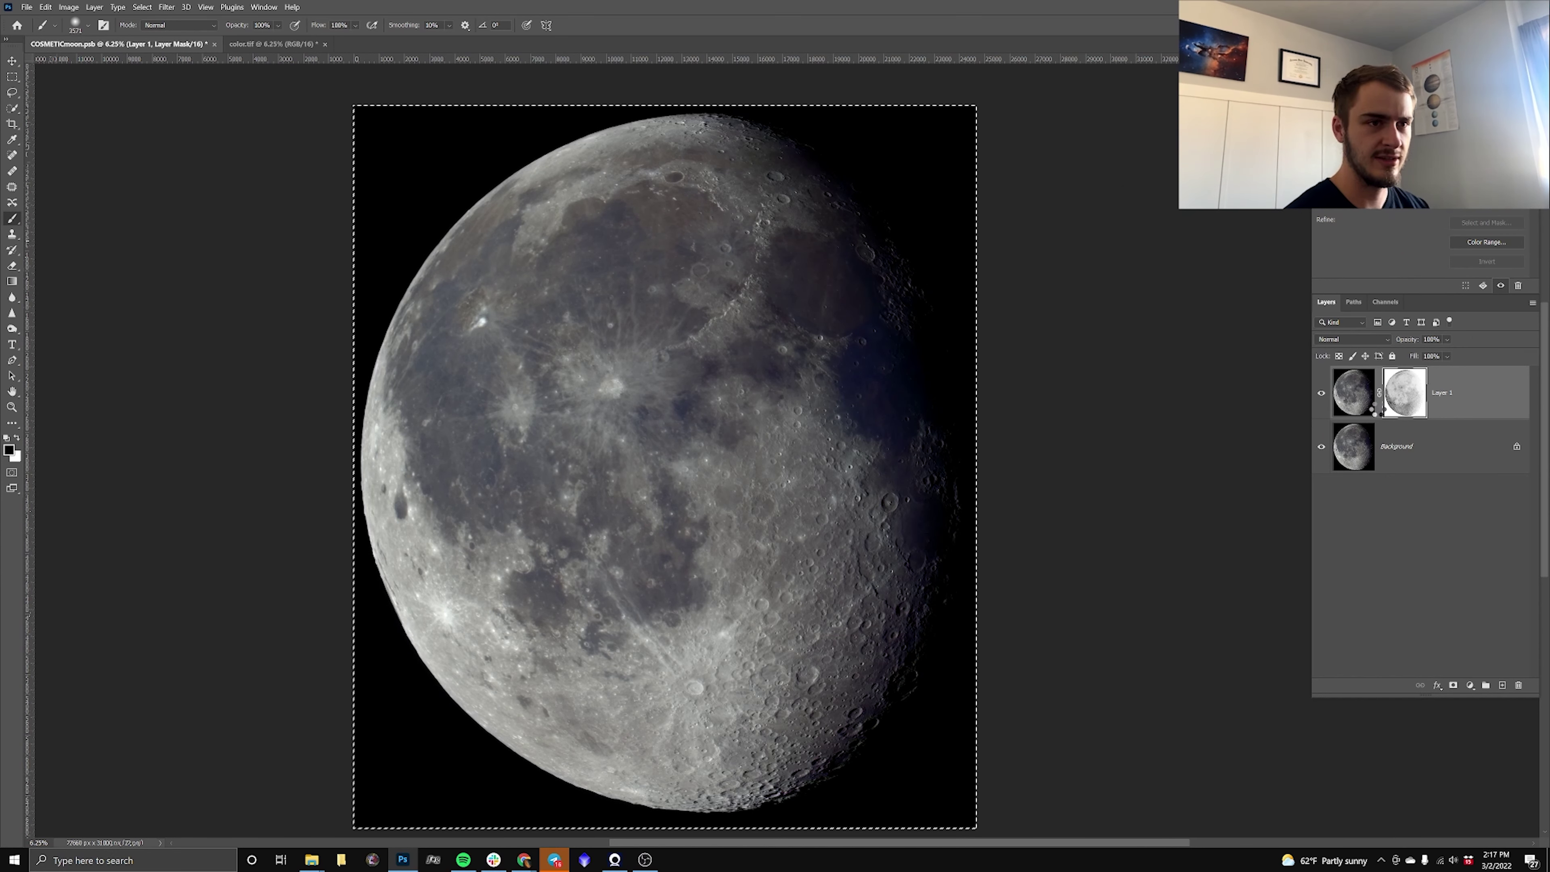
{"action": "left_click", "coordinate": [1322, 390]}
{"action": "left_click", "coordinate": [1358, 406]}
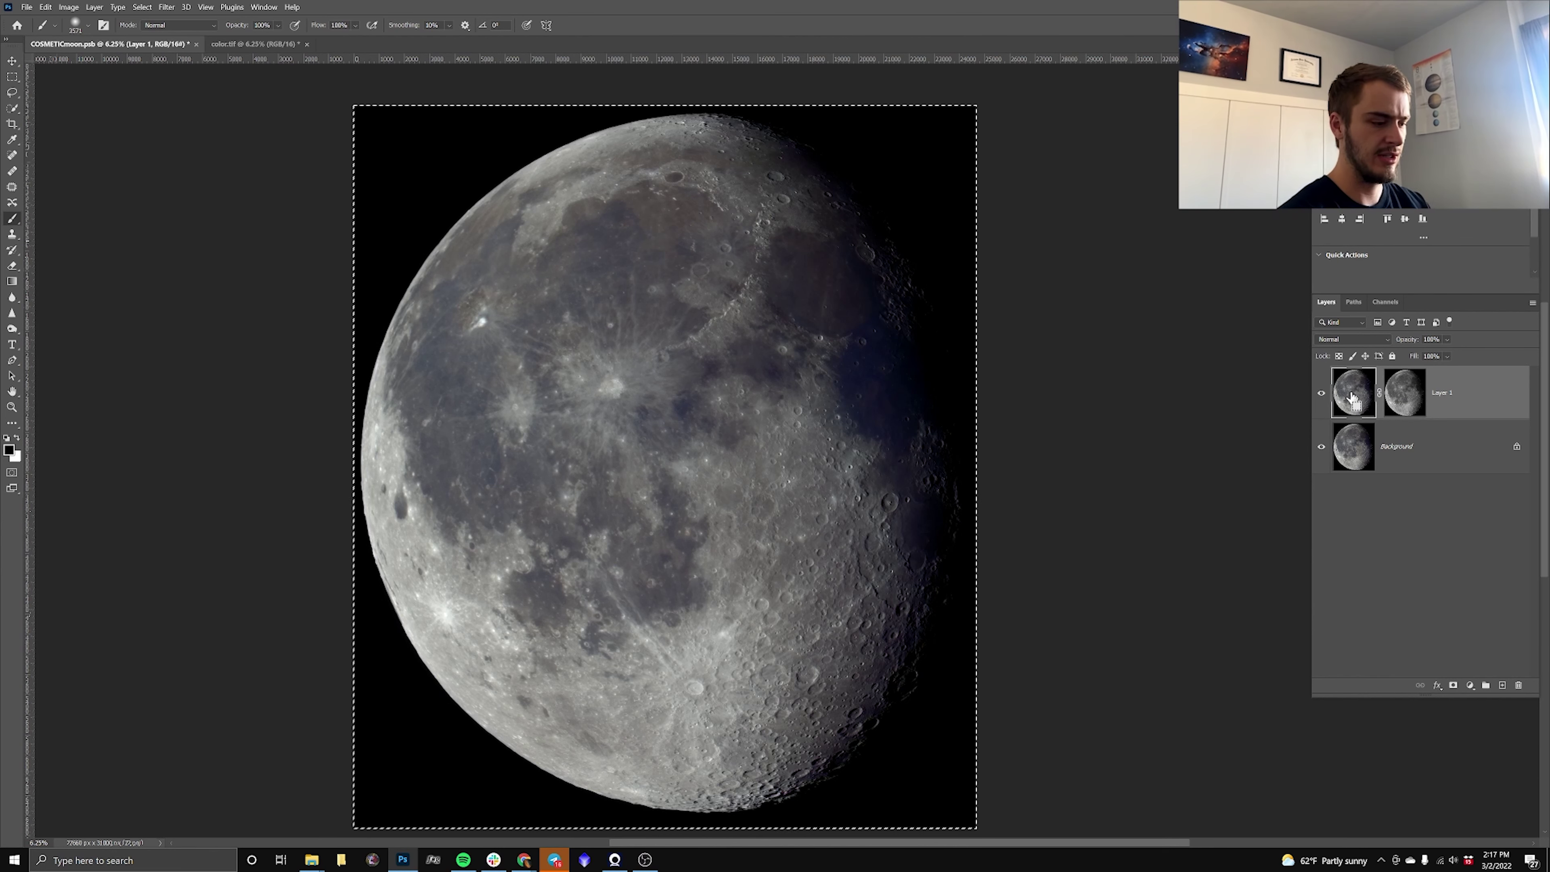
Brighten Layer 1 with an RGB Curves adjustment that raises the shadows, midtones and highlights, lifting the midtones from input 115 to output 147.
{"action": "key", "text": "ctrl+m"}
{"action": "mouse_move", "coordinate": [1268, 324]}
{"action": "left_mouse_down"}
{"action": "mouse_move", "coordinate": [1238, 308]}
{"action": "mouse_move", "coordinate": [1253, 320]}
{"action": "left_mouse_up"}
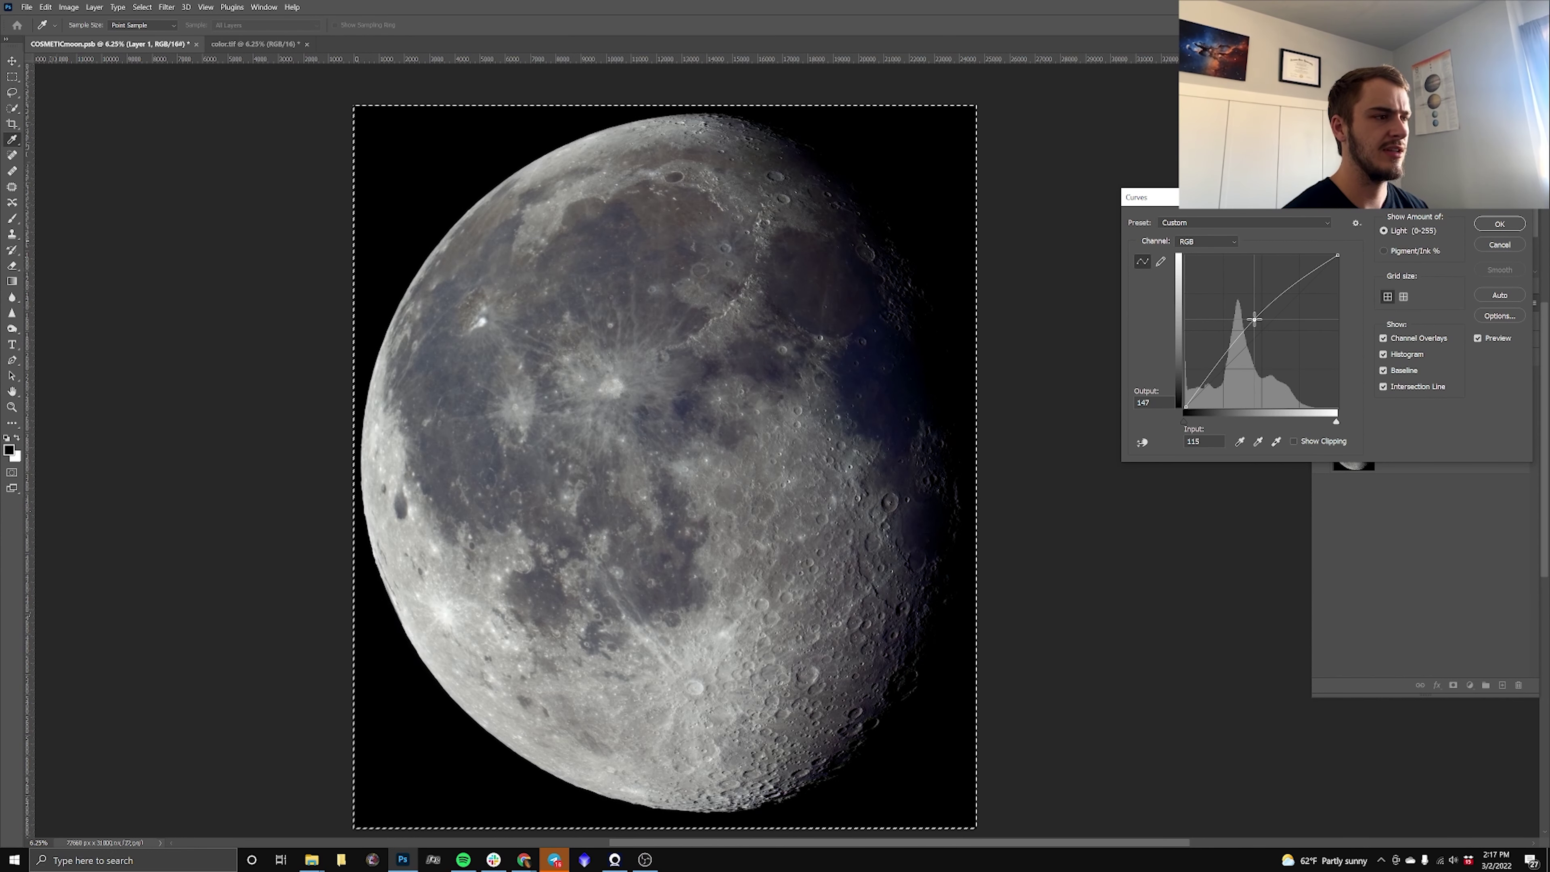
{"action": "left_click_drag", "start_coordinate": [1198, 383], "coordinate": [1200, 375]}
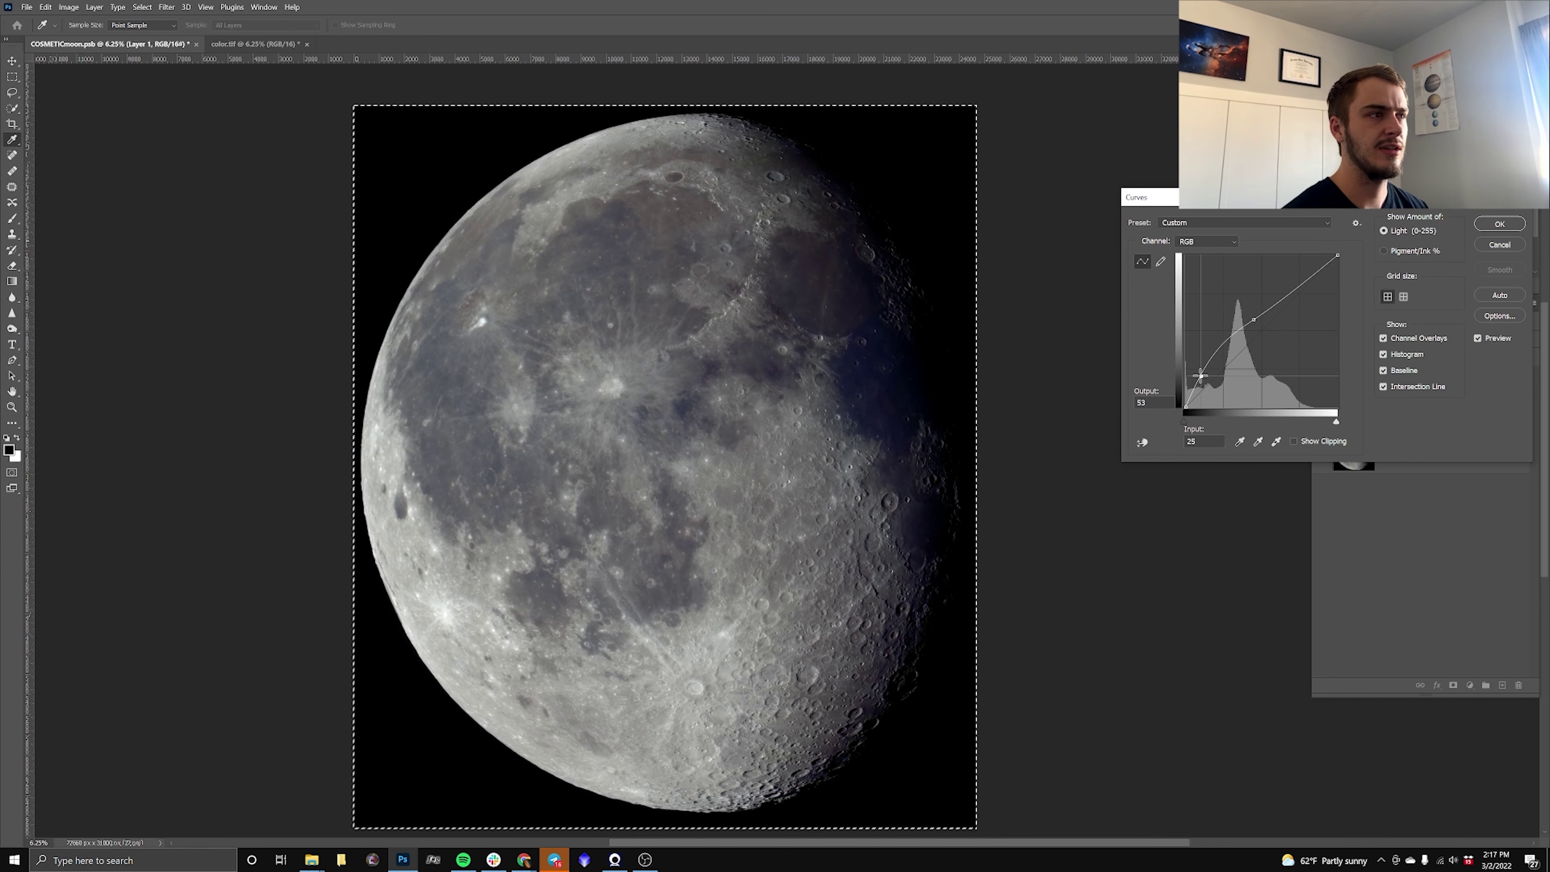
{"action": "left_click_drag", "start_coordinate": [1289, 292], "coordinate": [1290, 296]}
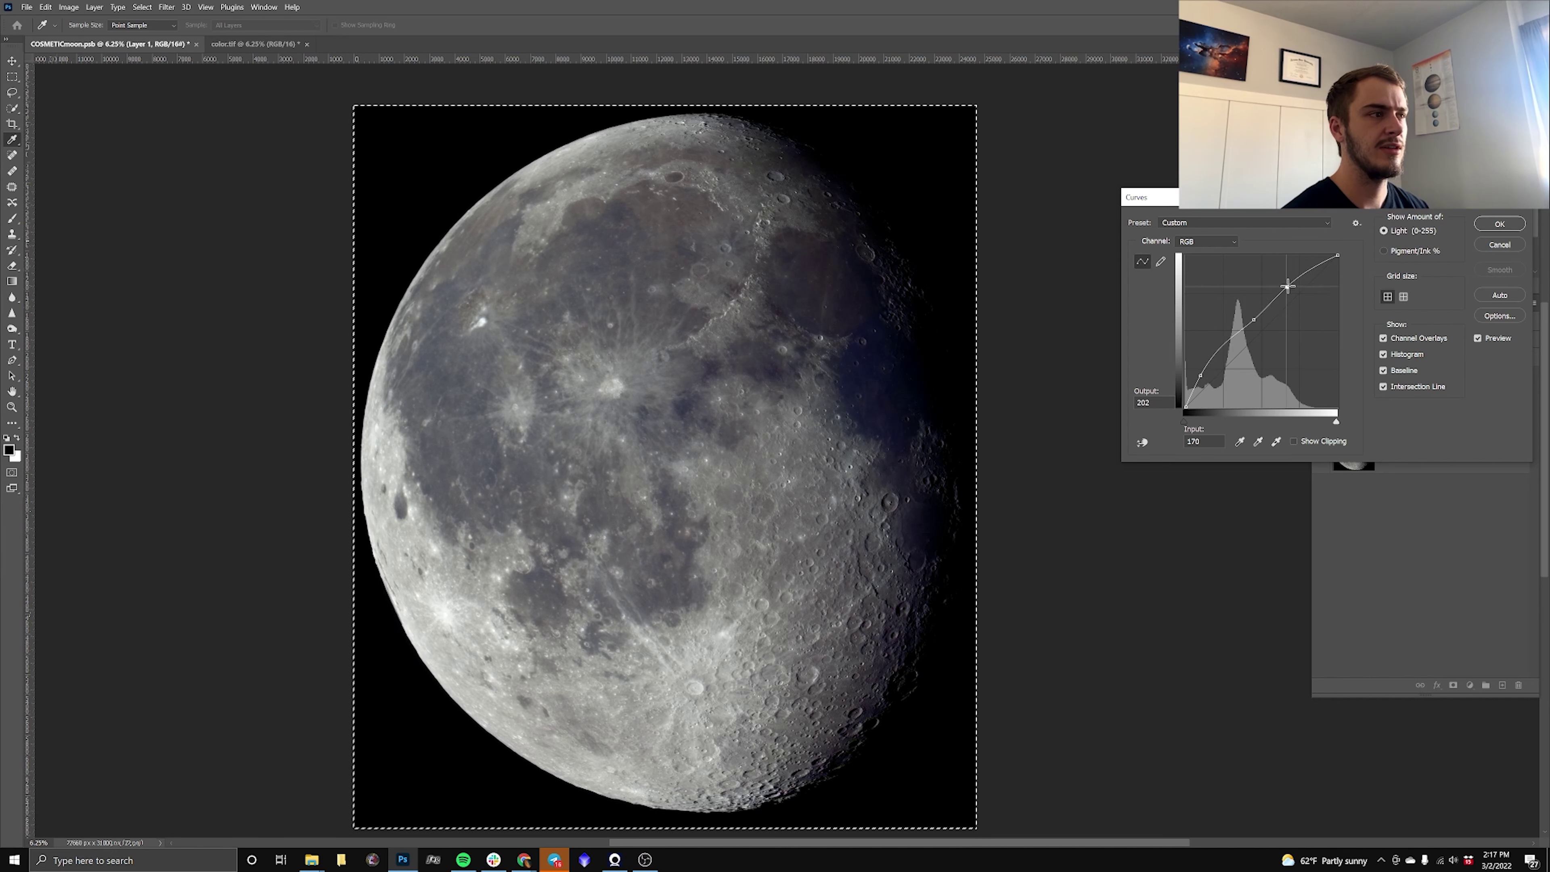
{"action": "key", "text": "Return"}
{"action": "key", "text": "b"}
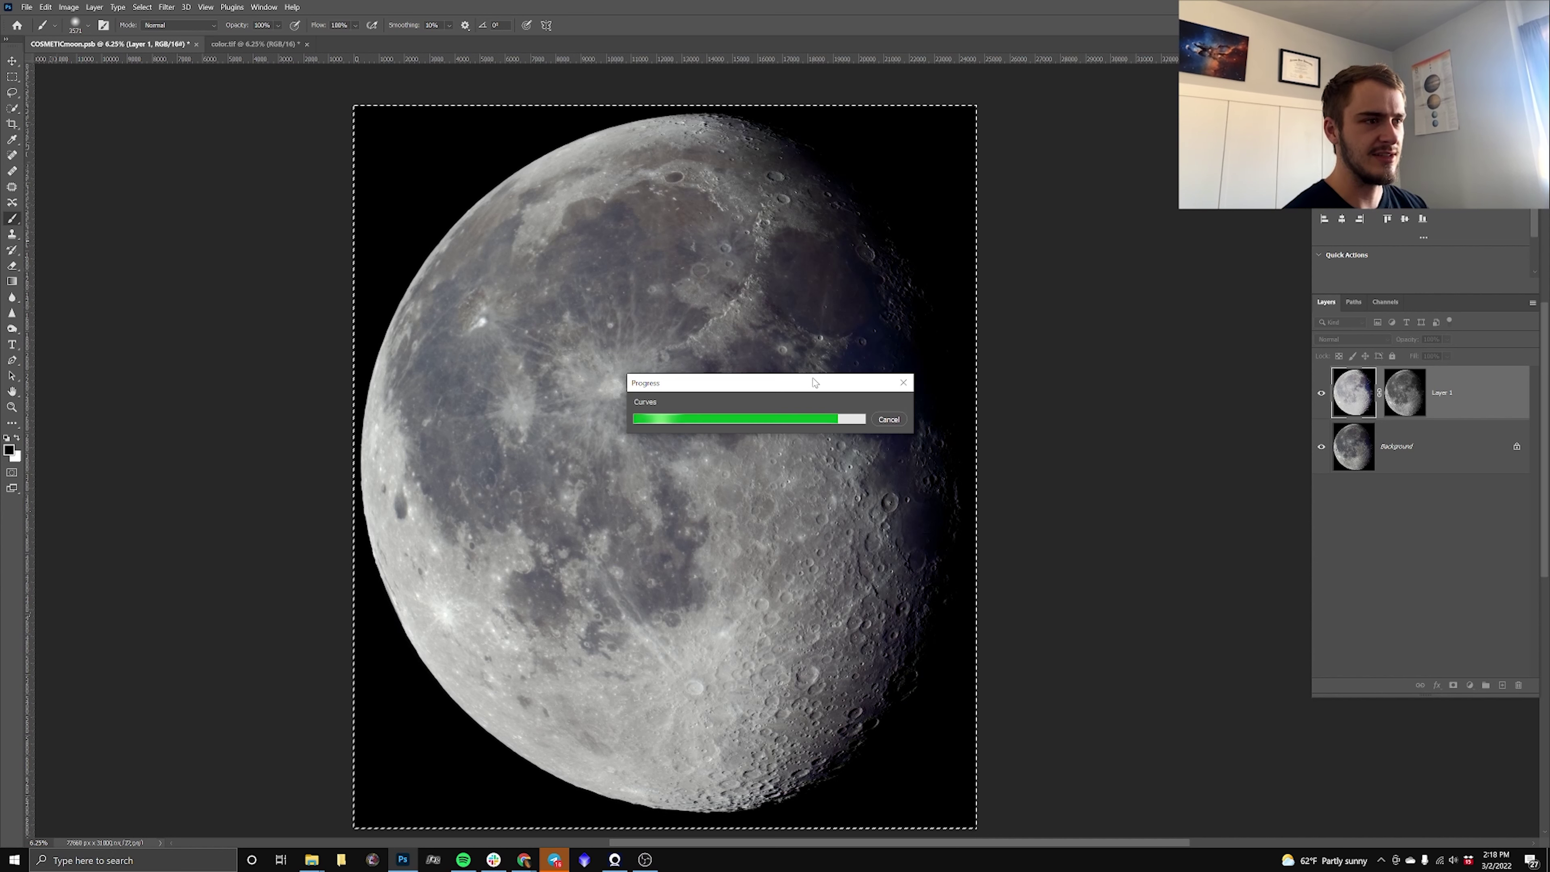
Flatten the brightened Layer 1 and the Background layer into one image.
{"action": "left_click", "coordinate": [1414, 453]}
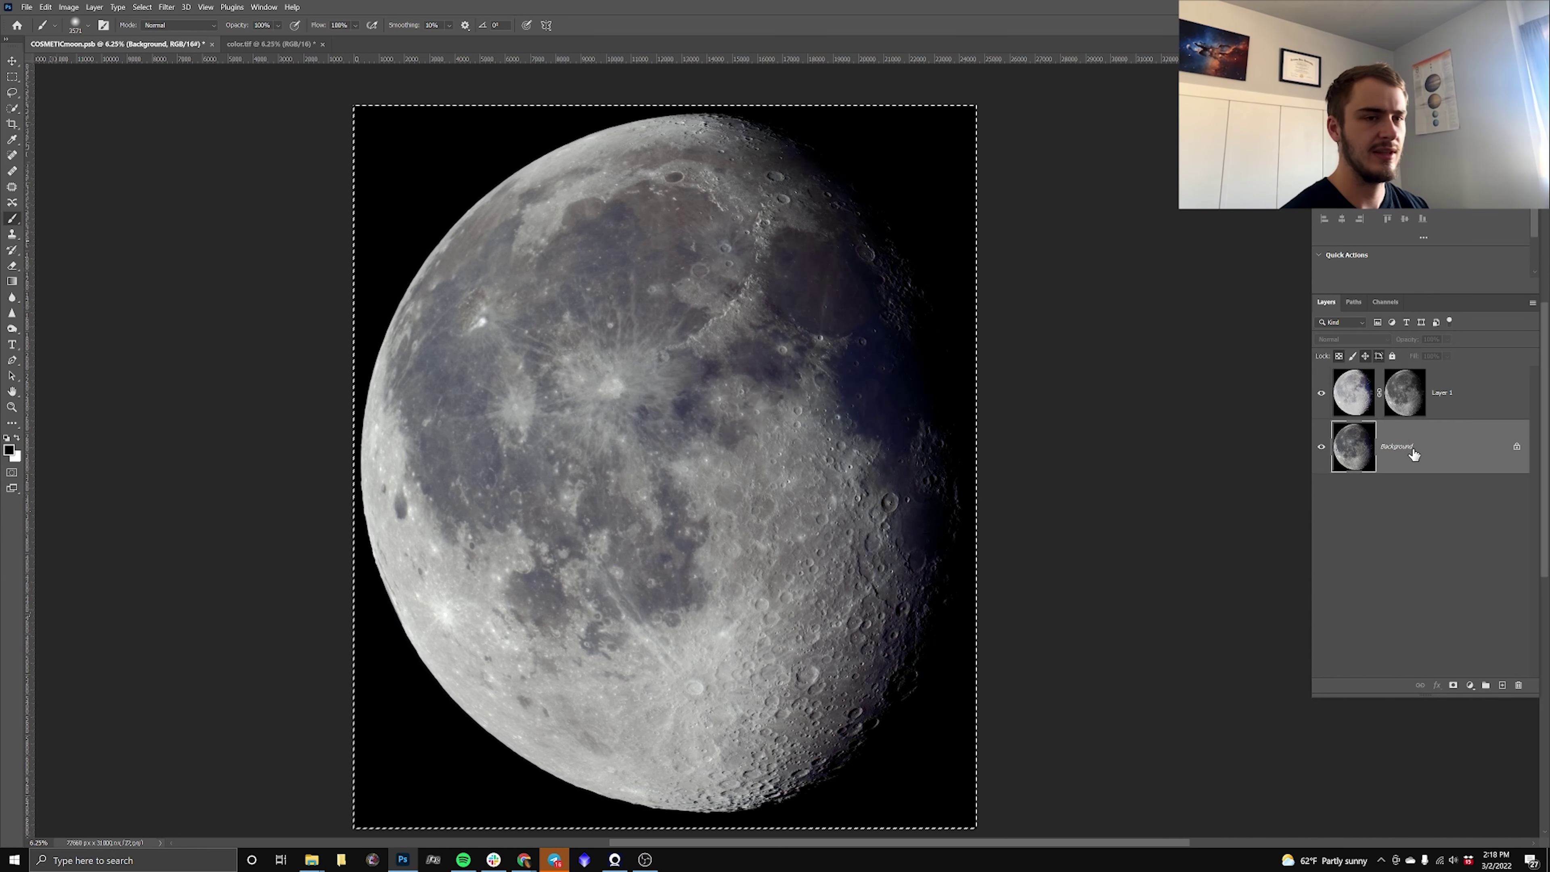
{"action": "right_click", "coordinate": [1414, 453]}
{"action": "left_click", "coordinate": [1464, 570]}
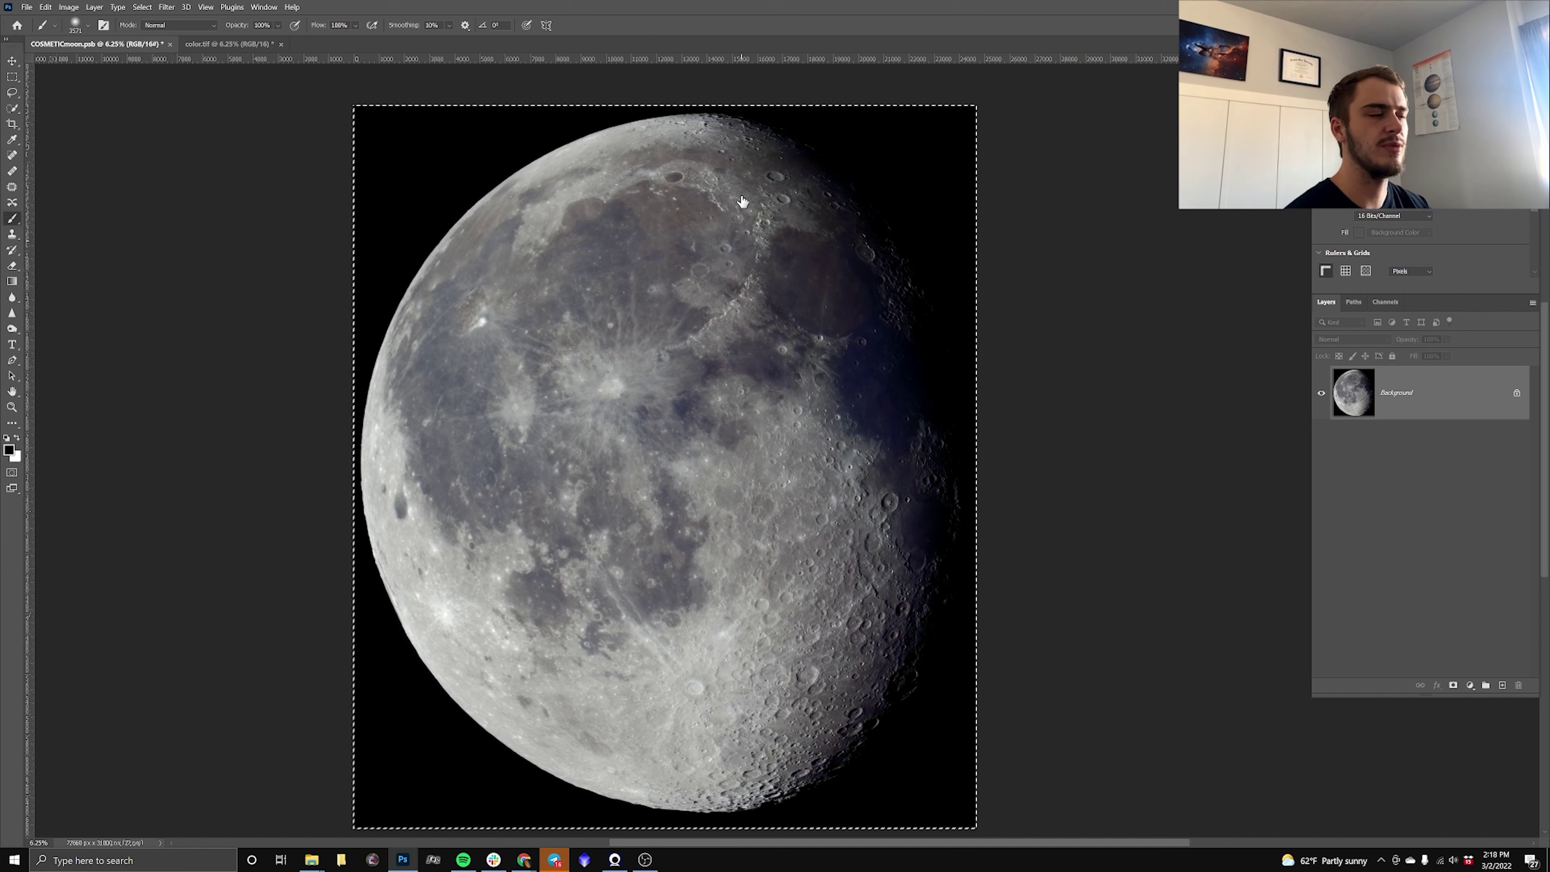
Duplicate the Background layer and strongly brighten the copy with an RGB curve, mapping input 86 to output 152.
{"action": "key", "text": "ctrl+j"}
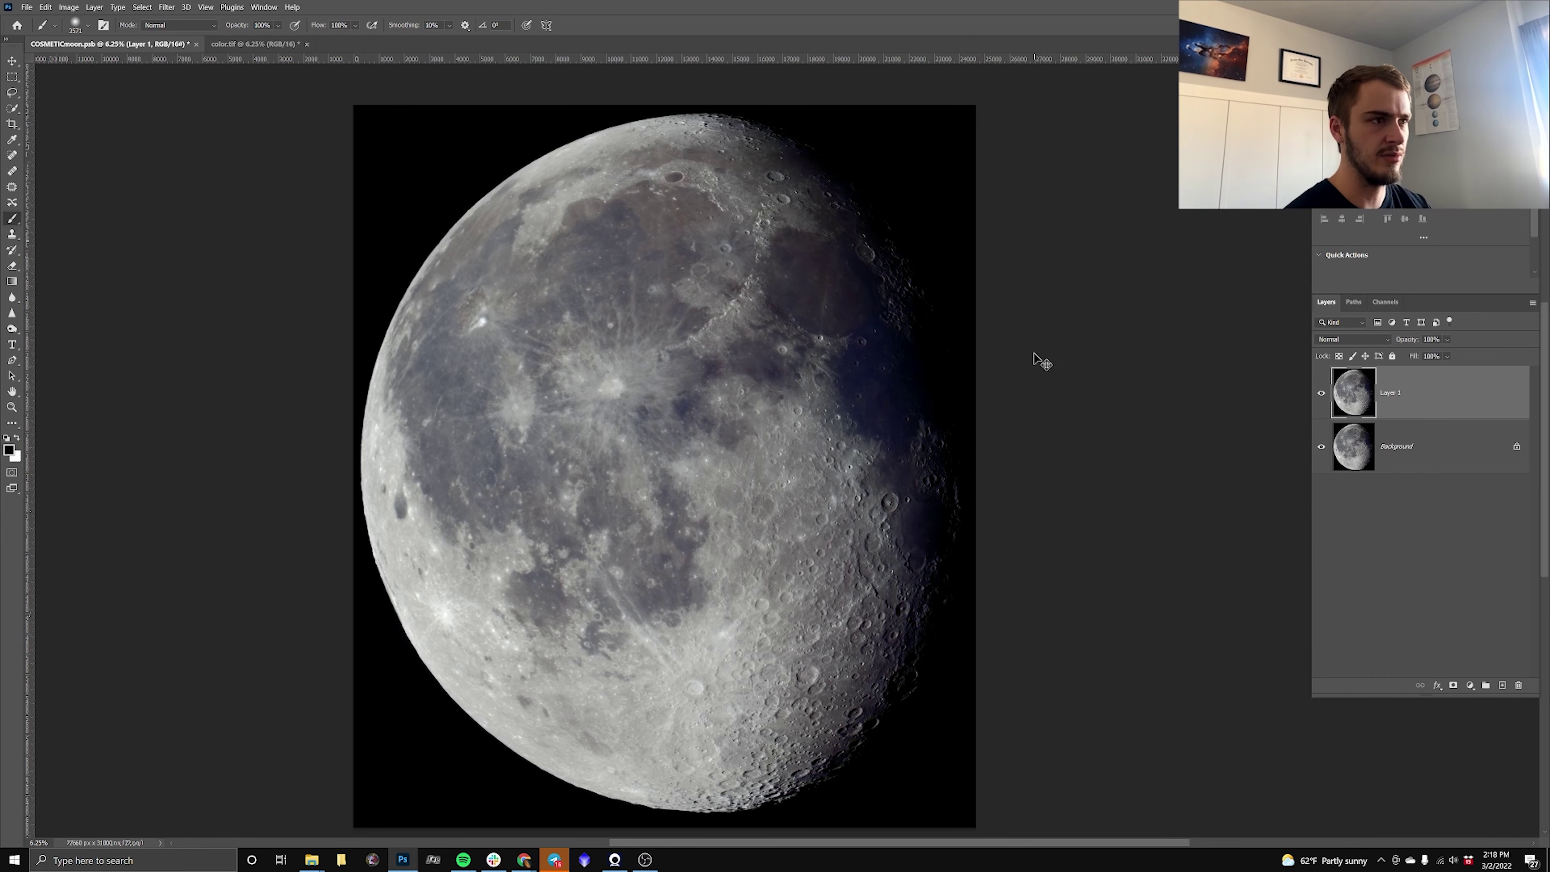
{"action": "key", "text": "ctrl+m"}
{"action": "left_click_drag", "start_coordinate": [1227, 366], "coordinate": [1239, 313]}
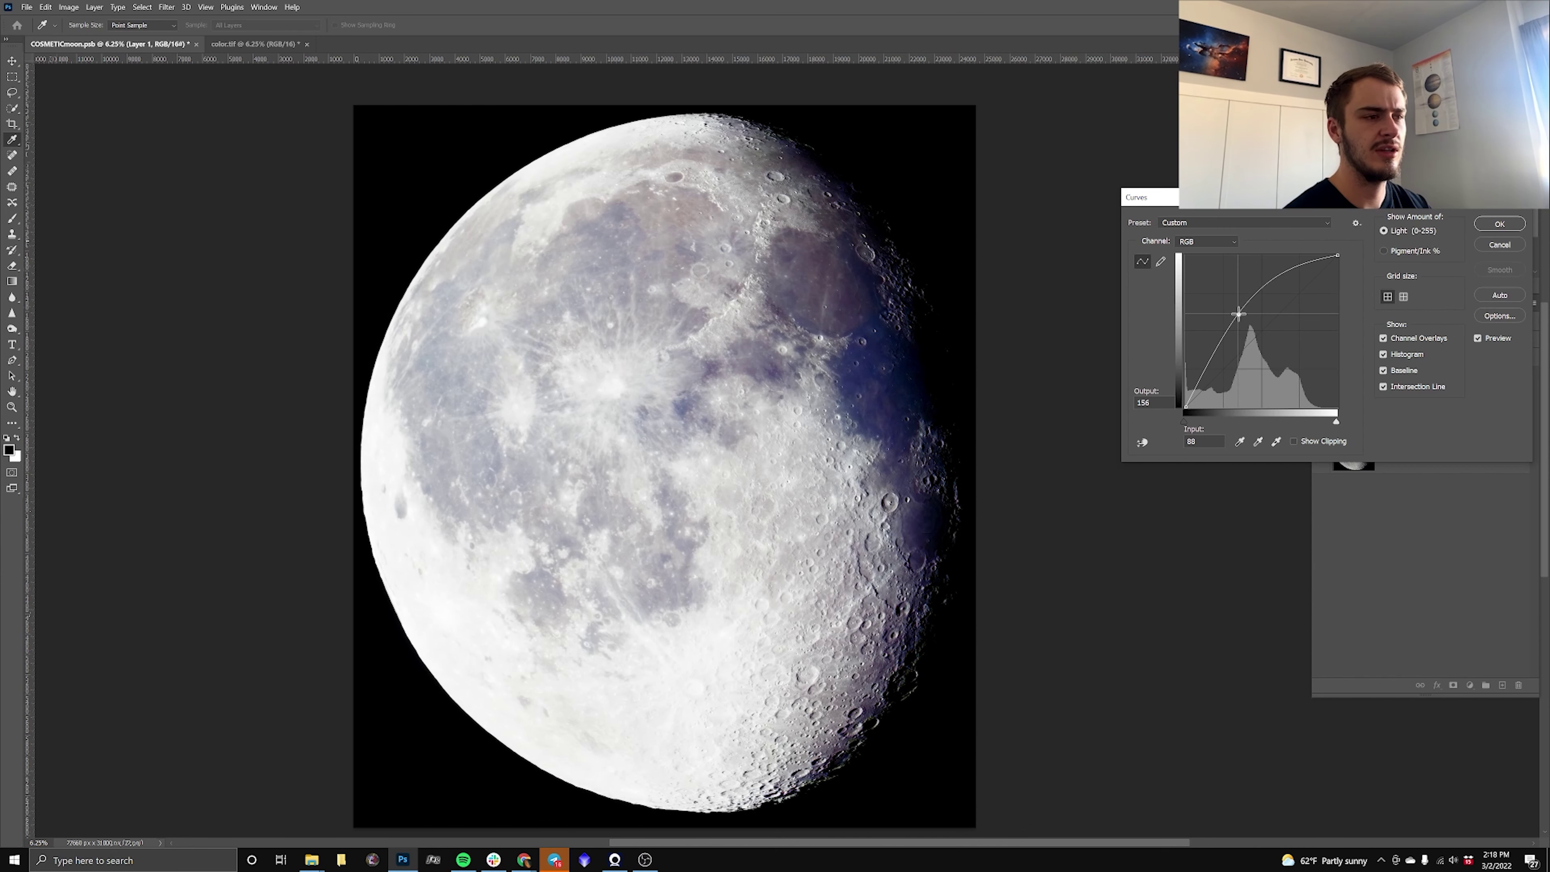
{"action": "left_click_drag", "start_coordinate": [1277, 281], "coordinate": [1235, 316]}
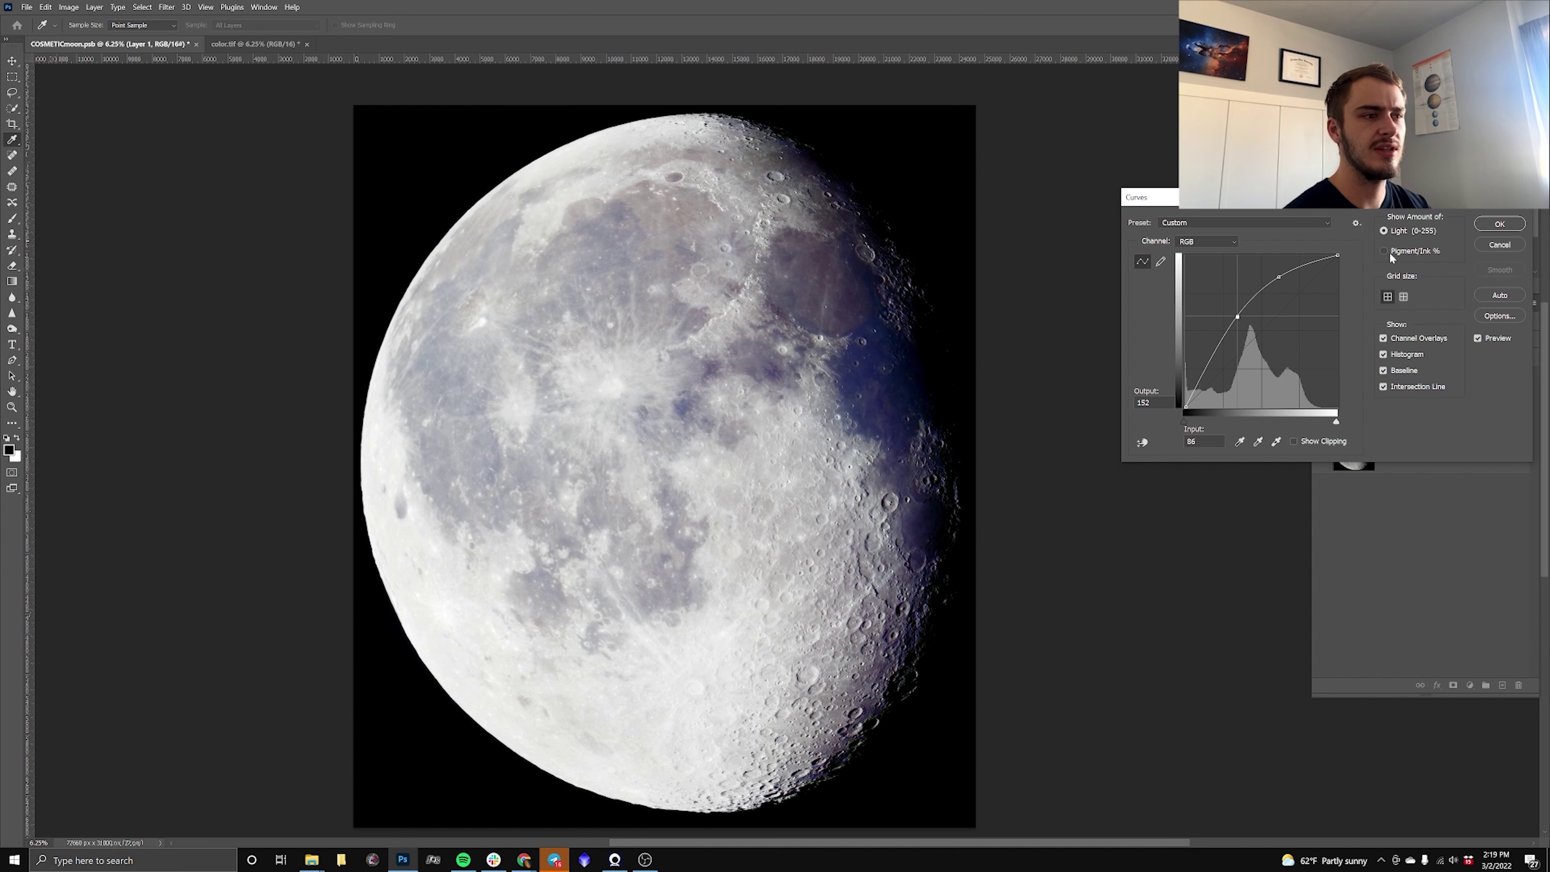
{"action": "left_click", "coordinate": [1486, 226]}
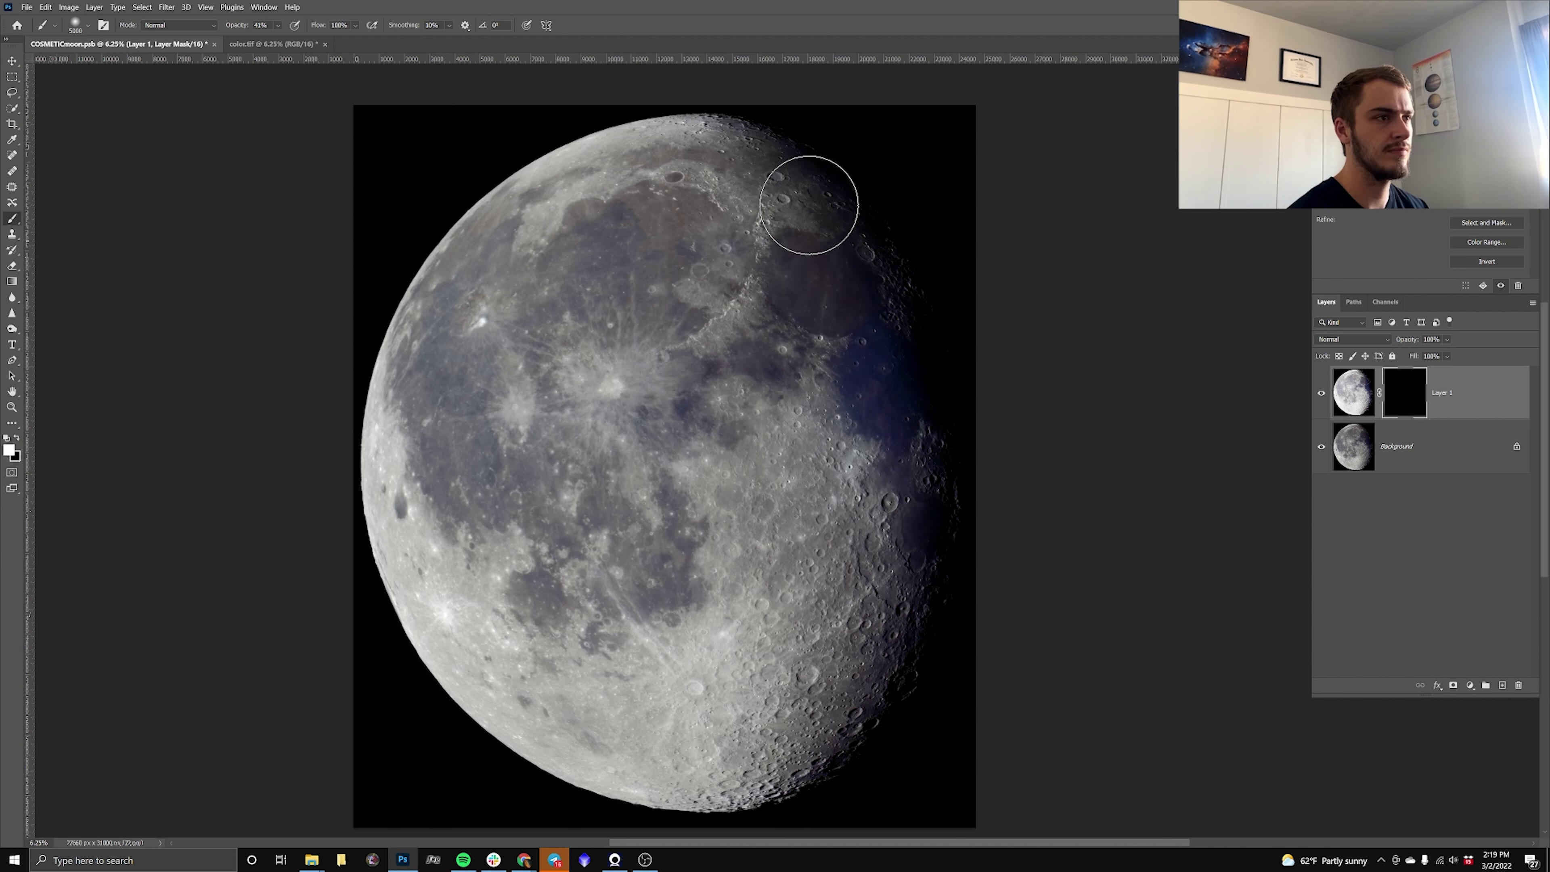
Paint white along the terminator on Layer 1's black mask, and lower the layer's saturation to -72.
{"action": "mouse_move", "coordinate": [892, 623]}
{"action": "left_mouse_down"}
{"action": "mouse_move", "coordinate": [824, 744]}
{"action": "mouse_move", "coordinate": [893, 682]}
{"action": "mouse_move", "coordinate": [955, 509]}
{"action": "mouse_move", "coordinate": [888, 287]}
{"action": "mouse_move", "coordinate": [795, 165]}
{"action": "mouse_move", "coordinate": [937, 288]}
{"action": "mouse_move", "coordinate": [915, 266]}
{"action": "left_mouse_up"}
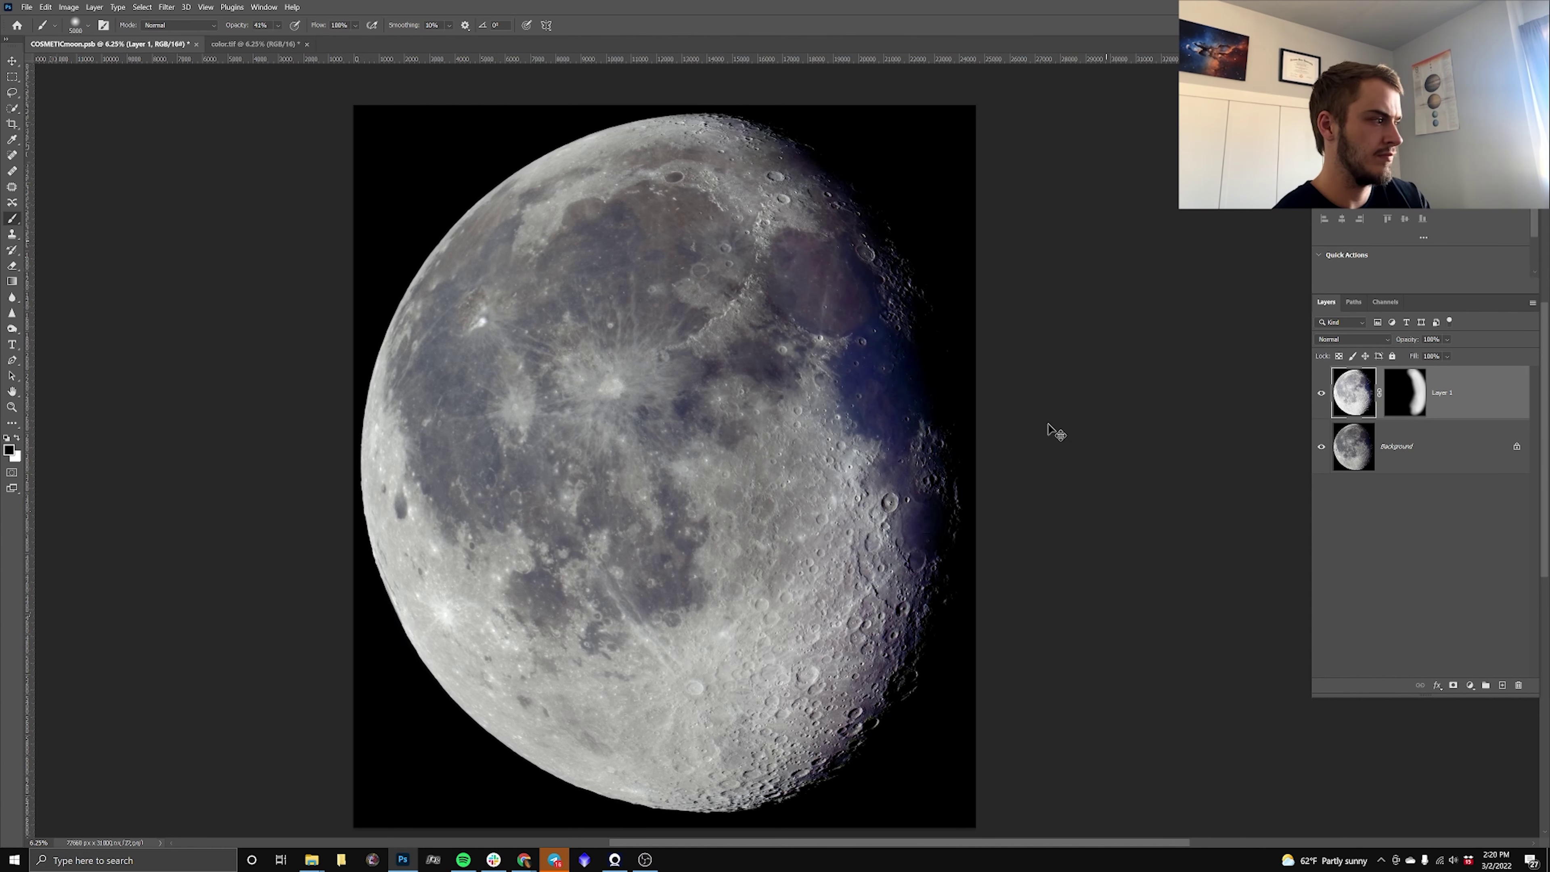
{"action": "key", "text": "ctrl+2"}
{"action": "key", "text": "ctrl+u"}
{"action": "left_click_drag", "start_coordinate": [1279, 322], "coordinate": [1264, 321]}
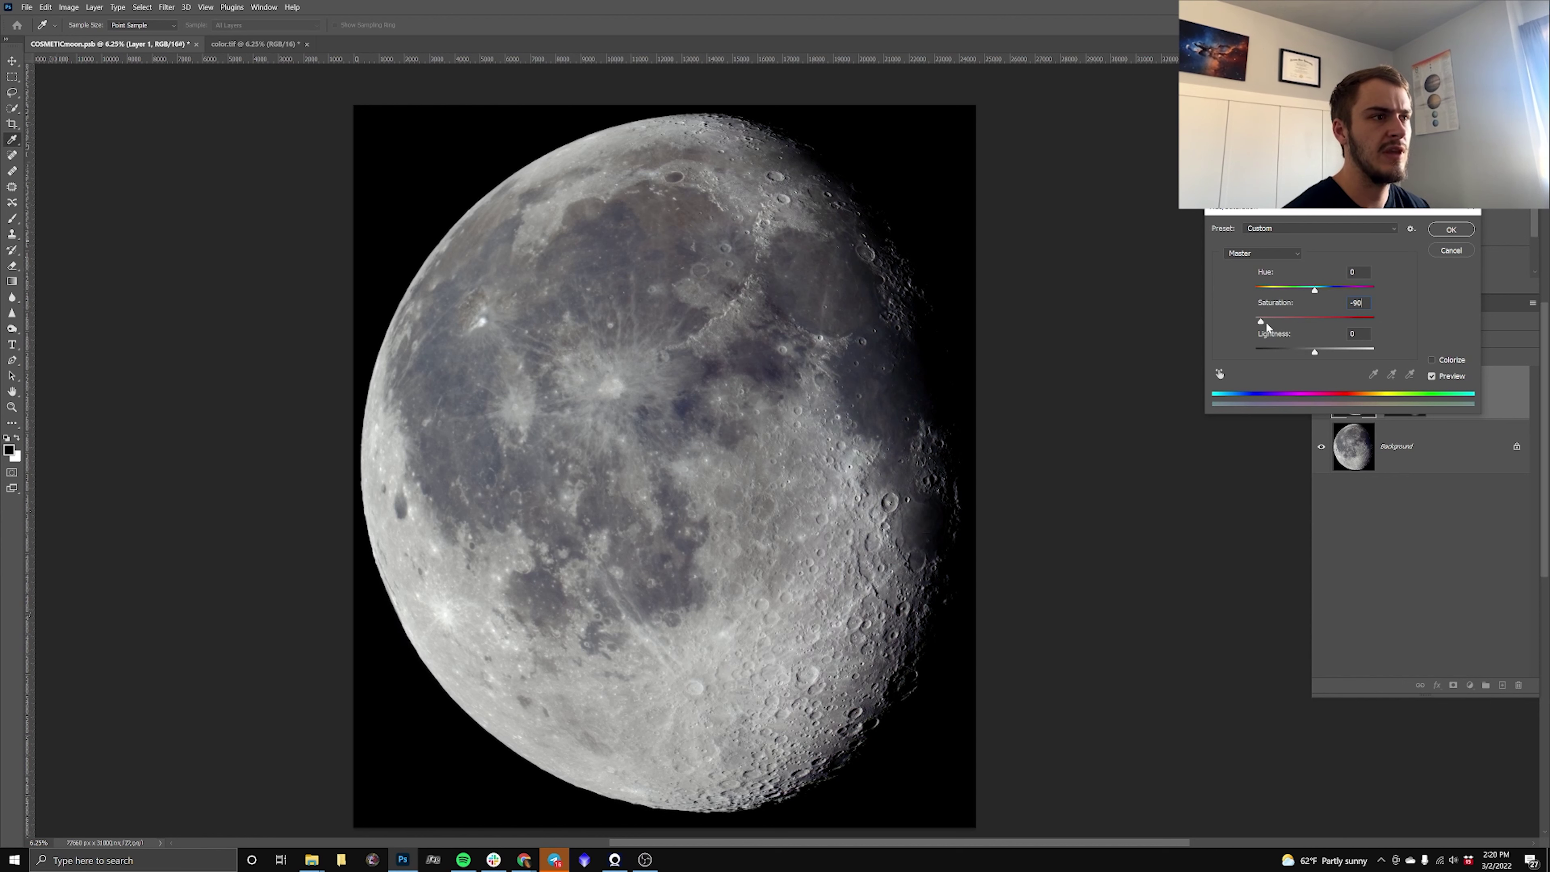
{"action": "left_click_drag", "start_coordinate": [1265, 322], "coordinate": [1271, 322]}
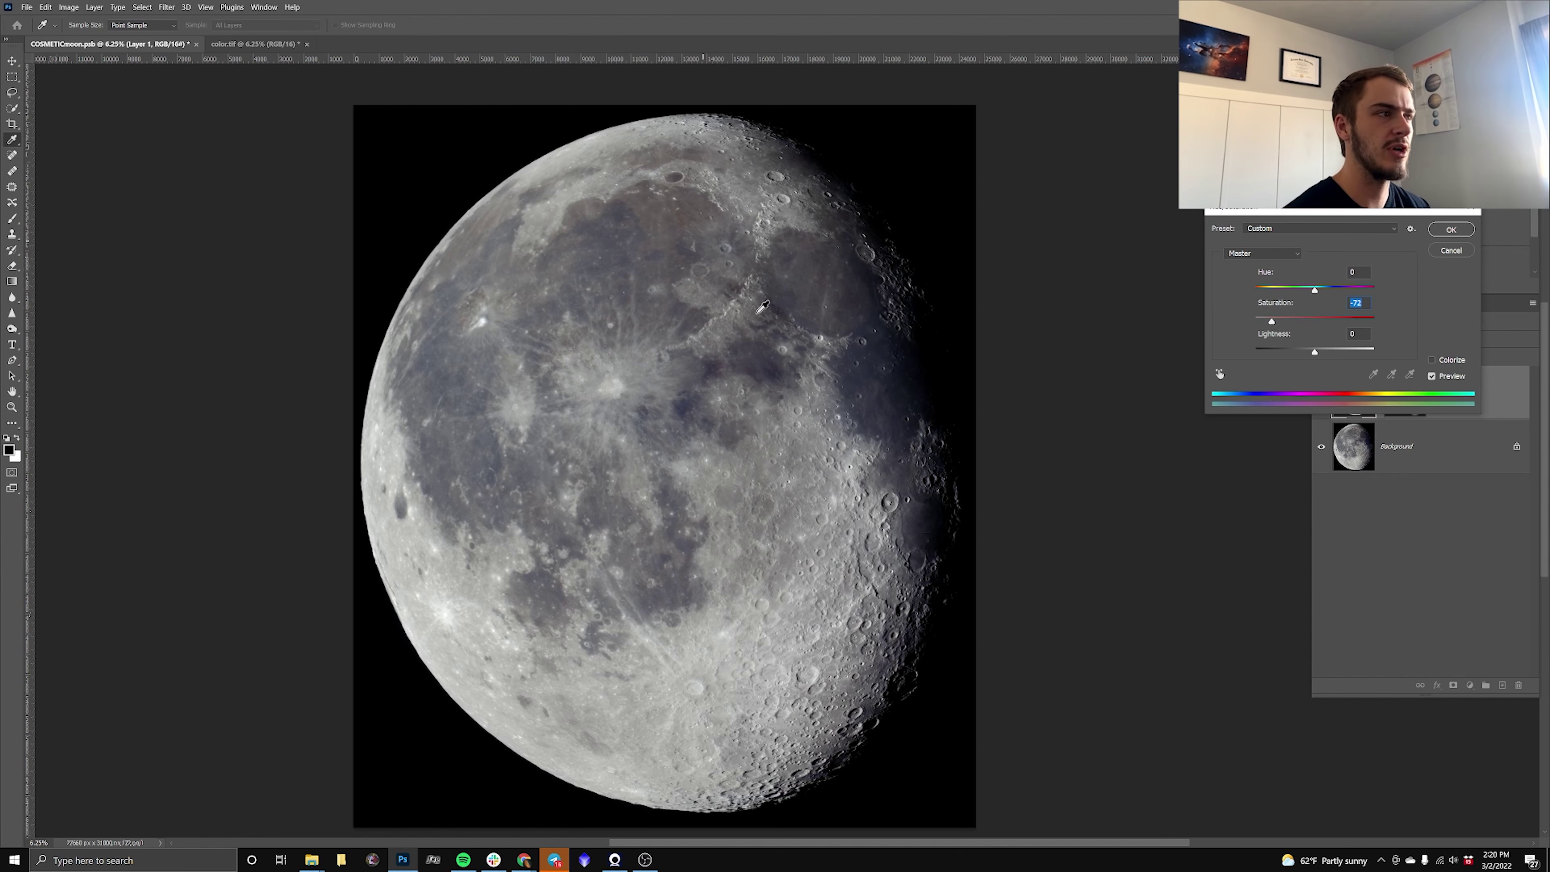
{"action": "left_click", "coordinate": [1451, 228]}
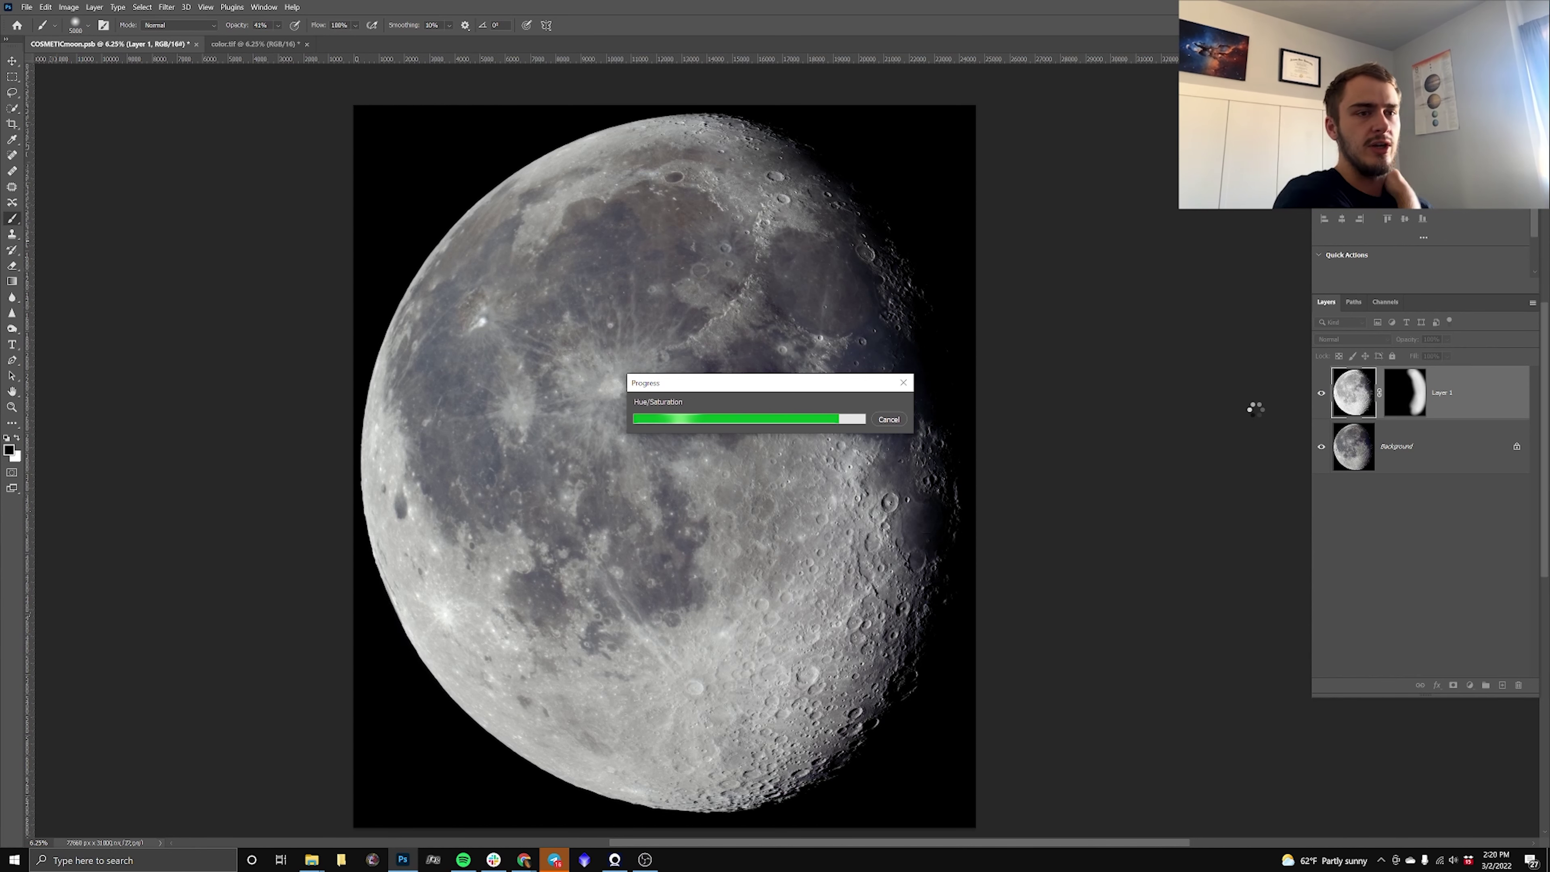
Extend the white area of Layer 1's mask along and inward from the terminator with a soft, partially opaque brush.
{"action": "left_click", "coordinate": [1404, 393]}
{"action": "key", "text": "x"}
{"action": "mouse_move", "coordinate": [834, 757]}
{"action": "left_mouse_down"}
{"action": "mouse_move", "coordinate": [916, 640]}
{"action": "mouse_move", "coordinate": [928, 595]}
{"action": "mouse_move", "coordinate": [924, 671]}
{"action": "mouse_move", "coordinate": [934, 622]}
{"action": "mouse_move", "coordinate": [893, 528]}
{"action": "left_mouse_up"}
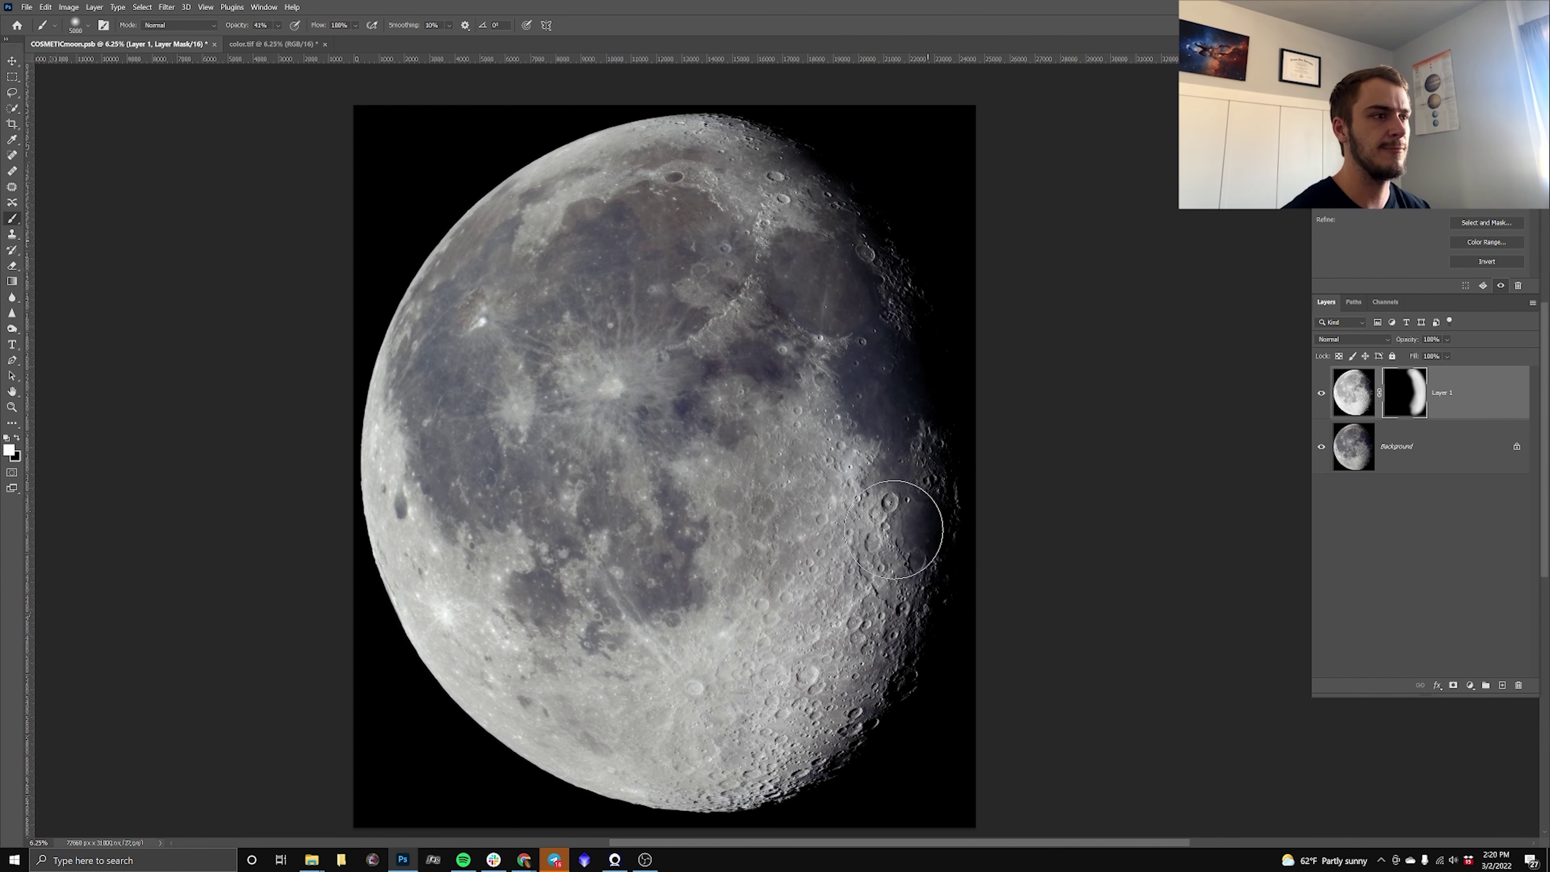
{"action": "left_click_drag", "start_coordinate": [801, 581], "coordinate": [941, 547]}
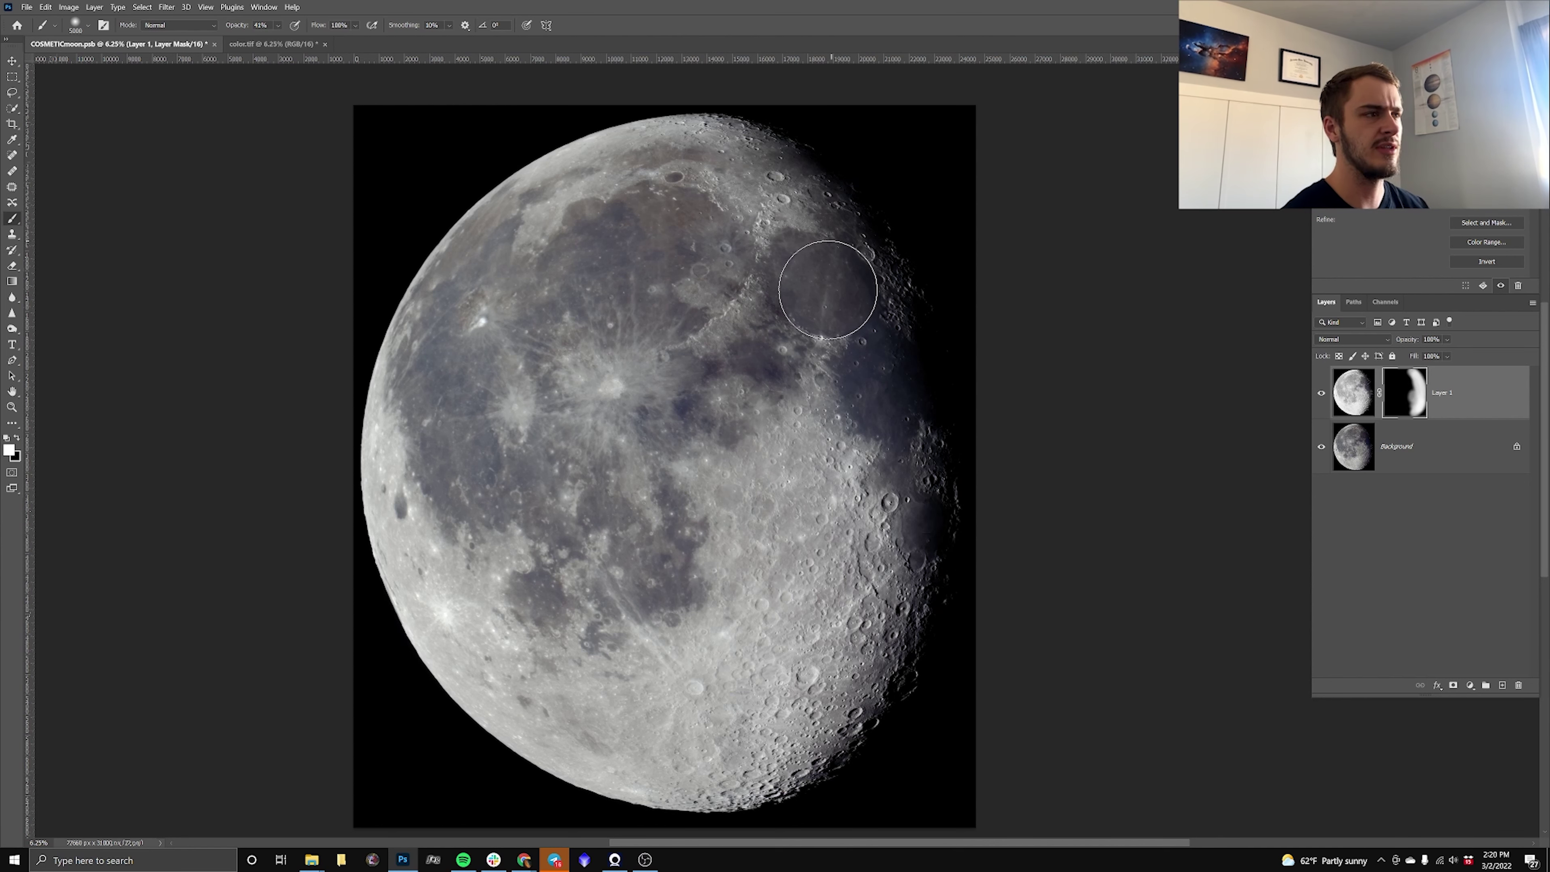
Examine the brightness and tint blending along the terminator and across the rest of the lunar surface.
{"action": "scroll", "coordinate": [827, 288], "scroll_direction": "up", "scroll_amount": 6}
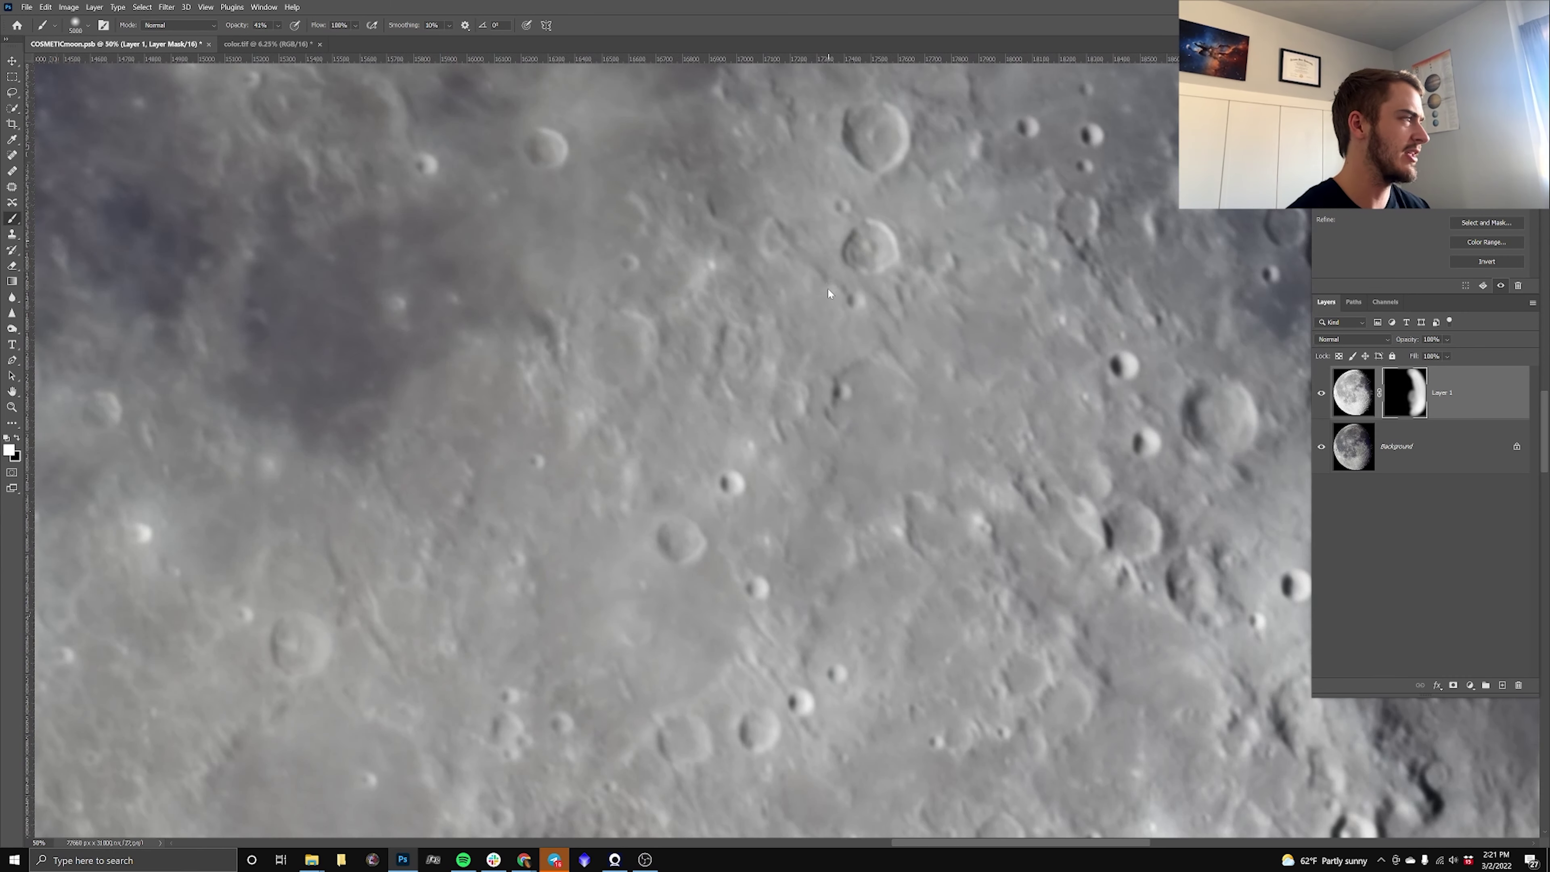
{"action": "scroll", "coordinate": [827, 287], "scroll_direction": "down", "scroll_amount": 1}
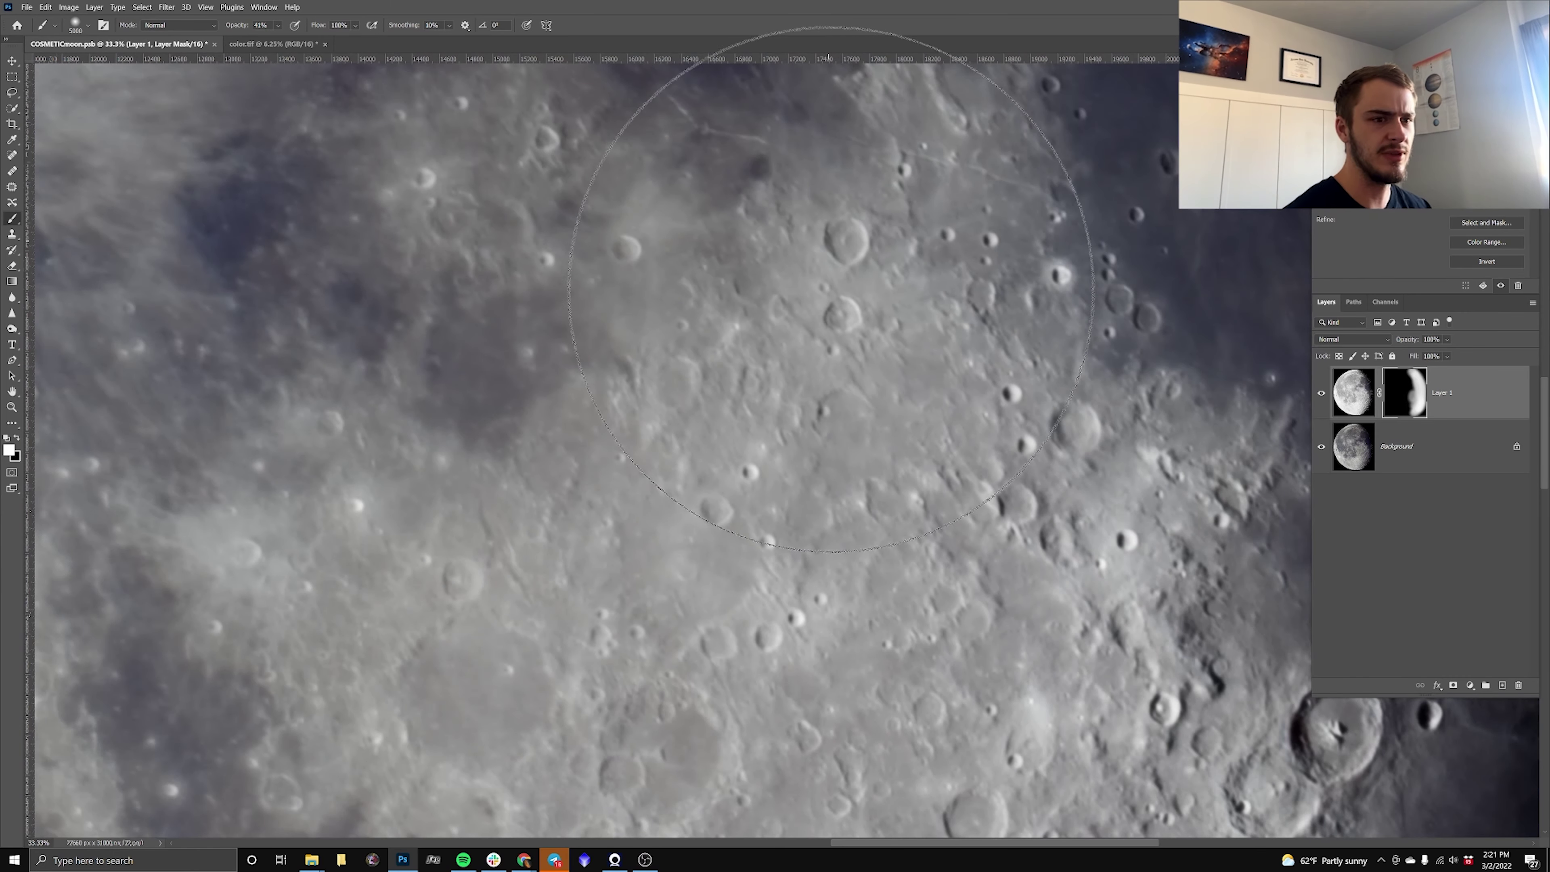
{"action": "scroll", "coordinate": [831, 290], "scroll_direction": "down", "scroll_amount": 10}
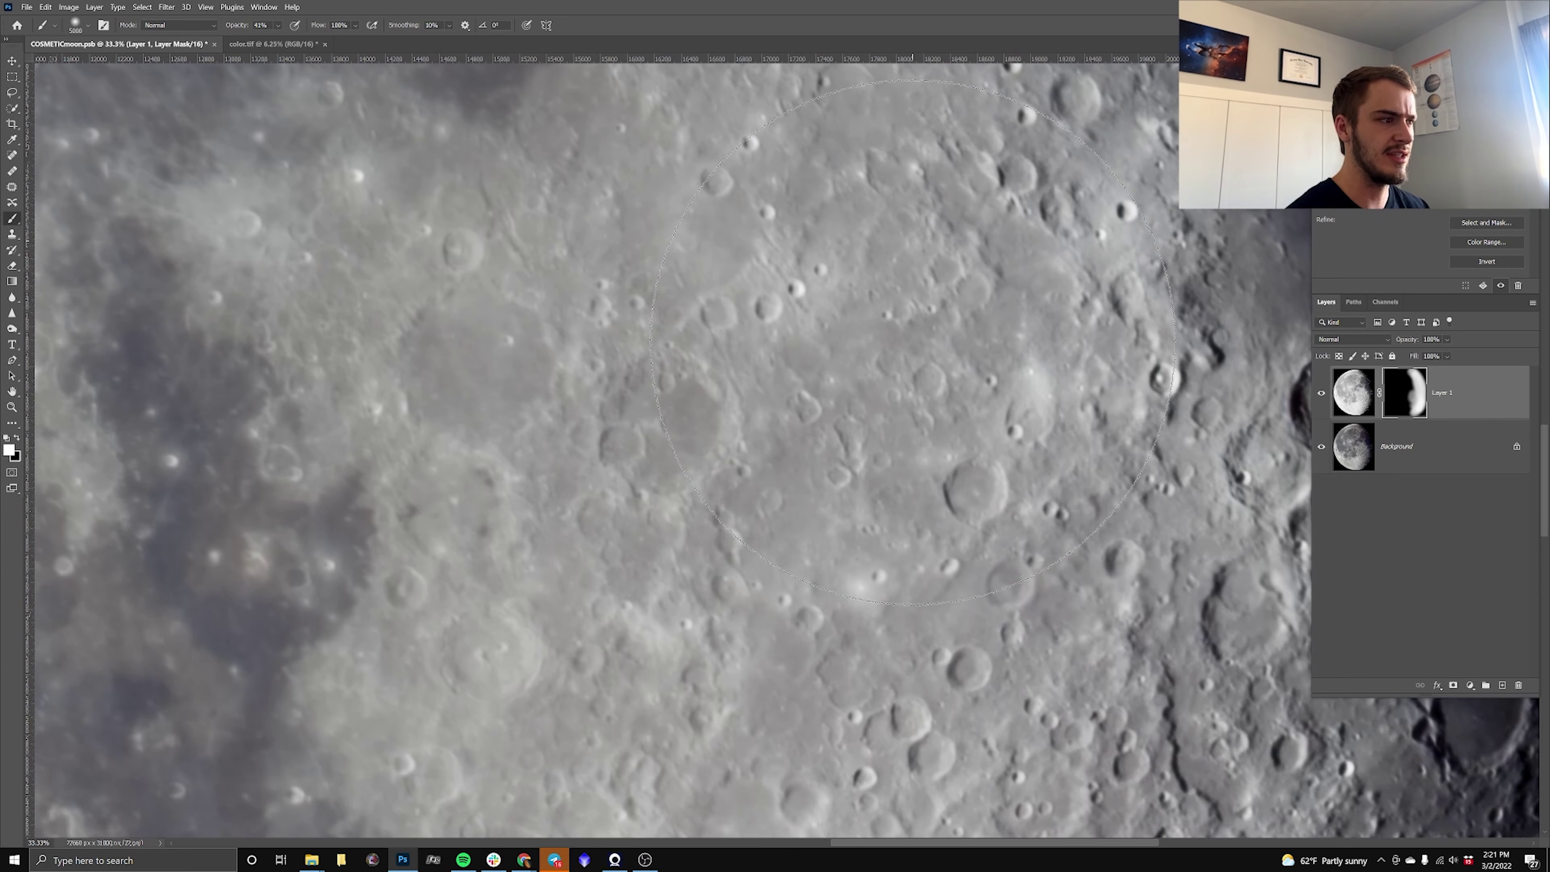
{"action": "scroll", "coordinate": [915, 345], "scroll_direction": "down", "scroll_amount": 5}
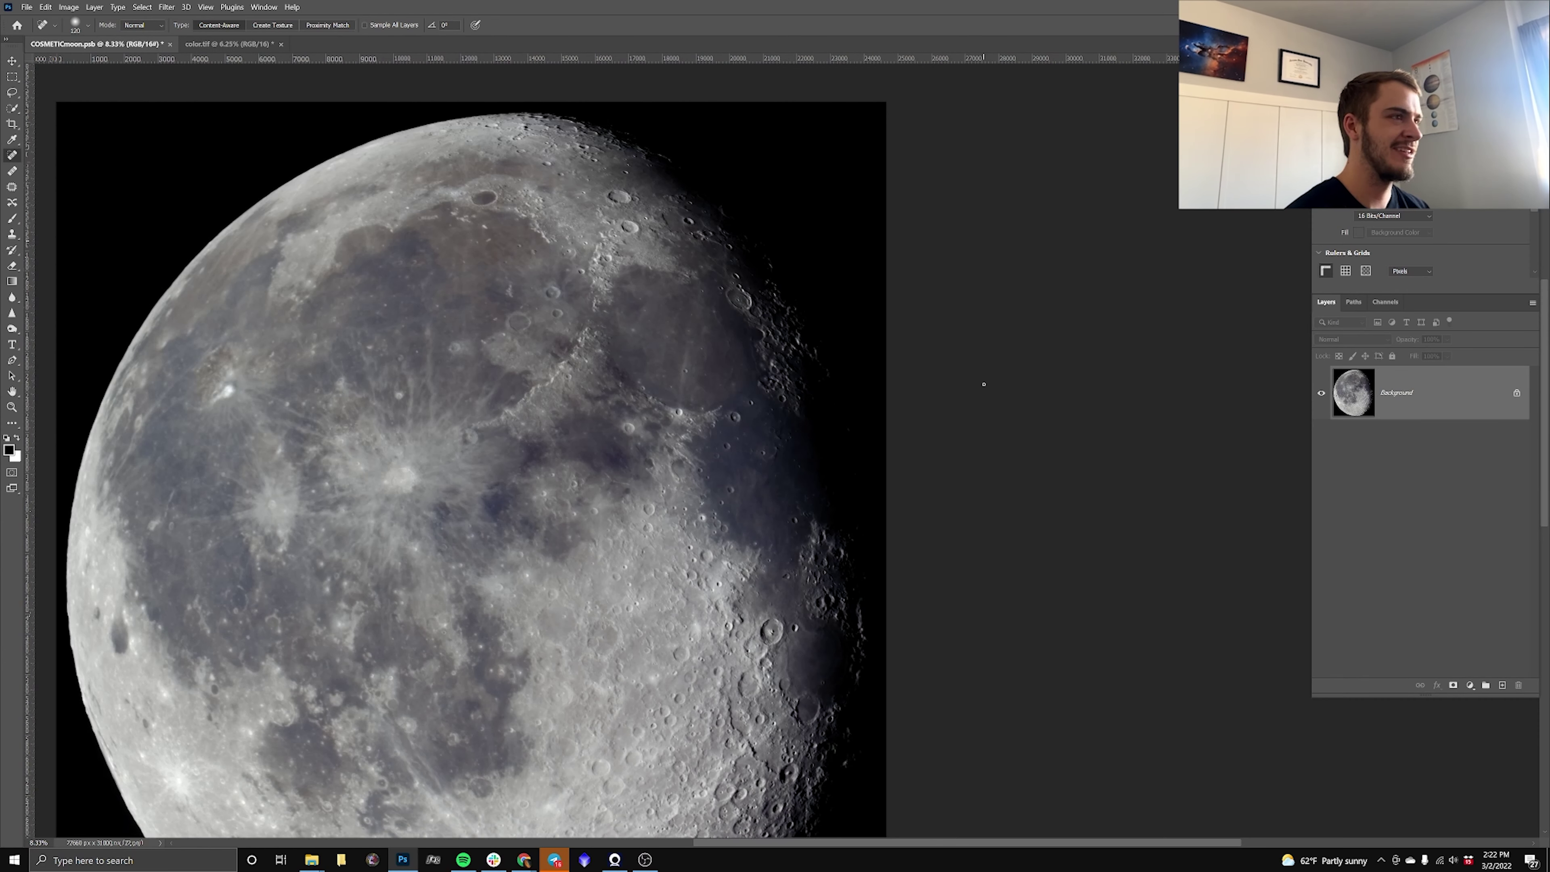
{"action": "scroll", "coordinate": [984, 383], "scroll_direction": "left", "scroll_amount": 4}
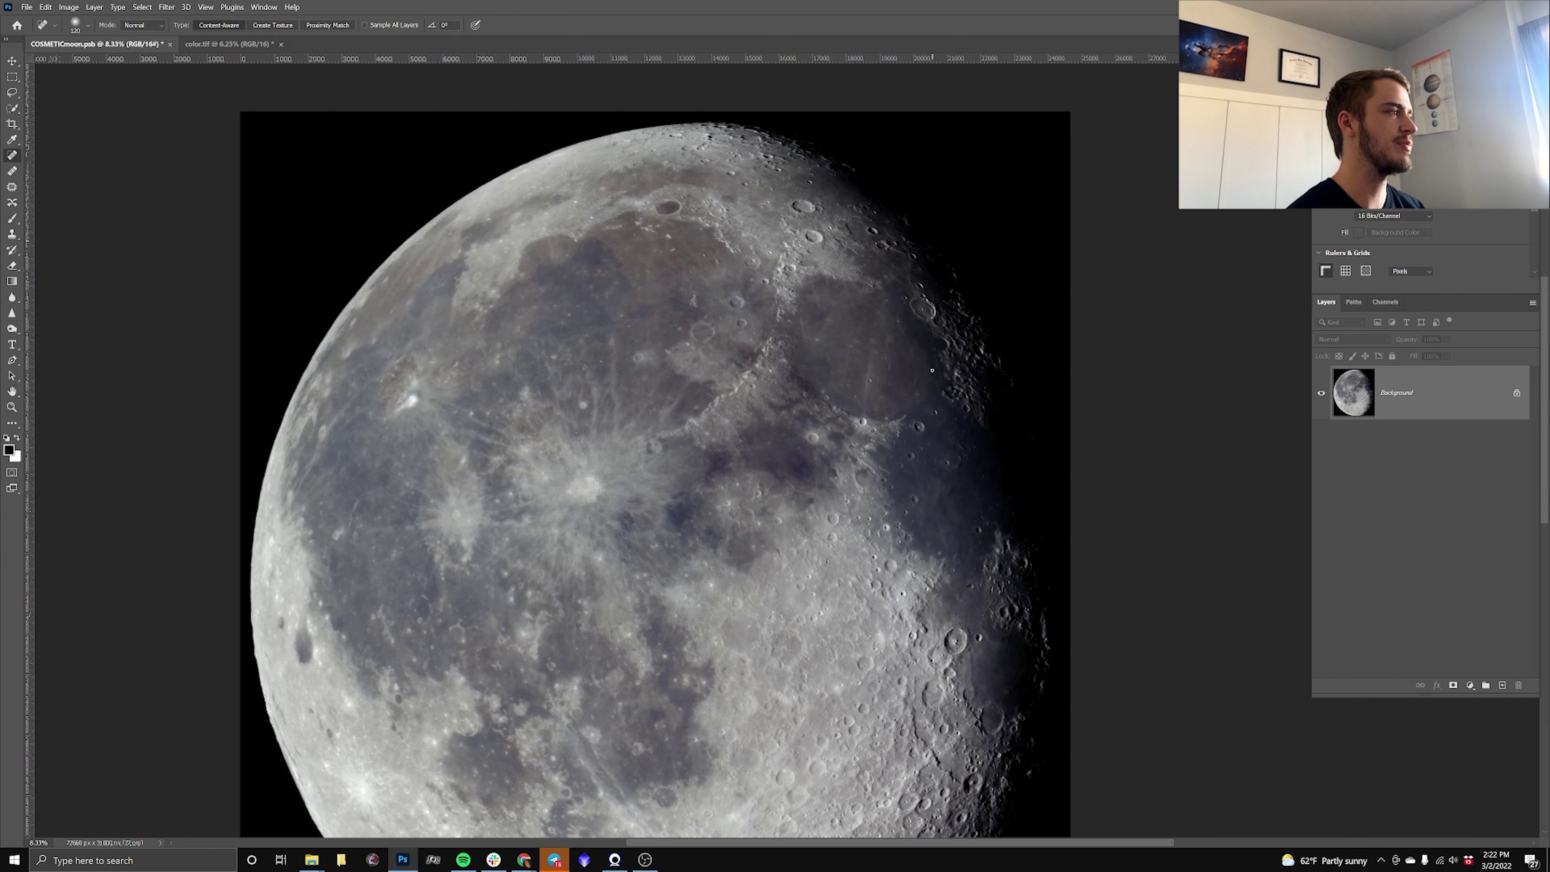
{"action": "scroll", "coordinate": [962, 373], "scroll_direction": "down", "scroll_amount": 2}
{"action": "scroll", "coordinate": [962, 373], "scroll_direction": "down", "scroll_amount": 5}
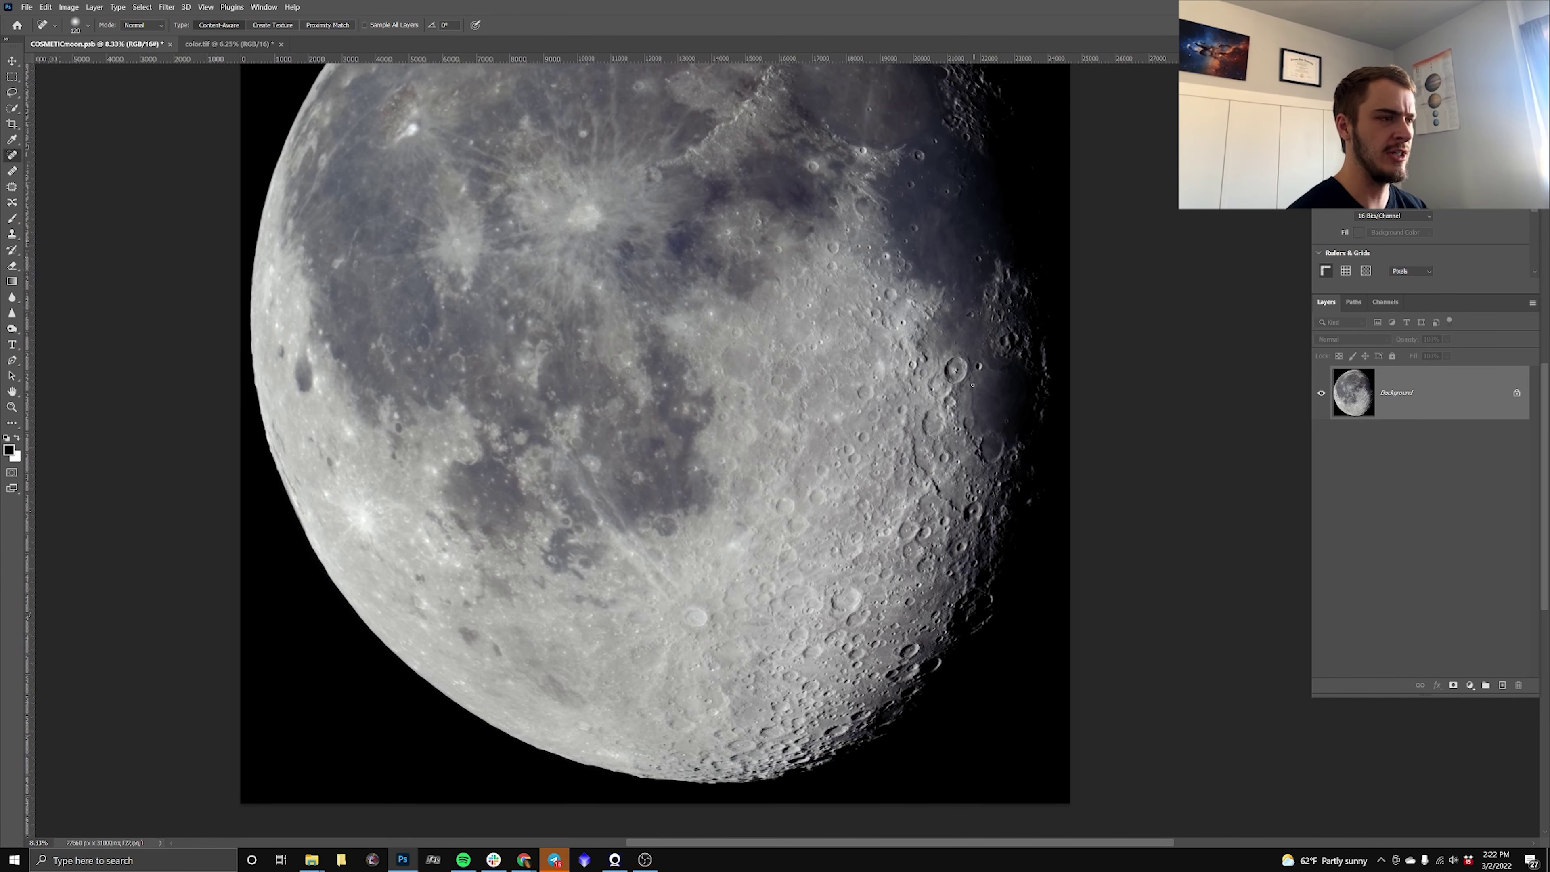
{"action": "scroll", "coordinate": [972, 384], "scroll_direction": "up", "scroll_amount": 5}
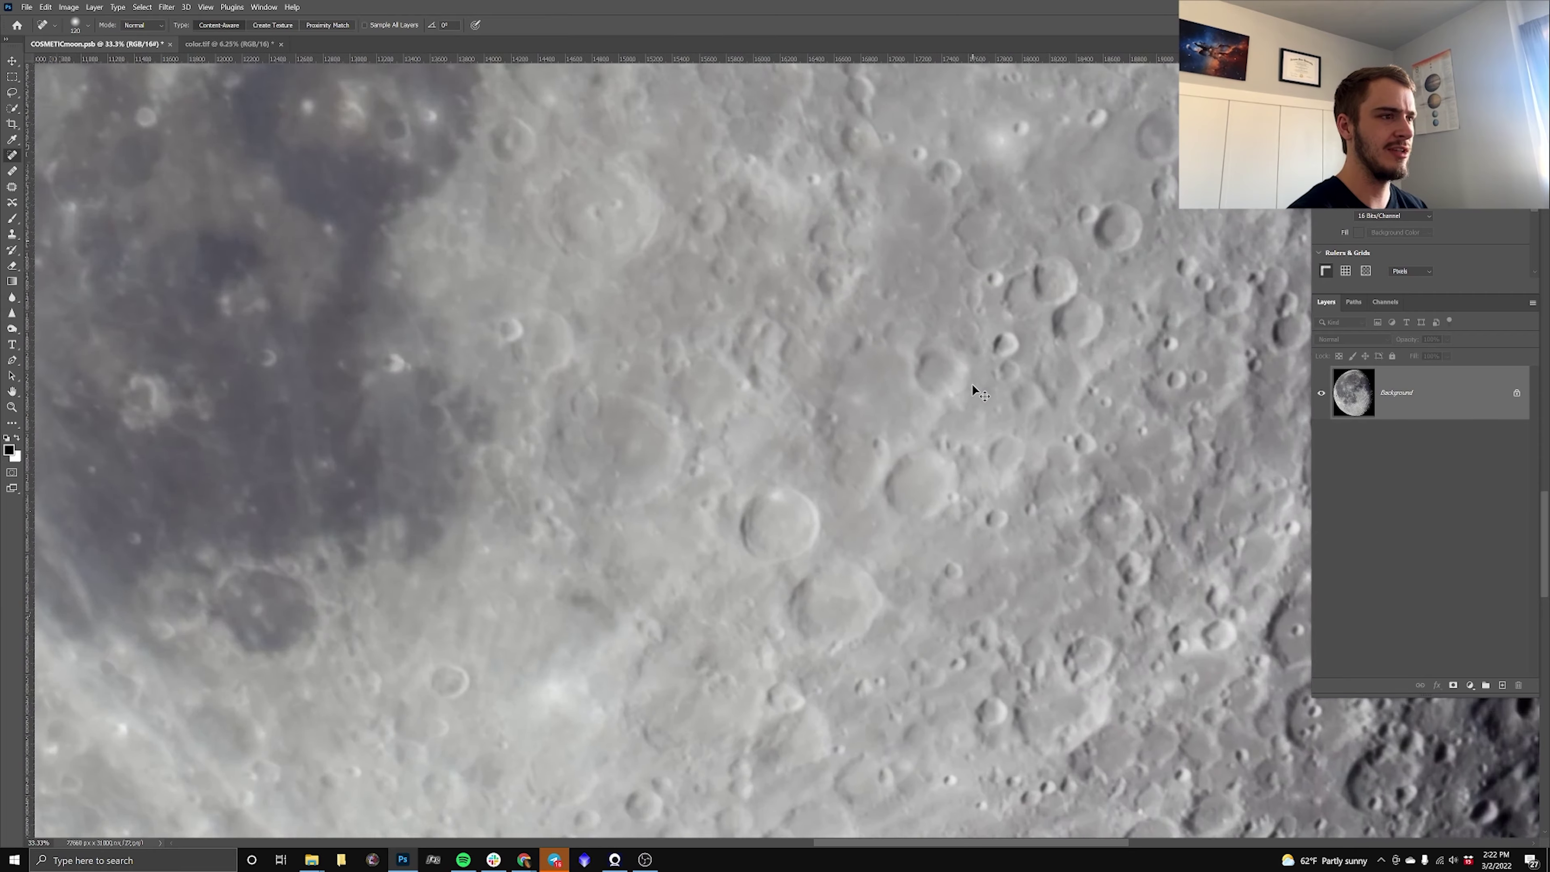
{"action": "scroll", "coordinate": [972, 384], "scroll_direction": "down", "scroll_amount": 3}
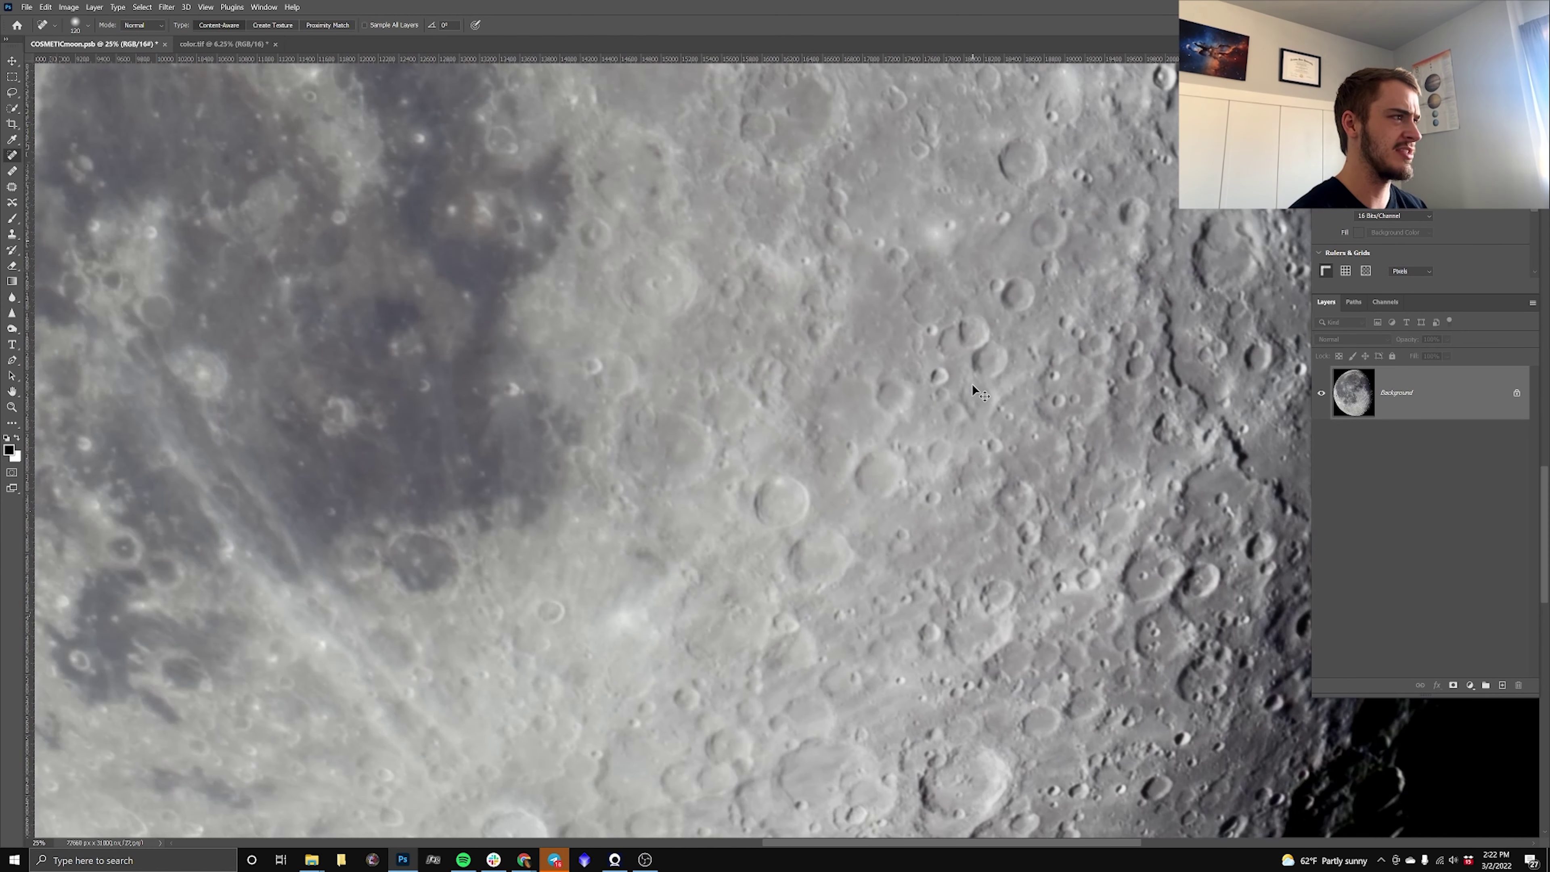
{"action": "scroll", "coordinate": [972, 385], "scroll_direction": "down", "scroll_amount": 2}
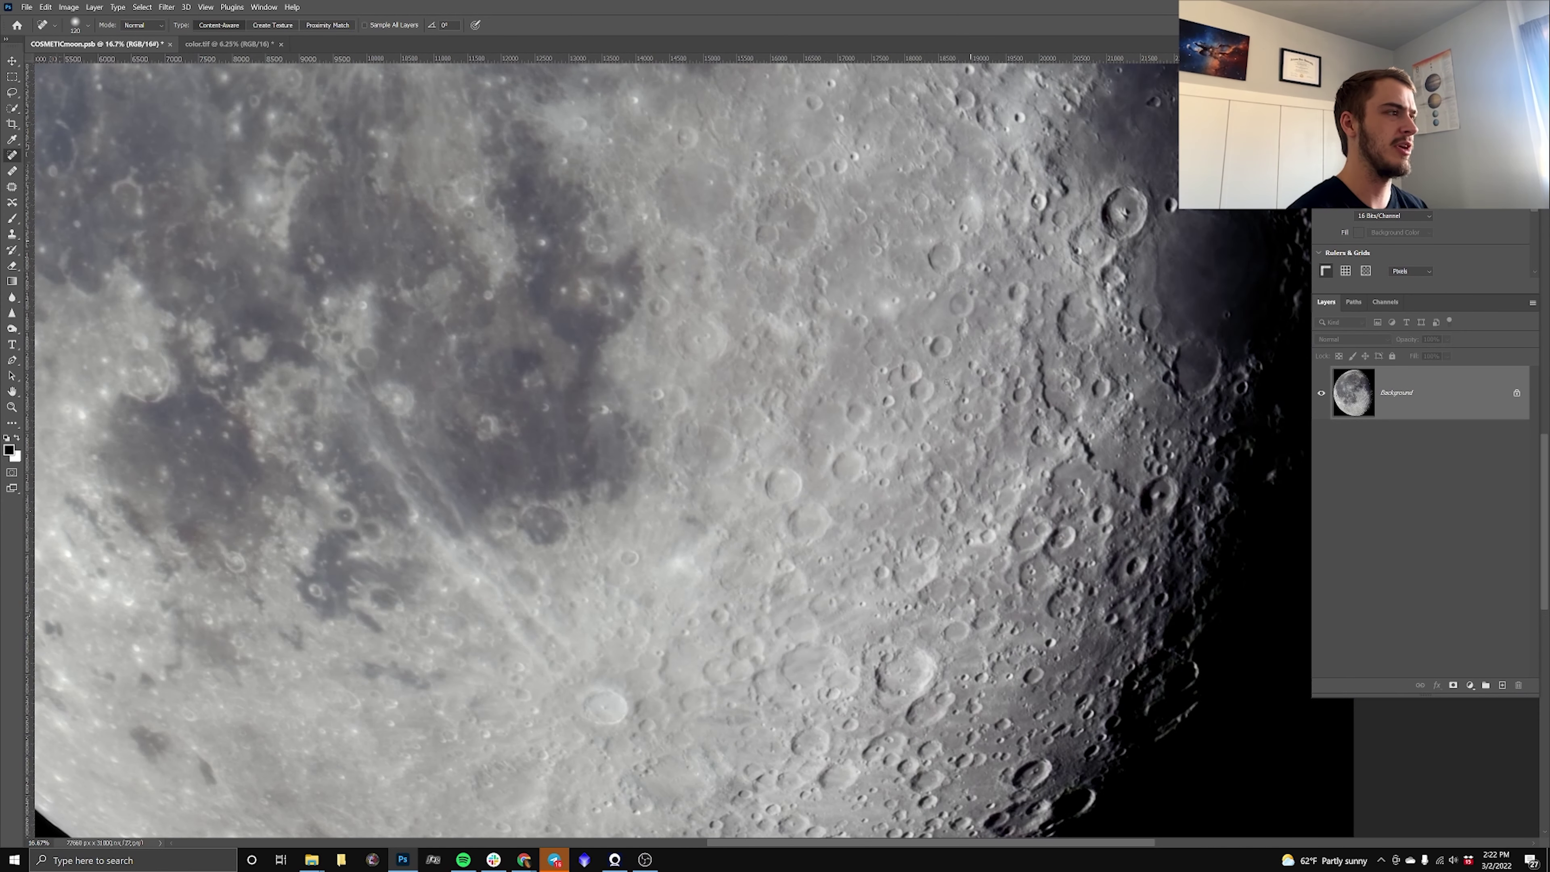
{"action": "scroll", "coordinate": [1199, 556], "scroll_direction": "up", "scroll_amount": 5}
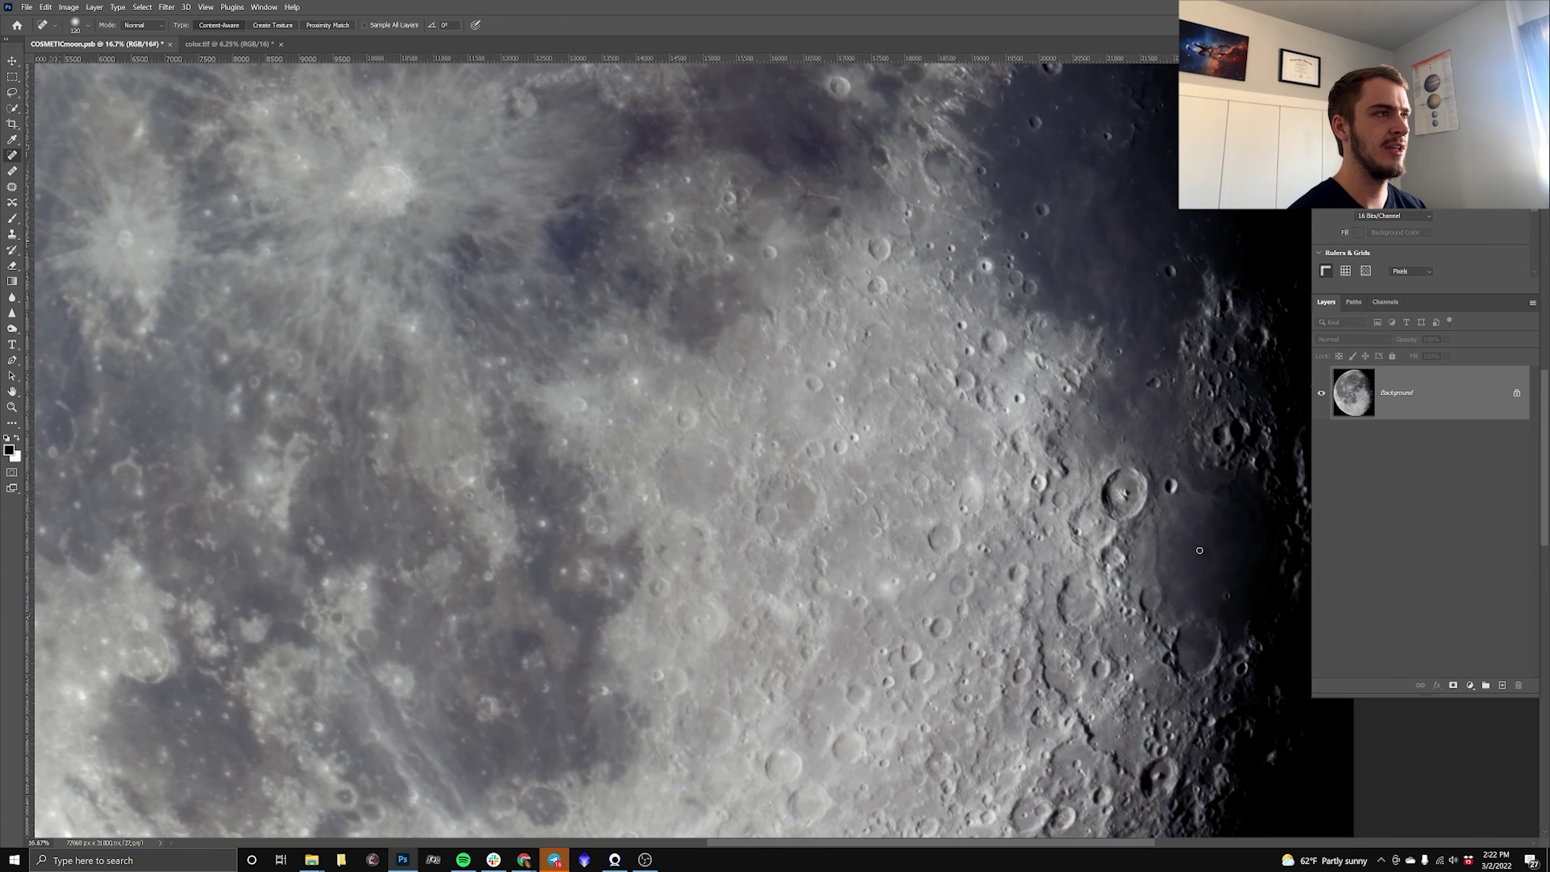
{"action": "scroll", "coordinate": [1199, 555], "scroll_direction": "left", "scroll_amount": 5}
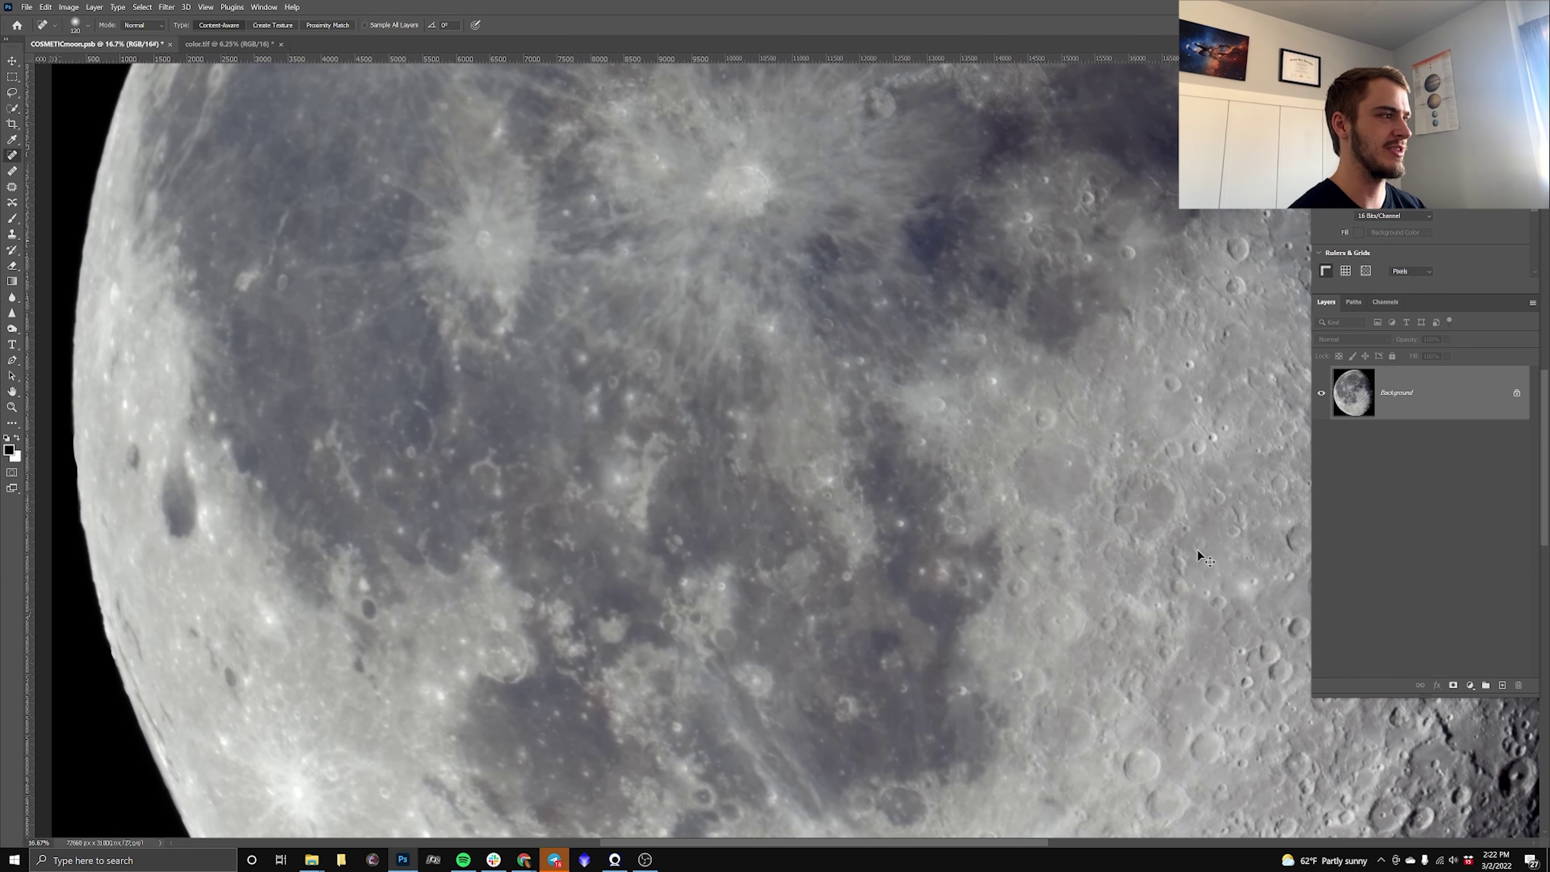